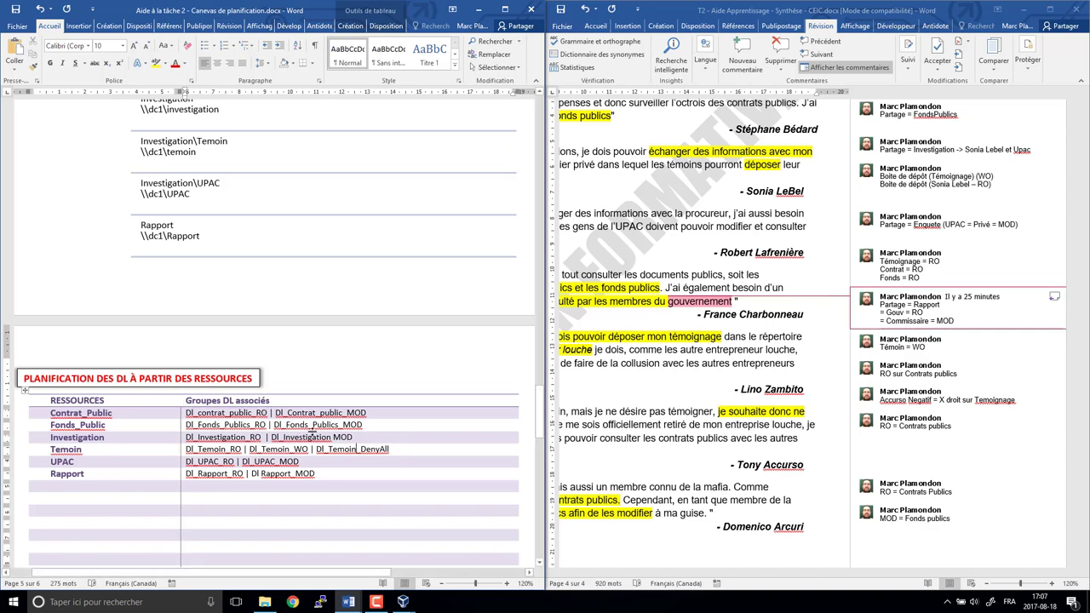
# - Review the Temoin row's DL groups (Dl_Temoin_WO, Dl_Temoin_DenyAll), then minimize the CEIC.docx window
pyautogui.click(29, 453)
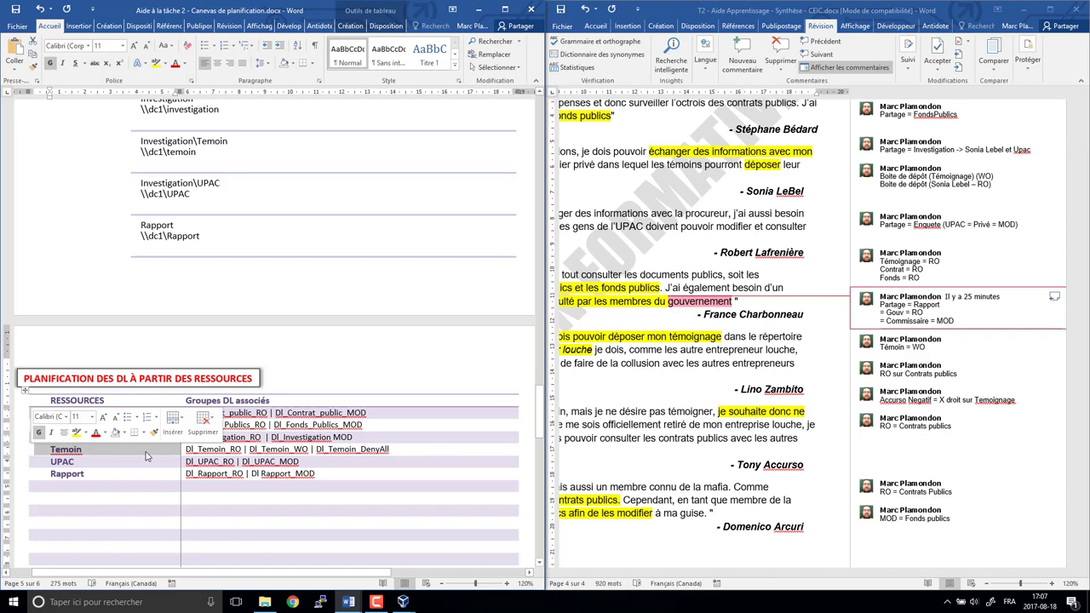
pyautogui.click(243, 456)
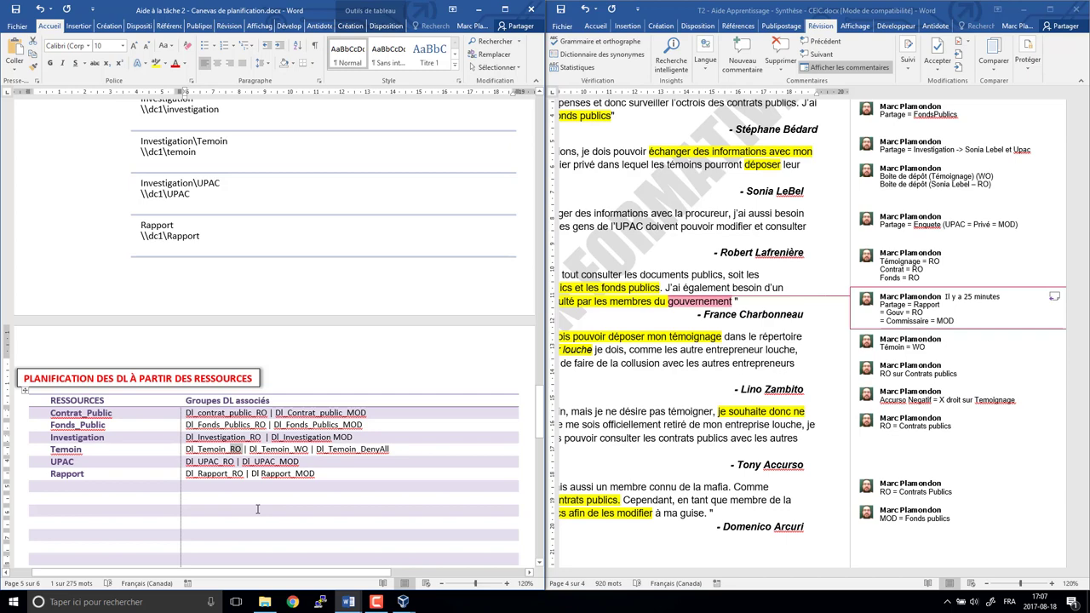
pyautogui.click(281, 448)
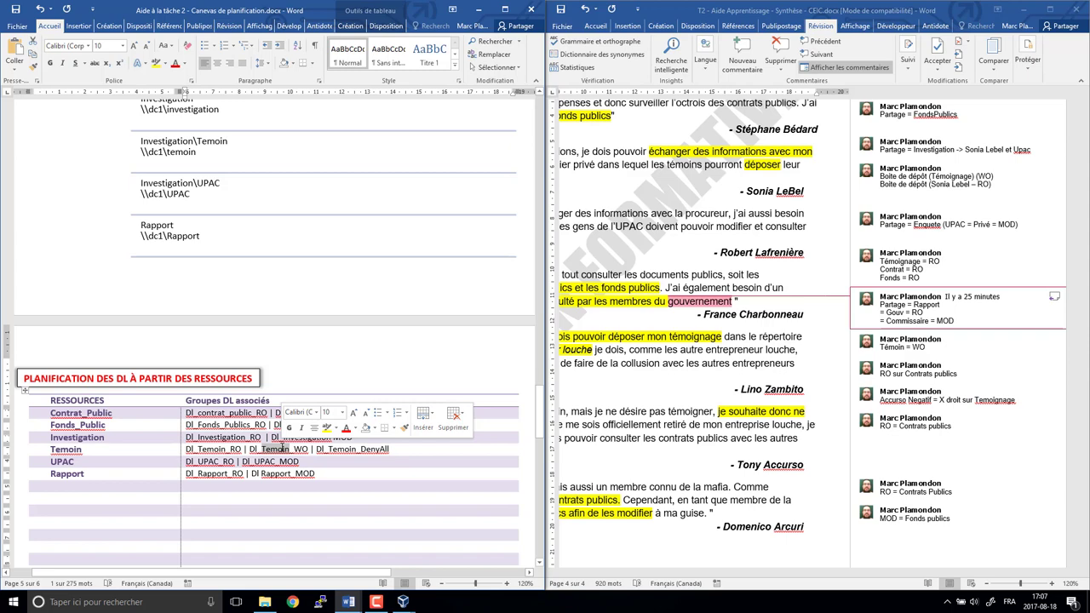
pyautogui.doubleClick(300, 449)
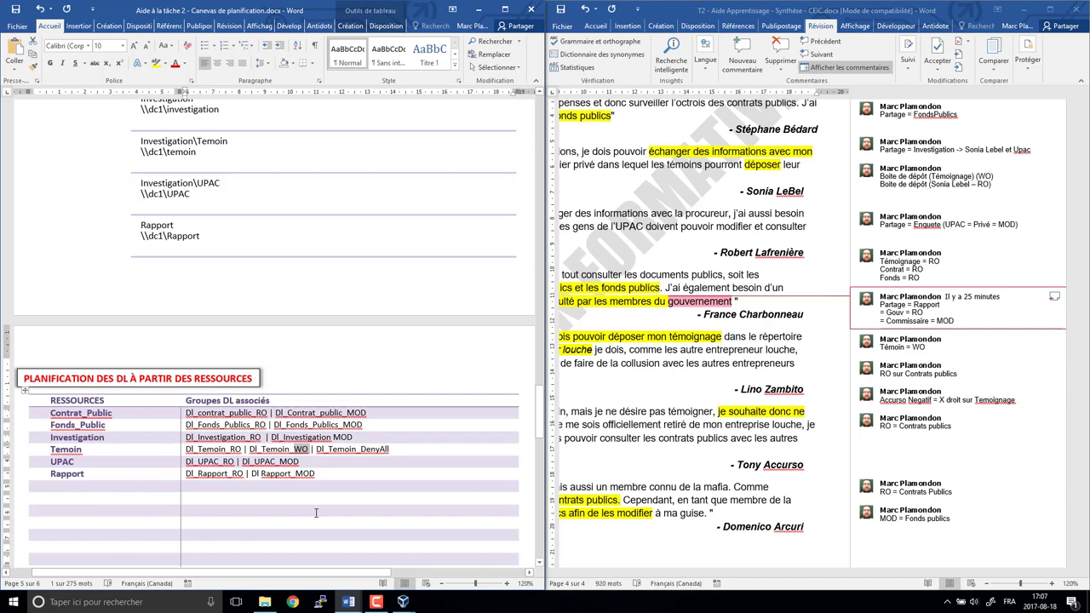
pyautogui.doubleClick(377, 449)
pyautogui.doubleClick(345, 450)
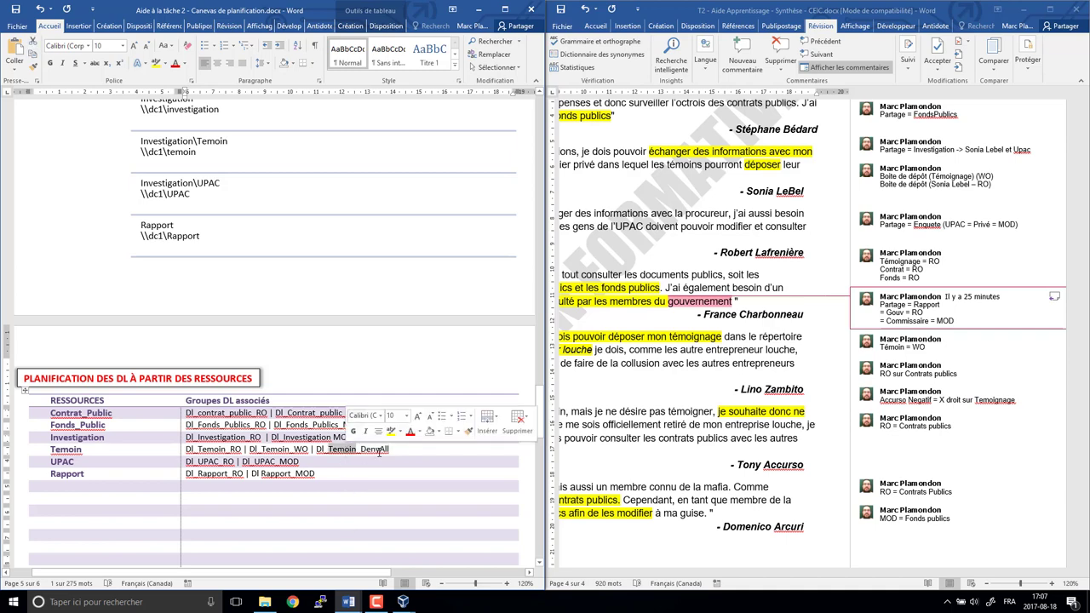
pyautogui.doubleClick(379, 449)
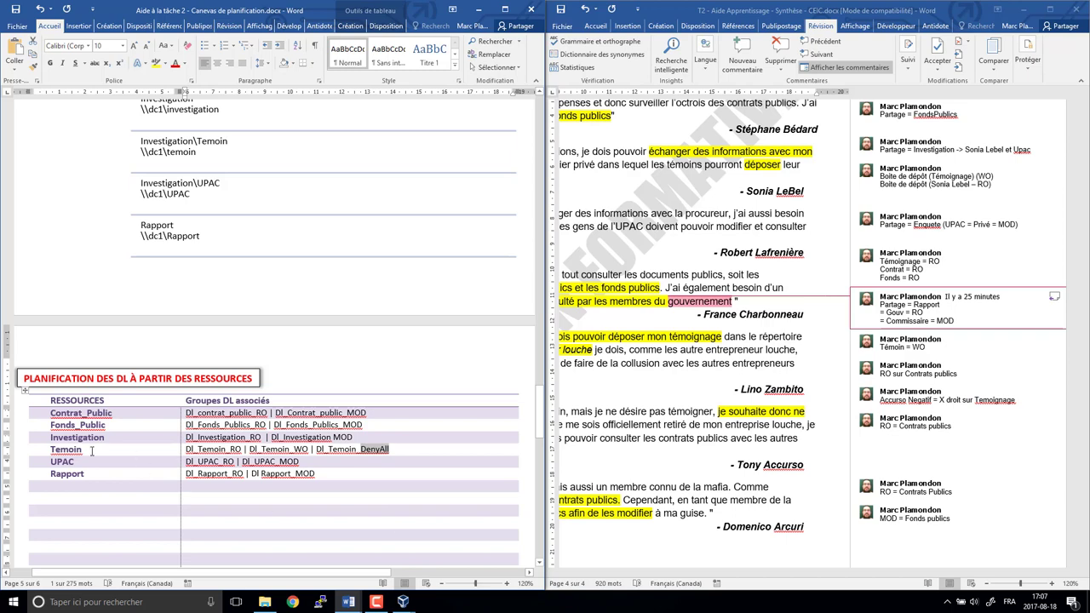
pyautogui.doubleClick(49, 450)
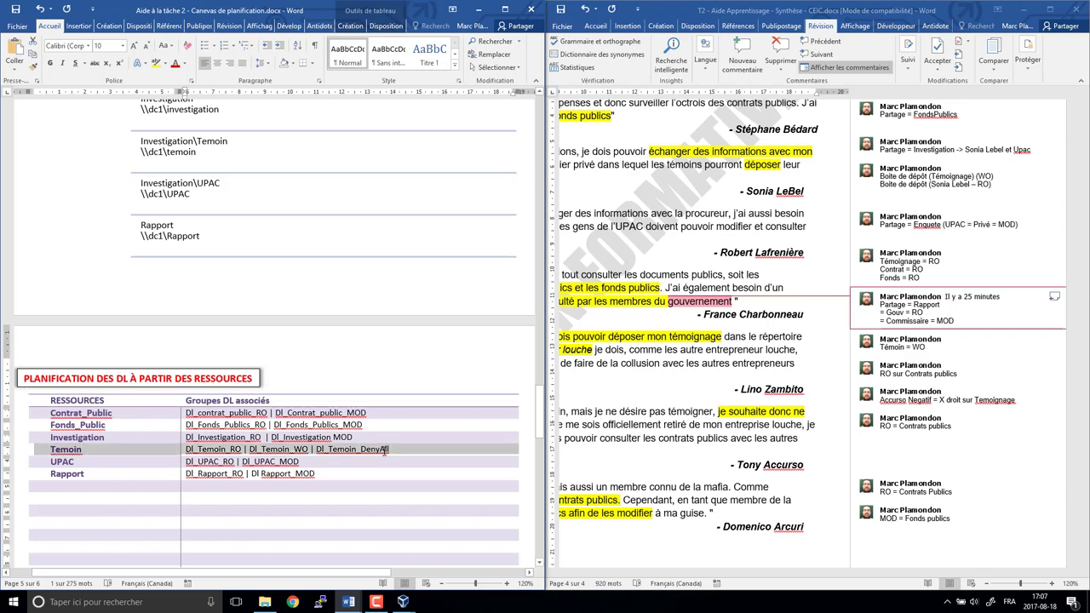
pyautogui.click(336, 477)
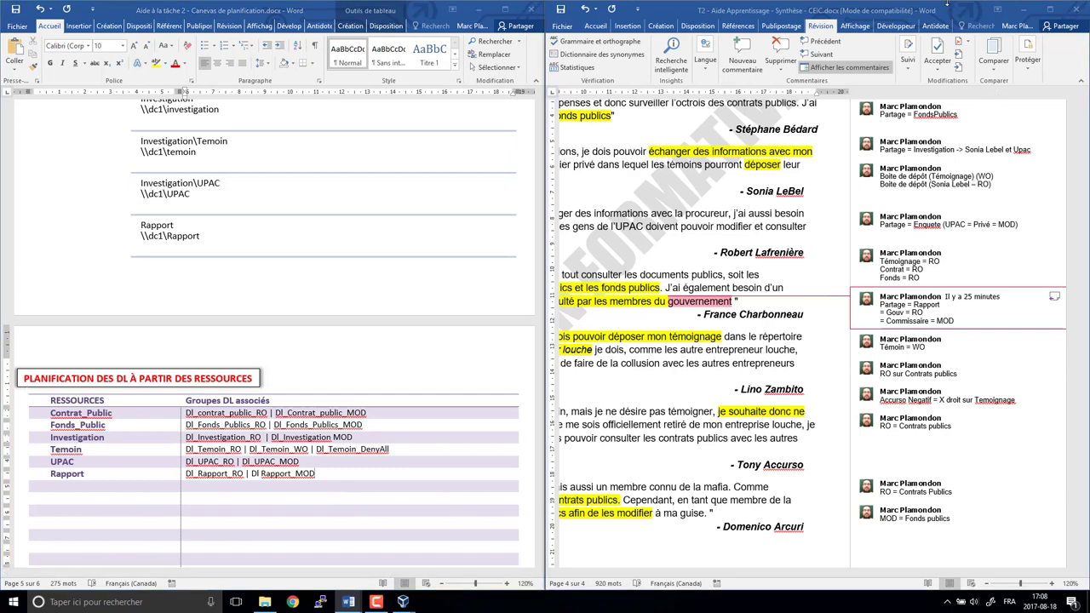
pyautogui.click(1023, 8)
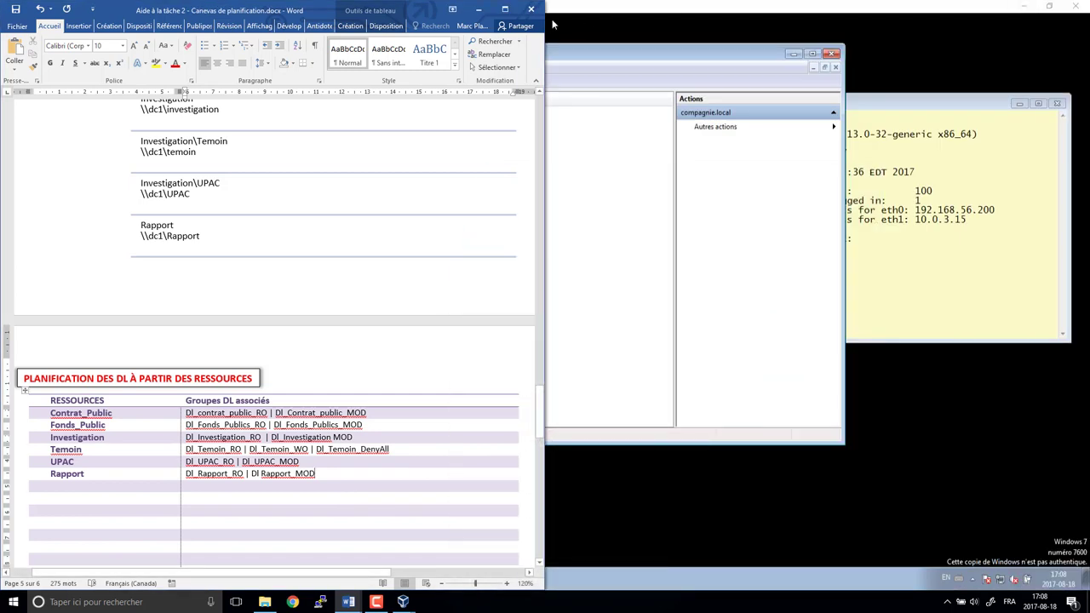
# - Maximize the planning canvas and scroll down to page 6 and back to the DL table
pyautogui.click(505, 10)
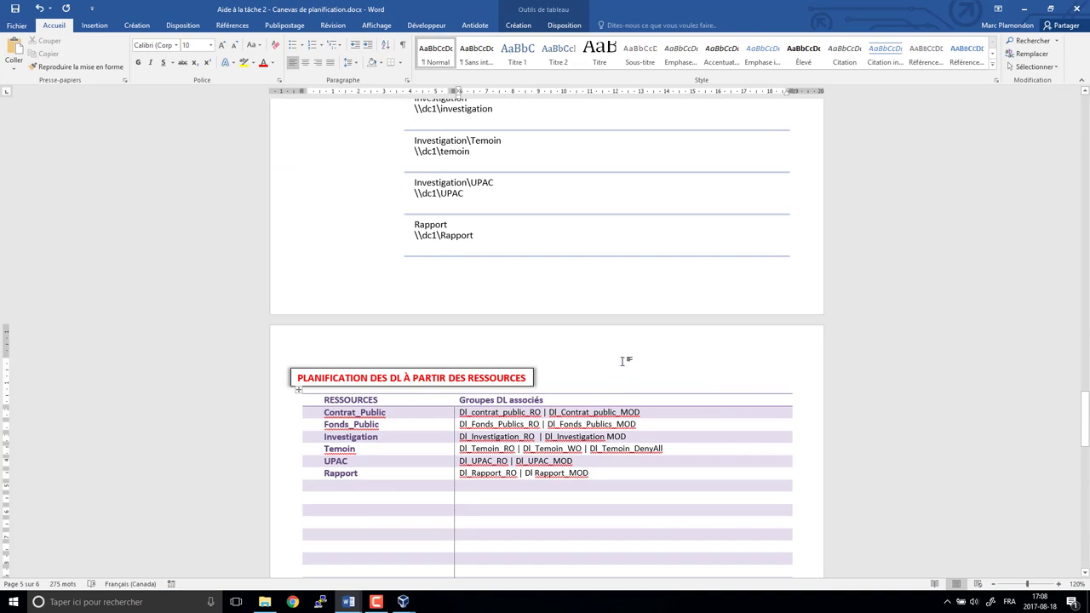
pyautogui.scroll(-3, 630, 362)
pyautogui.scroll(-15, 628, 367)
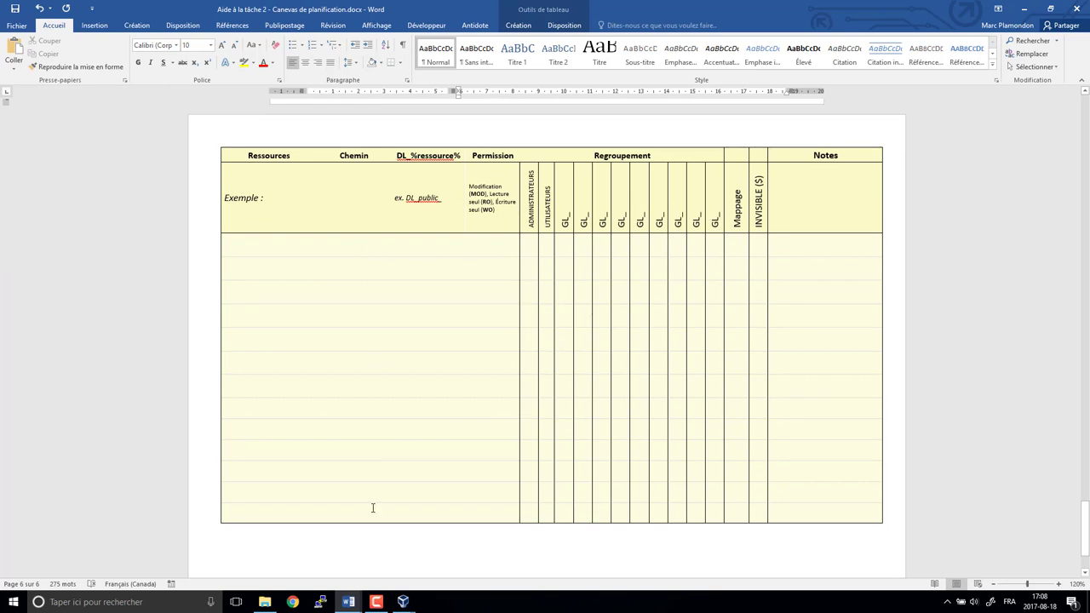
pyautogui.scroll(15, 374, 504)
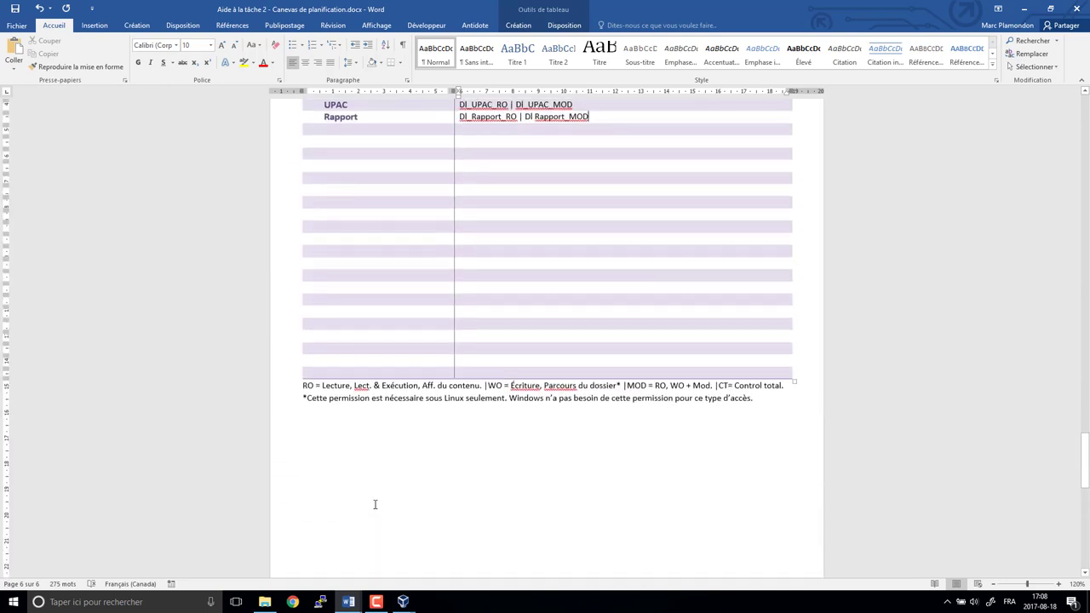
pyautogui.scroll(-10, 375, 504)
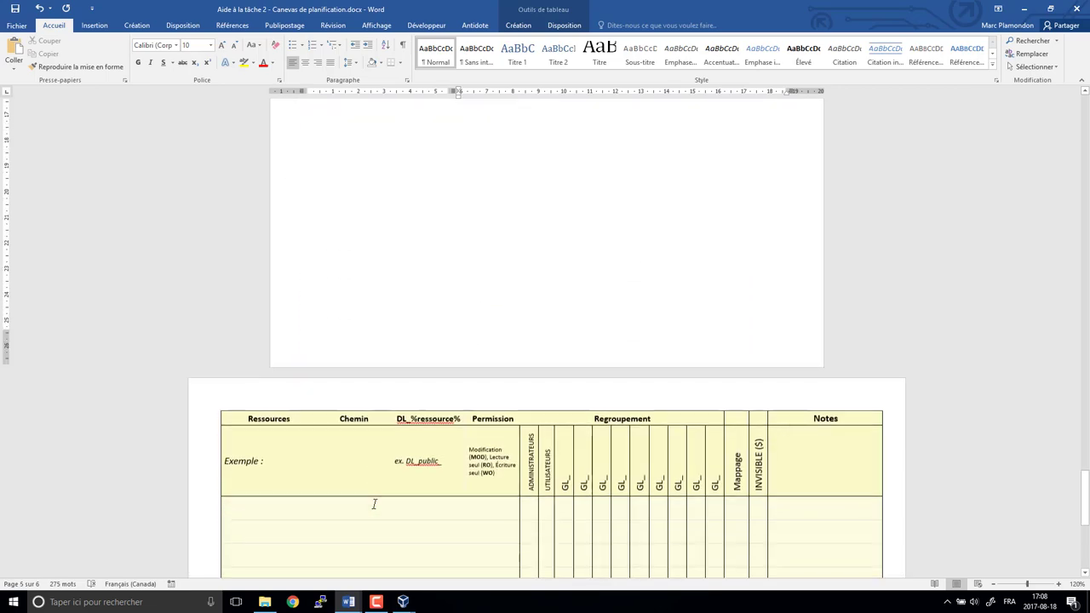
pyautogui.scroll(10, 374, 504)
# - Paste the associated DL group names as plain text into the DL_%ressource% cell
pyautogui.moveTo(304, 209); pyautogui.dragTo(567, 340)
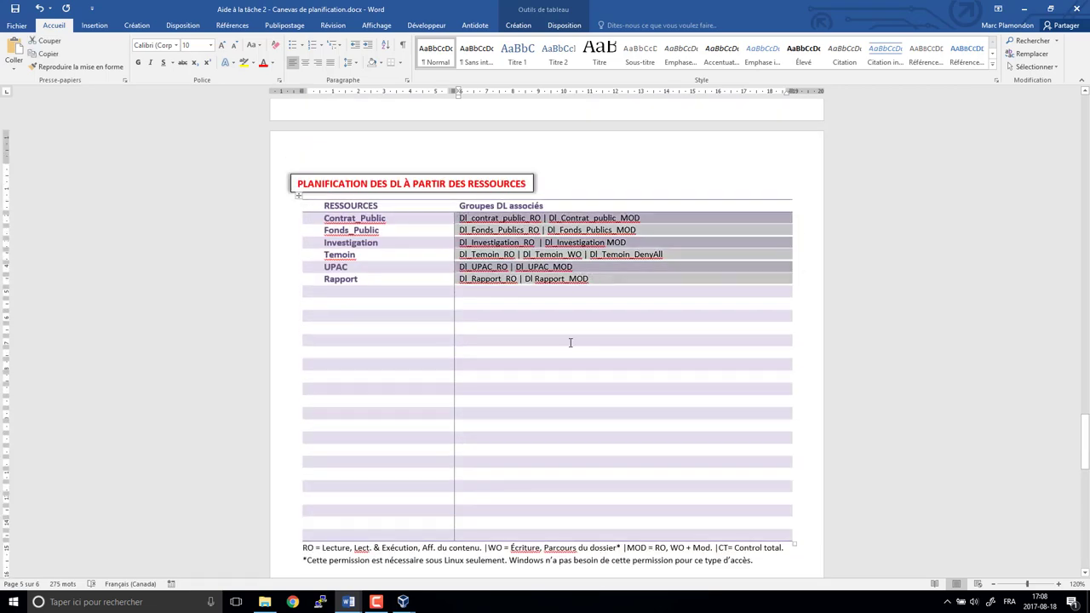
pyautogui.scroll(-10, 567, 341)
pyautogui.click(391, 279)
pyautogui.rightClick(391, 279)
pyautogui.click(418, 320)
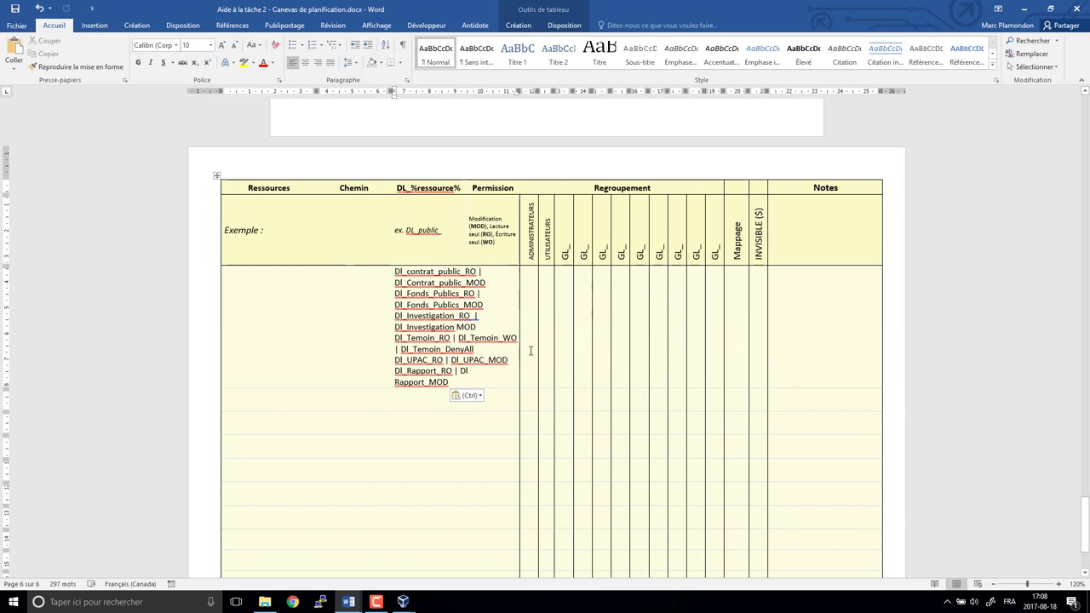
pyautogui.hotkey('ctrl', 'z')
pyautogui.rightClick(409, 280)
pyautogui.click(418, 320)
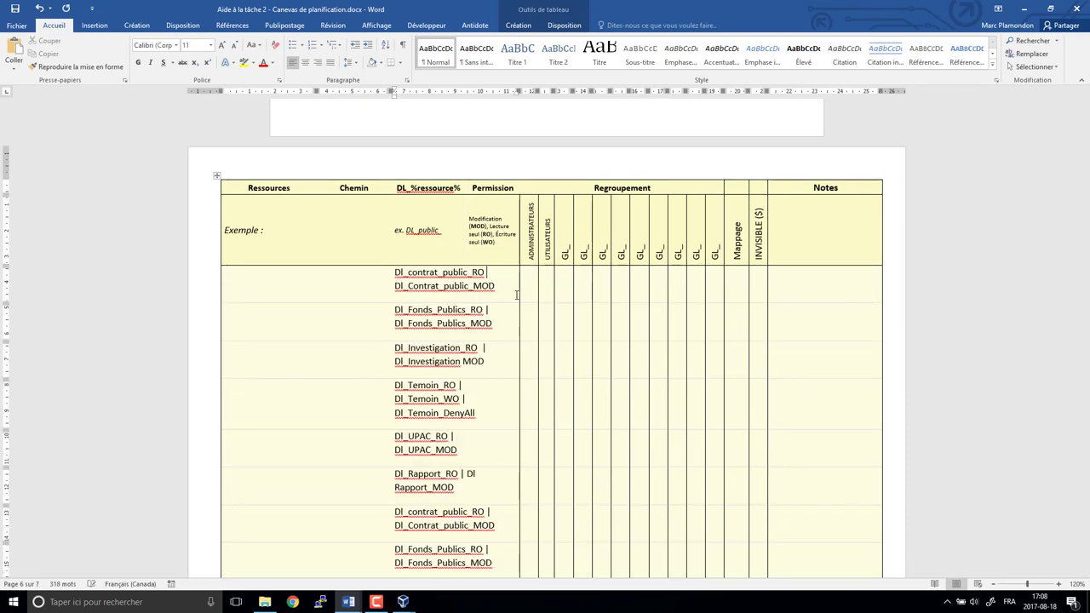
# - Replace the ' |' separators with line breaks so each DL group is on its own line, and delete duplicates
pyautogui.press('BackSpace')
pyautogui.press('BackSpace')
pyautogui.press('Down')
pyautogui.press('Down')
pyautogui.press('BackSpace')
pyautogui.press('BackSpace')
pyautogui.press('BackSpace')
pyautogui.press('Down')
pyautogui.press('Down')
pyautogui.press('BackSpace')
pyautogui.press('BackSpace')
pyautogui.press('BackSpace')
pyautogui.press('Return')
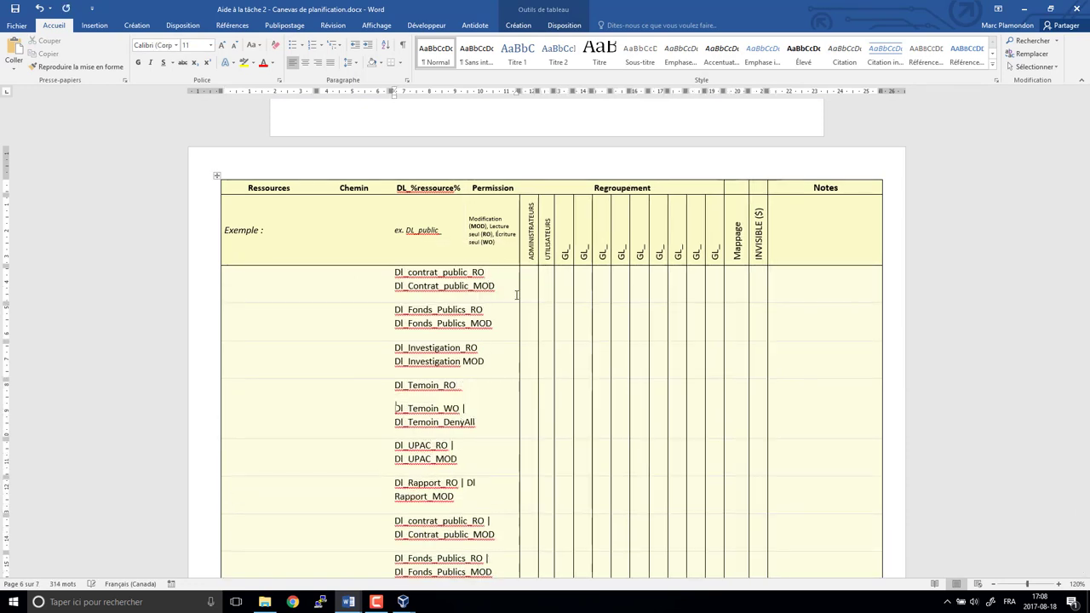
pyautogui.press('Down')
pyautogui.press('BackSpace')
pyautogui.press('BackSpace')
pyautogui.press('BackSpace')
pyautogui.press('Return')
pyautogui.press('Down')
pyautogui.press('Down')
pyautogui.press('BackSpace')
pyautogui.press('BackSpace')
pyautogui.press('BackSpace')
pyautogui.press('Return')
pyautogui.press('Down')
pyautogui.press('Down')
pyautogui.press('Left')
pyautogui.press('Left')
pyautogui.press('Left')
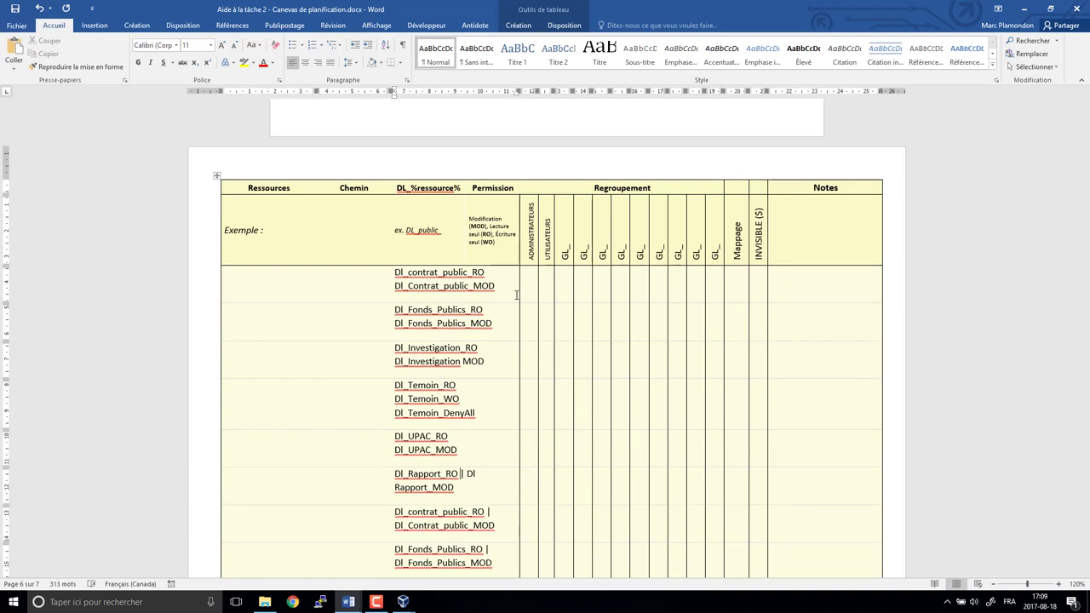
pyautogui.press('BackSpace')
pyautogui.press('BackSpace')
pyautogui.press('BackSpace')
pyautogui.press('Return')
pyautogui.hotkey('shift', 'Down')
pyautogui.hotkey('shift', 'Down')
pyautogui.hotkey('shift', 'Down')
pyautogui.hotkey('shift', 'Down')
pyautogui.hotkey('shift', 'Down')
pyautogui.hotkey('shift', 'Down')
pyautogui.hotkey('shift', 'Down')
pyautogui.hotkey('shift', 'Down')
pyautogui.hotkey('shift', 'Down')
pyautogui.press('Delete')
# - Enter Contrat_Public, Fonds_Publics, Investigation, Temoin and UPACRApport down the Ressources column
pyautogui.scroll(5, 366, 348)
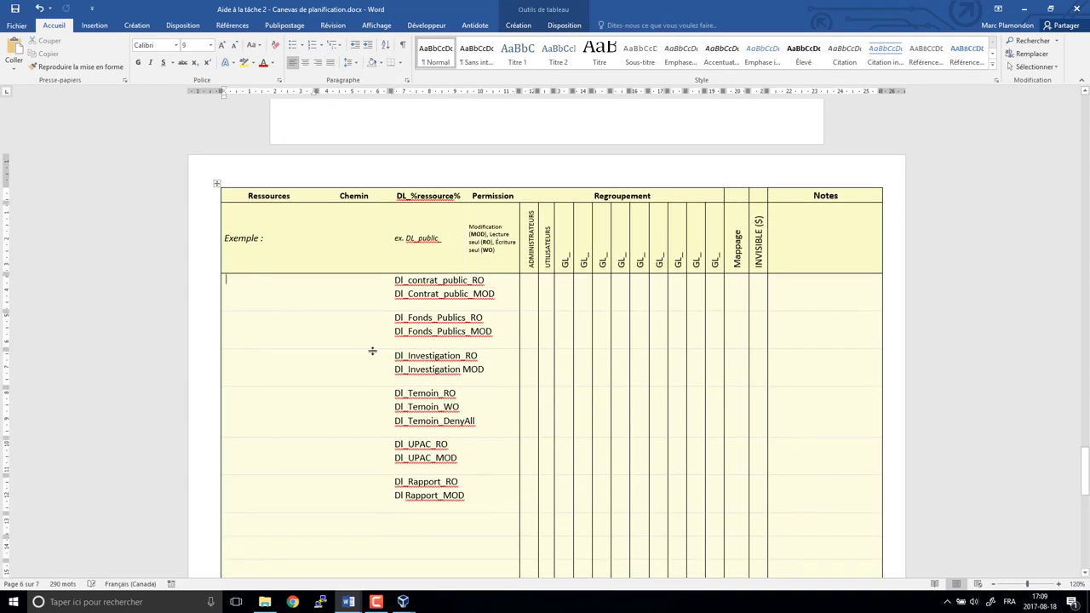
pyautogui.write('Contrat_Public')
pyautogui.press('Down')
pyautogui.write('Fonds_Pu')
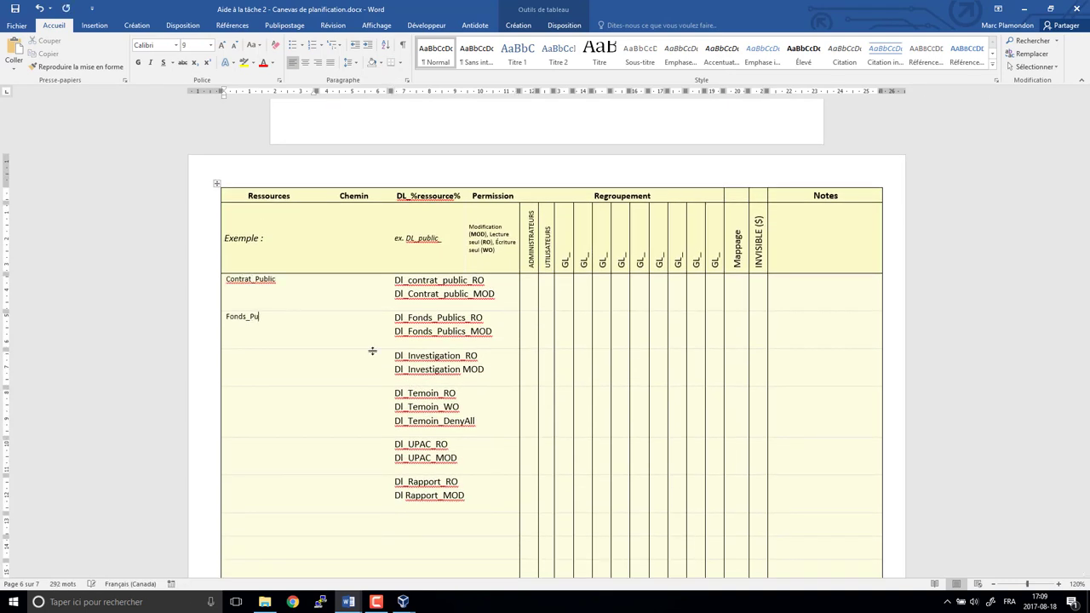
pyautogui.write('blics')
pyautogui.press('Down')
pyautogui.write('Investigation')
pyautogui.press('Down')
pyautogui.write('Temoin')
pyautogui.press('Down')
pyautogui.write('UPAC')
pyautogui.write('RApport')
# - Correct 'Dl Rapport_MOD' to 'Dl_Rapport_MOD'
pyautogui.click(398, 496)
pyautogui.press('BackSpace')
pyautogui.write('_')
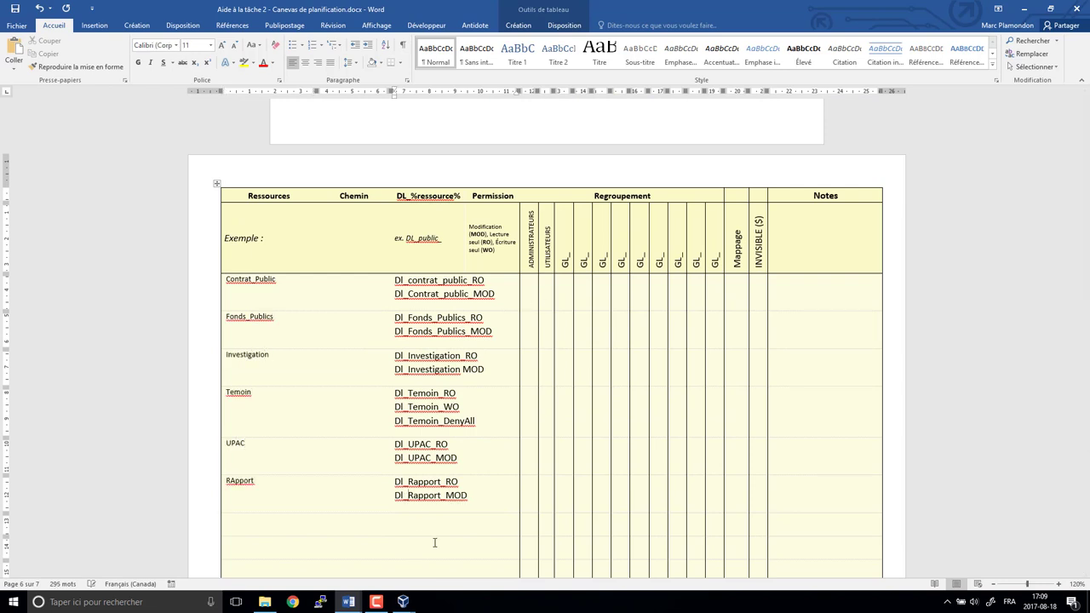
pyautogui.scroll(20, 602, 397)
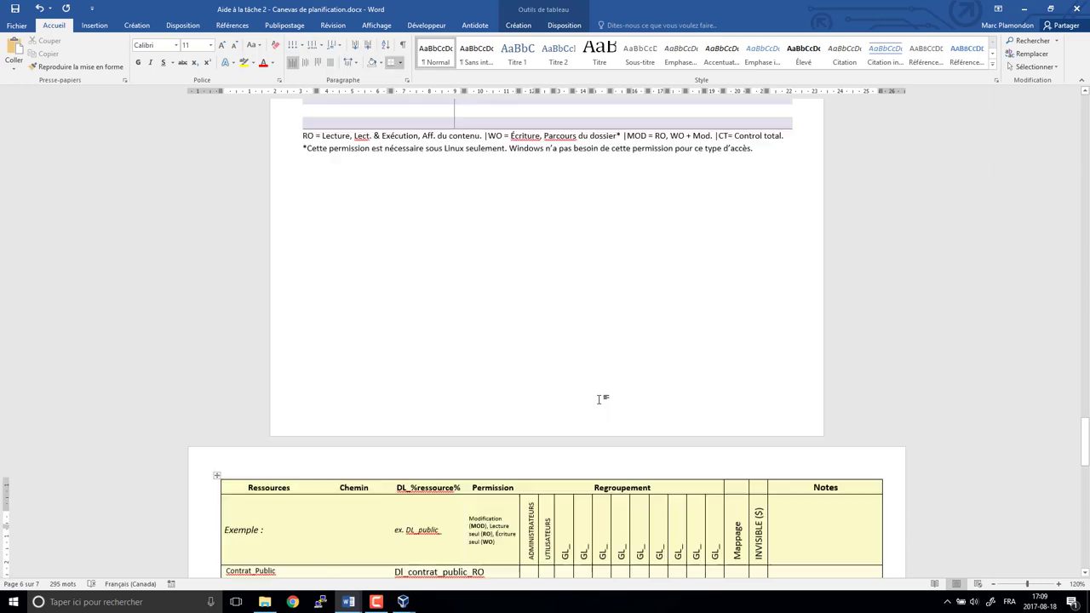
pyautogui.scroll(-20, 435, 401)
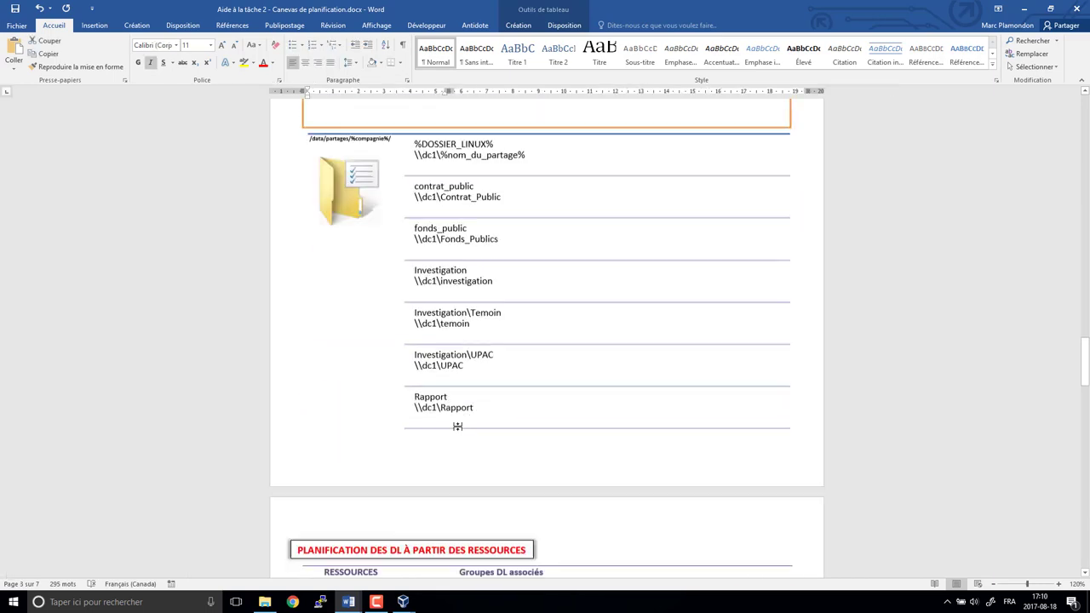
# - Delete the narrow empty column beside Mappage in the planning grid
pyautogui.click(758, 223)
pyautogui.click(925, 283)
pyautogui.click(946, 314)
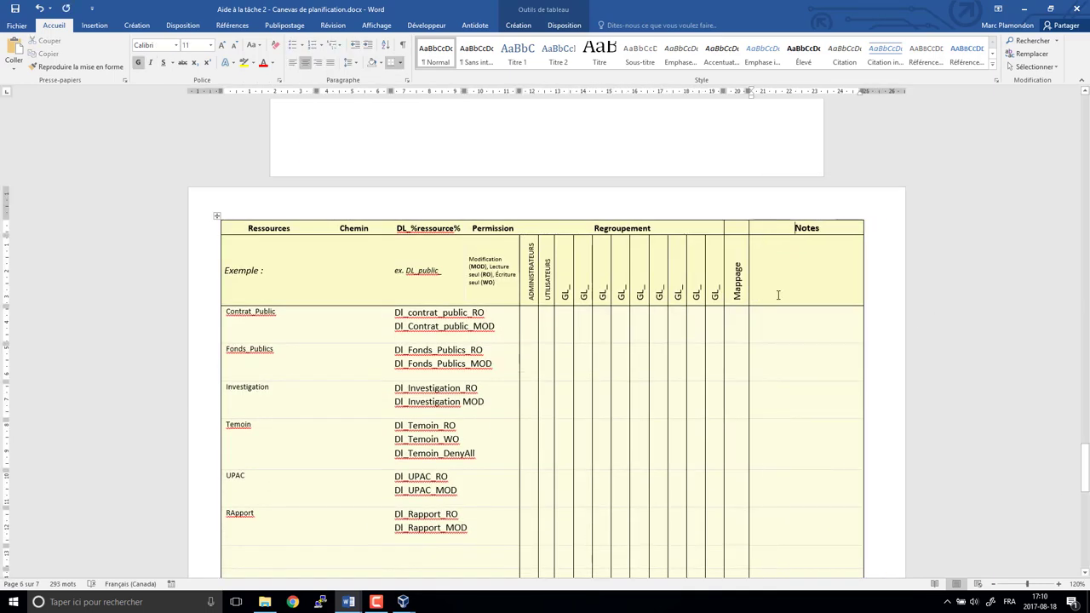
pyautogui.moveTo(592, 228); pyautogui.dragTo(715, 228)
pyautogui.click(704, 229)
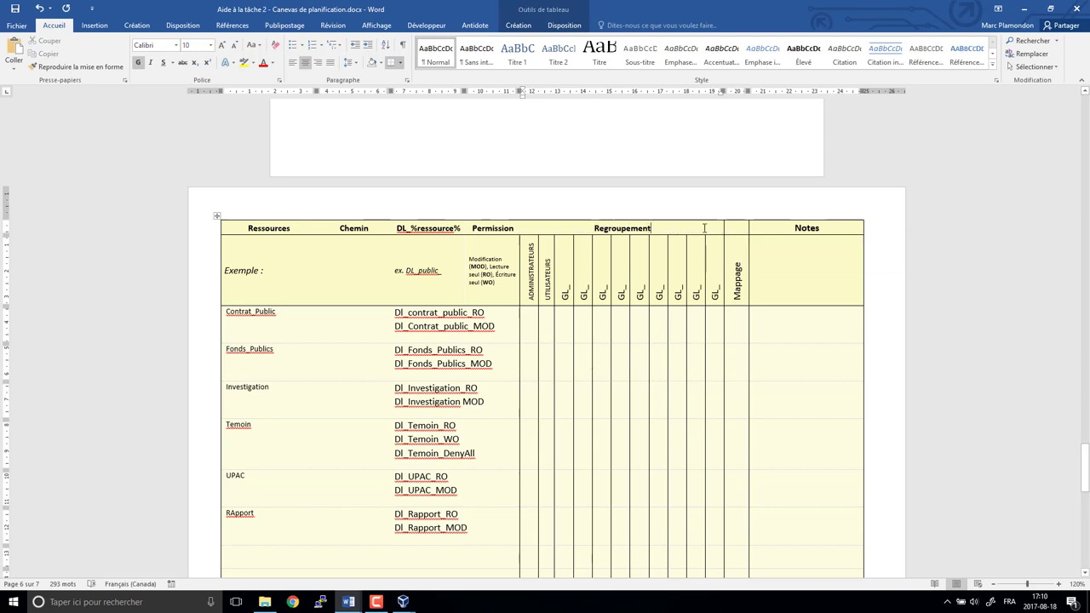
pyautogui.moveTo(569, 281); pyautogui.dragTo(624, 279)
pyautogui.rightClick(723, 266)
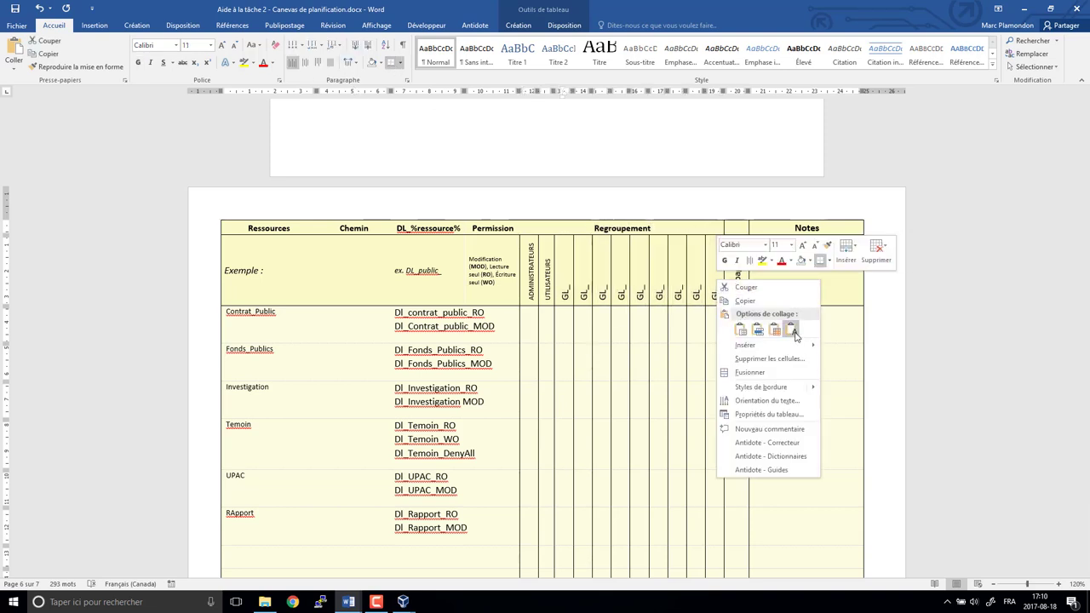
pyautogui.click(779, 330)
# - Paste the gl_ group name list into Notepad and place it beside Word
pyautogui.press('super+r')
pyautogui.write('note')
pyautogui.press('Return')
pyautogui.write('gl_commission gl_commissaire gl_investigation gl_procureur gl_upac gl_corruption gl_mafia gl_entrepreneurl gl_témoin gl_gouvernement gl_travauxpublics gl_presidentconseiltresor')
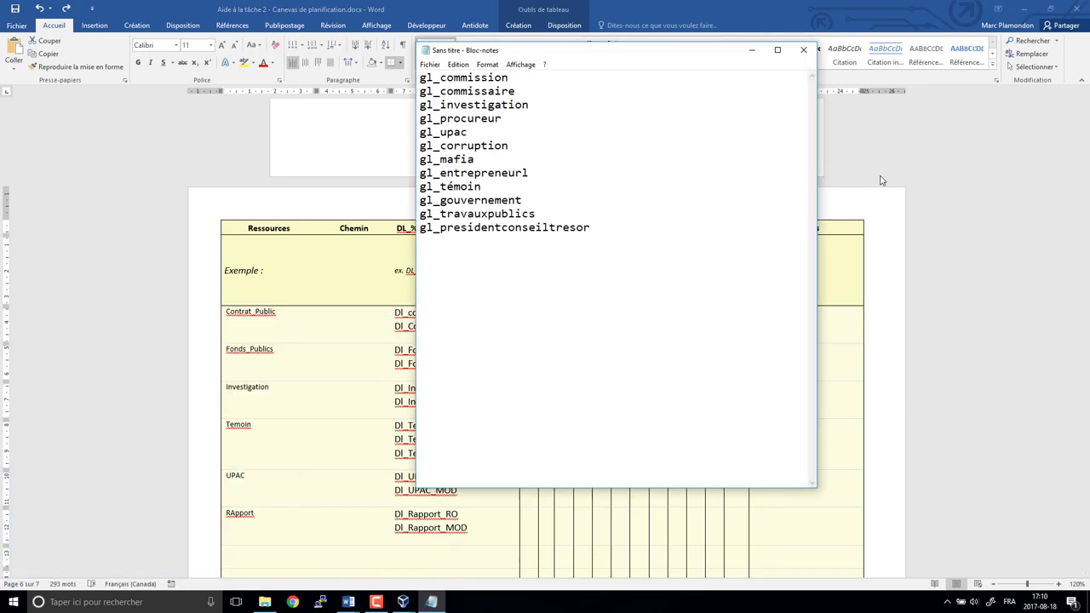
pyautogui.press('super+Right')
pyautogui.press('Return')
pyautogui.hotkey('shift', 'Right')
pyautogui.hotkey('shift', 'Right')
pyautogui.hotkey('shift', 'Right')
pyautogui.hotkey('shift', 'Right')
pyautogui.hotkey('shift', 'Right')
pyautogui.hotkey('shift', 'Right')
pyautogui.hotkey('shift', 'Right')
pyautogui.hotkey('shift', 'Right')
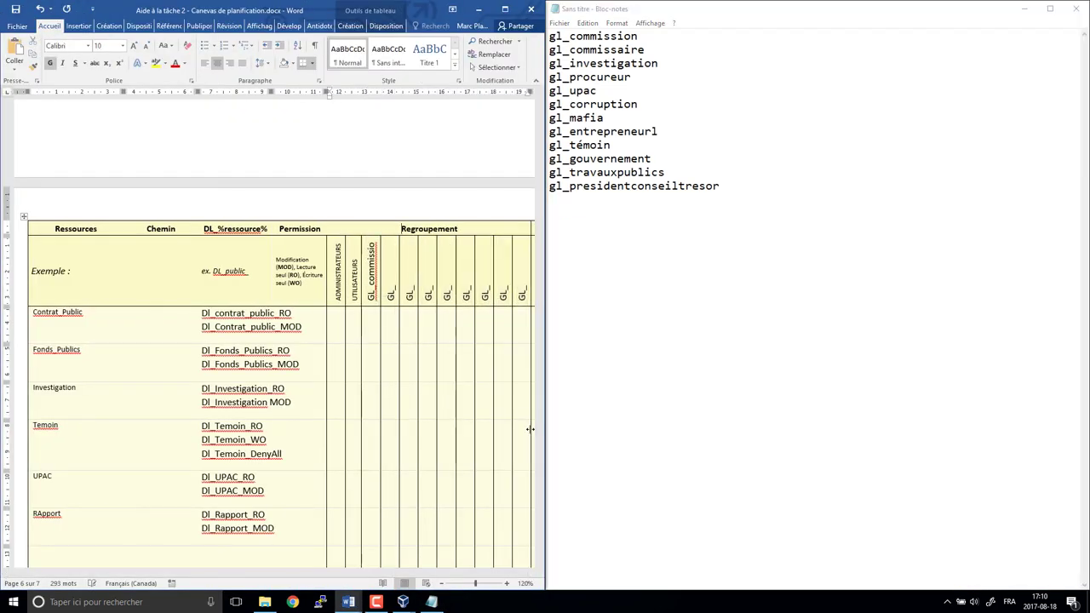
# - Label GL header cells commissaireinvestigation, procueur, upac and corruption
pyautogui.click(213, 287)
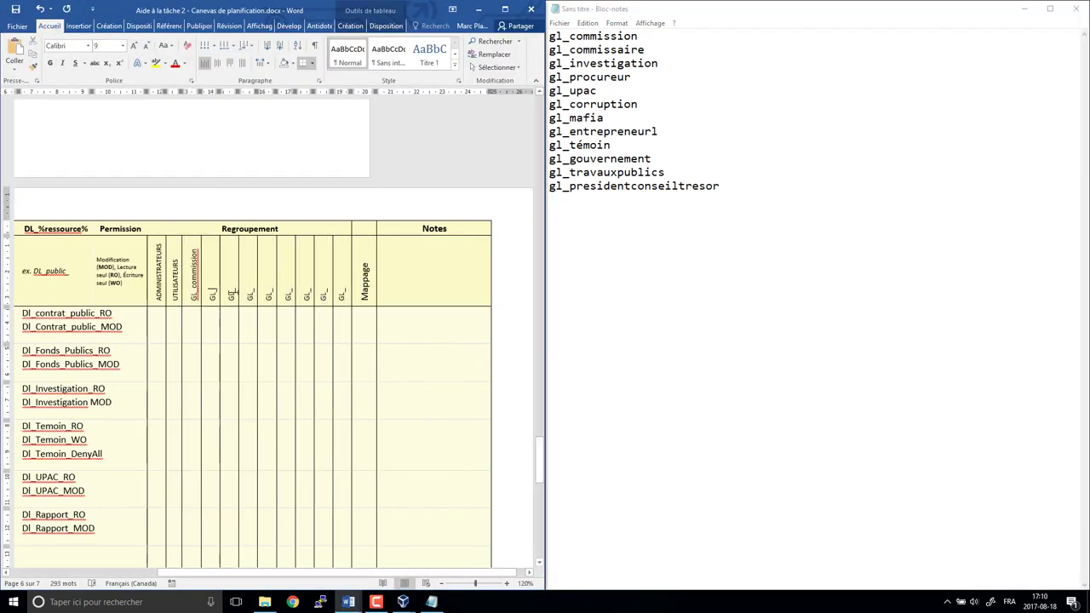
pyautogui.write('commissaire')
pyautogui.write('investigation')
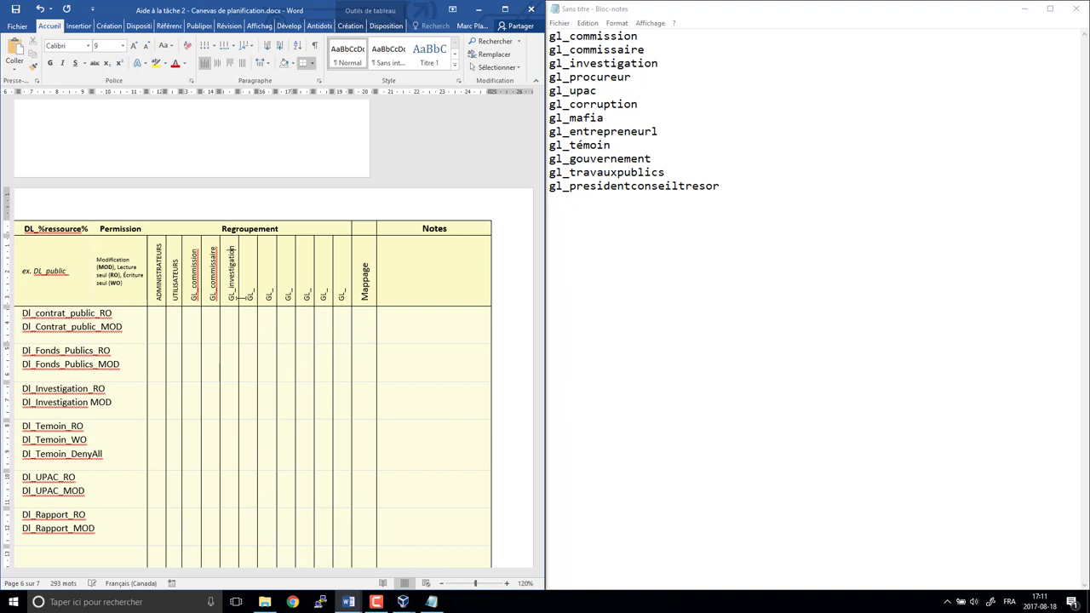
pyautogui.click(239, 298)
pyautogui.write('procueur')
pyautogui.click(268, 289)
pyautogui.write('upac')
pyautogui.click(288, 290)
pyautogui.write('co')
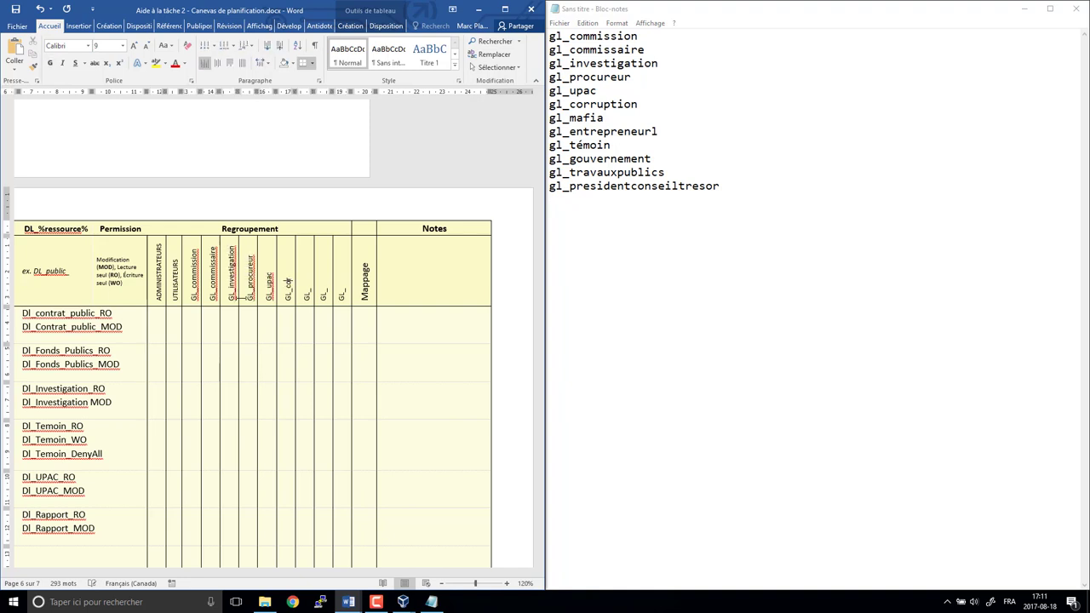
pyautogui.write('rruption')
# - Label the next GL header cells mafia, entrepreneurl and temoin
pyautogui.click(306, 290)
pyautogui.write('mafia')
pyautogui.click(324, 290)
pyautogui.write('entrepreneurl')
pyautogui.click(341, 281)
pyautogui.write('temoin')
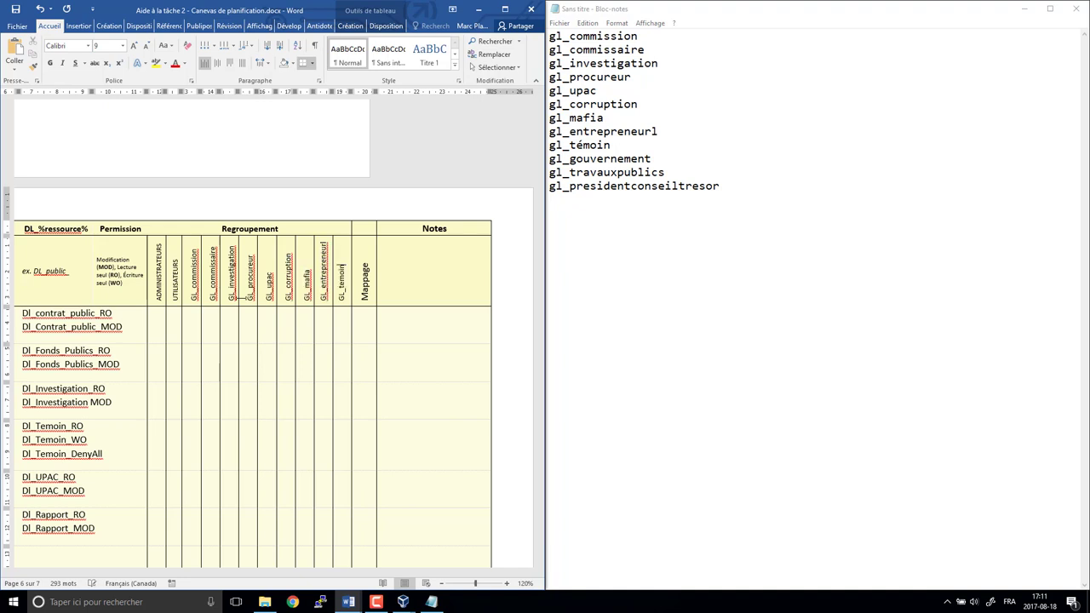
pyautogui.rightClick(343, 229)
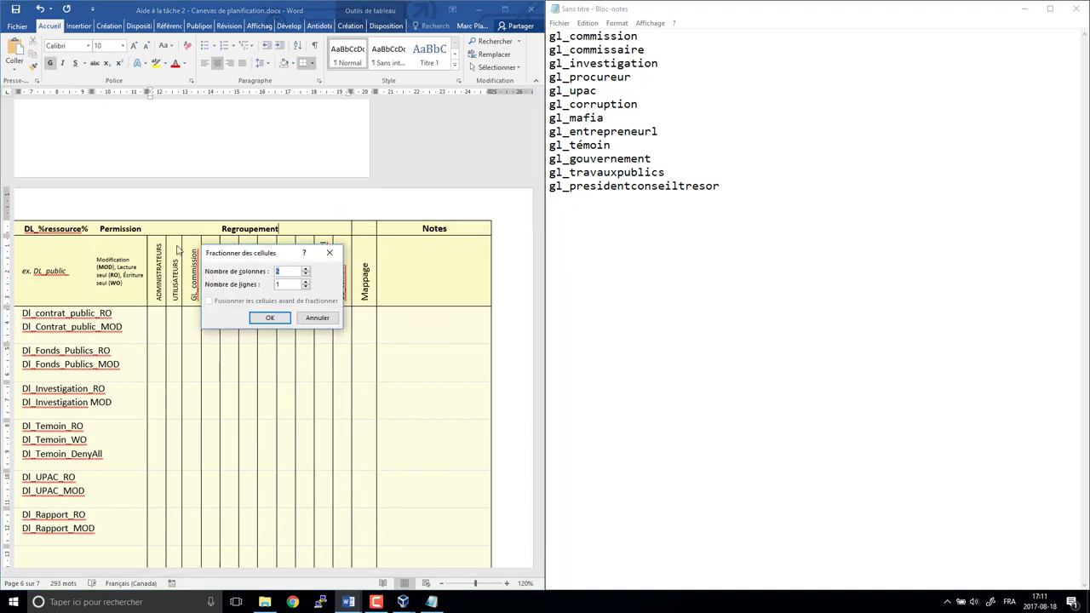
# - Split the header into two cells and add two columns after GL_temoin, one named GL_travauxpublic
pyautogui.press('Return')
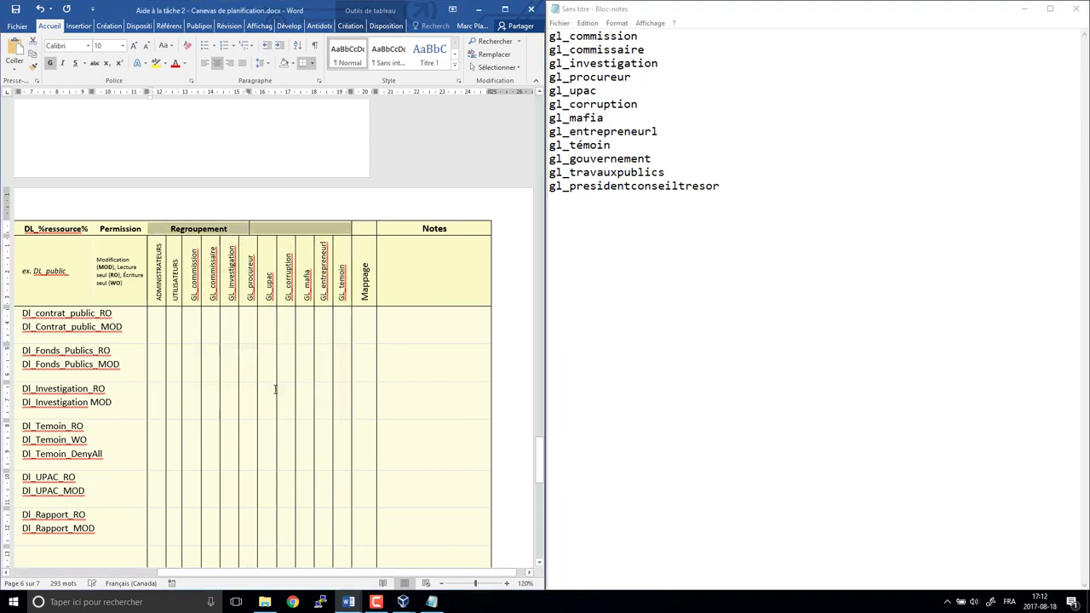
pyautogui.moveTo(341, 266); pyautogui.dragTo(334, 304)
pyautogui.rightClick(352, 264)
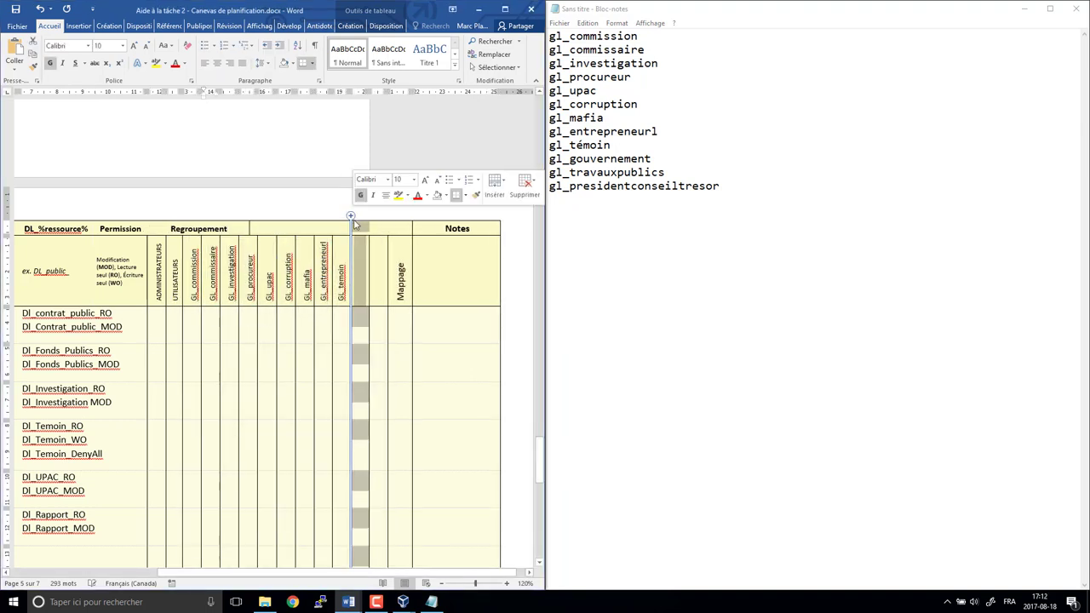
pyautogui.click(380, 181)
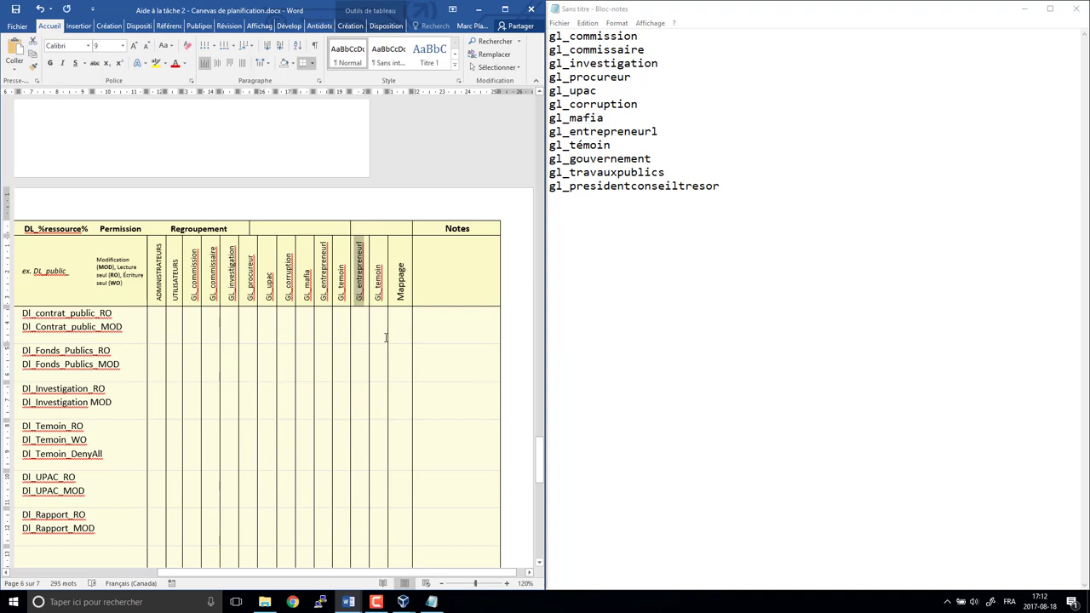
pyautogui.click(359, 270)
pyautogui.hotkey('ctrl', 'v')
pyautogui.moveTo(378, 262); pyautogui.dragTo(381, 333)
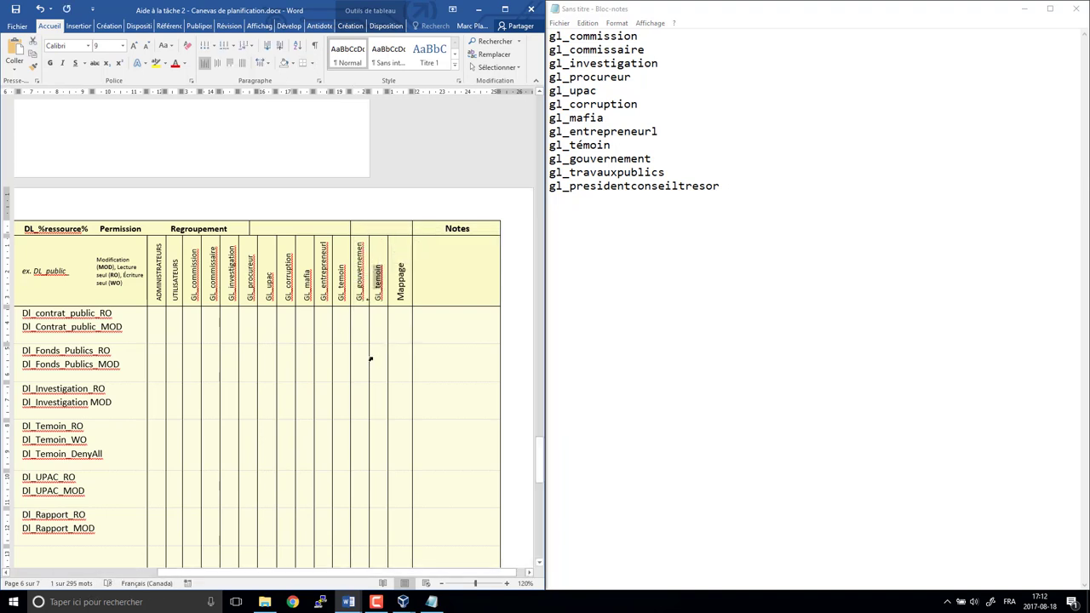
pyautogui.write('GL_travauxpublic')
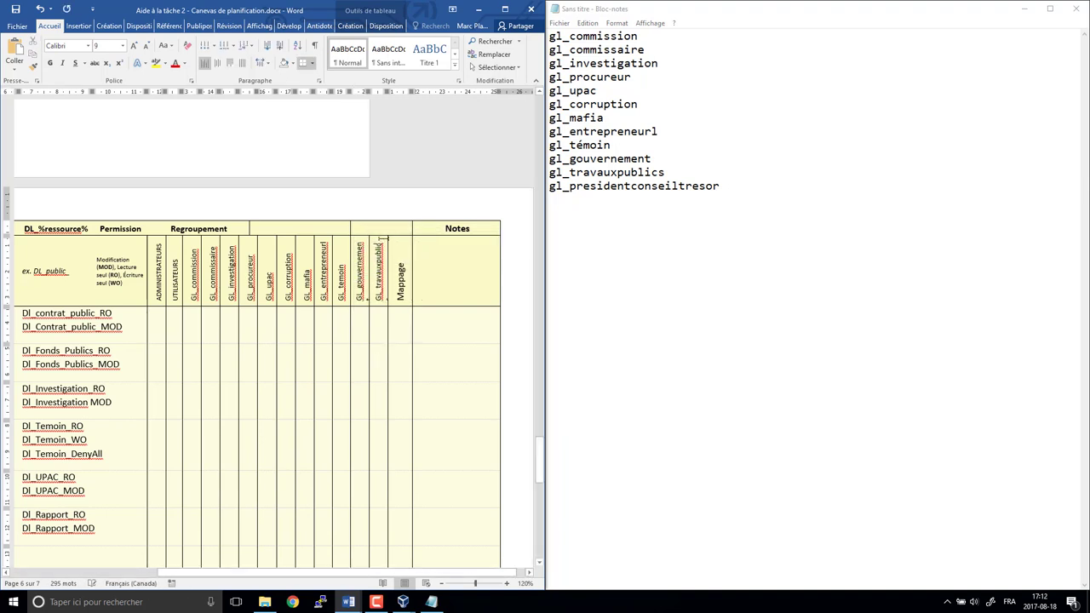
# - Insert one more column before Mappage and merge the header cells under Regroupement
pyautogui.click(387, 215)
pyautogui.click(411, 350)
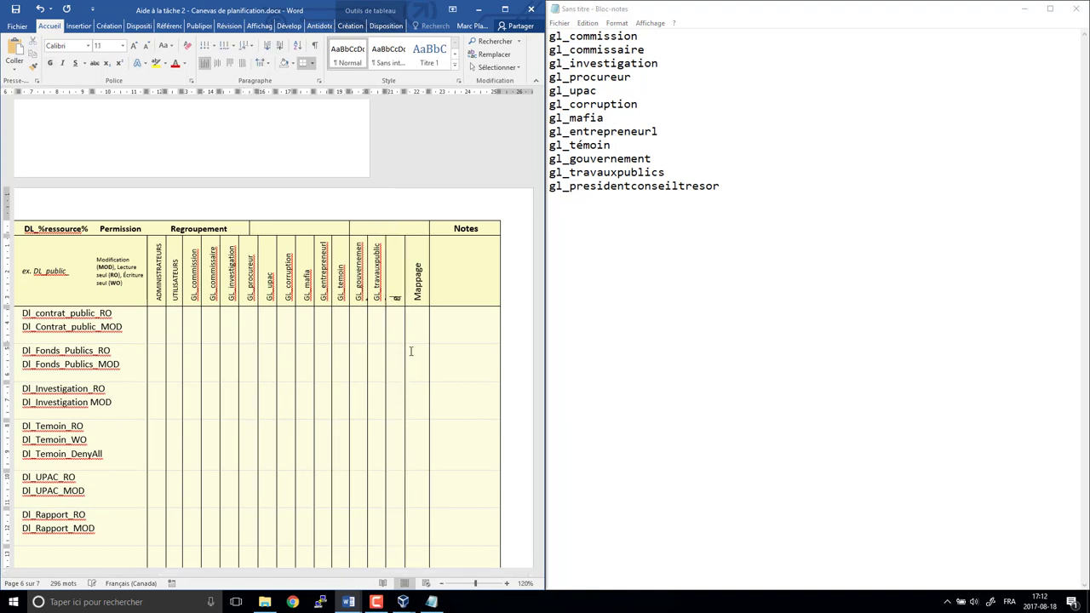
pyautogui.click(371, 227)
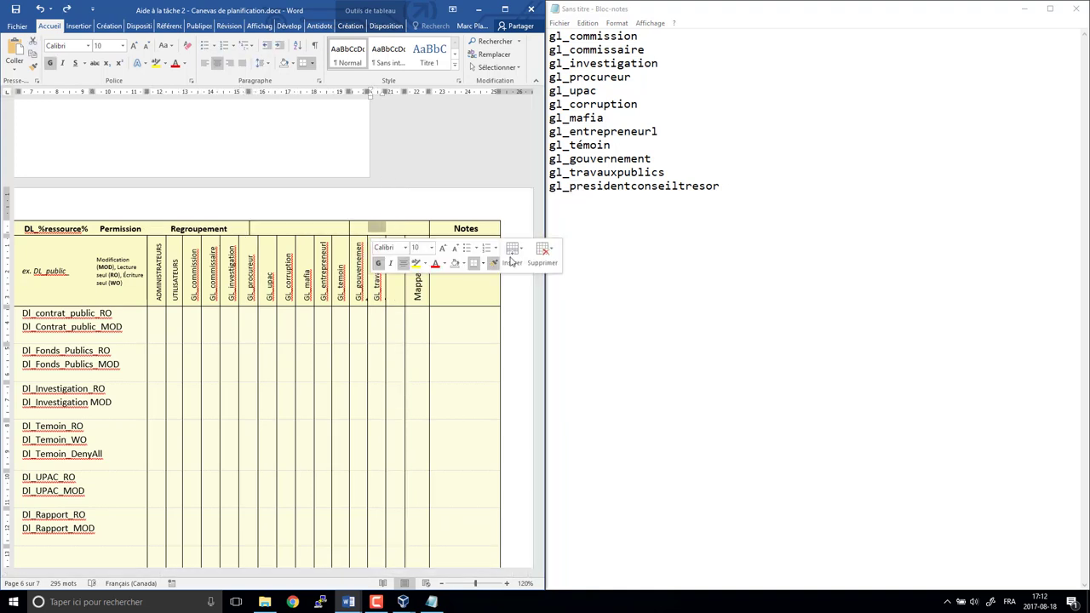
pyautogui.moveTo(154, 226); pyautogui.dragTo(366, 228)
pyautogui.click(167, 228)
pyautogui.rightClick(337, 230)
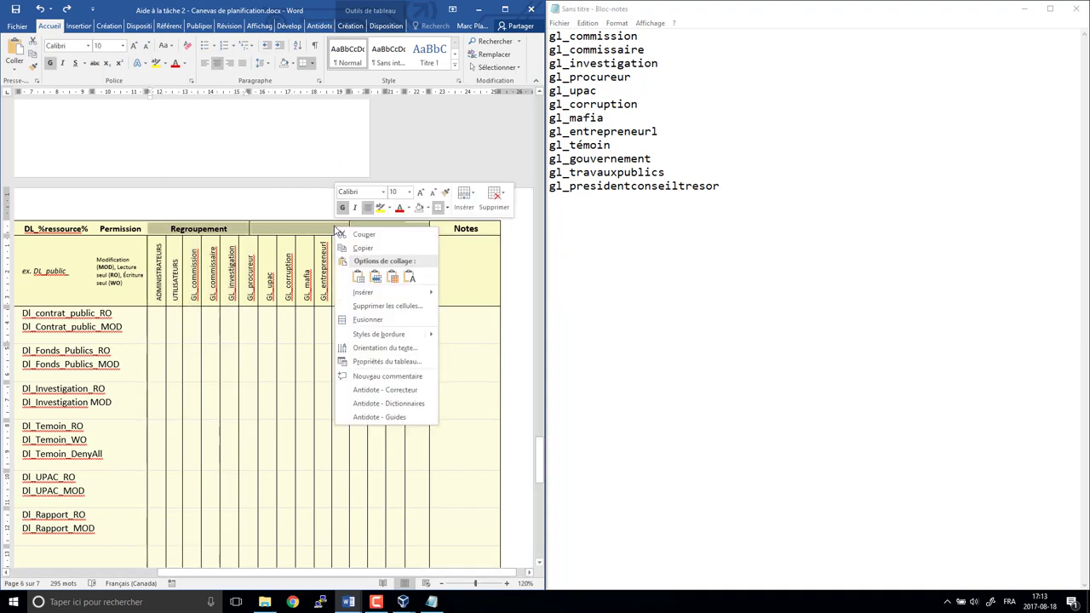
pyautogui.click(368, 320)
# - Rename the last new header to presidentCdT and close the Notepad list
pyautogui.click(395, 295)
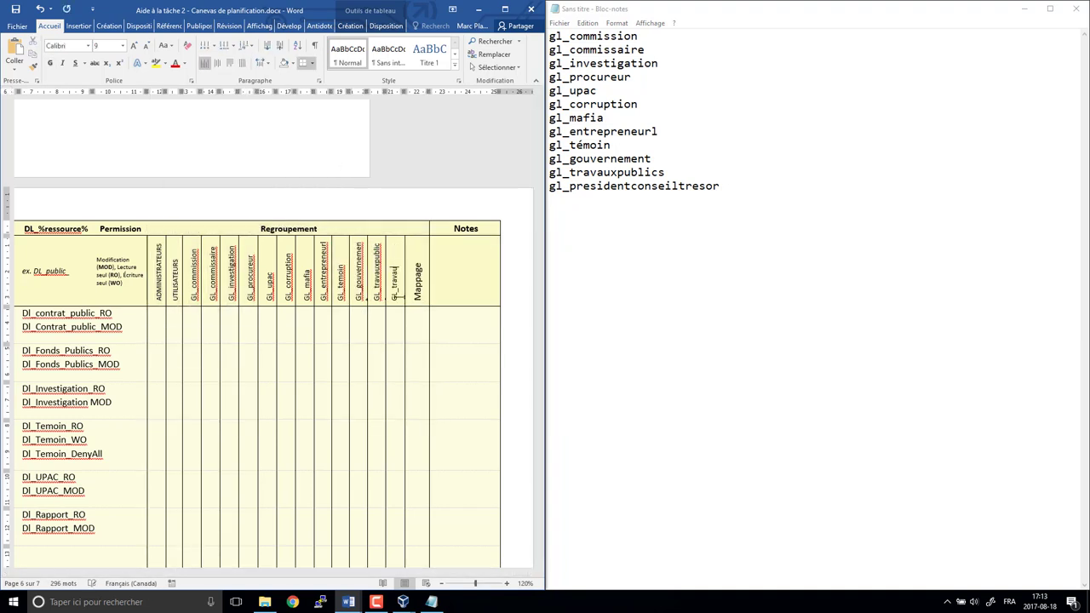
pyautogui.press('BackSpace')
pyautogui.press('BackSpace')
pyautogui.press('BackSpace')
pyautogui.press('BackSpace')
pyautogui.press('BackSpace')
pyautogui.press('BackSpace')
pyautogui.write('presidentcon')
pyautogui.press('BackSpace')
pyautogui.press('BackSpace')
pyautogui.press('BackSpace')
pyautogui.write('CdT')
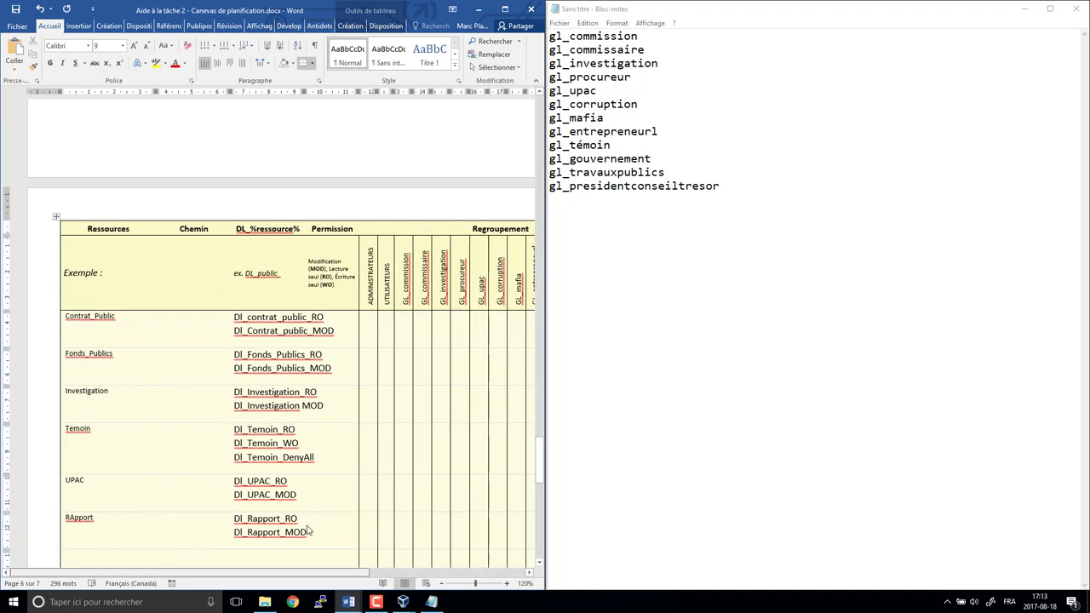
pyautogui.click(1077, 8)
# - Discard the Notepad list, maximize Word, and change gl_presidentcons to gl_presidentCdT in the group list
pyautogui.click(545, 309)
pyautogui.click(505, 8)
pyautogui.scroll(15, 750, 361)
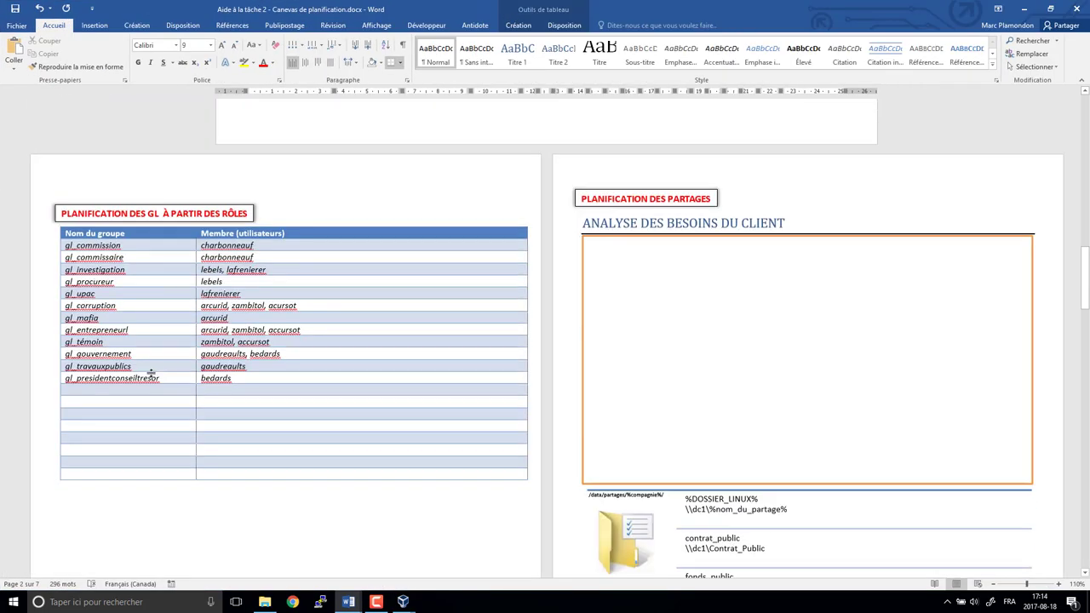
pyautogui.click(175, 378)
pyautogui.press('BackSpace')
pyautogui.press('BackSpace')
pyautogui.press('BackSpace')
pyautogui.press('BackSpace')
pyautogui.write('CdT')
pyautogui.scroll(-5, 187, 443)
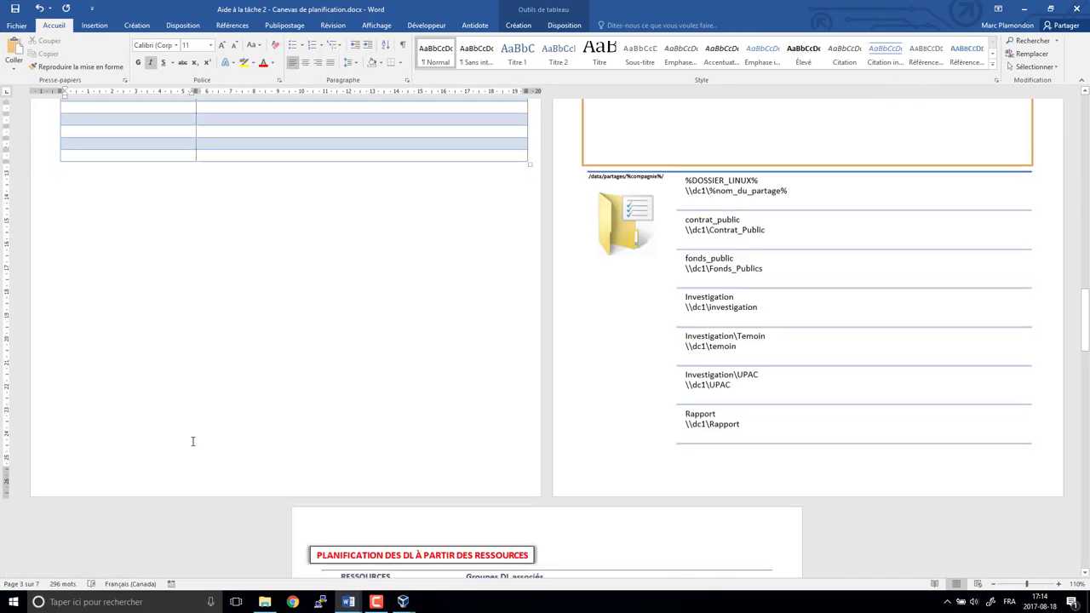
pyautogui.scroll(3, 185, 446)
pyautogui.scroll(-3, 189, 446)
pyautogui.scroll(-15, 189, 446)
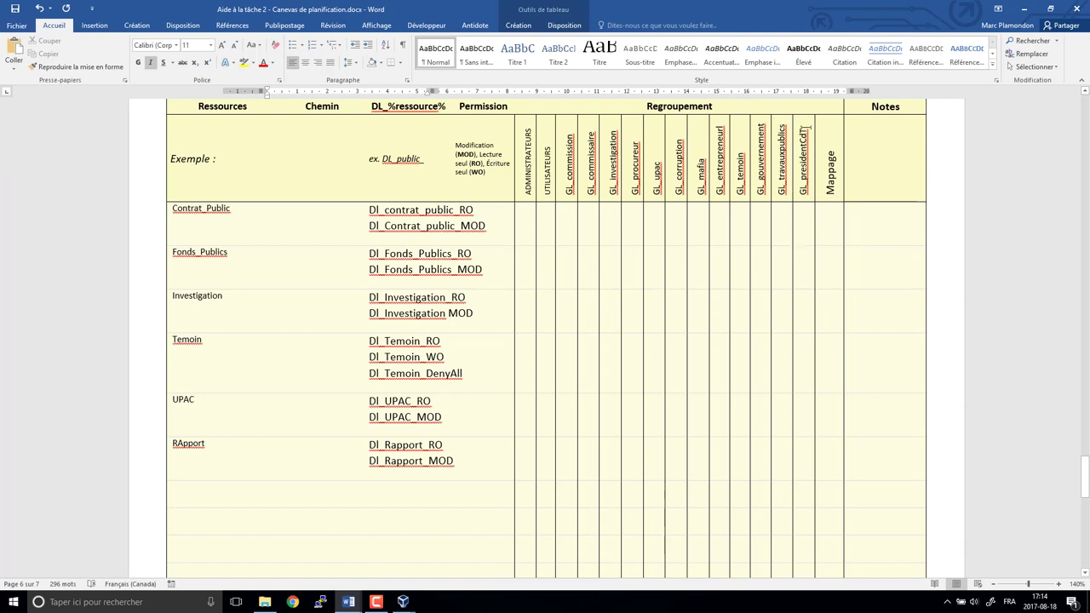
pyautogui.moveTo(806, 128); pyautogui.dragTo(810, 181)
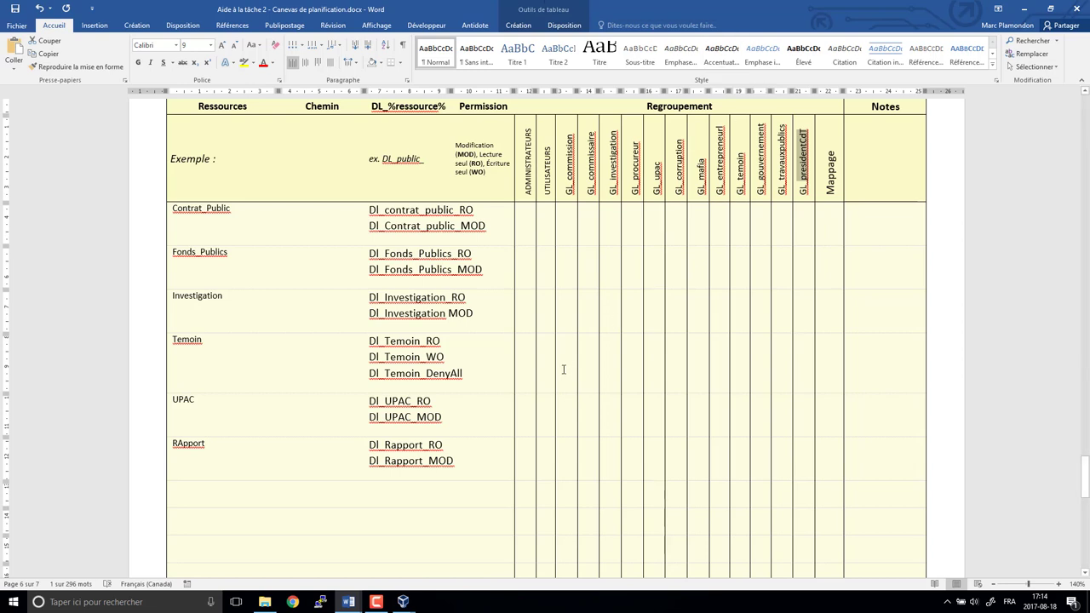
# - Type x marks in the GL_commissaire cells of the resource rows
pyautogui.click(452, 350)
pyautogui.moveTo(370, 208); pyautogui.dragTo(422, 445)
pyautogui.click(572, 219)
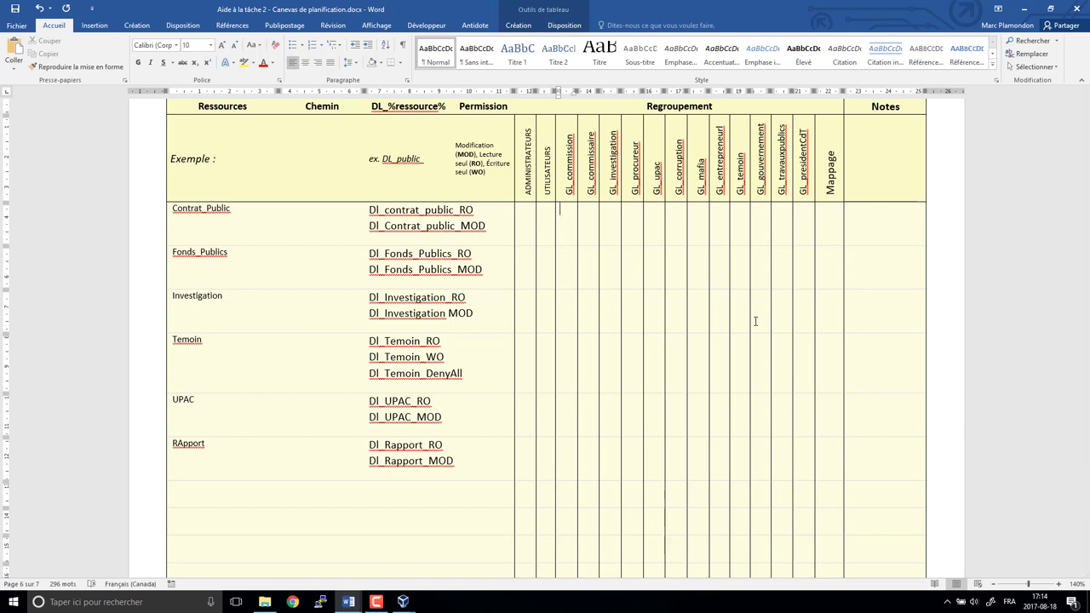
pyautogui.press('Tab')
pyautogui.press('Down')
pyautogui.write('x')
pyautogui.press('Down')
pyautogui.press('Down')
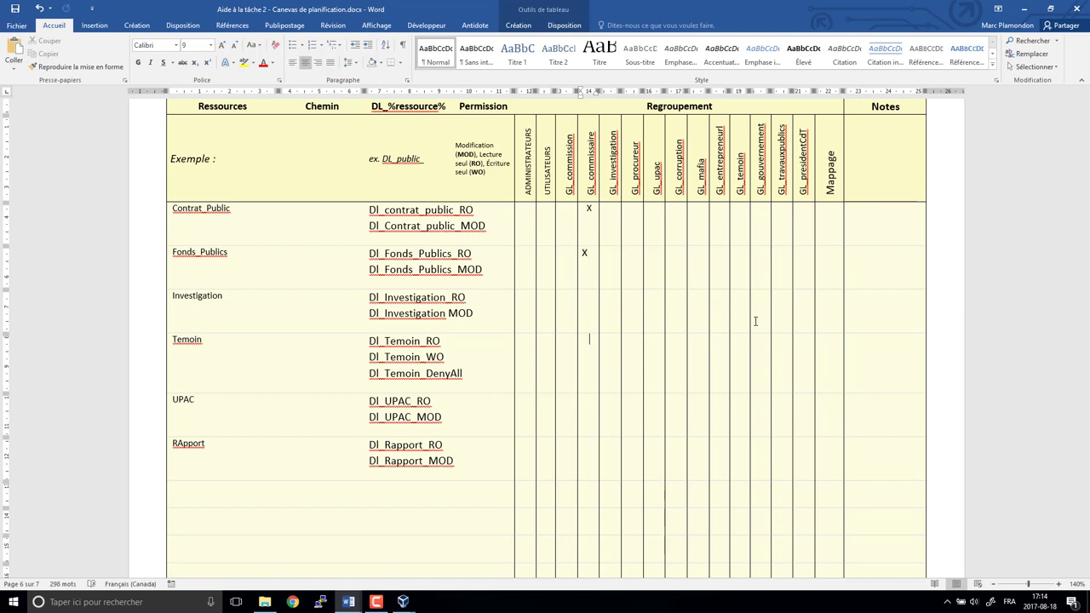
pyautogui.write('x')
pyautogui.press('Down')
pyautogui.press('Return')
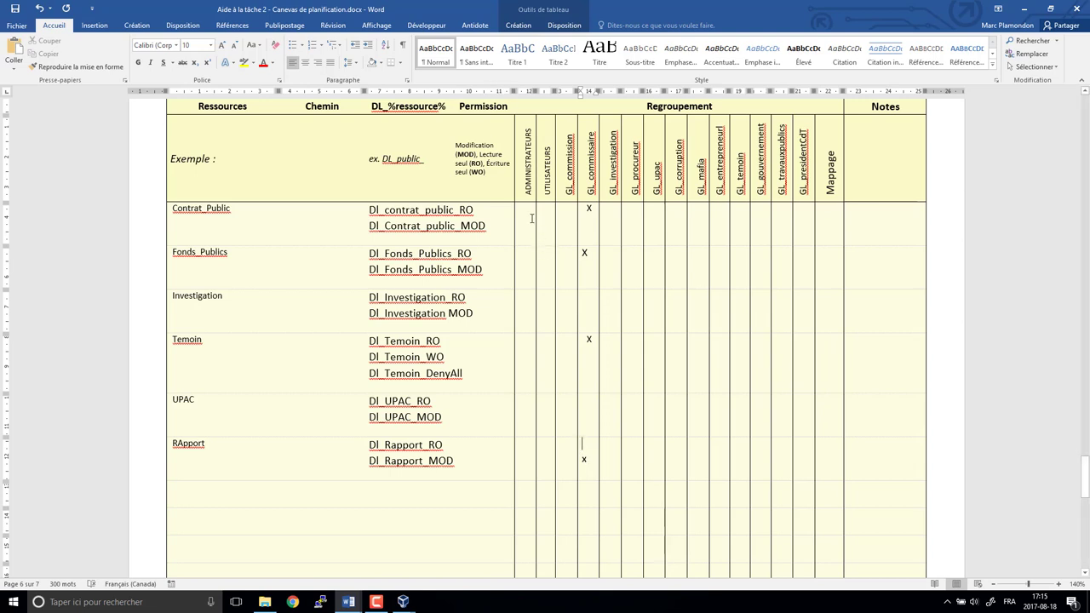
# - Centre the marks across all the grouping cells of the grid
pyautogui.moveTo(531, 217); pyautogui.dragTo(831, 467)
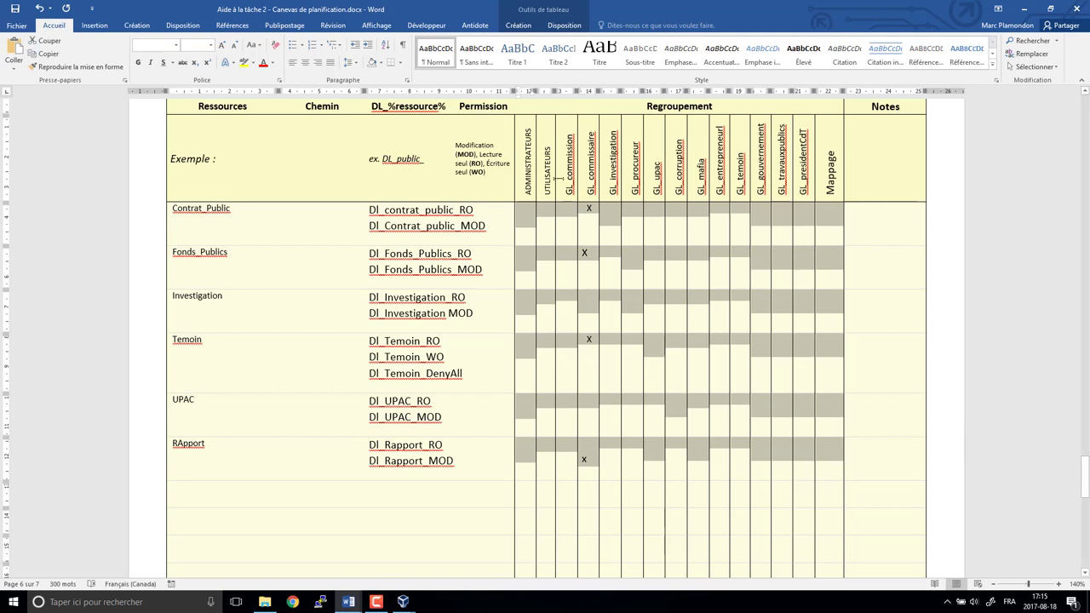
pyautogui.click(306, 65)
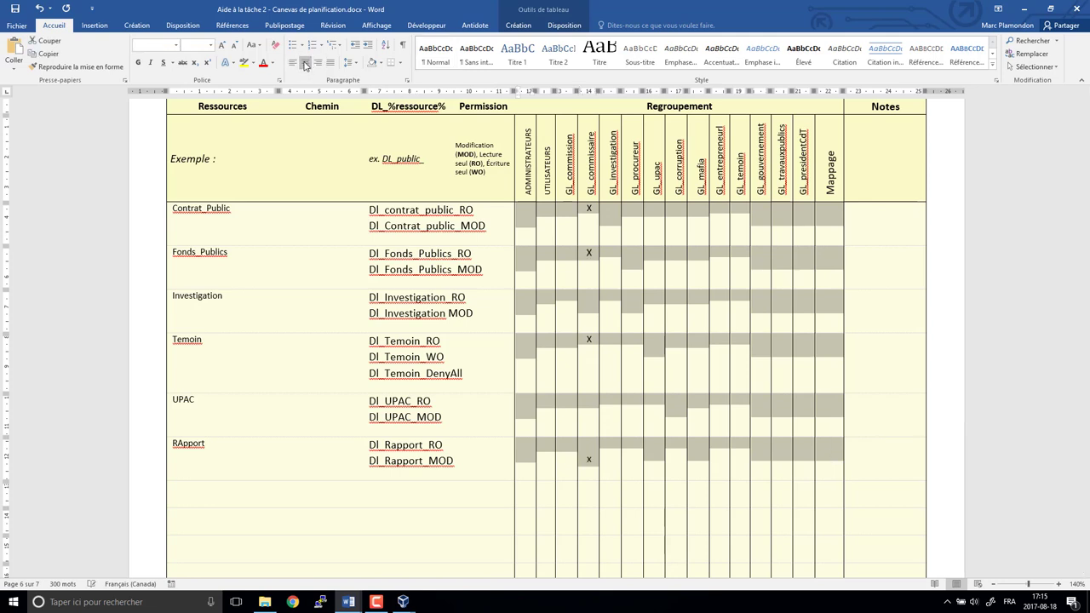
pyautogui.click(637, 365)
pyautogui.click(619, 213)
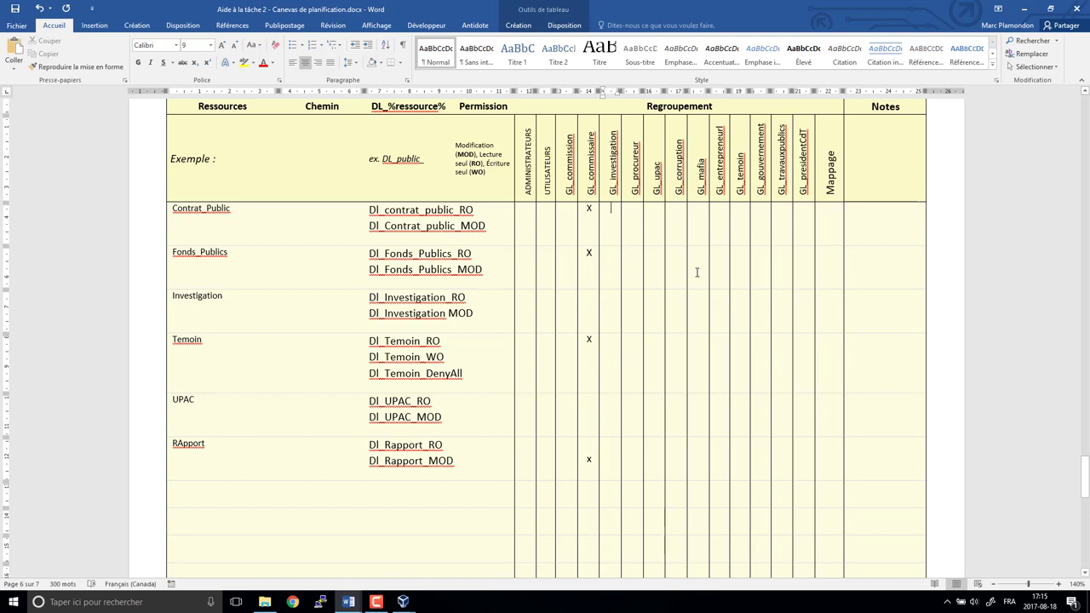
# - Mark x in the grid cells for GL_investigation, GL_procureur and GL_upac
pyautogui.press('Down')
pyautogui.press('Down')
pyautogui.press('Down')
pyautogui.press('Up')
pyautogui.press('Return')
pyautogui.write('x')
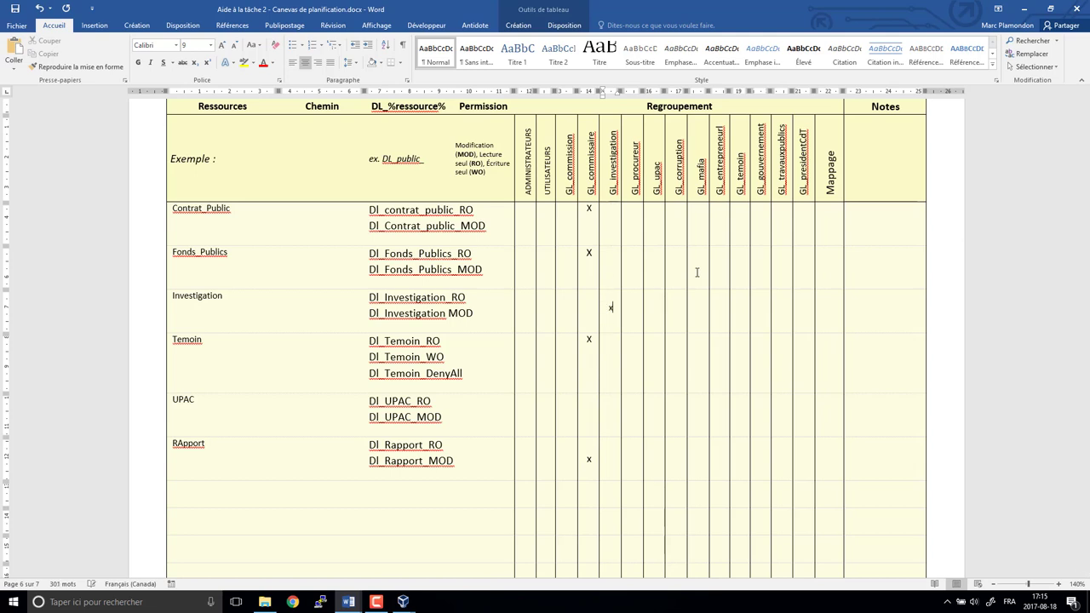
pyautogui.press('space')
pyautogui.press('Down')
pyautogui.press('Right')
pyautogui.write('x')
pyautogui.press('Tab')
pyautogui.write('x')
# - Mark x under GL_mafia for Fonds_Publics and under GL_entrepreneurl for Contrat_Public
pyautogui.press('Down')
pyautogui.press('Right')
pyautogui.press('Up')
pyautogui.press('Up')
pyautogui.hotkey('ctrl', 'z')
pyautogui.write('x')
pyautogui.press('Up')
pyautogui.press('Tab')
pyautogui.press('Down')
pyautogui.press('Up')
pyautogui.press('Up')
pyautogui.write('x')
# - Mark x under GL_temoin for the Temoin row and highlight the Dl_Temoin_DenyAll entry
pyautogui.press('Tab')
pyautogui.press('Down')
pyautogui.press('Down')
pyautogui.press('Down')
pyautogui.write('x')
pyautogui.press('Return')
pyautogui.moveTo(370, 375); pyautogui.dragTo(448, 380)
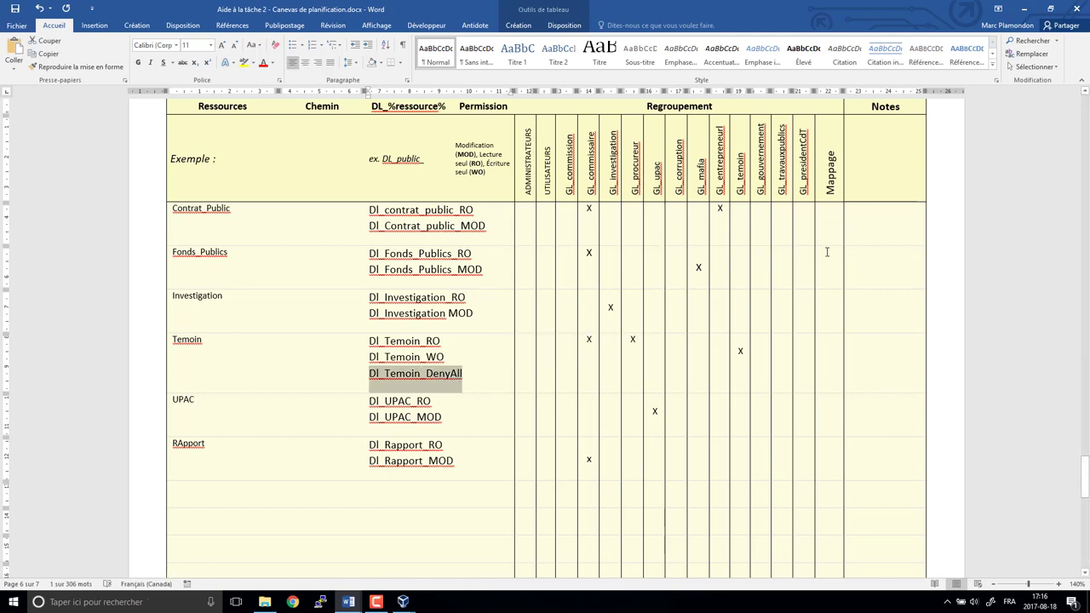
# - Write a person's name under the GL_temoin mark and mark RApport's GL_gouvernement cell with x
pyautogui.click(746, 371)
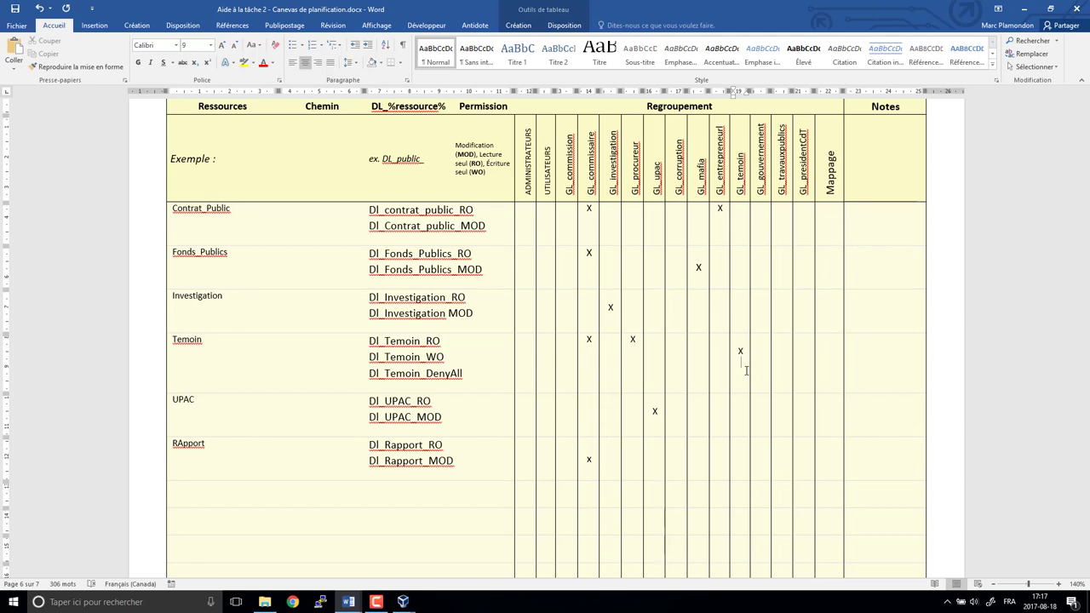
pyautogui.write('Tony')
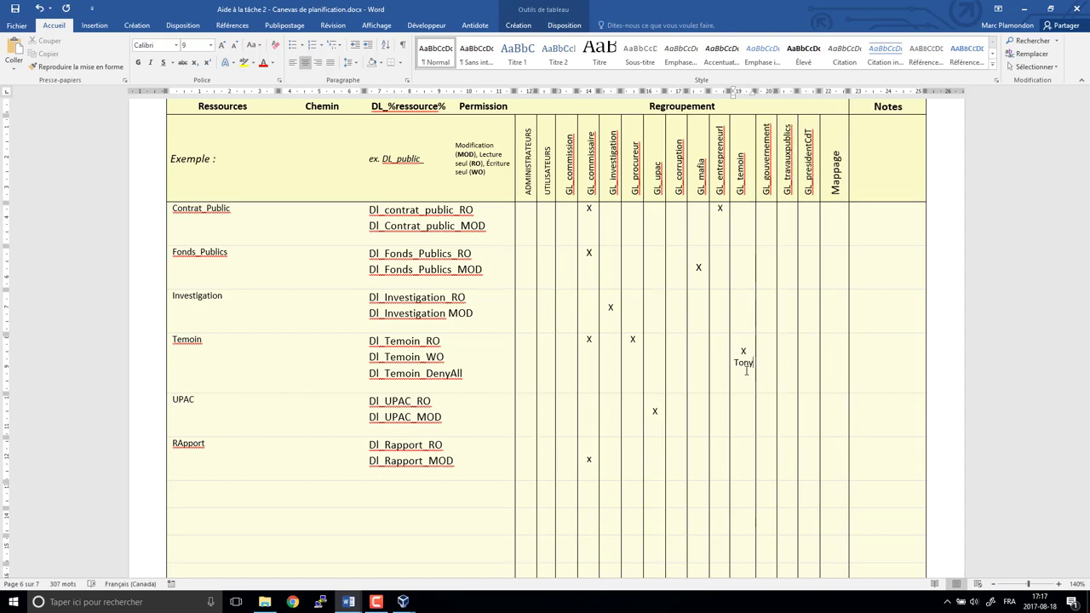
pyautogui.press('Up')
pyautogui.press('Return')
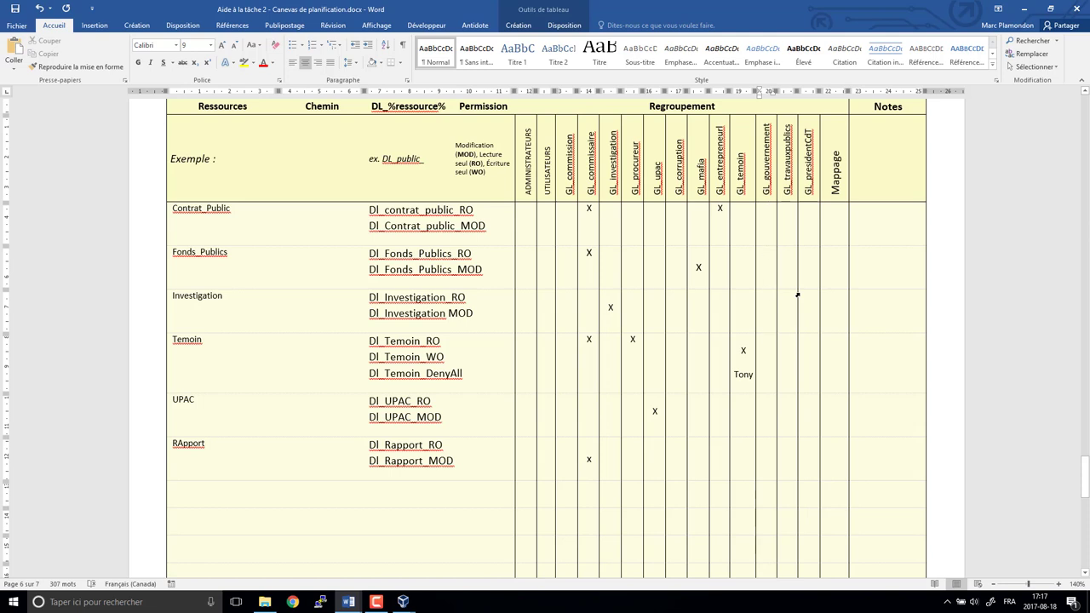
pyautogui.write('x')
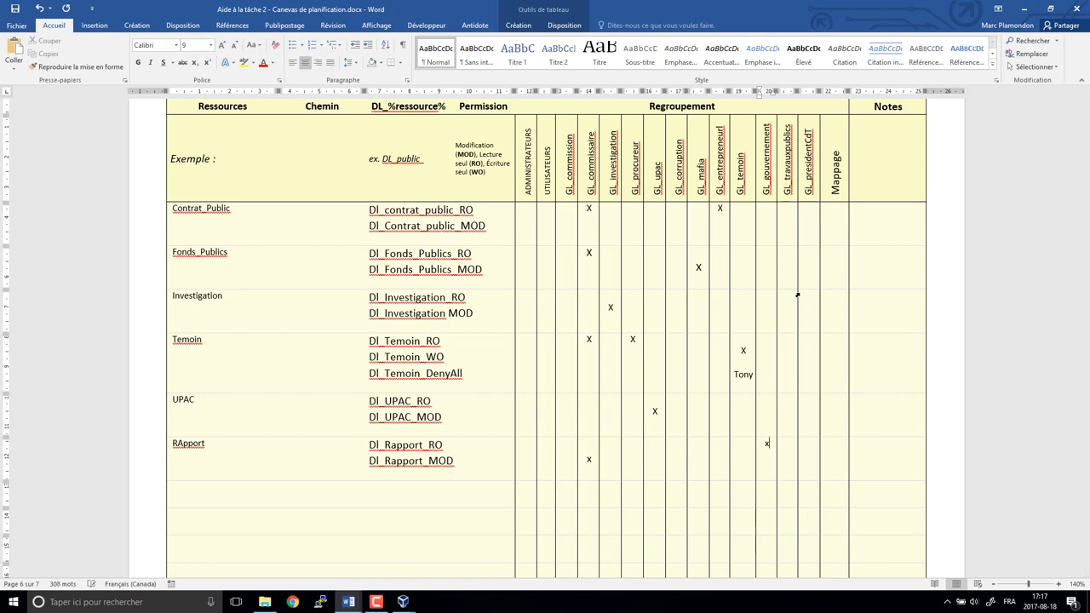
# - Add an x in Contrat_Public's GL_travauxpublics cell, then delete it again
pyautogui.press('Up')
pyautogui.press('Right')
pyautogui.press('Up')
pyautogui.press('Up')
pyautogui.press('Up')
pyautogui.press('Up')
pyautogui.press('Return')
pyautogui.write('x')
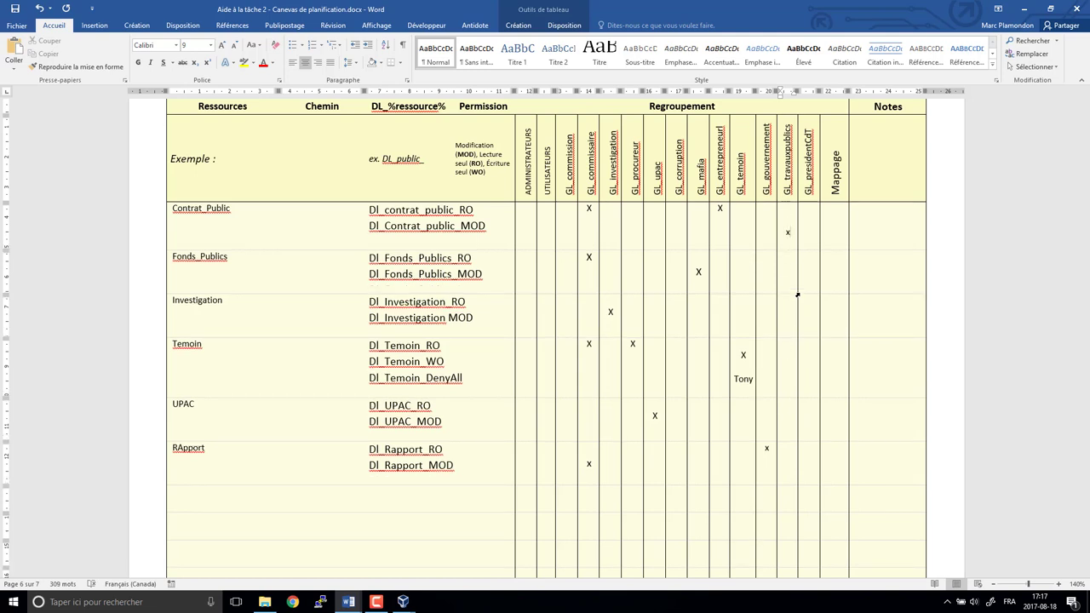
pyautogui.press('BackSpace')
# - Remove the extra paragraph spacing from the table rows Contrat_Public through Temoin
pyautogui.moveTo(291, 215); pyautogui.dragTo(936, 507)
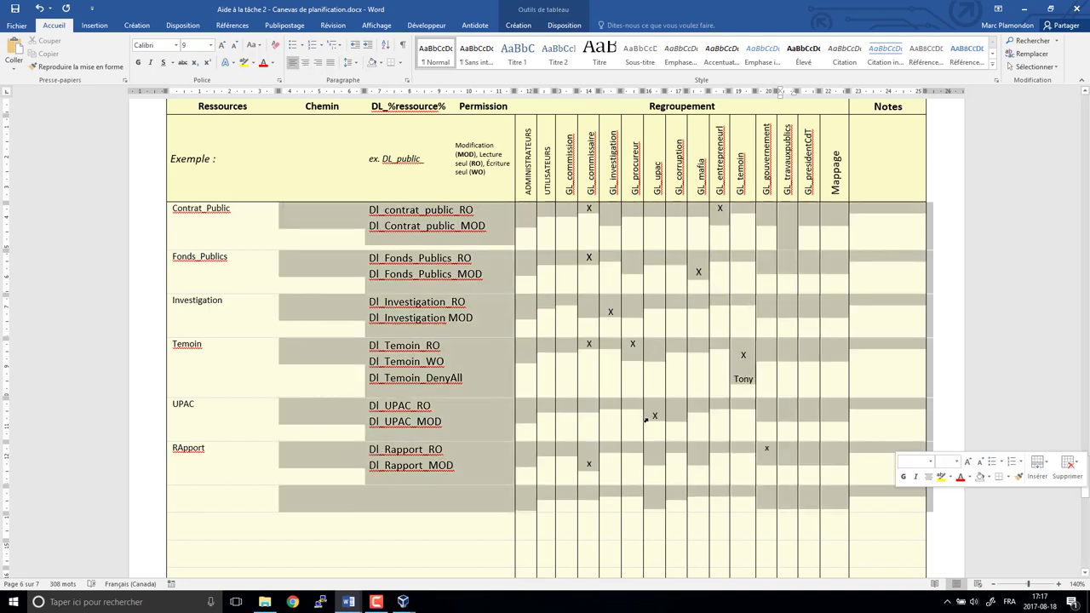
pyautogui.click(232, 209)
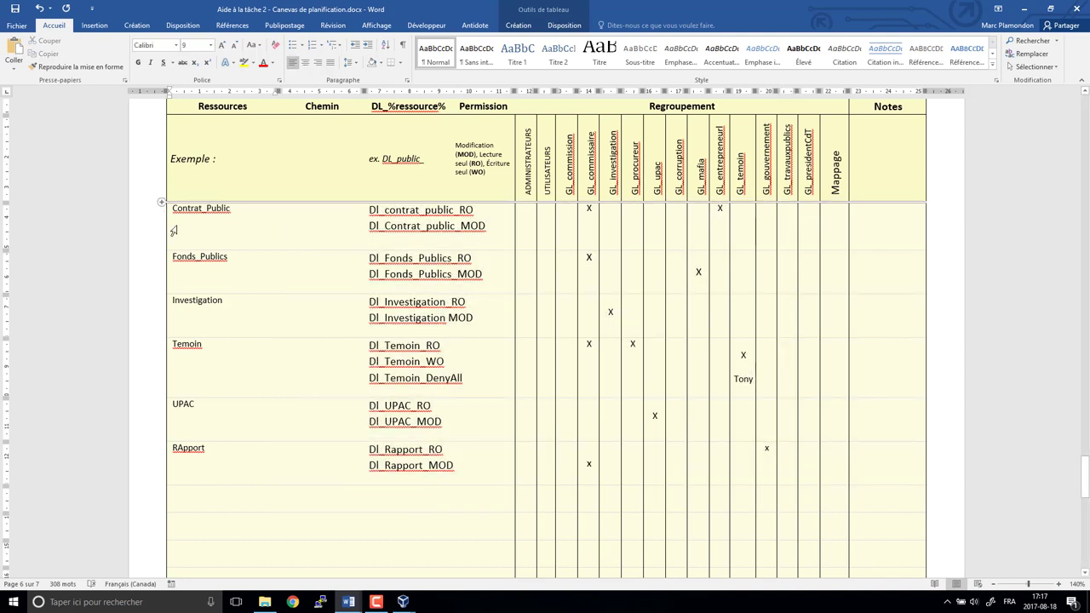
pyautogui.moveTo(174, 230); pyautogui.dragTo(232, 478)
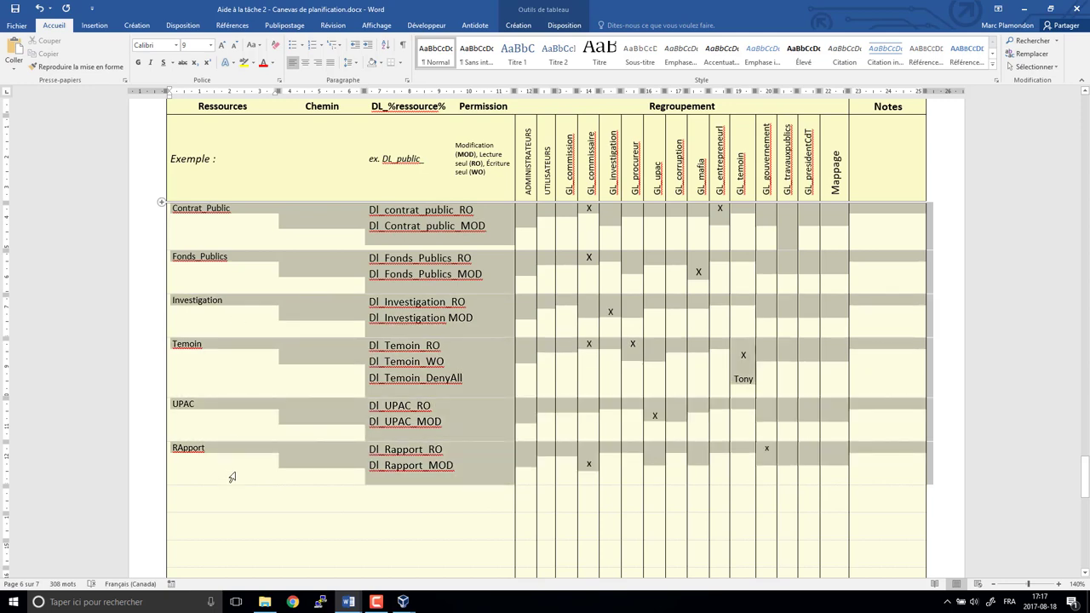
pyautogui.click(407, 80)
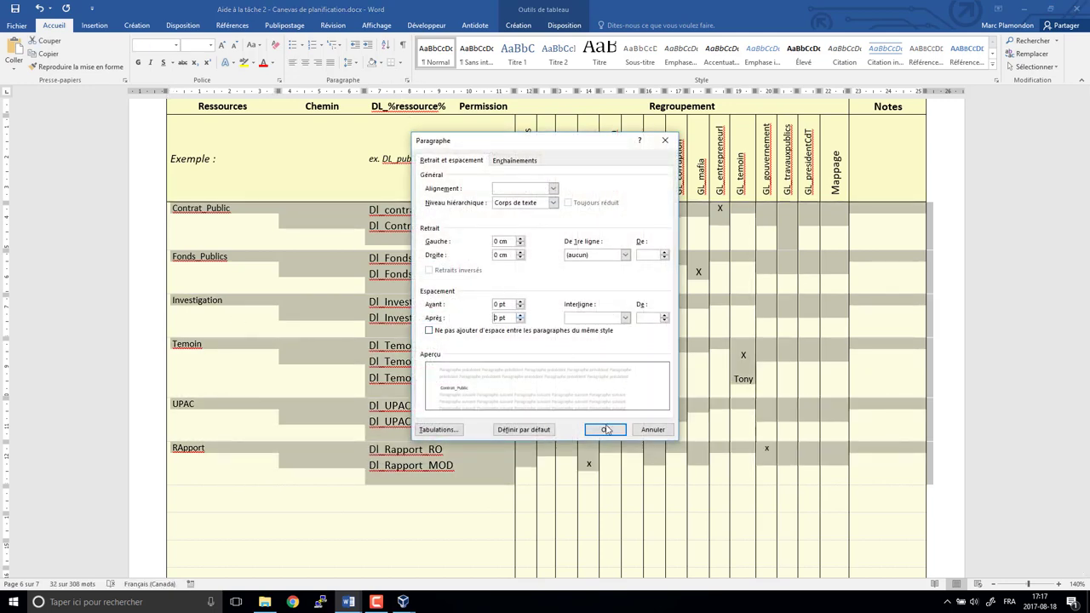
pyautogui.click(606, 430)
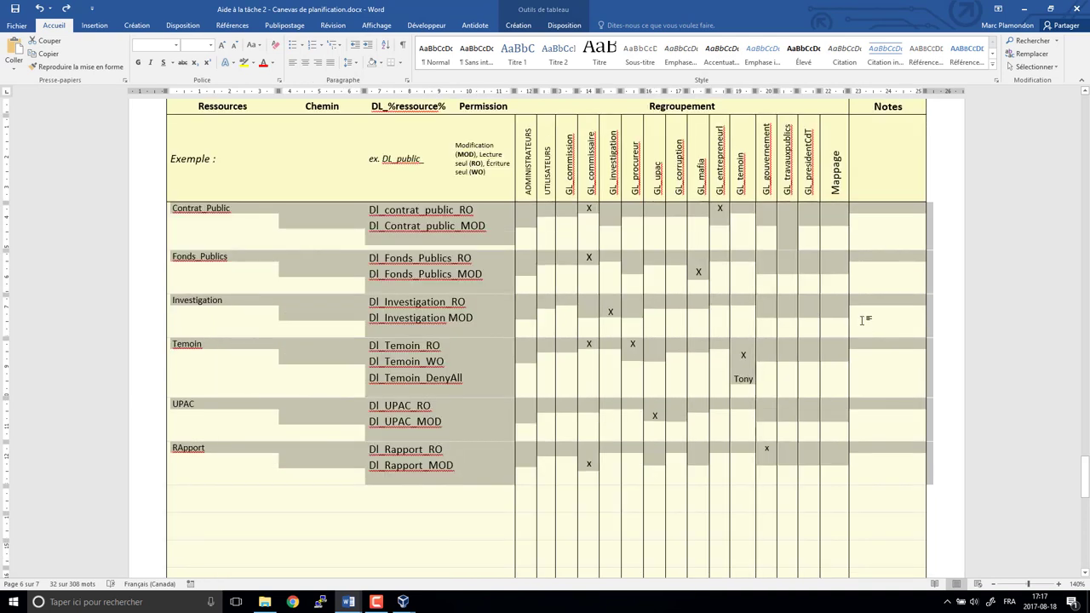
pyautogui.click(865, 296)
pyautogui.moveTo(241, 214); pyautogui.dragTo(848, 473)
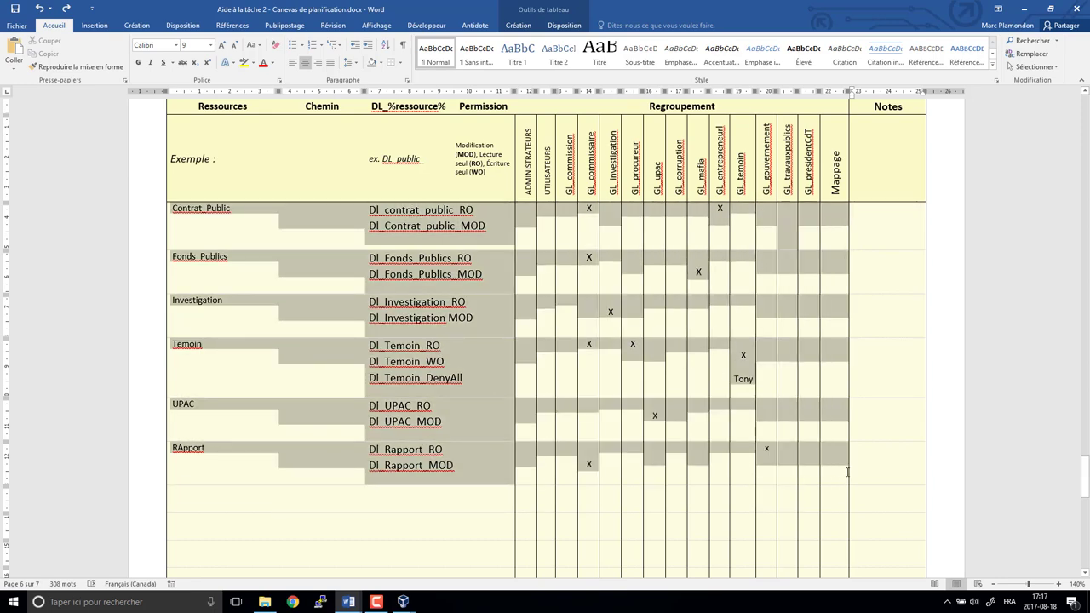
pyautogui.click(407, 81)
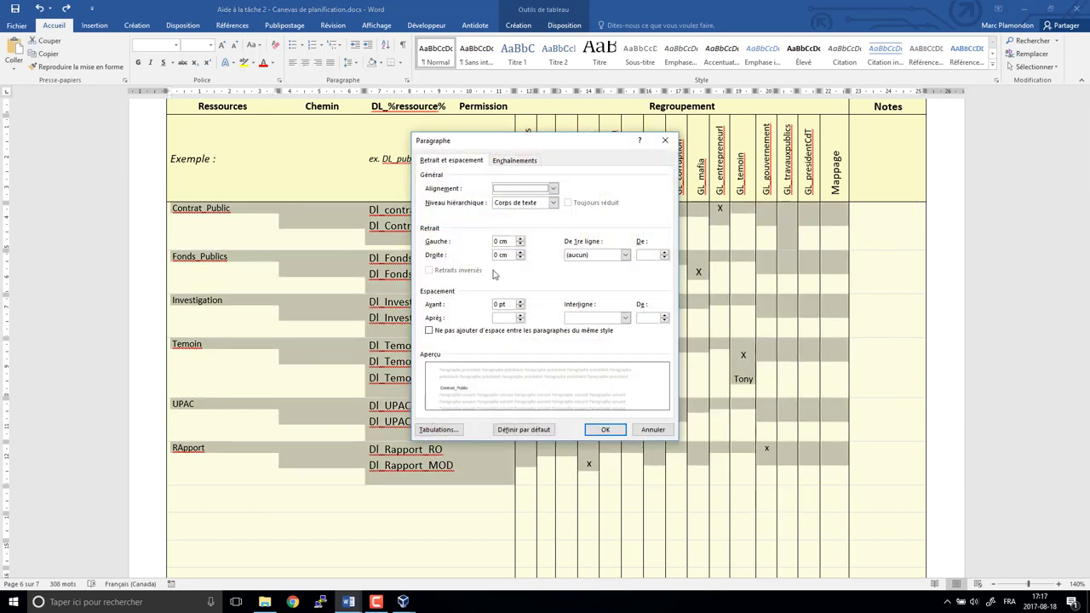
pyautogui.click(610, 432)
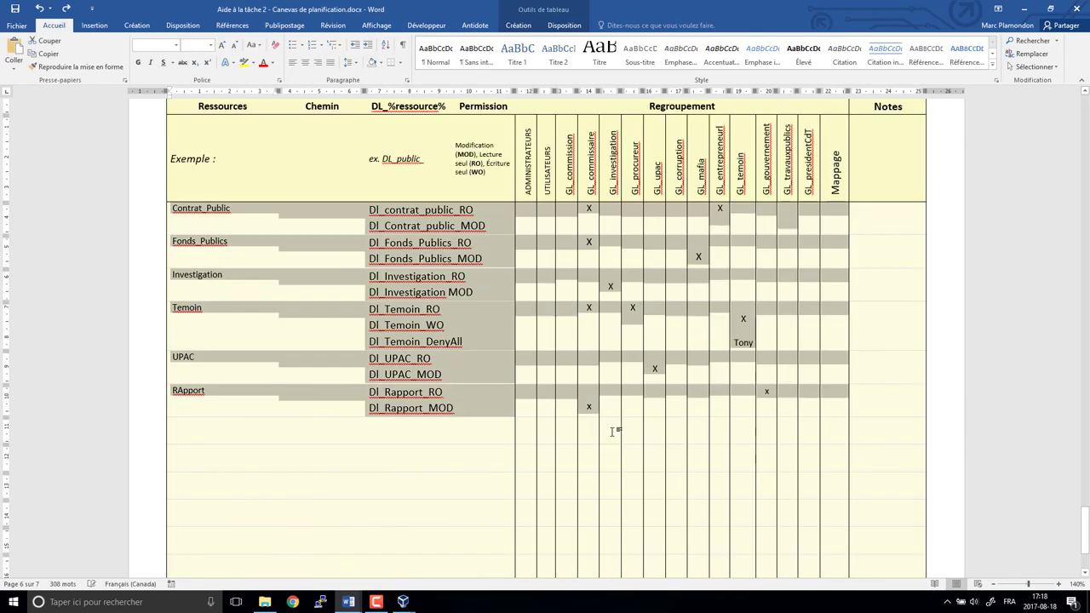
# - Mark x under GL_travauxpublics for Contrat_Public MOD and GL_presidentCdT for Contrat_Public RO and Fonds_Publics_MOD
pyautogui.click(634, 321)
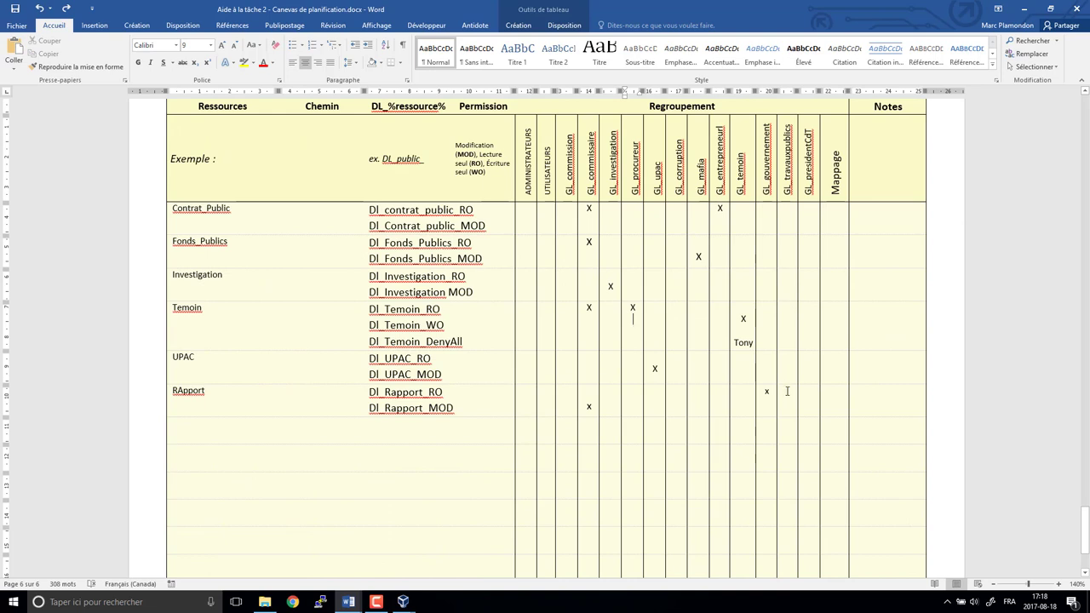
pyautogui.click(785, 221)
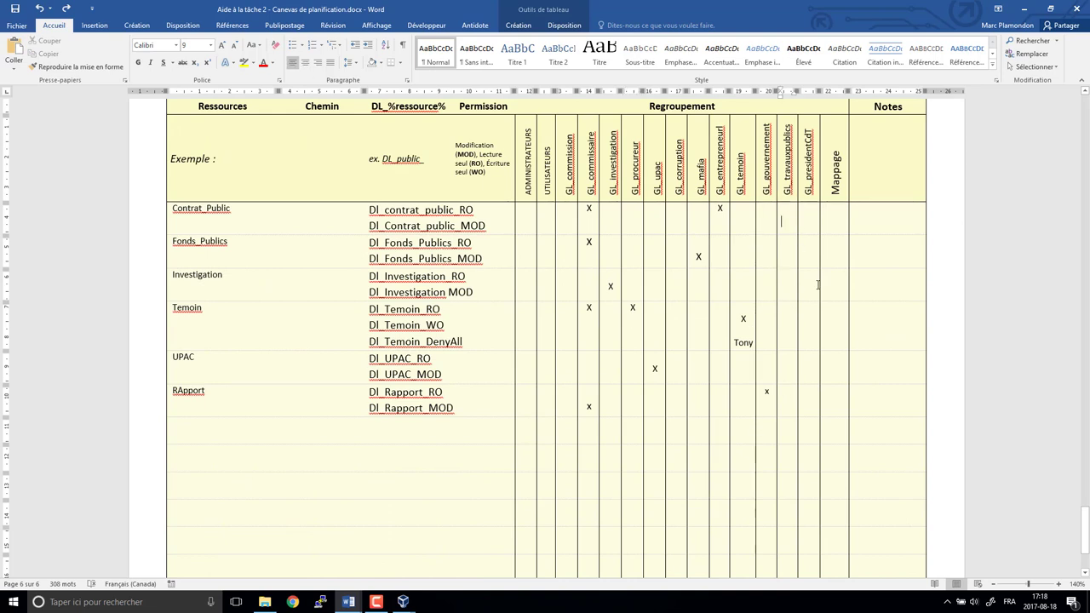
pyautogui.write('x')
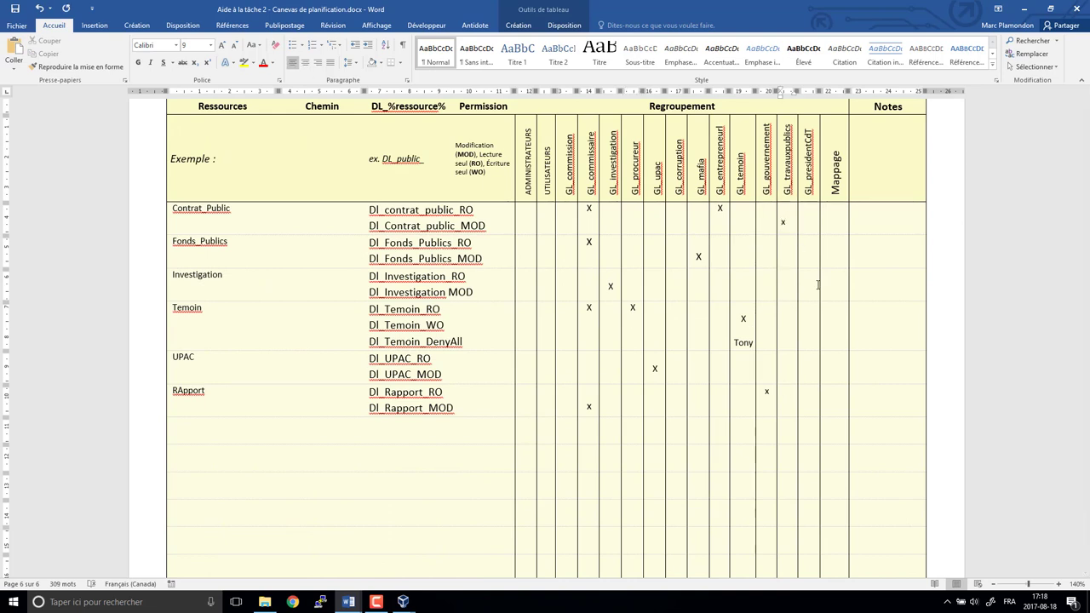
pyautogui.press('Down')
pyautogui.press('Right')
pyautogui.hotkey('ctrl', 'z')
pyautogui.write('x')
pyautogui.press('Up')
pyautogui.write('x')
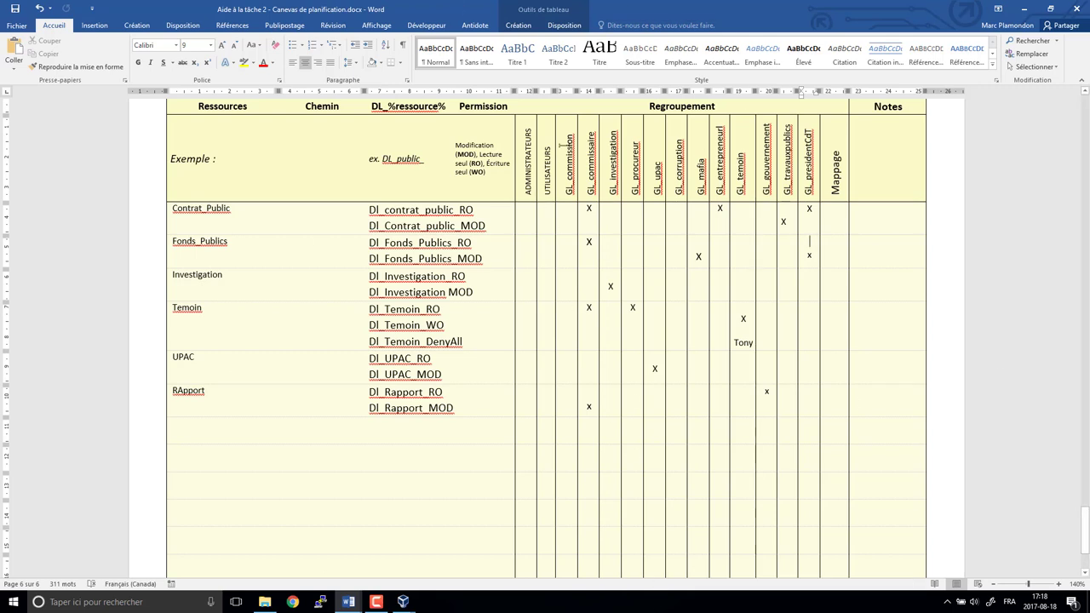
# - Highlight the GL_commission and GL_corruption column headers in red
pyautogui.moveTo(567, 132); pyautogui.dragTo(567, 425)
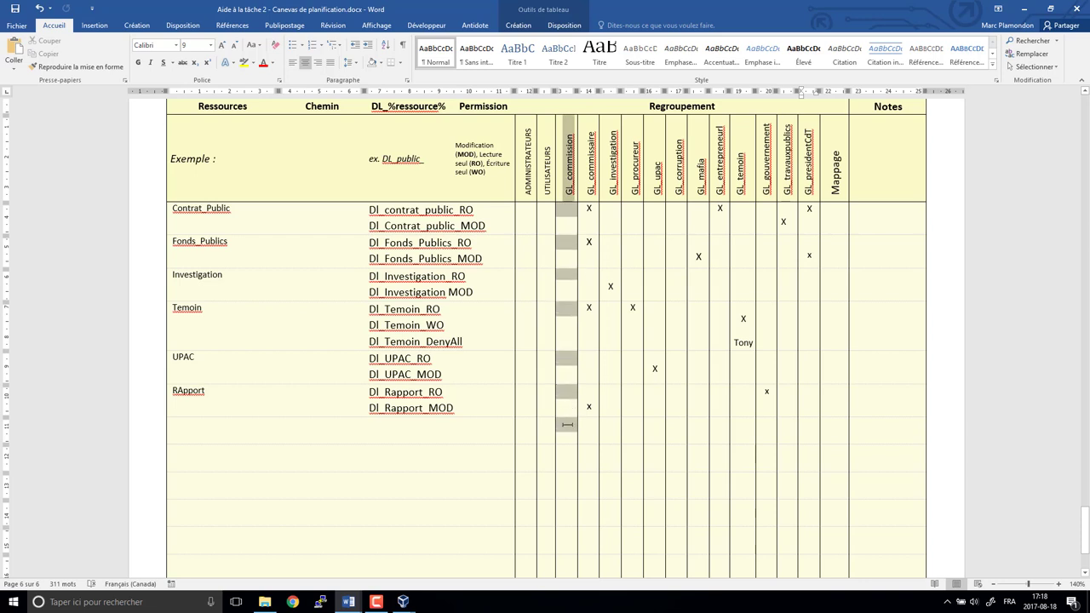
pyautogui.click(253, 63)
pyautogui.click(247, 96)
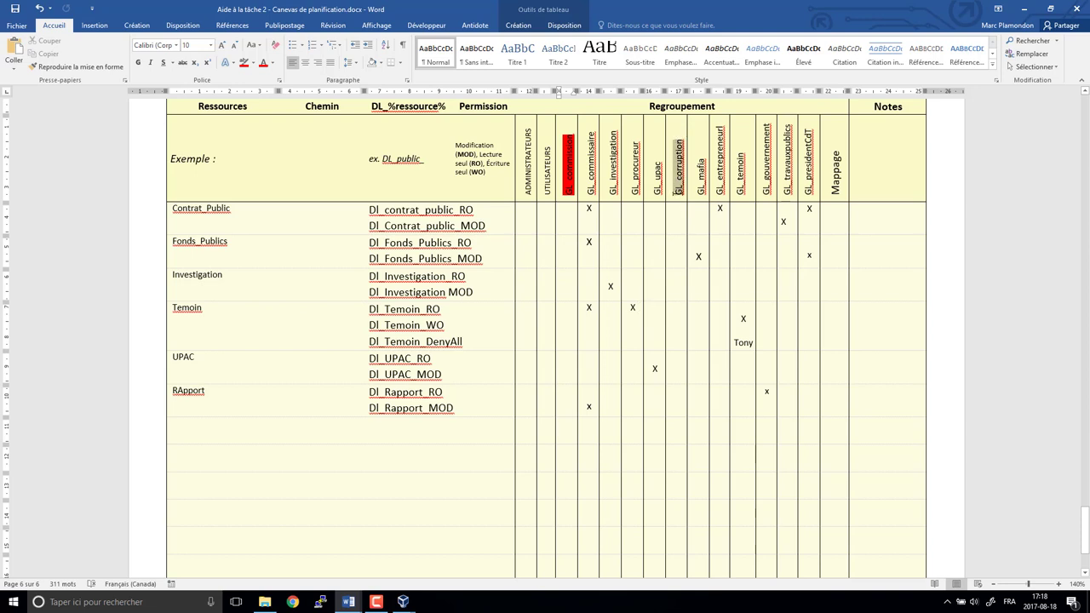
pyautogui.doubleClick(678, 193)
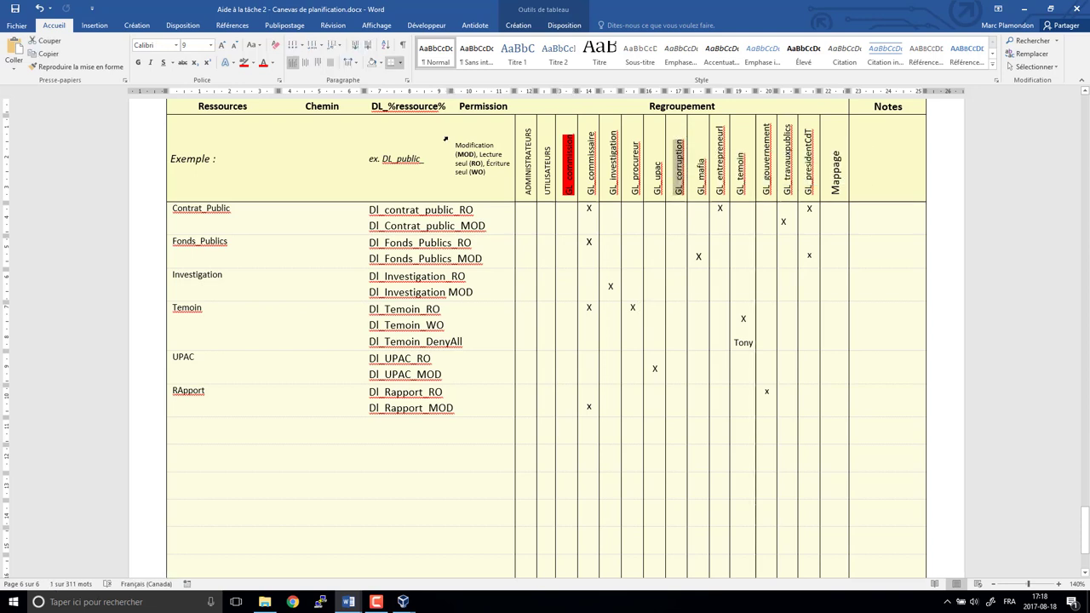
pyautogui.click(244, 63)
pyautogui.click(669, 376)
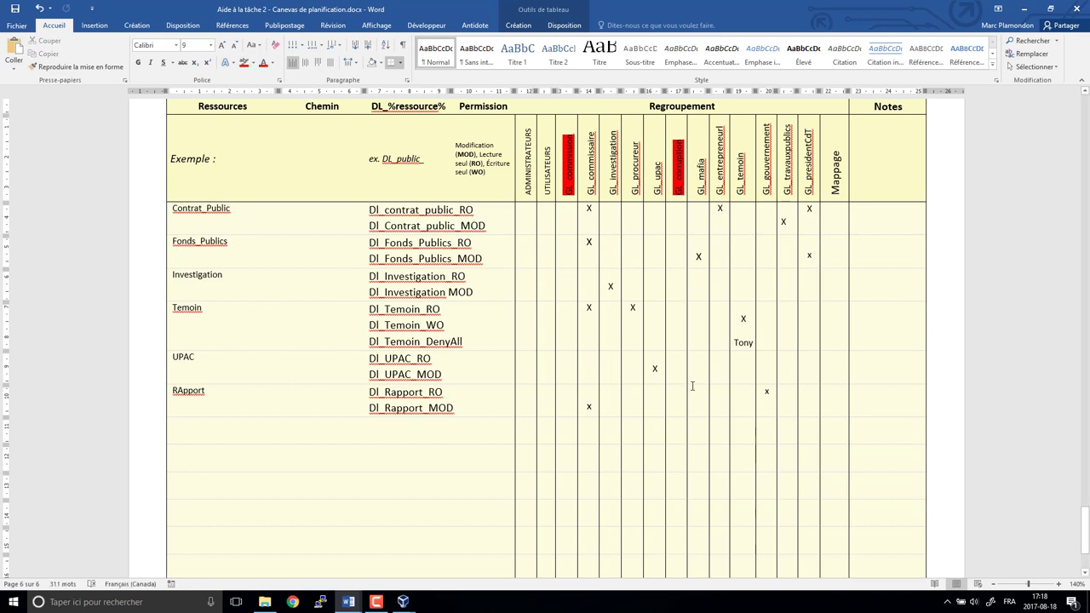
# - Highlight the GL_investigation and GL_gouvernement headers in red, then select the GL_travauxpublics header
pyautogui.moveTo(611, 121); pyautogui.dragTo(638, 175)
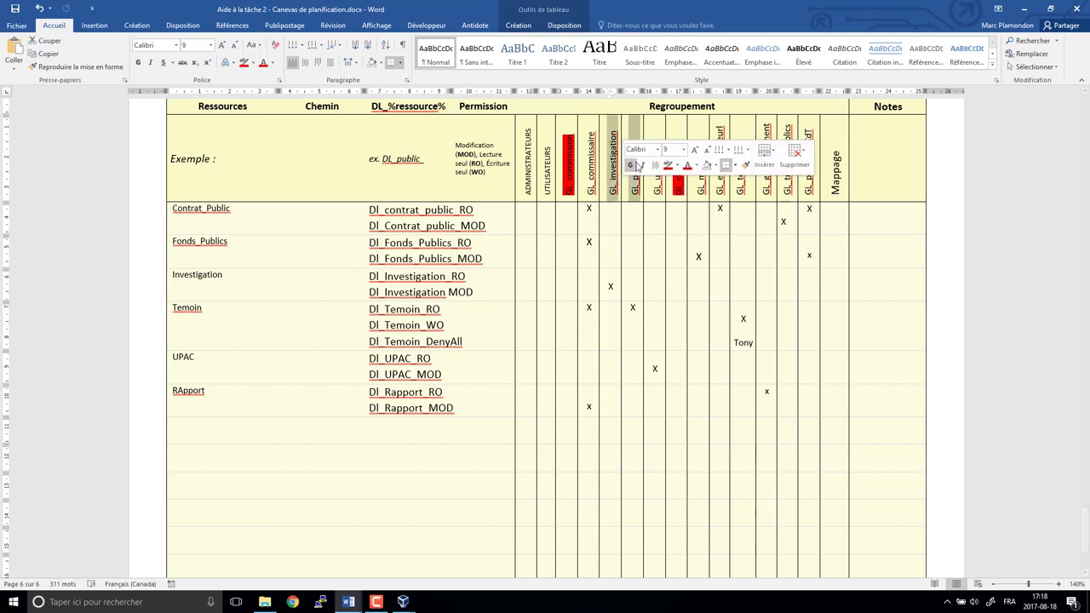
pyautogui.click(636, 162)
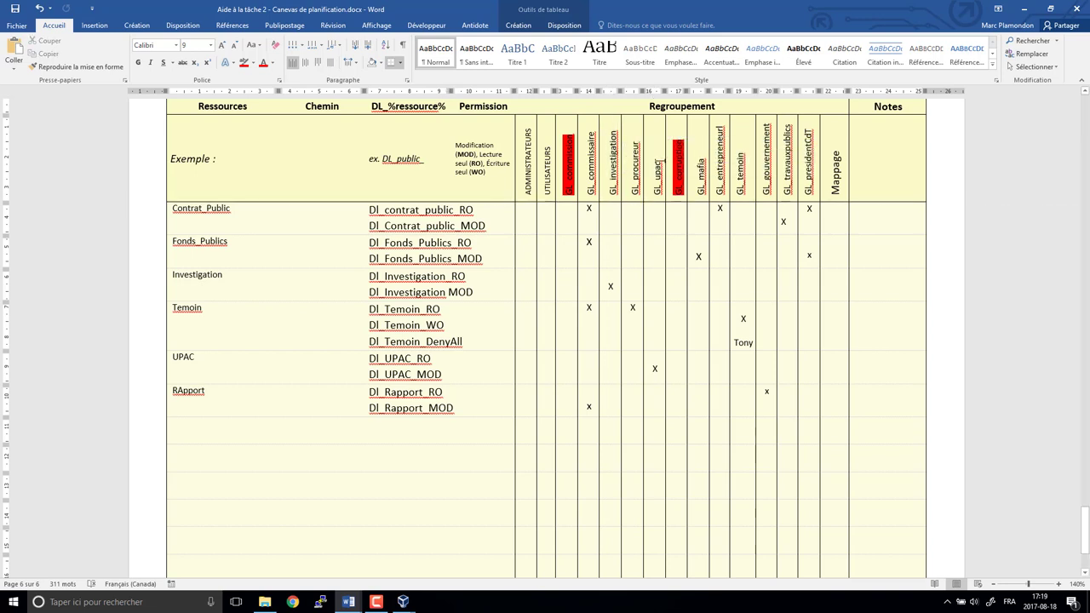
pyautogui.doubleClick(658, 162)
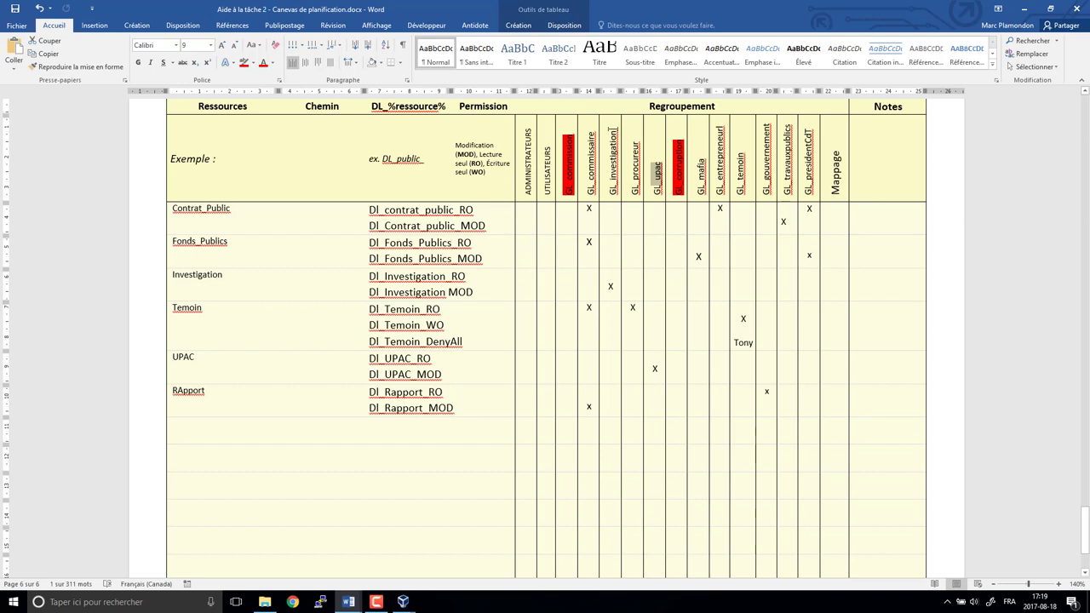
pyautogui.click(596, 194)
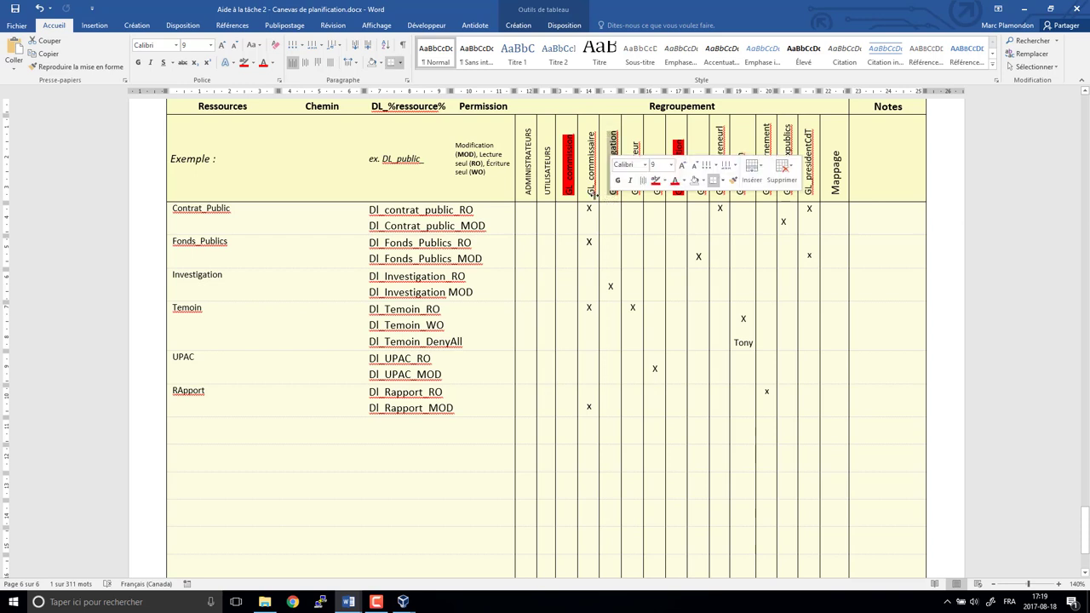
pyautogui.click(244, 62)
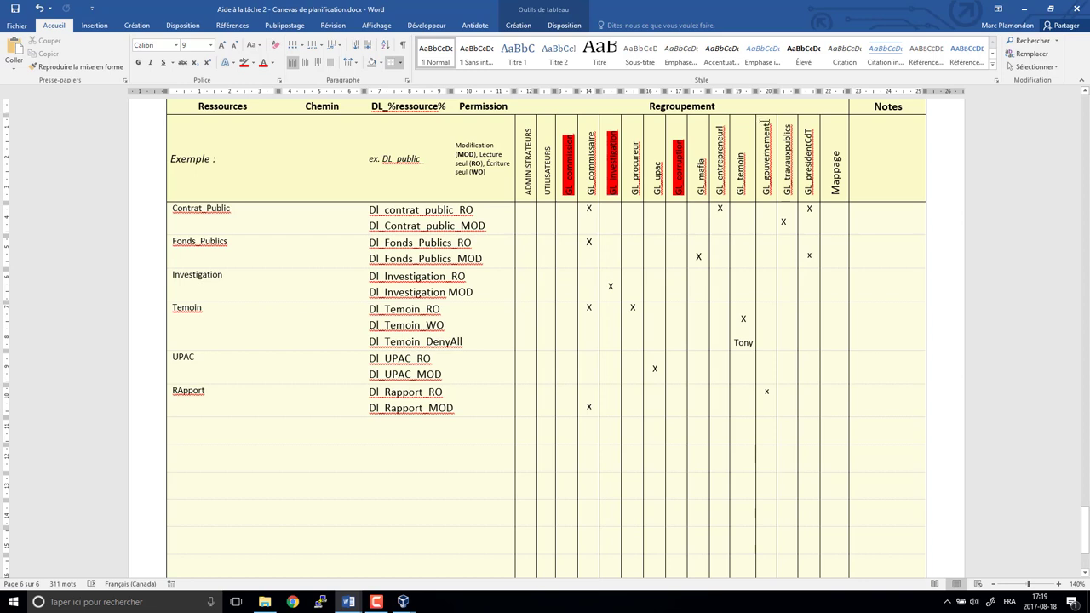
pyautogui.moveTo(765, 122); pyautogui.dragTo(764, 198)
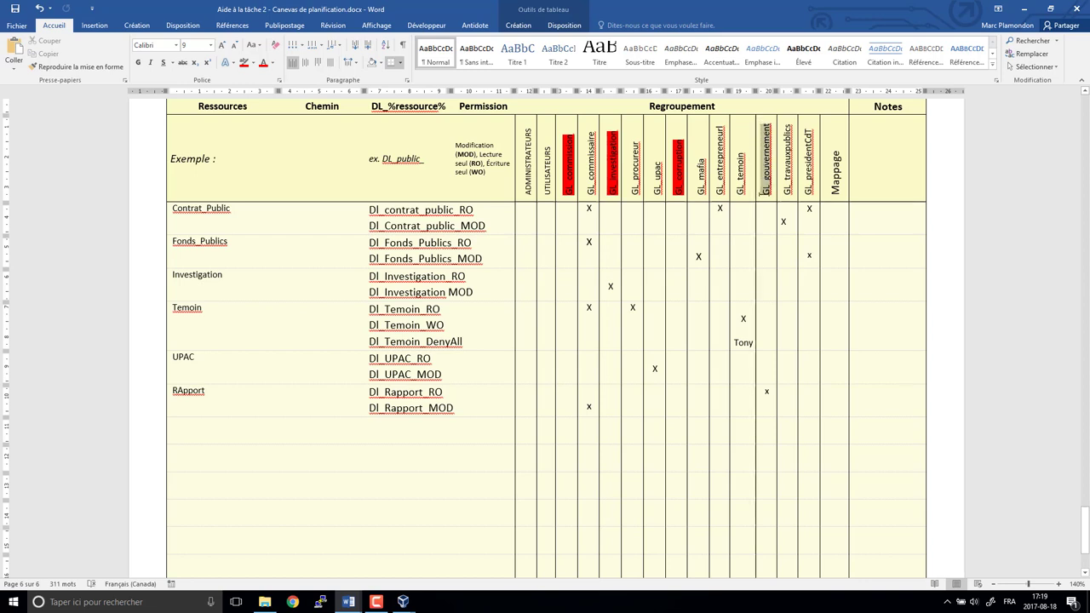
pyautogui.click(244, 62)
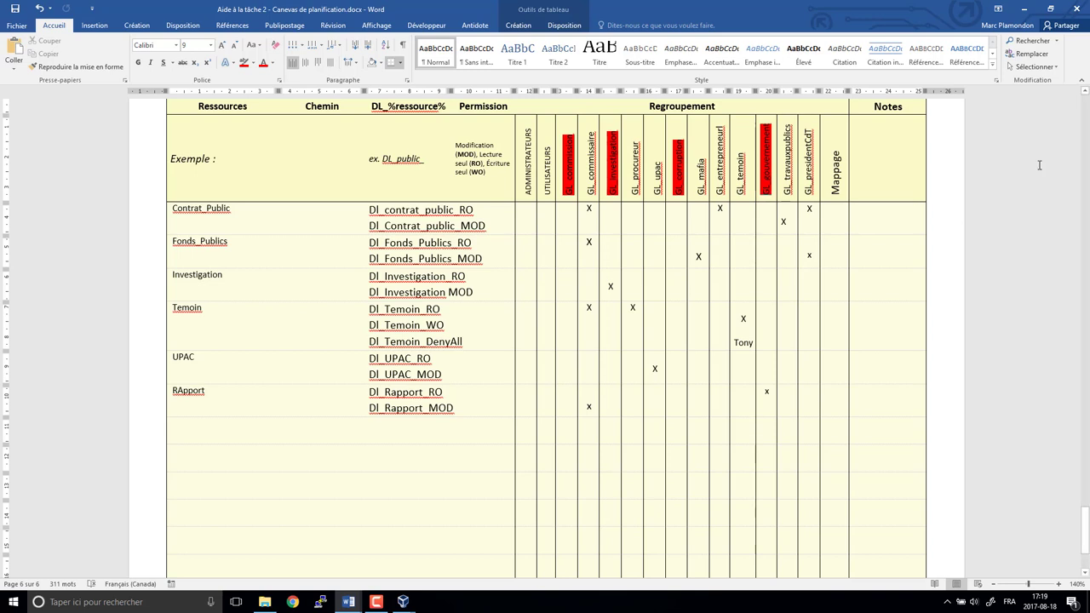
pyautogui.moveTo(788, 125); pyautogui.dragTo(784, 195)
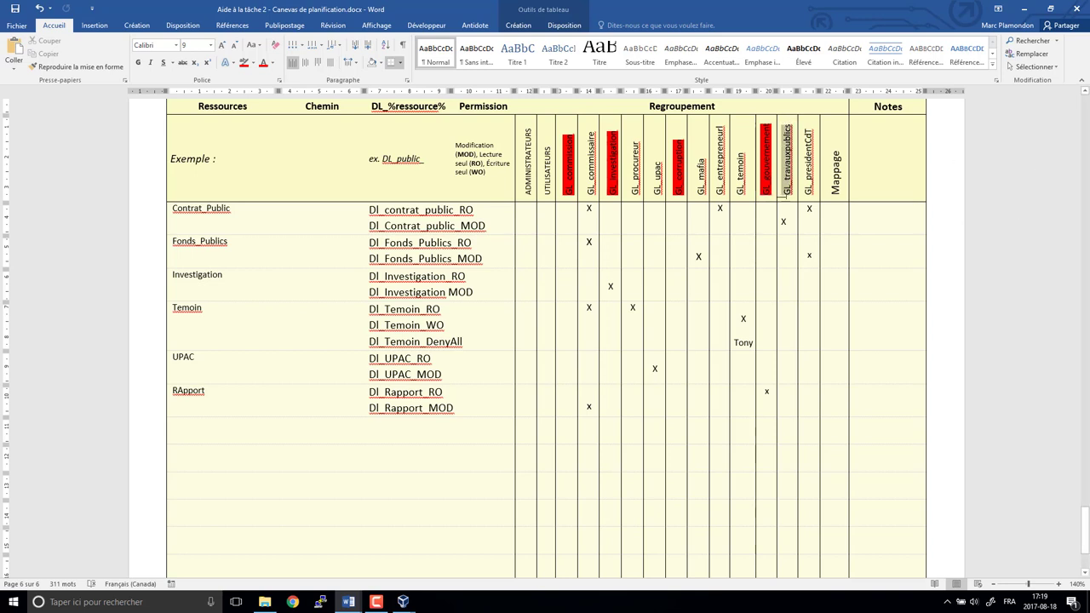
# - Add red x marks under GL_travauxpublics and GL_presidentCdT in the RApport row
pyautogui.click(786, 392)
pyautogui.write('x')
pyautogui.press('Tab')
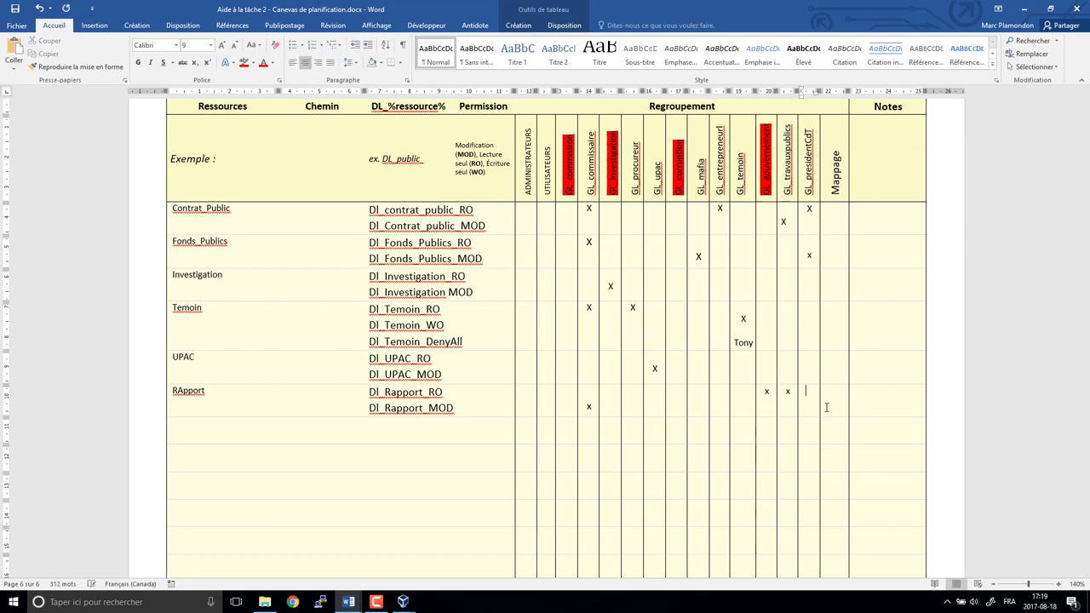
pyautogui.write('x')
pyautogui.hotkey('shift', 'Left')
pyautogui.hotkey('shift', 'Left')
pyautogui.hotkey('shift', 'Left')
pyautogui.hotkey('shift', 'Right')
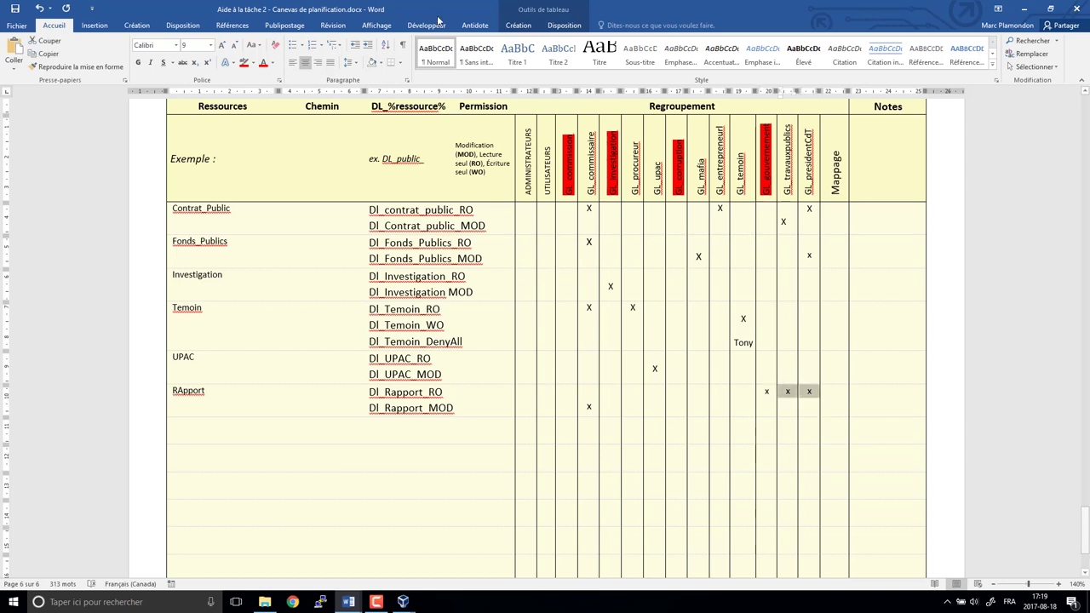
pyautogui.click(263, 63)
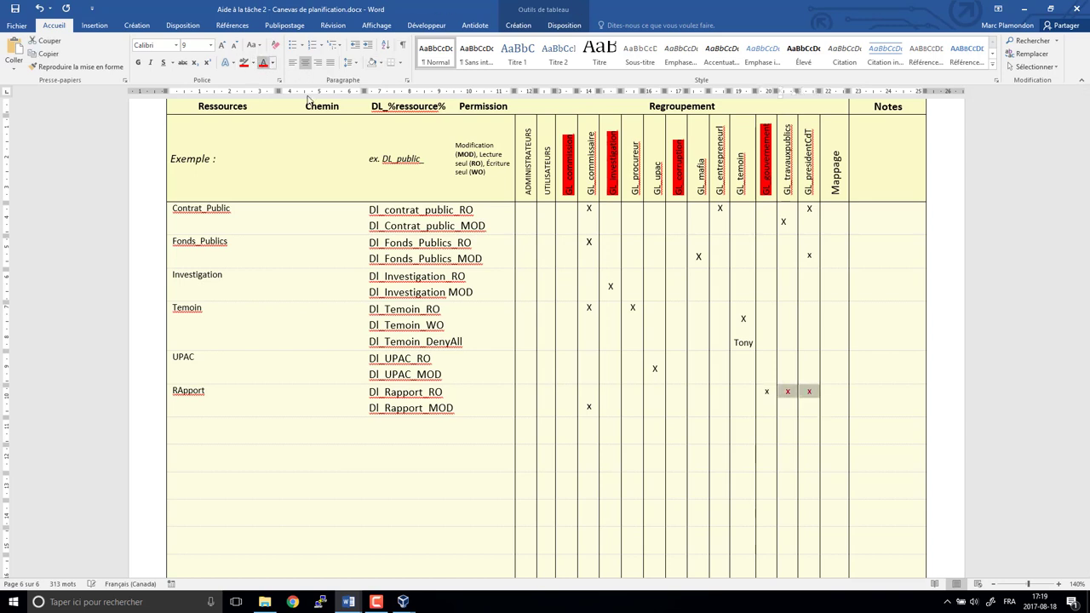
pyautogui.click(766, 390)
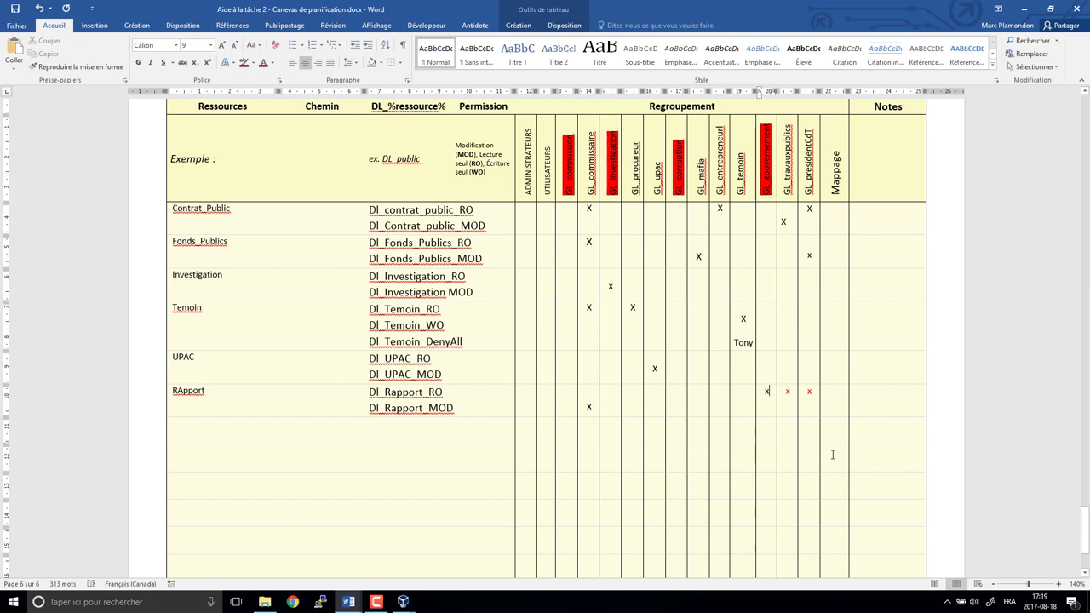
# - Delete the two red x marks from RApport's GL_travauxpublics and GL_presidentCdT cells
pyautogui.press('Tab')
pyautogui.press('Delete')
pyautogui.press('Tab')
pyautogui.press('Delete')
# - Switch to the 7-client virtual machine and open the compagnie.local domain's context menu
pyautogui.moveTo(403, 602)
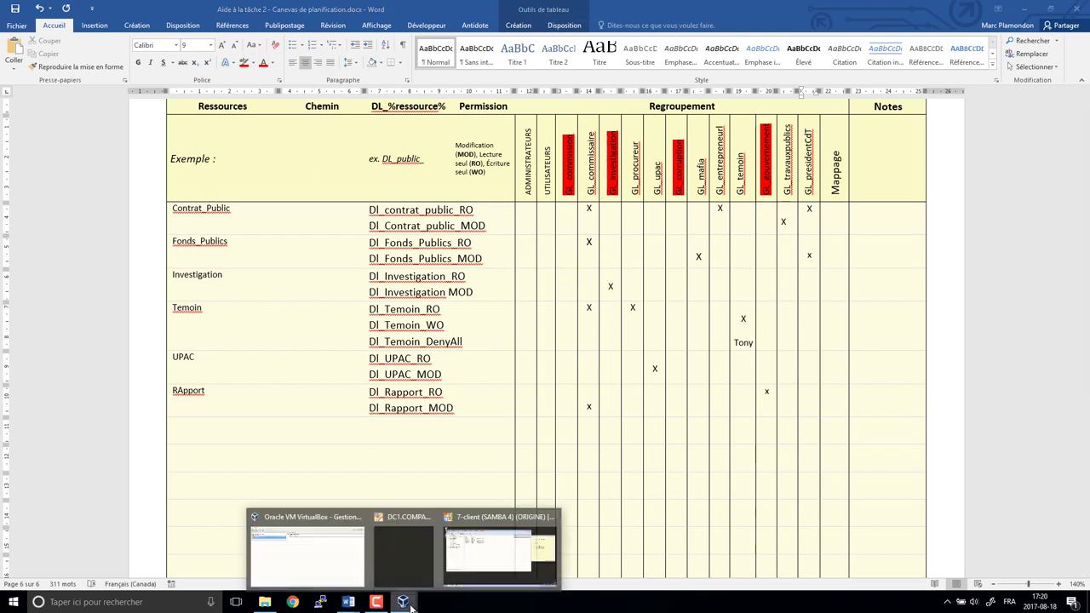
pyautogui.click(503, 566)
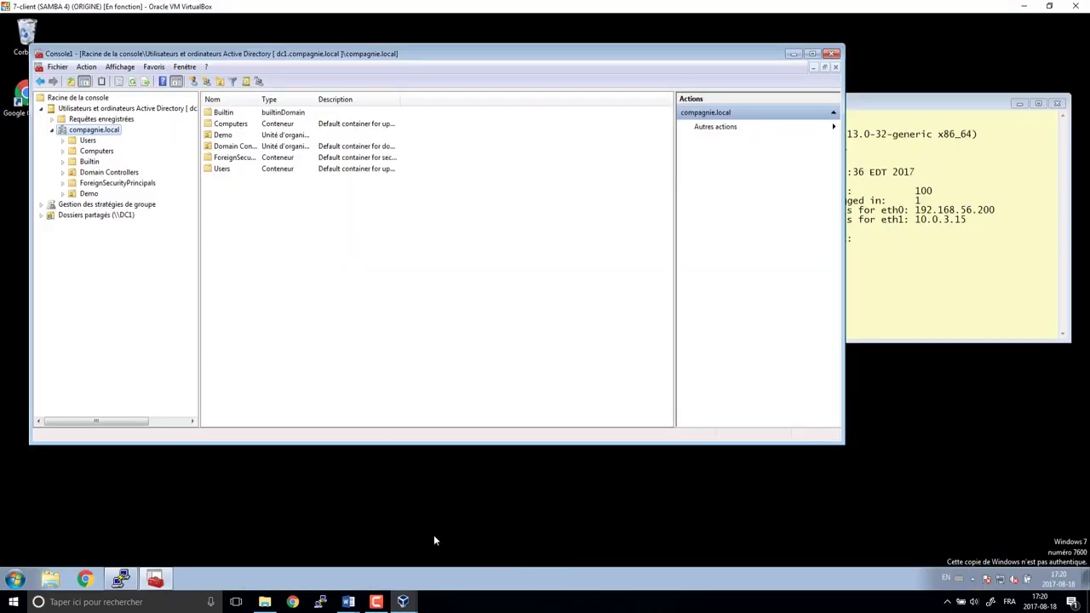
pyautogui.rightClick(98, 134)
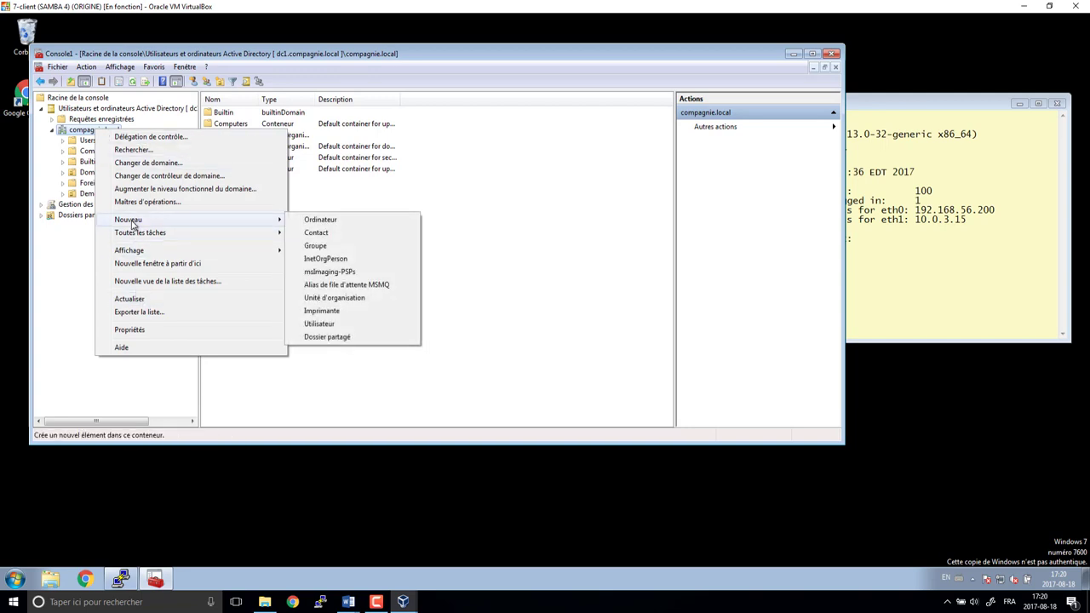
# - Create the OU_CEIC organizational unit and a Commission OU inside it
pyautogui.click(334, 297)
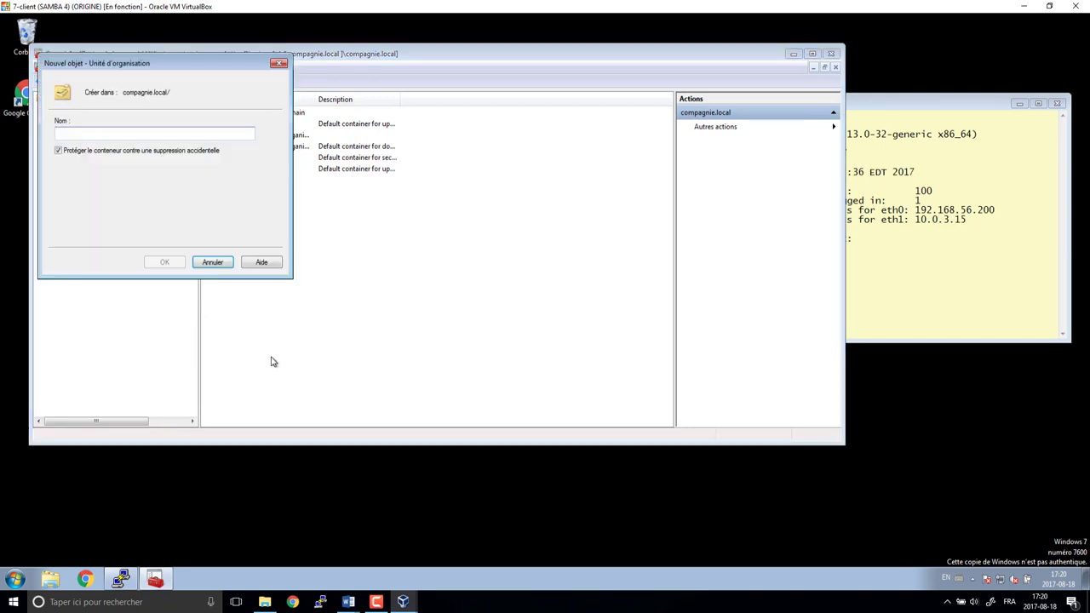
pyautogui.write('OU_CE')
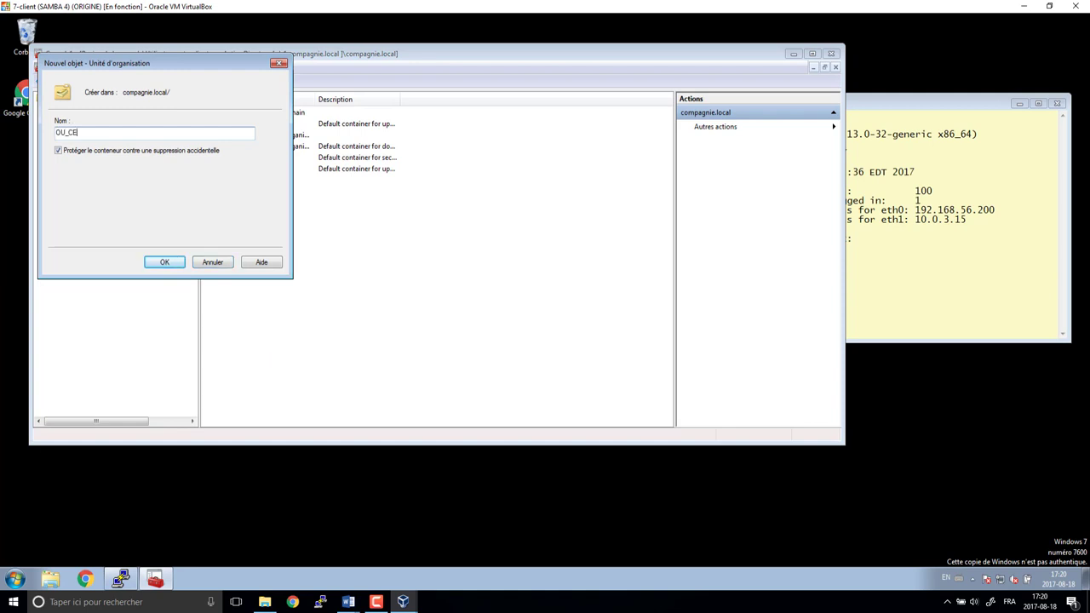
pyautogui.write('IC')
pyautogui.press('Return')
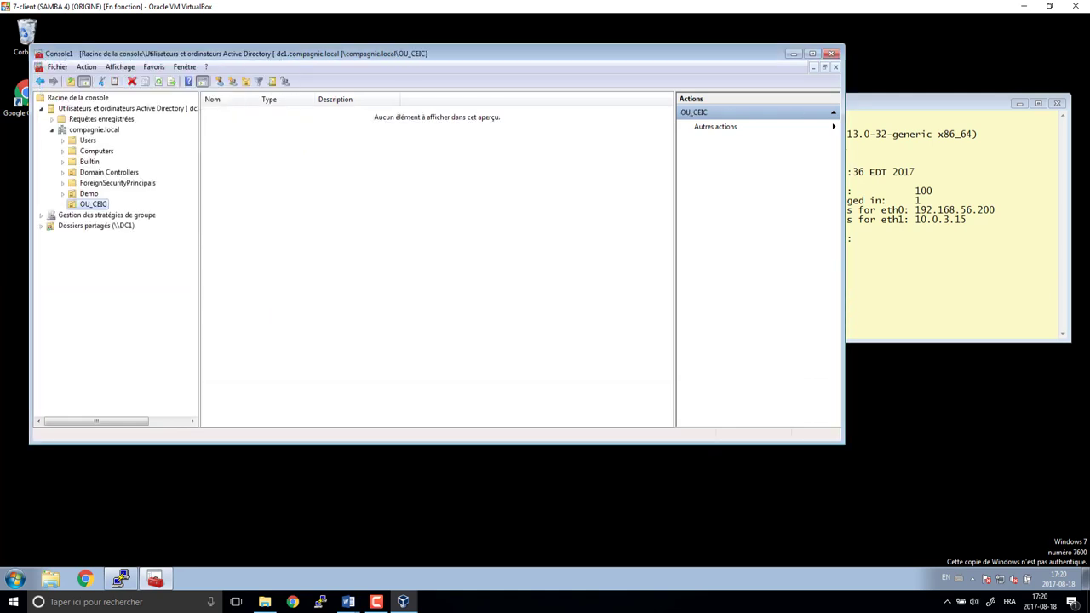
pyautogui.click(245, 81)
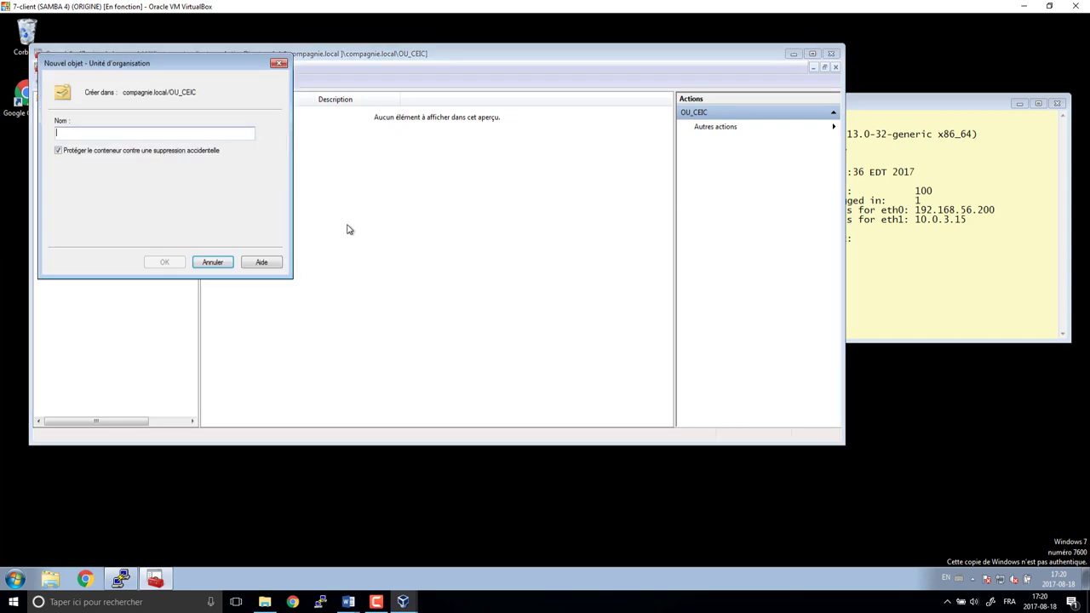
pyautogui.write('Commission')
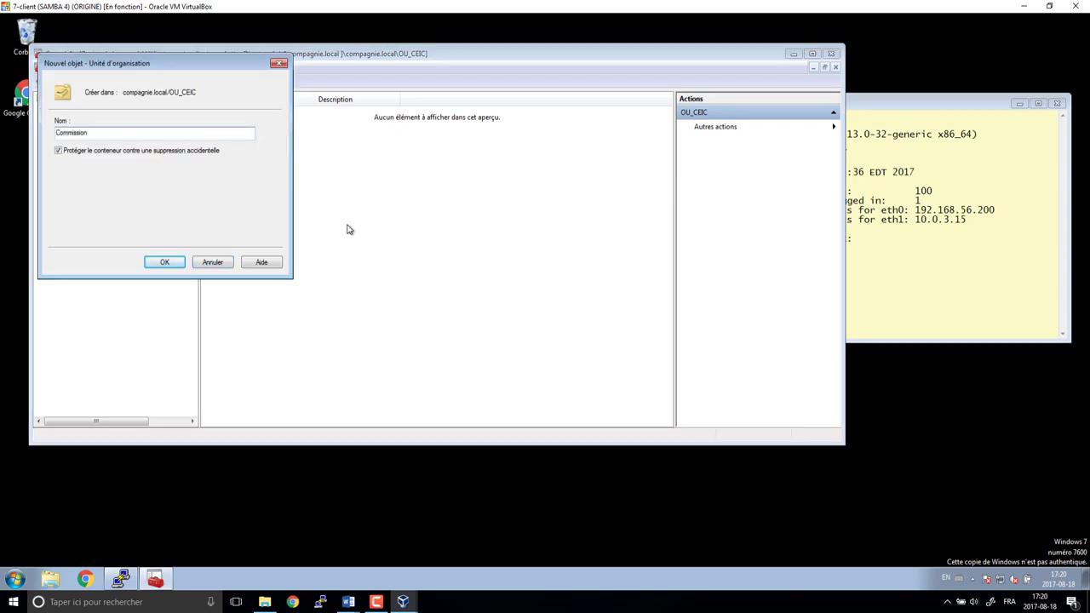
pyautogui.press('Return')
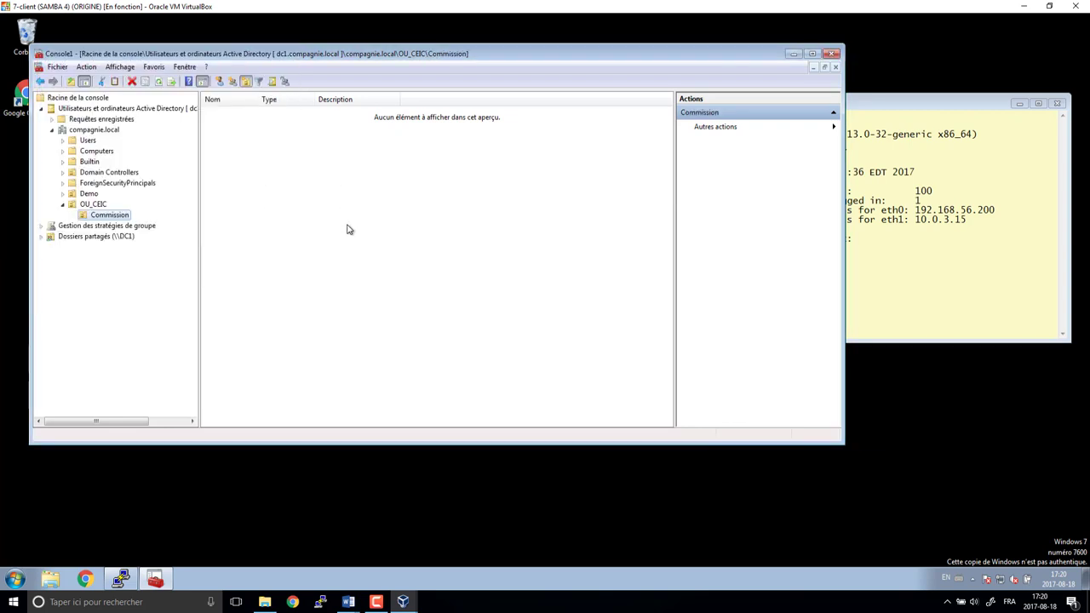
# - Create the Investigation and Corruption OUs under OU_CEIC
pyautogui.click(94, 205)
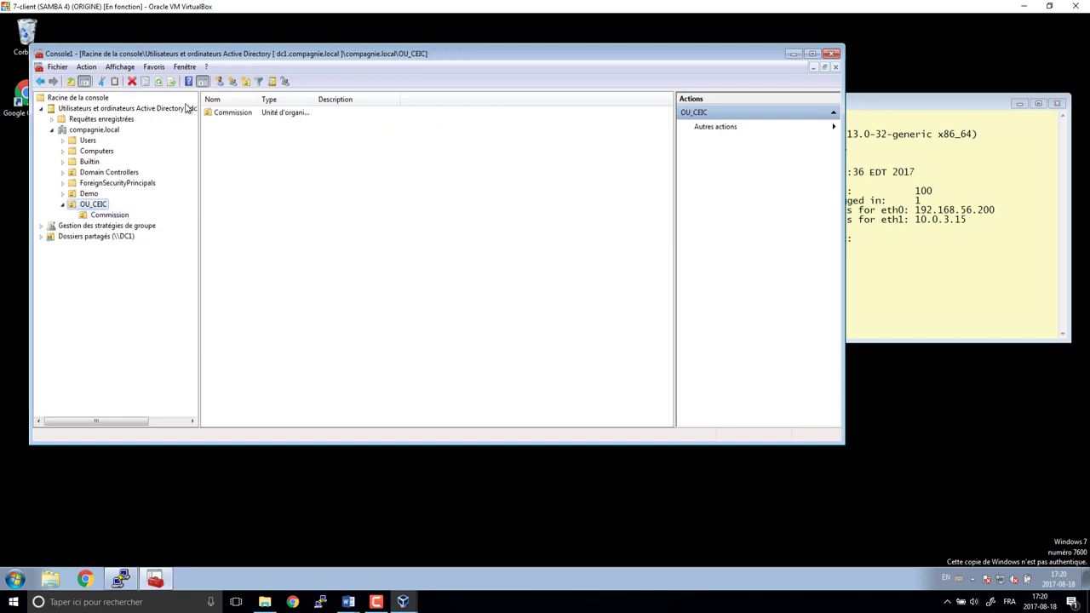
pyautogui.click(245, 81)
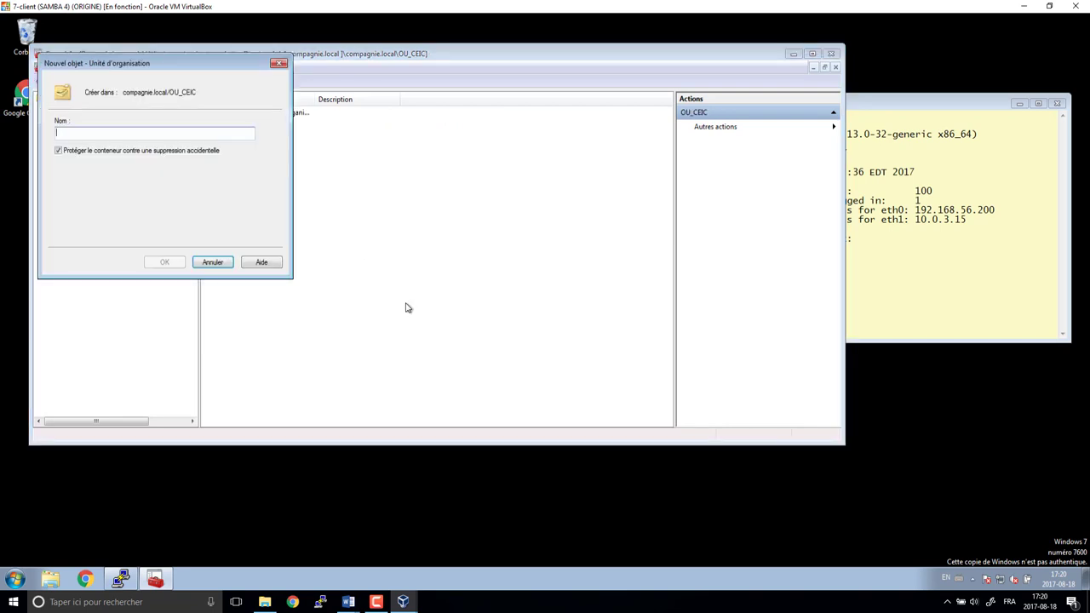
pyautogui.write('Investigati')
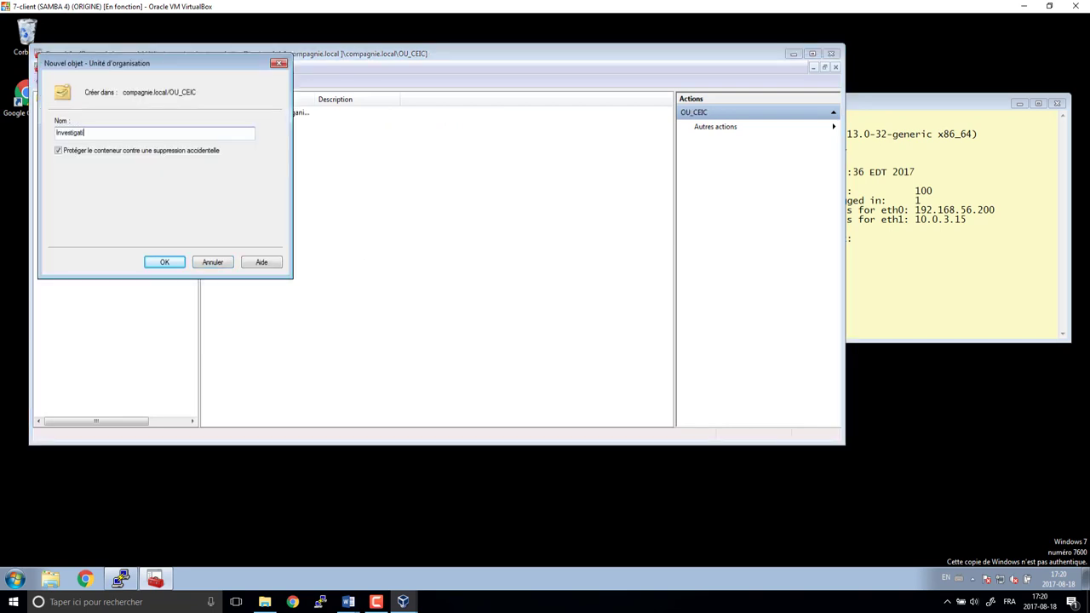
pyautogui.write('on')
pyautogui.press('Return')
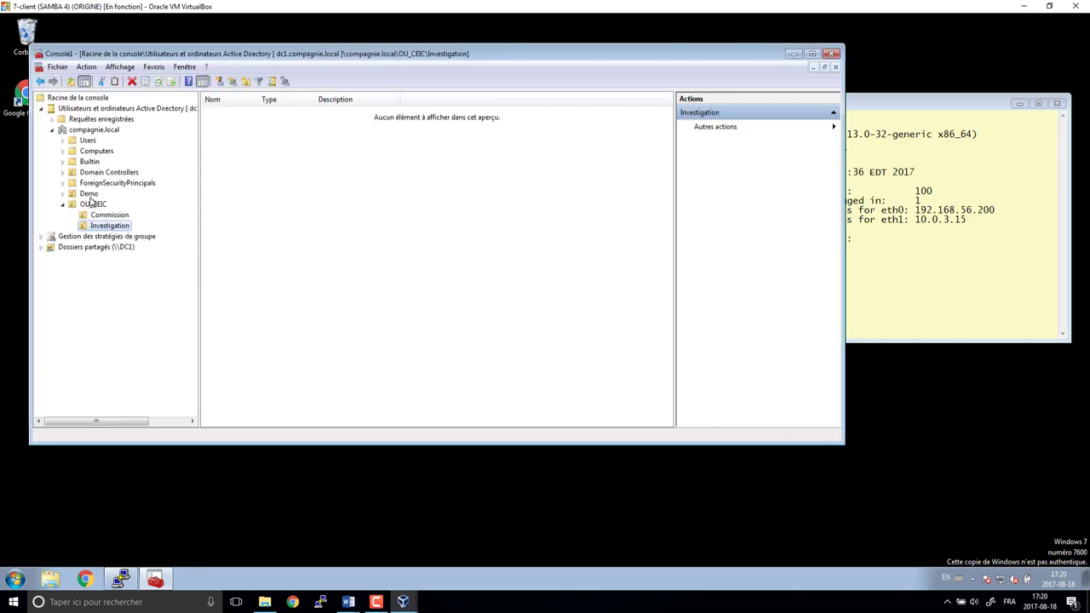
pyautogui.click(89, 195)
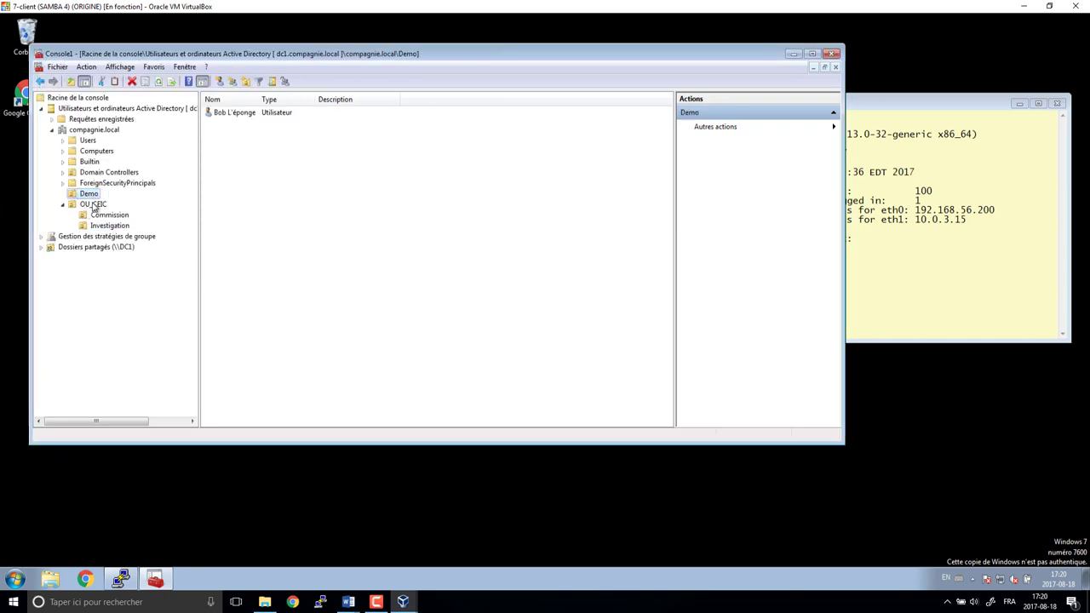
pyautogui.click(92, 204)
pyautogui.click(246, 82)
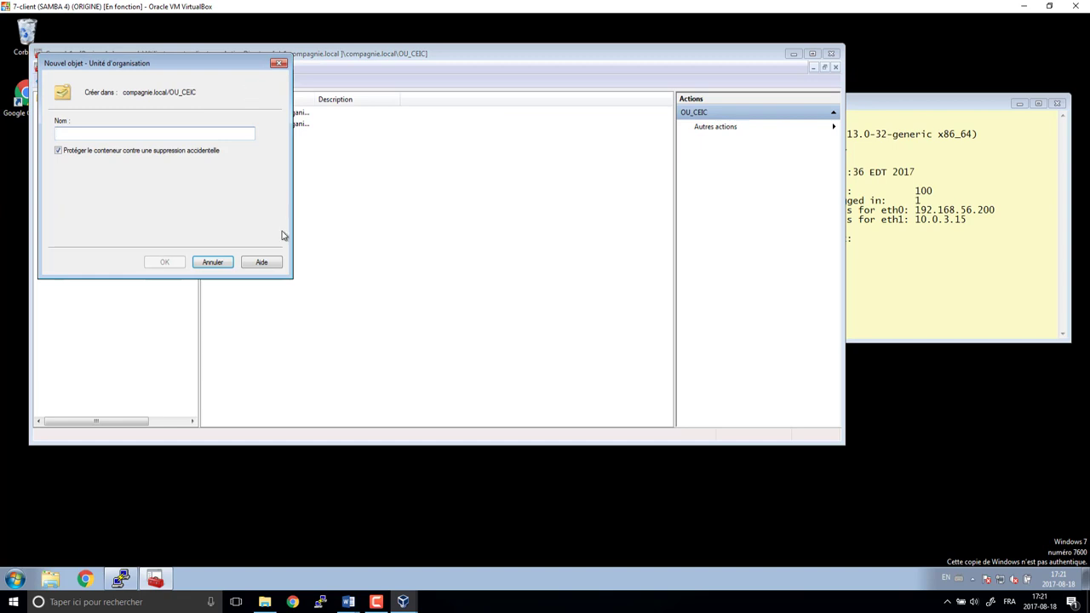
pyautogui.write('Corruption')
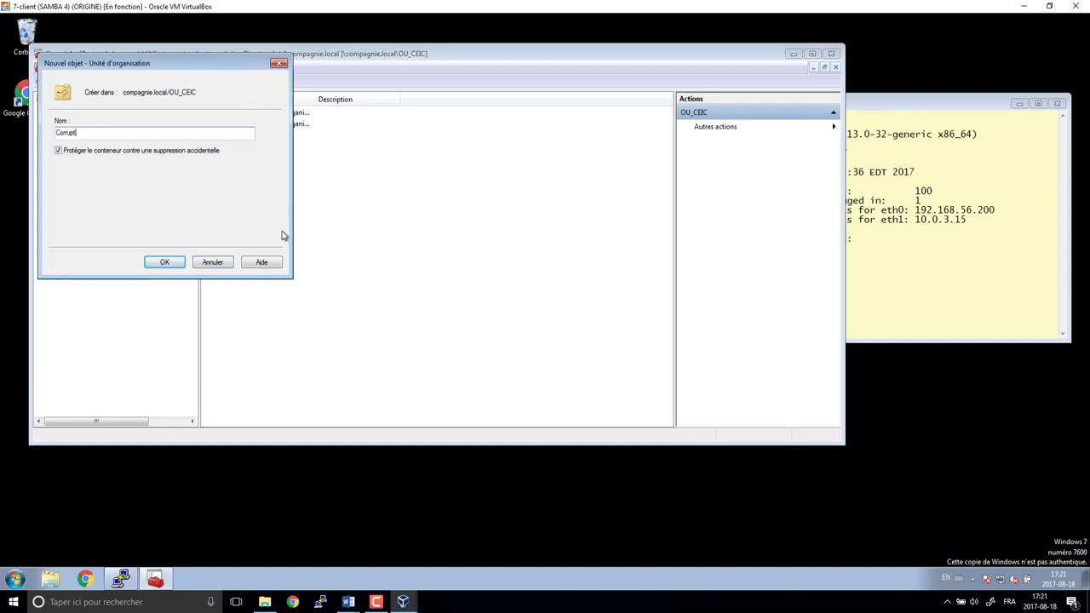
pyautogui.write('ion')
pyautogui.click(169, 262)
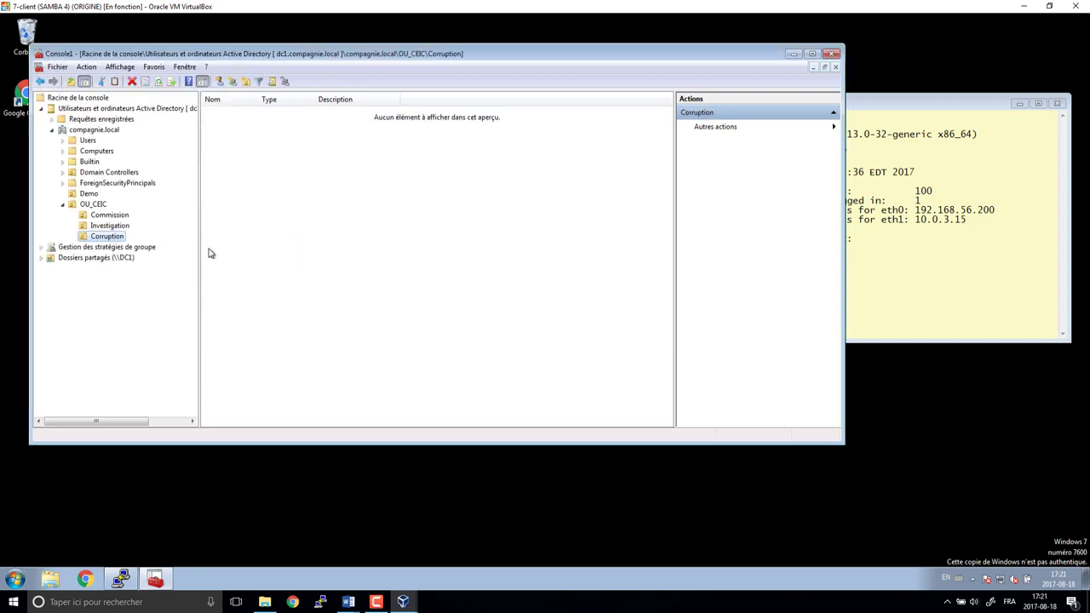
# - Create the Gouvernement OU under OU_CEIC, abandoning a 'Contribuab' sub-OU inside it
pyautogui.click(98, 205)
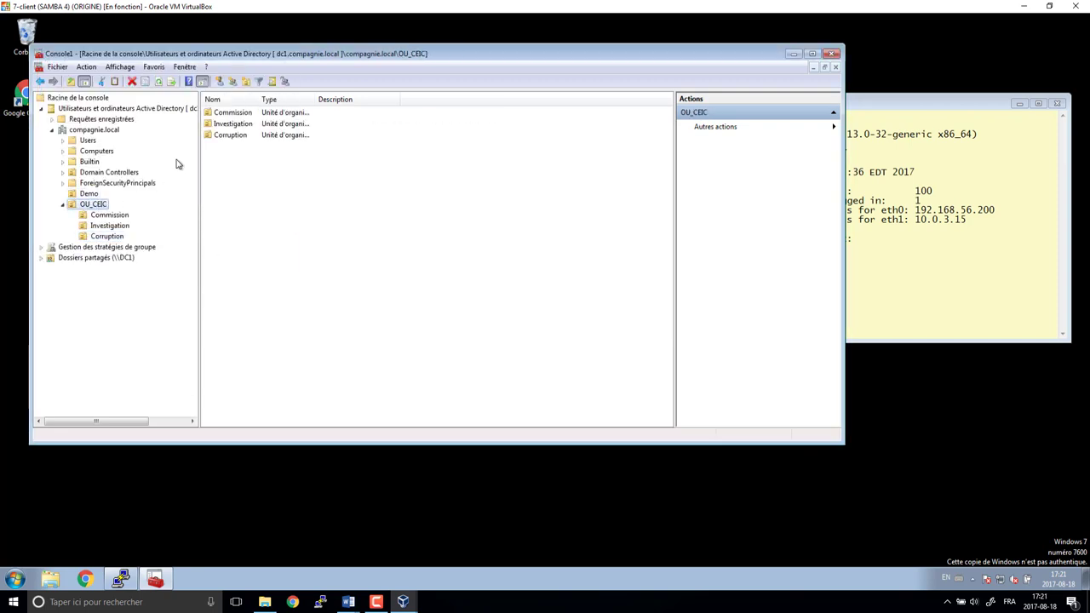
pyautogui.click(247, 82)
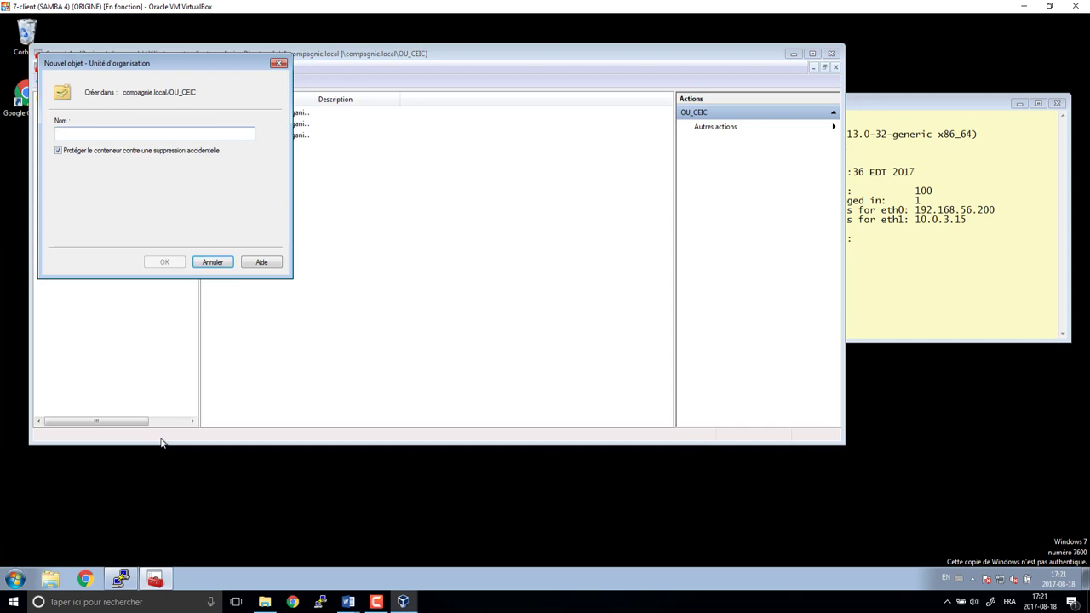
pyautogui.write('Gouvernement')
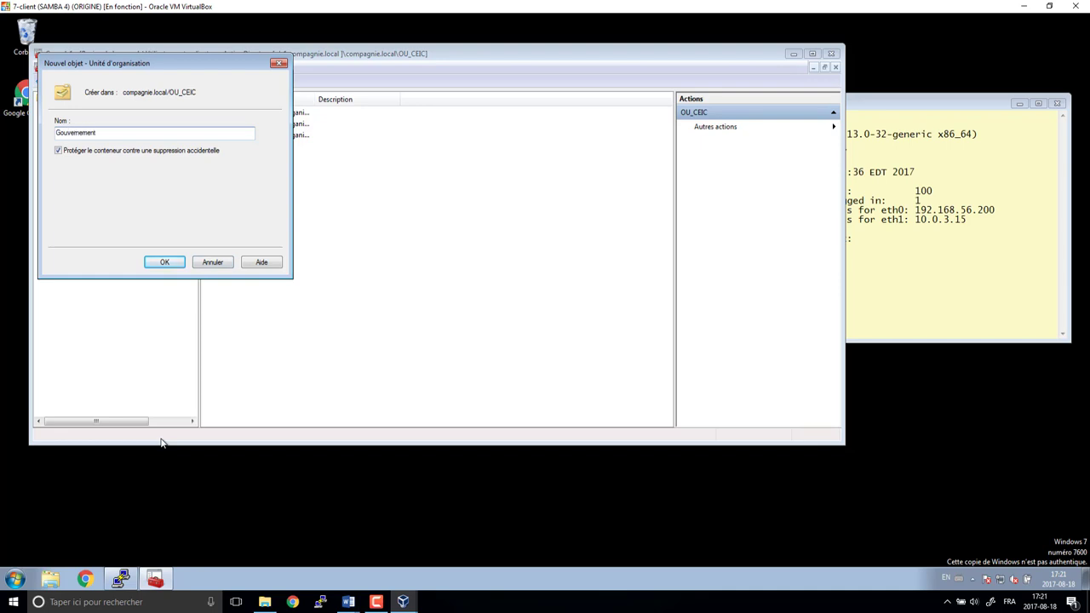
pyautogui.press('Return')
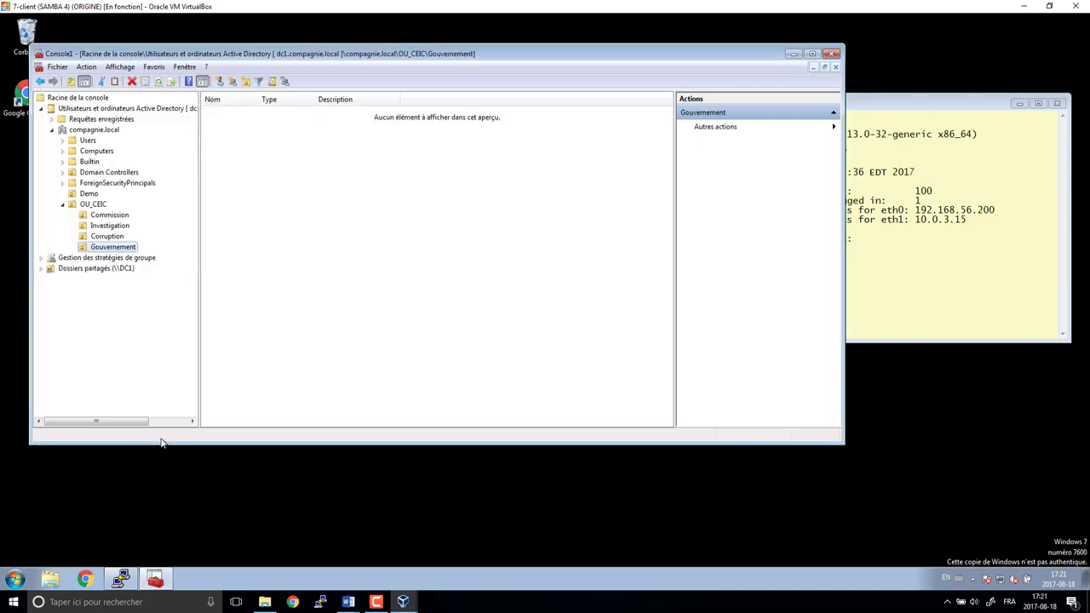
pyautogui.click(245, 81)
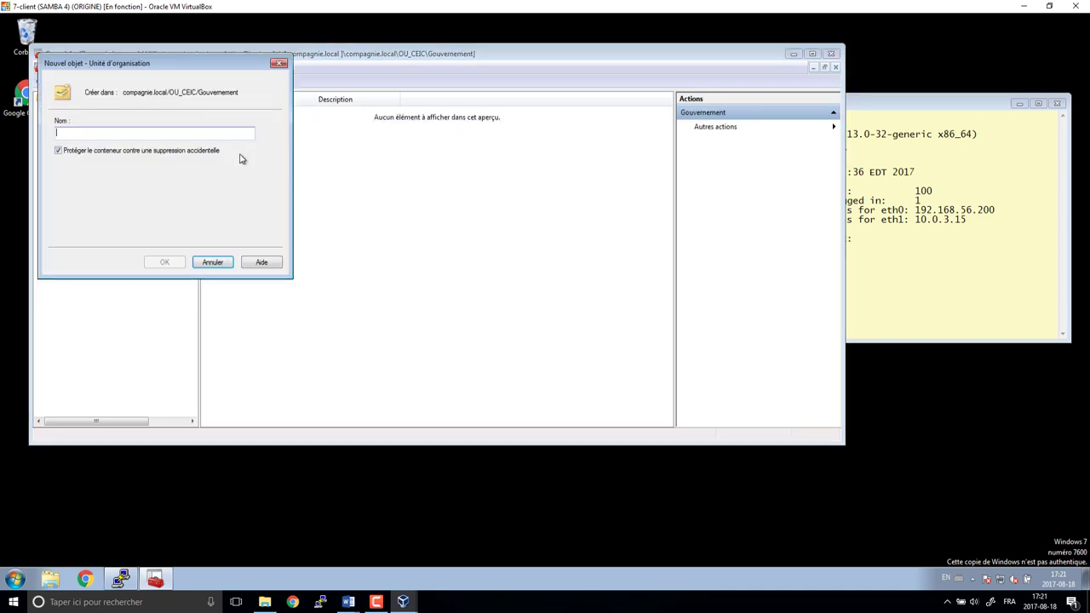
pyautogui.write('Contrib')
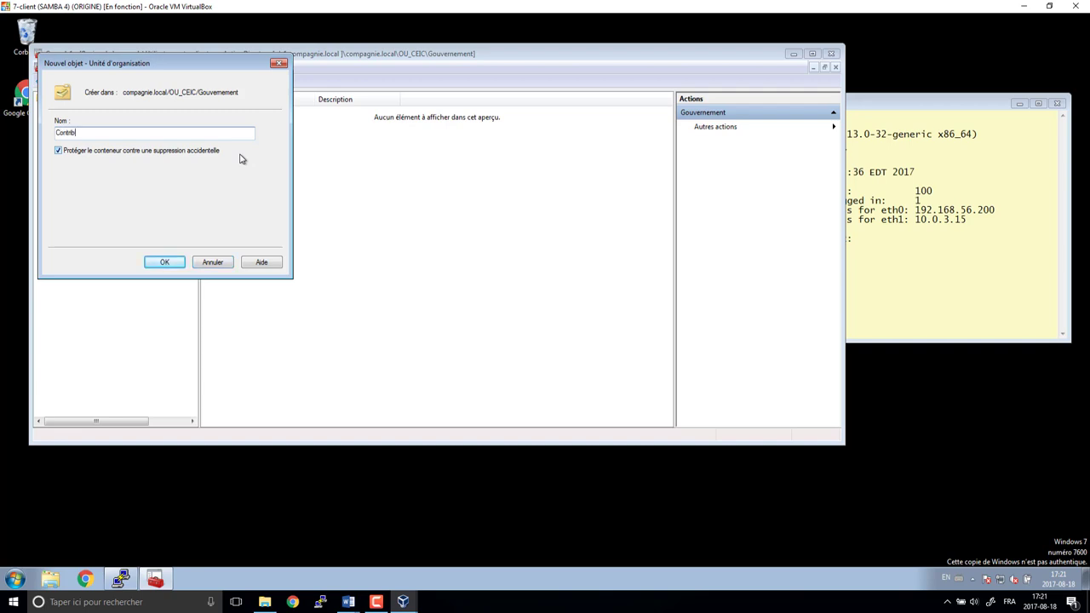
pyautogui.write('uable')
pyautogui.press('Return')
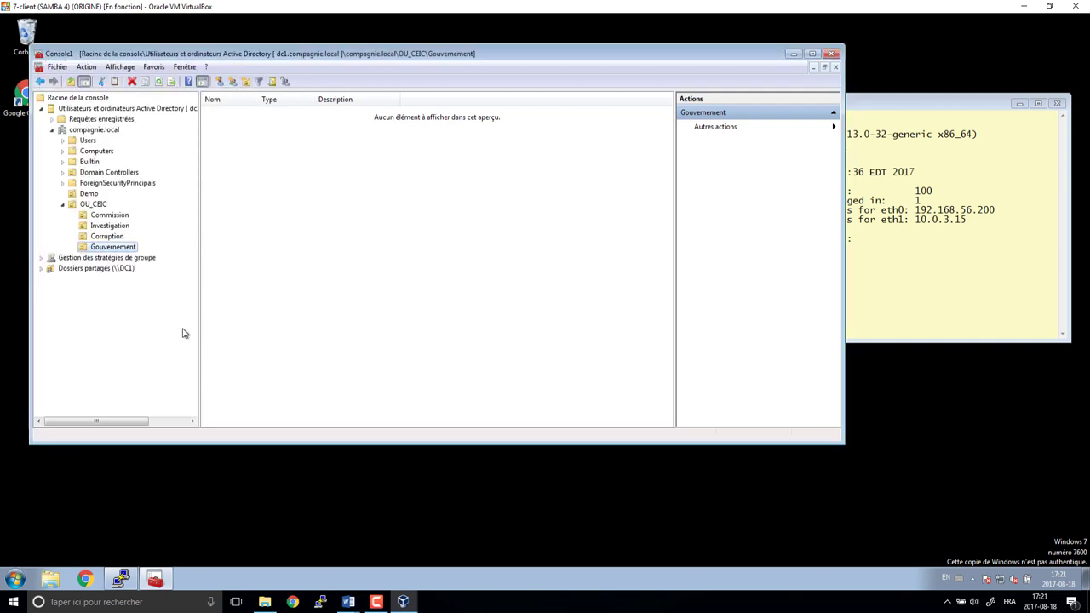
# - Create the OU_Groupes OU under OU_CEIC
pyautogui.click(94, 205)
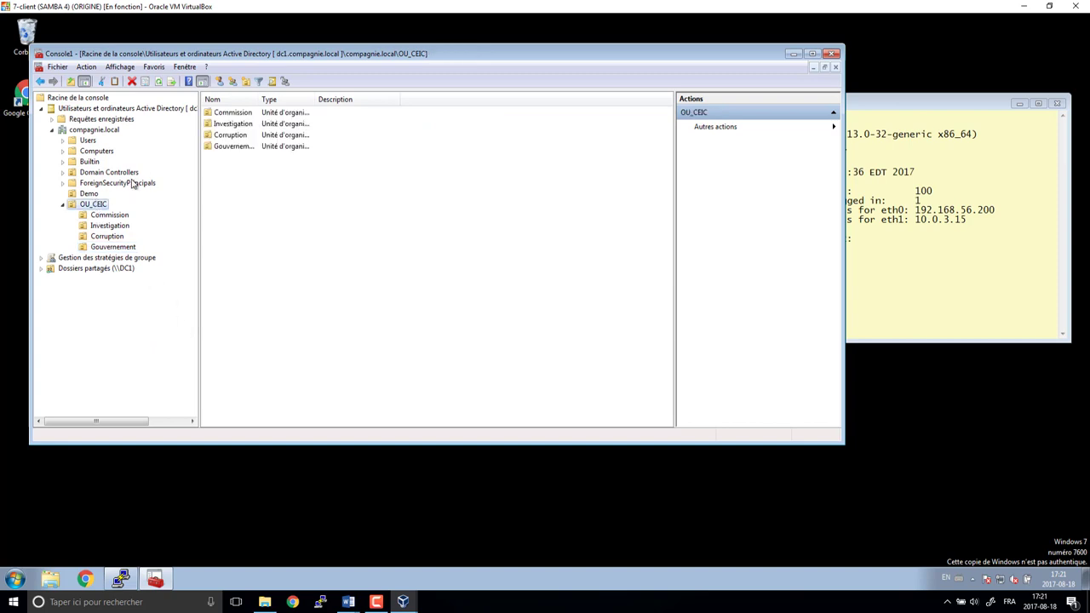
pyautogui.click(245, 81)
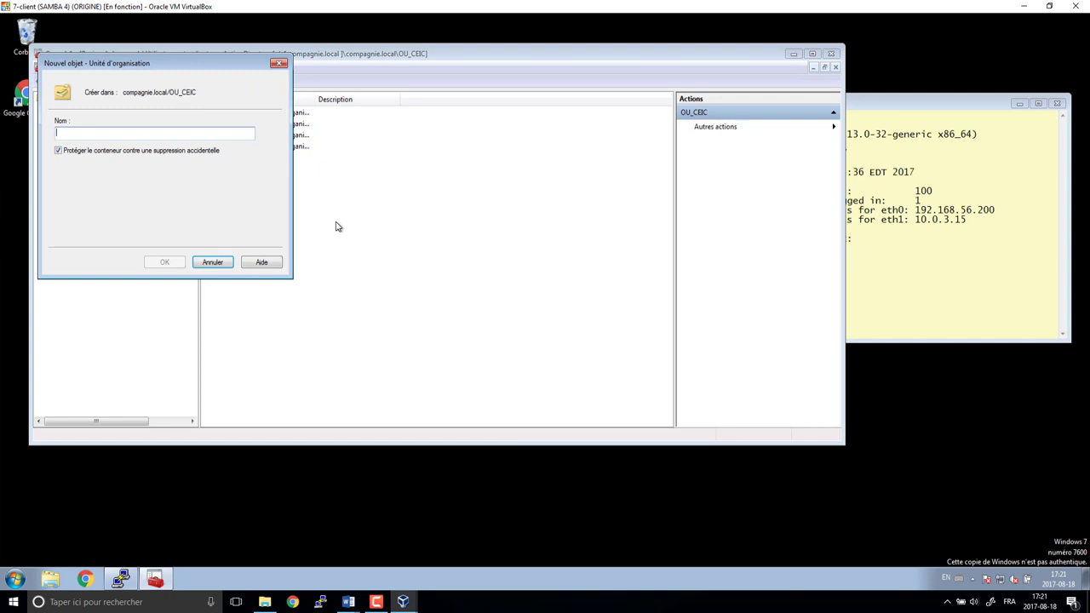
pyautogui.write('OU_')
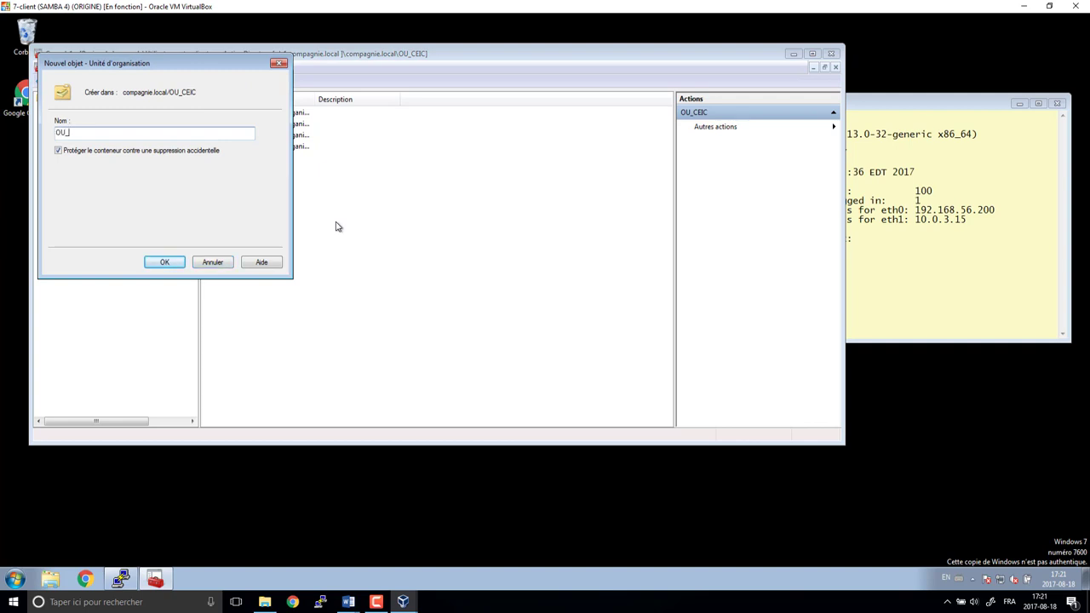
pyautogui.write('Groupes')
pyautogui.press('Return')
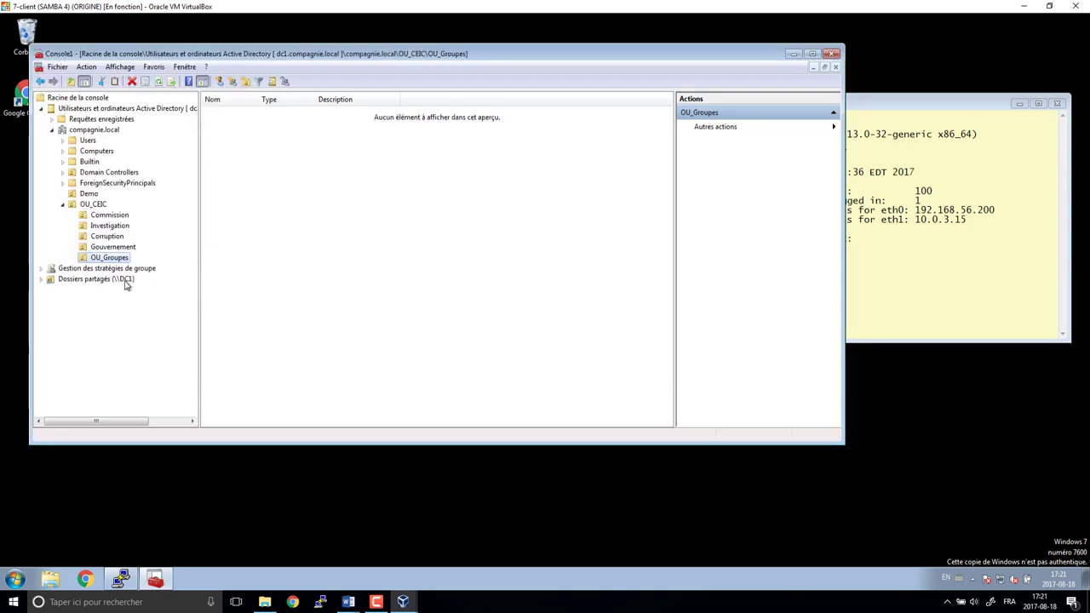
# - Turn on Advanced Features and expand OU_CEIC to show its sub-OUs
pyautogui.click(107, 214)
pyautogui.click(109, 226)
pyautogui.click(107, 236)
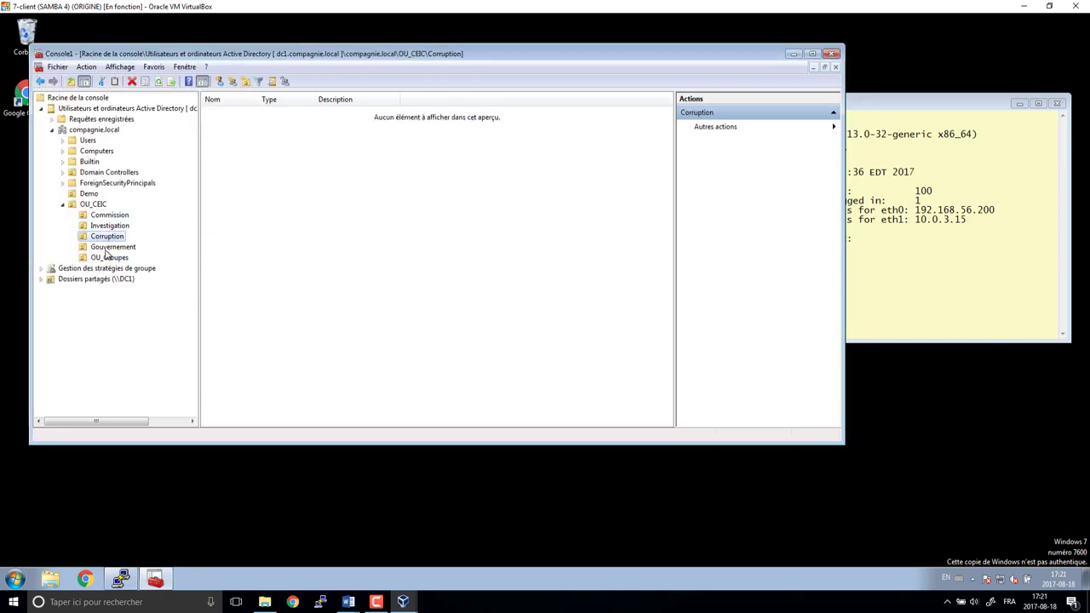
pyautogui.click(108, 258)
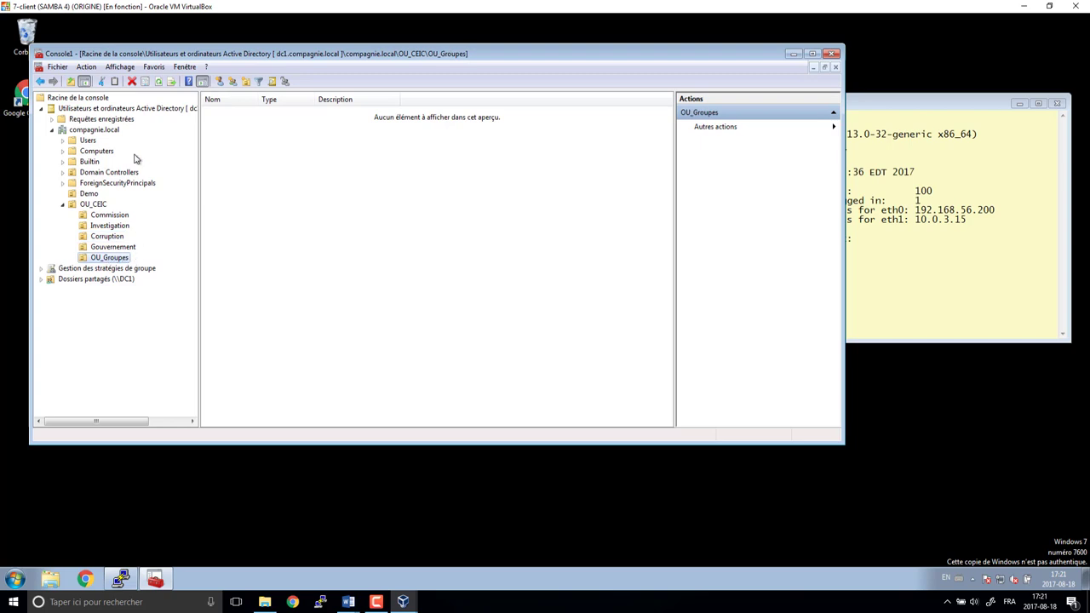
pyautogui.click(120, 67)
pyautogui.click(140, 169)
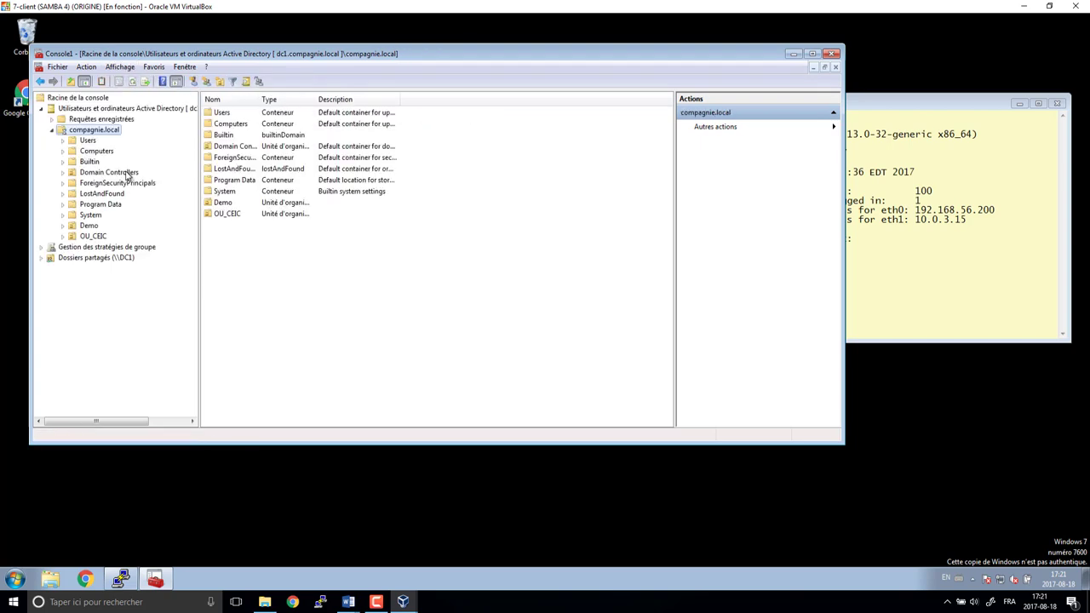
pyautogui.click(94, 236)
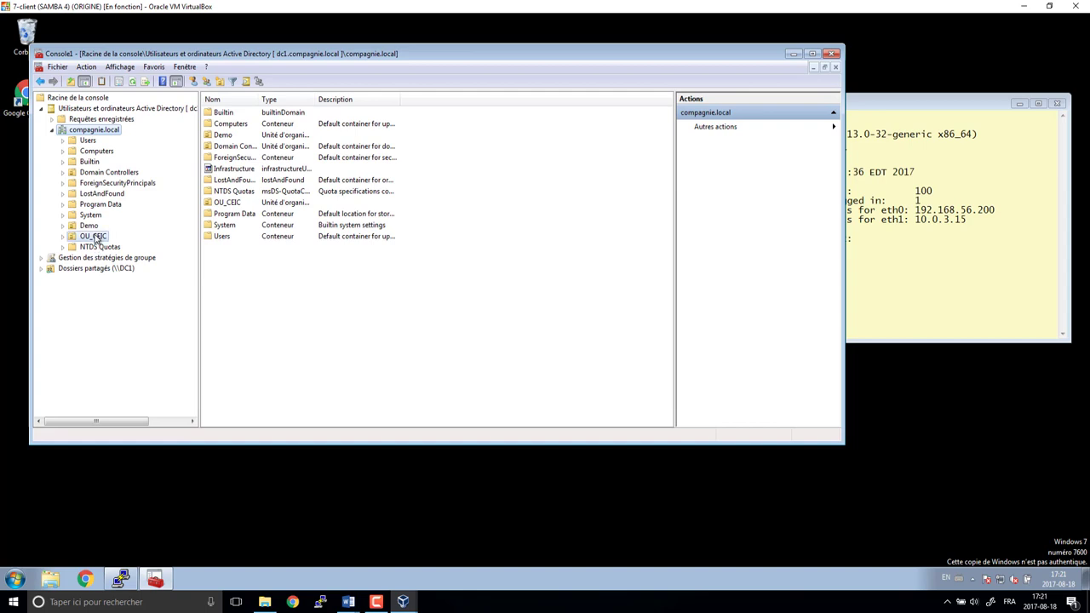
pyautogui.click(64, 237)
# - Check the Commission OU's accidental-deletion protection in its properties
pyautogui.click(109, 247)
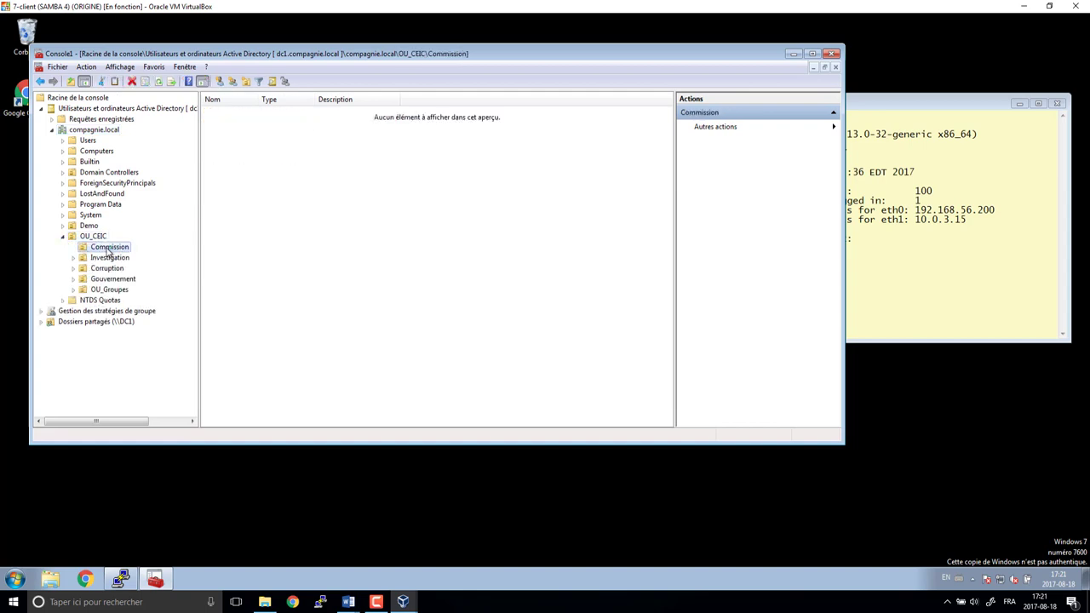
pyautogui.rightClick(109, 247)
pyautogui.click(141, 448)
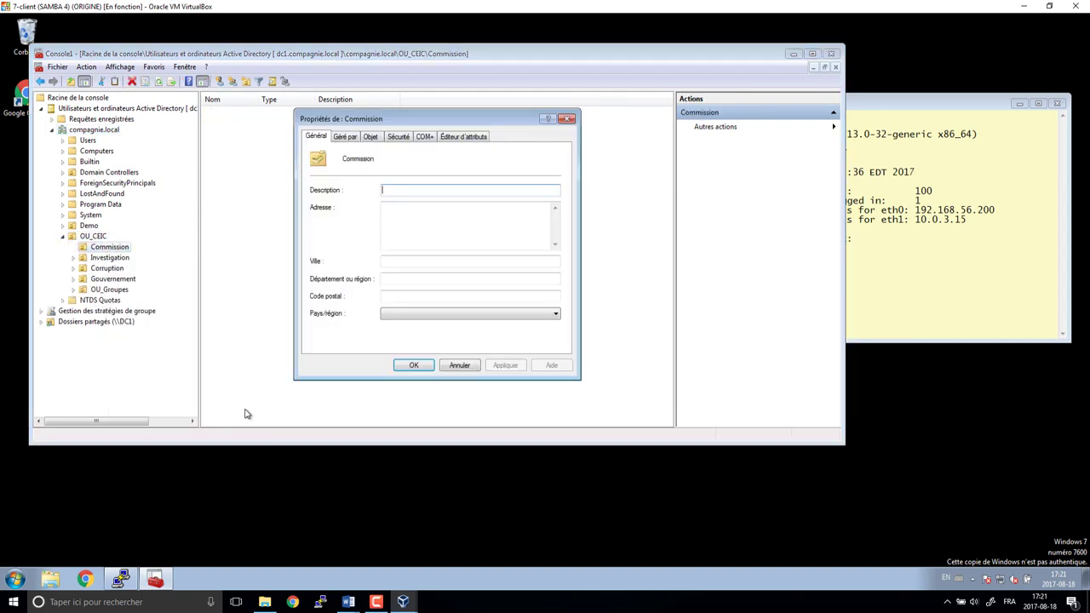
pyautogui.click(370, 136)
pyautogui.click(413, 365)
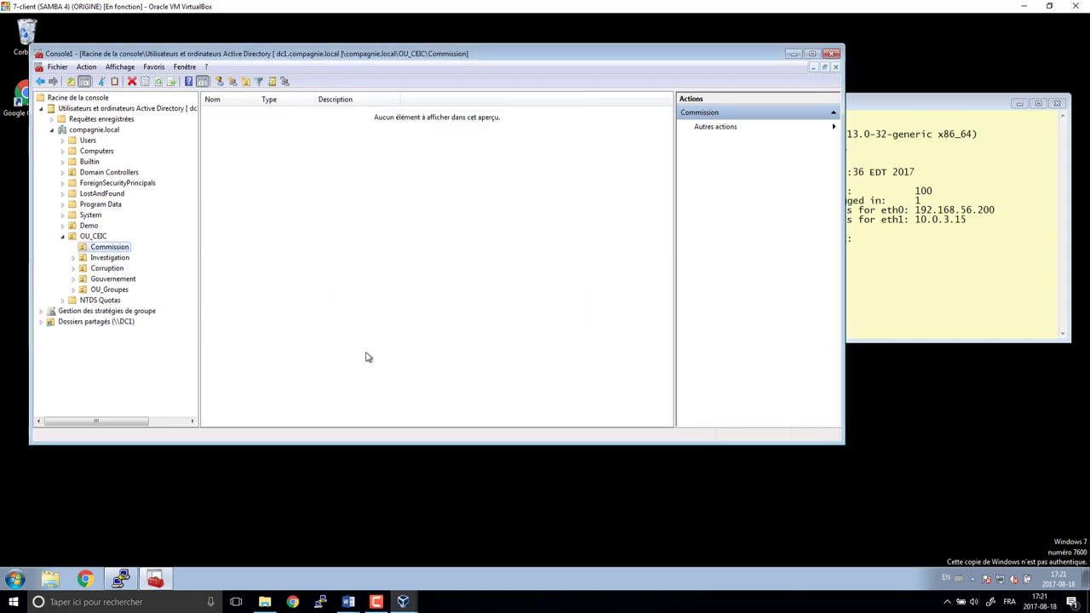
# - Rename Commission and Investigation to OU_Commission and OU_Investigation
pyautogui.rightClick(121, 249)
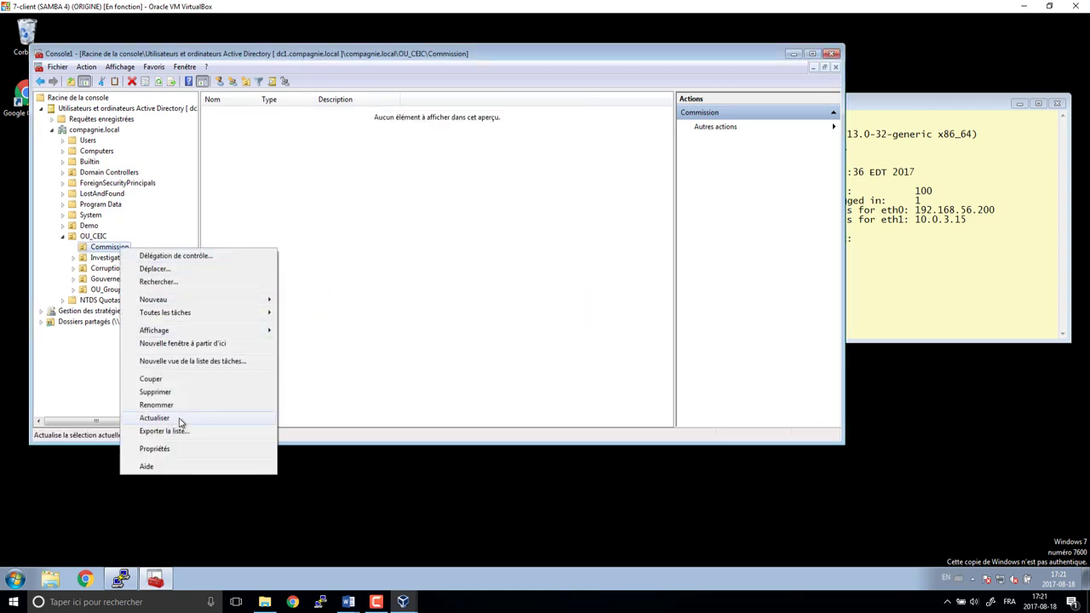
pyautogui.click(181, 405)
pyautogui.press('Home')
pyautogui.write('OU_')
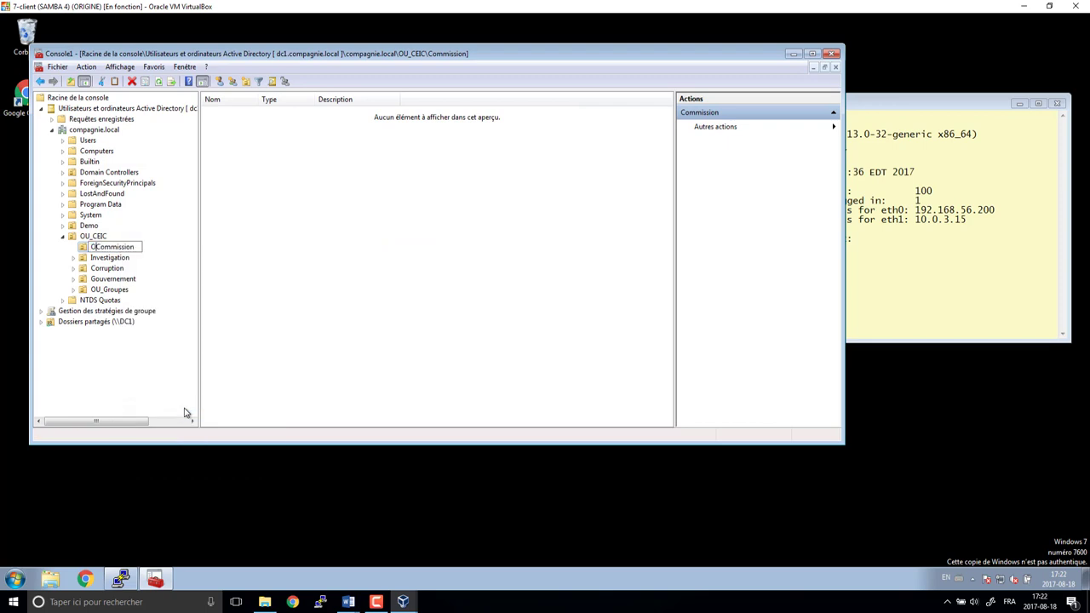
pyautogui.press('Return')
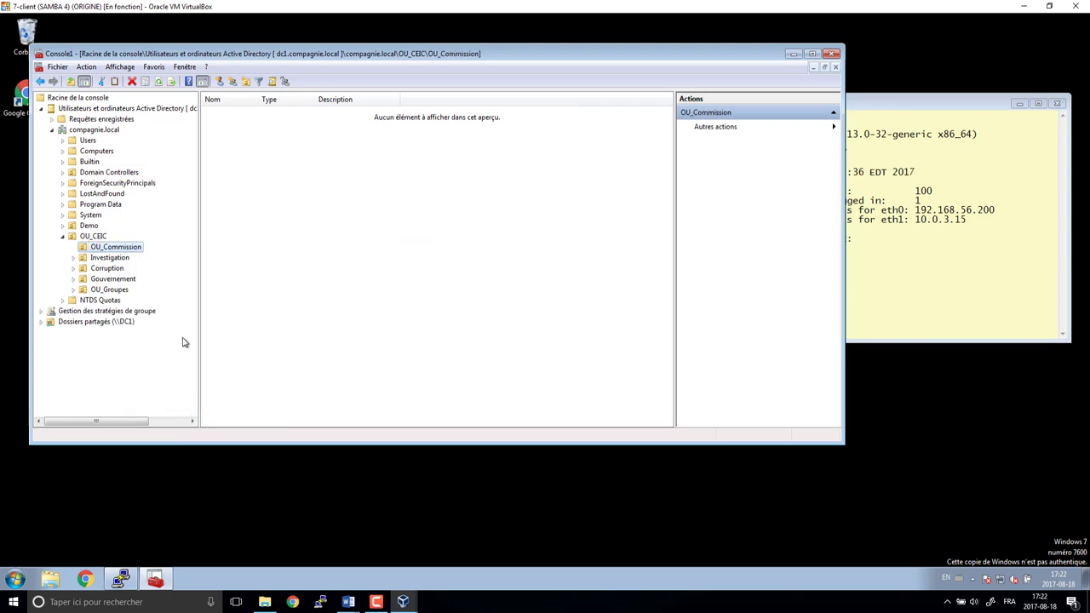
pyautogui.rightClick(117, 258)
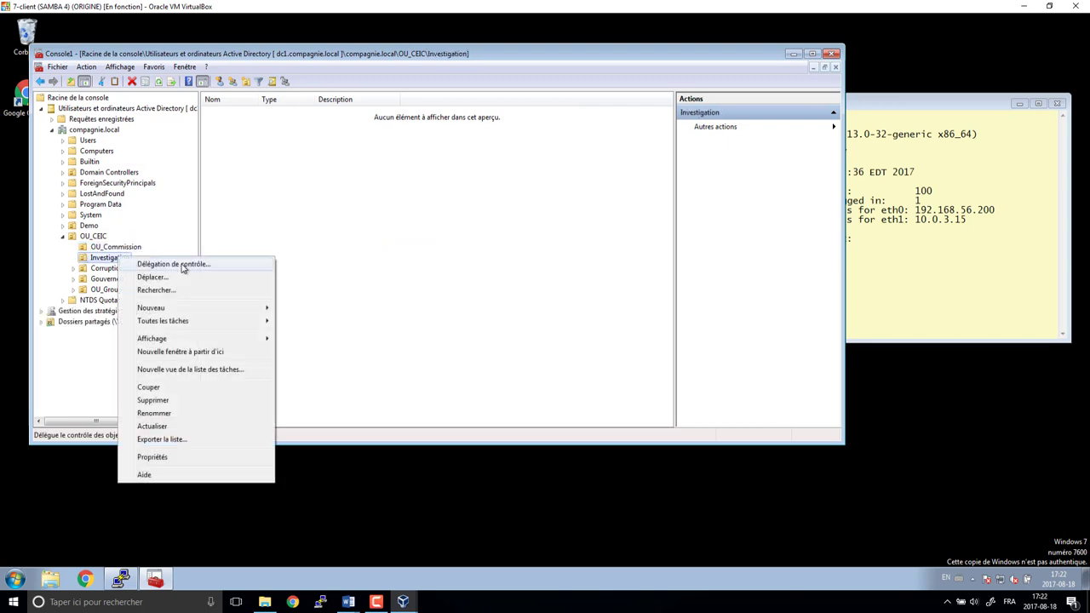
pyautogui.click(164, 413)
pyautogui.press('Home')
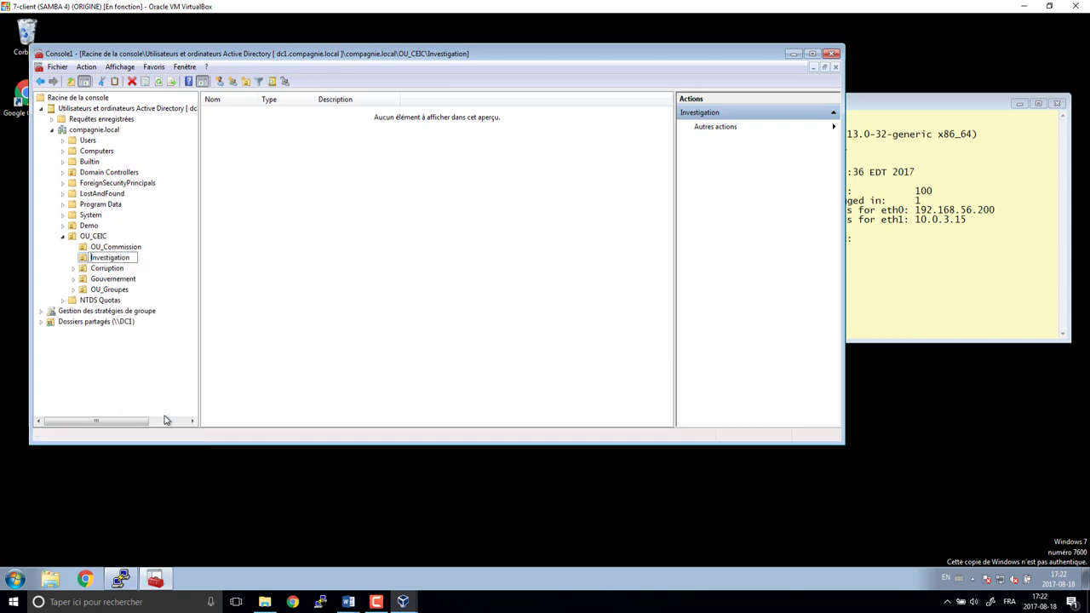
pyautogui.write('OU_')
pyautogui.press('Return')
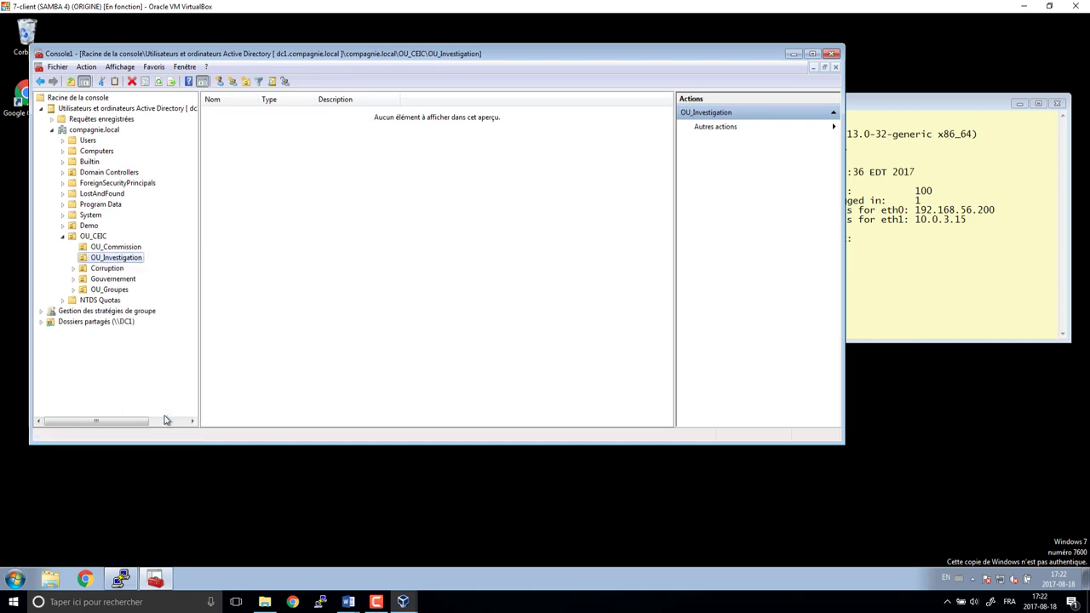
# - Rename Corruption and Gouvernement to OU_Corruption and OU_Gouvernement
pyautogui.click(107, 269)
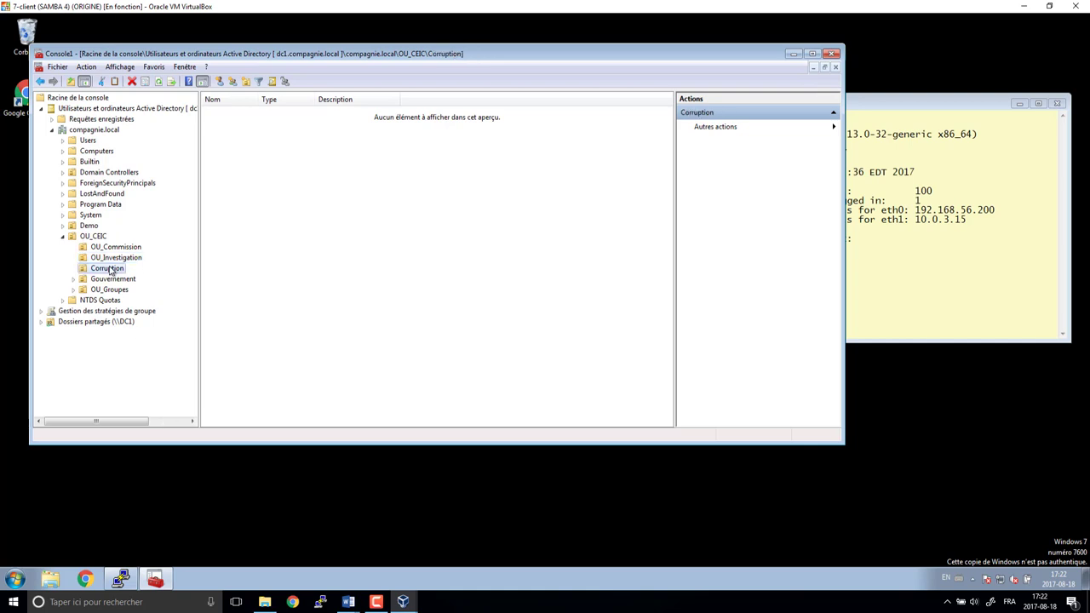
pyautogui.rightClick(109, 268)
pyautogui.click(145, 422)
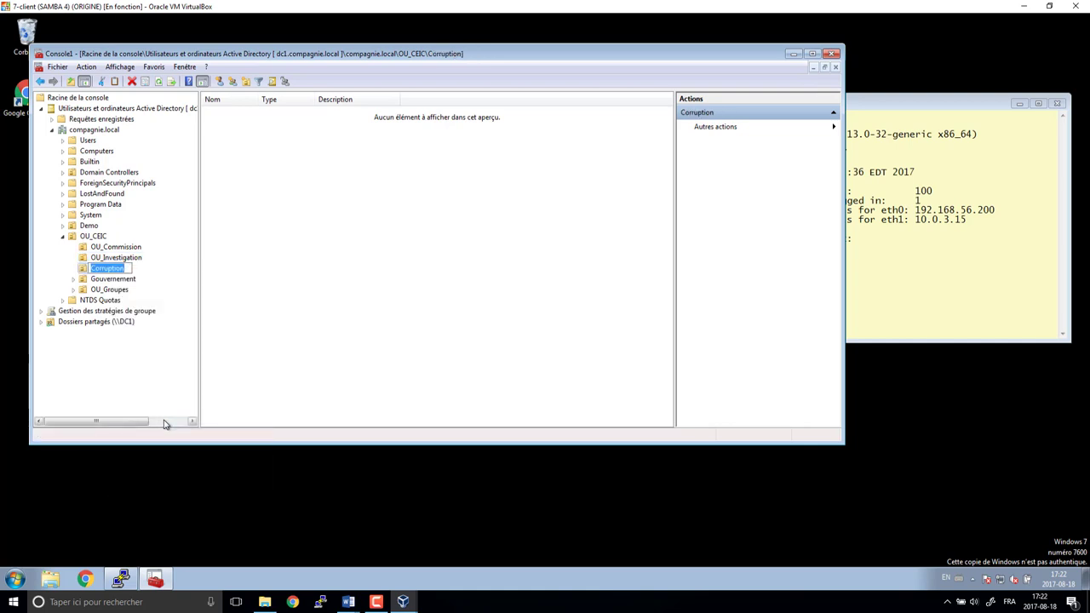
pyautogui.press('Home')
pyautogui.write('OU_')
pyautogui.press('Return')
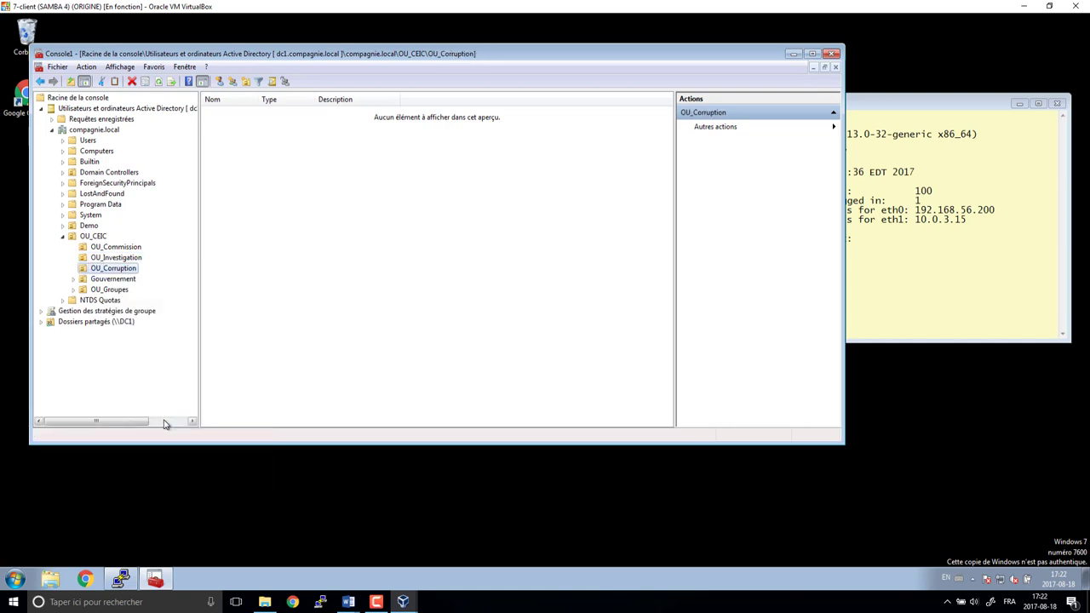
pyautogui.click(120, 282)
pyautogui.rightClick(120, 283)
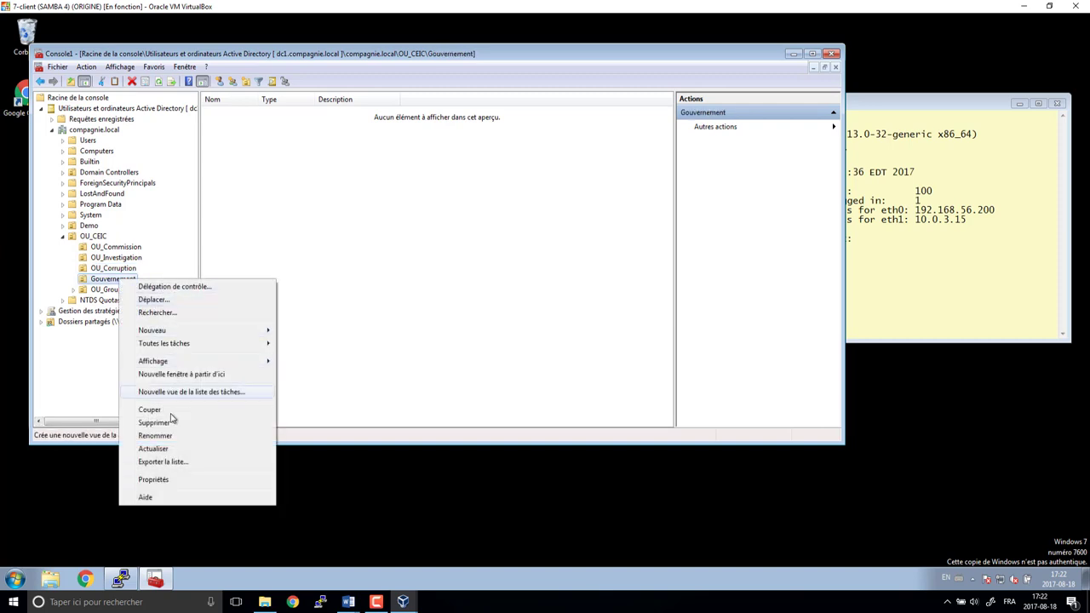
pyautogui.click(216, 432)
pyautogui.press('Home')
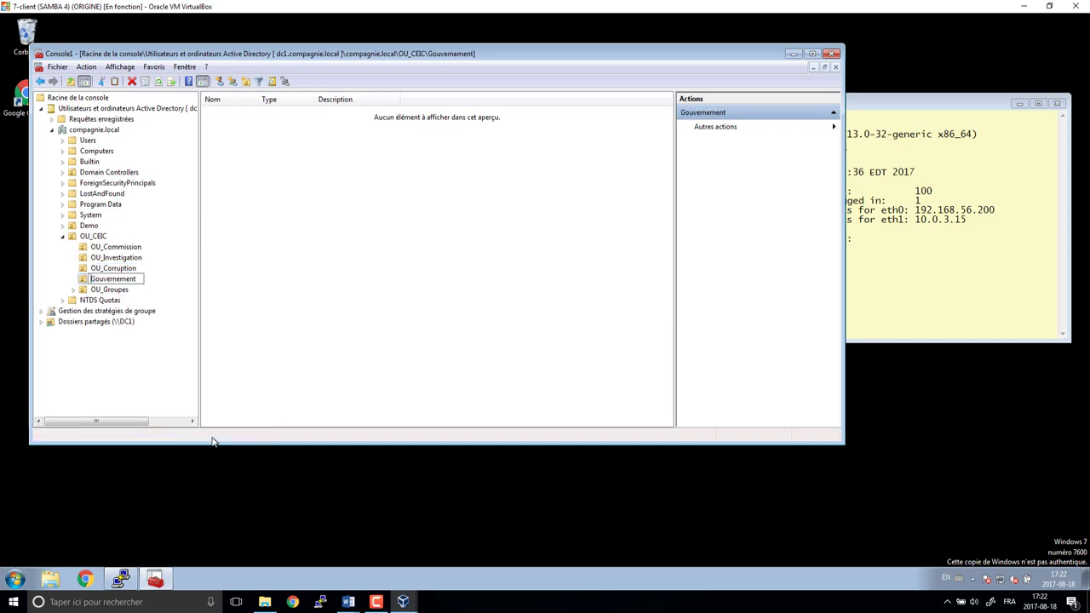
pyautogui.write('OU_')
pyautogui.press('Return')
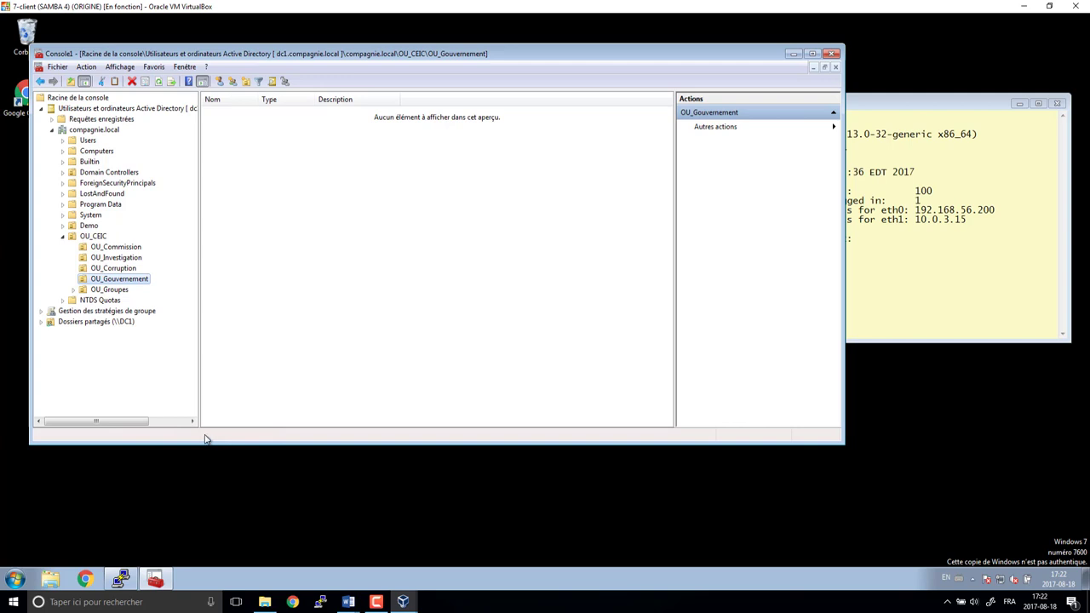
# - Open the OU_Groupes container in the tree
pyautogui.press('Up')
pyautogui.press('Up')
pyautogui.press('Up')
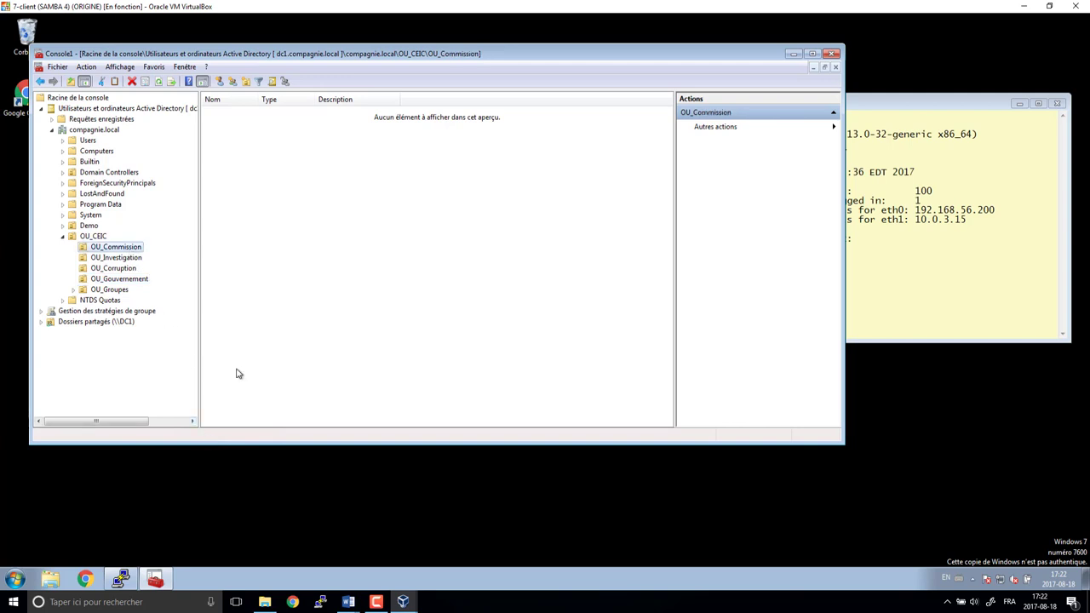
pyautogui.click(111, 290)
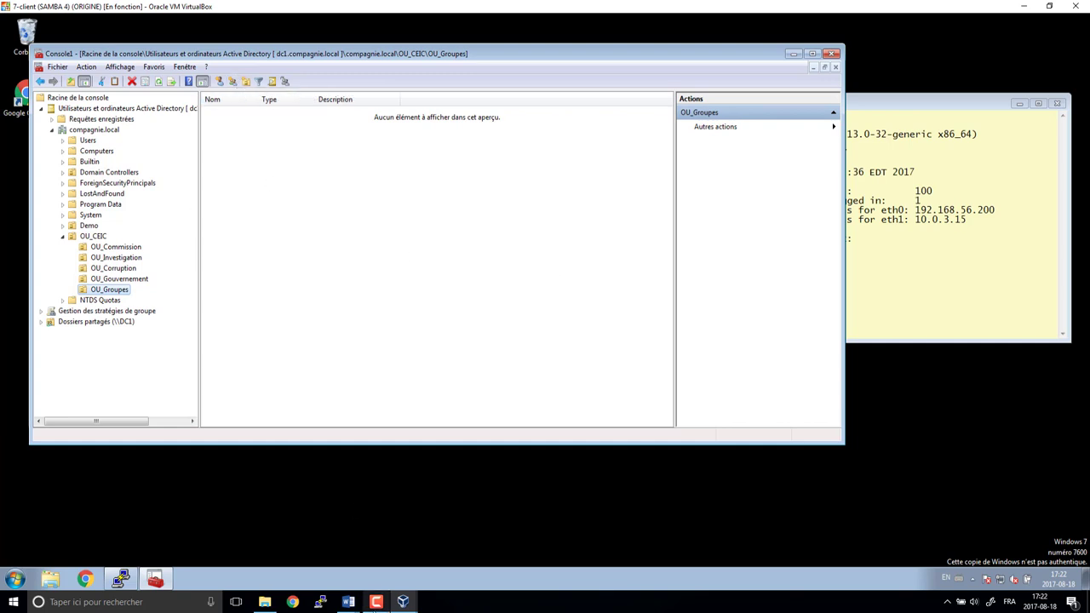
pyautogui.click(348, 601)
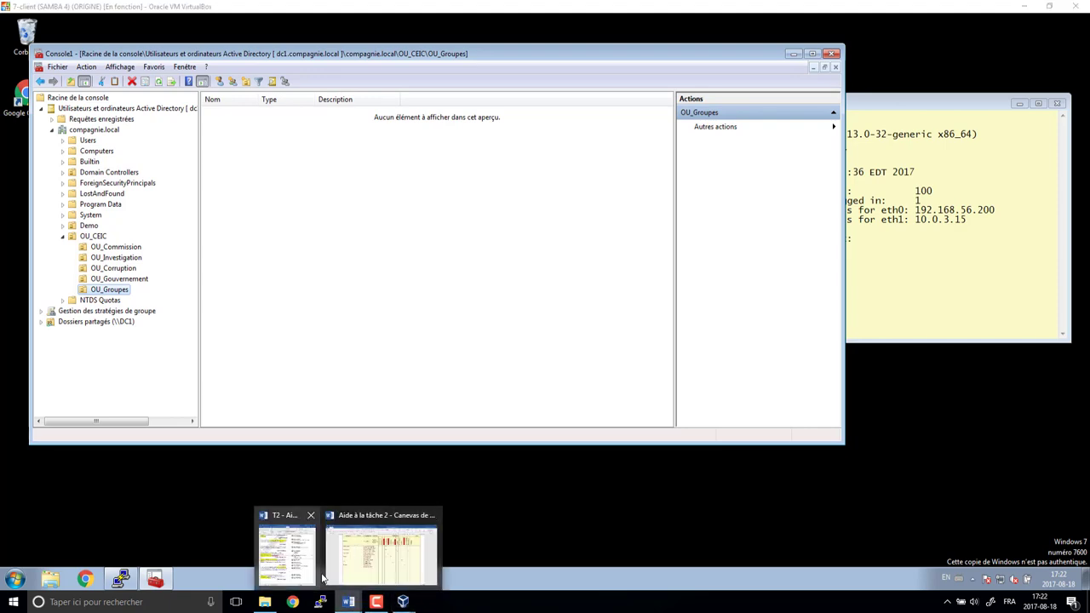
# - Show Word's GL group planning table on the right, with VirtualBox on the left
pyautogui.click(382, 554)
pyautogui.scroll(5, 486, 468)
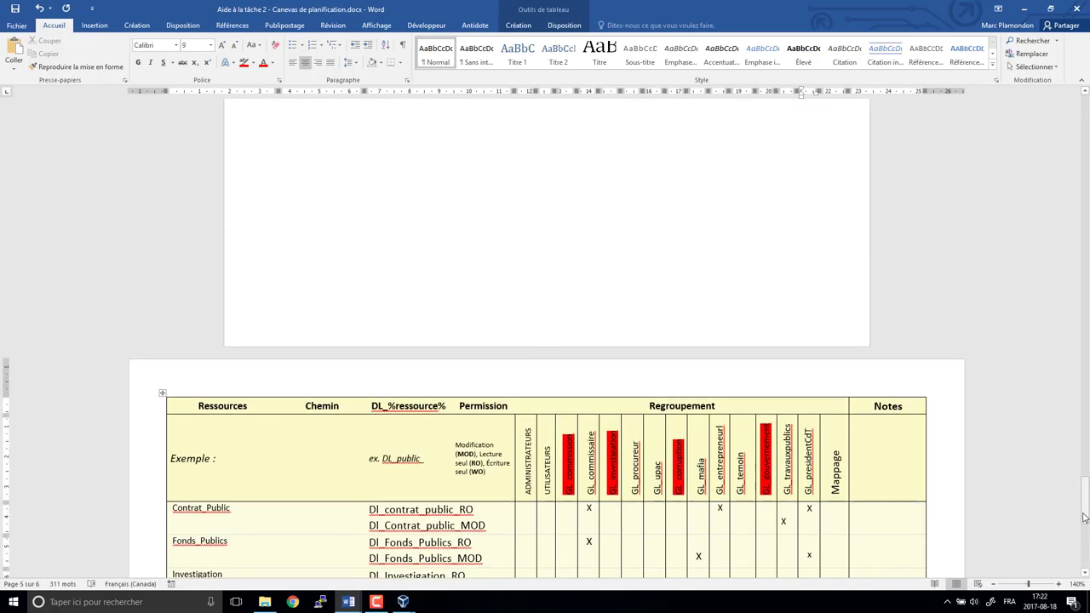
pyautogui.scroll(-6, 1084, 517)
pyautogui.scroll(1, 308, 274)
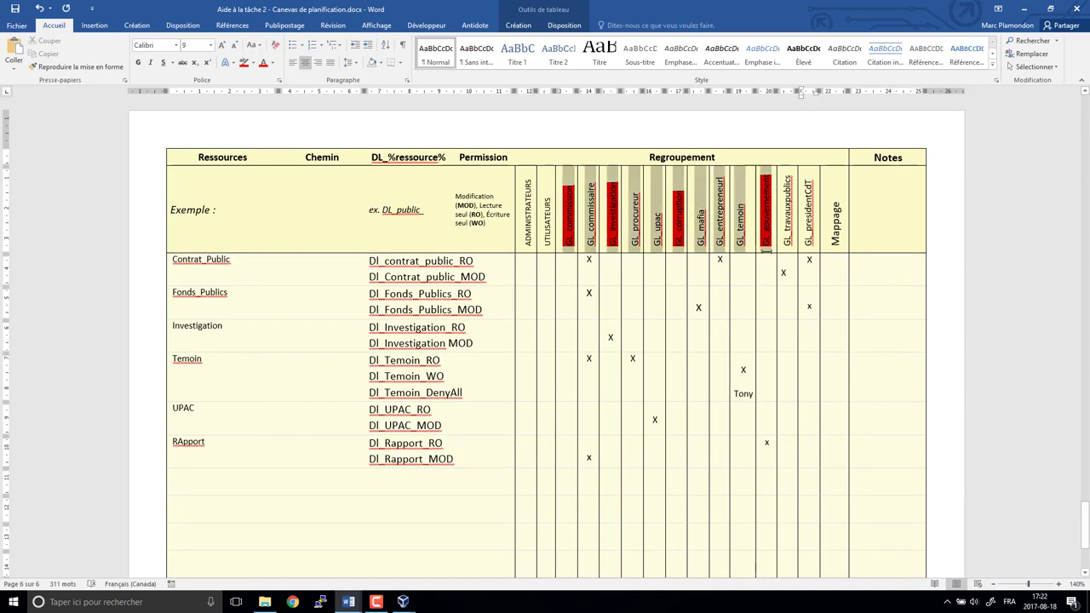
pyautogui.scroll(8, 708, 441)
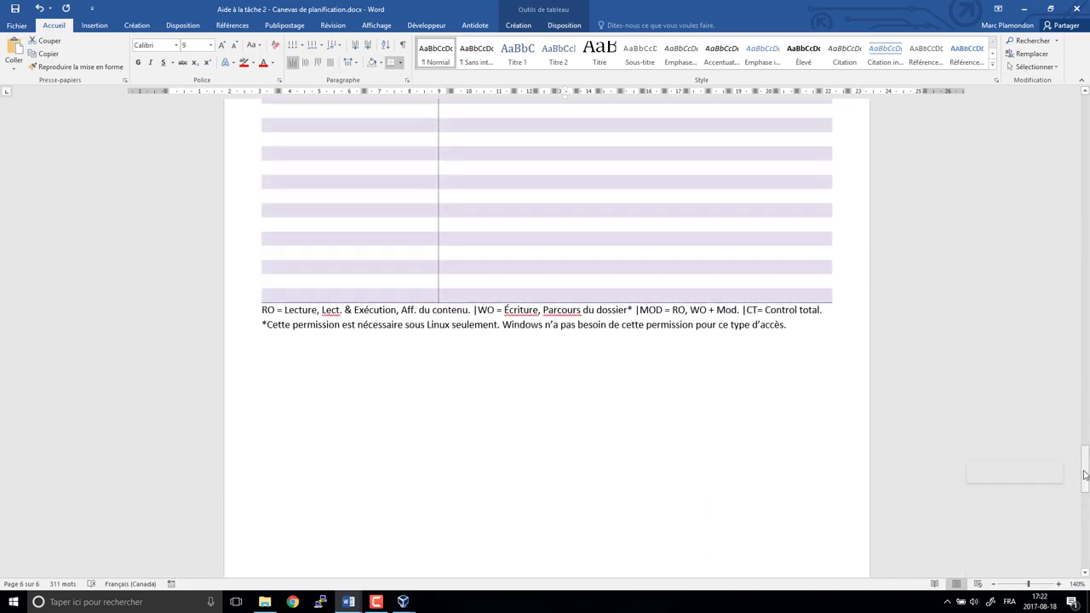
pyautogui.moveTo(1084, 468); pyautogui.dragTo(1079, 267)
pyautogui.moveTo(723, 5); pyautogui.dragTo(1089, 8)
pyautogui.click(165, 127)
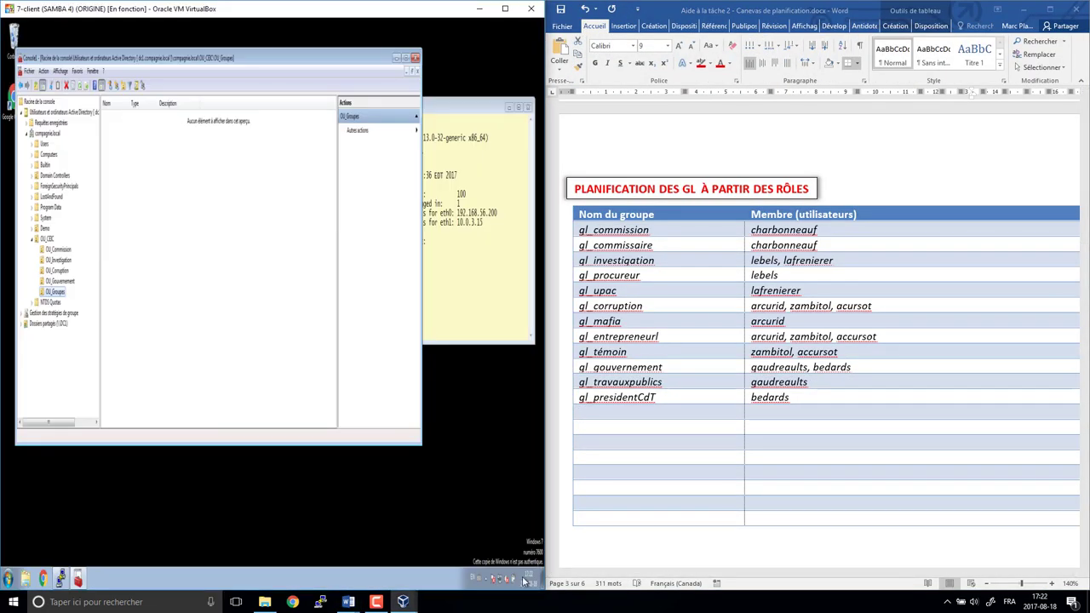
pyautogui.click(97, 88)
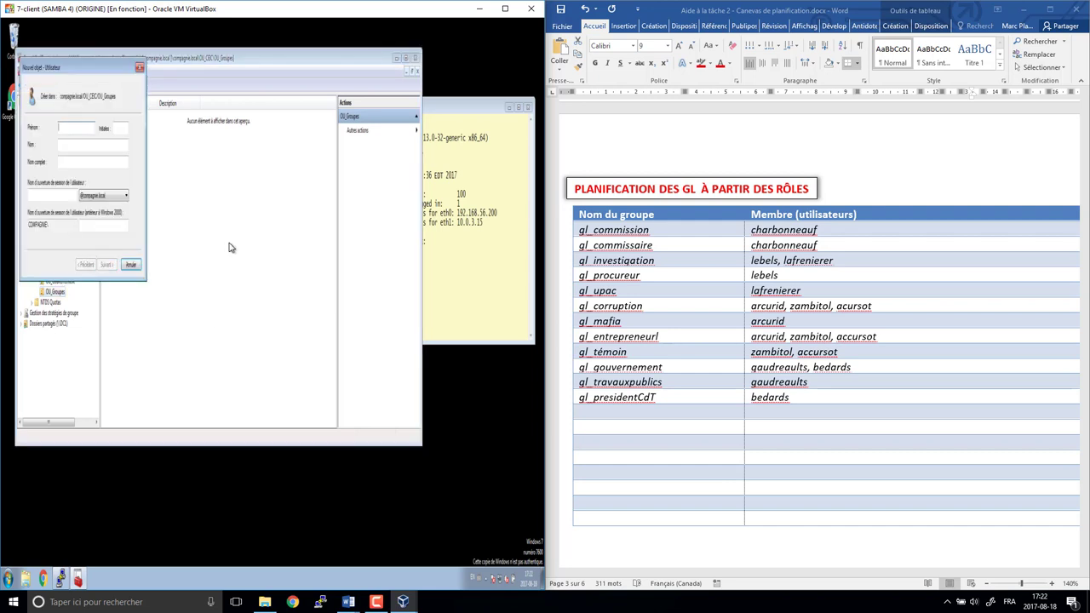
# - Create the first gl_ global security group in OU_Groupes instead of a user
pyautogui.click(141, 68)
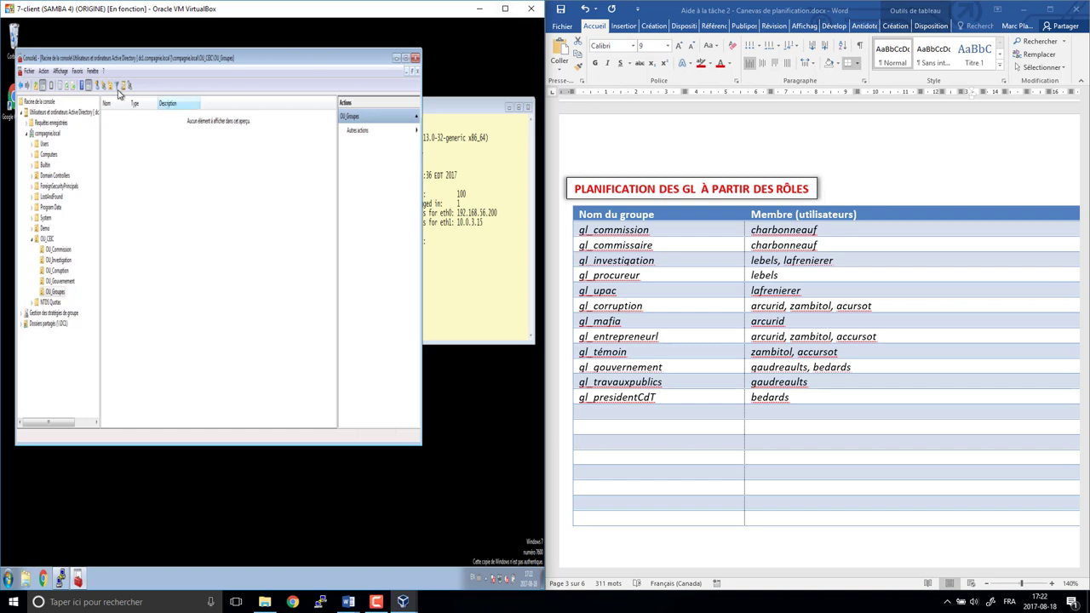
pyautogui.click(103, 87)
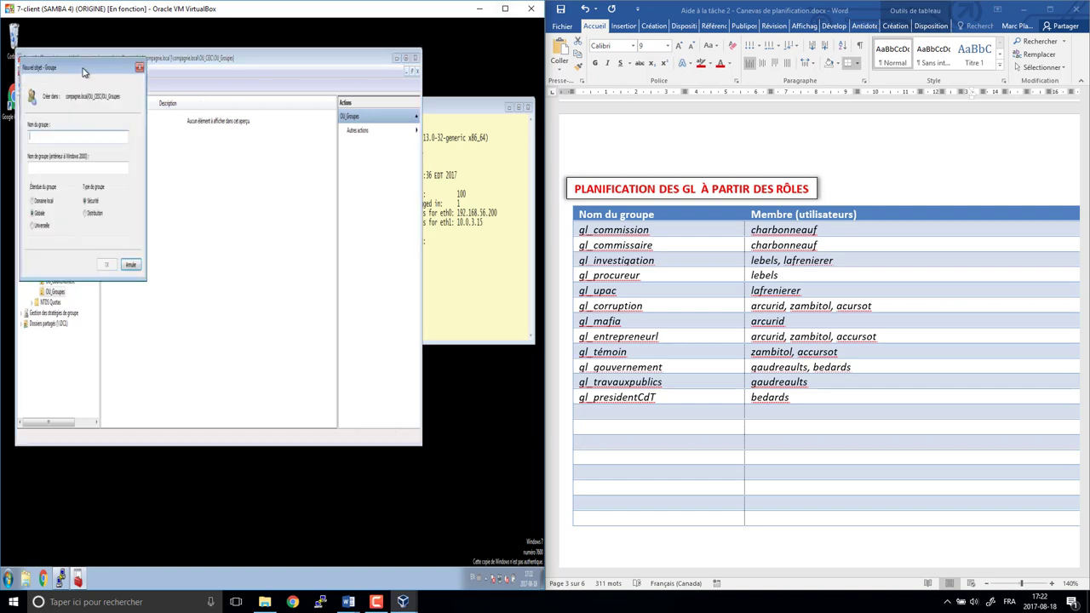
pyautogui.moveTo(84, 71); pyautogui.dragTo(387, 207)
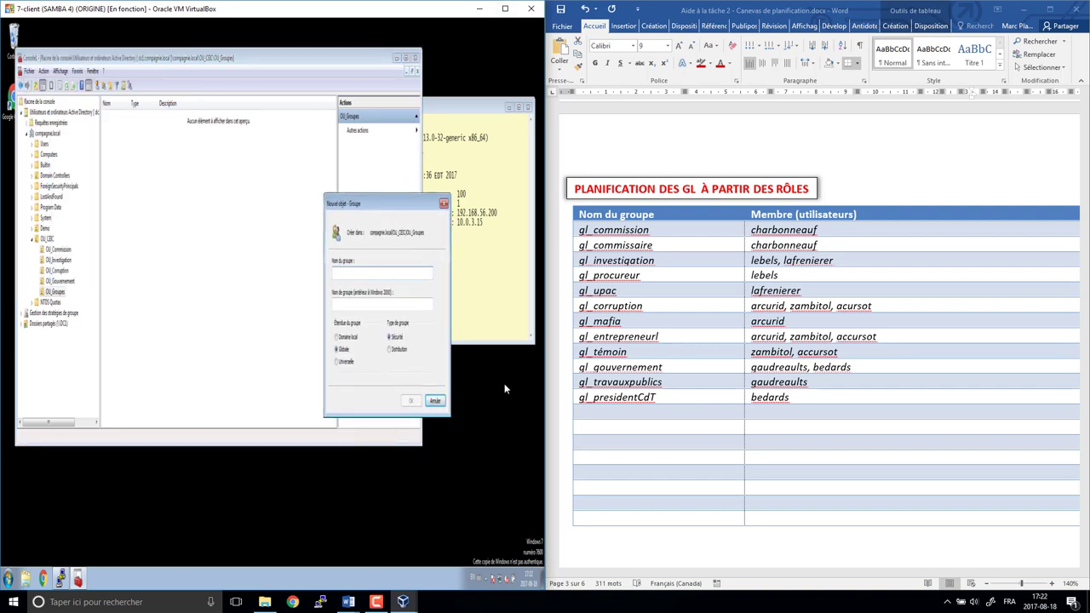
pyautogui.write('gl_commission')
pyautogui.press('Return')
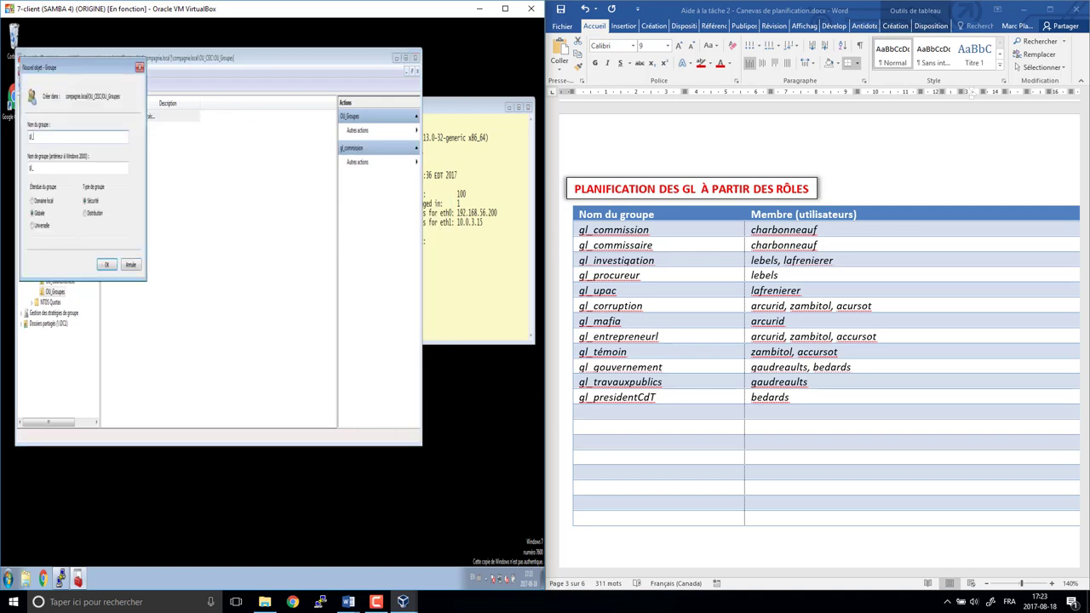
pyautogui.press('Return')
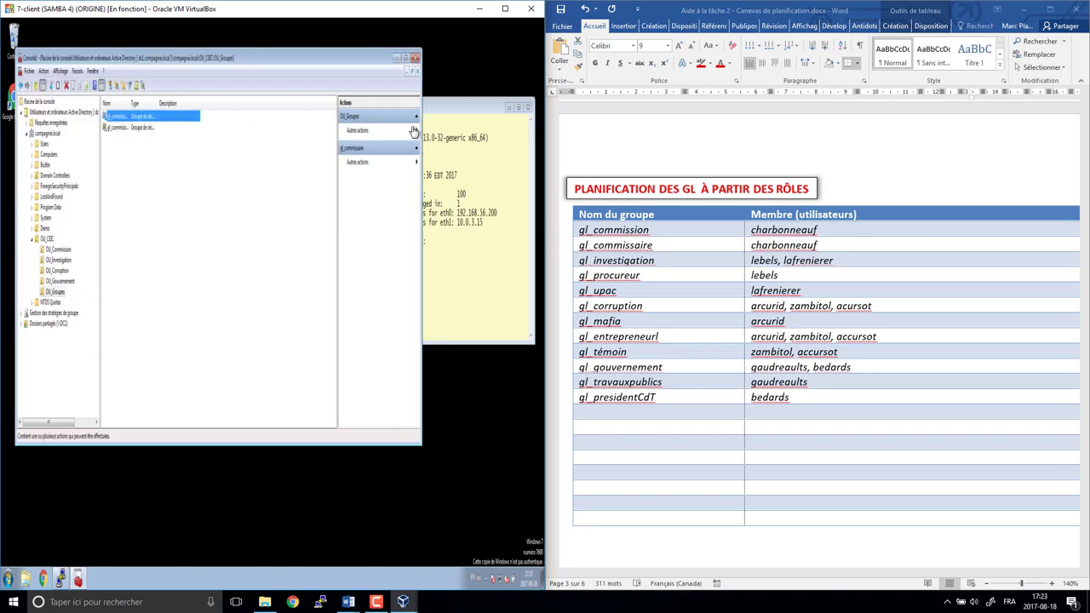
pyautogui.click(505, 9)
# - Create further global groups including temoin, gl_travauxpublics and gl_fonds_publics
pyautogui.click(234, 85)
pyautogui.write('gl_investi')
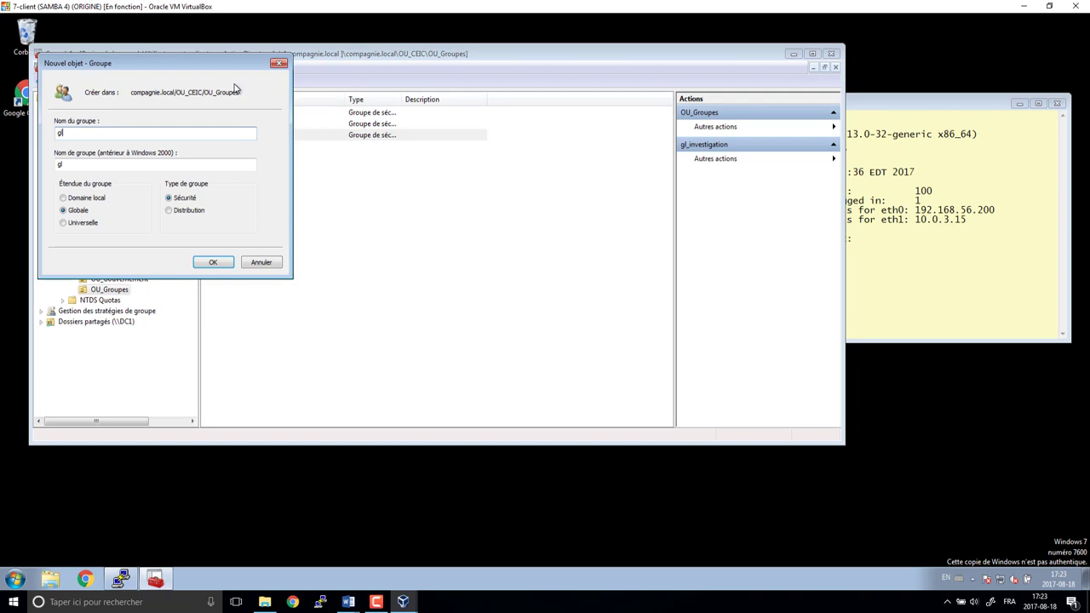
pyautogui.write('_procure')
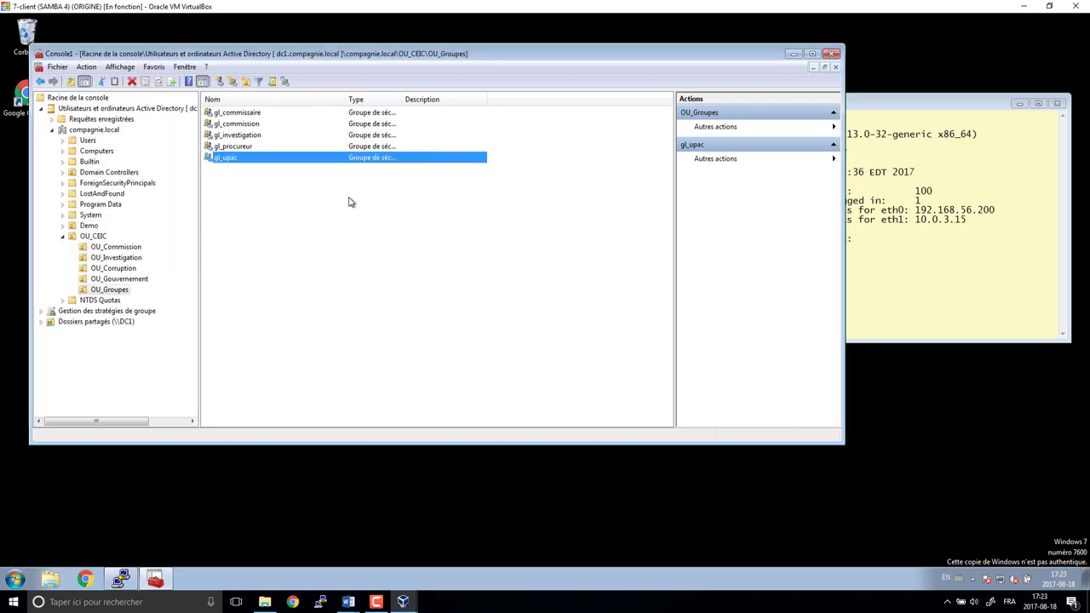
pyautogui.write('co')
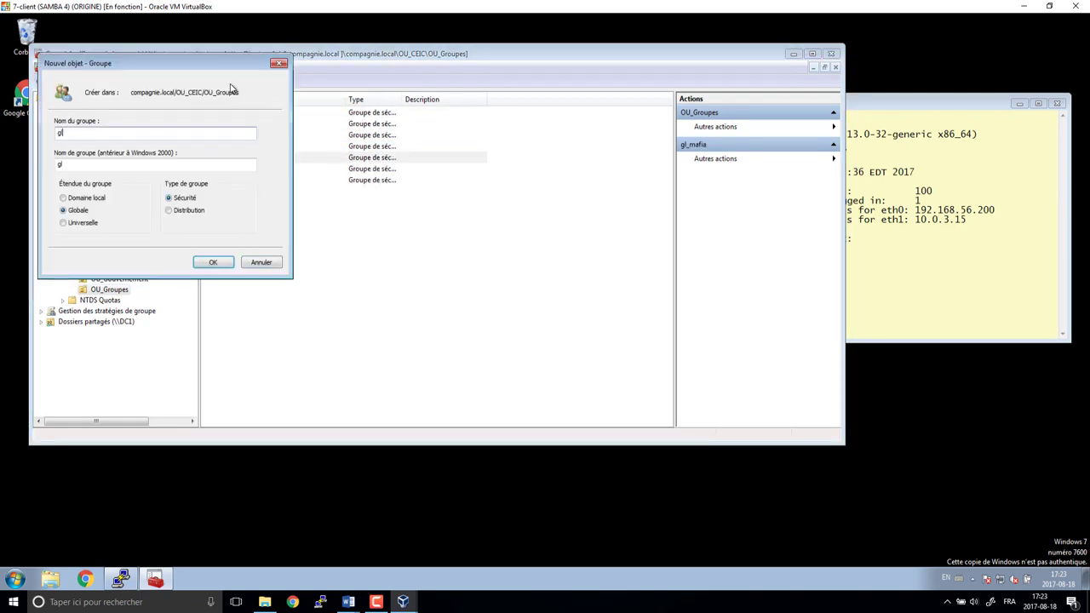
pyautogui.write('l_entrepreneur')
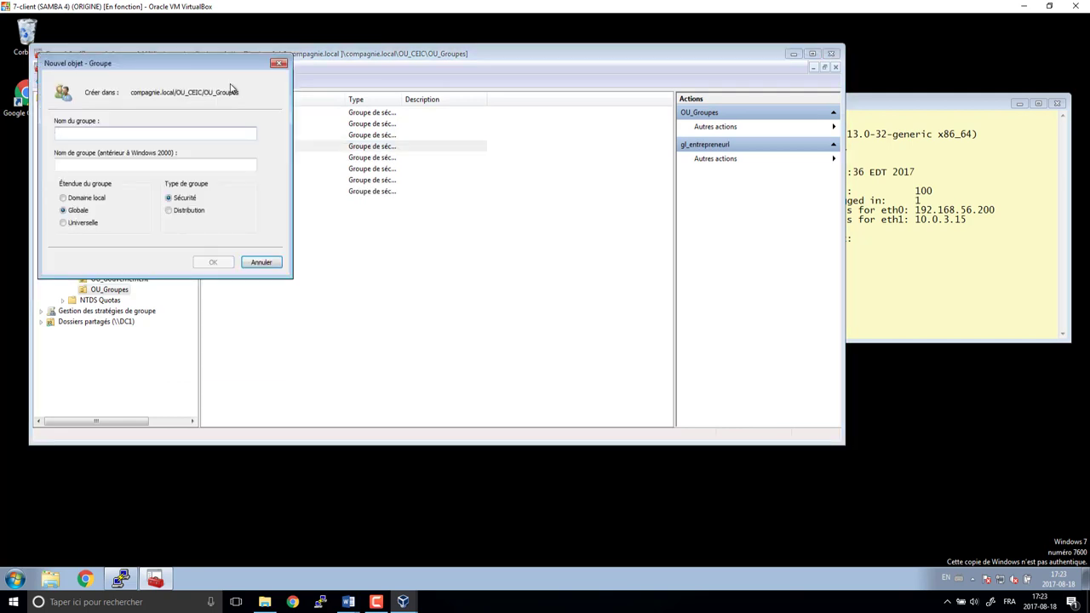
pyautogui.write('temoin')
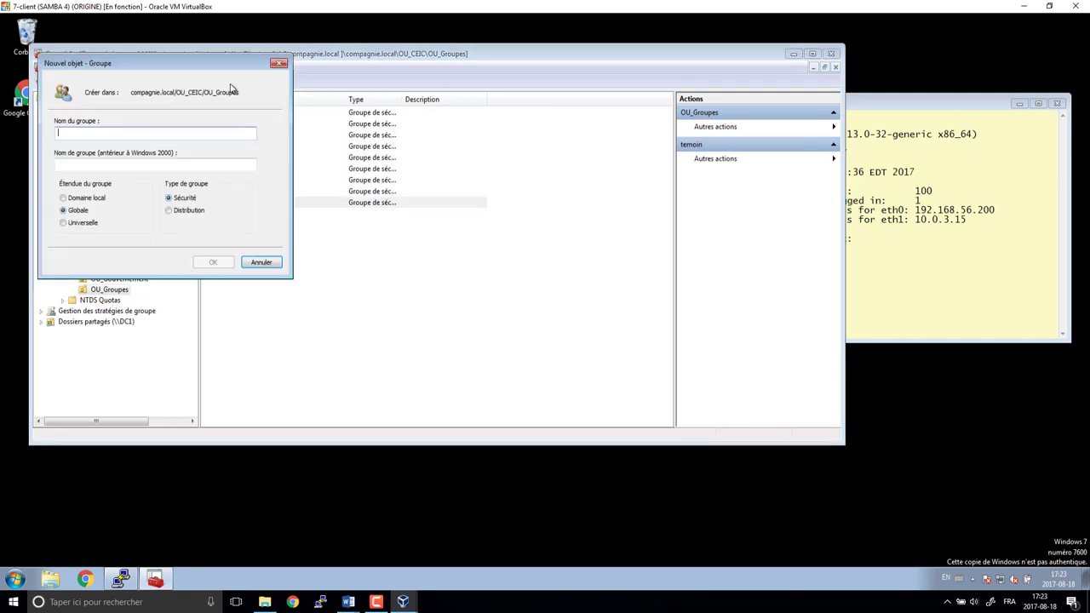
pyautogui.write('gl_gouver')
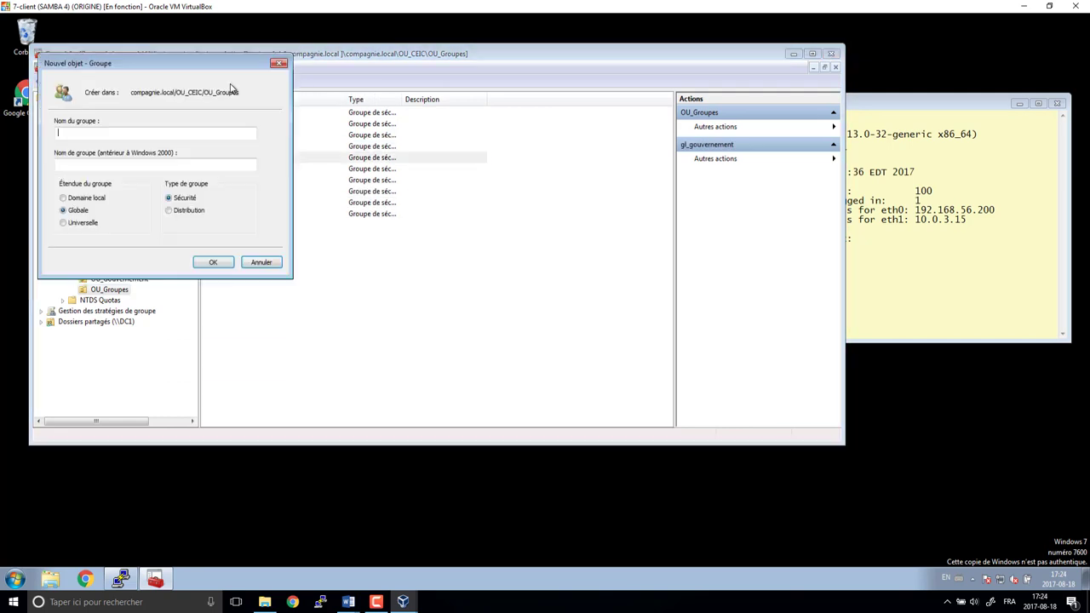
pyautogui.write('gl_travauxpublics')
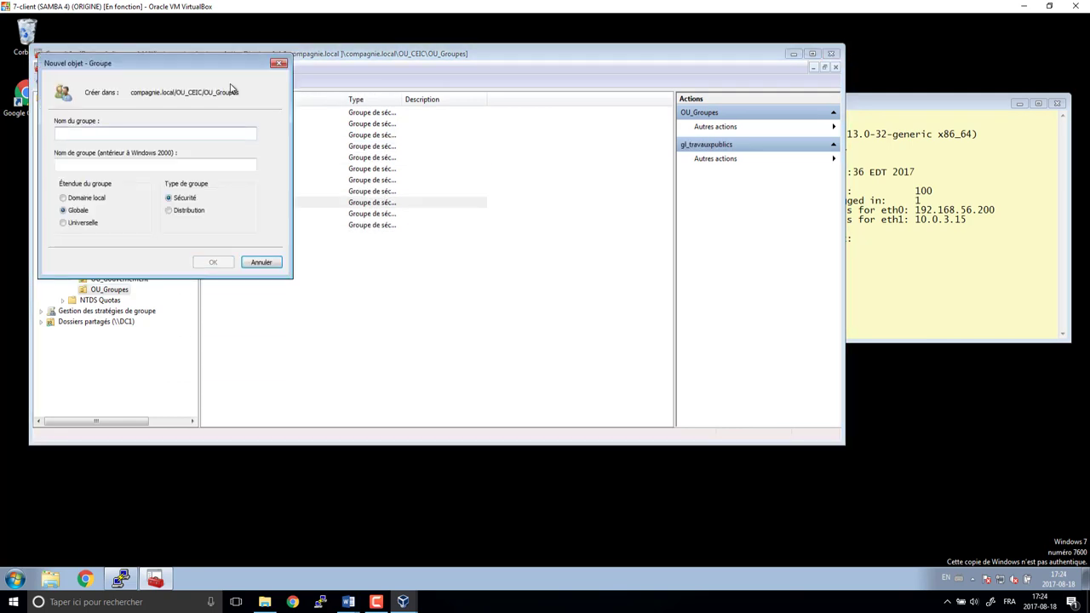
pyautogui.write('fondsp')
pyautogui.press('BackSpace')
pyautogui.write('_pub')
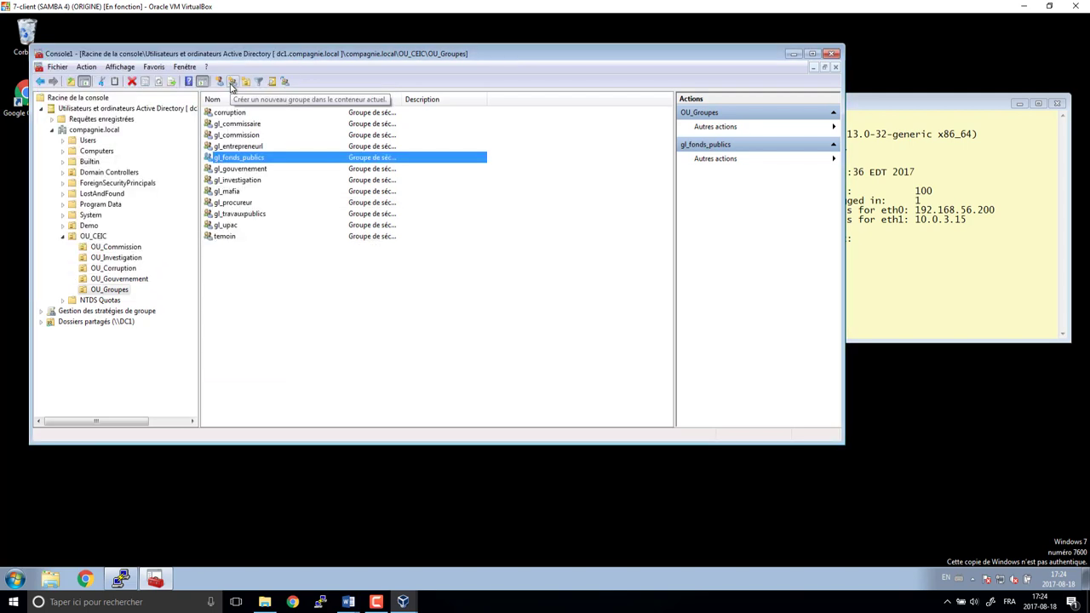
pyautogui.rightClick(240, 156)
pyautogui.press('Escape')
# - Create the global security group gl_presidentcdt in OU_Groupes
pyautogui.click(349, 603)
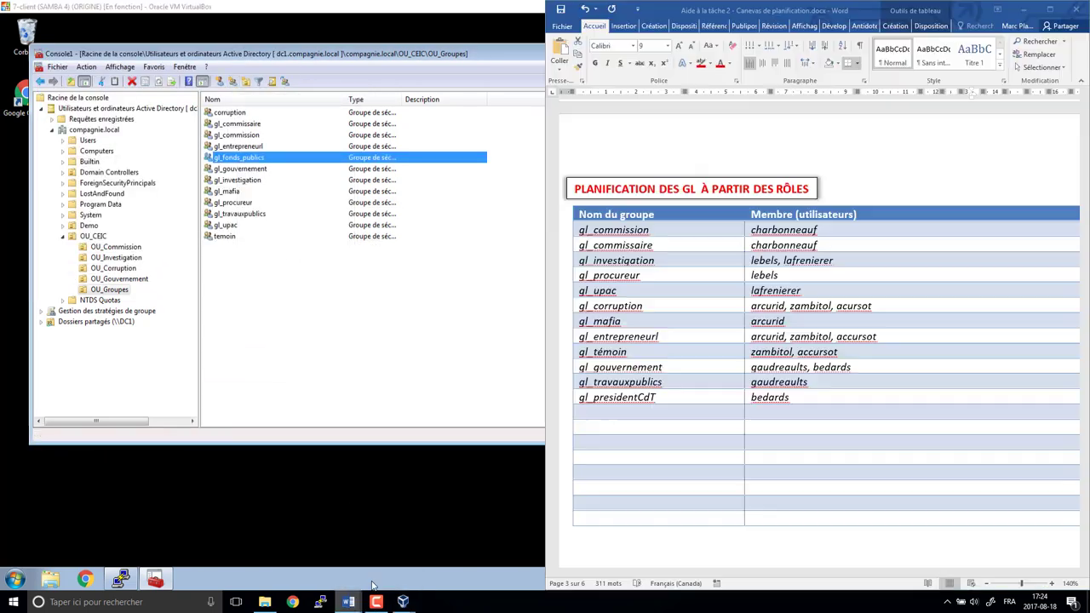
pyautogui.rightClick(256, 157)
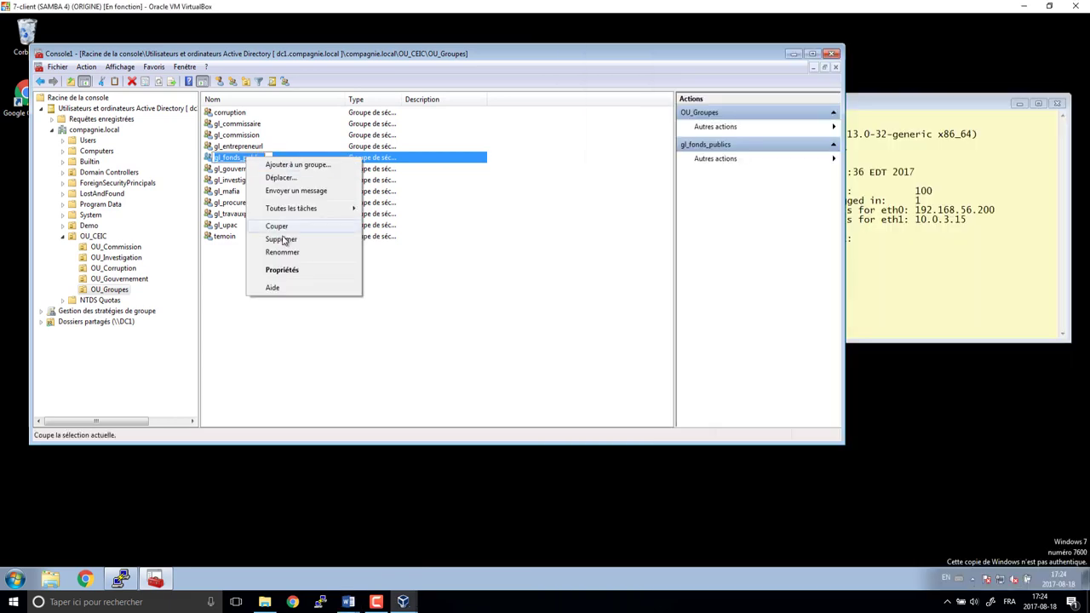
pyautogui.press('Escape')
pyautogui.click(232, 81)
pyautogui.write('gl_presidentcdt')
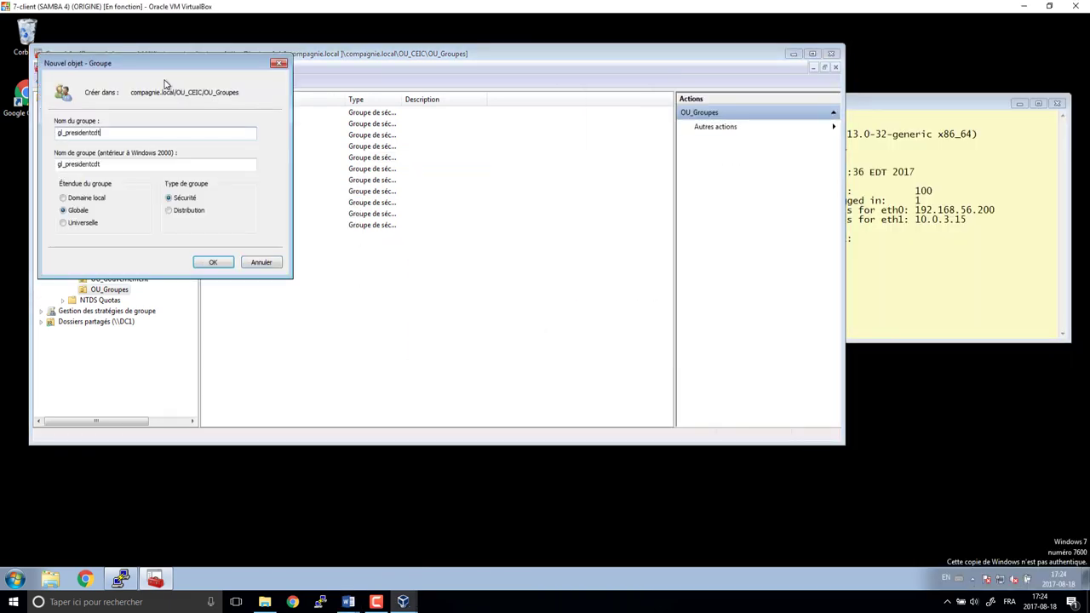
pyautogui.press('Return')
# - Rename the temoin and corruption groups to gl_temoin and gl_corruption
pyautogui.rightClick(231, 237)
pyautogui.click(269, 336)
pyautogui.press('Home')
pyautogui.write('gl_')
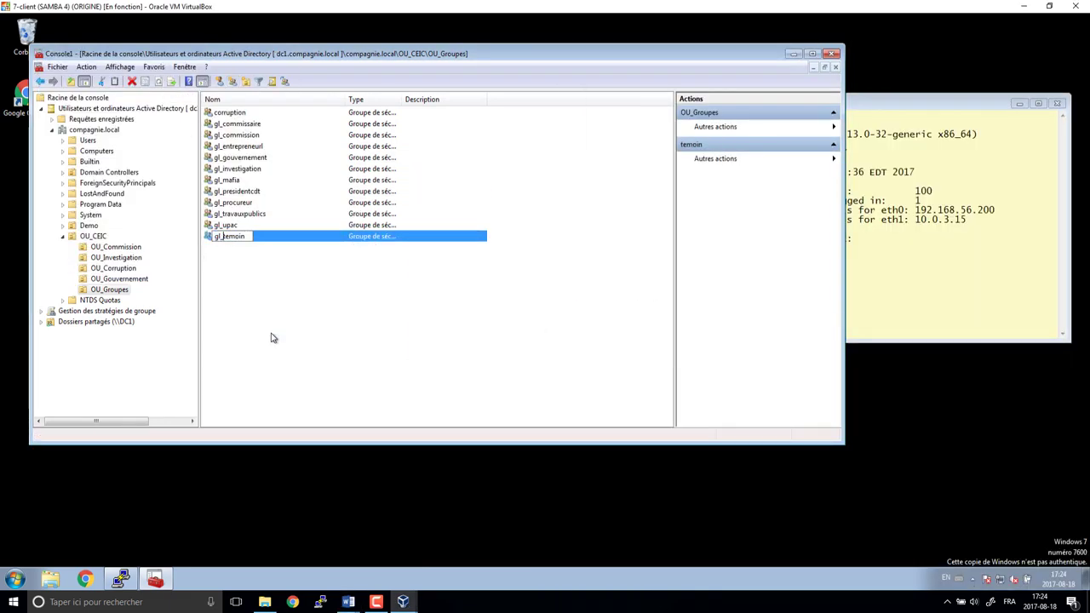
pyautogui.press('Return')
pyautogui.press('Return')
pyautogui.click(348, 603)
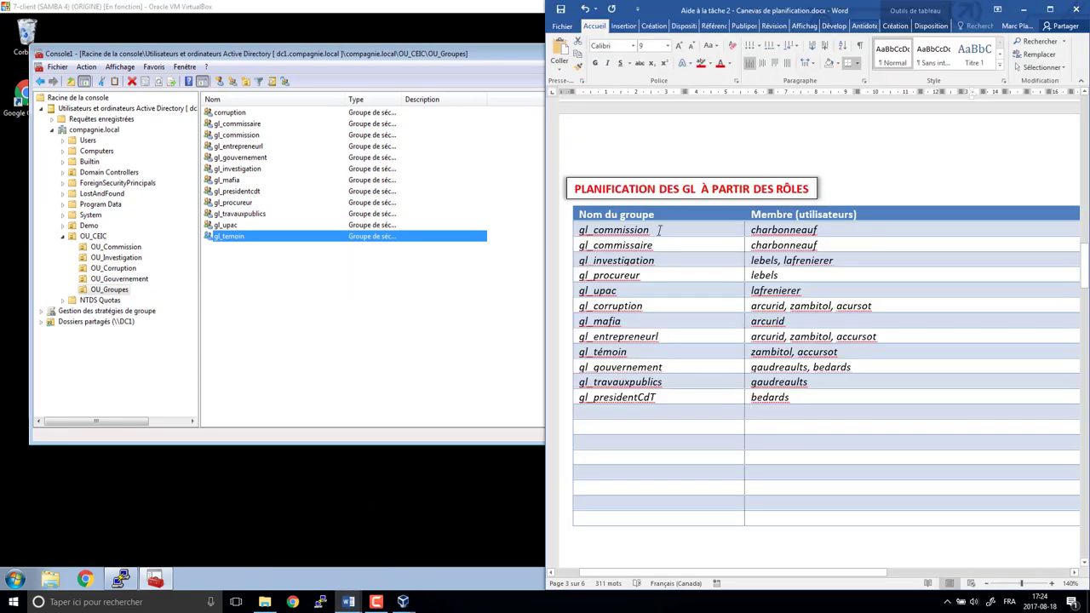
pyautogui.rightClick(242, 113)
pyautogui.click(264, 207)
pyautogui.press('Home')
pyautogui.write('gl_')
pyautogui.press('Return')
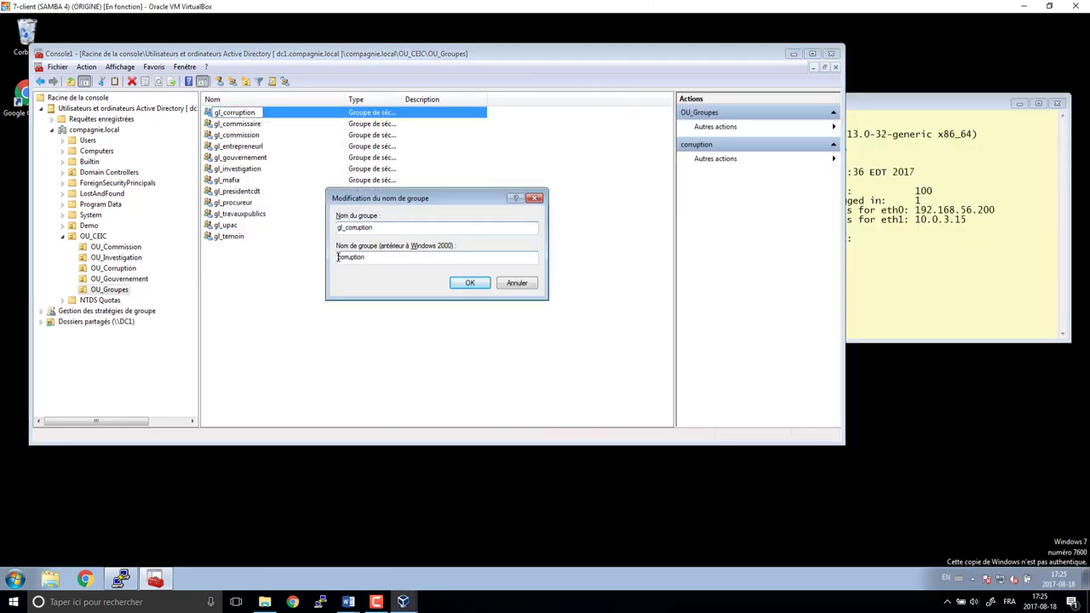
pyautogui.click(469, 283)
# - Widen the Type column to show 'Groupe de sécurité - Global', then view OU_Commission
pyautogui.click(348, 602)
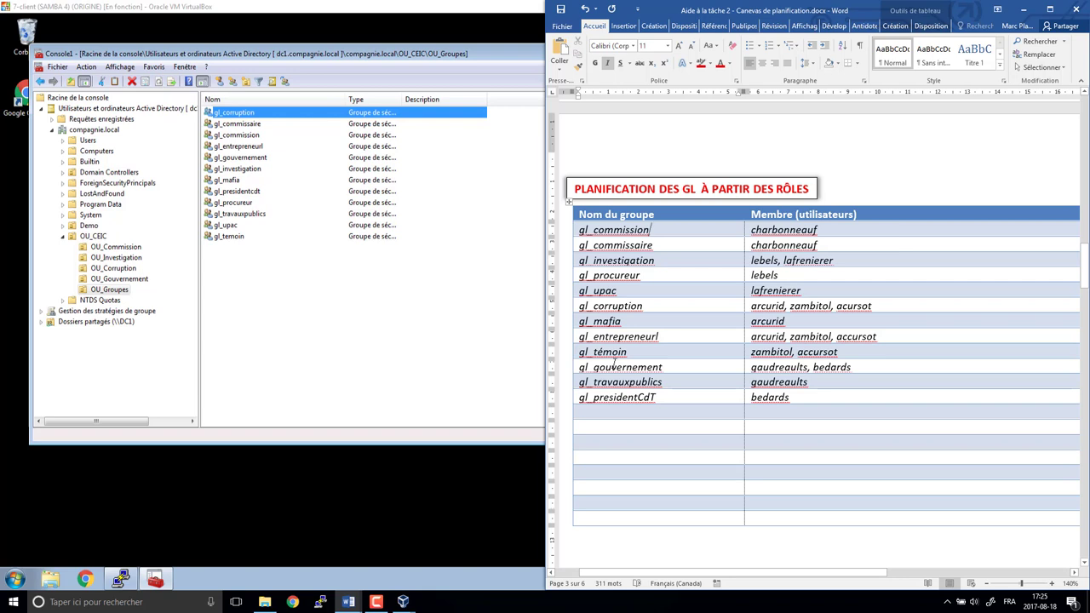
pyautogui.click(514, 338)
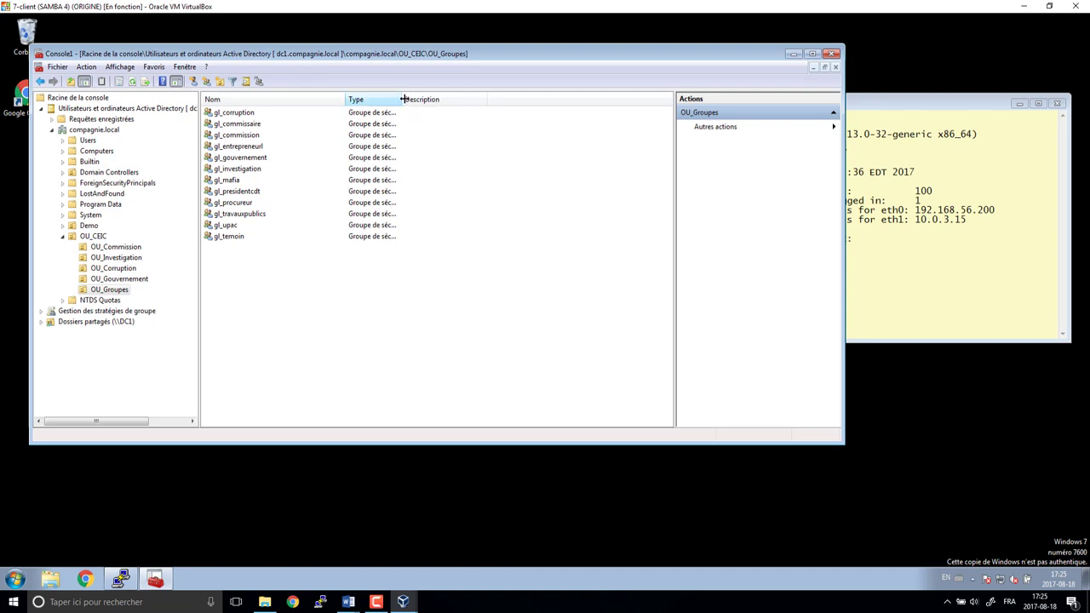
pyautogui.moveTo(402, 99); pyautogui.dragTo(525, 101)
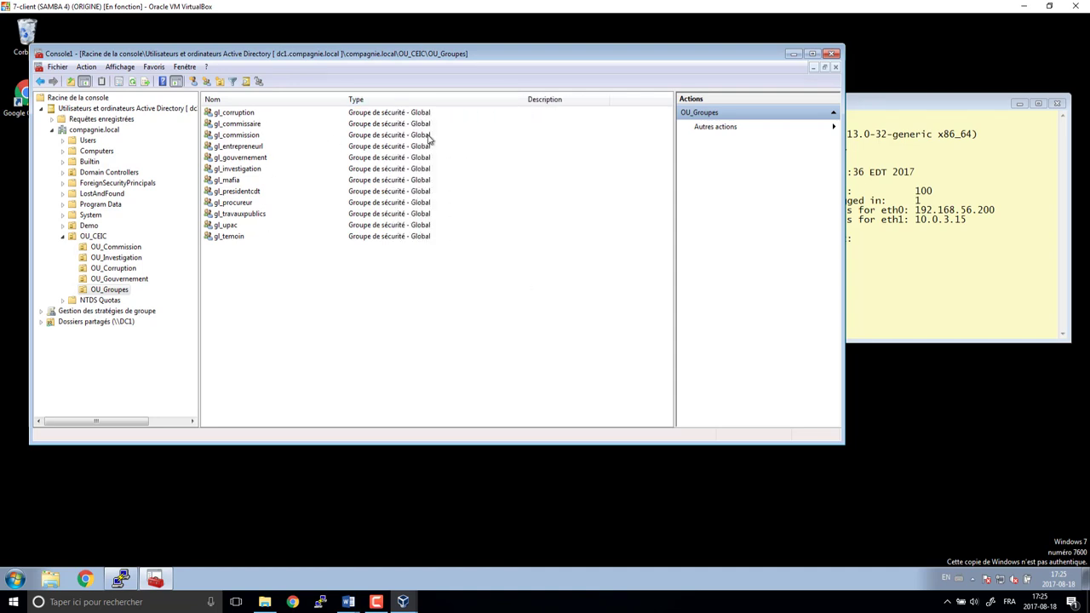
pyautogui.click(431, 238)
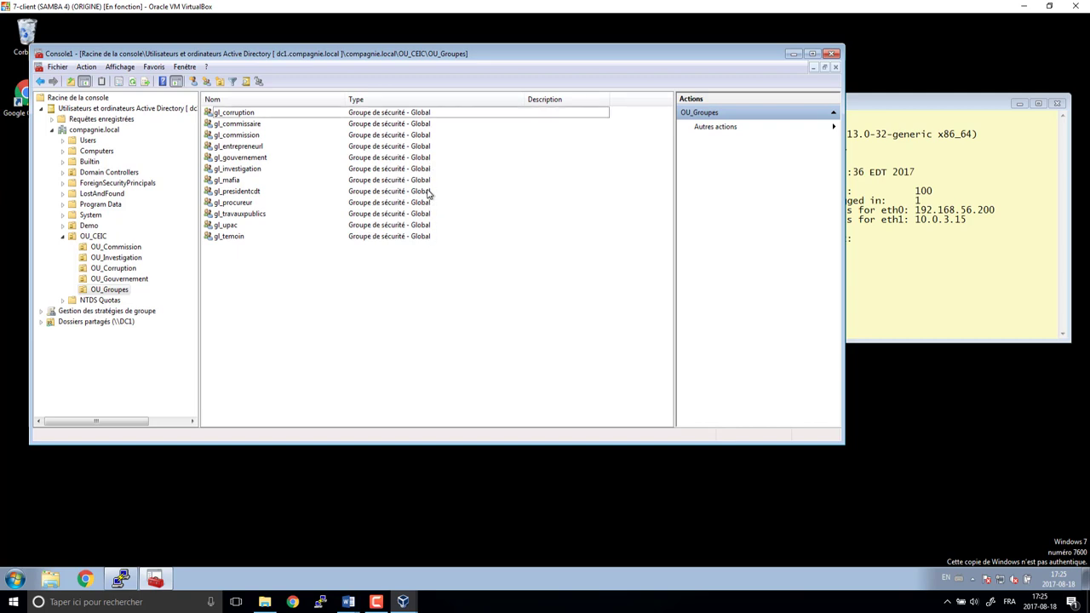
pyautogui.click(426, 149)
pyautogui.click(119, 247)
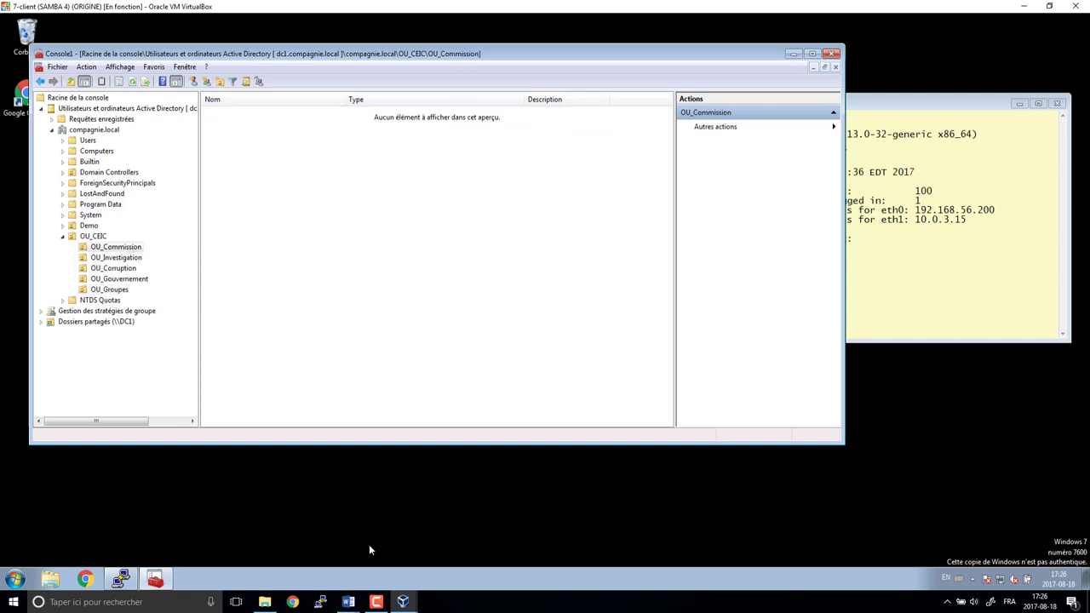
# - Scroll Word's Planification des utilisateurs table to its Notes column, then return to the console
pyautogui.moveTo(349, 601)
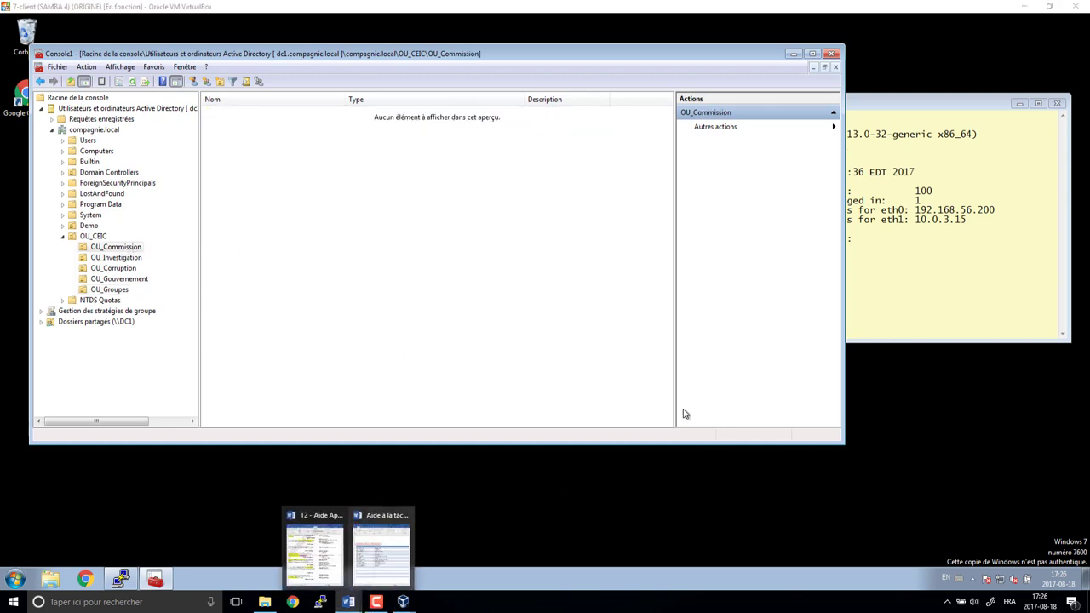
pyautogui.click(381, 554)
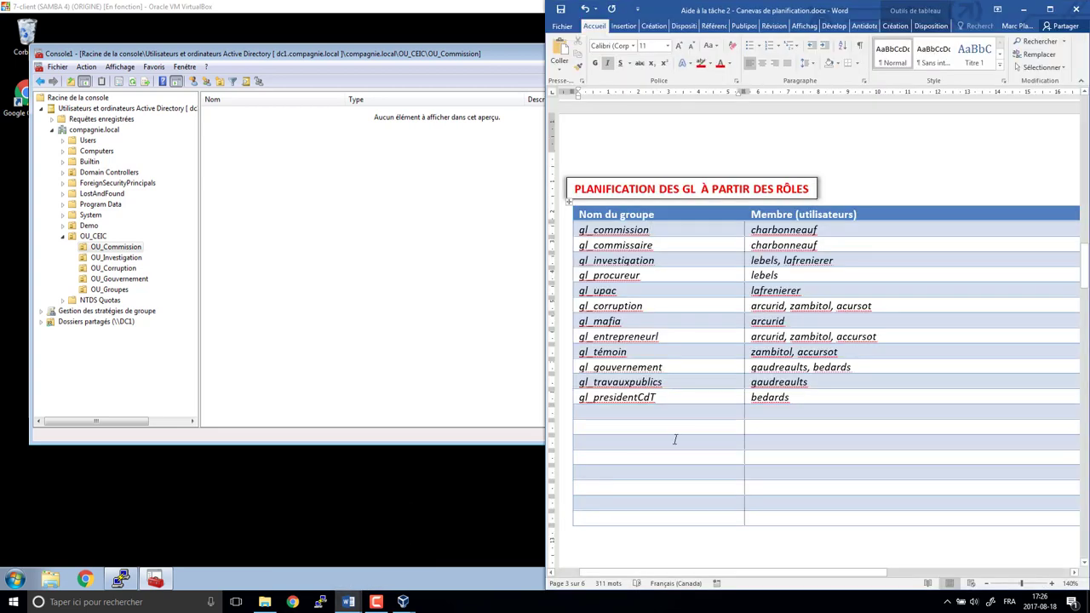
pyautogui.moveTo(828, 230); pyautogui.dragTo(756, 388)
pyautogui.scroll(3, 756, 389)
pyautogui.scroll(10, 756, 389)
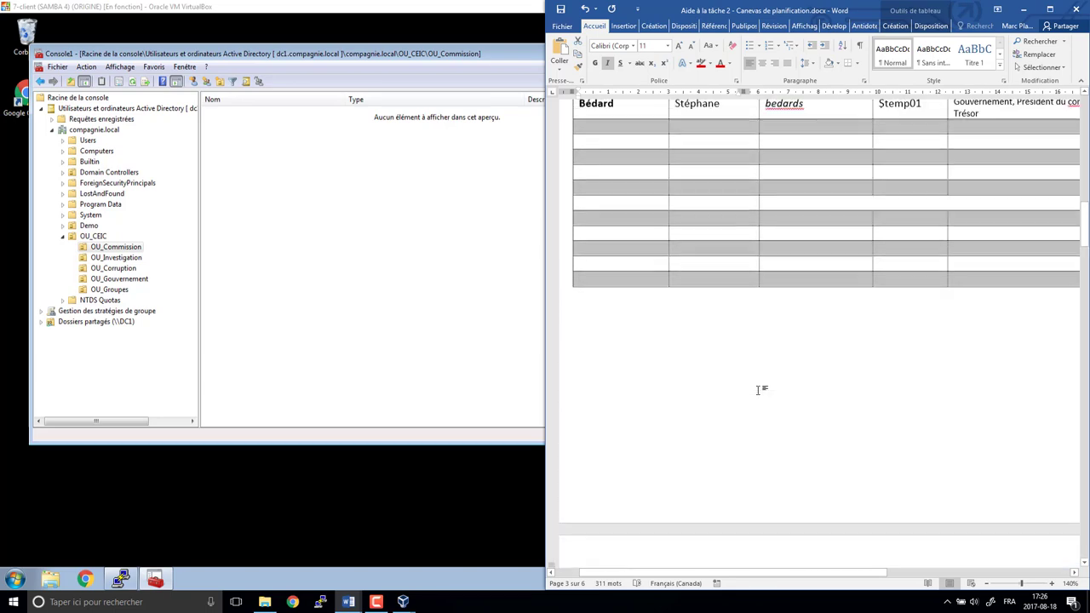
pyautogui.scroll(-1, 757, 388)
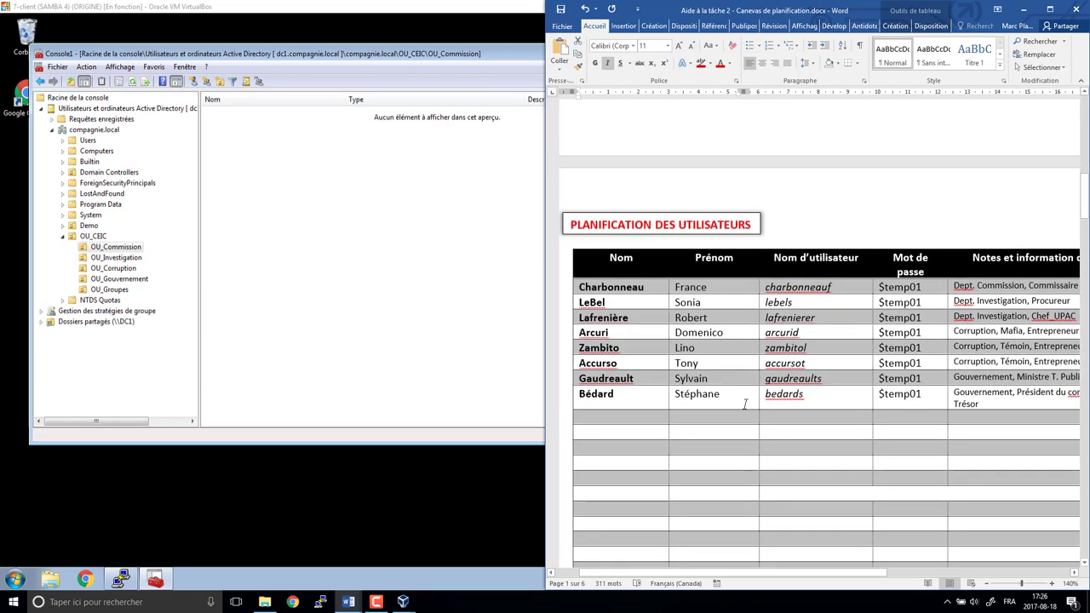
pyautogui.moveTo(751, 576); pyautogui.dragTo(794, 576)
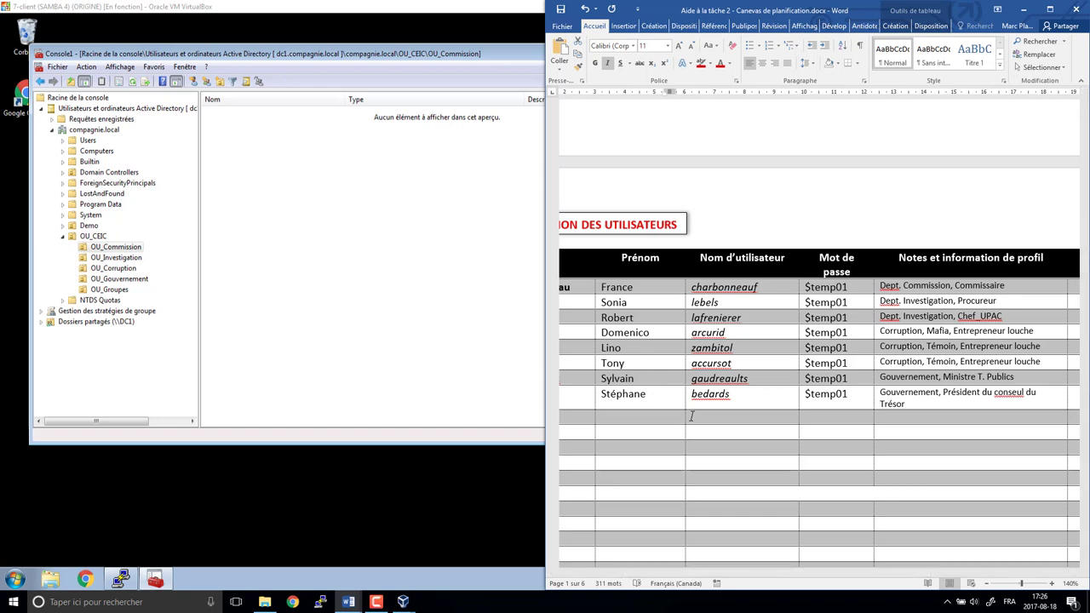
pyautogui.click(123, 247)
pyautogui.rightClick(234, 131)
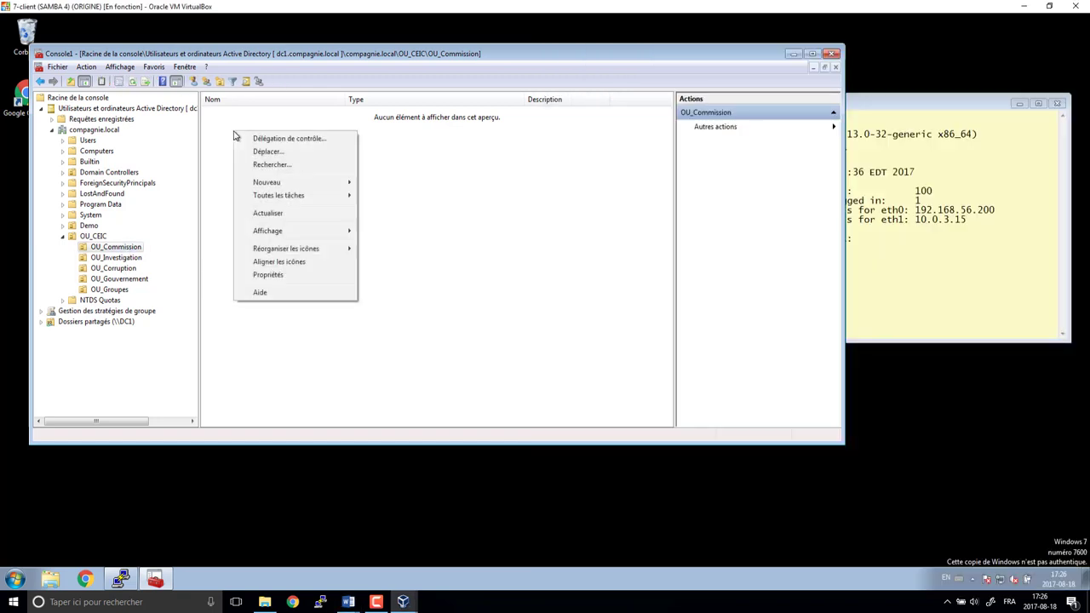
# - Create the first OU_Commission user with names, logon name and a password without forced change
pyautogui.click(205, 96)
pyautogui.click(219, 81)
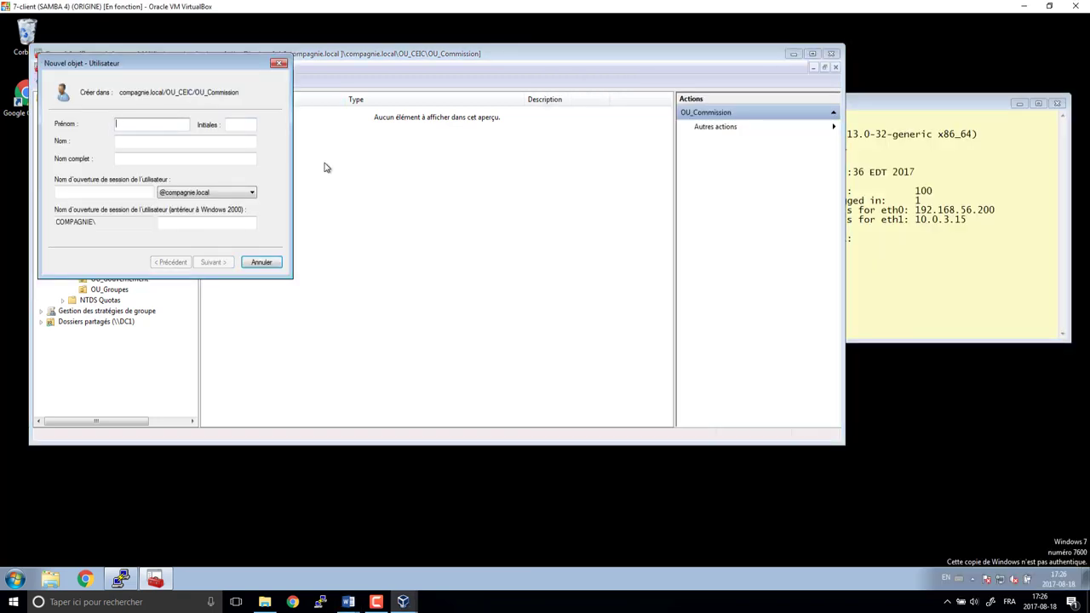
pyautogui.press('Tab')
pyautogui.press('Tab')
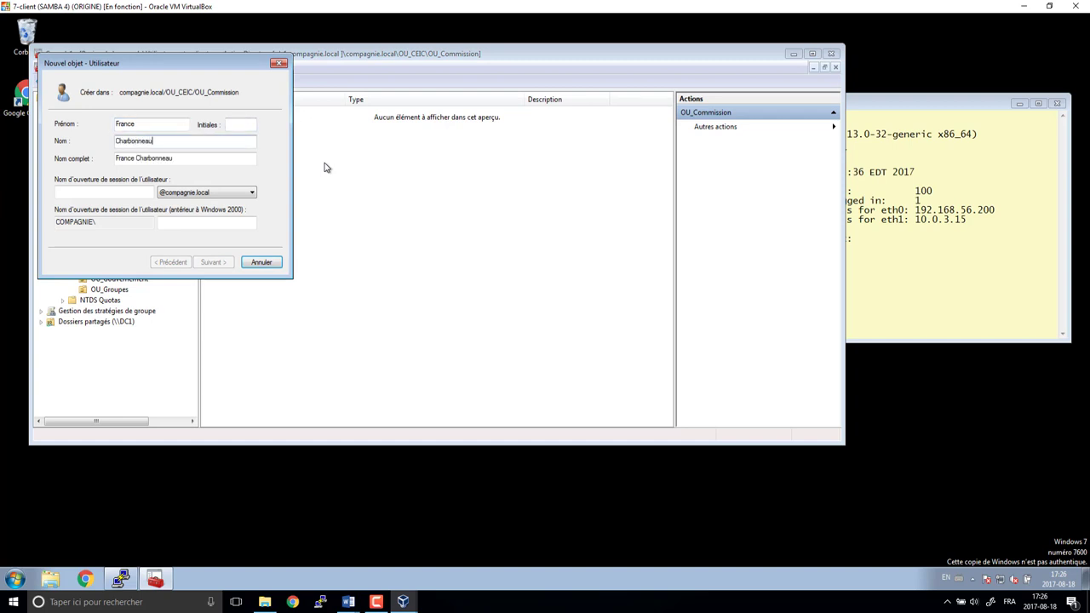
pyautogui.click(143, 190)
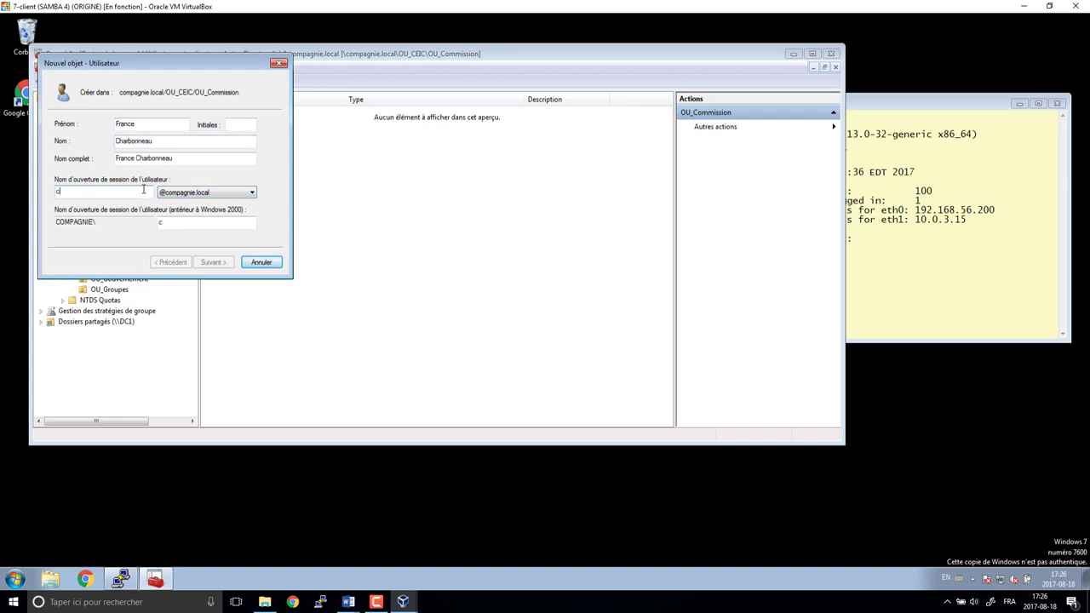
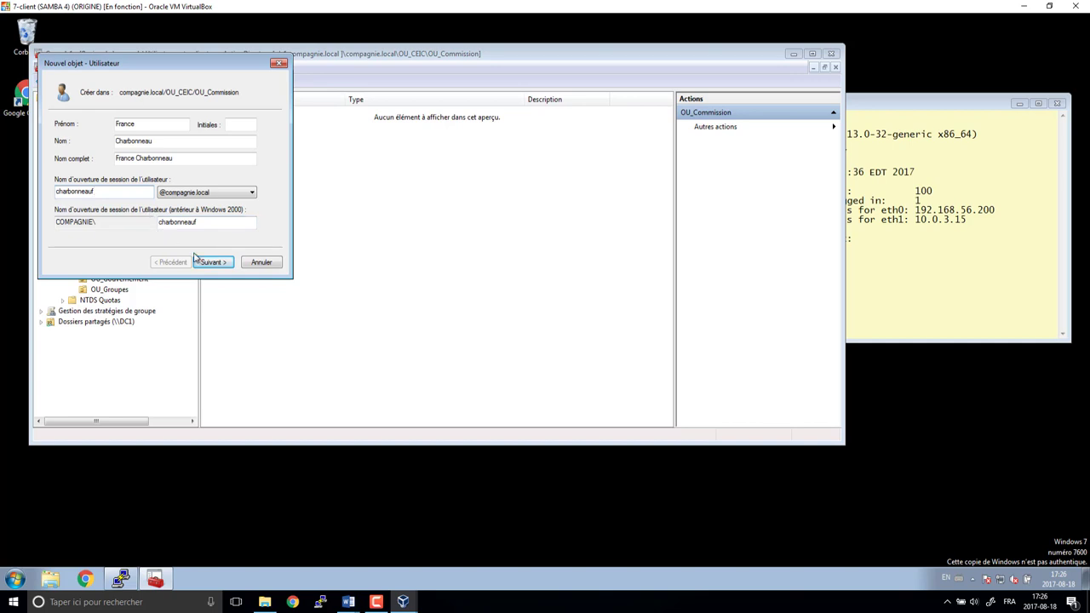
pyautogui.click(221, 264)
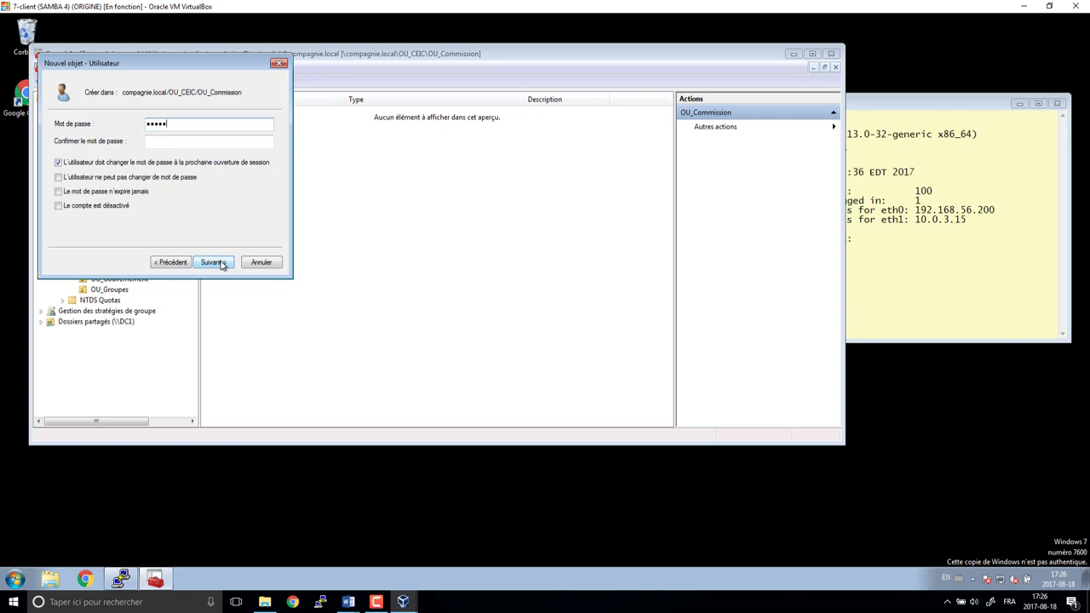
pyautogui.press('Tab')
pyautogui.press('Tab')
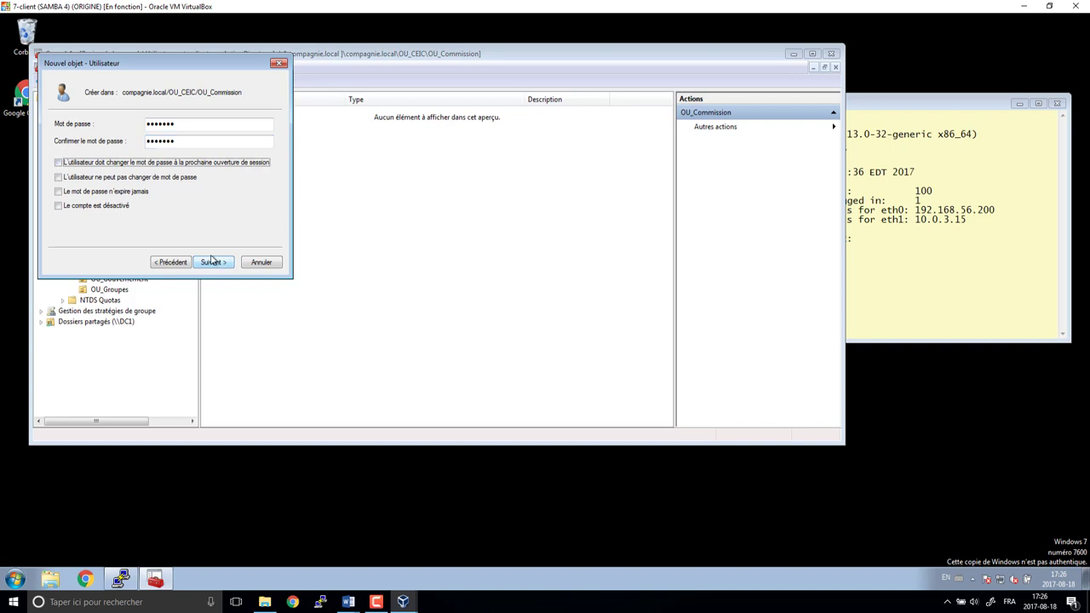
pyautogui.click(213, 266)
pyautogui.click(213, 264)
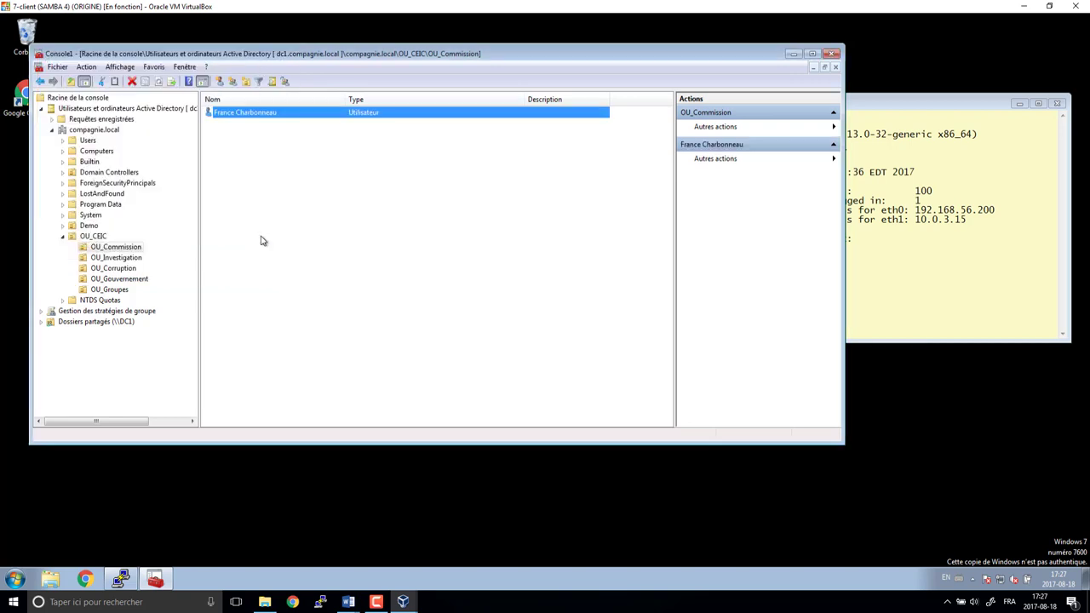
# - Enter title Commissaire, department Commission and company CEIC on the user's Organisation tab
pyautogui.rightClick(262, 116)
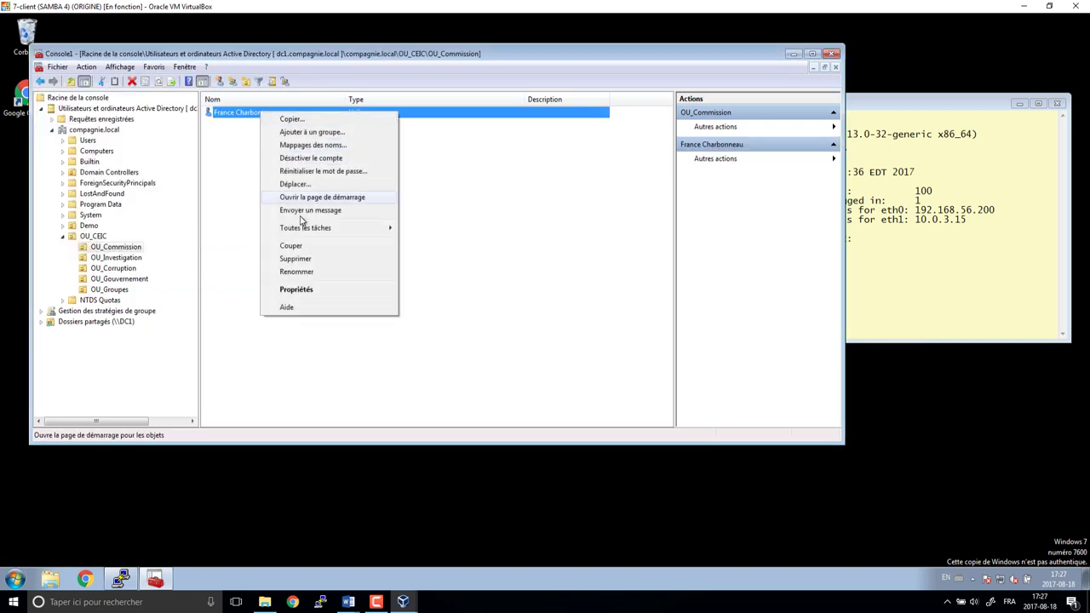
pyautogui.click(296, 291)
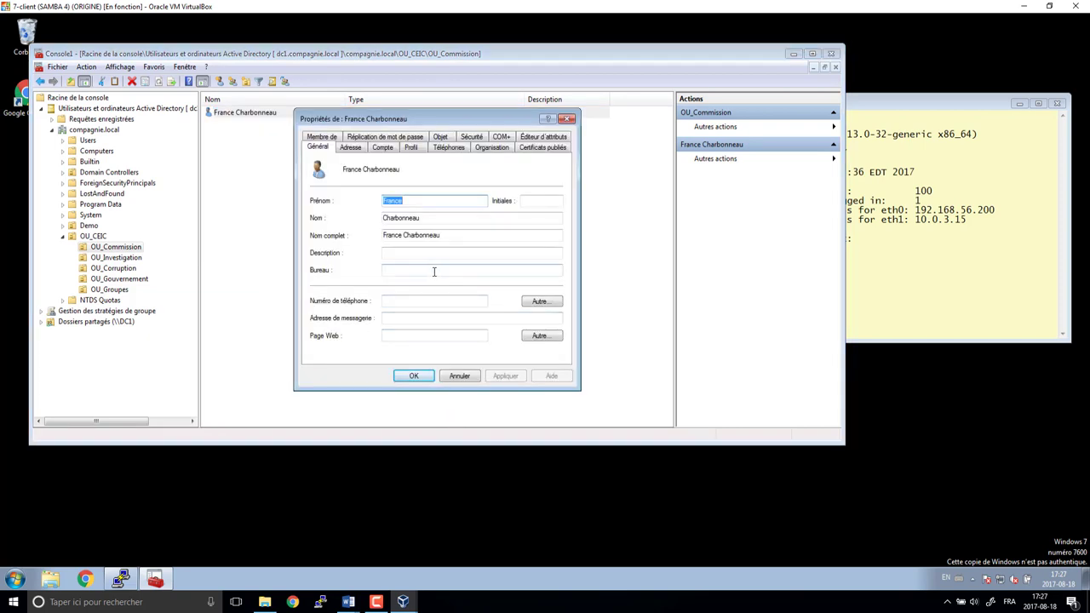
pyautogui.click(492, 148)
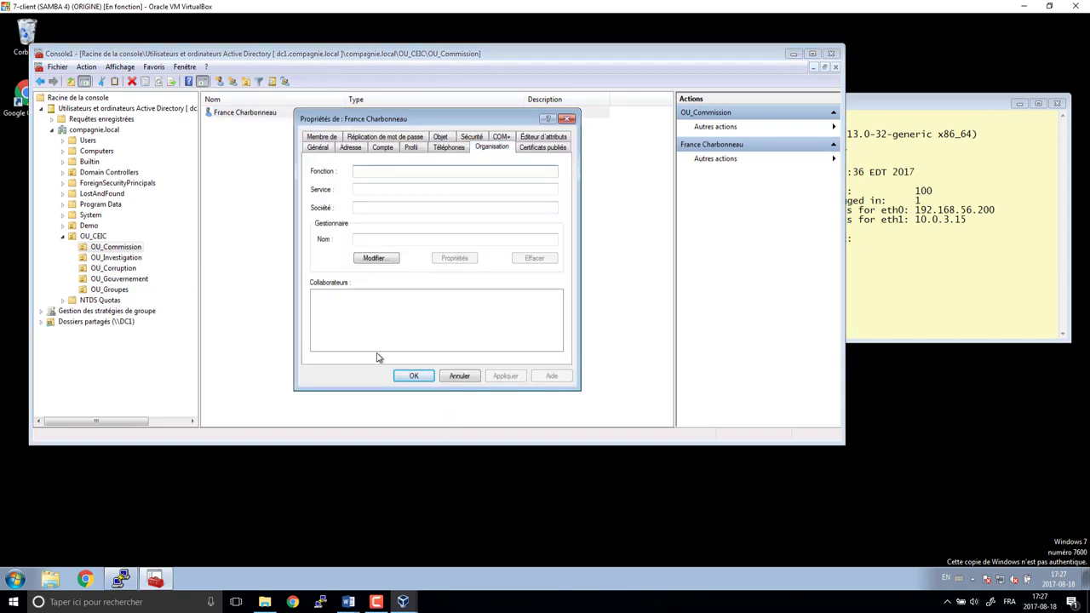
pyautogui.write('Commissaire')
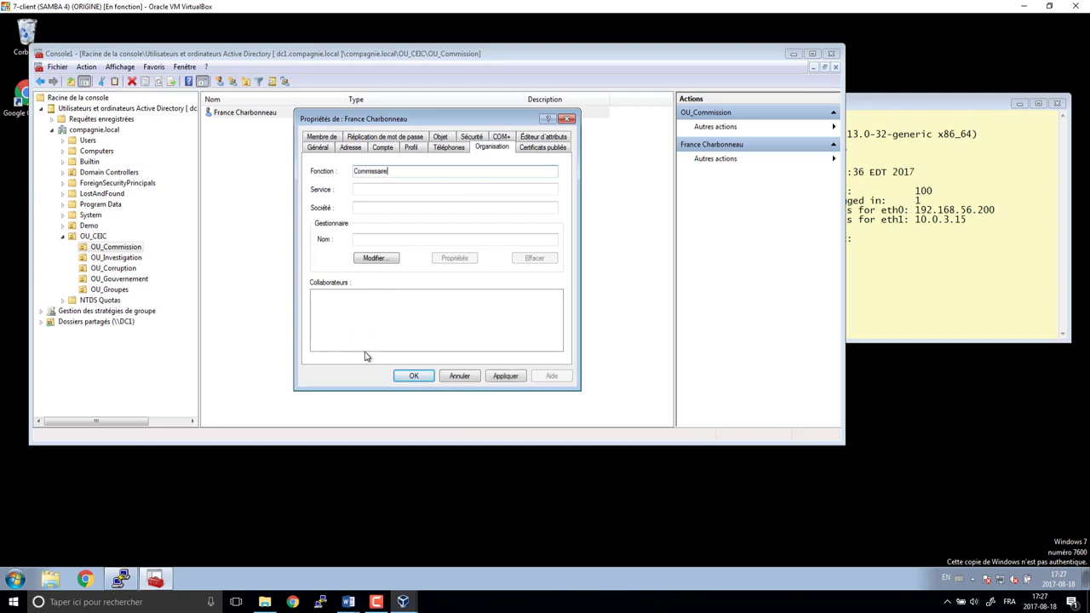
pyautogui.press('Tab')
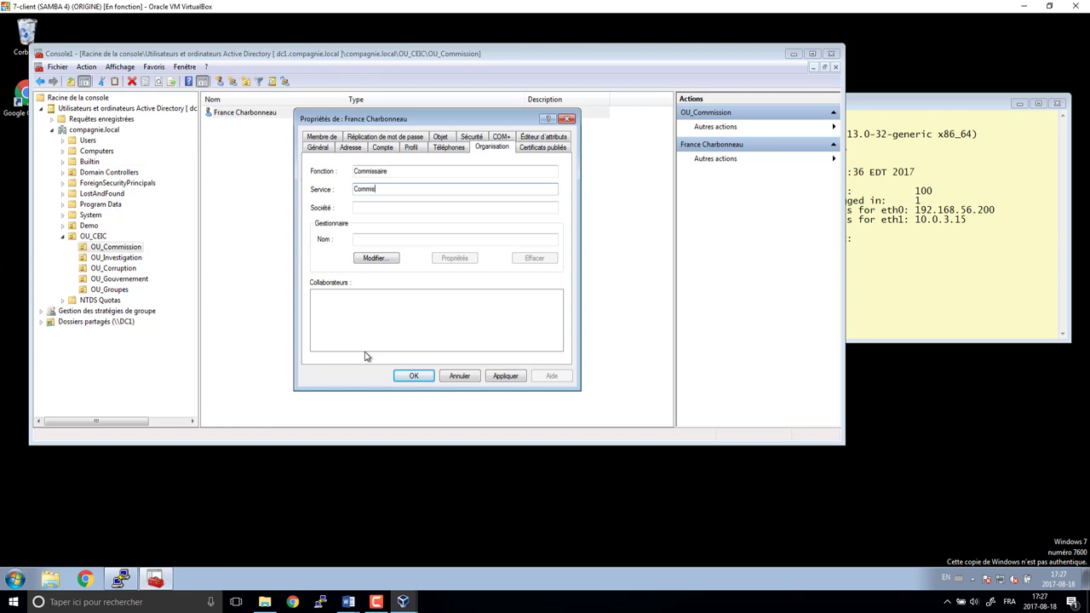
pyautogui.write('n')
pyautogui.press('Tab')
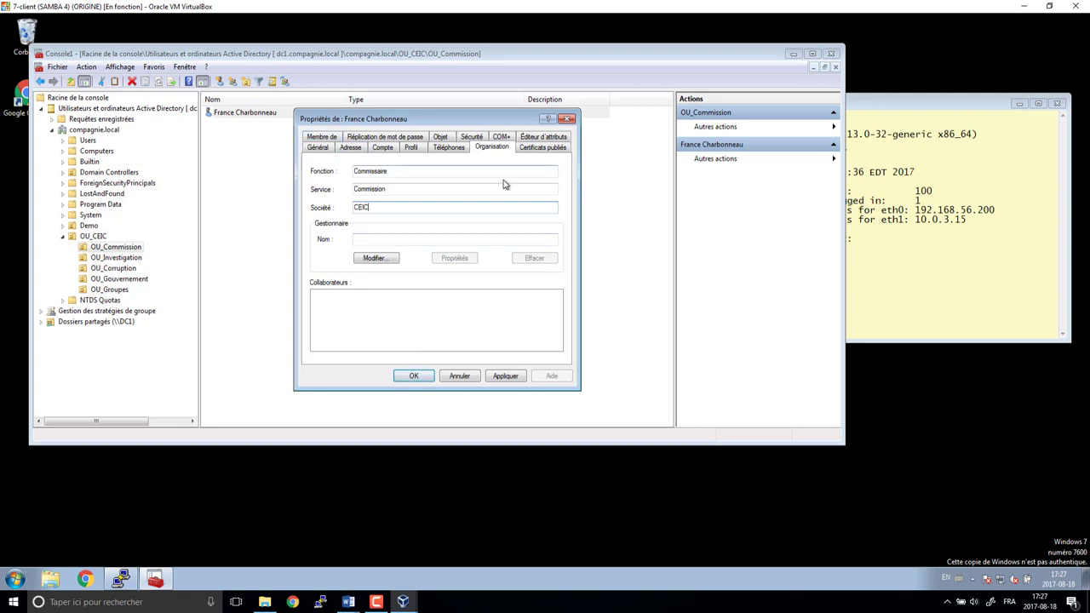
# - Go to the user's Address tab and start entering the city
pyautogui.click(352, 149)
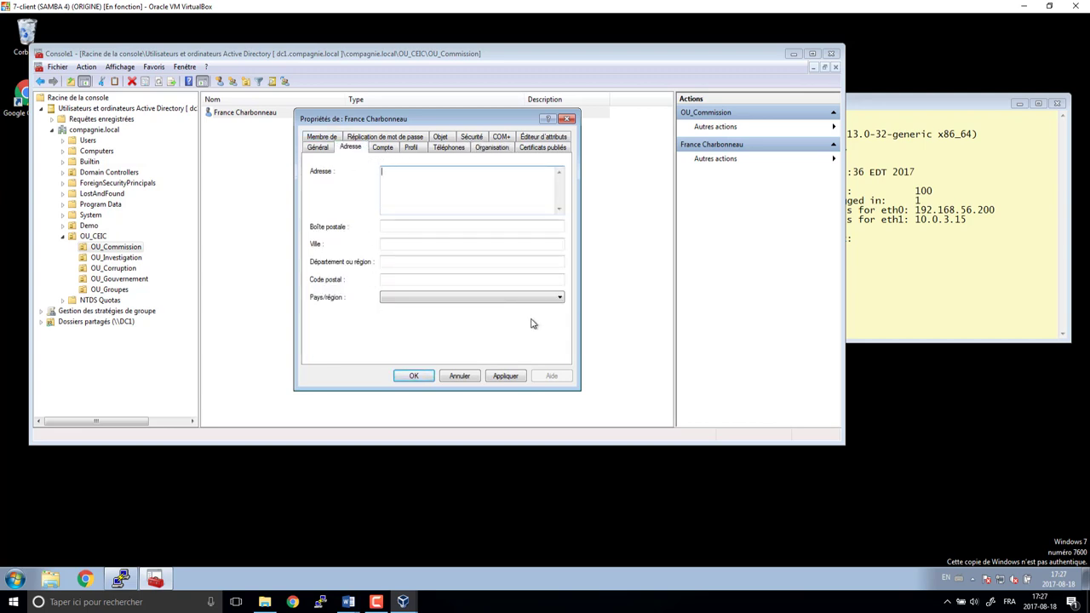
pyautogui.click(318, 150)
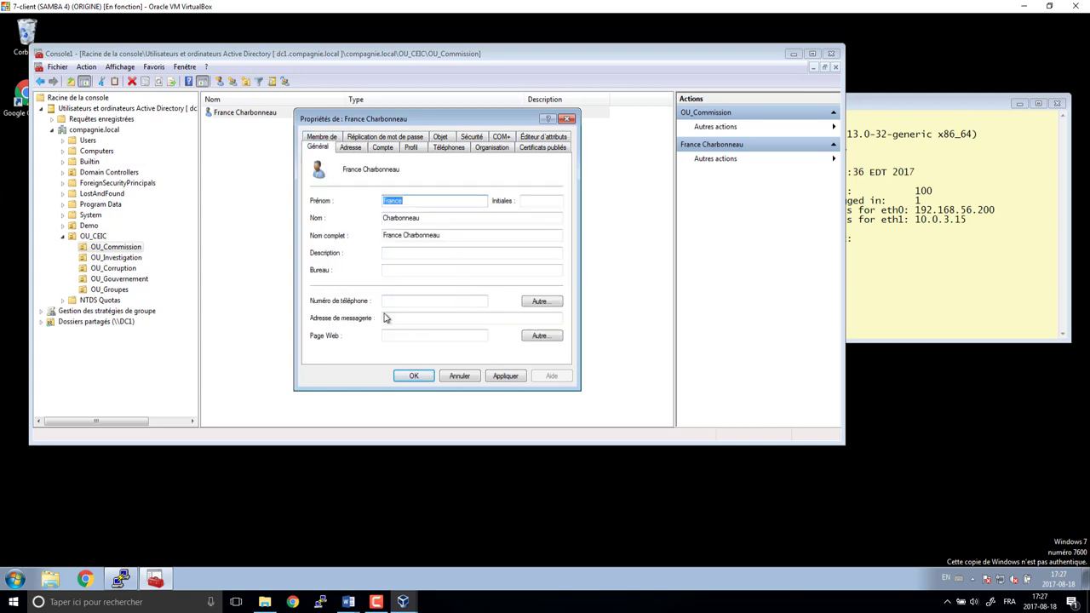
pyautogui.click(345, 146)
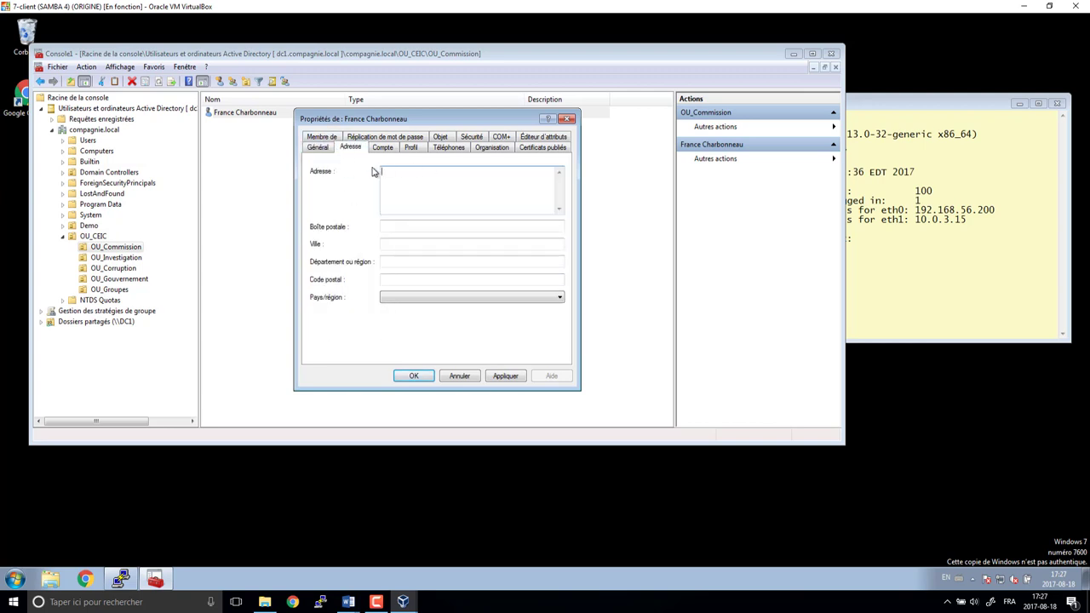
pyautogui.click(382, 244)
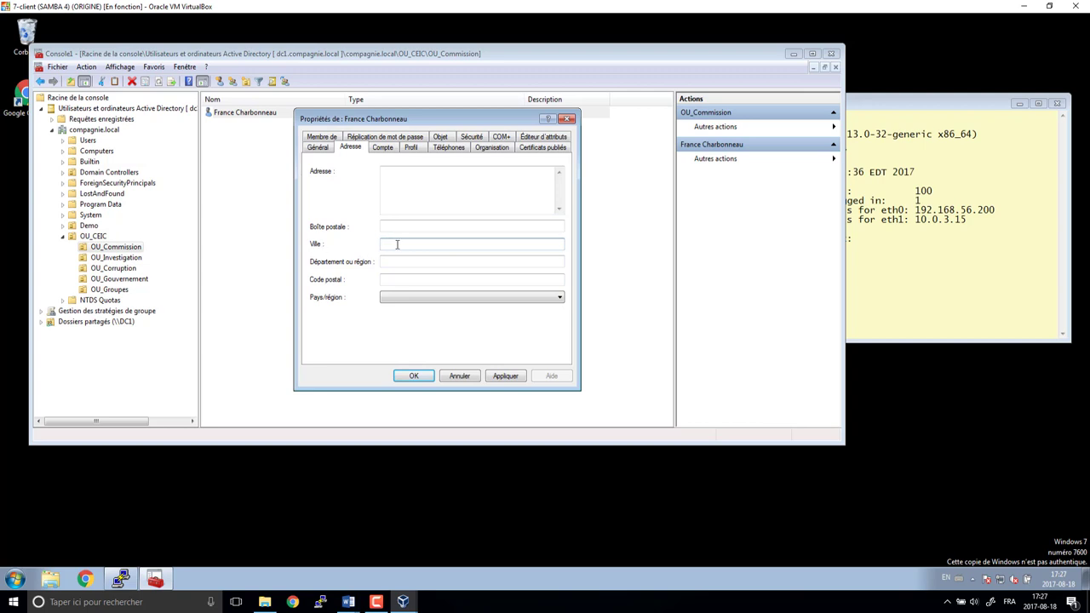
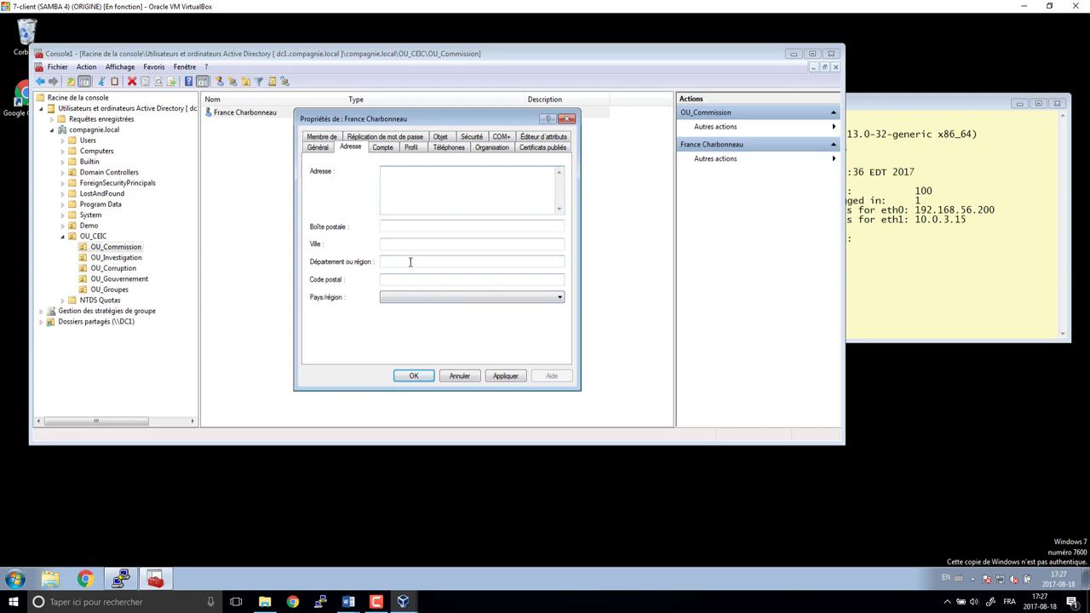
# - Close the user's properties and make the OU_Commission user a member of gl_commissaire and gl_commission
pyautogui.click(414, 376)
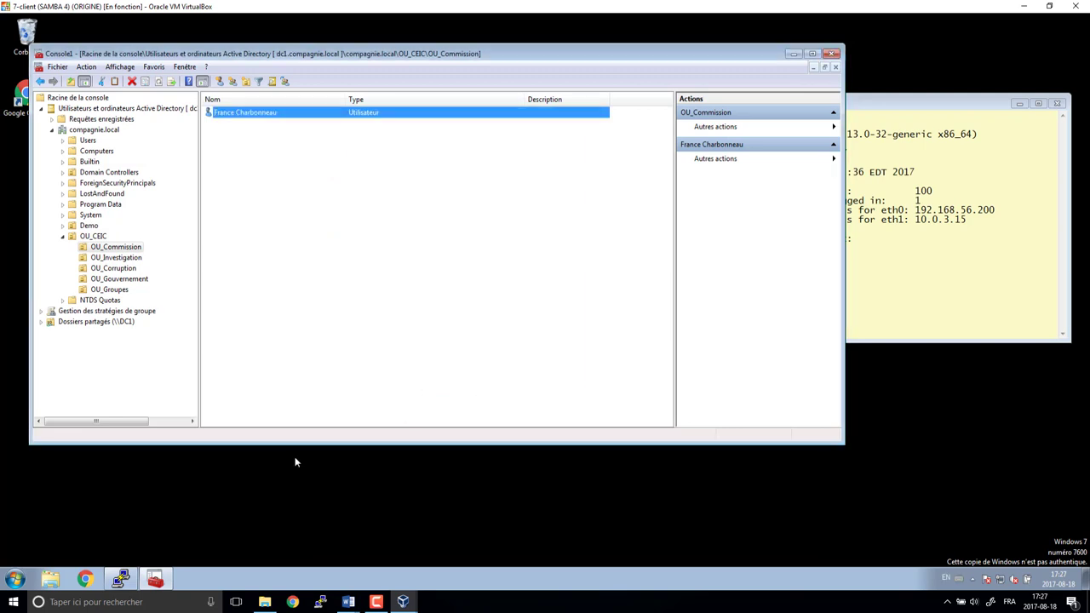
pyautogui.rightClick(275, 115)
pyautogui.click(307, 129)
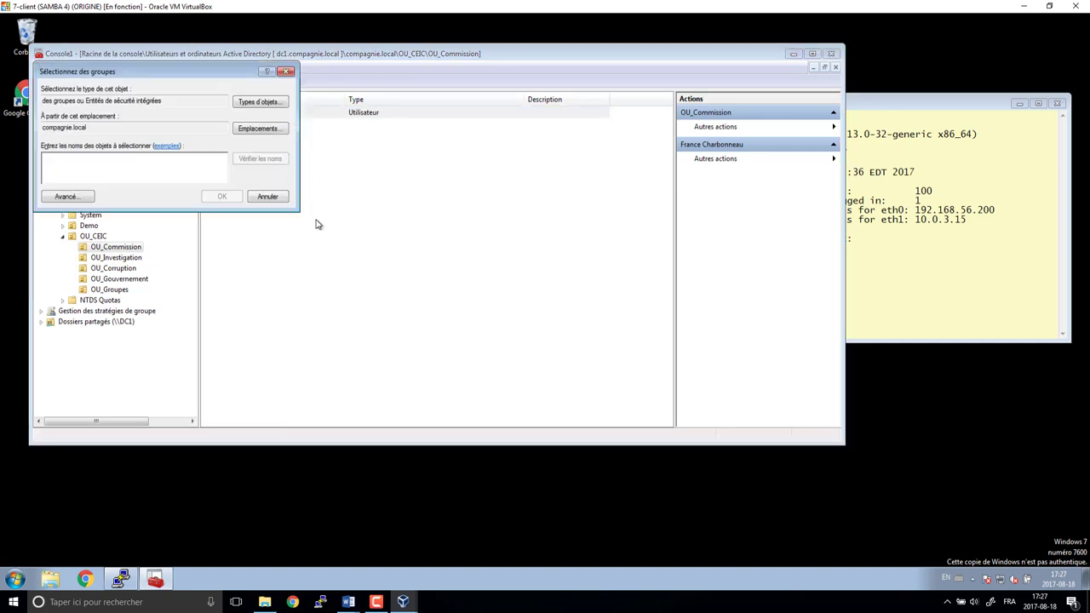
pyautogui.write('gl_')
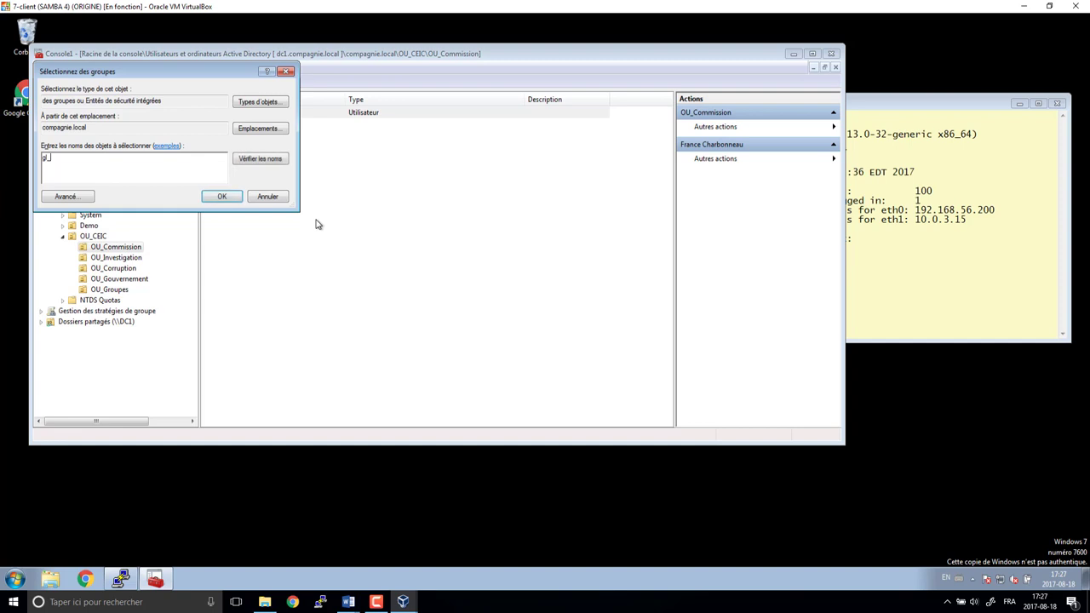
pyautogui.press('Return')
pyautogui.click(92, 163)
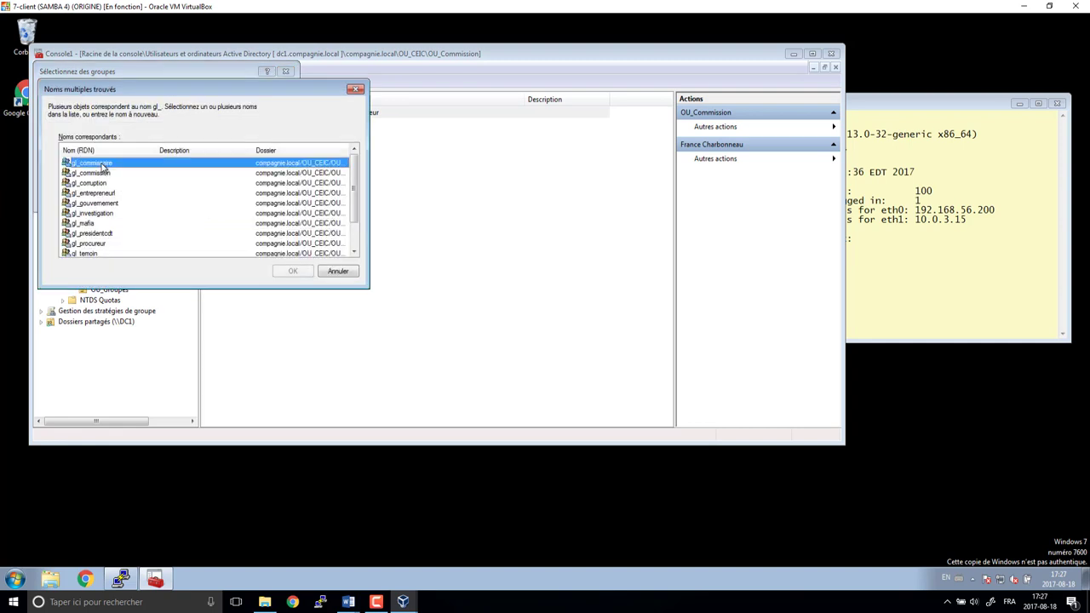
pyautogui.keyDown('ctrl'); pyautogui.click(92, 173); pyautogui.keyUp('ctrl')
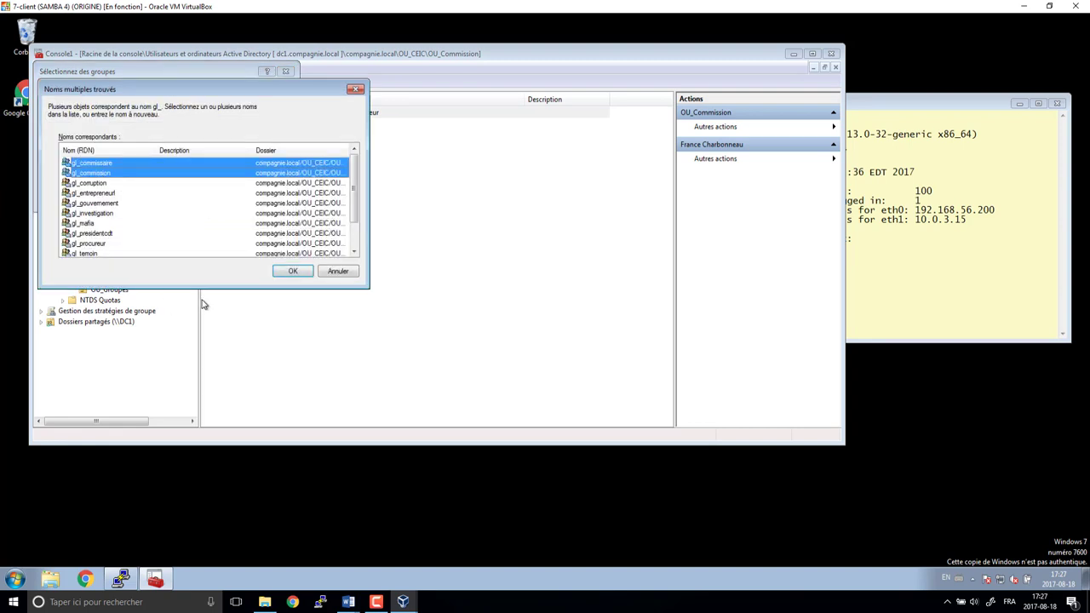
pyautogui.click(292, 271)
pyautogui.click(610, 340)
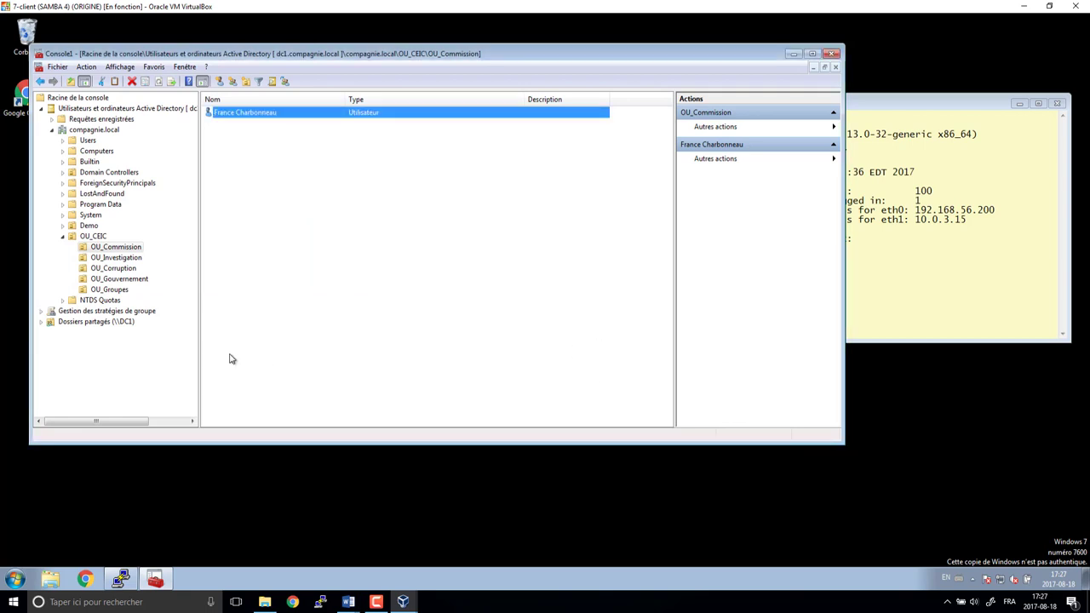
pyautogui.click(255, 218)
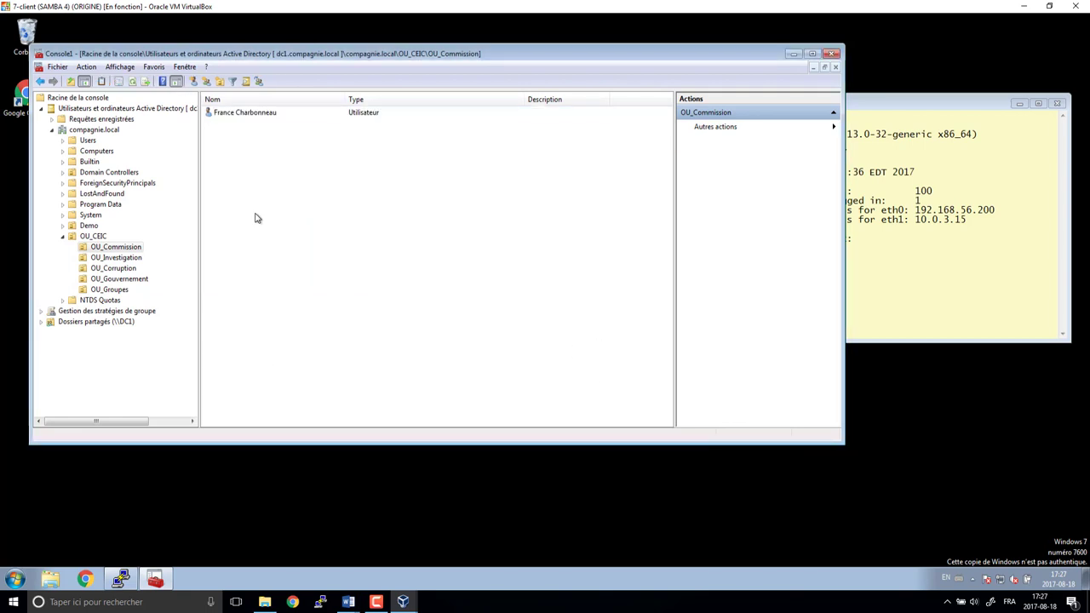
# - Create a new user in OU_Investigation with a last name, logon name and password
pyautogui.click(128, 258)
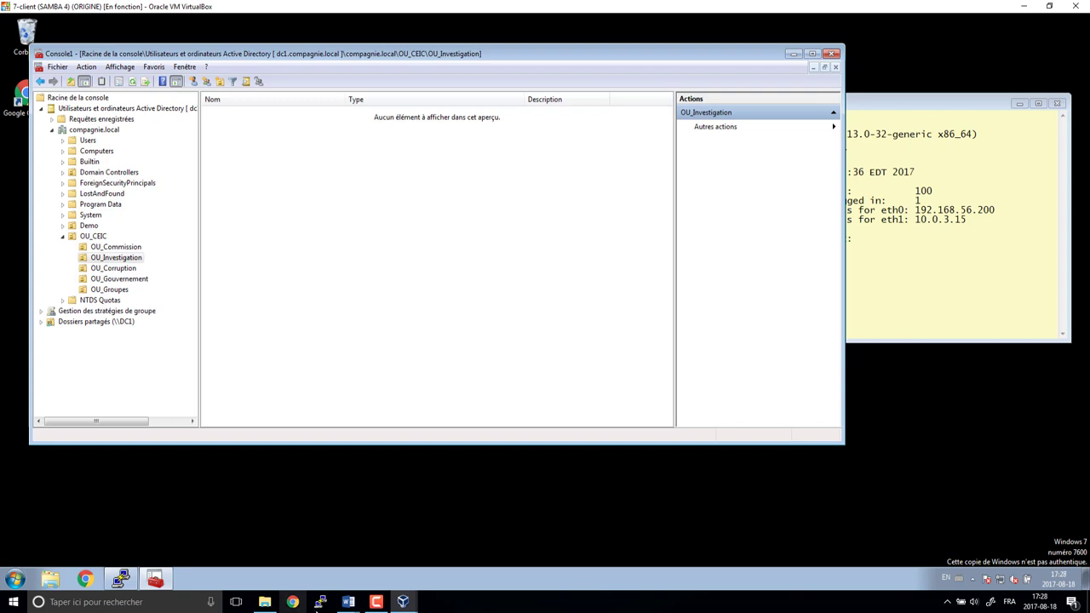
pyautogui.click(378, 602)
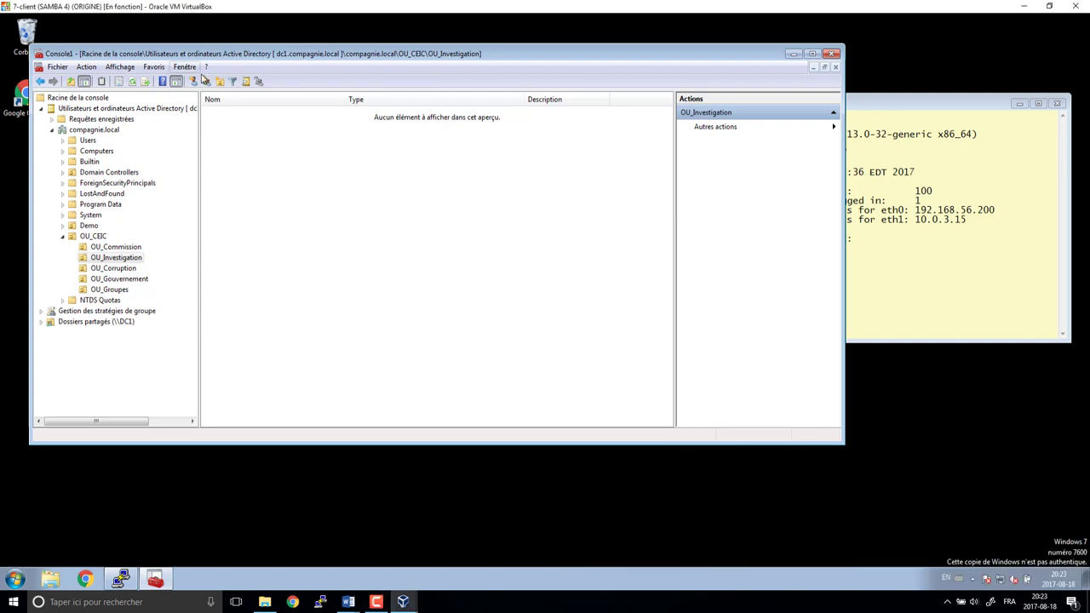
pyautogui.click(194, 82)
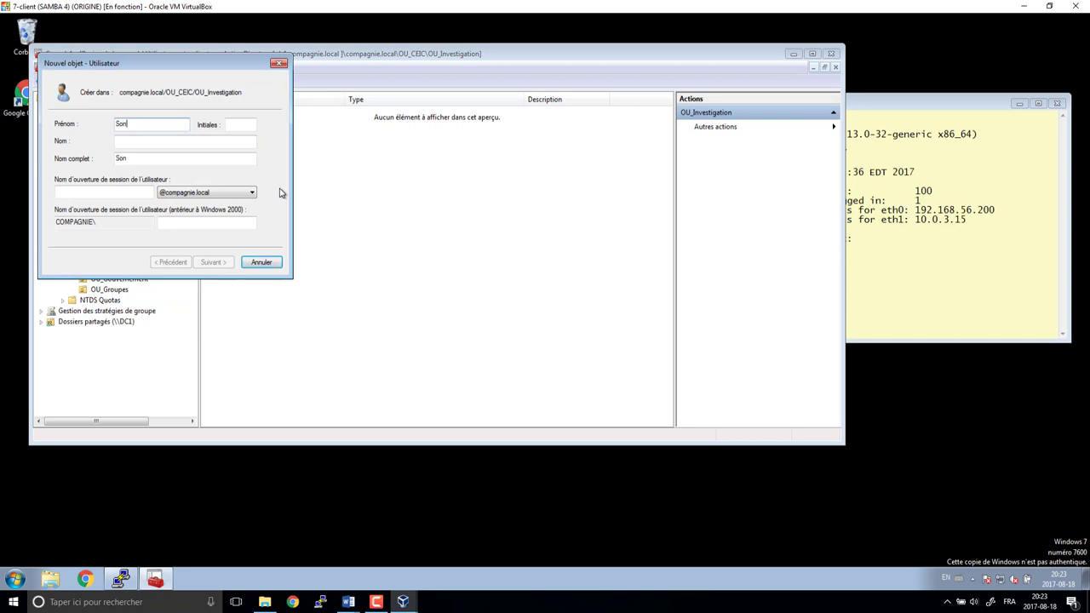
pyautogui.press('Tab')
pyautogui.write('Lebel')
pyautogui.press('Tab')
pyautogui.write('le')
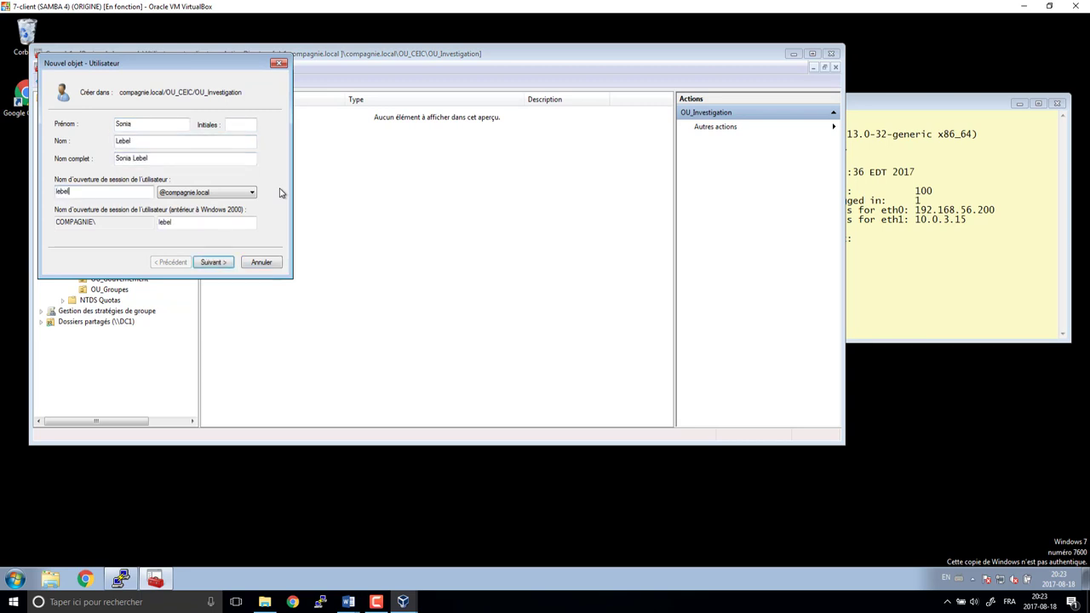
pyautogui.press('Return')
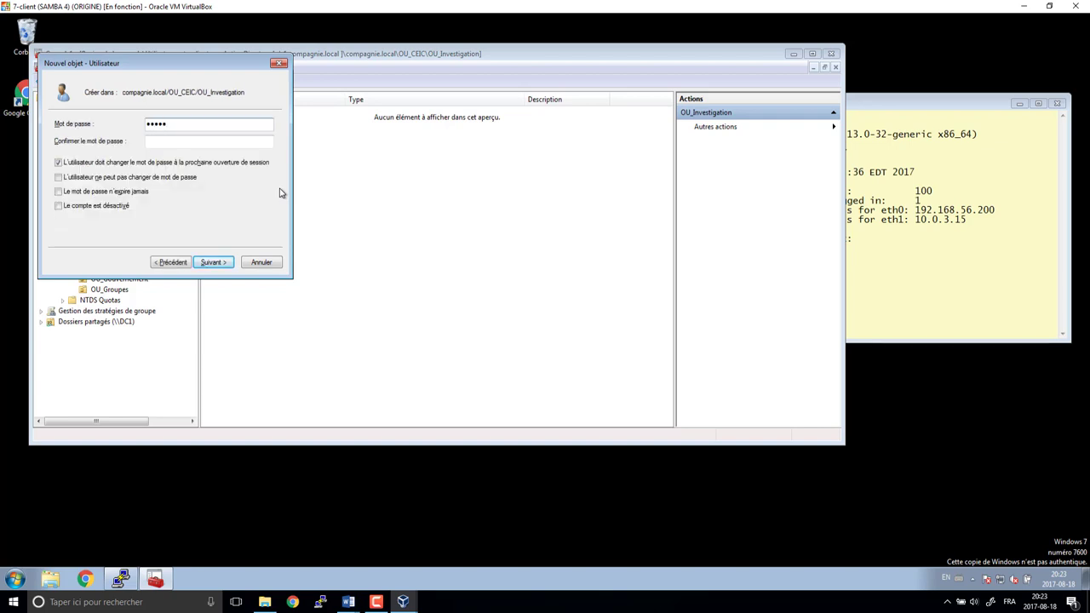
pyautogui.write('P')
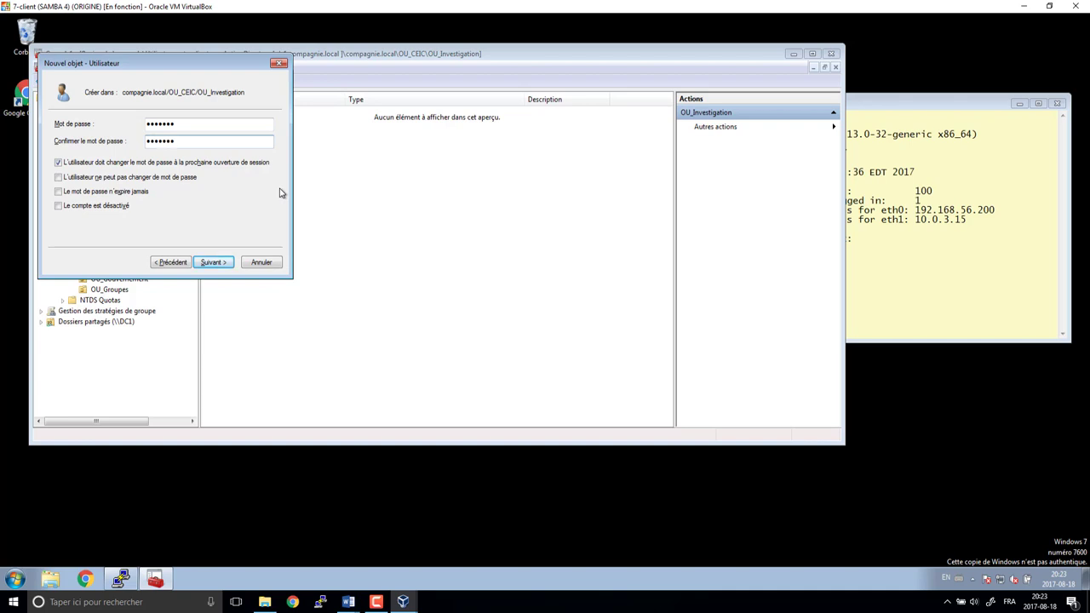
pyautogui.press('Return')
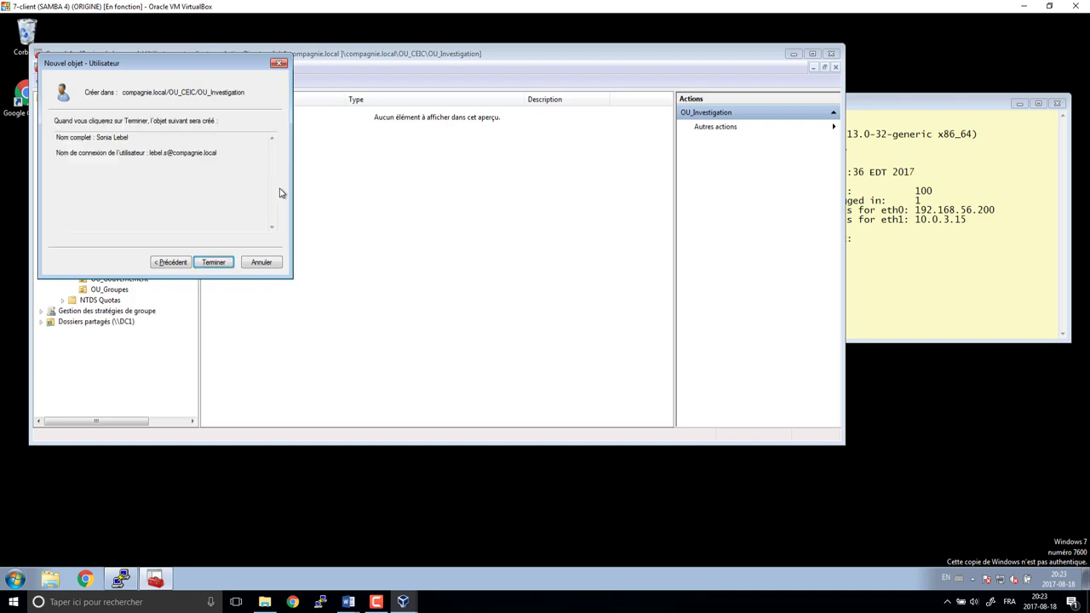
pyautogui.press('Return')
# - Add the new user to the gl_investigation and gl_procureur groups
pyautogui.rightClick(221, 114)
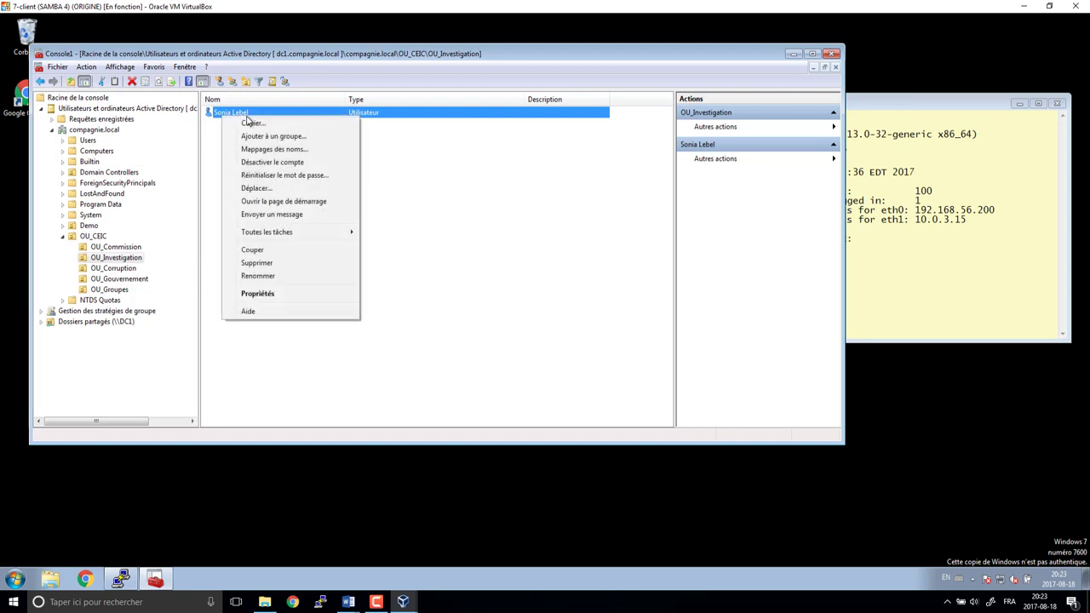
pyautogui.click(273, 138)
pyautogui.write('g')
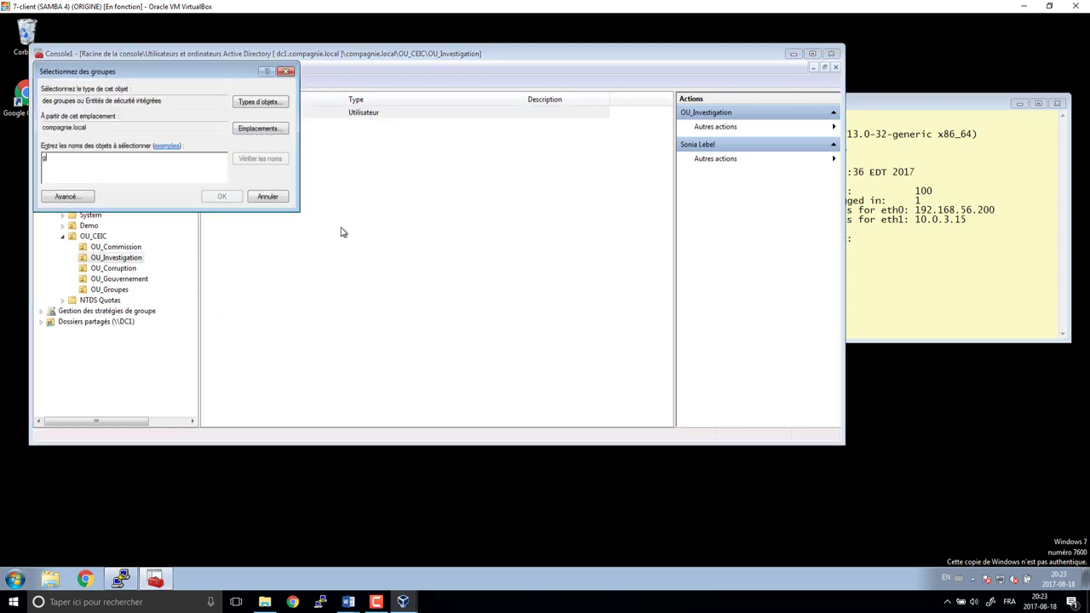
pyautogui.write('l_')
pyautogui.press('Return')
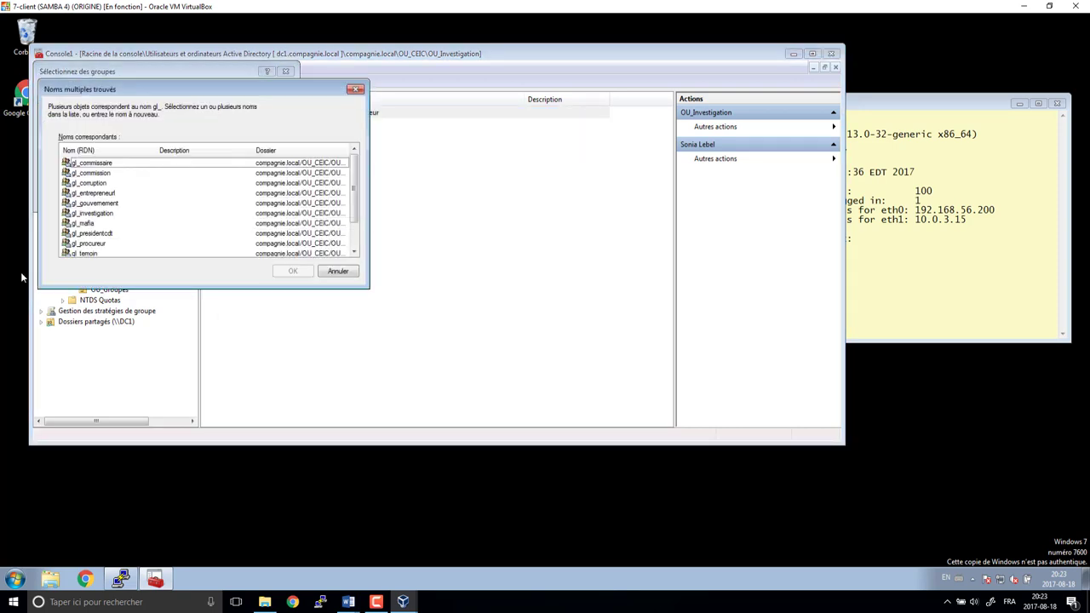
pyautogui.click(107, 214)
pyautogui.scroll(-1, 136, 234)
pyautogui.keyDown('ctrl'); pyautogui.click(111, 214); pyautogui.keyUp('ctrl')
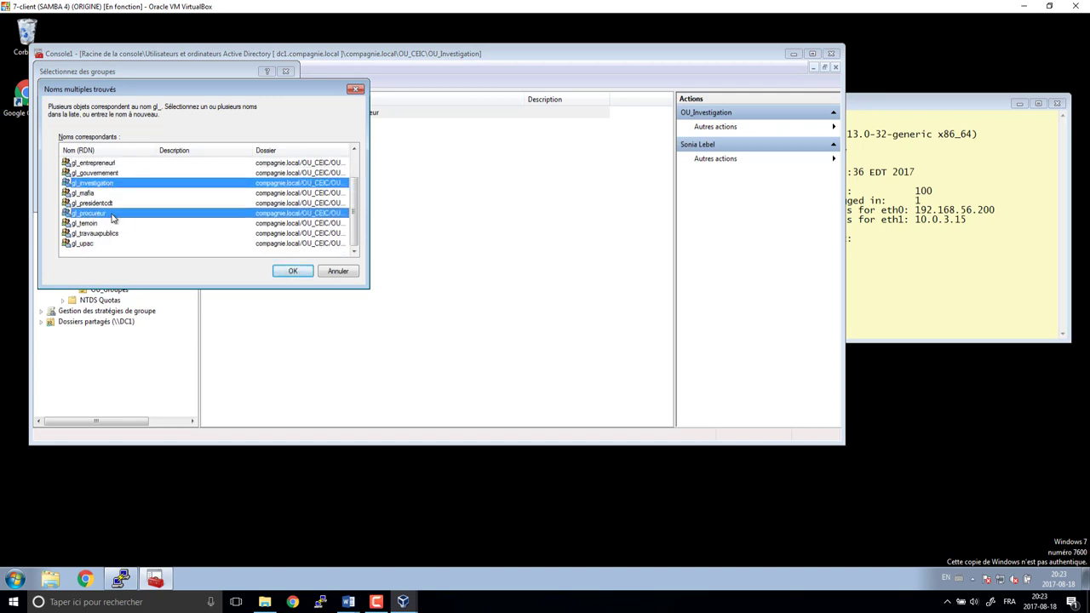
pyautogui.click(292, 272)
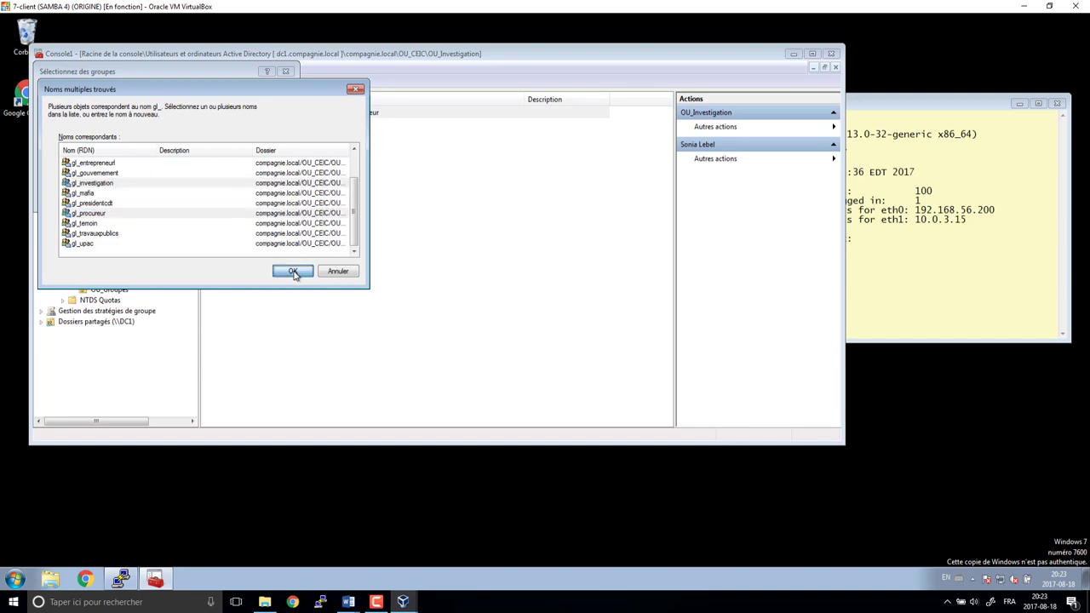
pyautogui.click(620, 341)
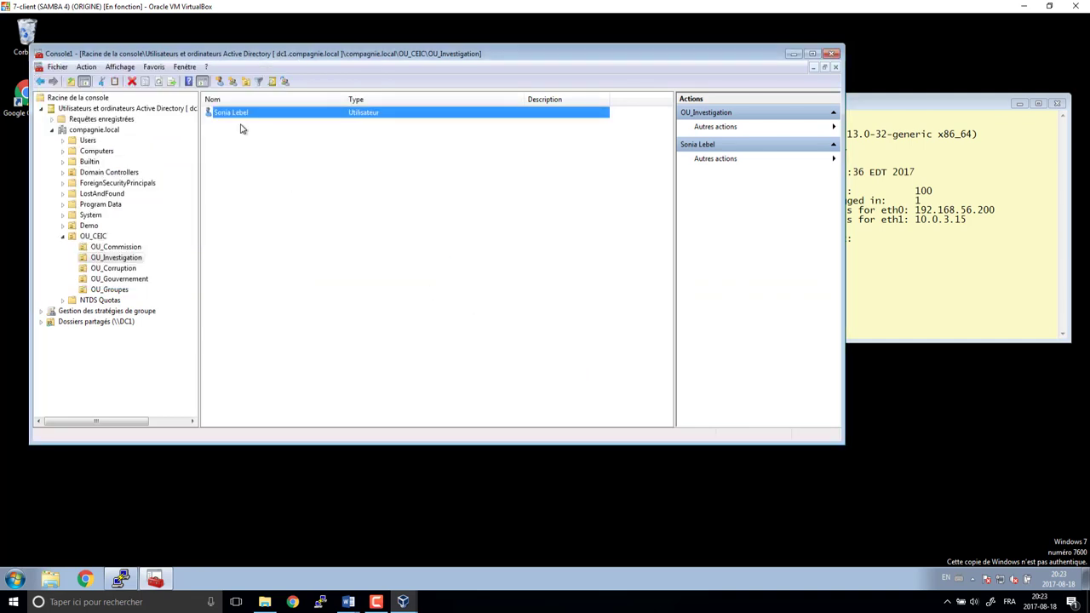
# - Start another new user, entering the first name, last name and logon name
pyautogui.click(220, 82)
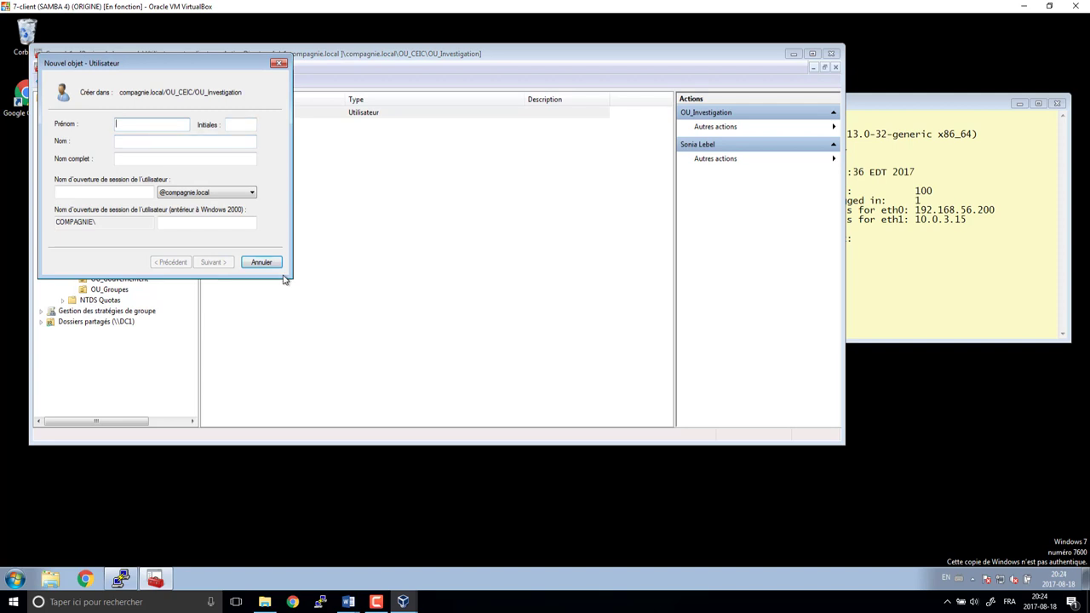
pyautogui.write('Robert')
pyautogui.press('Tab')
pyautogui.write('Lafren')
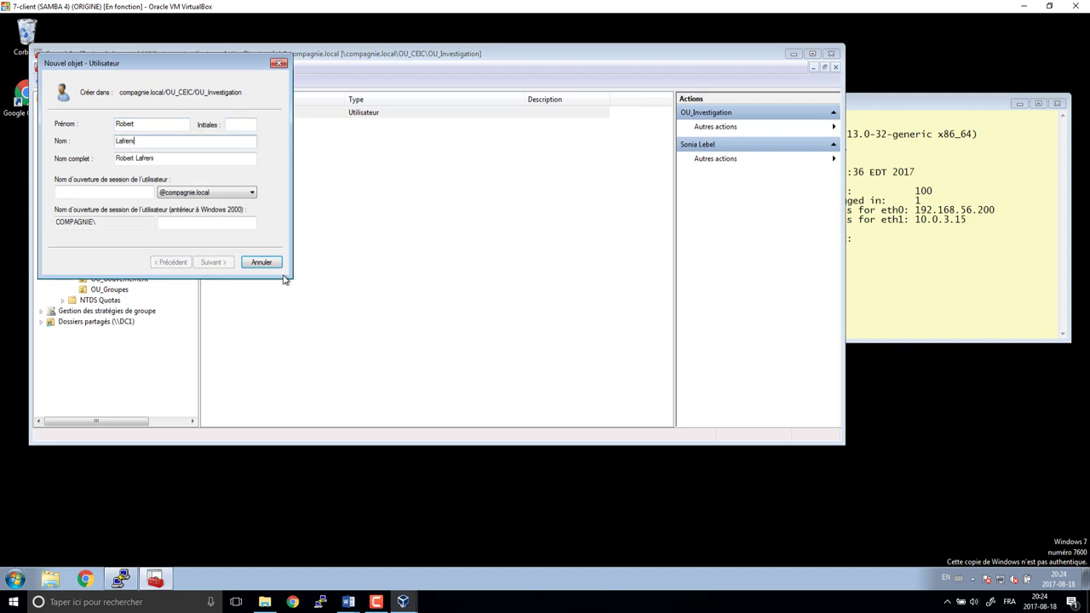
pyautogui.write('iere')
pyautogui.press('Tab')
pyautogui.press('Tab')
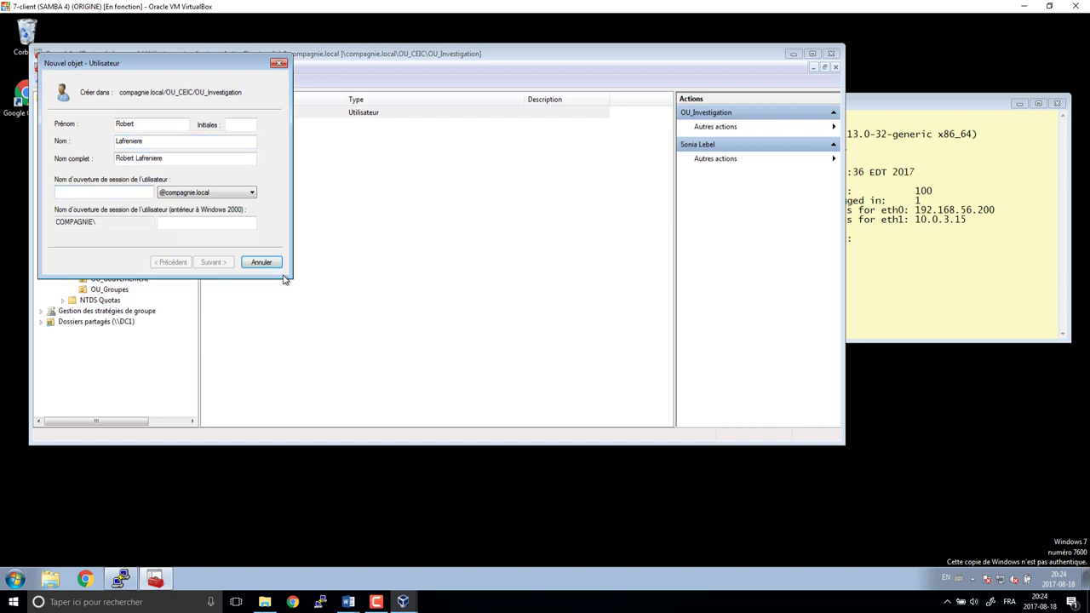
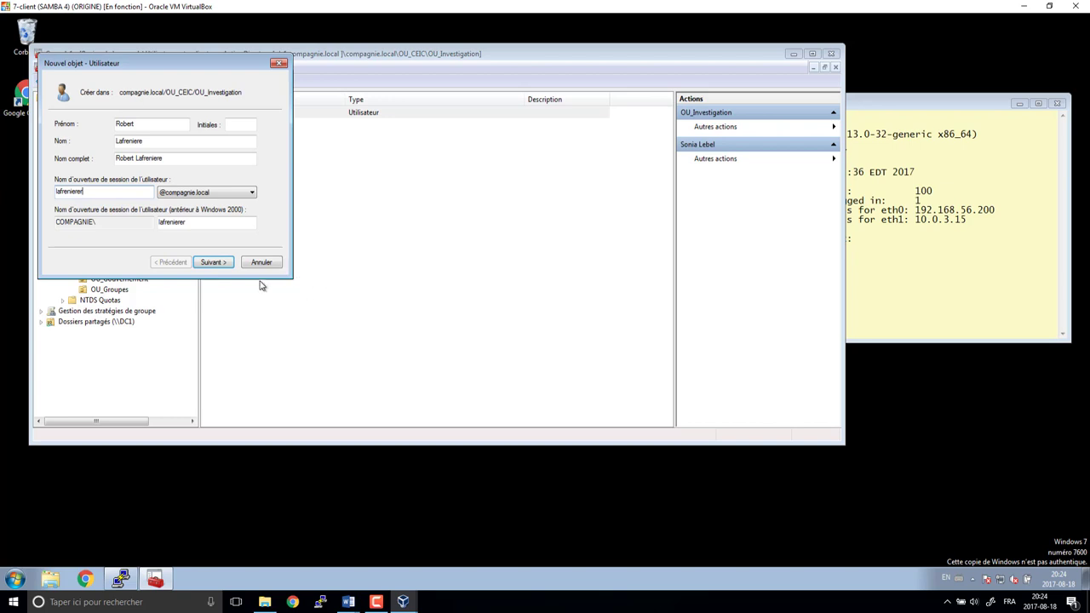
# - Set and confirm the new user's password and reach the summary page
pyautogui.click(231, 263)
pyautogui.click(230, 265)
pyautogui.click(171, 262)
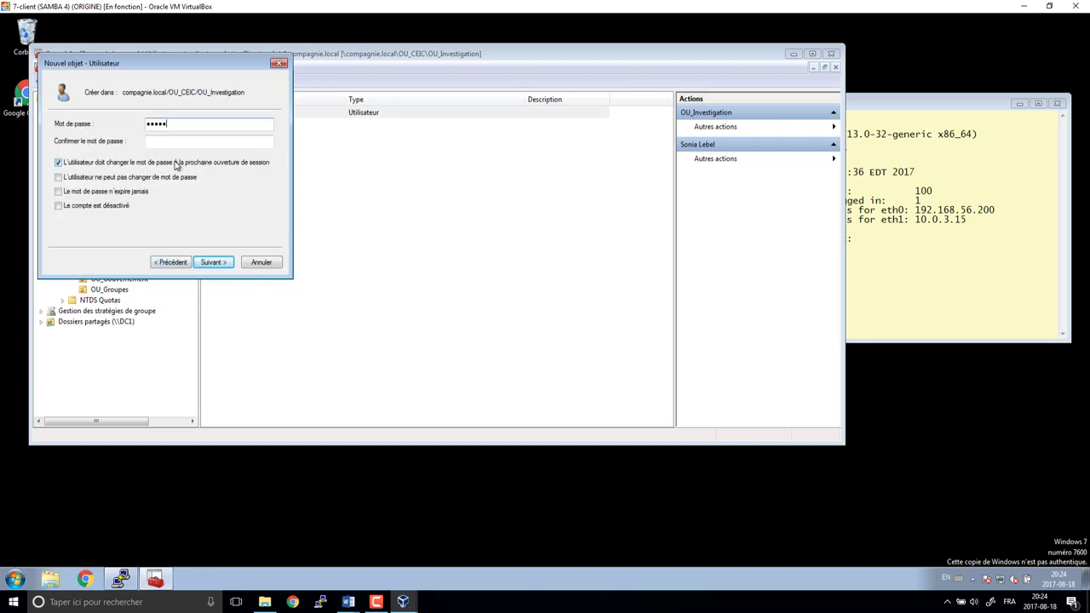
pyautogui.write('1')
pyautogui.press('Tab')
pyautogui.press('Tab')
pyautogui.press('Return')
pyautogui.press('Return')
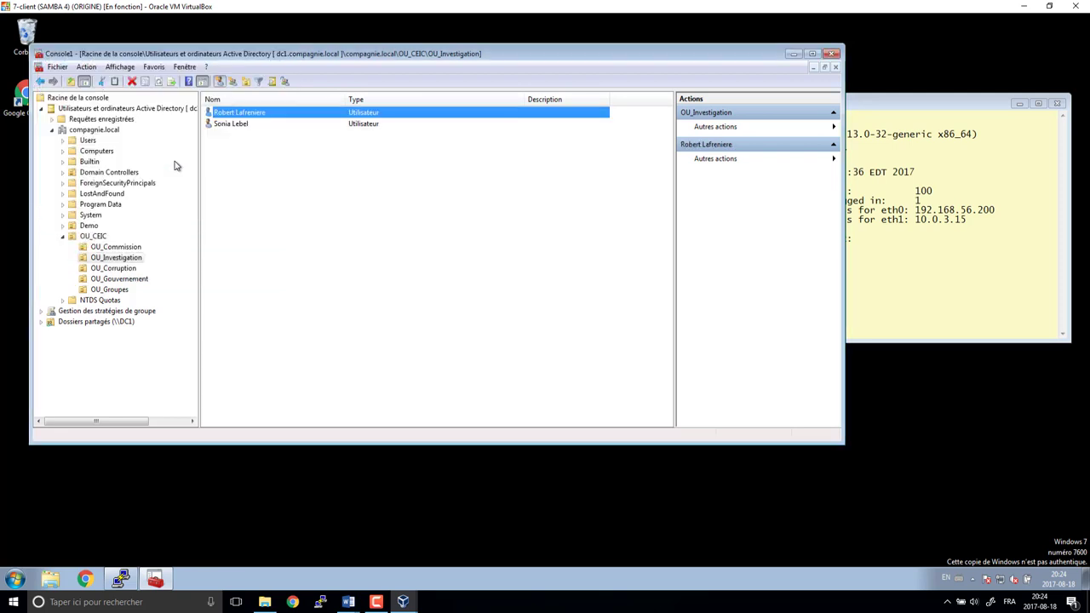
# - Check the earlier user's account settings, then delete that user
pyautogui.doubleClick(228, 123)
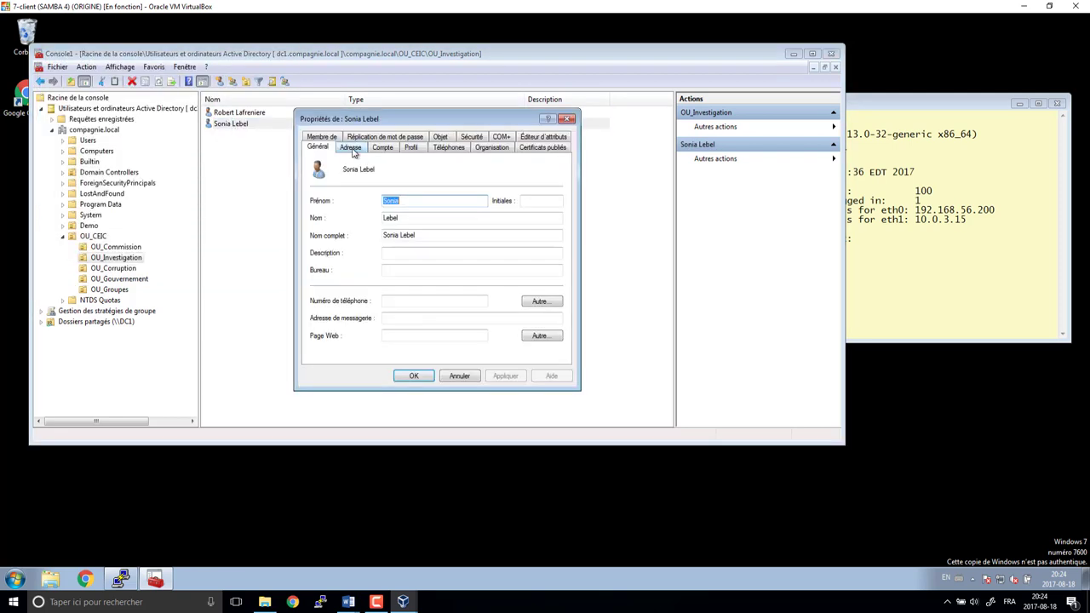
pyautogui.click(393, 150)
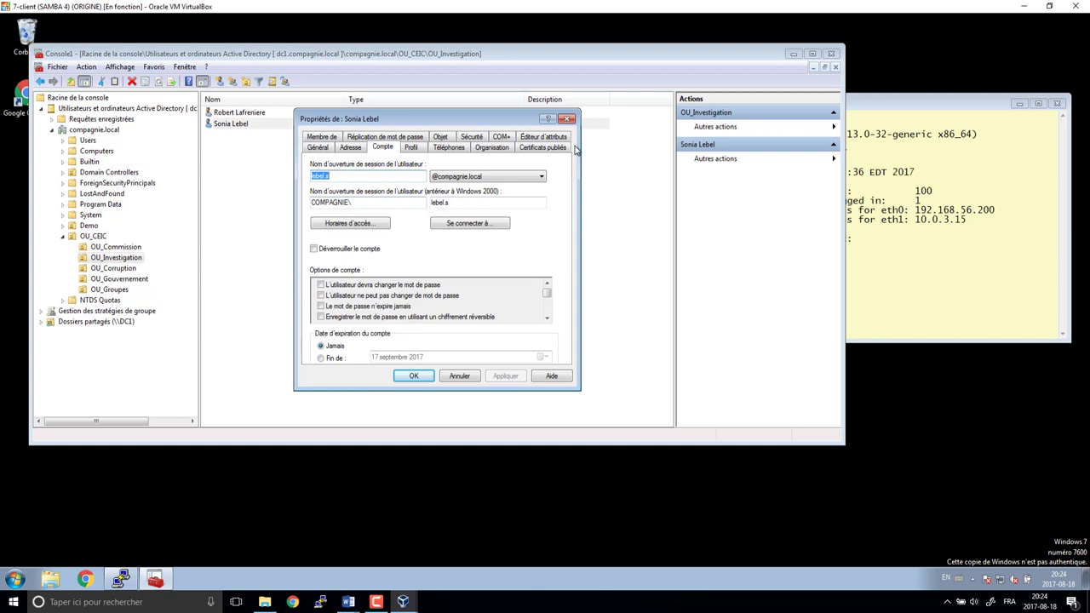
pyautogui.click(567, 119)
pyautogui.rightClick(243, 128)
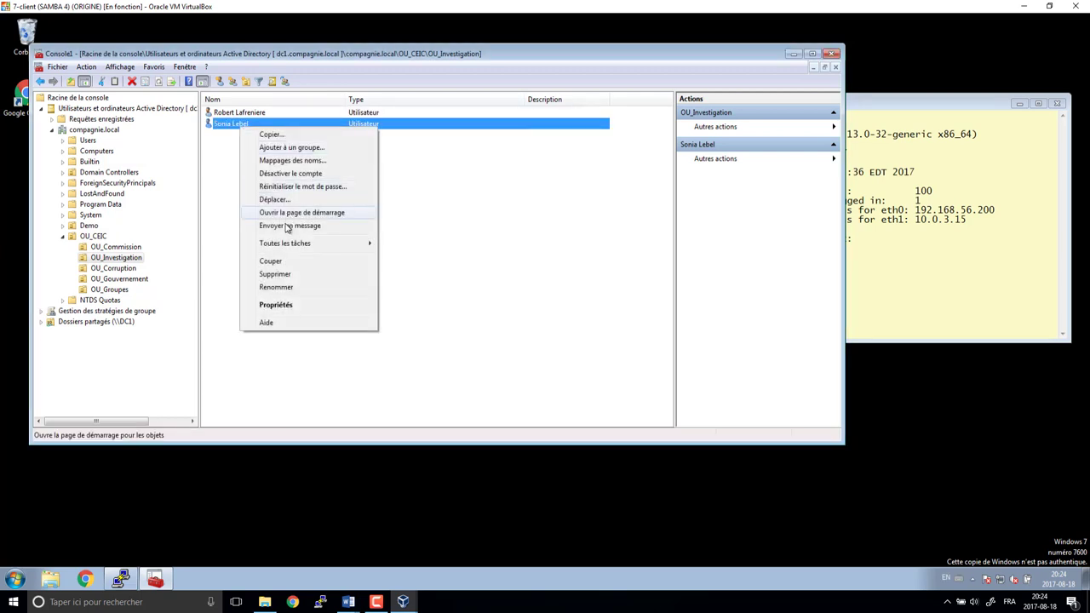
pyautogui.click(289, 274)
pyautogui.click(588, 343)
# - Start a replacement user, entering first name and a capitalised last name
pyautogui.click(150, 82)
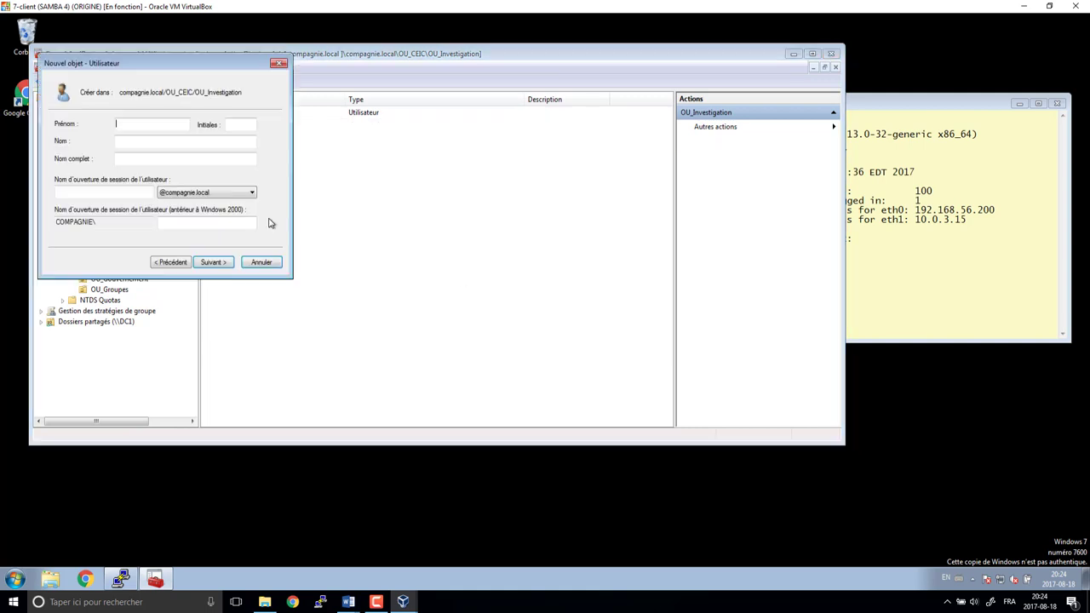
pyautogui.write('Sonia')
pyautogui.press('Tab')
pyautogui.press('Tab')
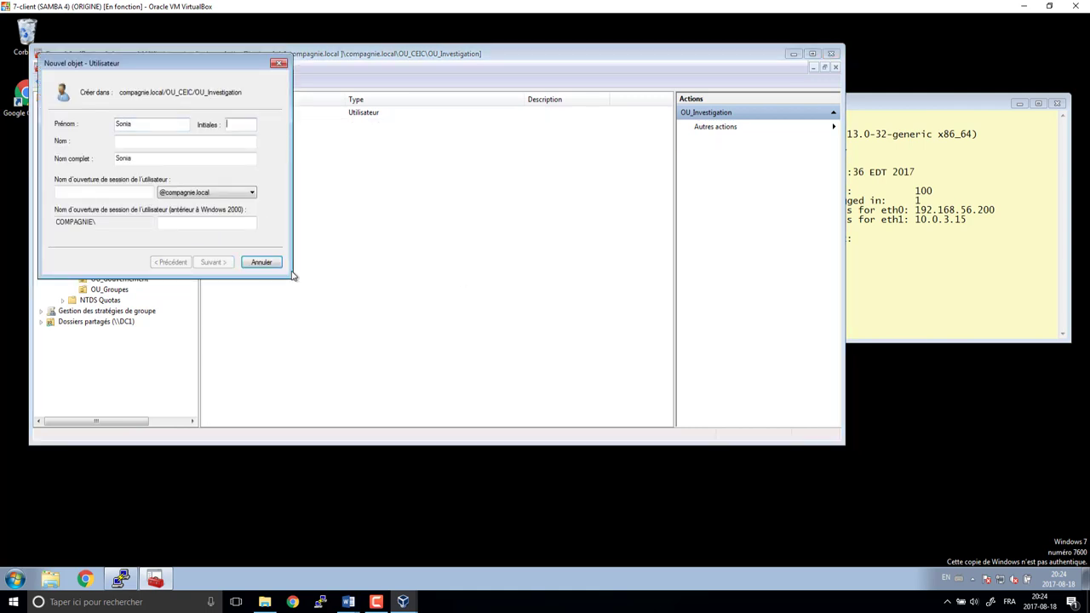
pyautogui.write('lebel')
pyautogui.press('Home')
pyautogui.press('Delete')
pyautogui.write('L')
pyautogui.press('Tab')
pyautogui.press('Tab')
# - Enter the logon name and password, and finish creating the account
pyautogui.write('lebel')
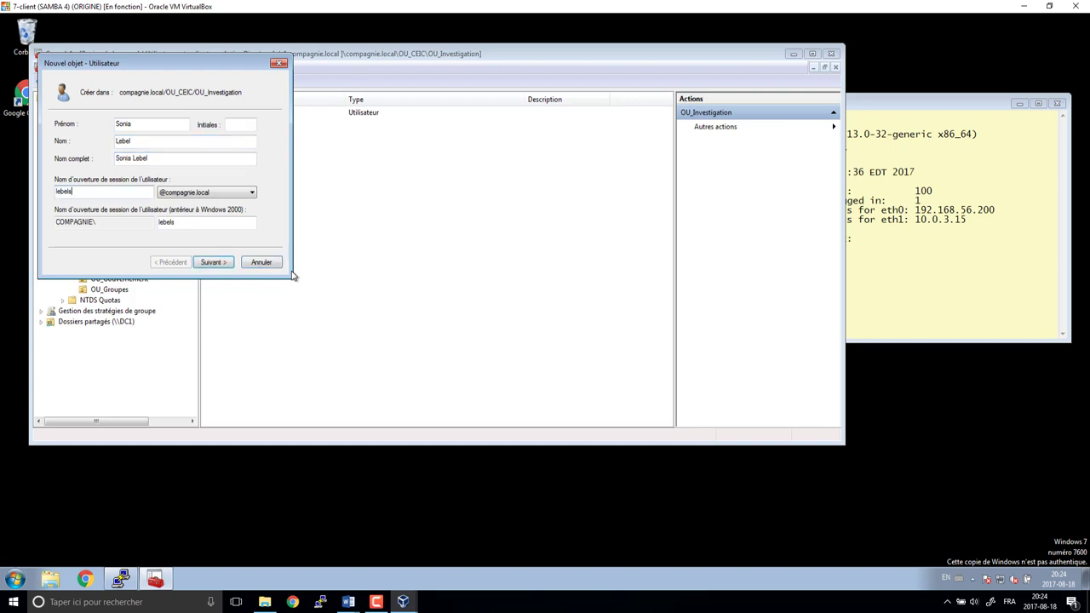
pyautogui.press('Return')
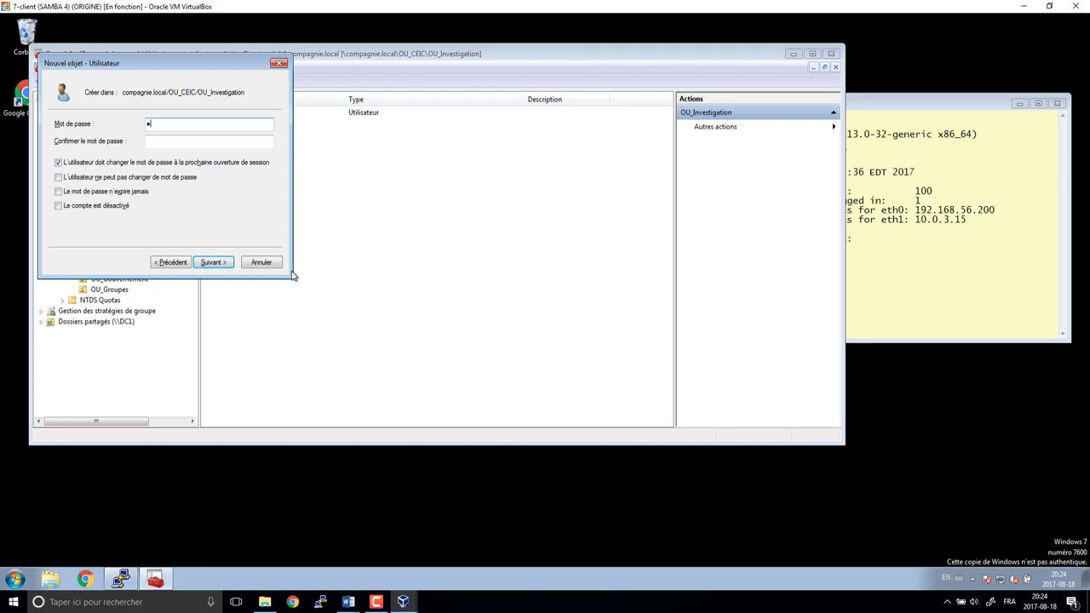
pyautogui.press('Tab')
pyautogui.press('Tab')
pyautogui.press('Return')
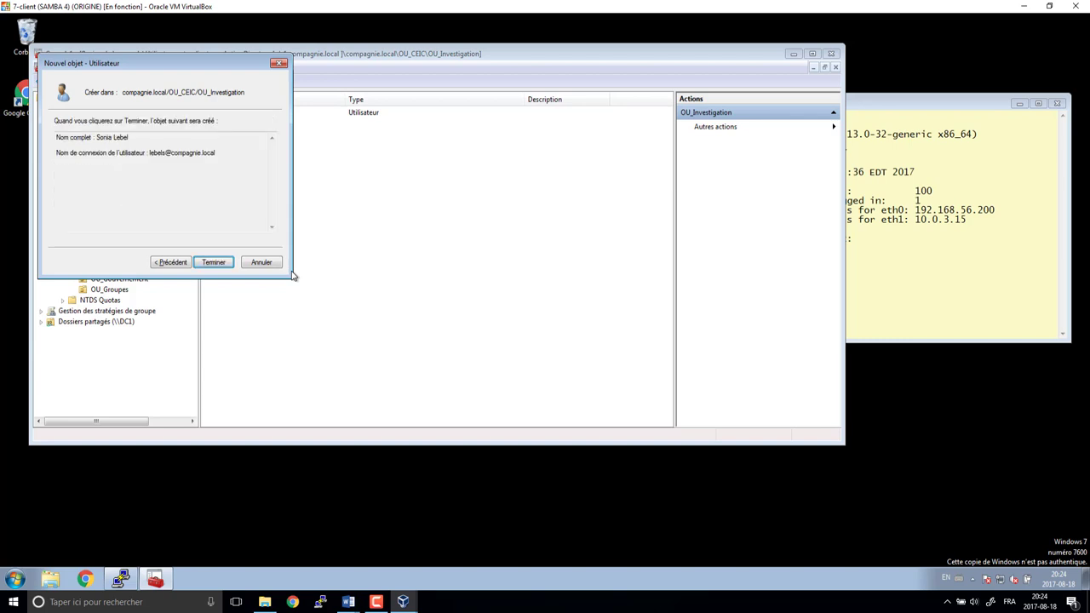
pyautogui.press('Return')
# - Give the first OU_Investigation user title Procureur and department Investigation
pyautogui.doubleClick(235, 123)
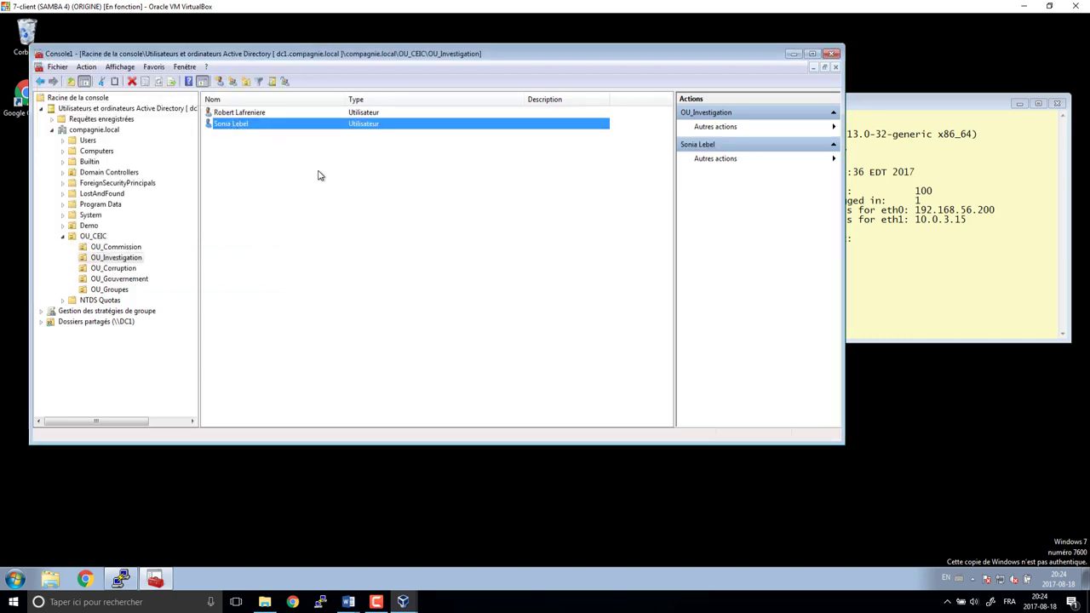
pyautogui.click(413, 149)
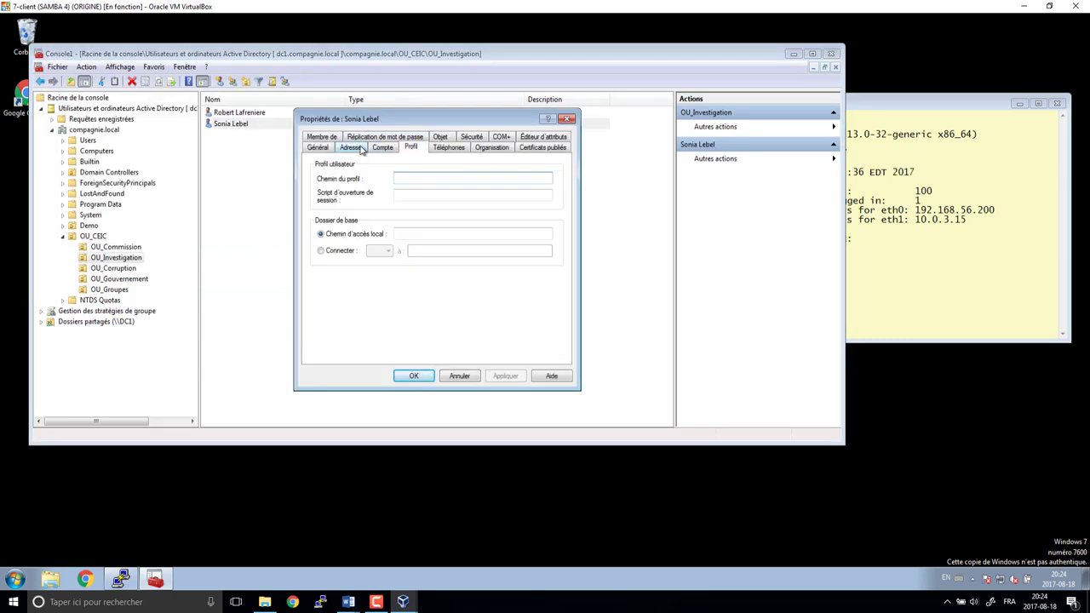
pyautogui.click(490, 151)
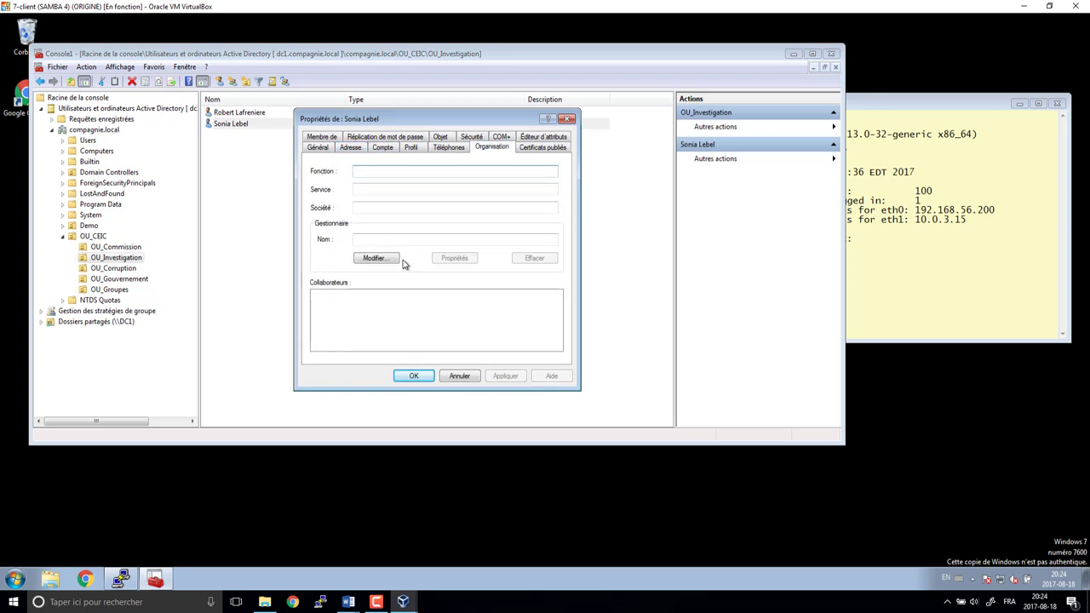
pyautogui.write('Procureur')
pyautogui.press('Tab')
pyautogui.write('Investiga')
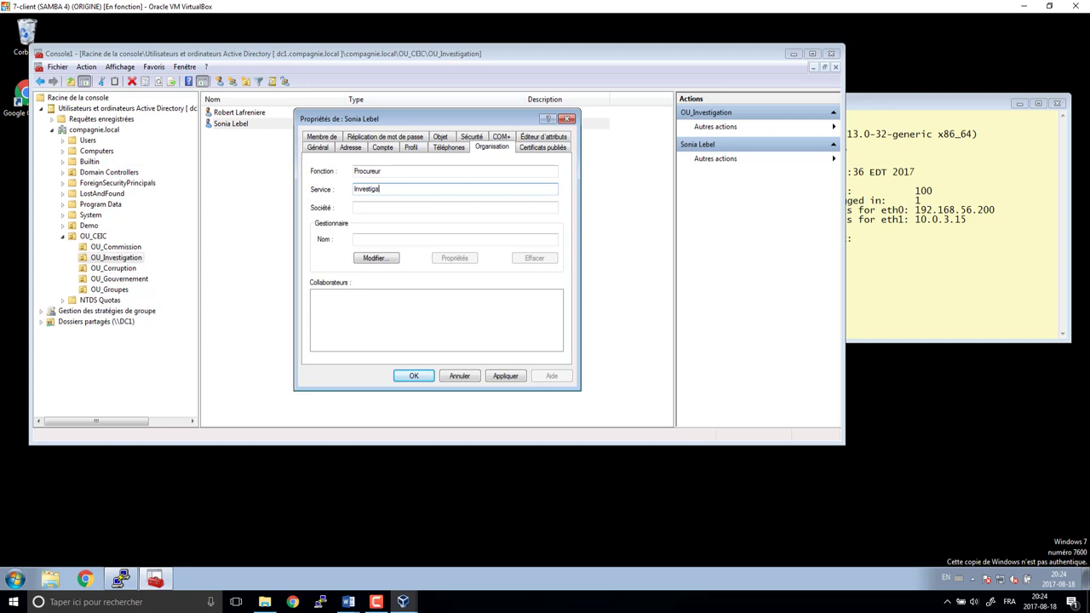
pyautogui.write('tion')
pyautogui.press('Tab')
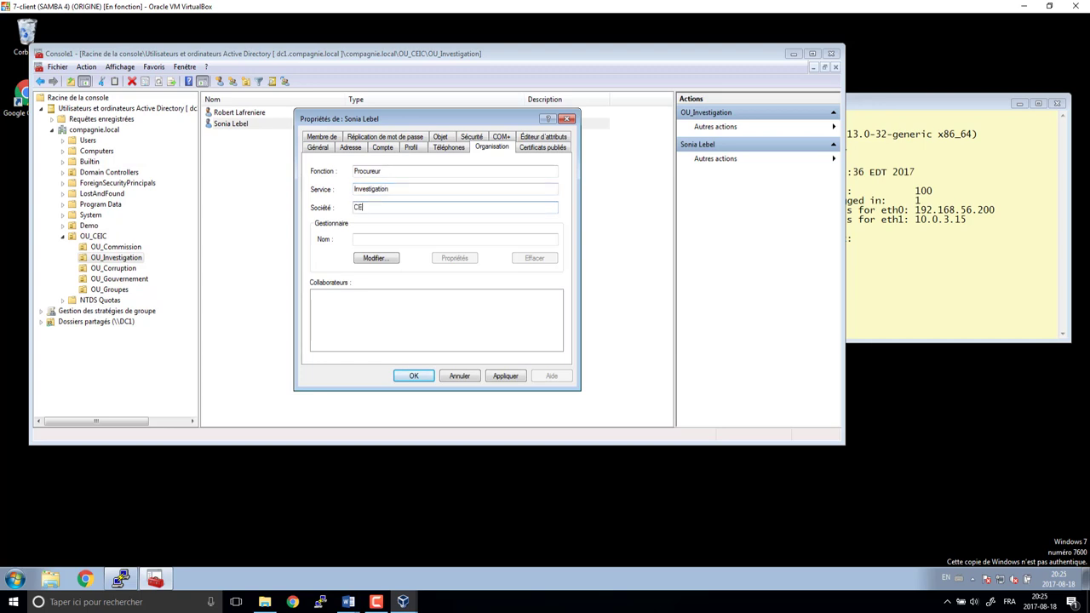
pyautogui.click(414, 375)
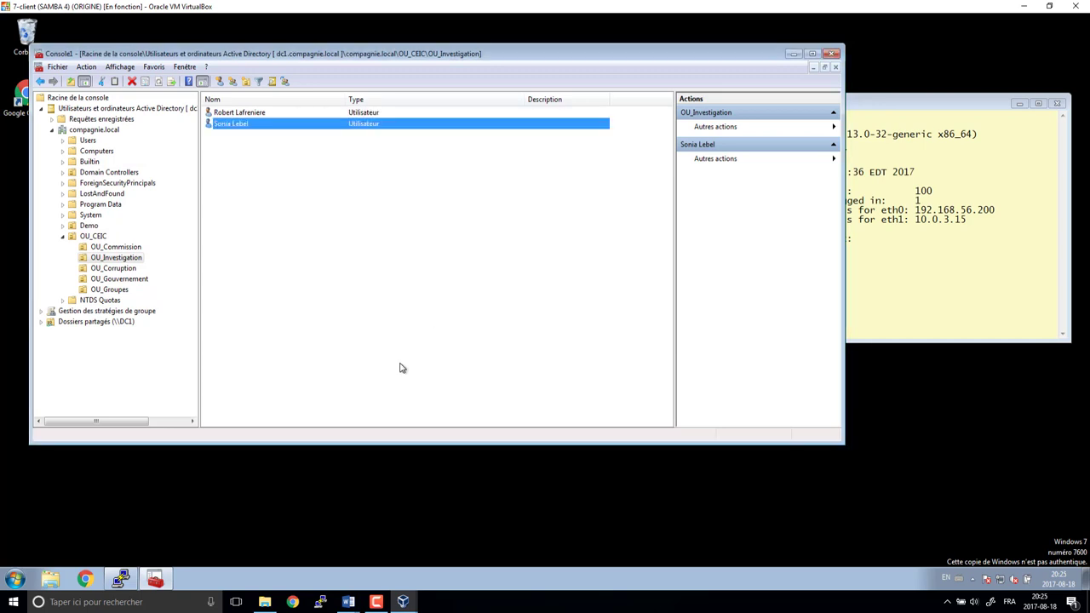
# - Give the other user title Chef de l'UPAC, department Investigation and company CEIC
pyautogui.click(265, 113)
pyautogui.doubleClick(265, 113)
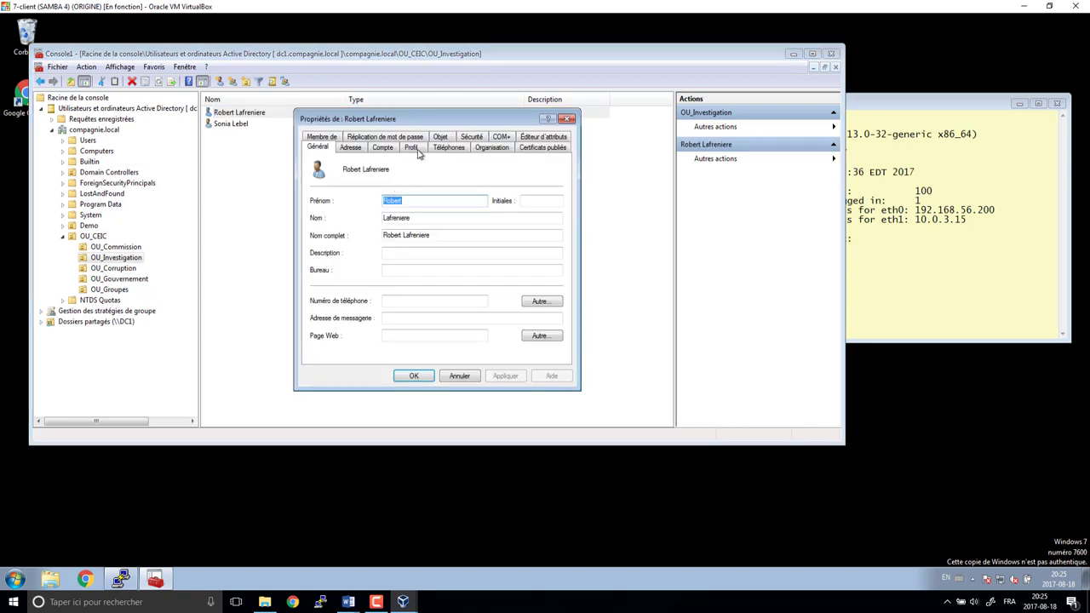
pyautogui.click(489, 148)
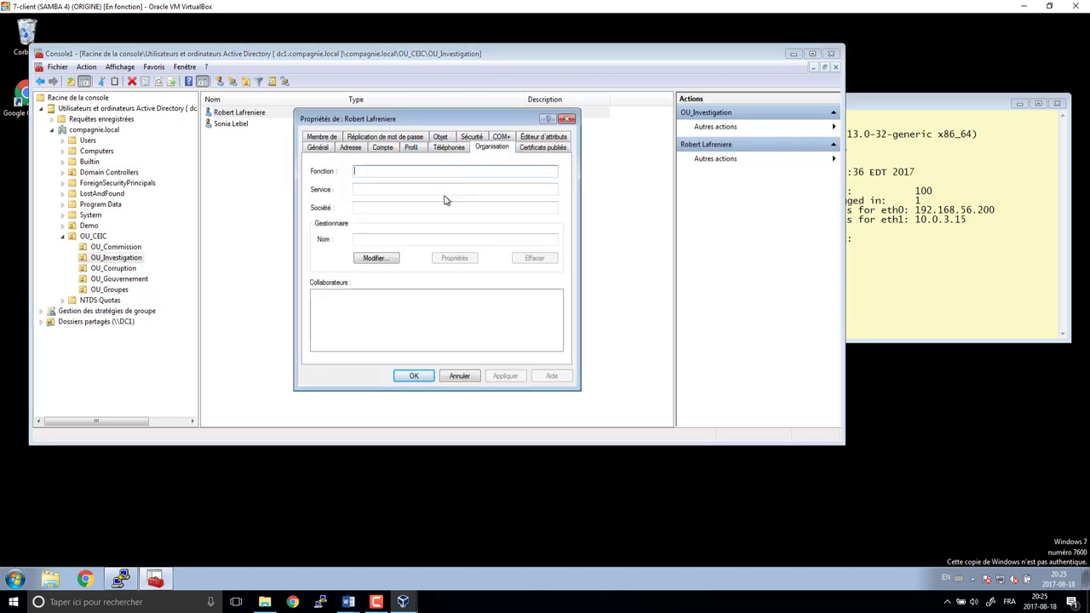
pyautogui.write("Chef de l'UPAC")
pyautogui.press('Tab')
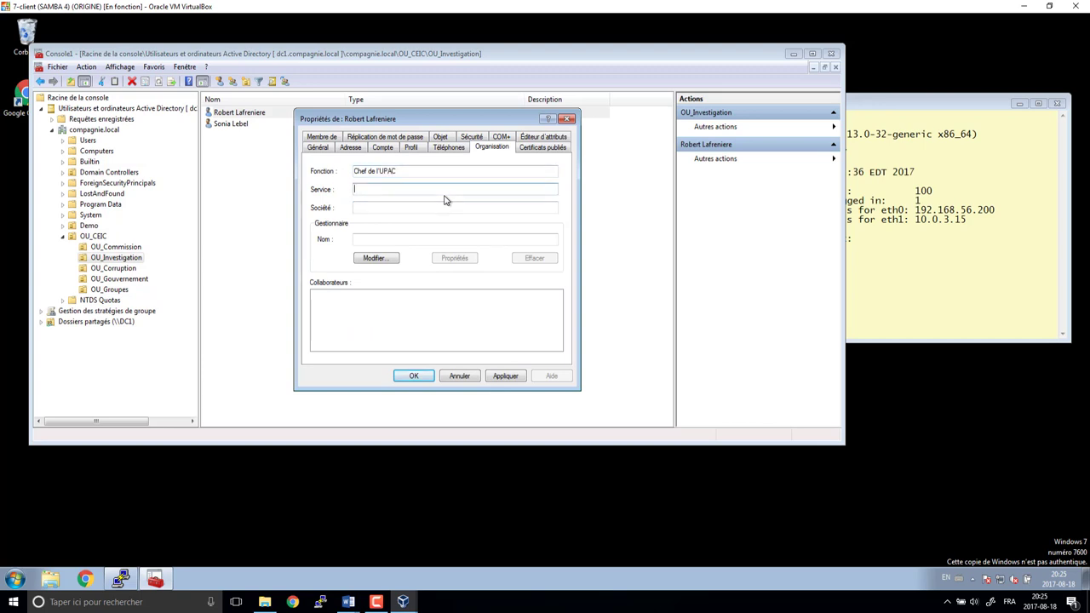
pyautogui.write('Investigation')
pyautogui.press('Tab')
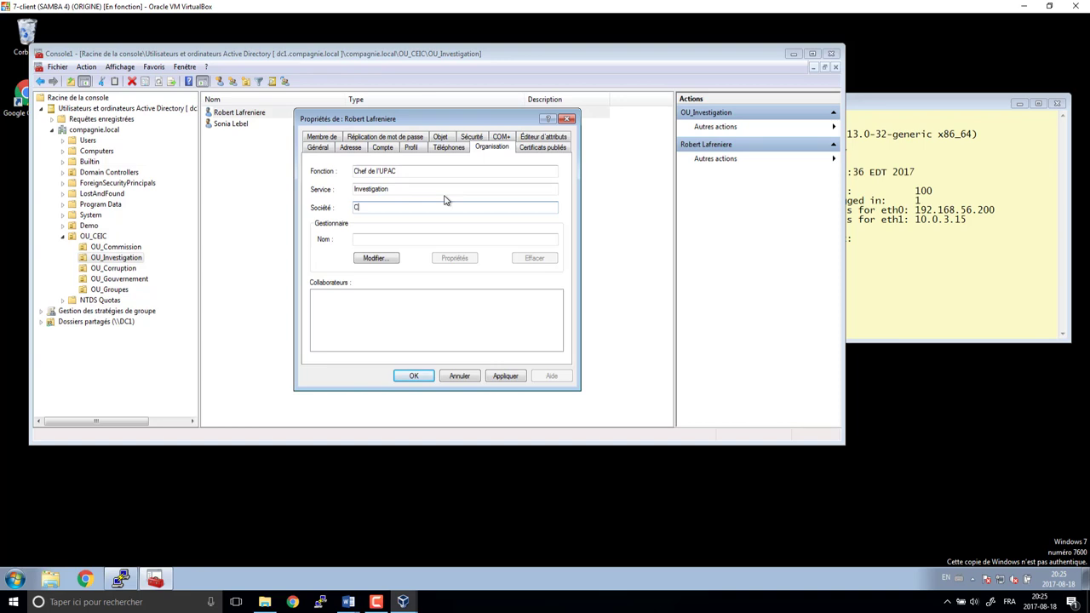
pyautogui.write('CEIC')
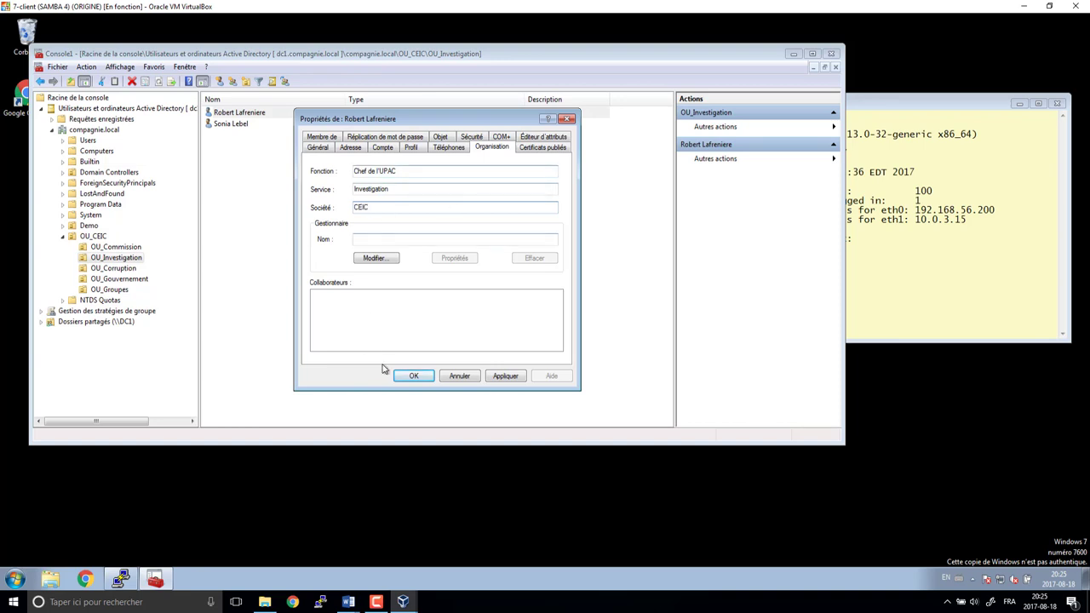
pyautogui.click(411, 375)
# - Add the UPAC chief to the gl_investigation and gl_upac groups
pyautogui.rightClick(256, 117)
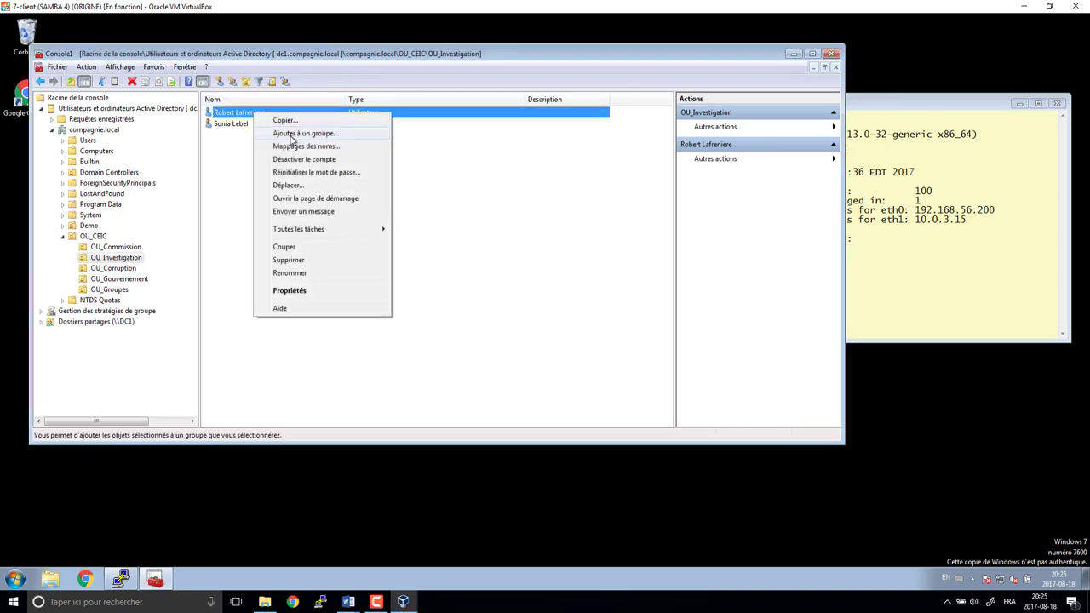
pyautogui.click(292, 135)
pyautogui.write('gl')
pyautogui.press('Return')
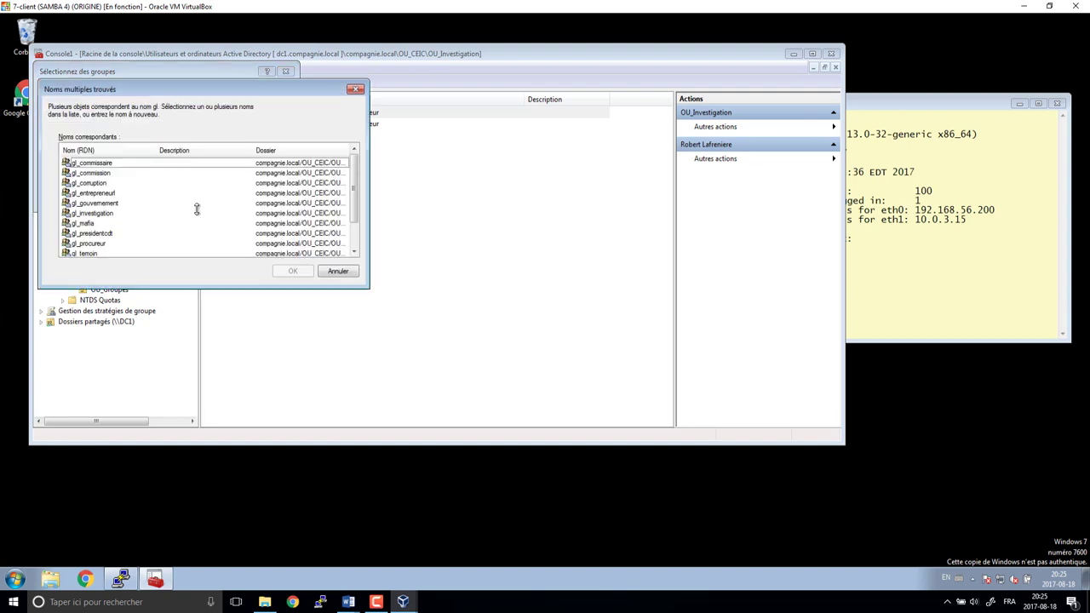
pyautogui.click(98, 213)
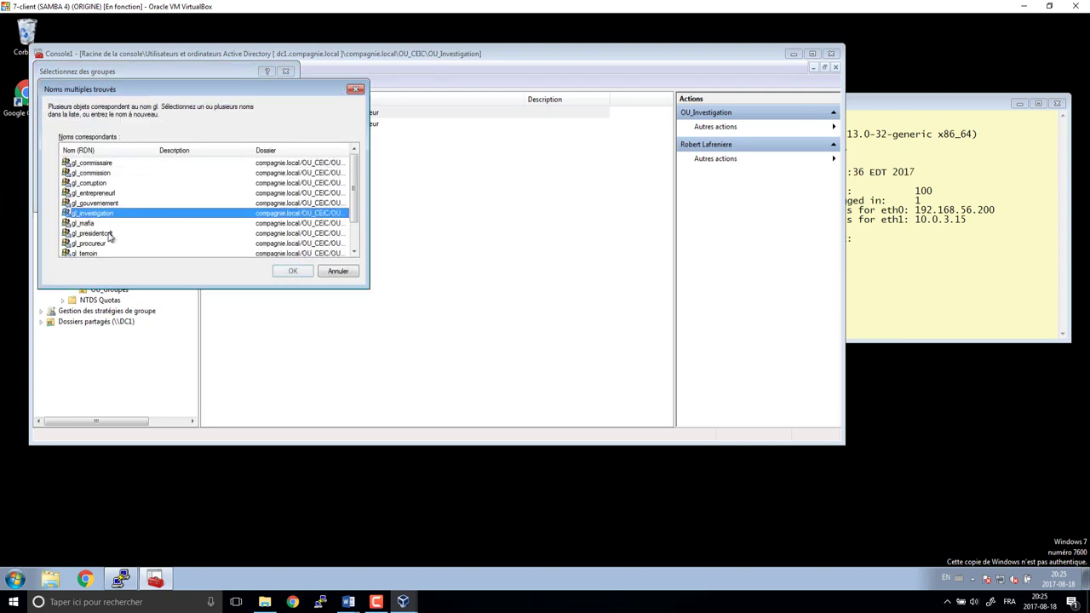
pyautogui.scroll(-1, 121, 243)
pyautogui.keyDown('ctrl'); pyautogui.click(86, 245); pyautogui.keyUp('ctrl')
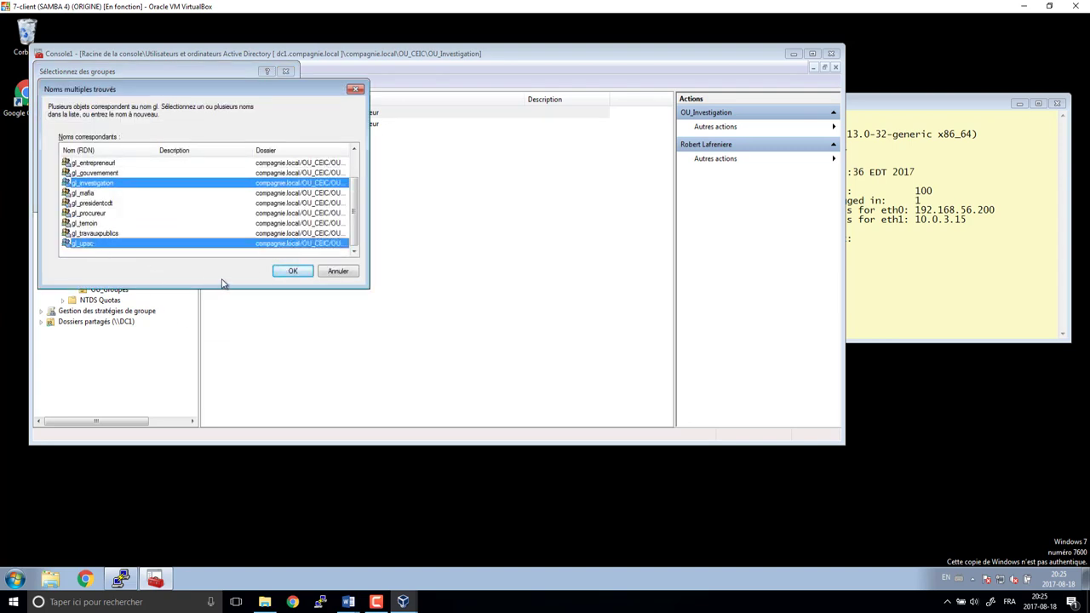
pyautogui.click(292, 271)
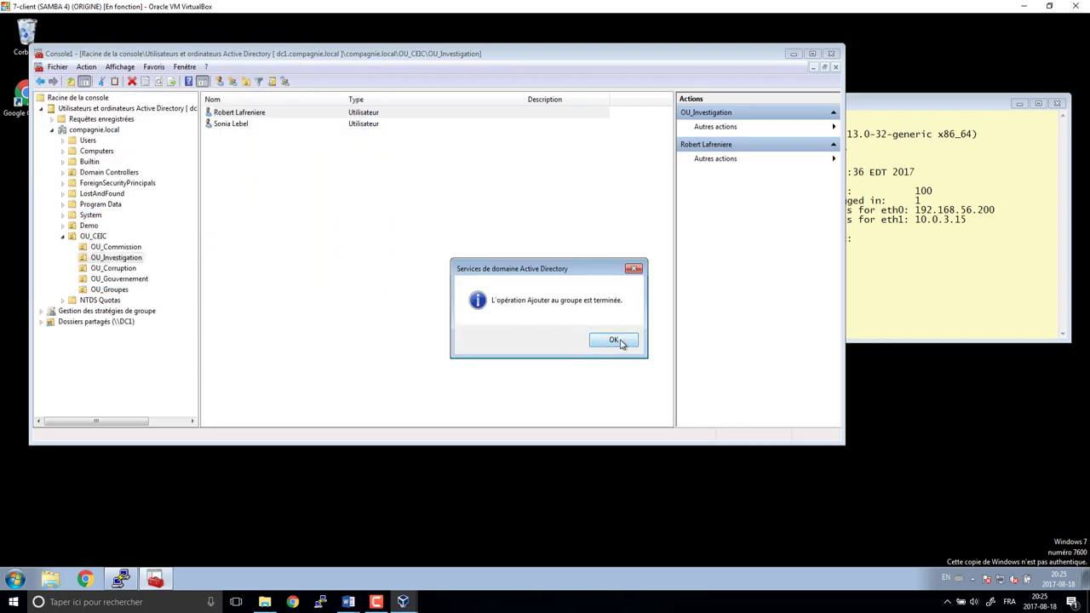
pyautogui.click(613, 340)
# - Add the prosecutor to the gl_investigation and gl_procureur groups
pyautogui.rightClick(237, 124)
pyautogui.click(279, 144)
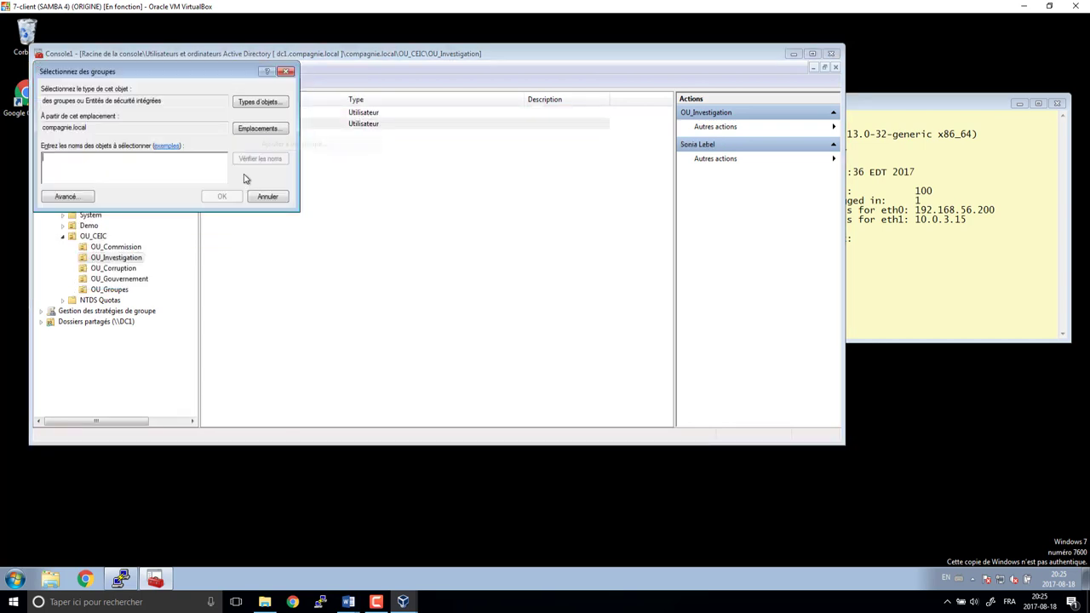
pyautogui.write('gl')
pyautogui.press('Return')
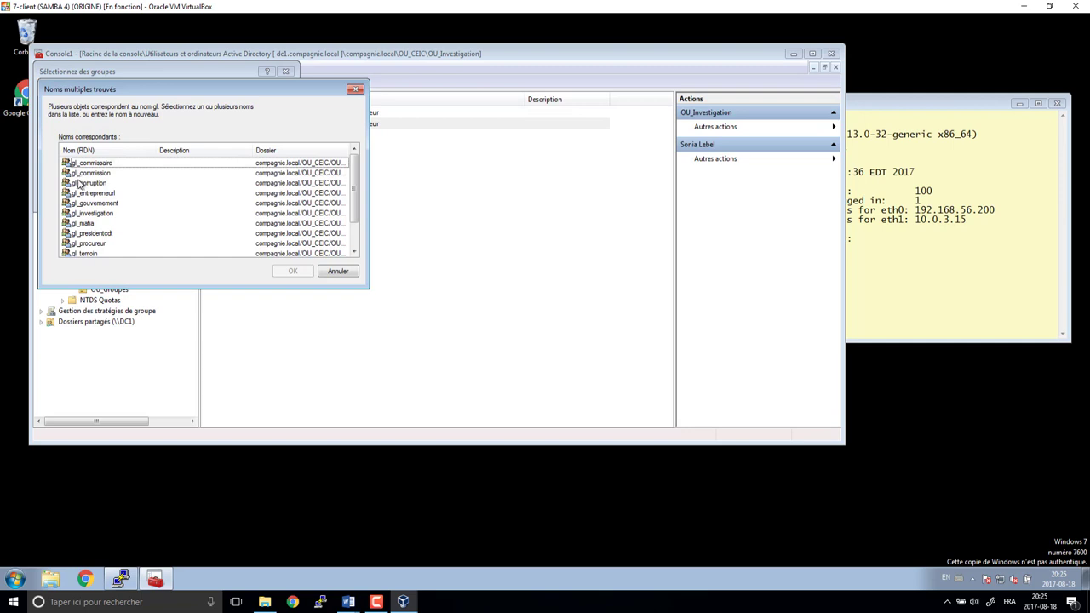
pyautogui.scroll(-2, 111, 223)
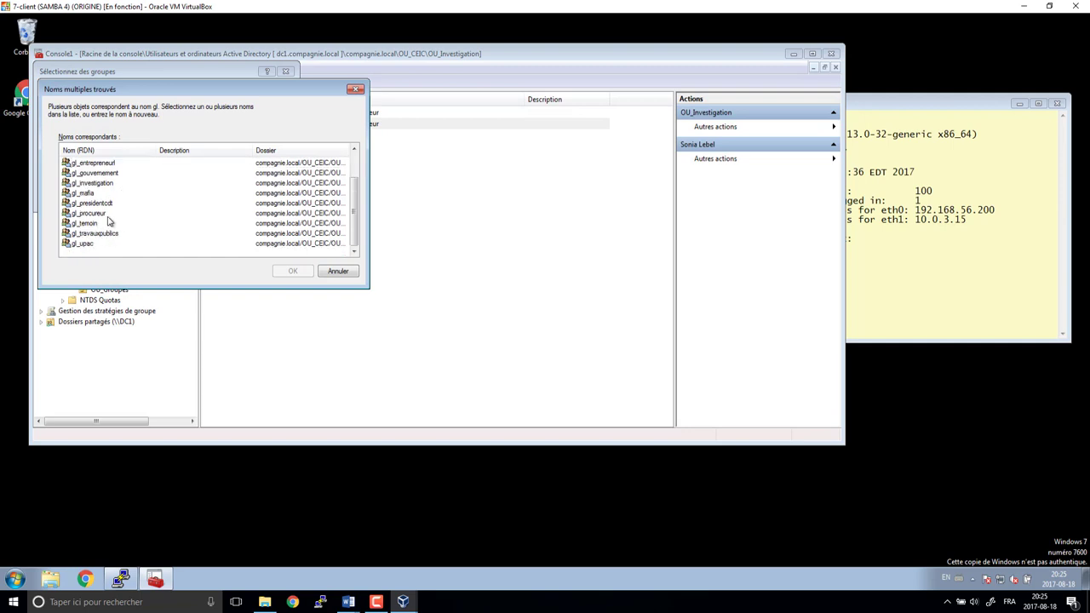
pyautogui.click(99, 182)
pyautogui.keyDown('ctrl'); pyautogui.click(93, 213); pyautogui.keyUp('ctrl')
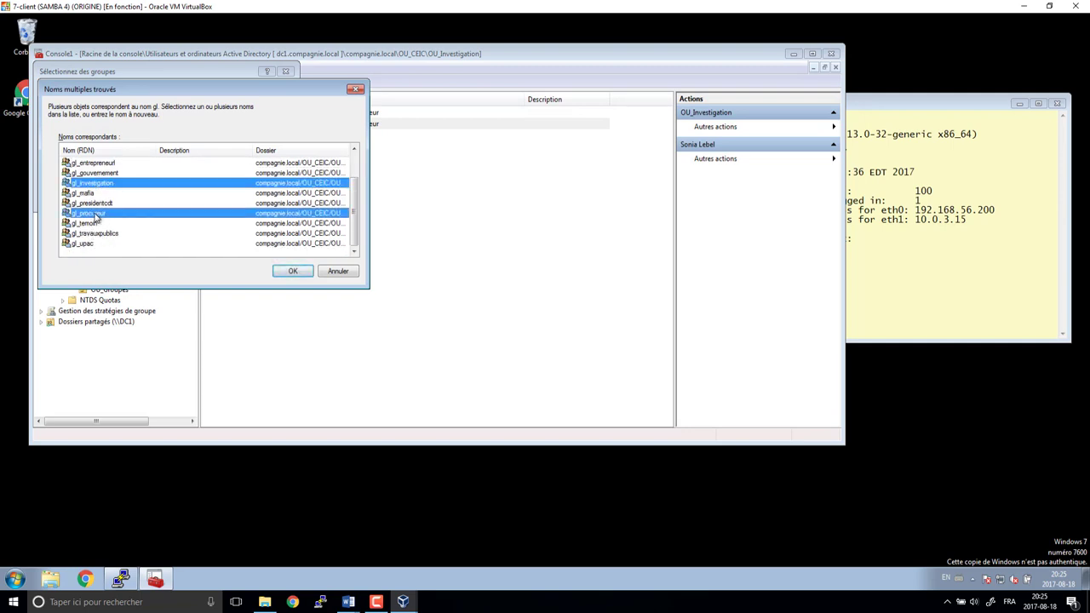
pyautogui.click(292, 272)
pyautogui.click(596, 345)
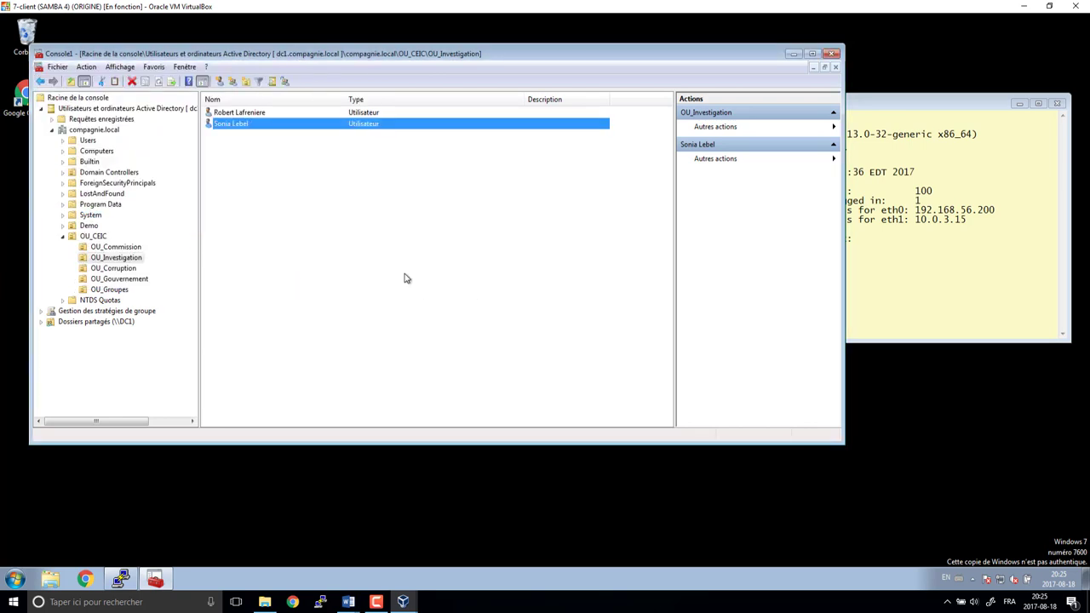
pyautogui.click(114, 268)
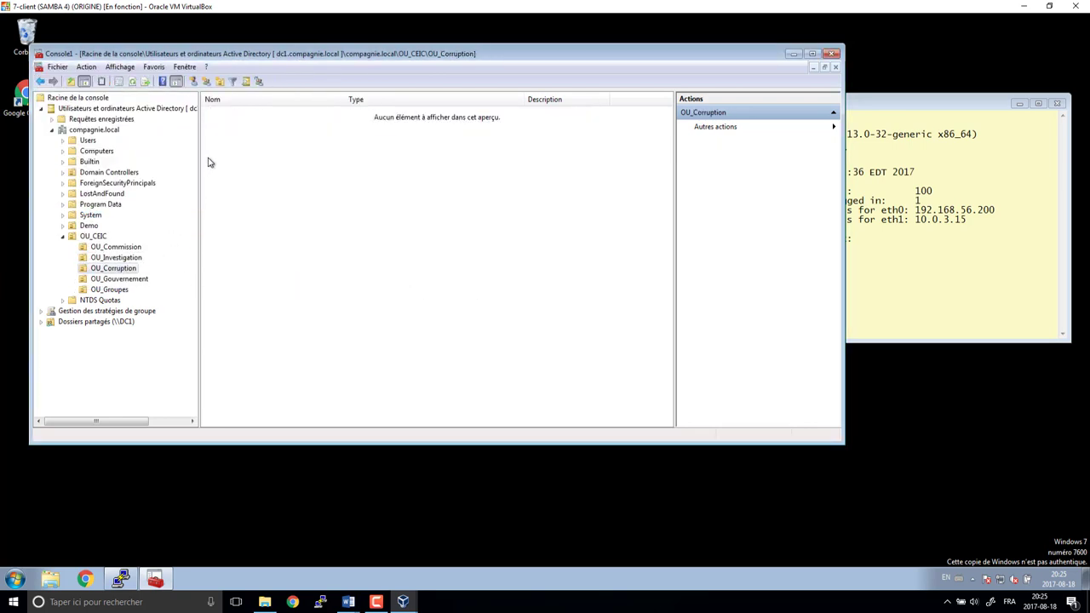
# - Create a new password-protected user in OU_Corruption with first and last name
pyautogui.click(219, 81)
pyautogui.write('Lino')
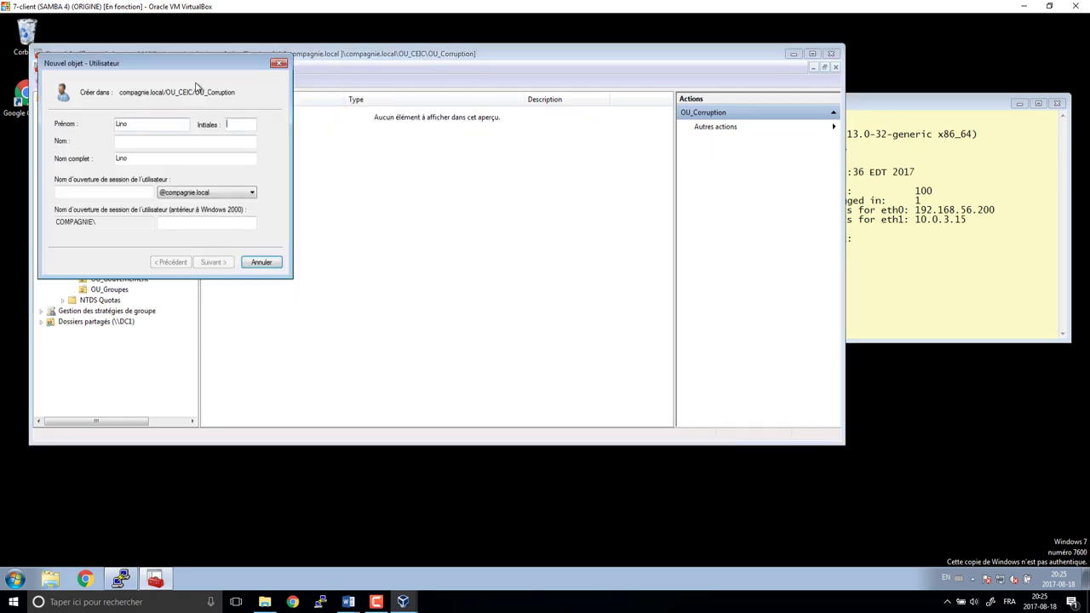
pyautogui.press('Tab')
pyautogui.press('Tab')
pyautogui.press('Tab')
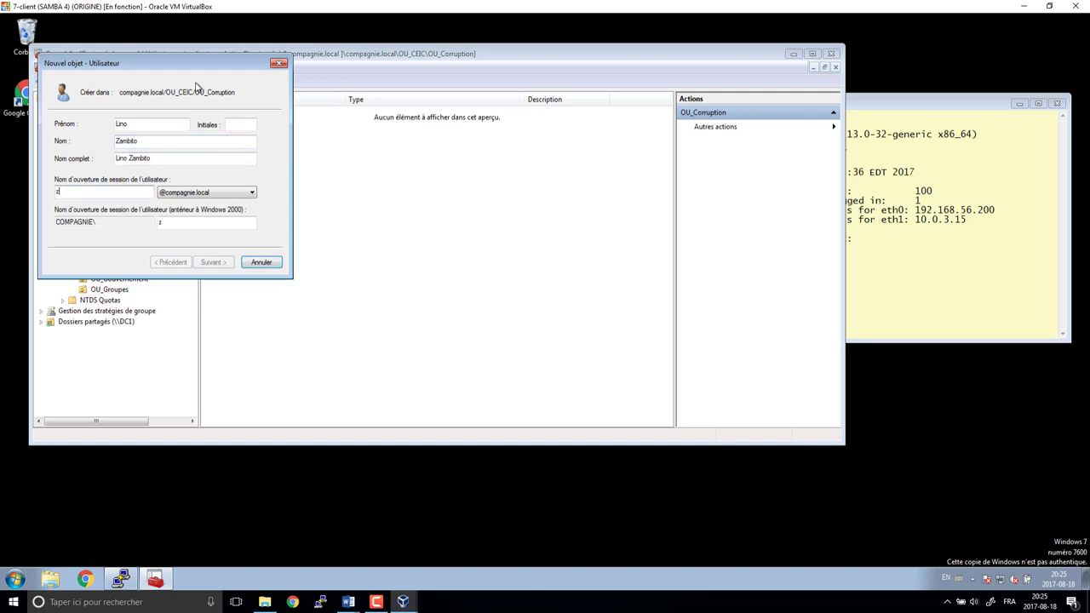
pyautogui.press('Return')
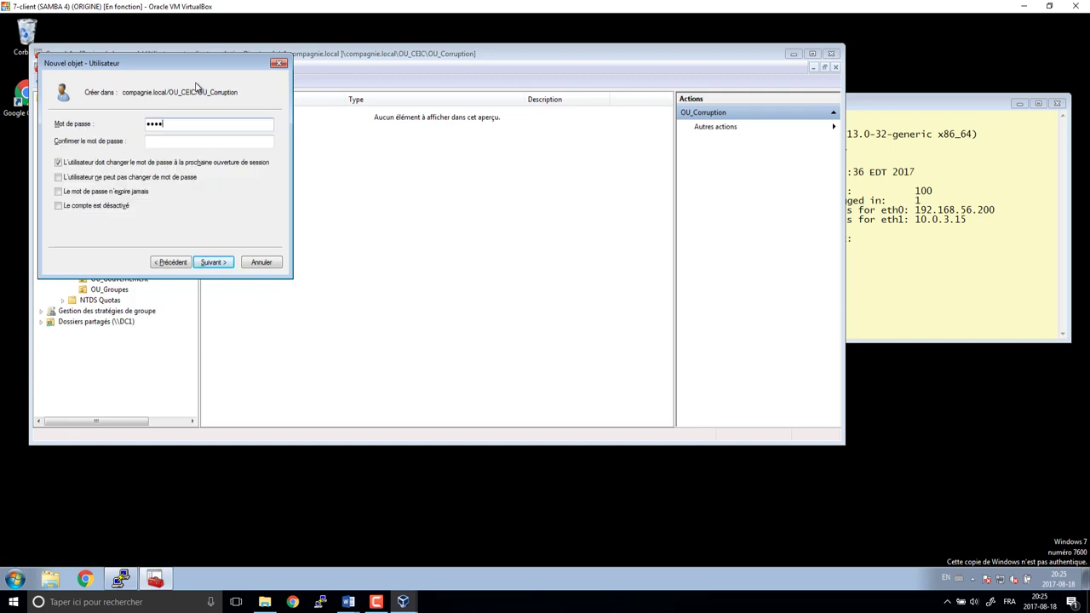
pyautogui.write('•••••••')
pyautogui.press('Tab')
pyautogui.press('Return')
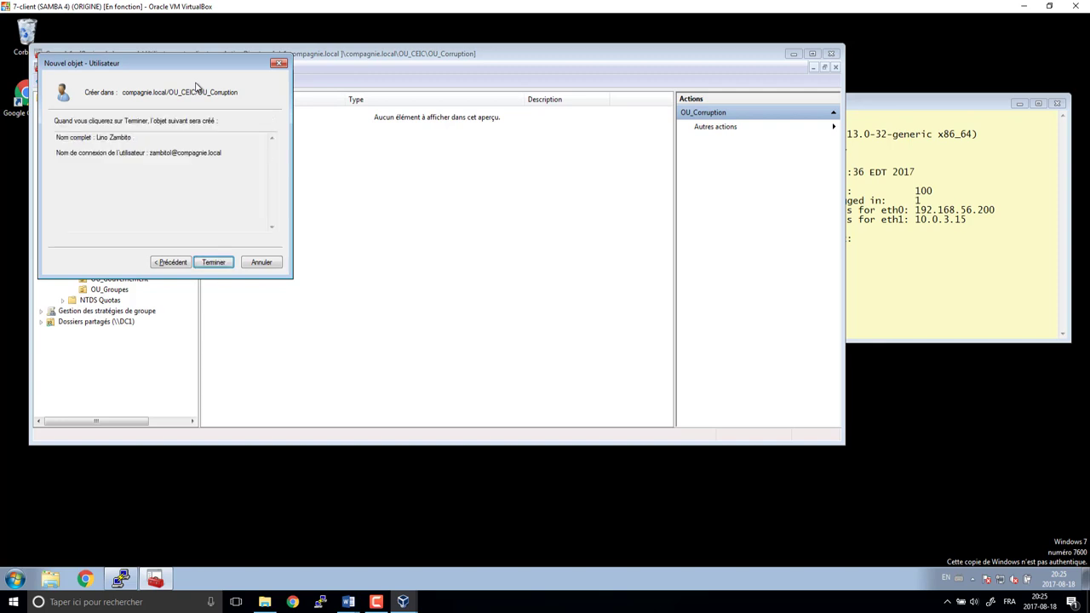
pyautogui.press('Return')
# - Add the new OU_Corruption user to the gl_corruption group
pyautogui.rightClick(233, 113)
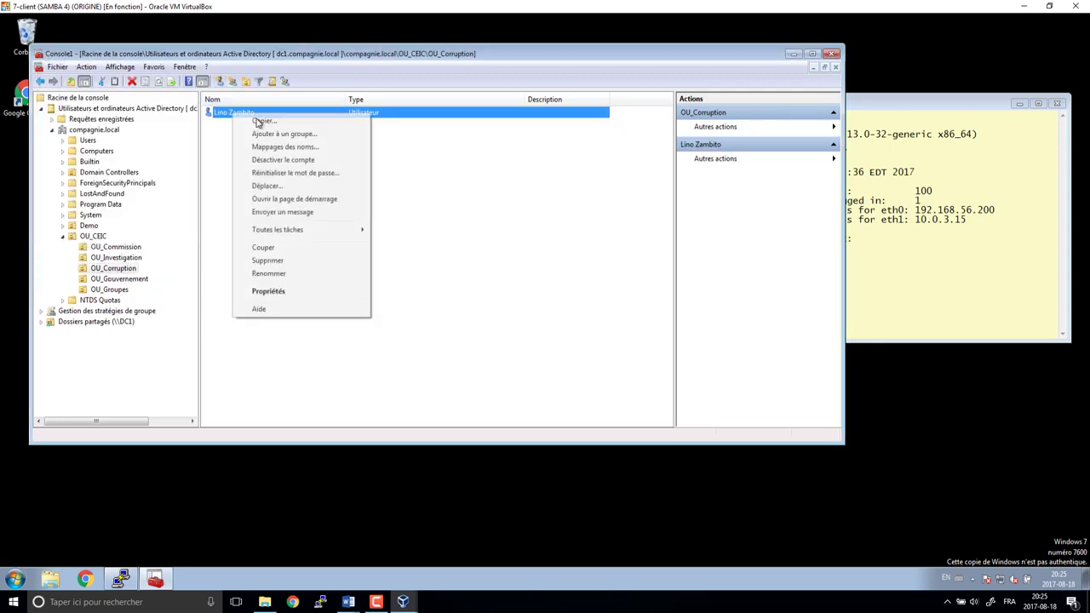
pyautogui.click(263, 134)
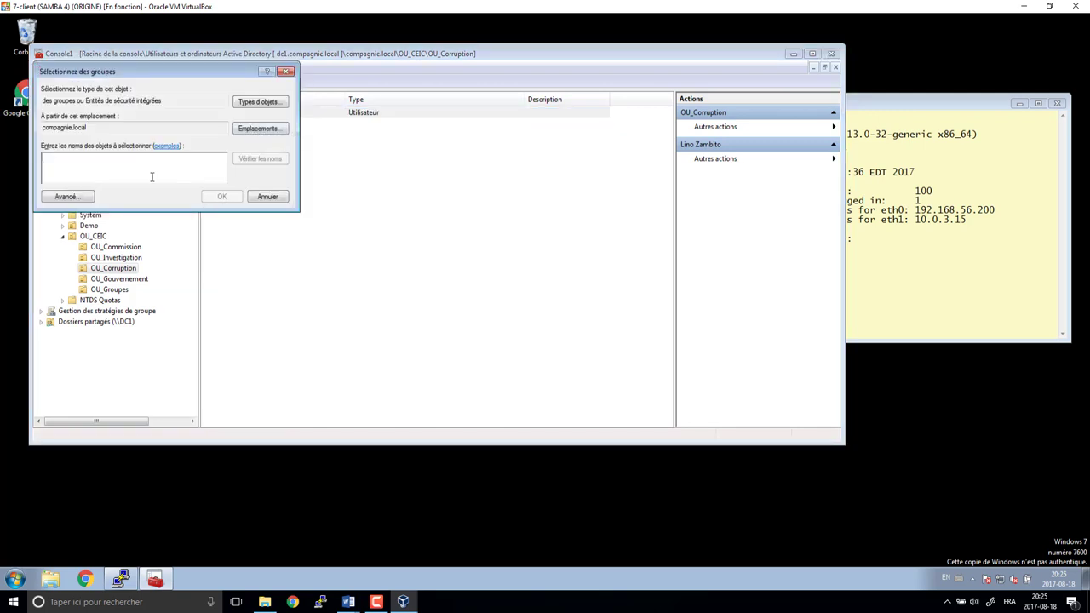
pyautogui.write('gl')
pyautogui.press('Return')
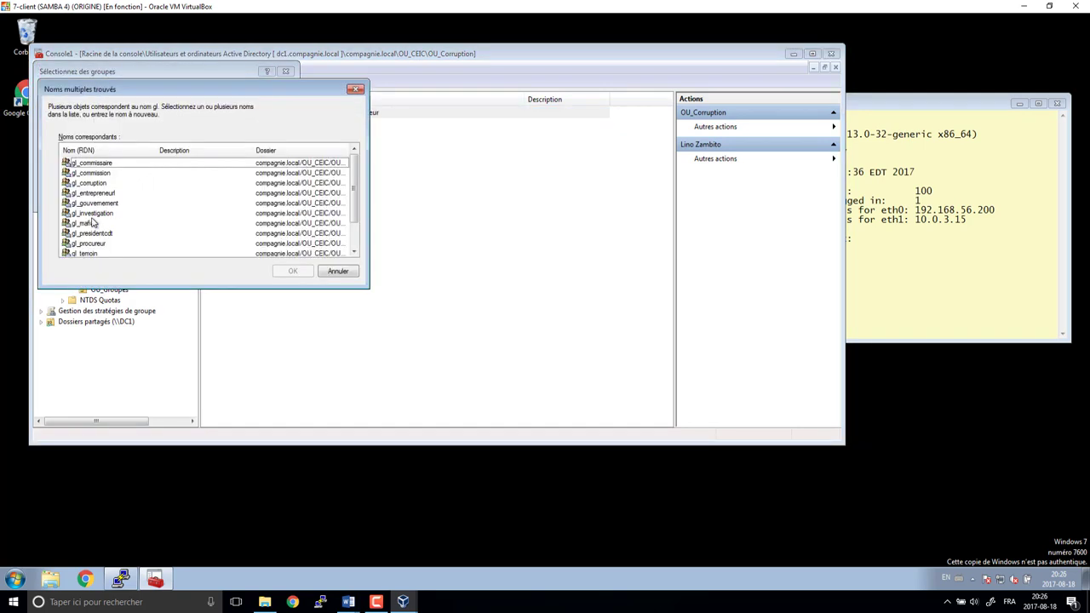
pyautogui.click(95, 183)
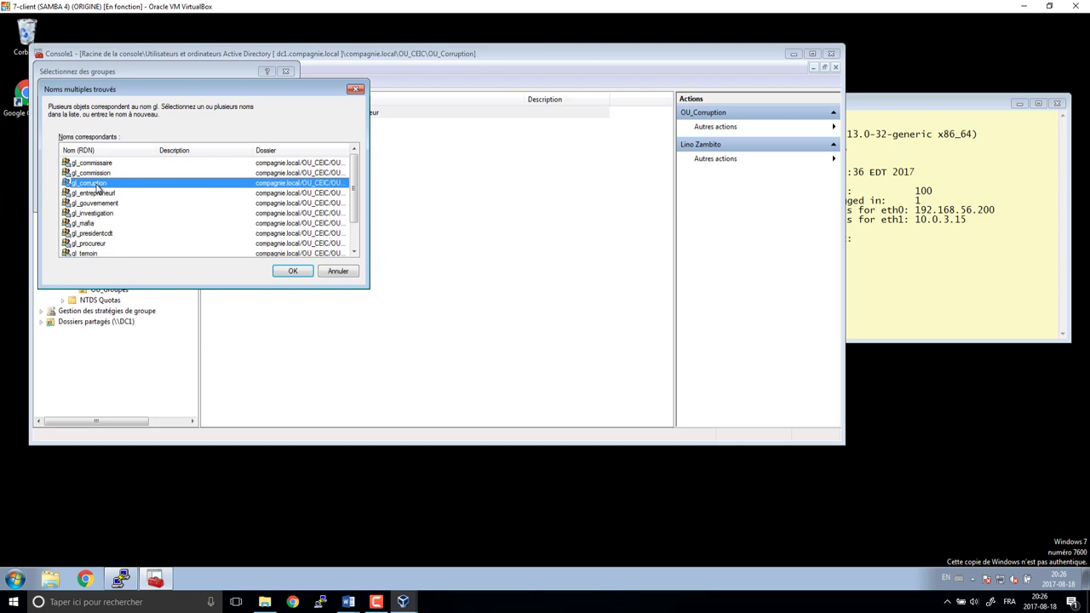
pyautogui.click(300, 272)
pyautogui.click(247, 245)
pyautogui.click(605, 339)
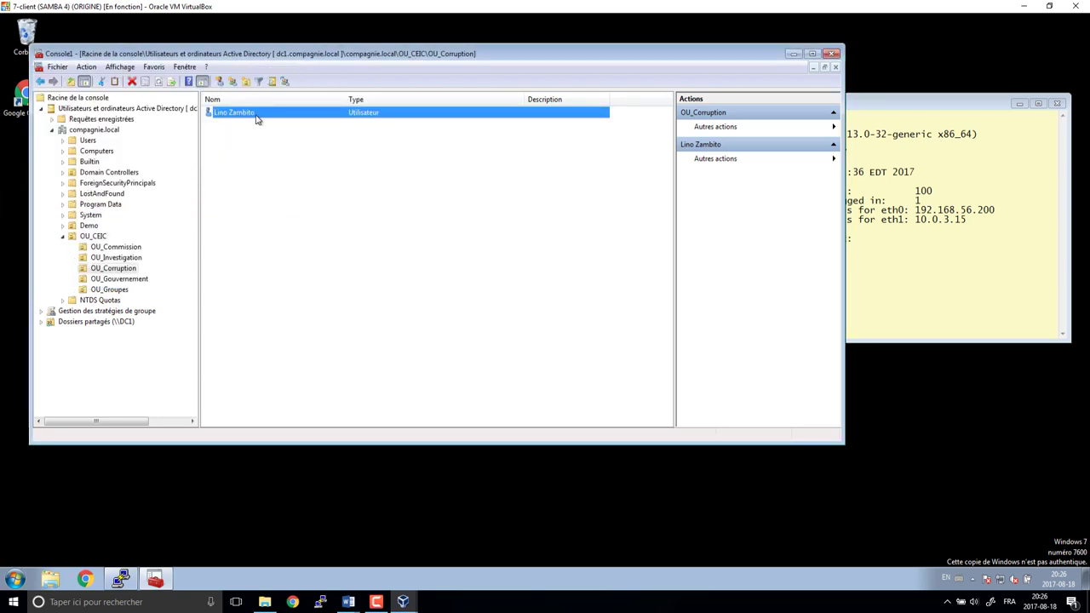
# - Begin another group addition for the existing user, then cancel it
pyautogui.rightClick(256, 119)
pyautogui.click(283, 133)
pyautogui.press('Escape')
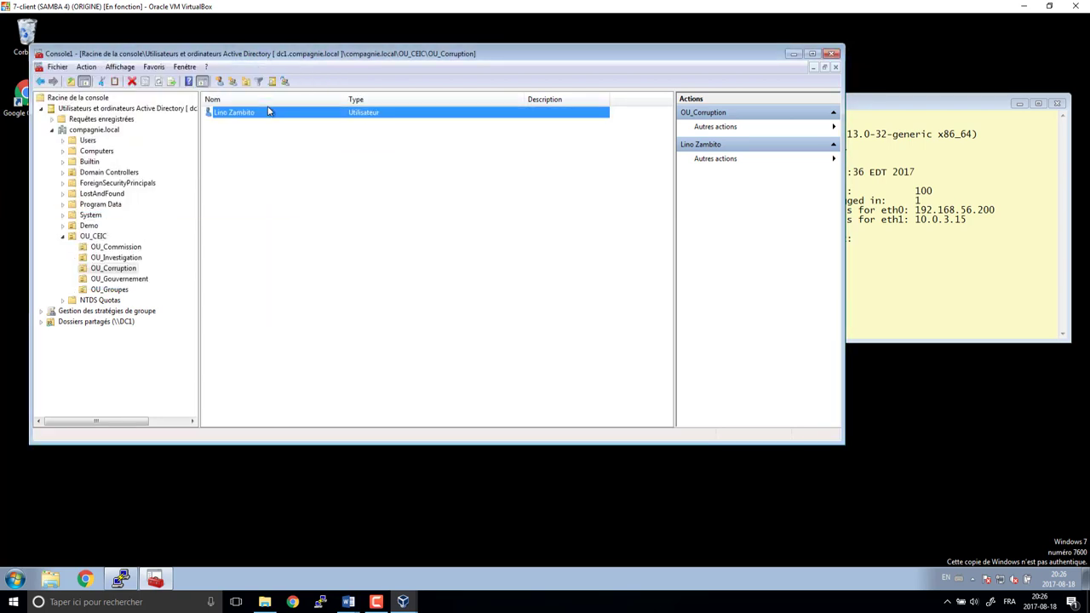
# - Copy the existing user into a new account with its own names, logon name and password
pyautogui.rightClick(263, 113)
pyautogui.click(289, 125)
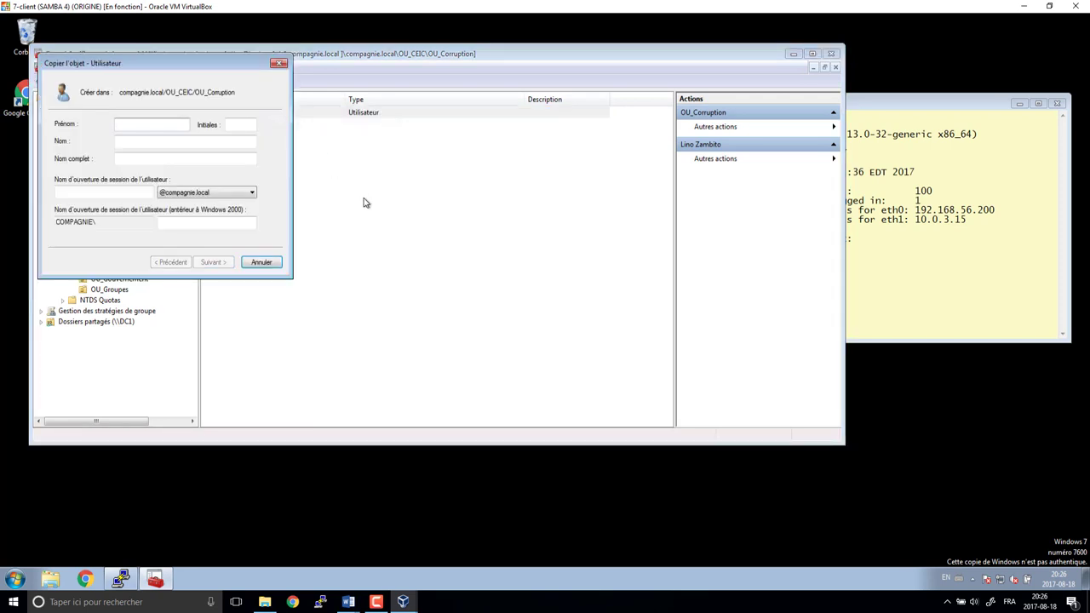
pyautogui.write('Domenico')
pyautogui.press('Tab')
pyautogui.write('Ar')
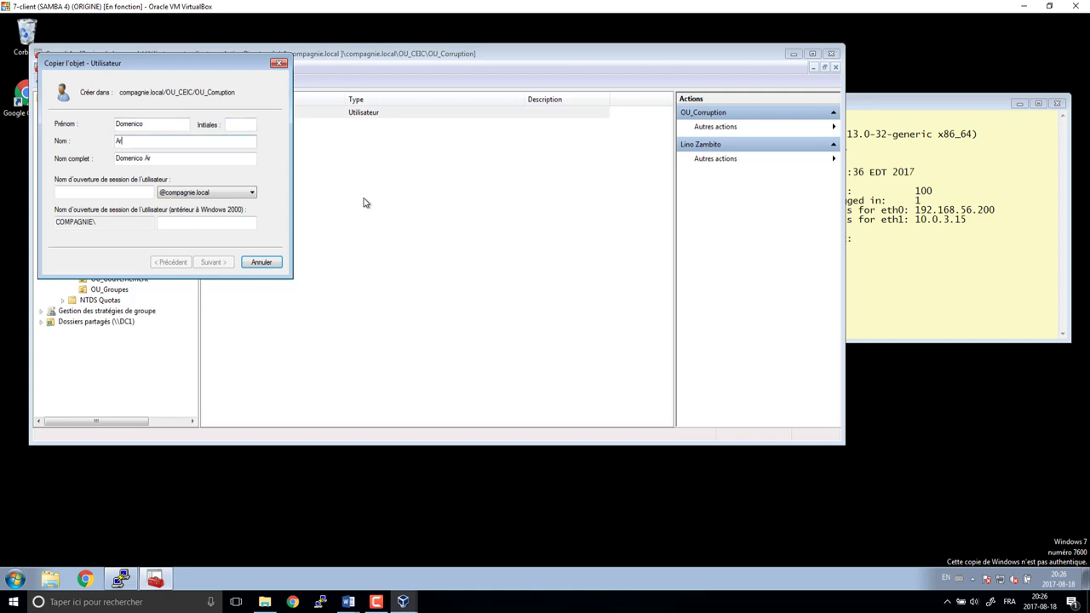
pyautogui.write('curi')
pyautogui.press('Tab')
pyautogui.press('Tab')
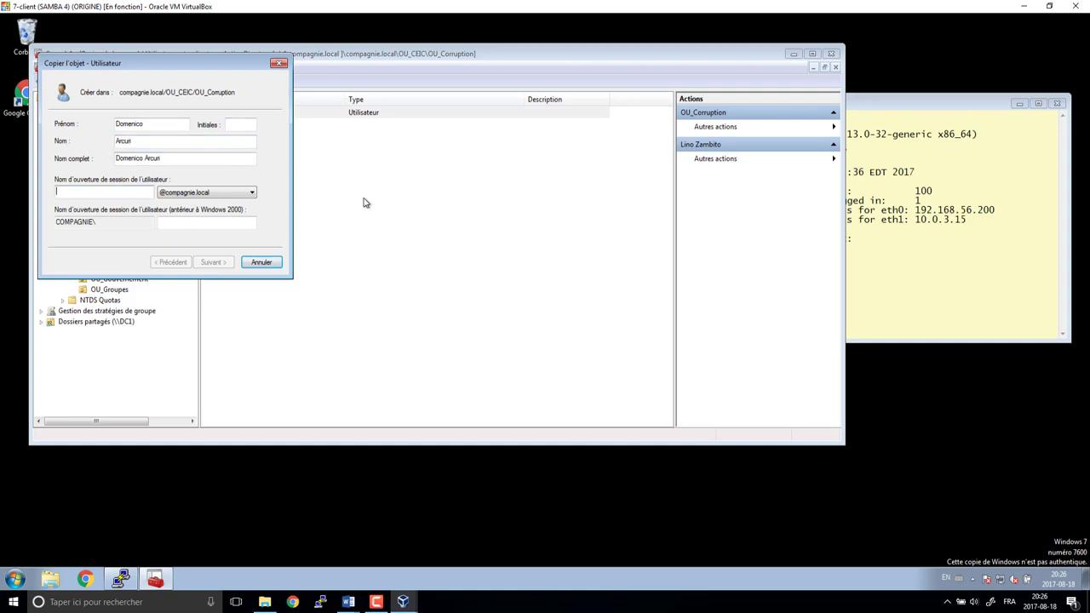
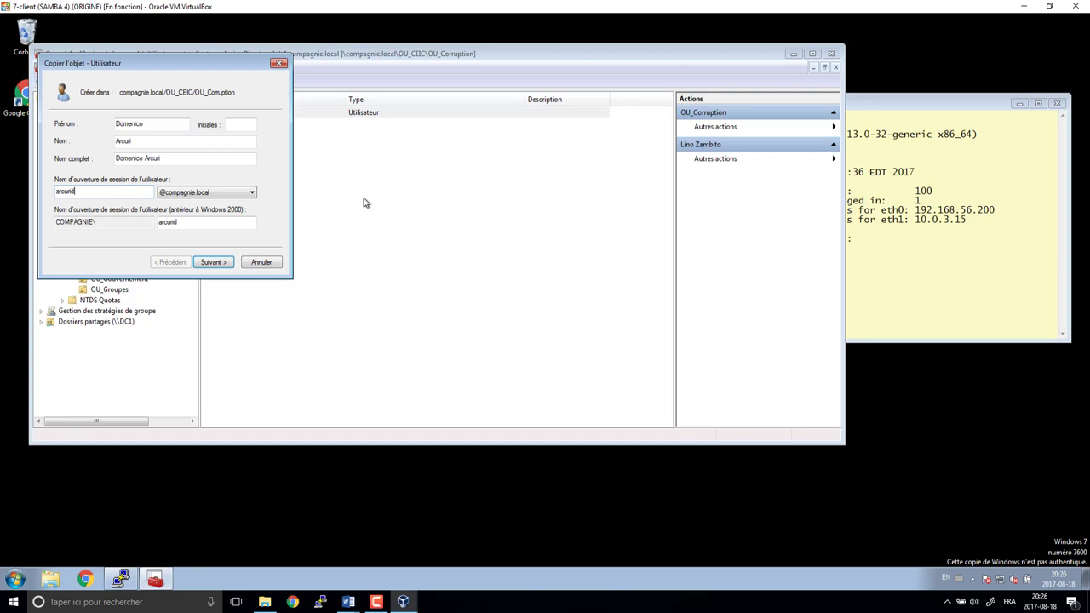
pyautogui.press('Return')
pyautogui.write('••')
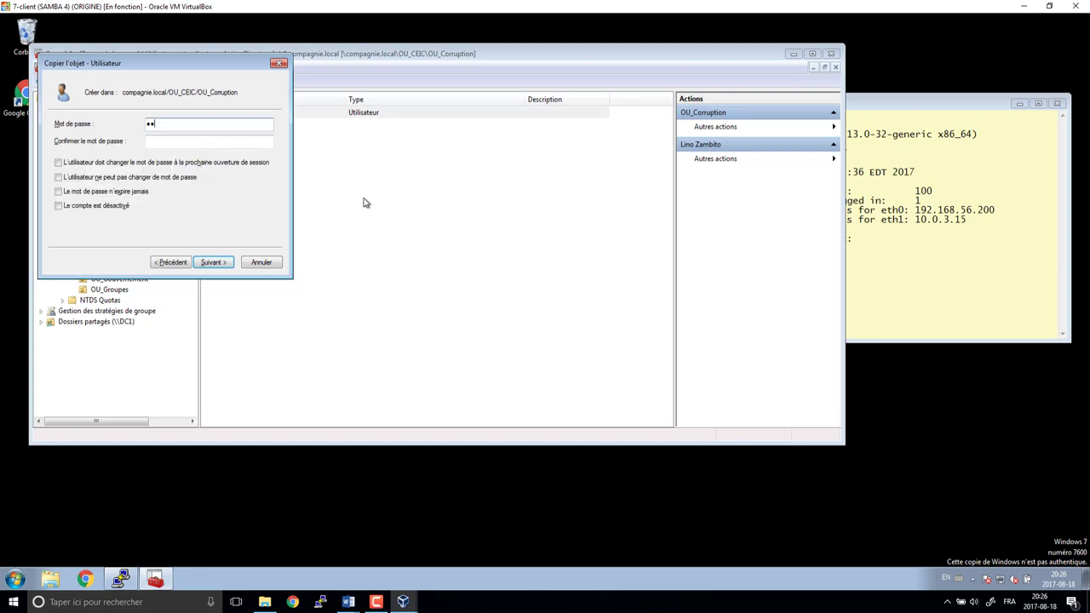
pyautogui.write('•••••••••')
pyautogui.press('Return')
pyautogui.press('Return')
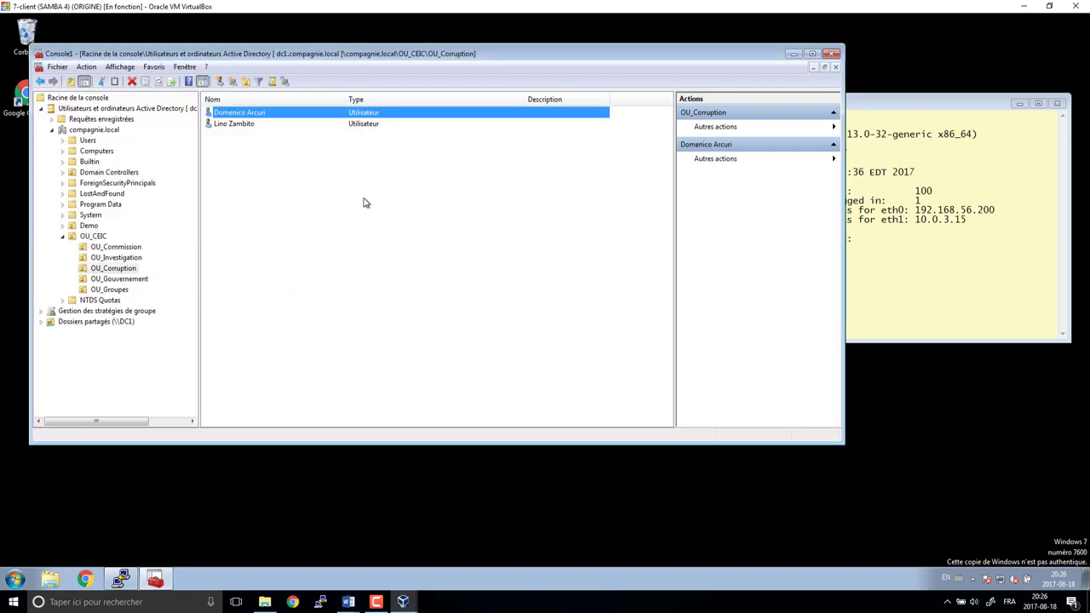
# - Copy the new user into another account with a new last name, logon name and password
pyautogui.rightClick(242, 112)
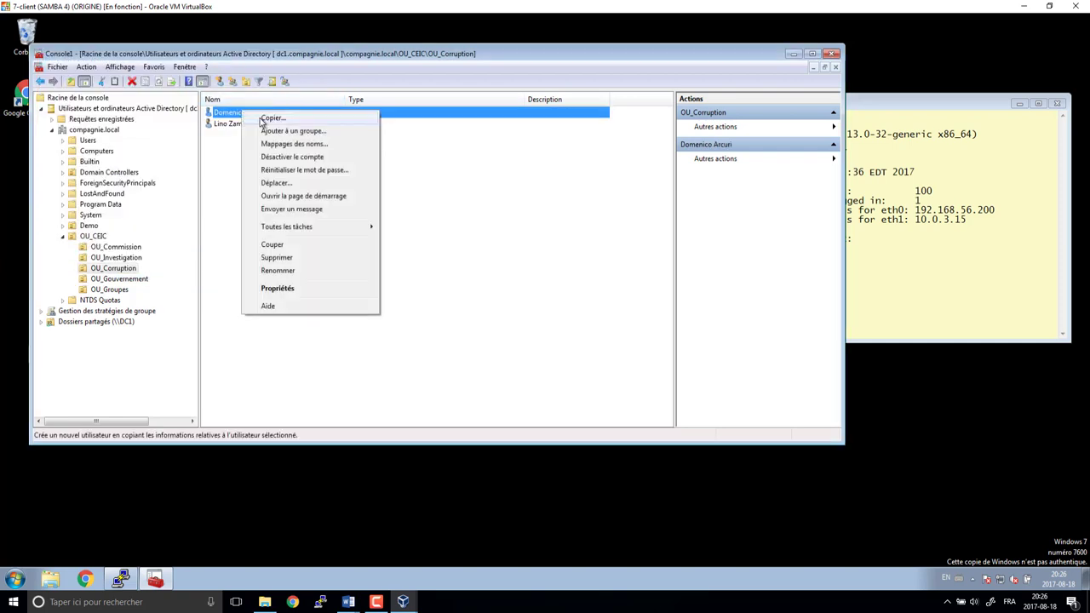
pyautogui.click(264, 118)
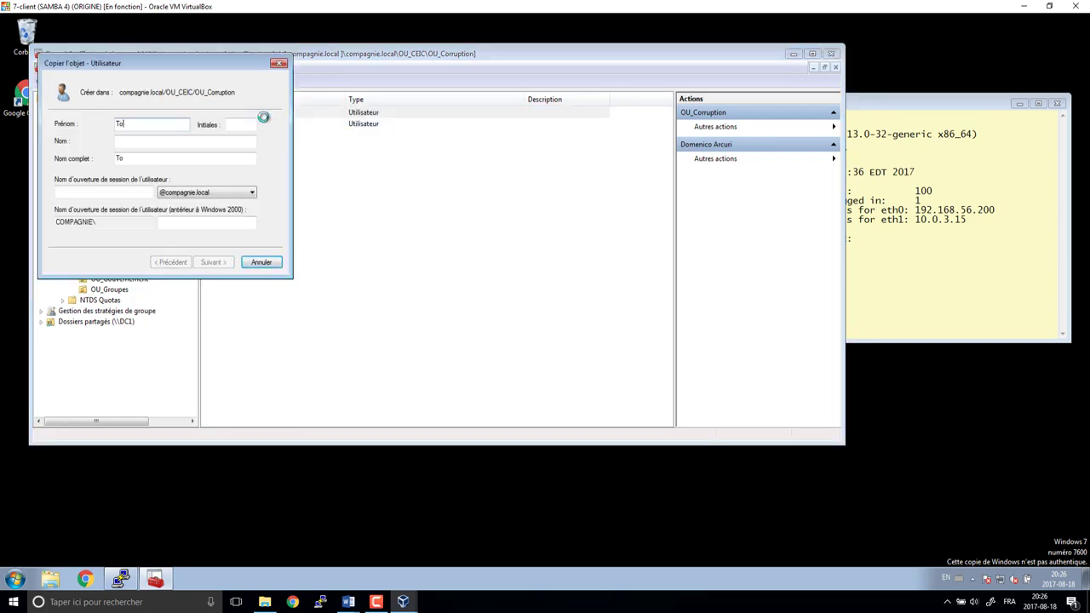
pyautogui.press('Tab')
pyautogui.press('Tab')
pyautogui.write('Acc')
pyautogui.press('Tab')
pyautogui.press('Tab')
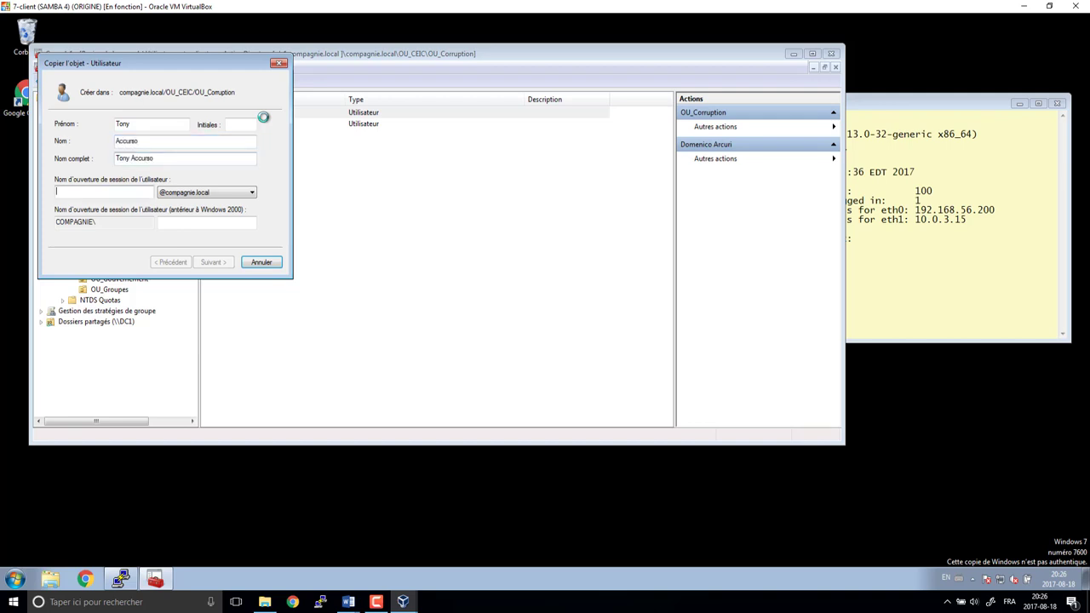
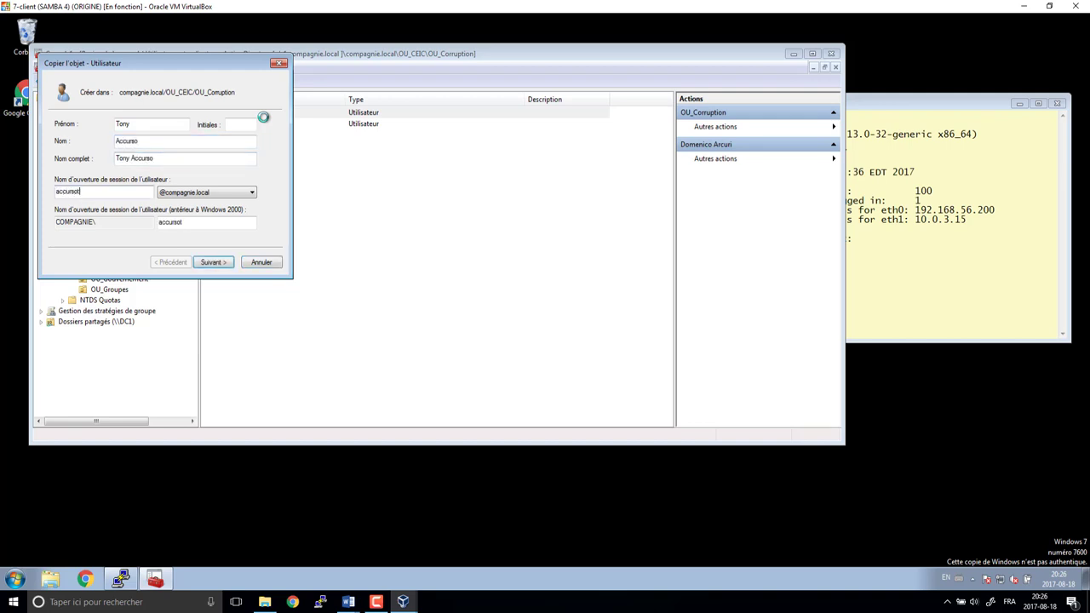
pyautogui.press('Return')
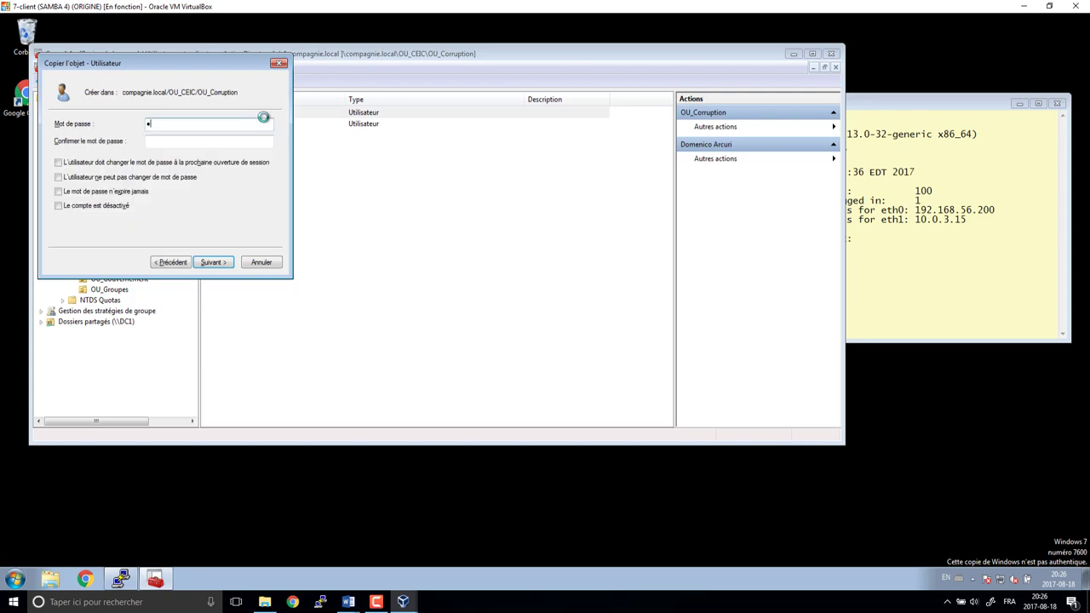
pyautogui.write('•••••••')
pyautogui.press('Tab')
pyautogui.write('•••••••')
pyautogui.press('Return')
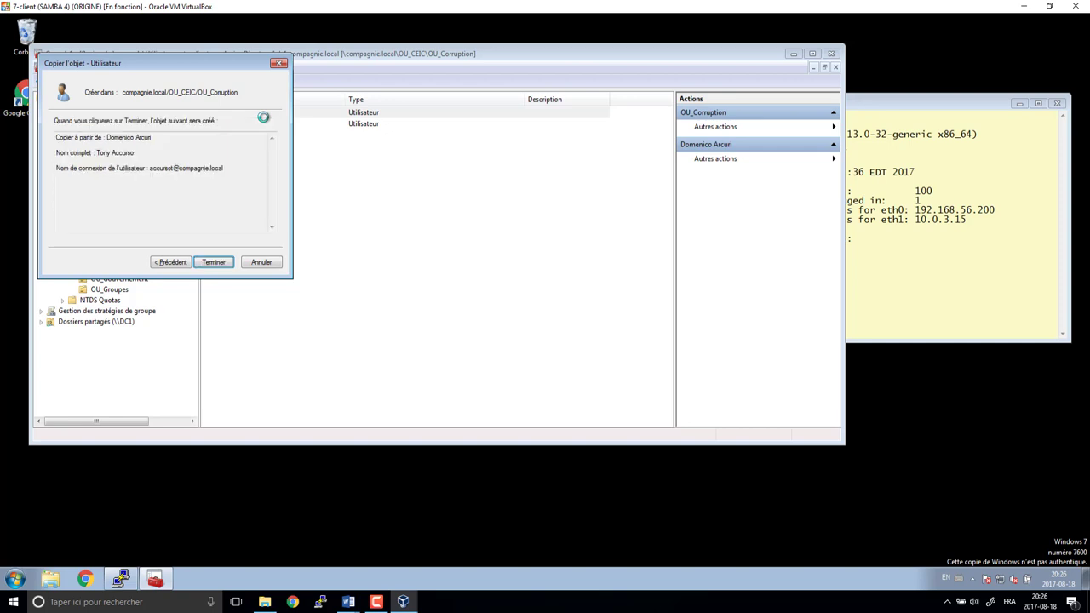
pyautogui.press('Return')
# - Add the newest OU_Corruption user to the gl_temoin and gl_entrepreneurl groups
pyautogui.rightClick(252, 136)
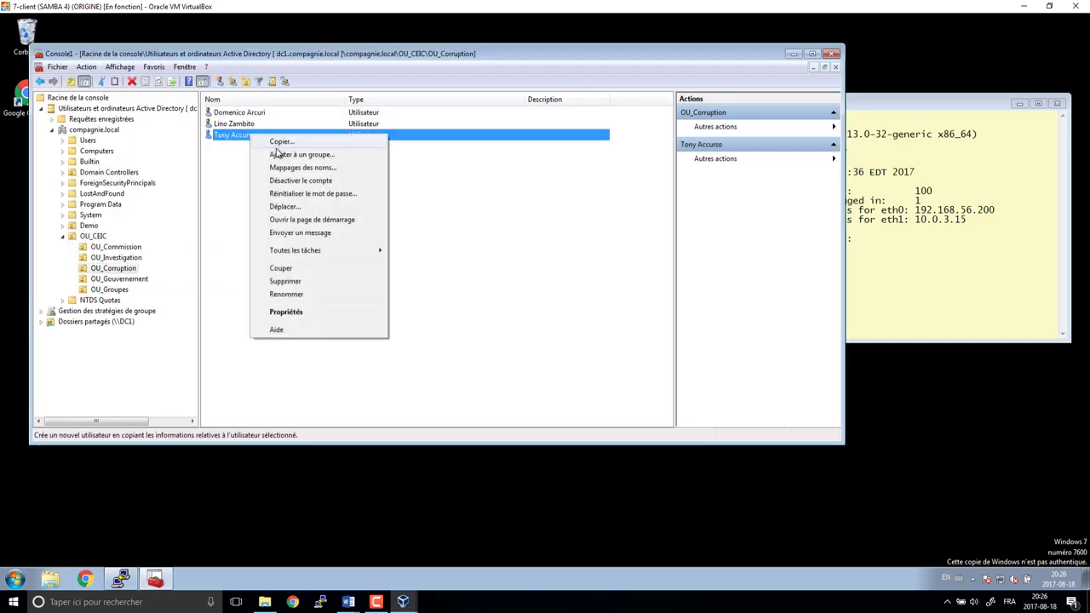
pyautogui.click(279, 155)
pyautogui.write('gl')
pyautogui.press('Return')
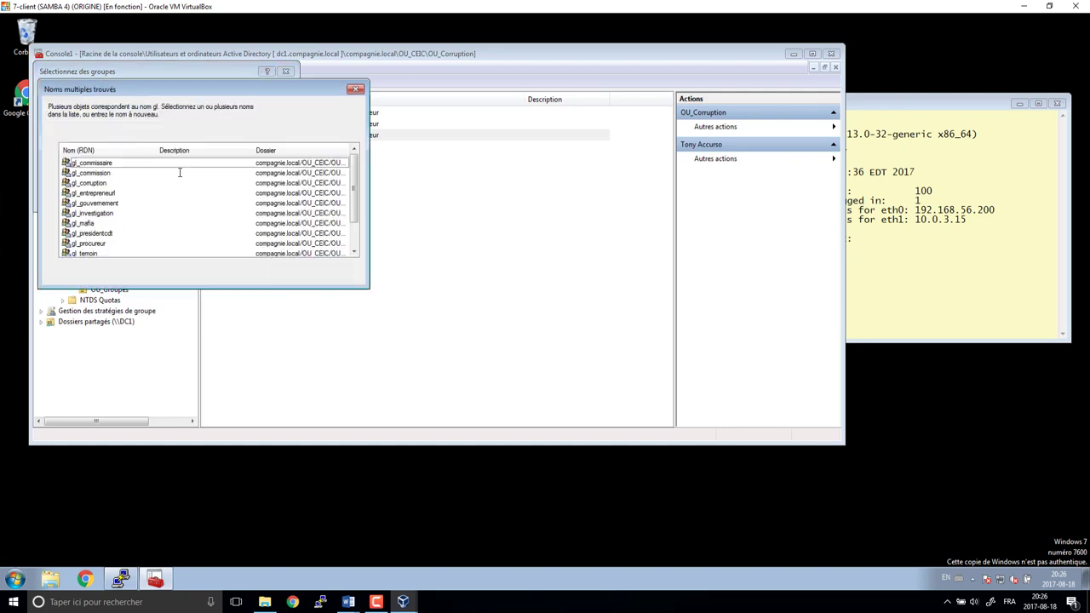
pyautogui.click(96, 254)
pyautogui.keyDown('ctrl'); pyautogui.click(109, 195); pyautogui.keyUp('ctrl')
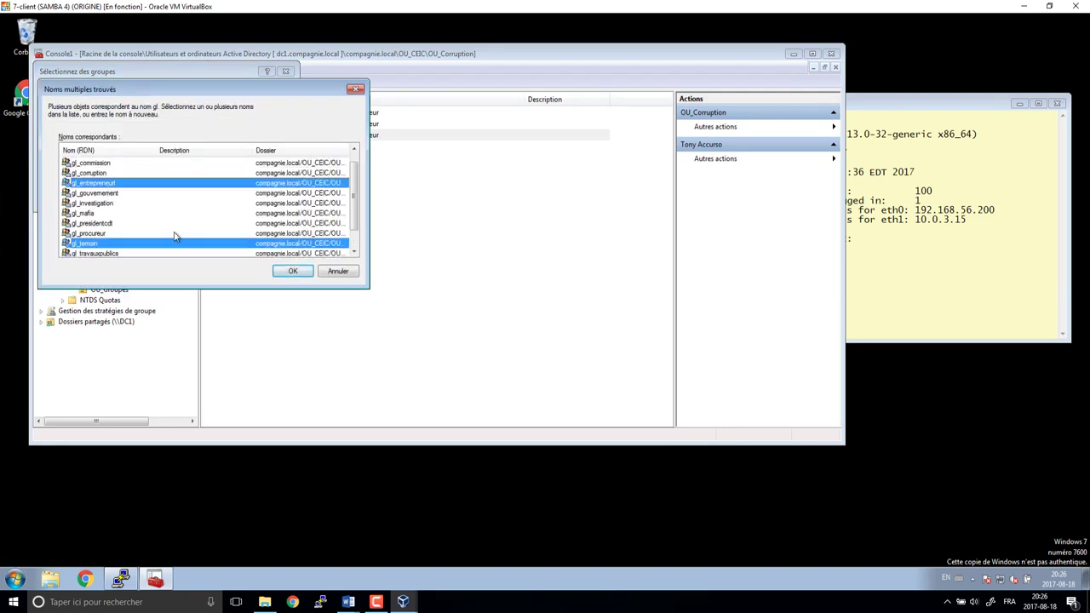
pyautogui.click(290, 270)
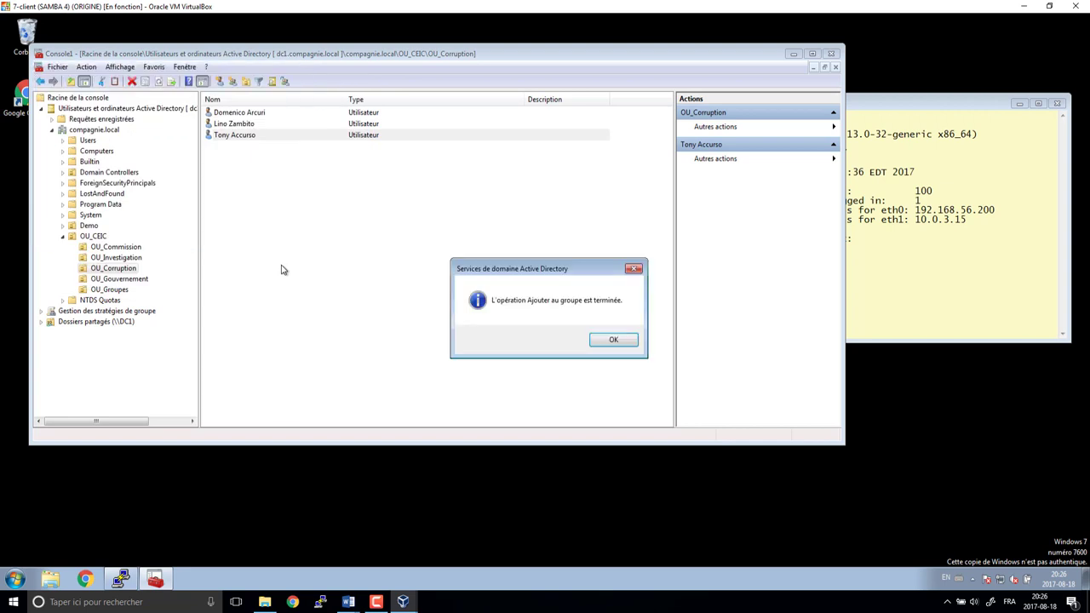
pyautogui.click(613, 339)
# - Add the original OU_Corruption user to gl_temoin and another gl_ group
pyautogui.click(236, 118)
pyautogui.click(236, 125)
pyautogui.rightClick(236, 125)
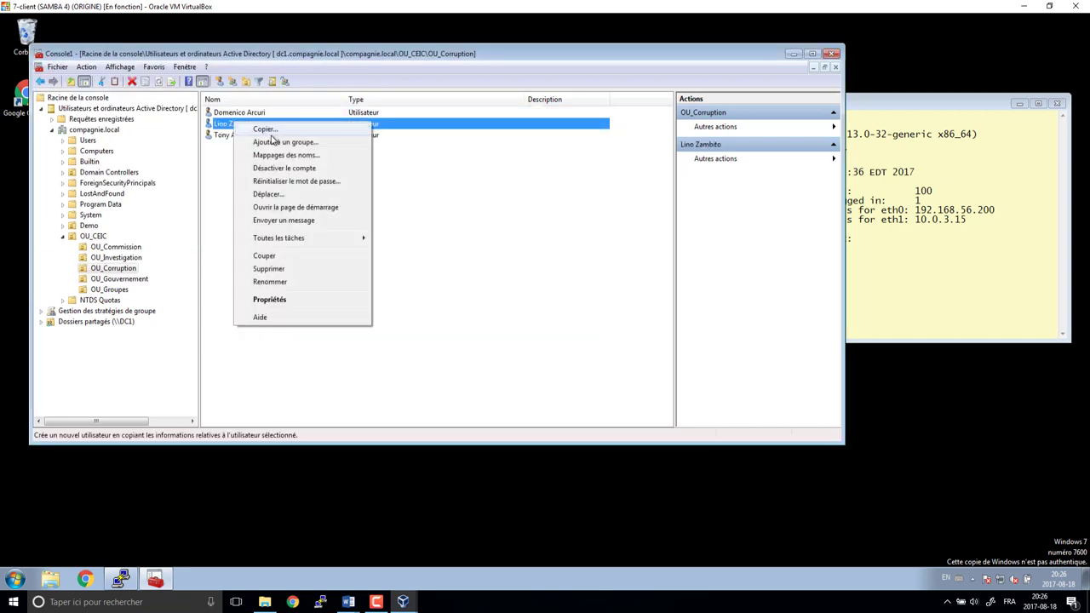
pyautogui.click(271, 142)
pyautogui.write('gl')
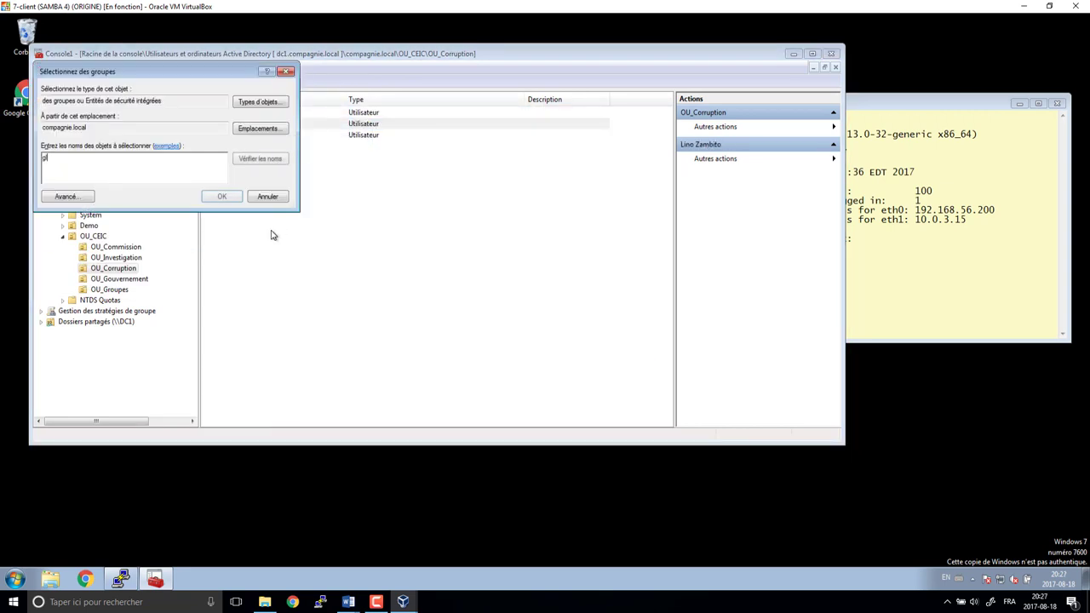
pyautogui.press('Return')
pyautogui.click(92, 255)
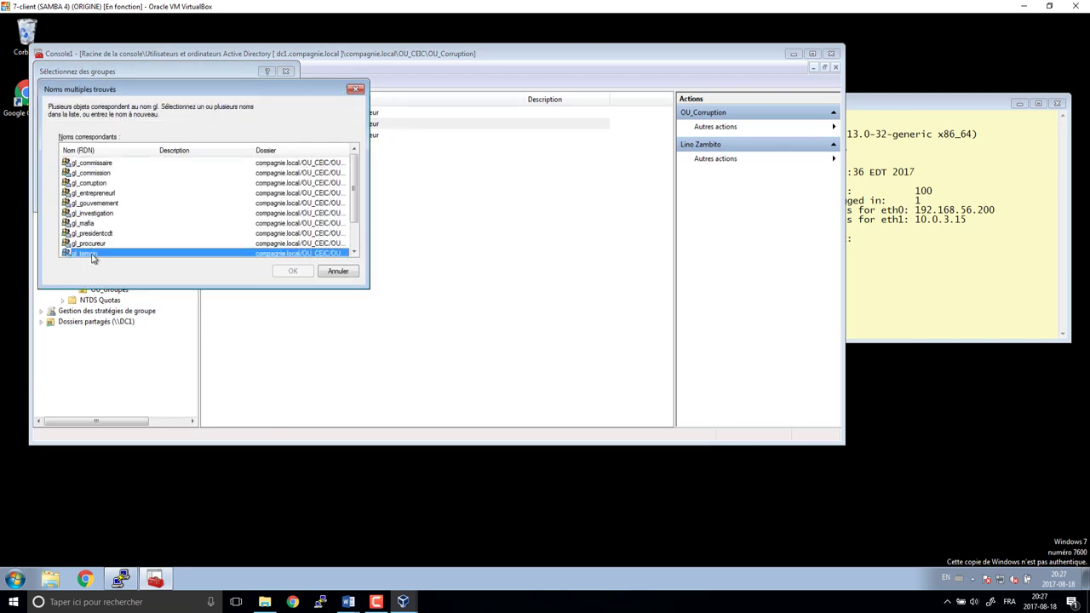
pyautogui.keyDown('ctrl'); pyautogui.click(100, 193); pyautogui.keyUp('ctrl')
pyautogui.click(293, 271)
pyautogui.press('Return')
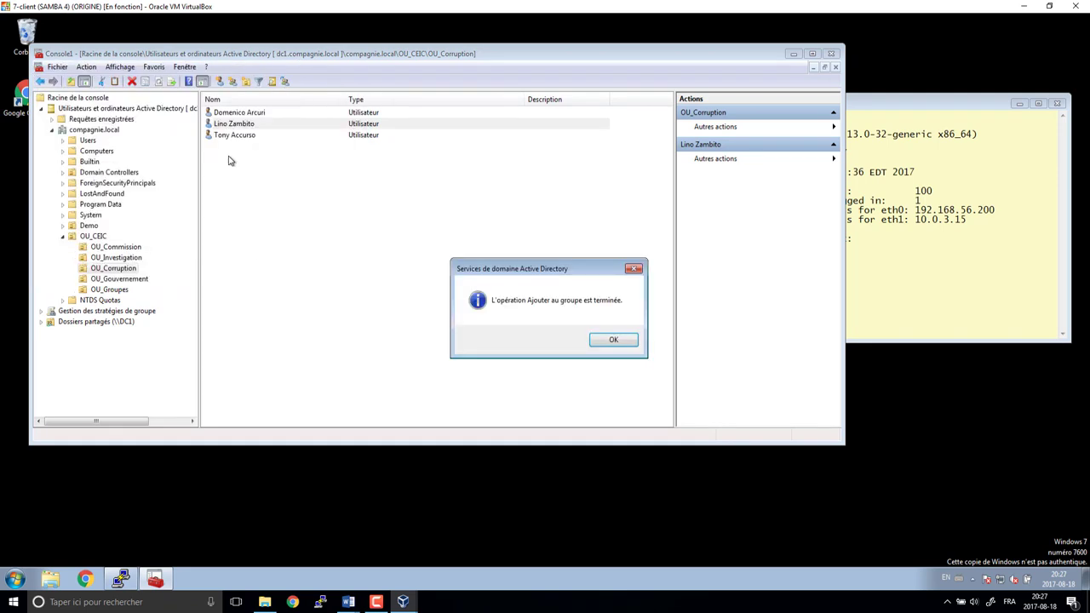
pyautogui.click(621, 342)
# - Add the second OU_Corruption user to the gl_presidentcdt and gl_mafia groups
pyautogui.rightClick(258, 115)
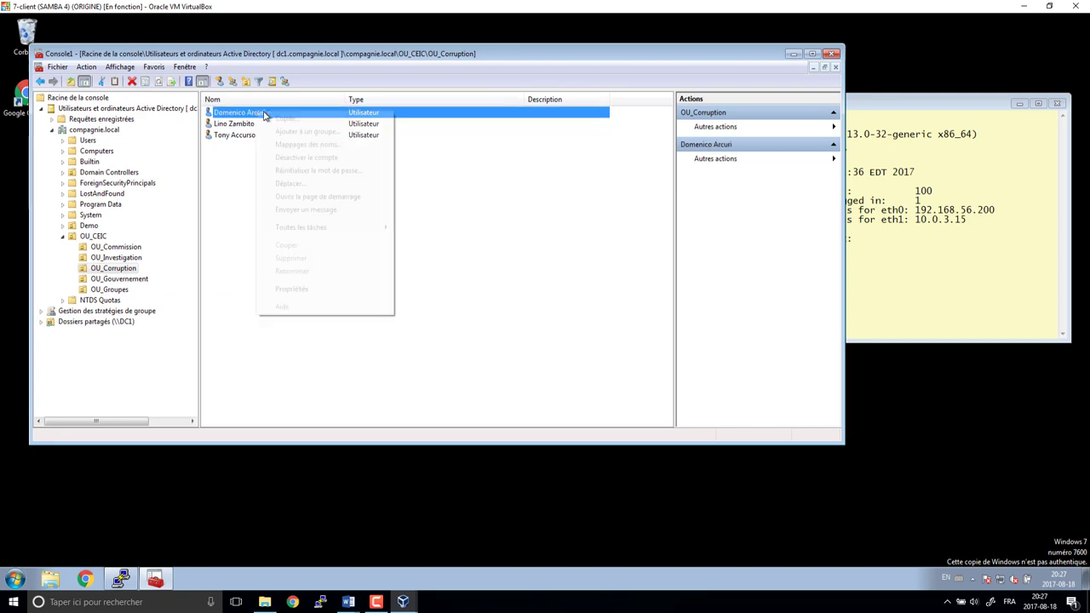
pyautogui.click(298, 128)
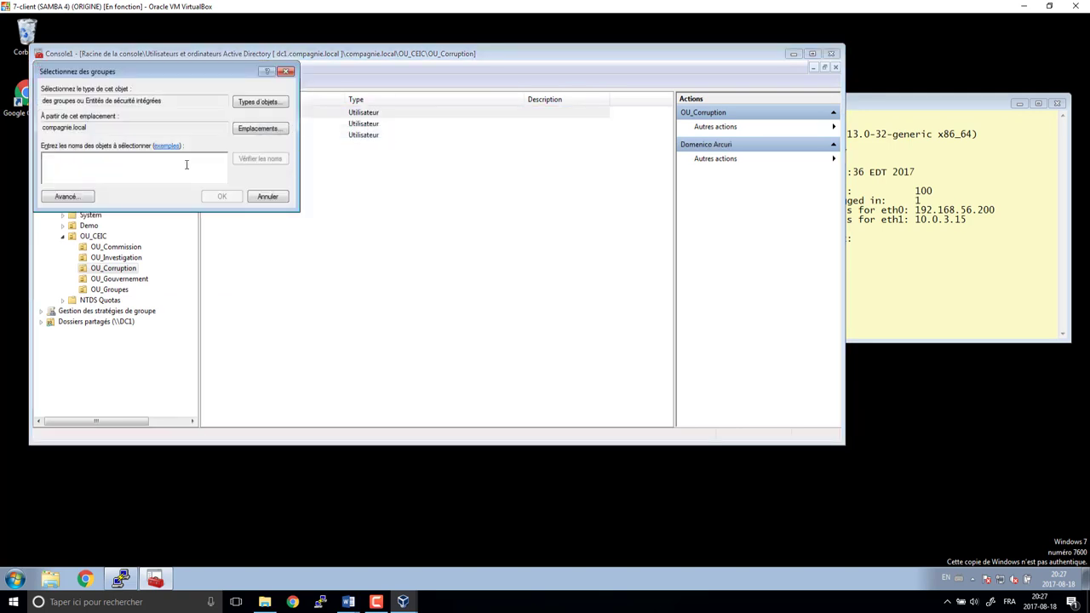
pyautogui.write('gl')
pyautogui.press('Return')
pyautogui.click(90, 234)
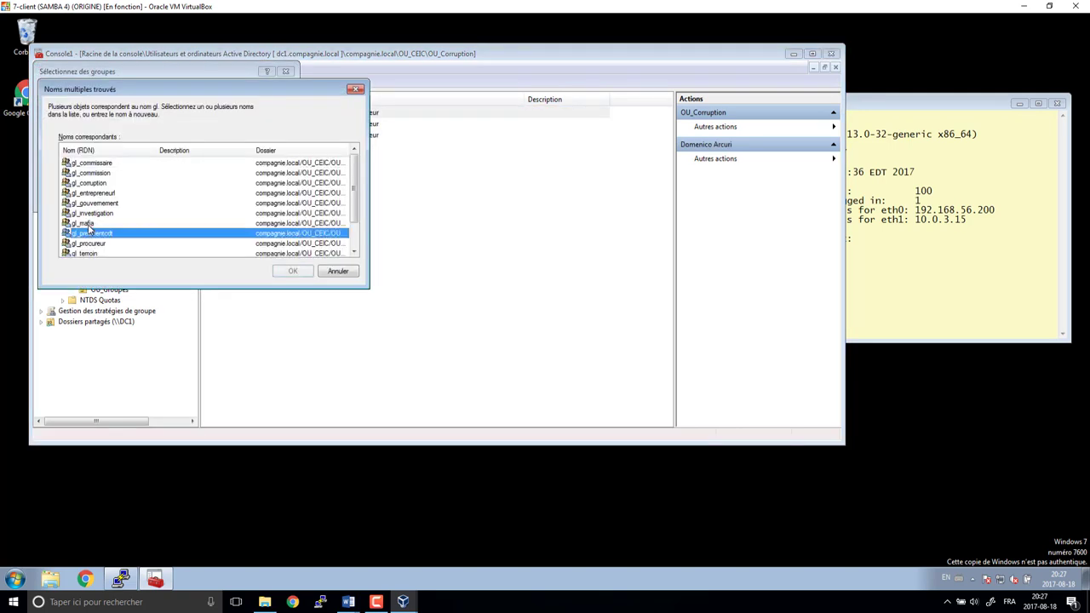
pyautogui.click(90, 223)
pyautogui.click(290, 271)
pyautogui.press('Return')
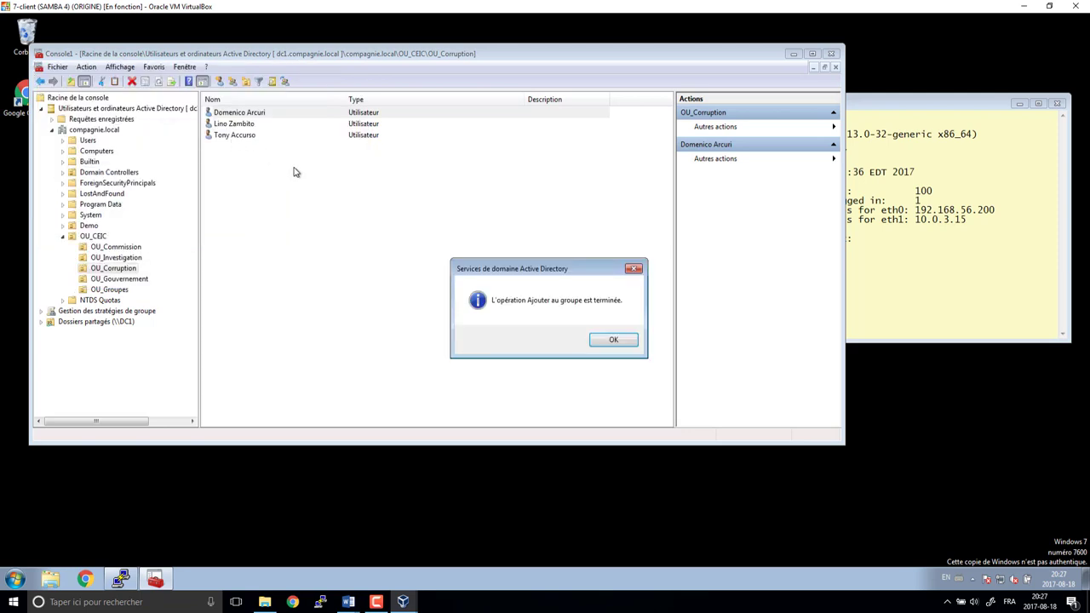
pyautogui.press('Return')
pyautogui.press('Return')
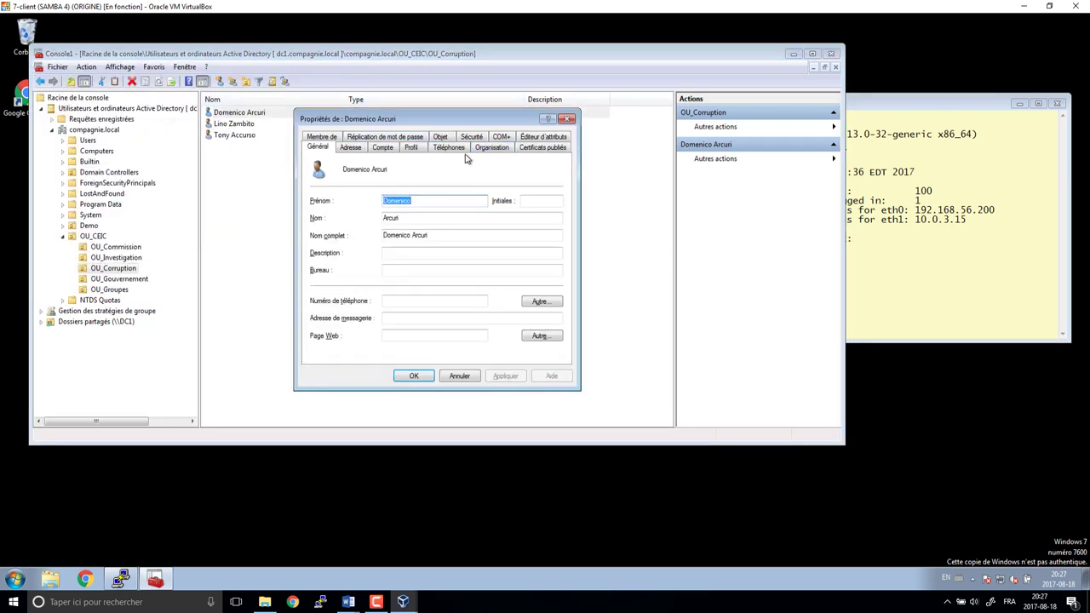
# - Give the first user title 'Entrepreneur Louche et Mafoiaia', department Corruption, company 'CeiIC'
pyautogui.click(492, 148)
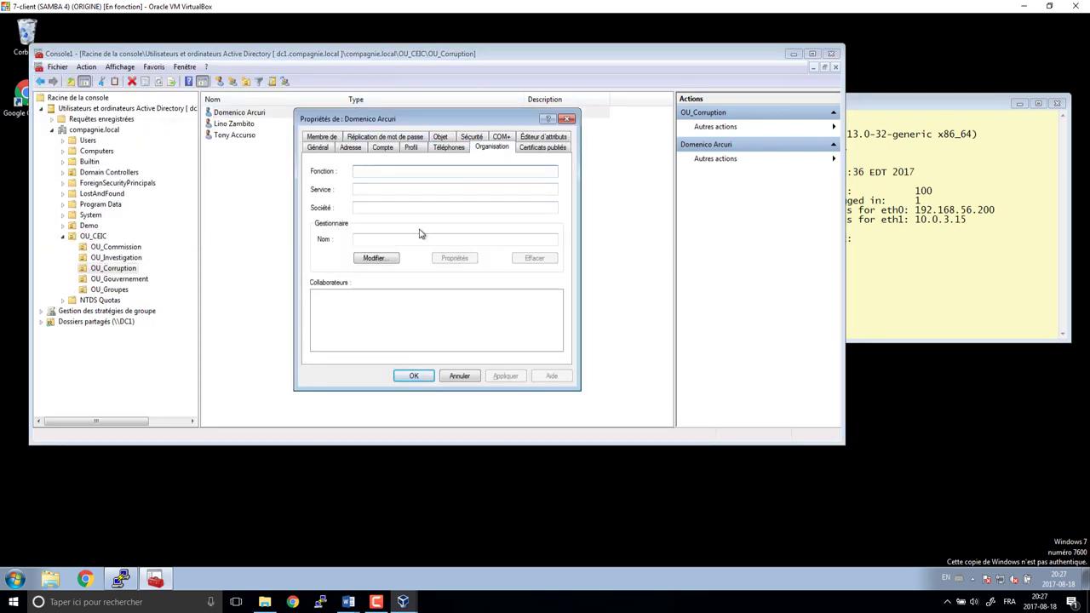
pyautogui.write('Entrepreneur Louche')
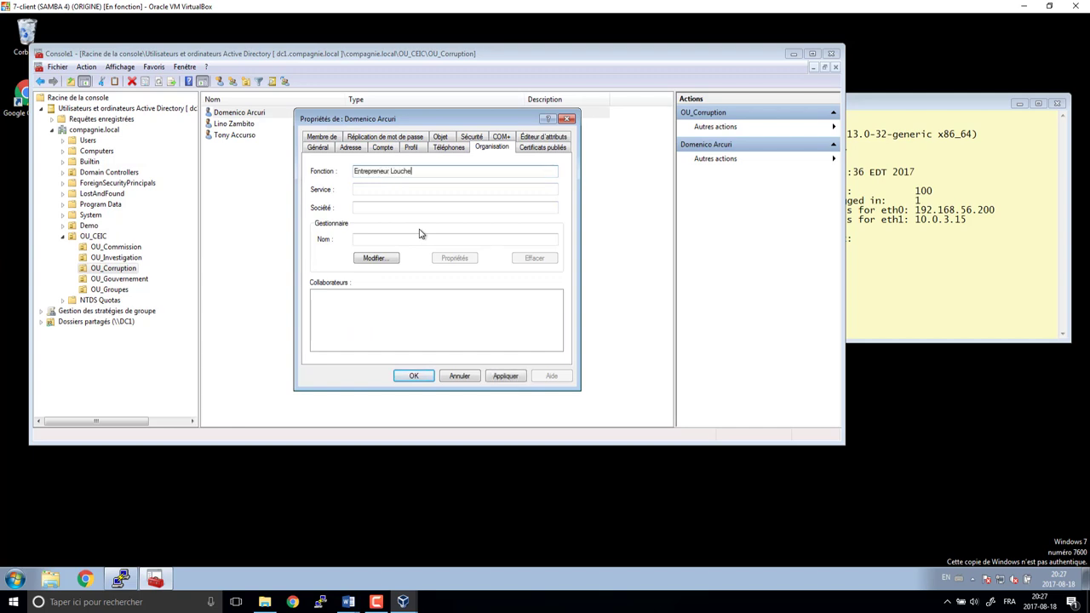
pyautogui.write(' et Ma')
pyautogui.write('foia')
pyautogui.write('ia')
pyautogui.press('Tab')
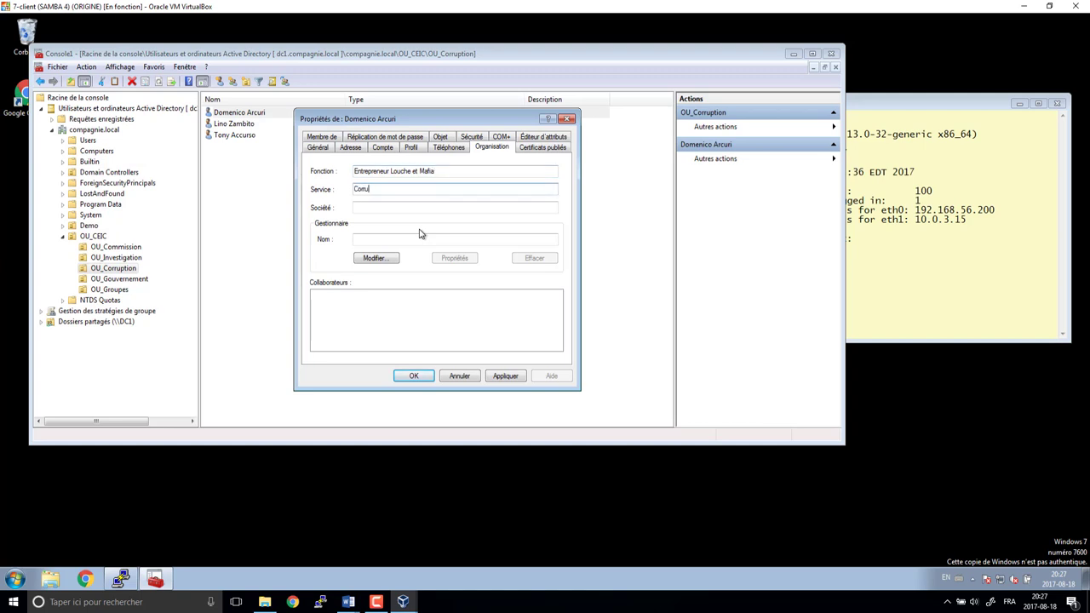
pyautogui.write('Corruption')
pyautogui.press('Tab')
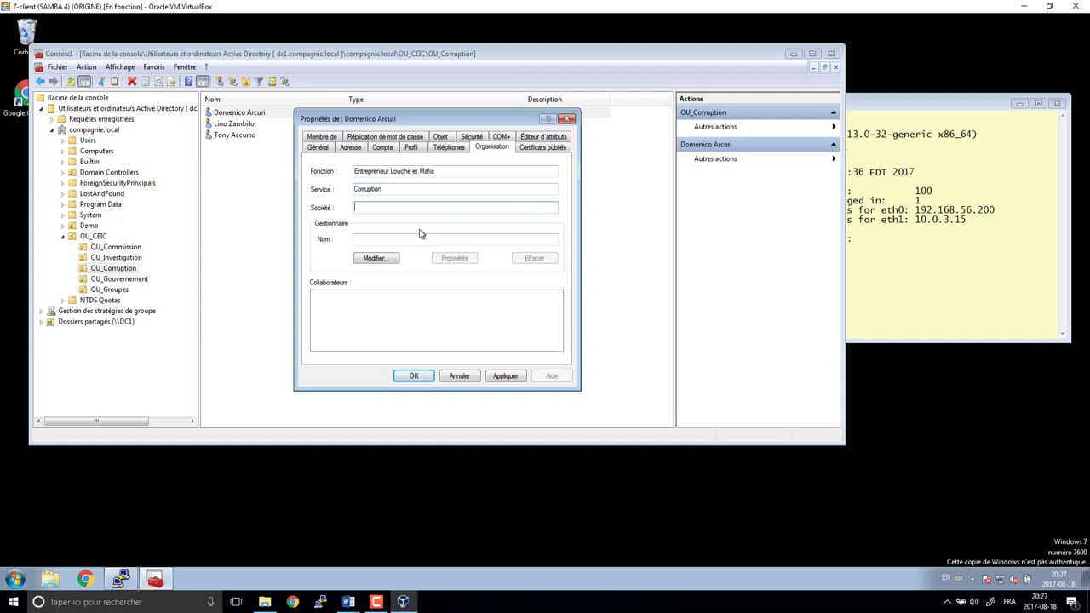
pyautogui.write('C')
pyautogui.write('ei')
pyautogui.write('IC')
pyautogui.click(413, 376)
# - Give the second user title 'Entrepreneur louche et Témoin' and department Corruption
pyautogui.click(249, 124)
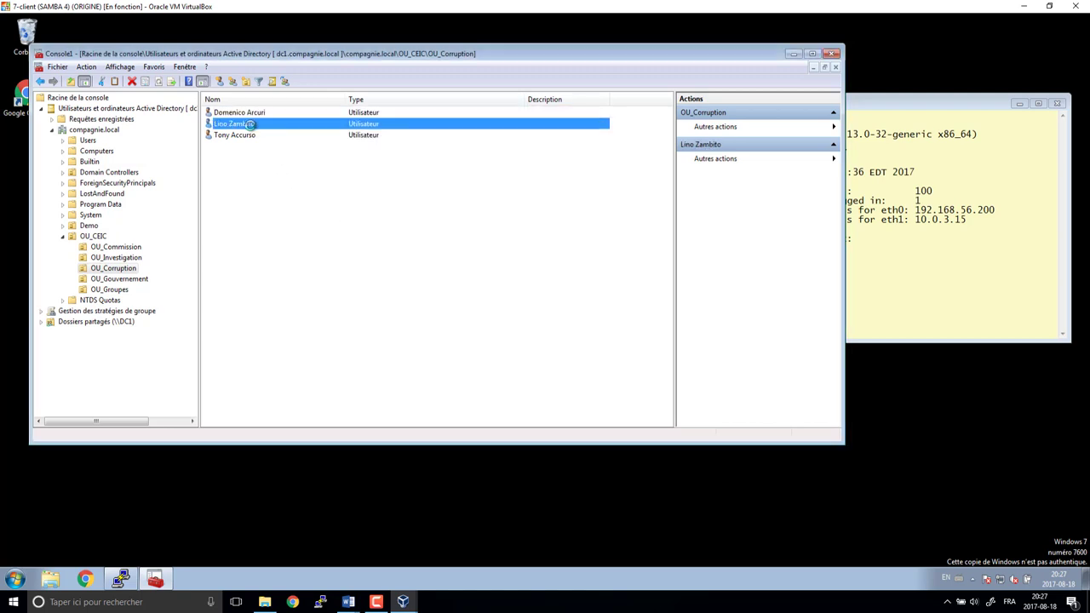
pyautogui.click(490, 147)
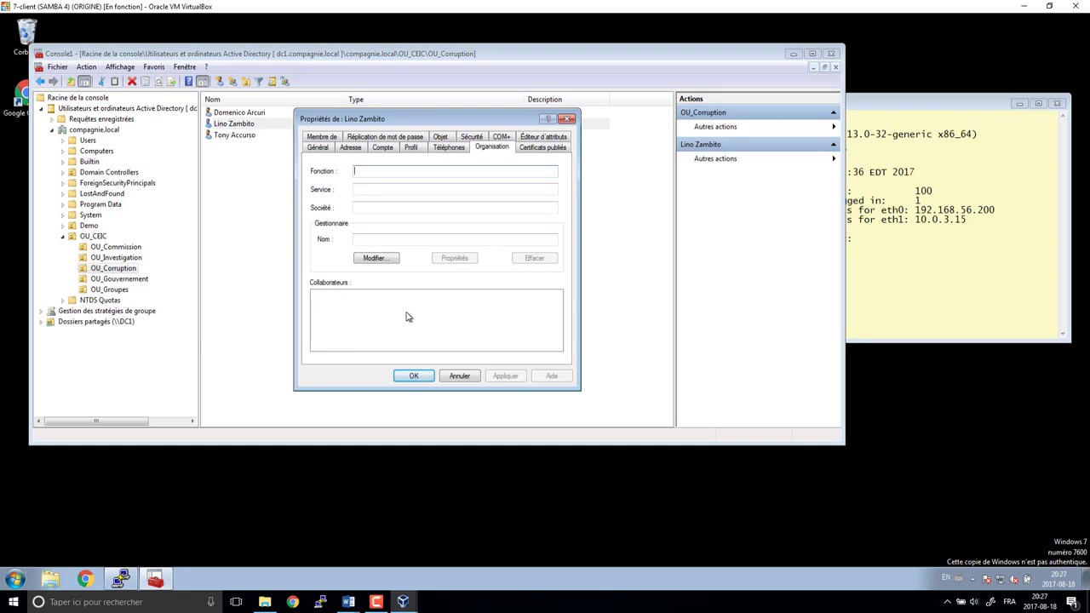
pyautogui.write('Entrepreneur louc')
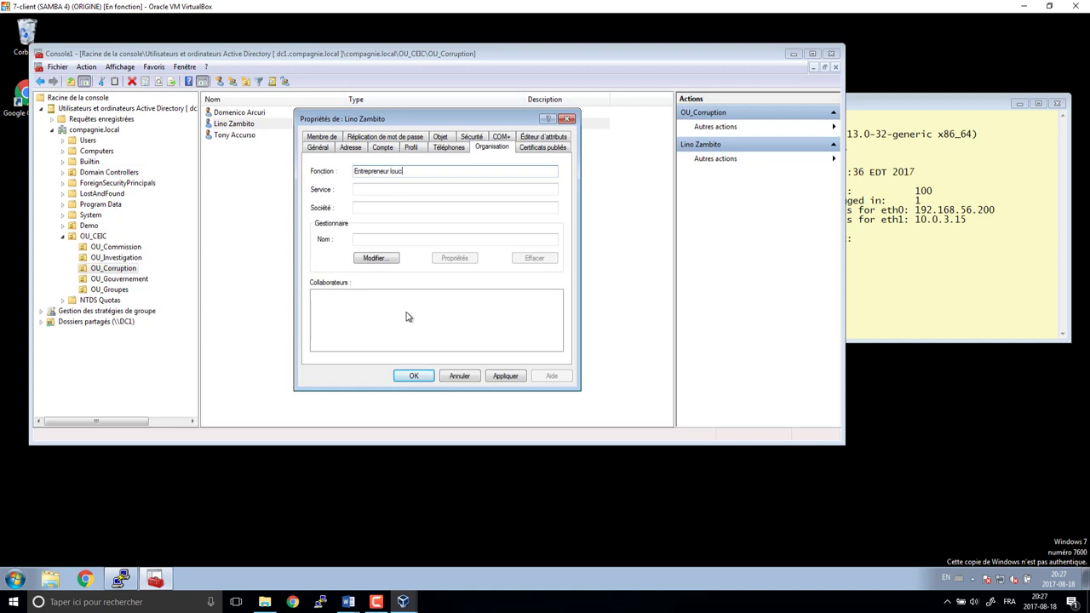
pyautogui.write('he et Témoin')
pyautogui.press('Tab')
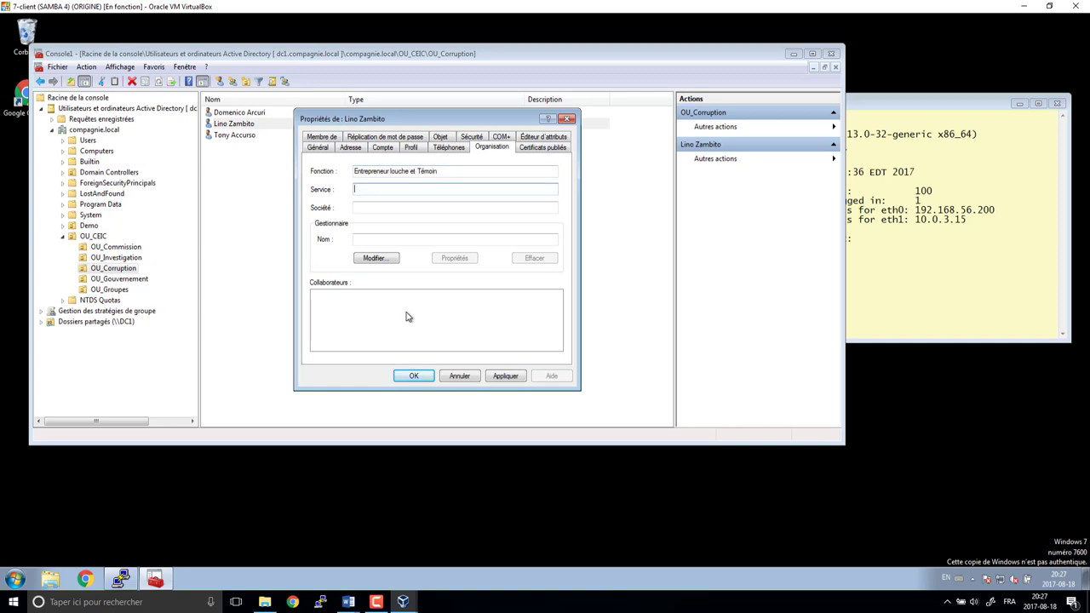
pyautogui.write('Corruption')
pyautogui.press('Tab')
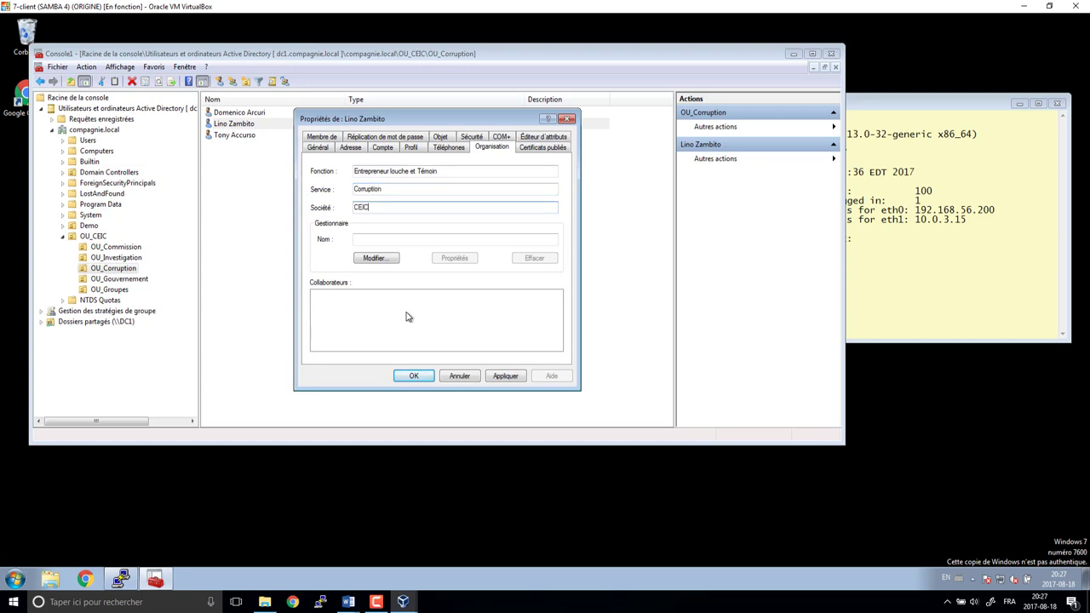
pyautogui.press('Return')
# - Give the third user title 'Entrepreneur louche et Témoin', department Corruption, company CEIC
pyautogui.doubleClick(241, 134)
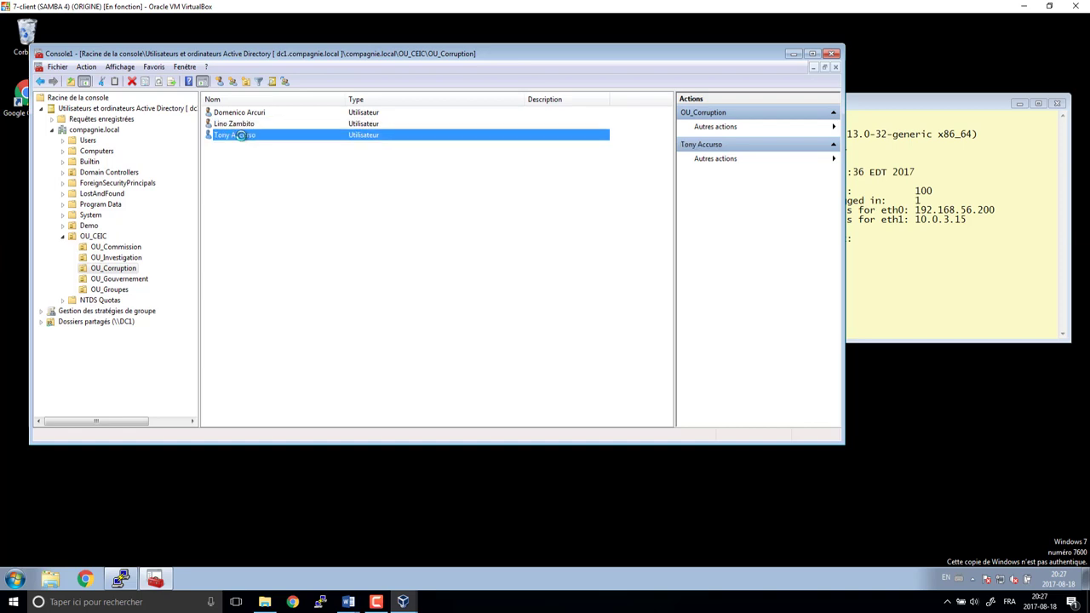
pyautogui.click(486, 148)
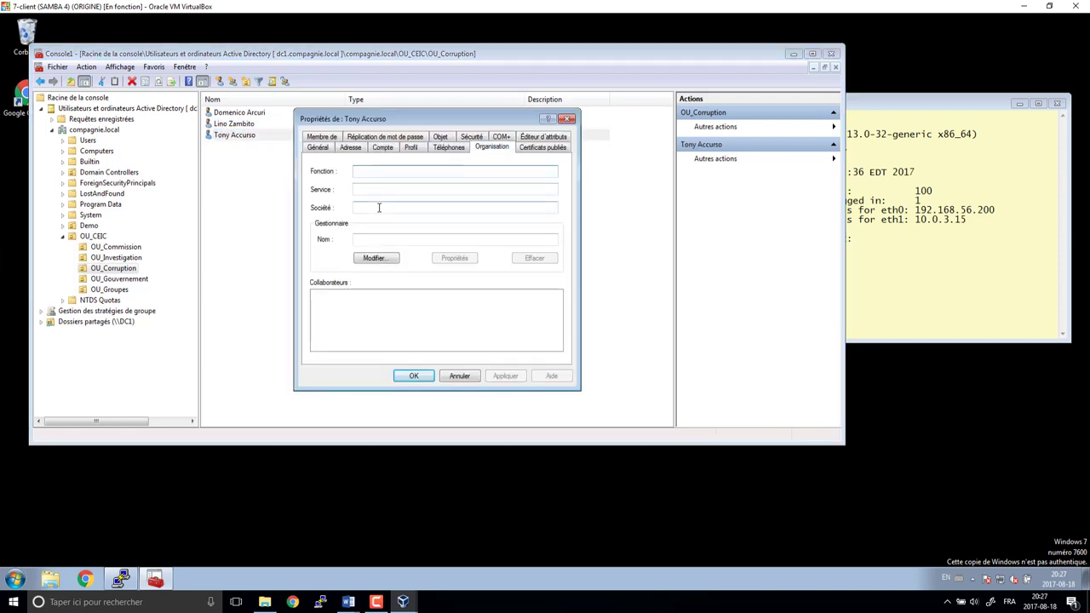
pyautogui.write('Entreprene')
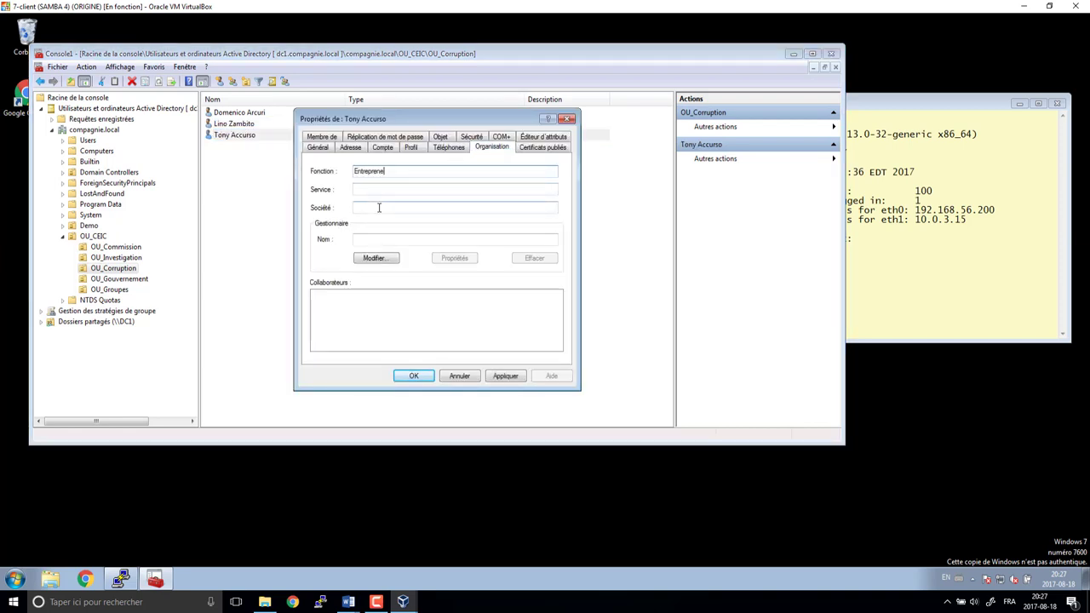
pyautogui.write('ur louche et Témoin')
pyautogui.press('Tab')
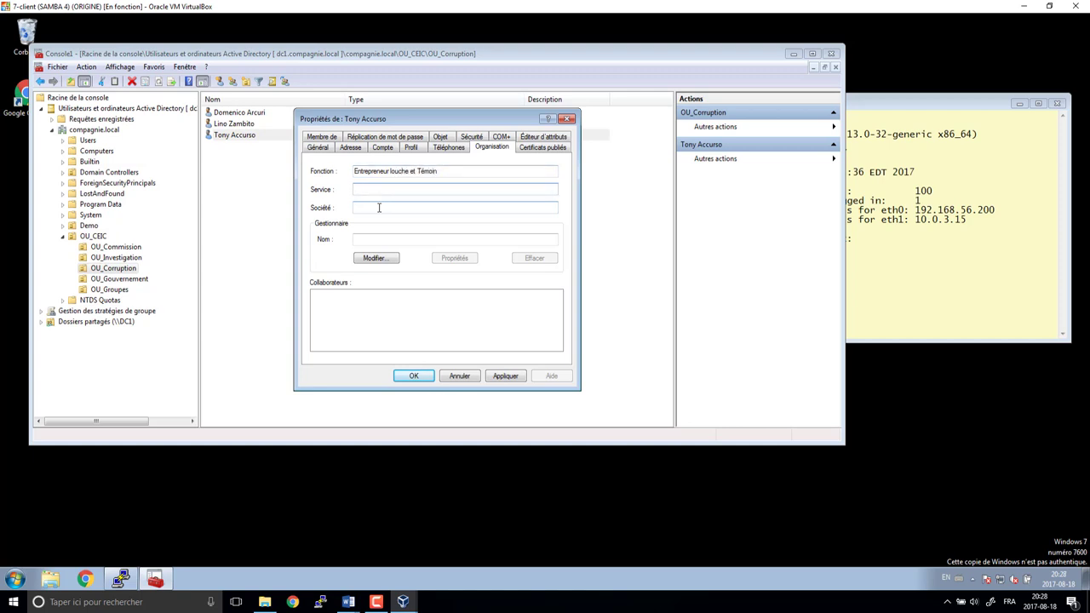
pyautogui.write('Corruption')
pyautogui.press('Tab')
pyautogui.write('CEIC')
pyautogui.click(413, 375)
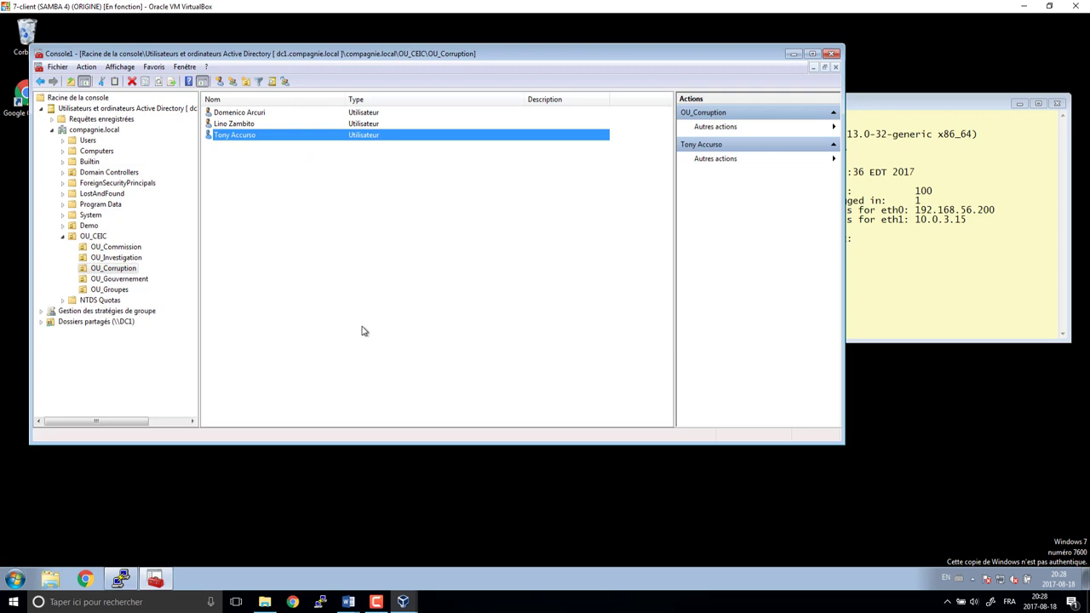
# - Start a new user in OU_Gouvernement, entering the first name and logon name
pyautogui.click(120, 279)
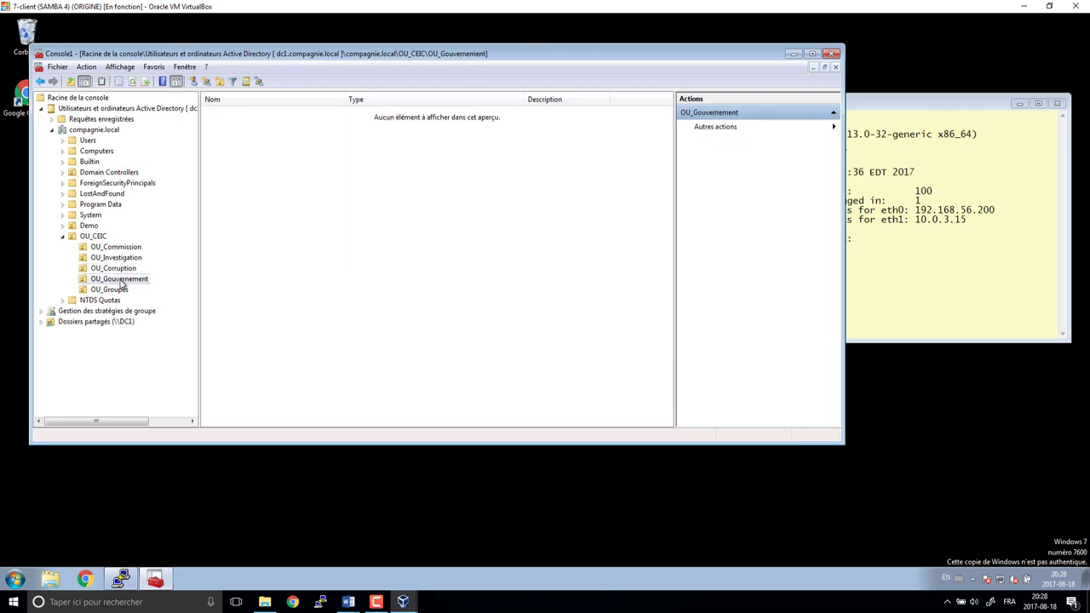
pyautogui.click(196, 81)
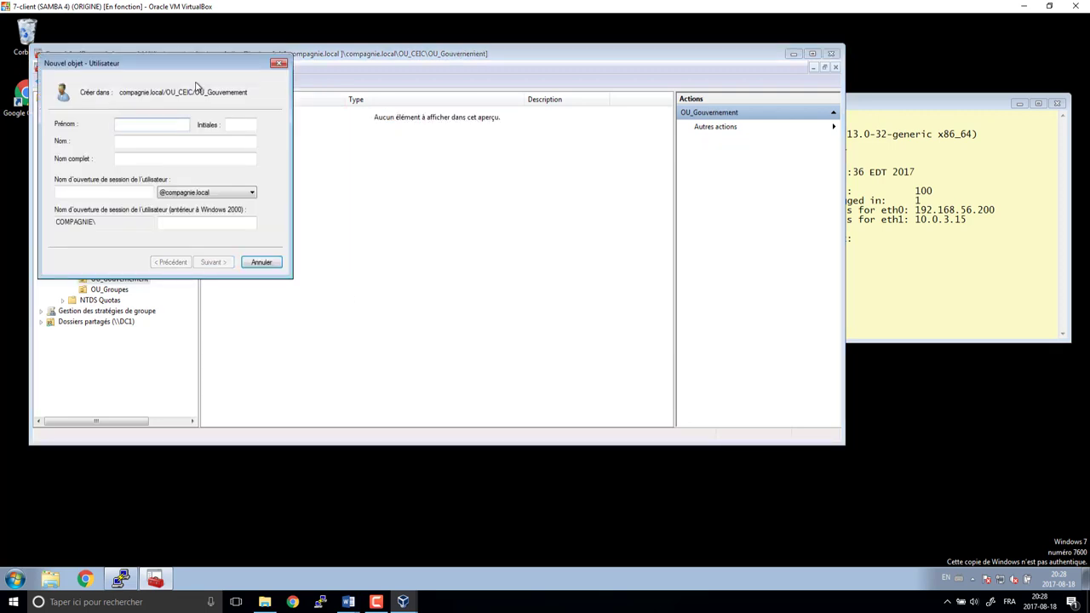
pyautogui.write('Stéphane')
pyautogui.press('Tab')
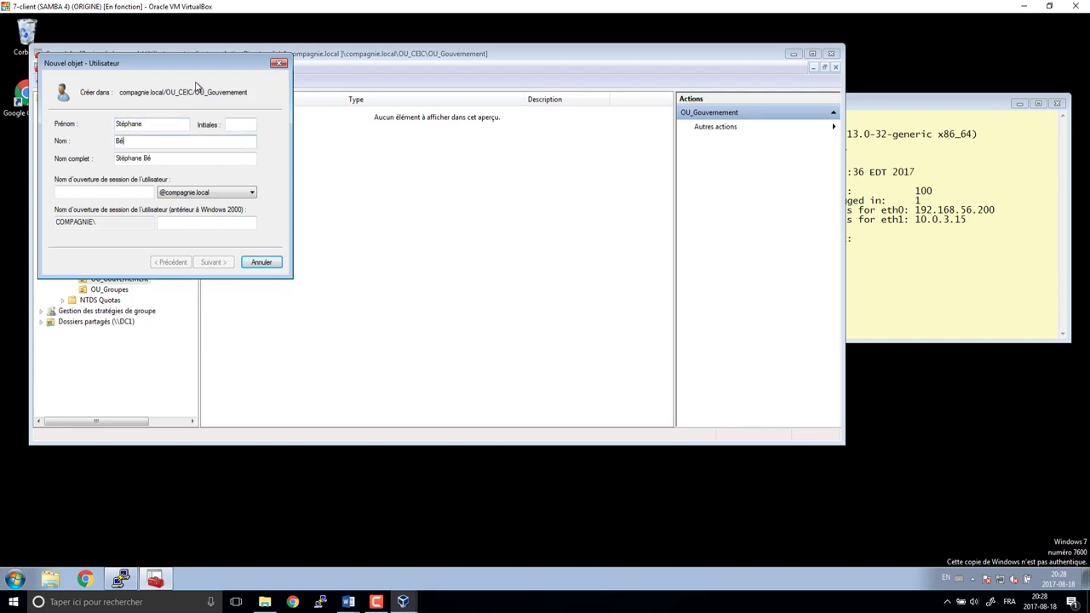
pyautogui.press('Tab')
pyautogui.press('Tab')
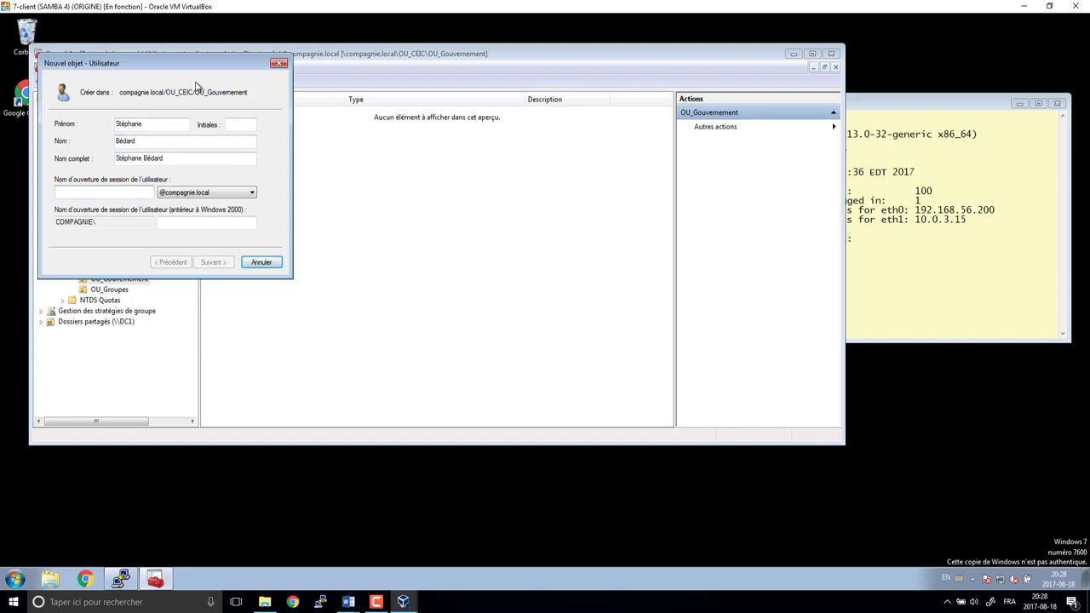
pyautogui.press('Return')
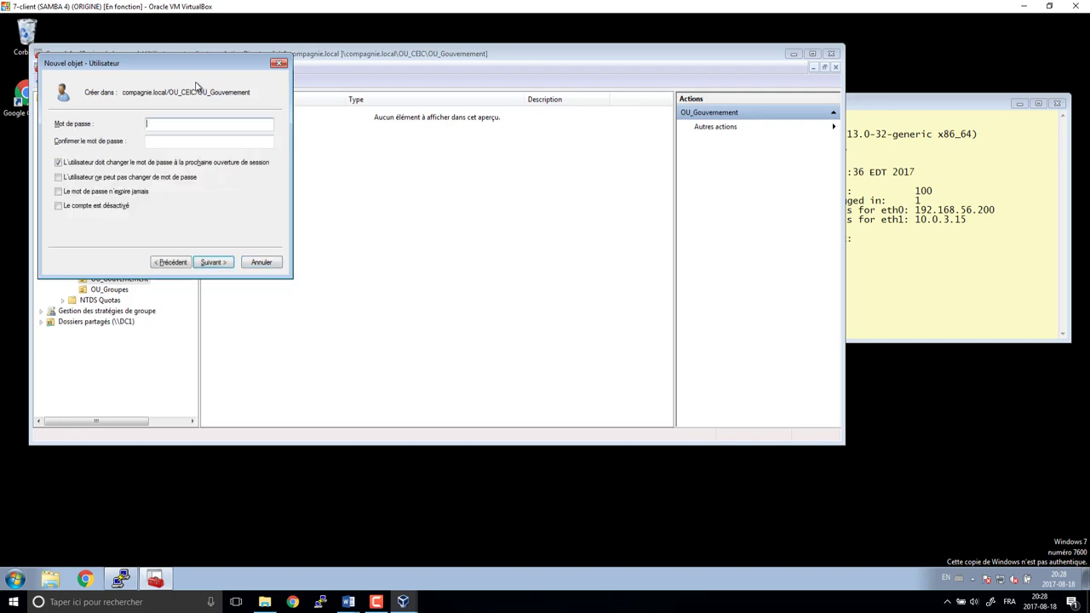
# - Set and confirm the account password, with no forced change at next logon, and finish
pyautogui.press('Return')
pyautogui.press('Return')
pyautogui.press('Tab')
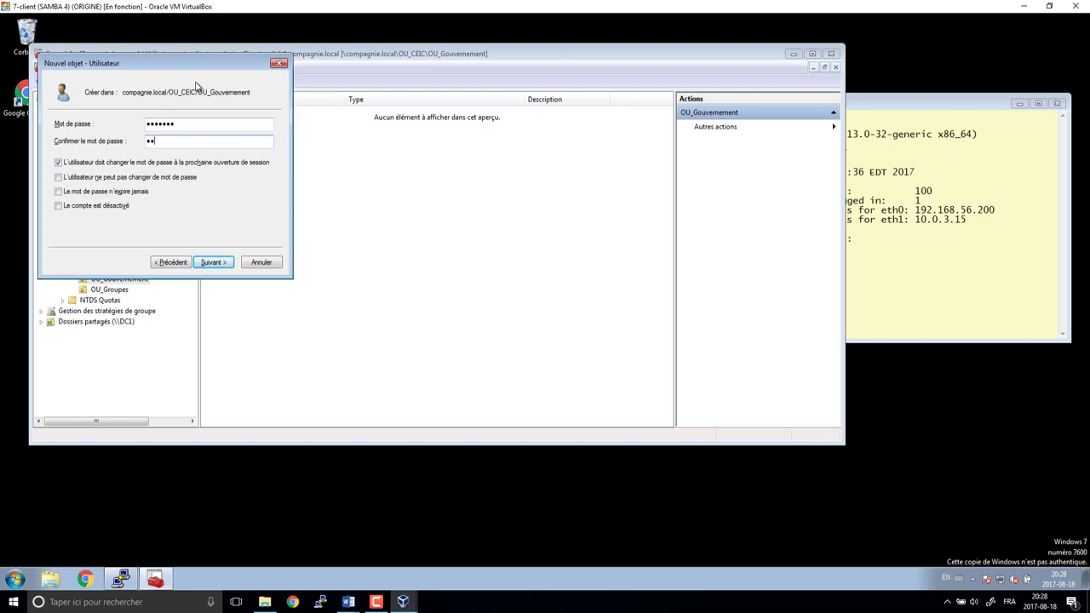
pyautogui.press('Tab')
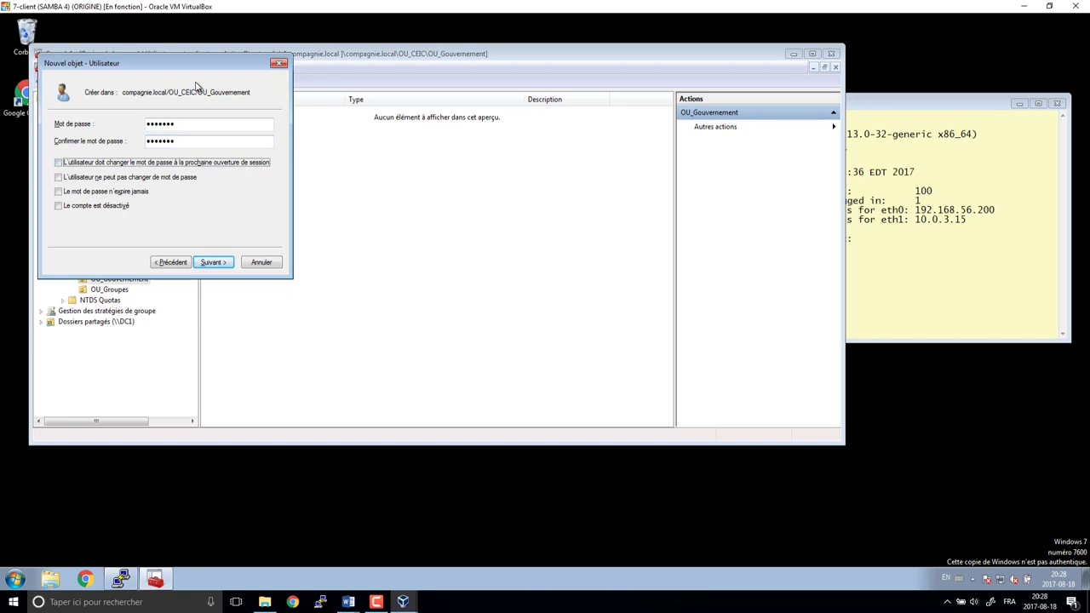
pyautogui.press('Return')
pyautogui.press('Return')
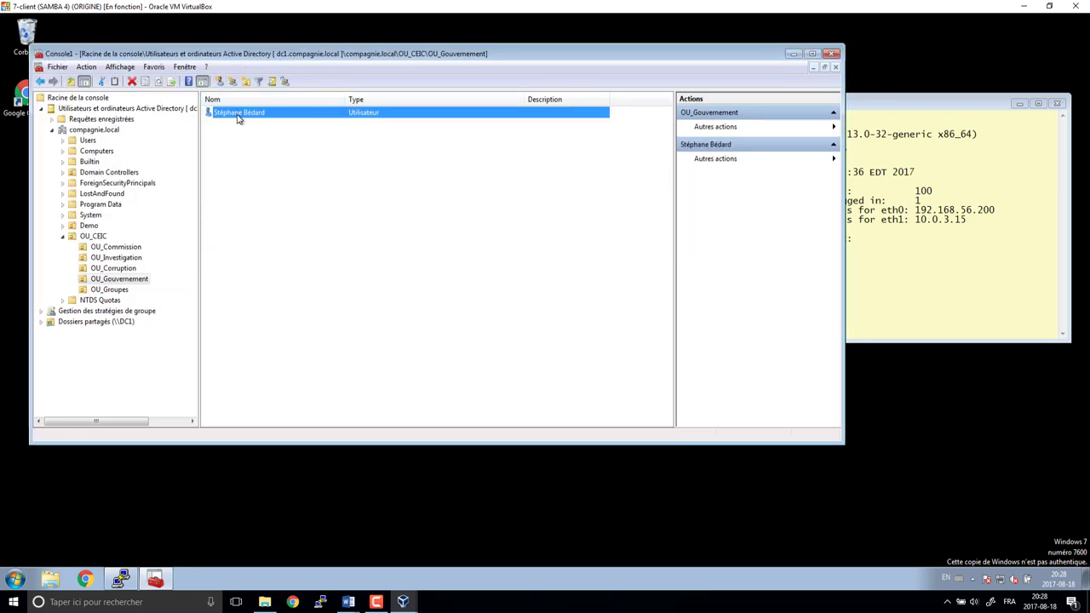
# - Add the new OU_Gouvernement user to the gl_gouvernement group
pyautogui.rightClick(238, 118)
pyautogui.click(286, 134)
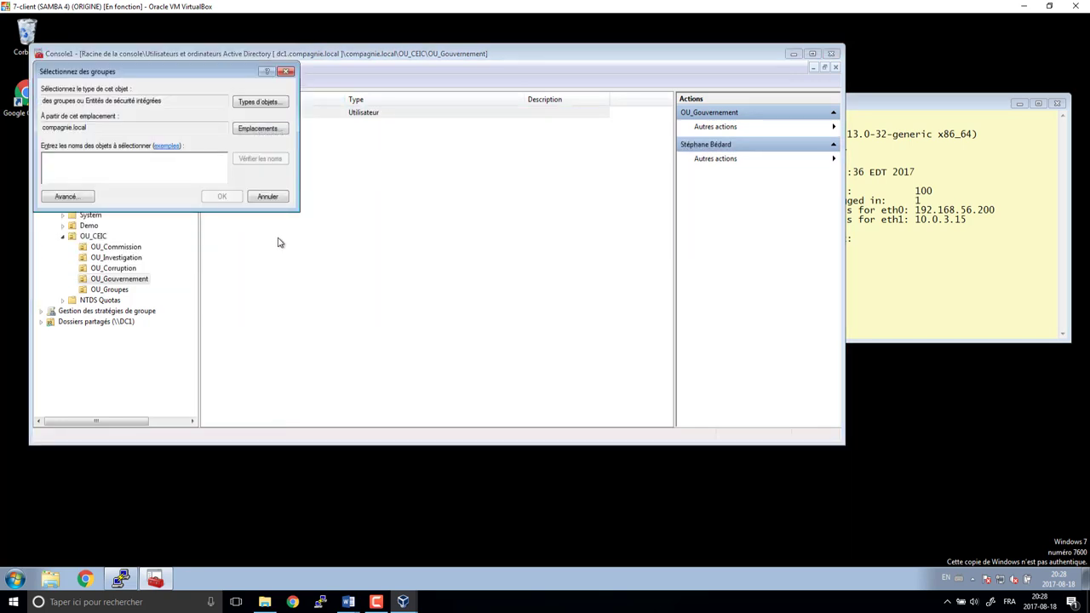
pyautogui.write('gl_')
pyautogui.press('Return')
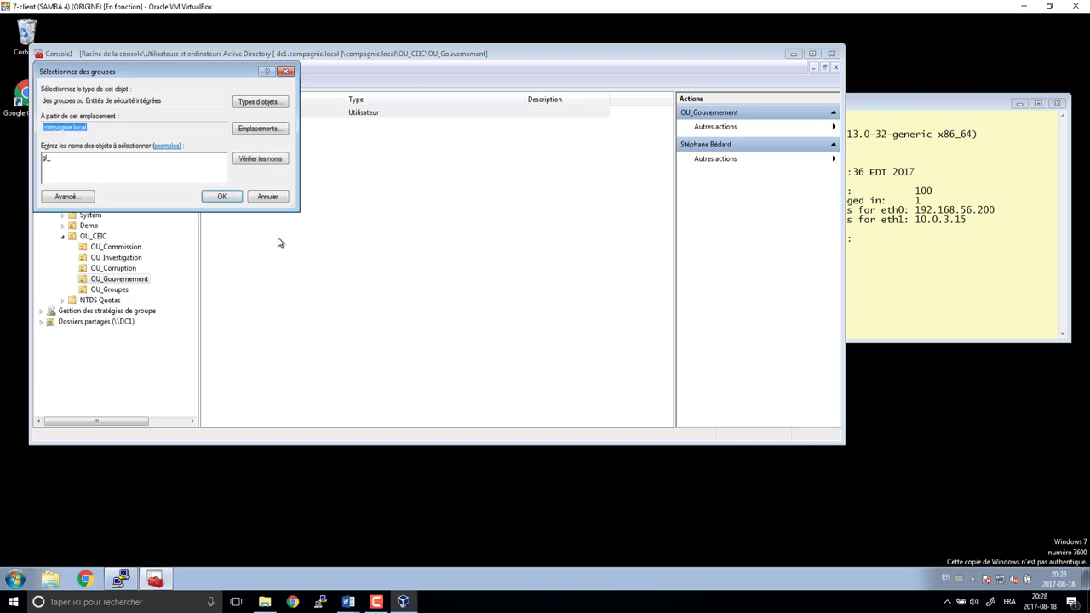
pyautogui.click(102, 204)
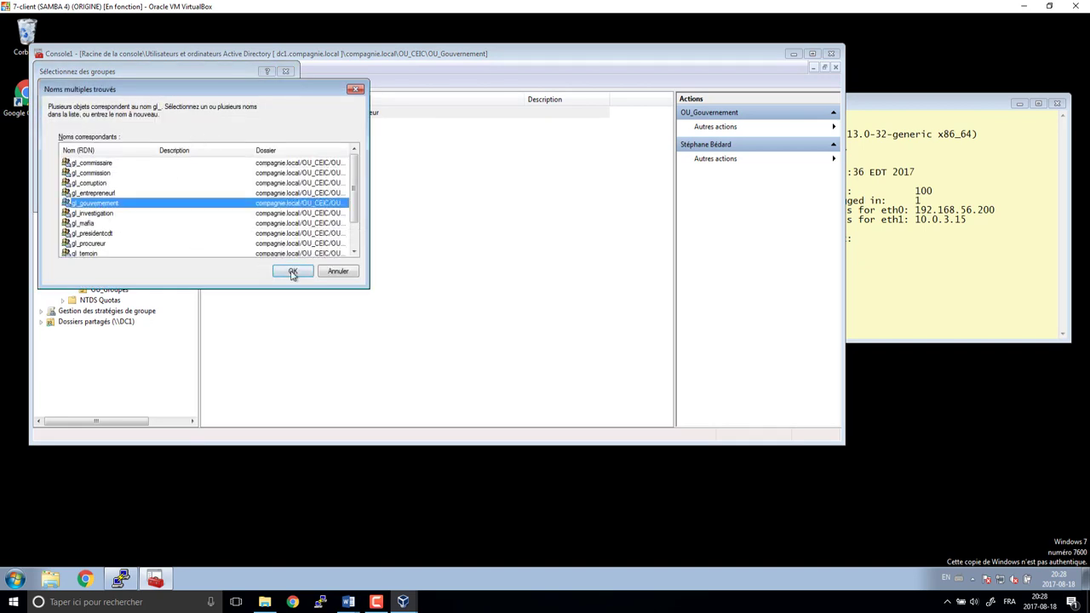
pyautogui.click(292, 271)
pyautogui.click(286, 275)
pyautogui.click(606, 344)
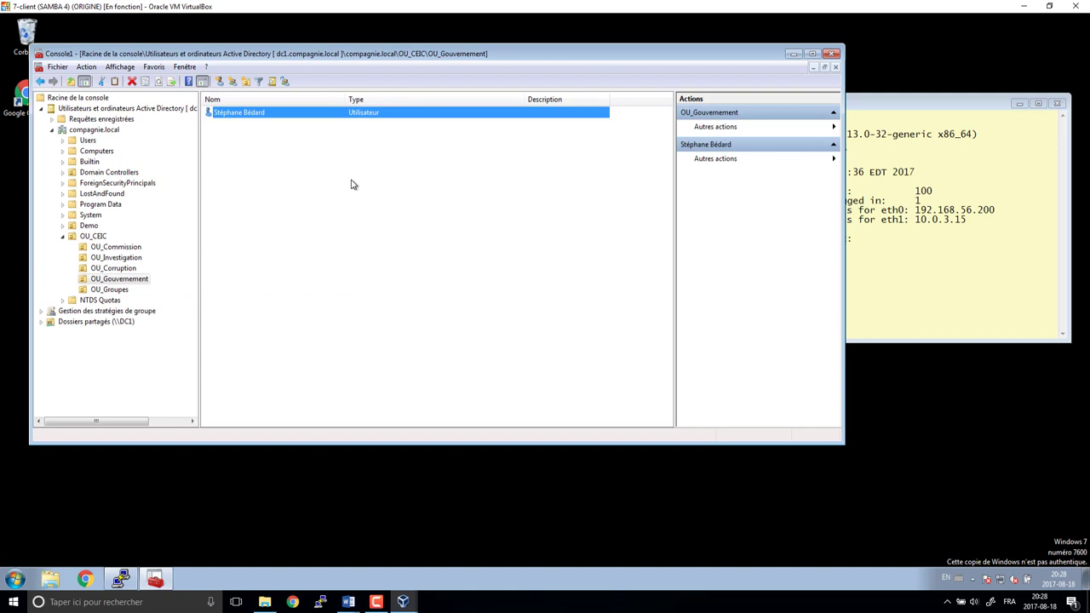
# - Set the user's title to Ministre des travaux publics, department Gouvernement, company CEIC
pyautogui.rightClick(261, 116)
pyautogui.click(296, 292)
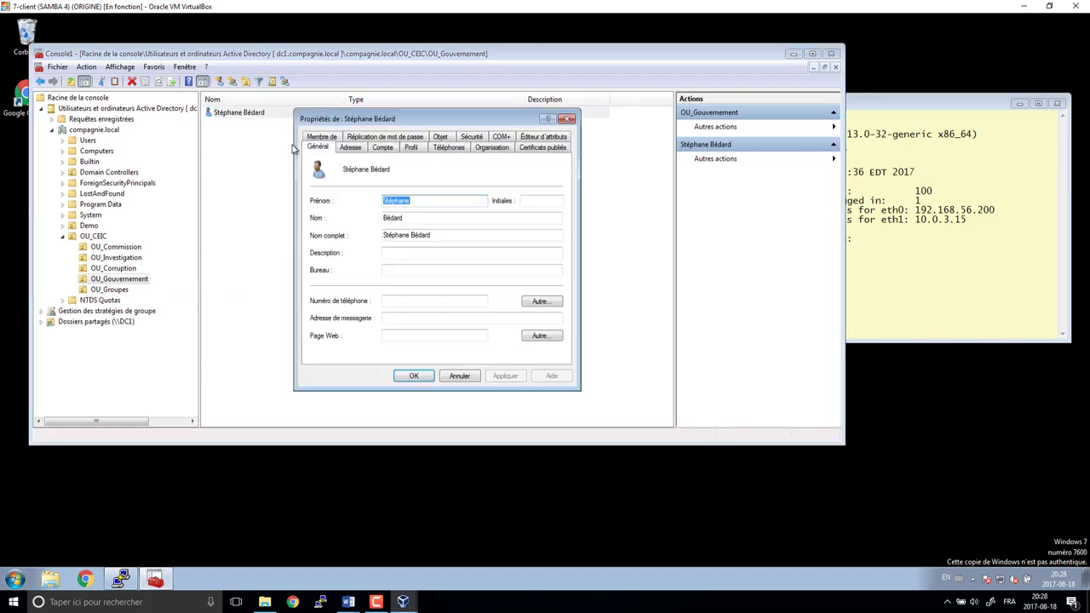
pyautogui.click(490, 147)
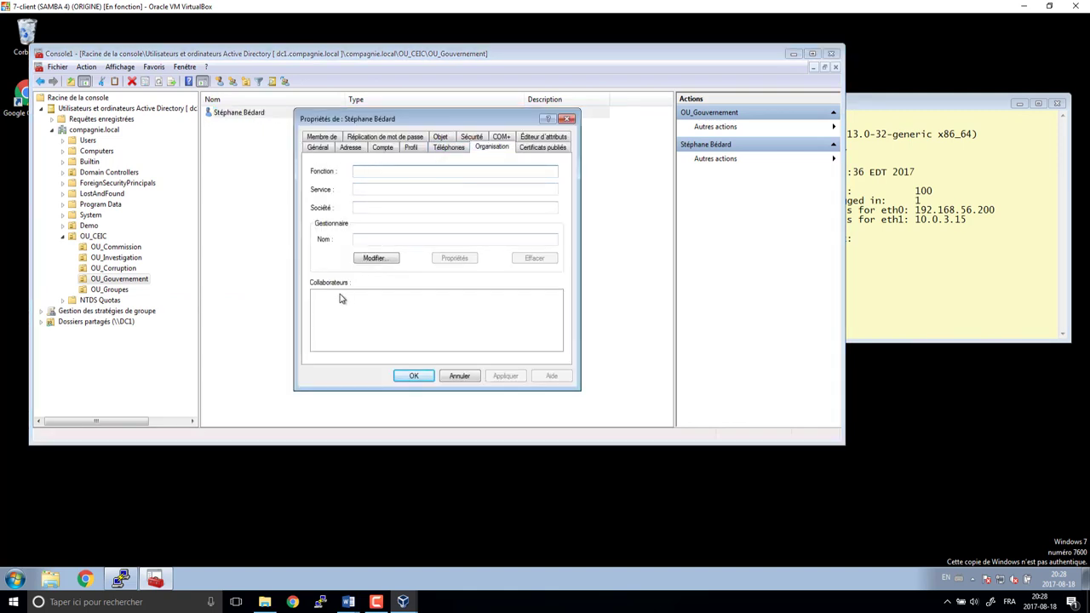
pyautogui.write('Ministre')
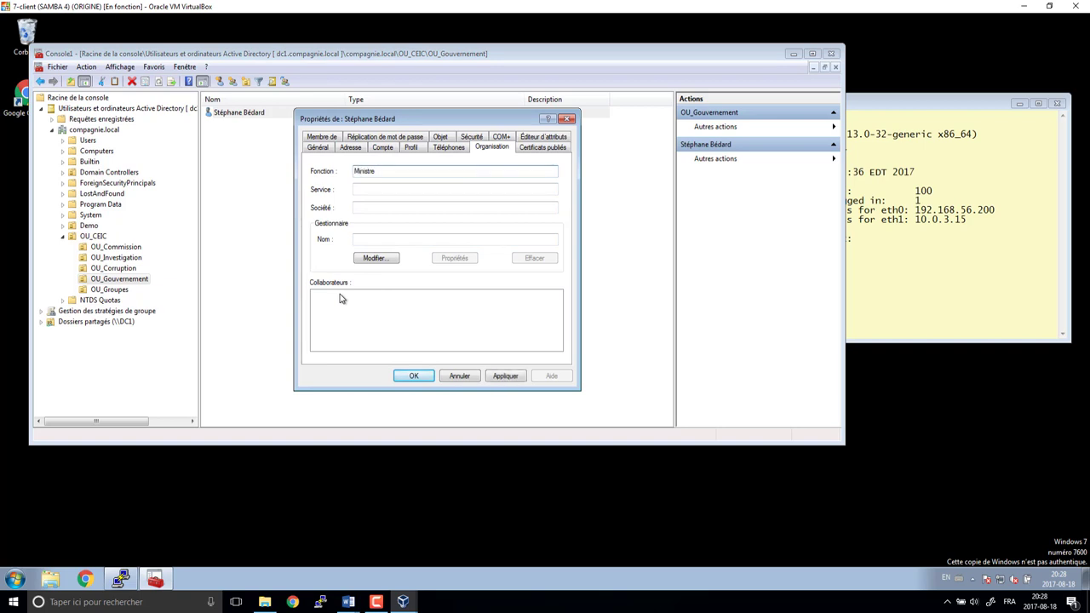
pyautogui.write(' des travaux publics')
pyautogui.press('Tab')
pyautogui.write('Gouvernement')
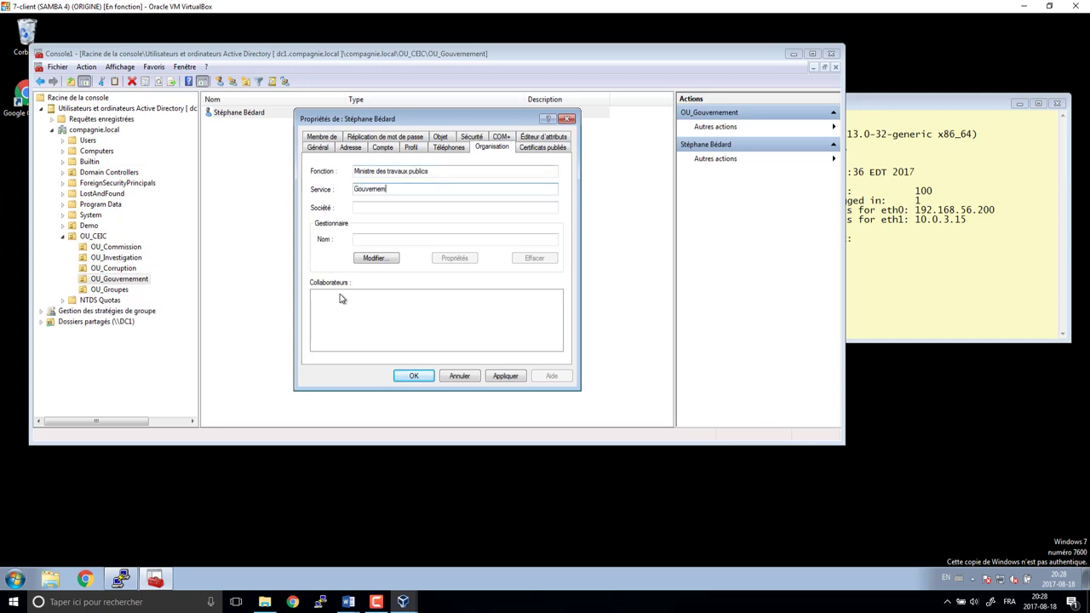
pyautogui.press('Tab')
pyautogui.write('CEI')
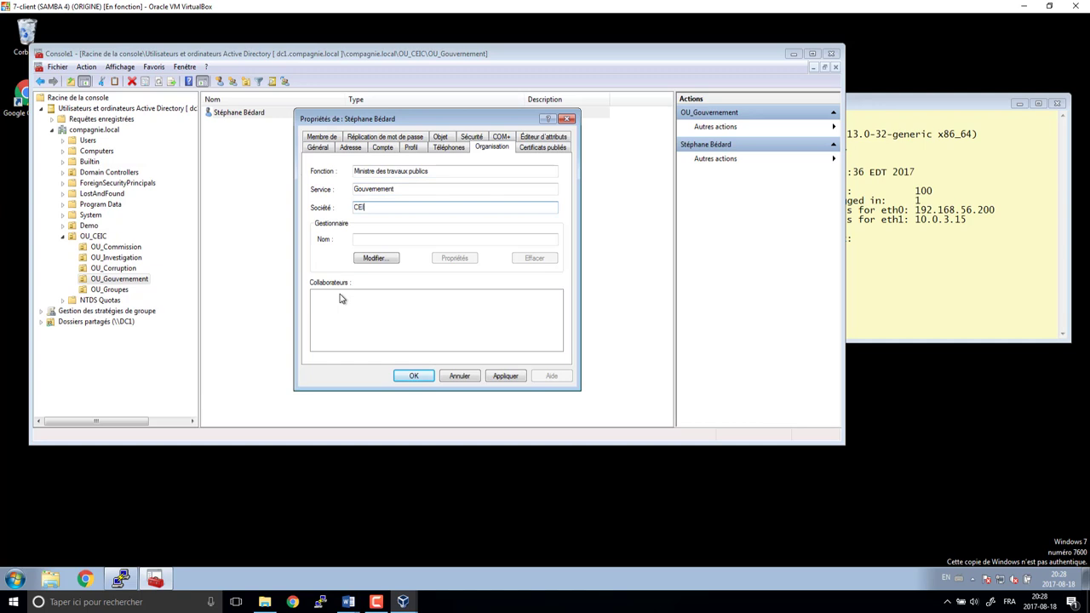
pyautogui.write('C')
pyautogui.press('Return')
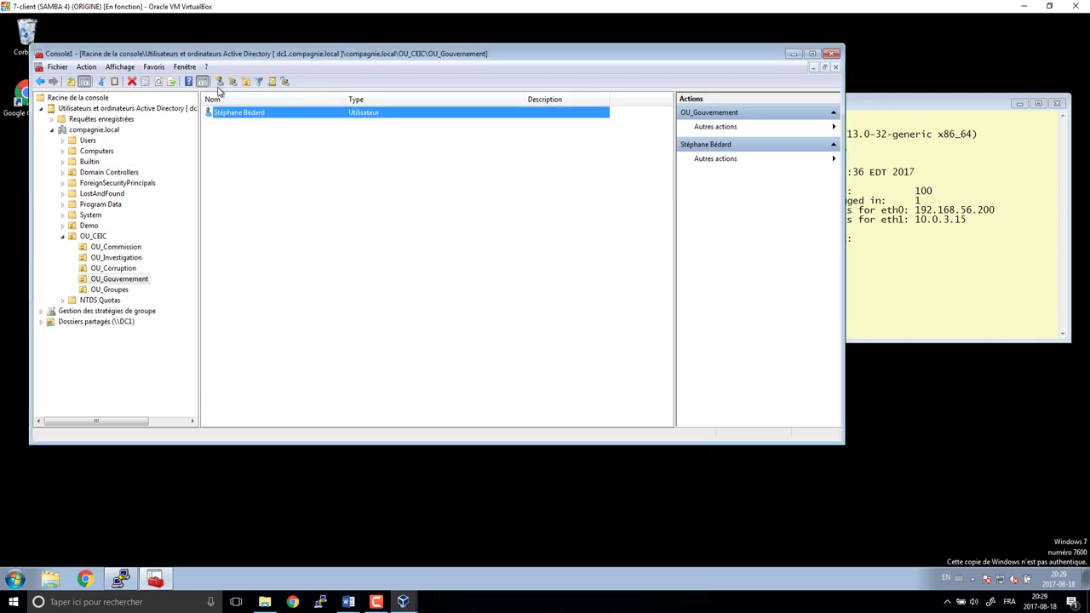
# - Copy the existing user into a new account, entering the last name and logon name
pyautogui.rightClick(227, 114)
pyautogui.click(258, 121)
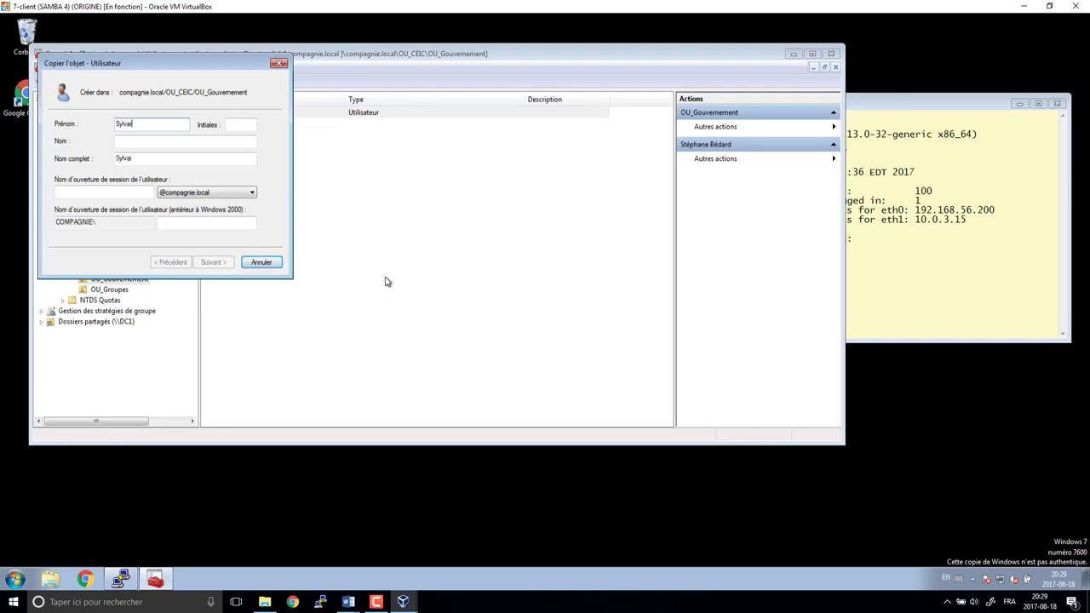
pyautogui.press('Tab')
pyautogui.write('Gaudreault')
pyautogui.press('Tab')
pyautogui.press('Tab')
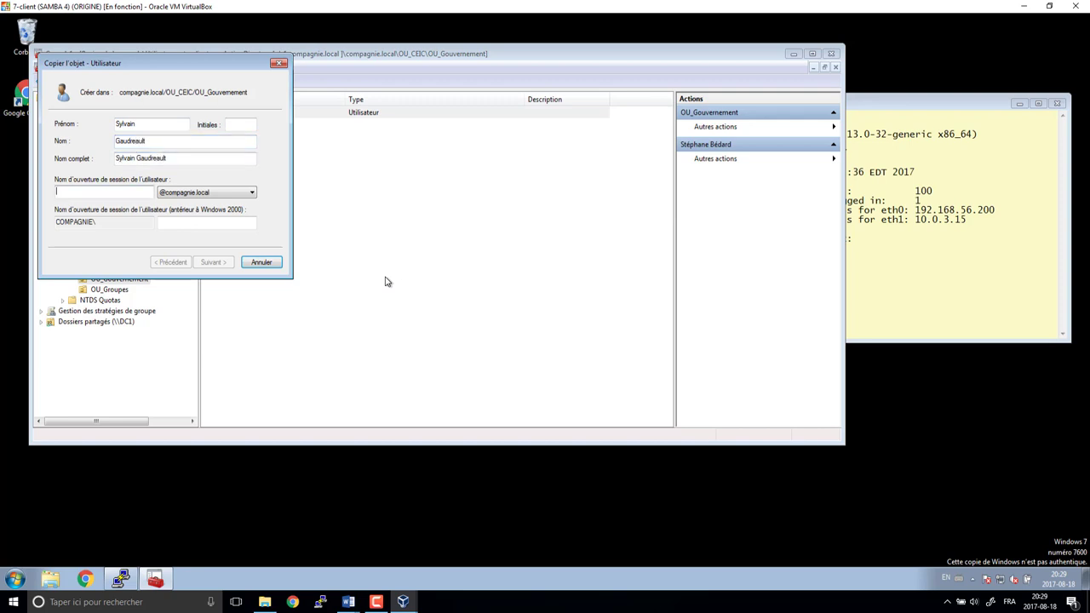
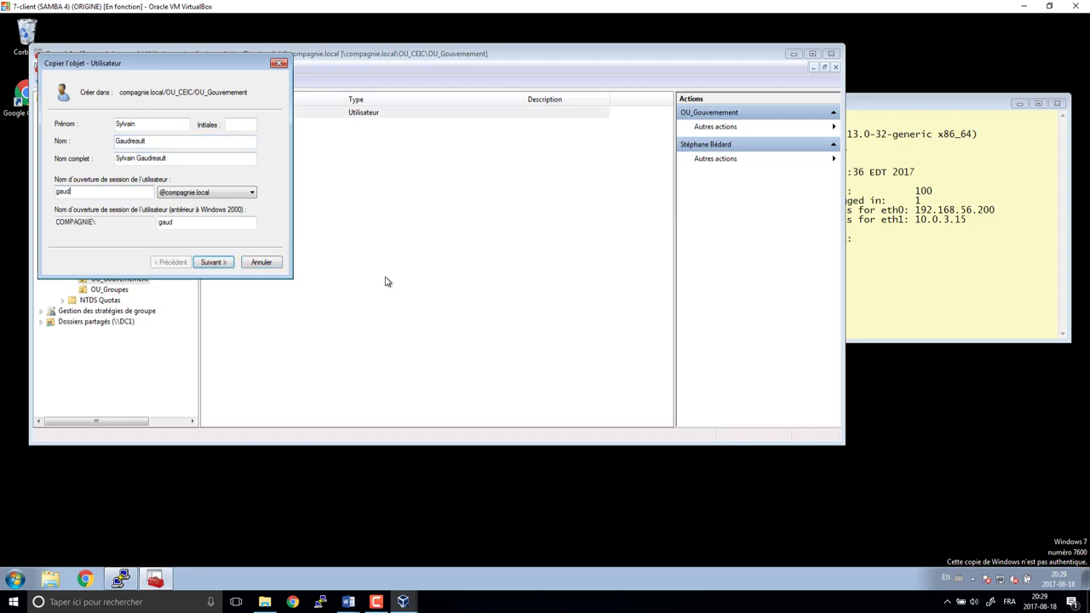
pyautogui.press('Return')
# - Enter and confirm the copied account's password and finish the wizard
pyautogui.write('•')
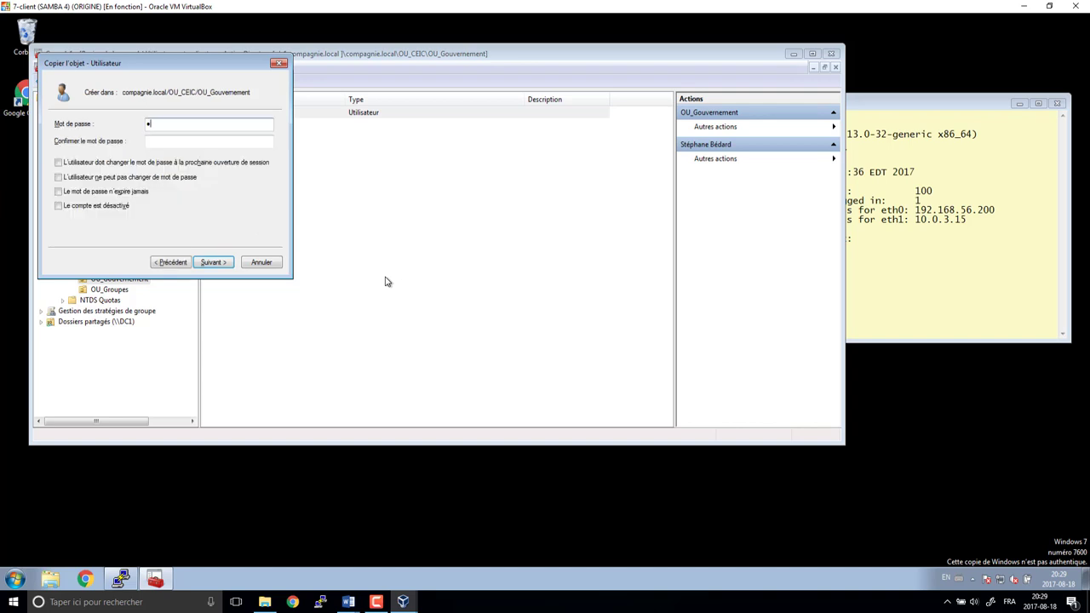
pyautogui.write('••••••')
pyautogui.press('Tab')
pyautogui.write('•••••••')
pyautogui.press('Return')
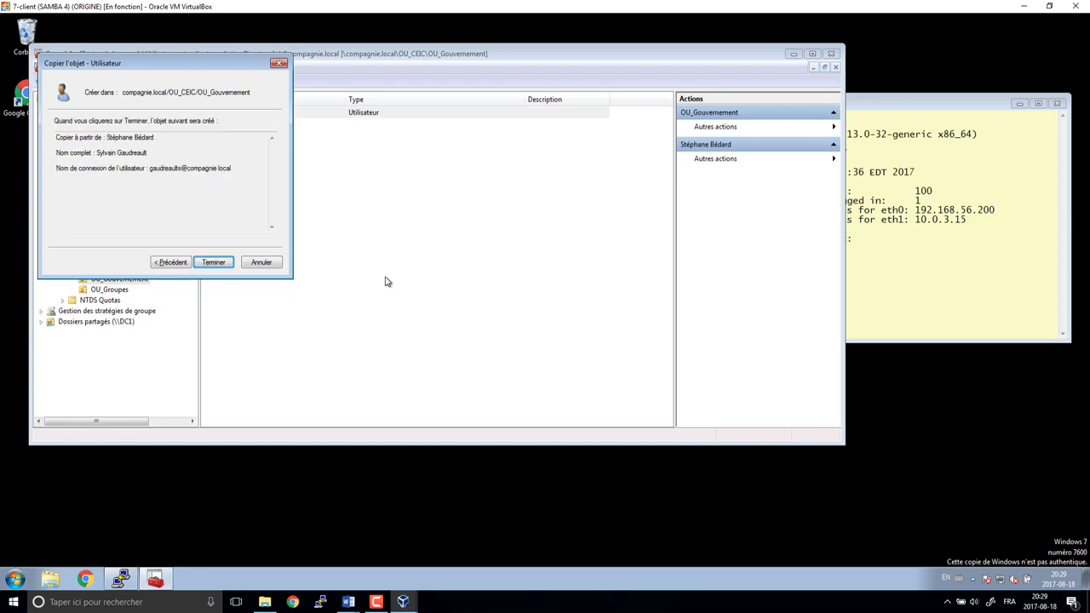
pyautogui.press('Return')
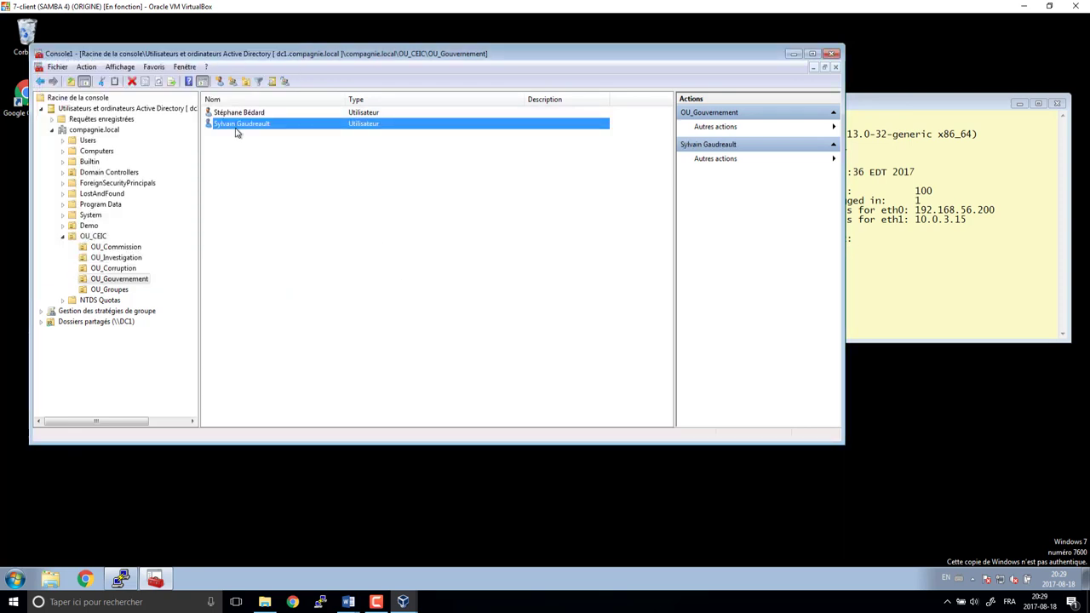
# - Open the new user's properties and check its gl_gouvernement group membership
pyautogui.doubleClick(237, 127)
pyautogui.click(489, 147)
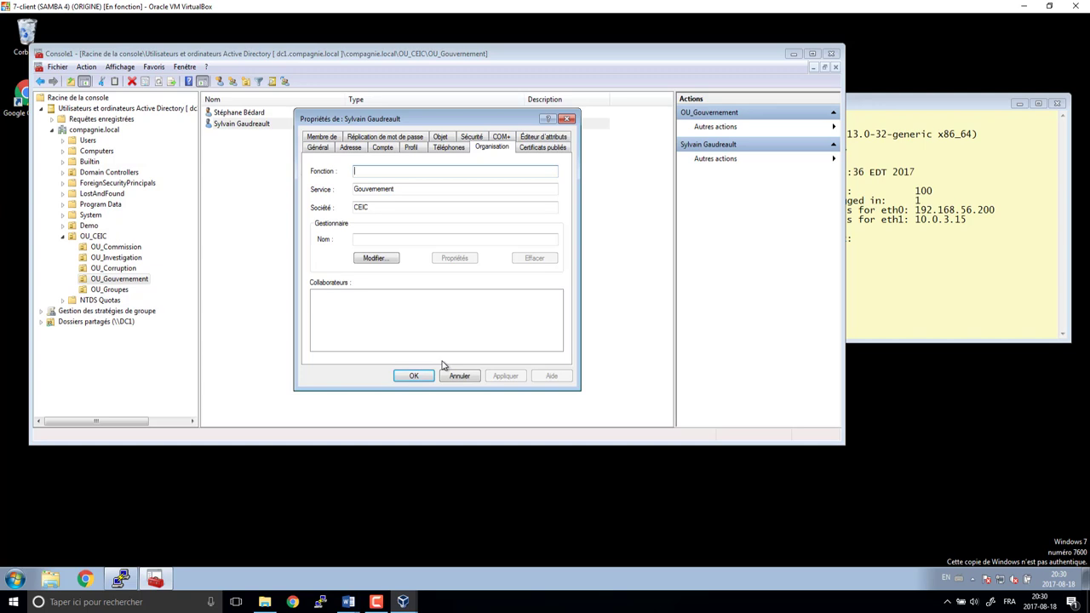
pyautogui.click(330, 140)
pyautogui.click(343, 201)
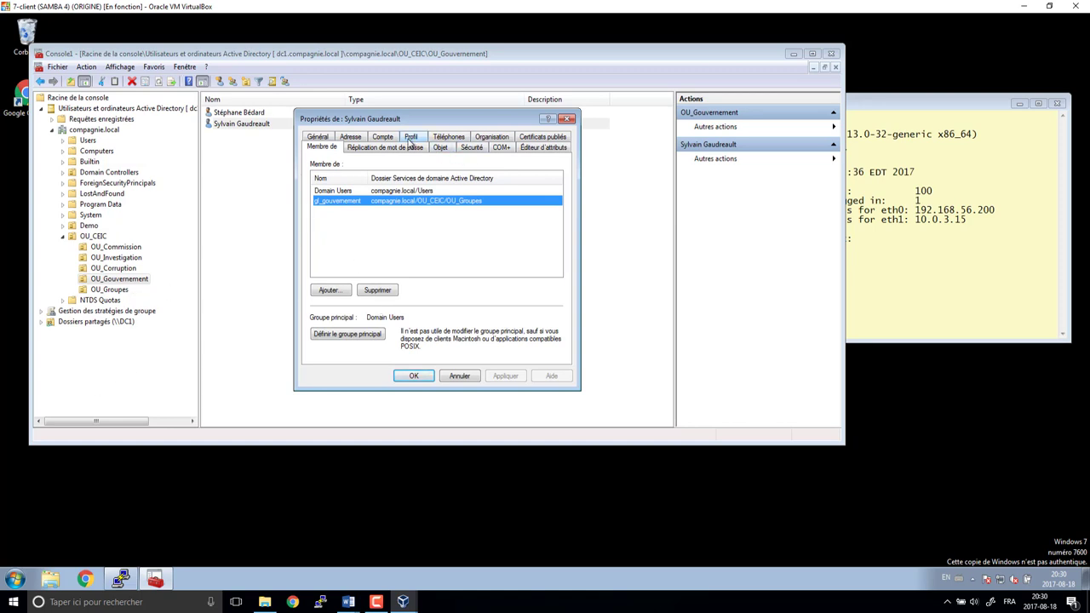
pyautogui.click(491, 137)
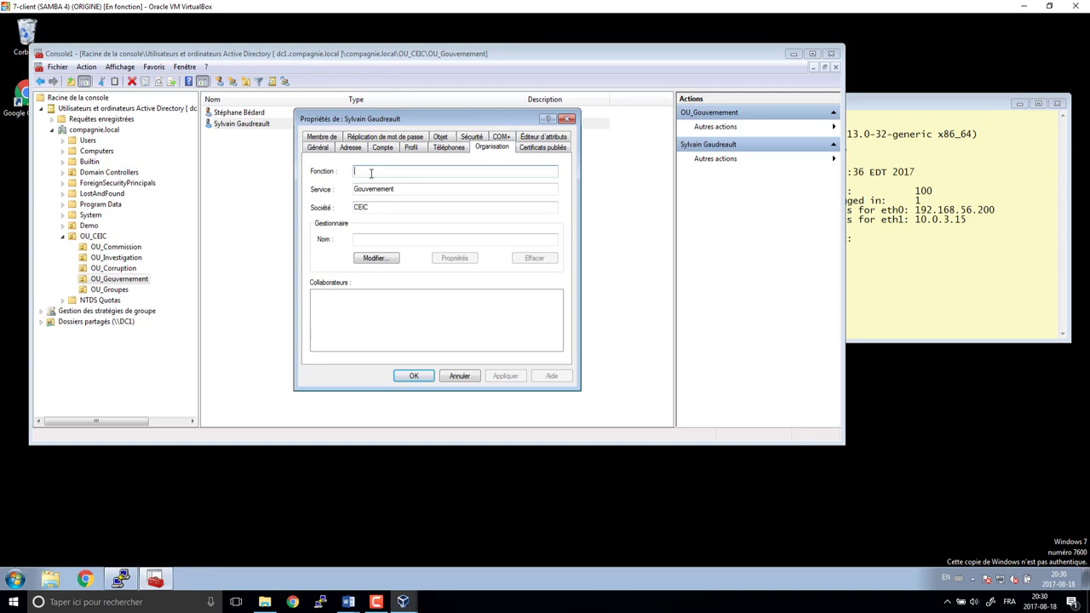
# - Set the job title to 'Président du conseil du trésor', checked against the planning document, and save
pyautogui.write('Président du c')
pyautogui.write('onseul d')
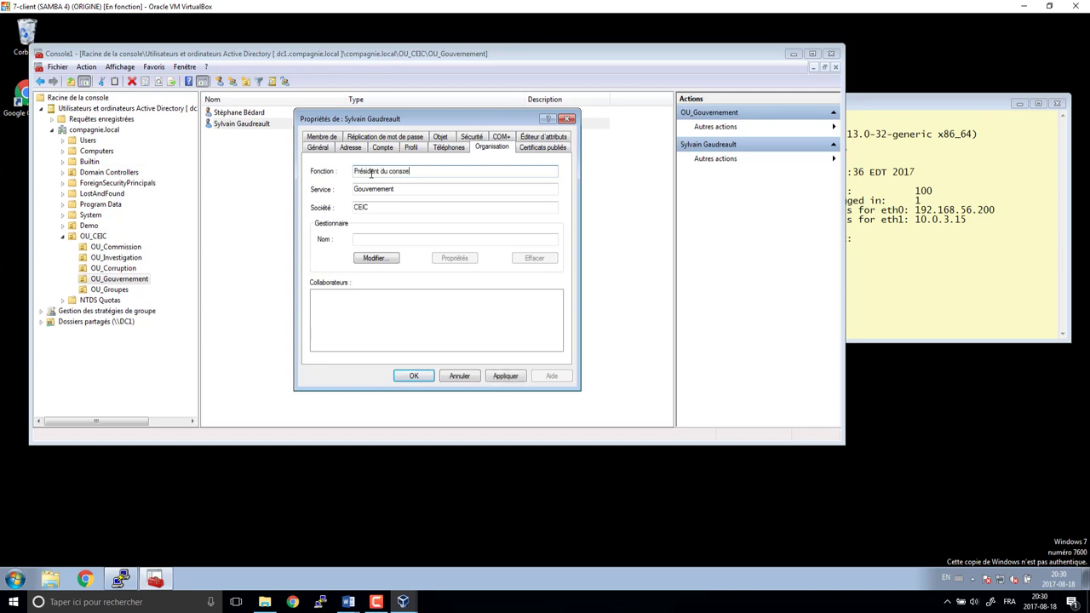
pyautogui.press('BackSpace')
pyautogui.press('BackSpace')
pyautogui.press('BackSpace')
pyautogui.write('il du trésor')
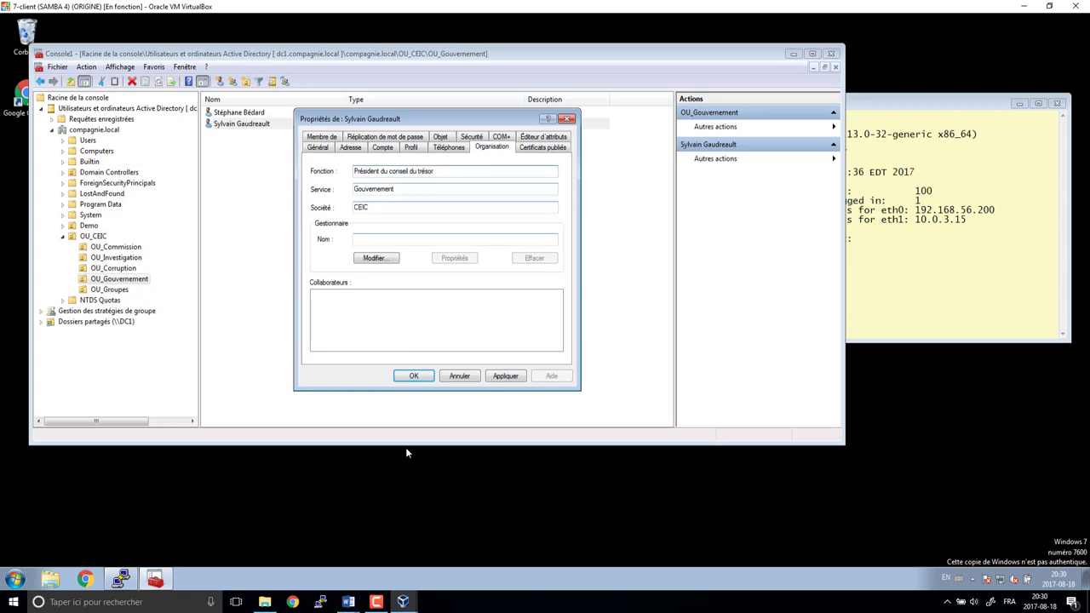
pyautogui.moveTo(349, 604)
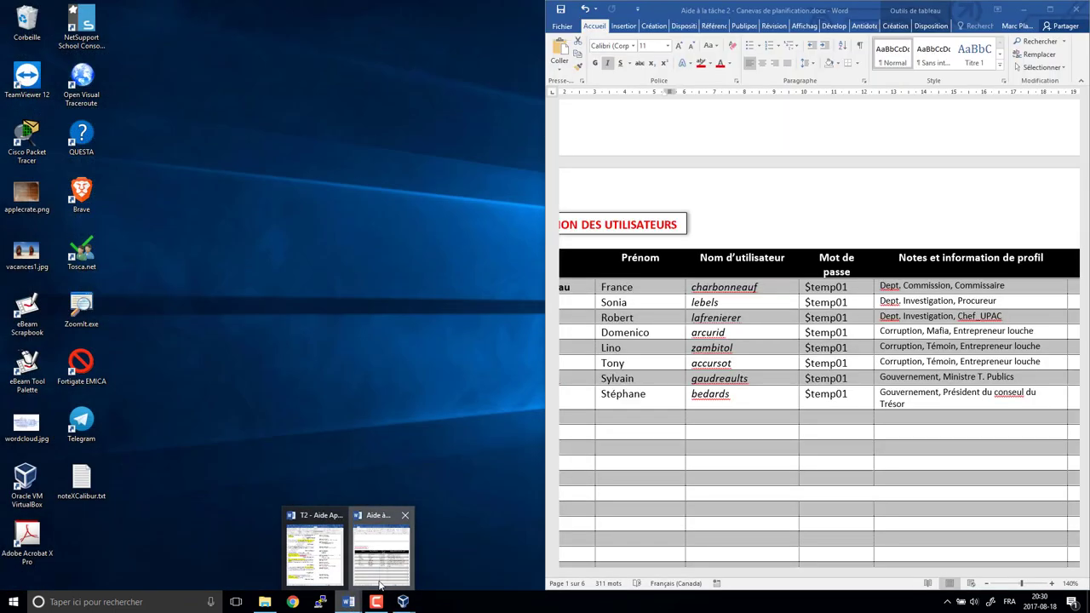
pyautogui.click(381, 561)
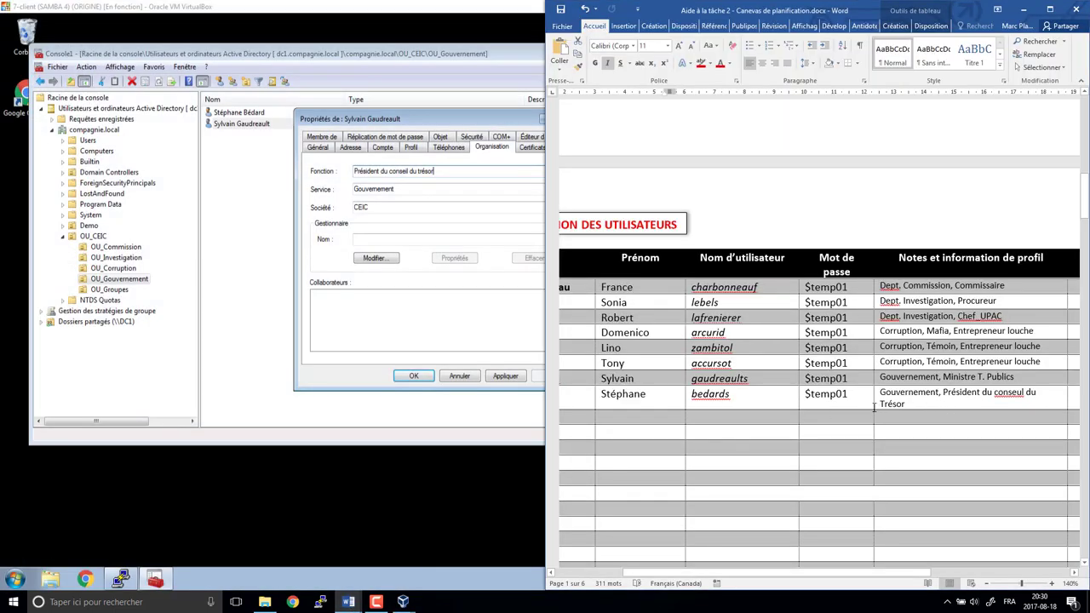
pyautogui.tripleClick(952, 401)
pyautogui.click(372, 315)
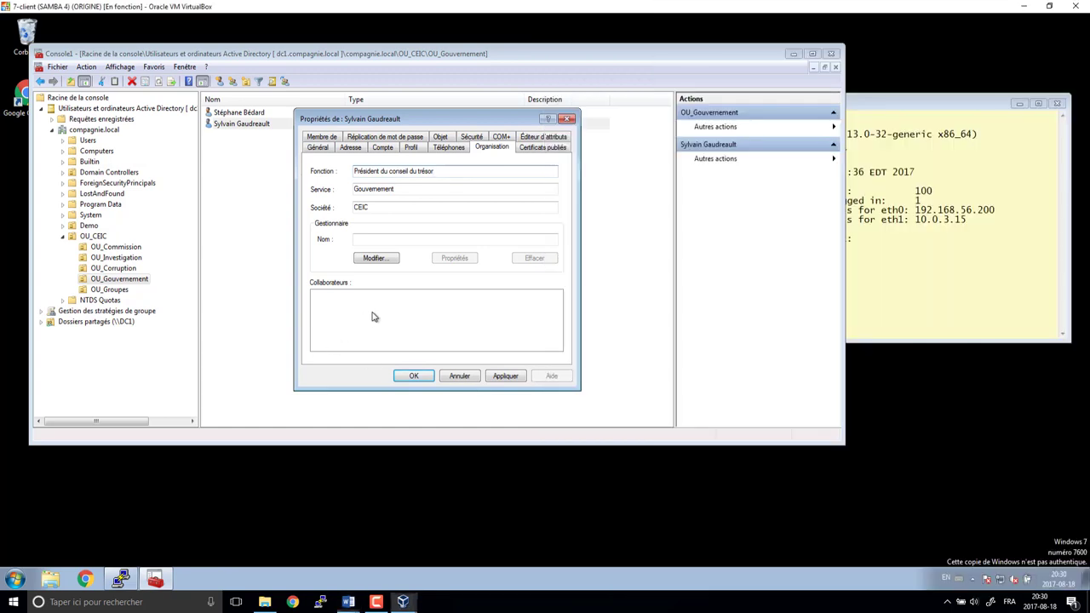
pyautogui.click(414, 375)
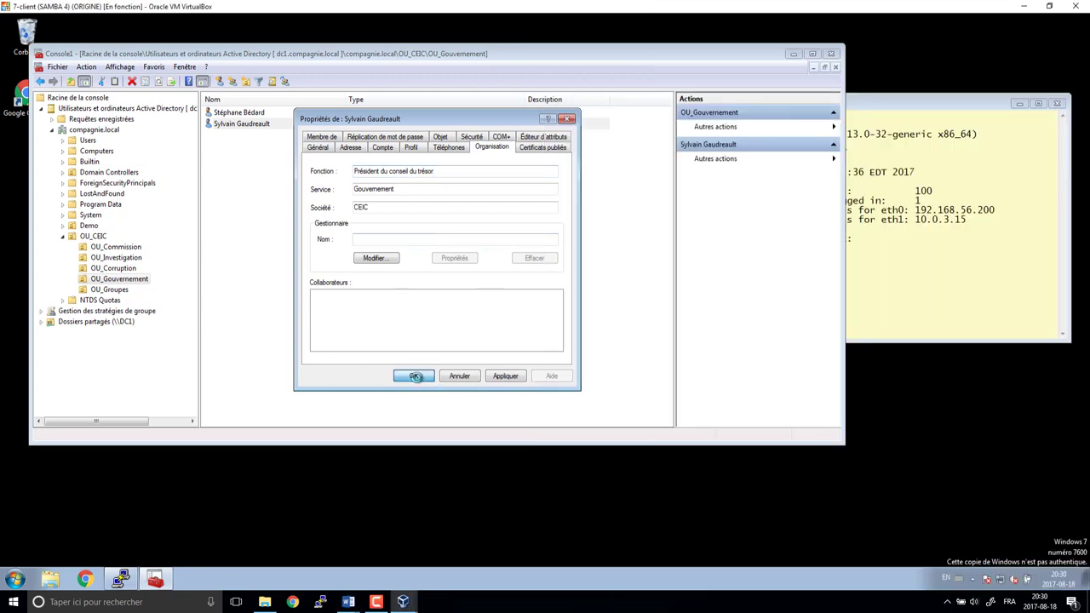
pyautogui.click(263, 114)
pyautogui.rightClick(263, 113)
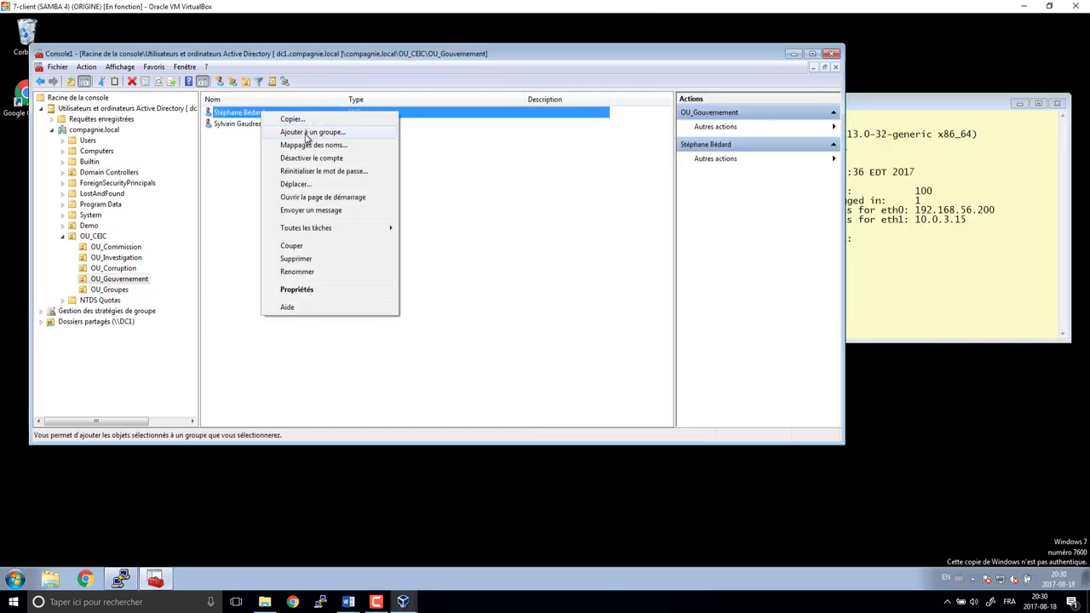
# - Add the first OU_Gouvernement user to the gl_travauxpublics group
pyautogui.click(308, 134)
pyautogui.write('gl')
pyautogui.press('Return')
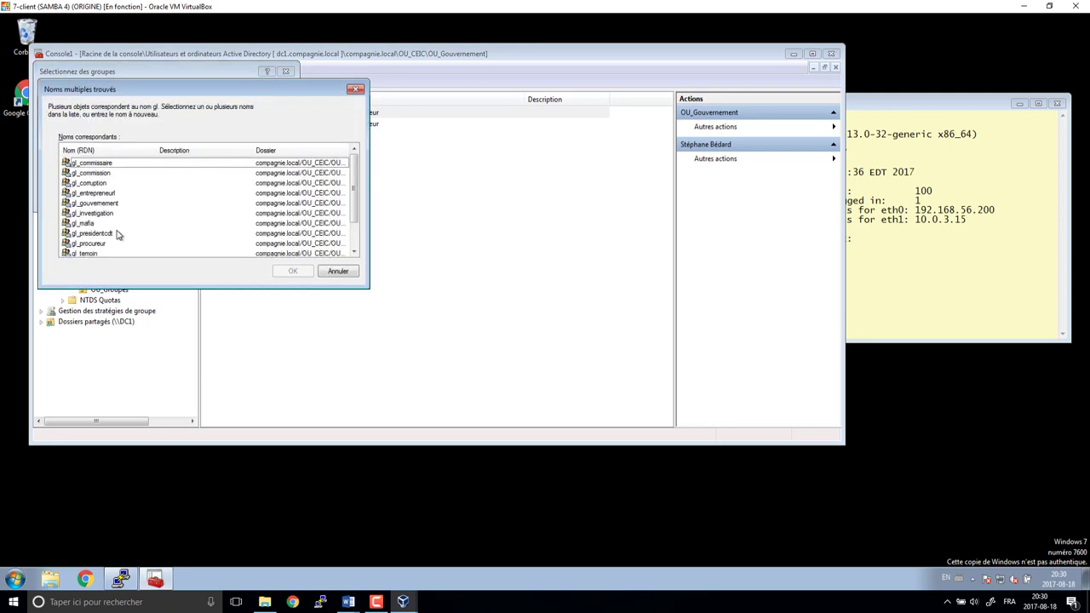
pyautogui.click(117, 233)
pyautogui.scroll(-1, 115, 237)
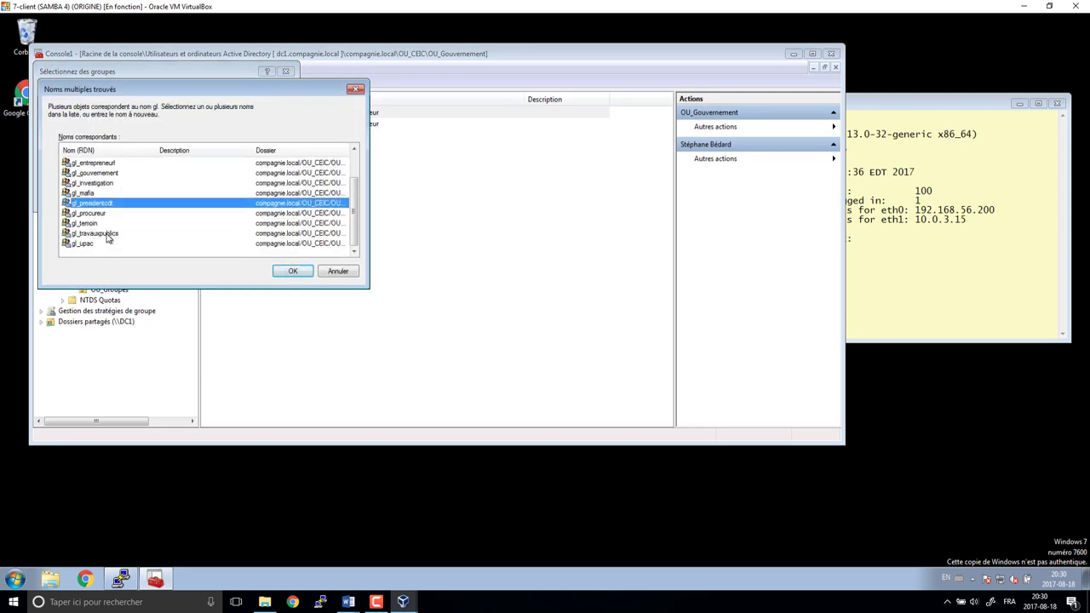
pyautogui.click(112, 235)
pyautogui.click(292, 270)
pyautogui.click(252, 217)
pyautogui.click(630, 341)
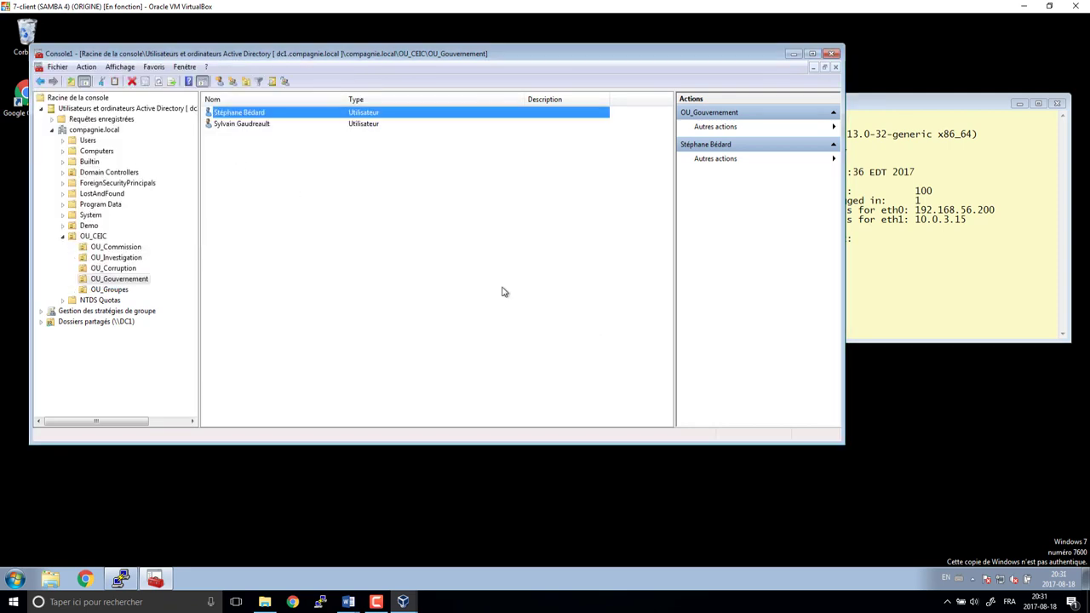
# - Add the new OU_Gouvernement user to the gl_presidentcdt group
pyautogui.rightClick(225, 124)
pyautogui.click(277, 142)
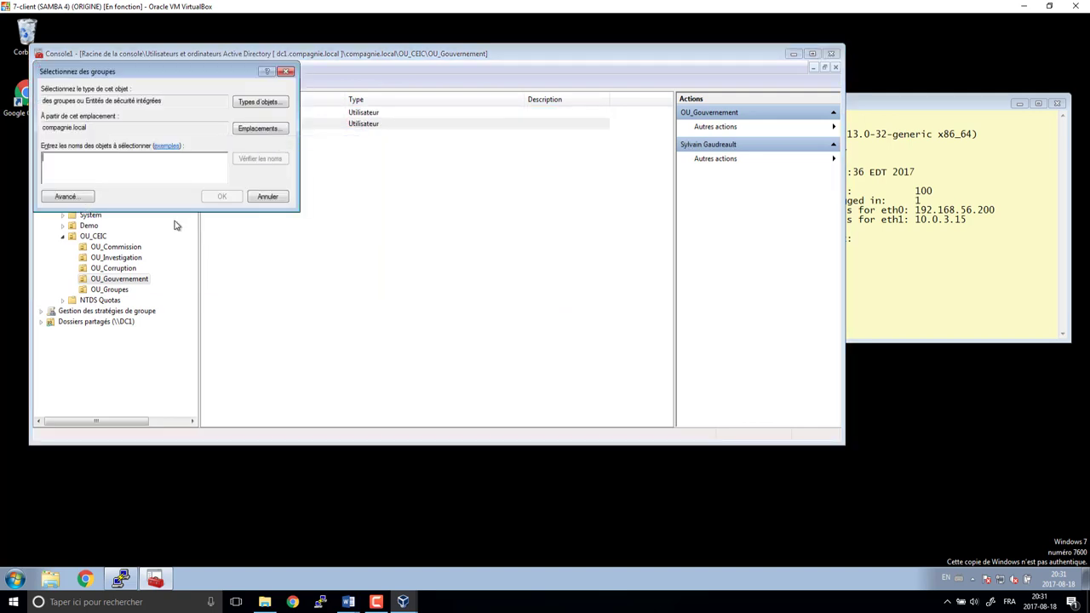
pyautogui.write('gl')
pyautogui.press('Return')
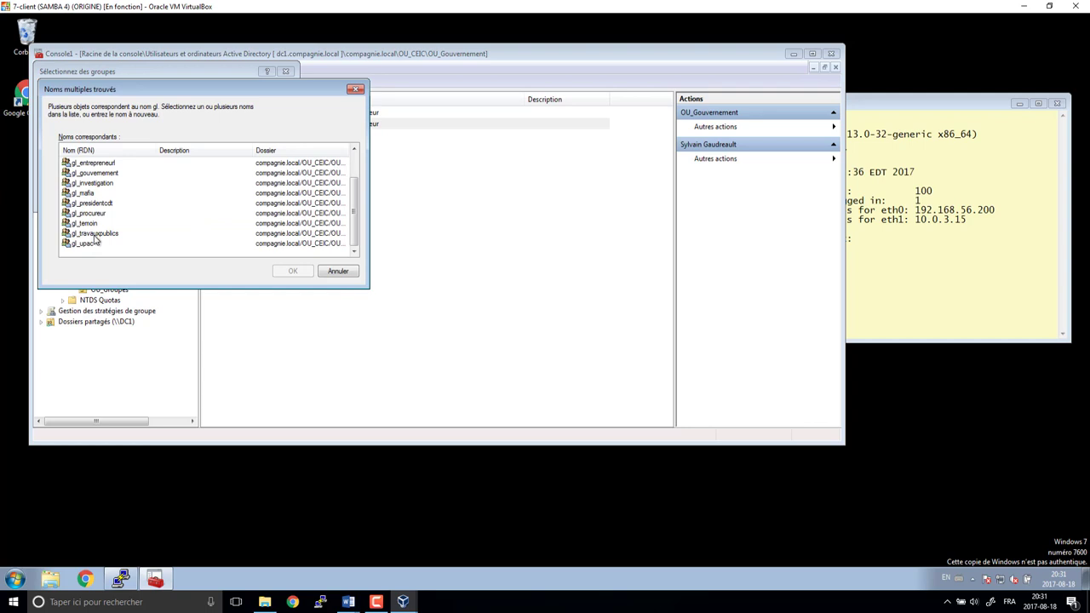
pyautogui.click(100, 205)
pyautogui.click(300, 271)
pyautogui.press('Return')
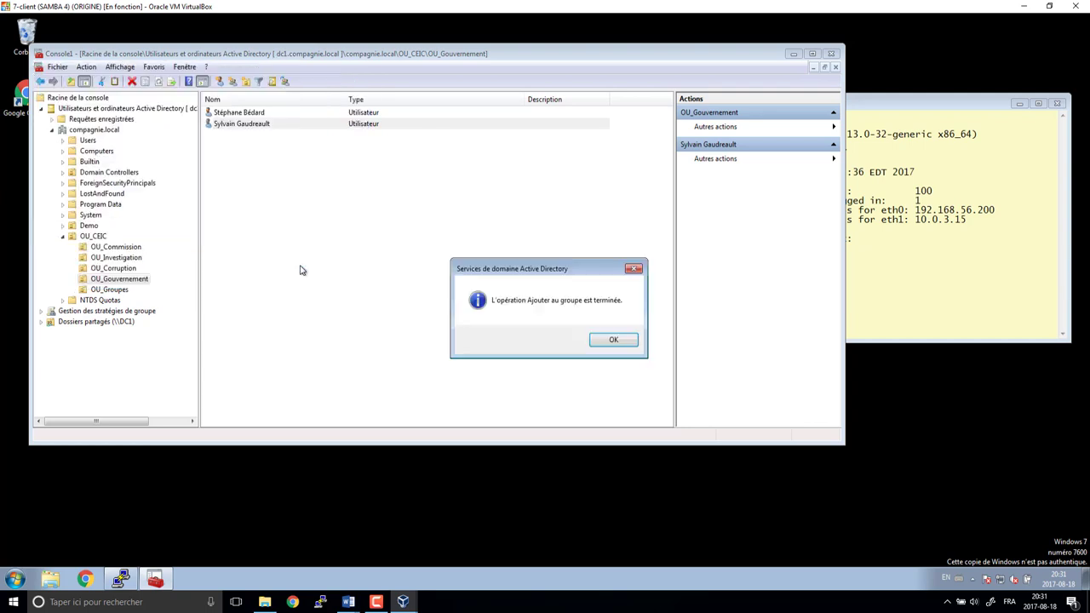
pyautogui.click(606, 340)
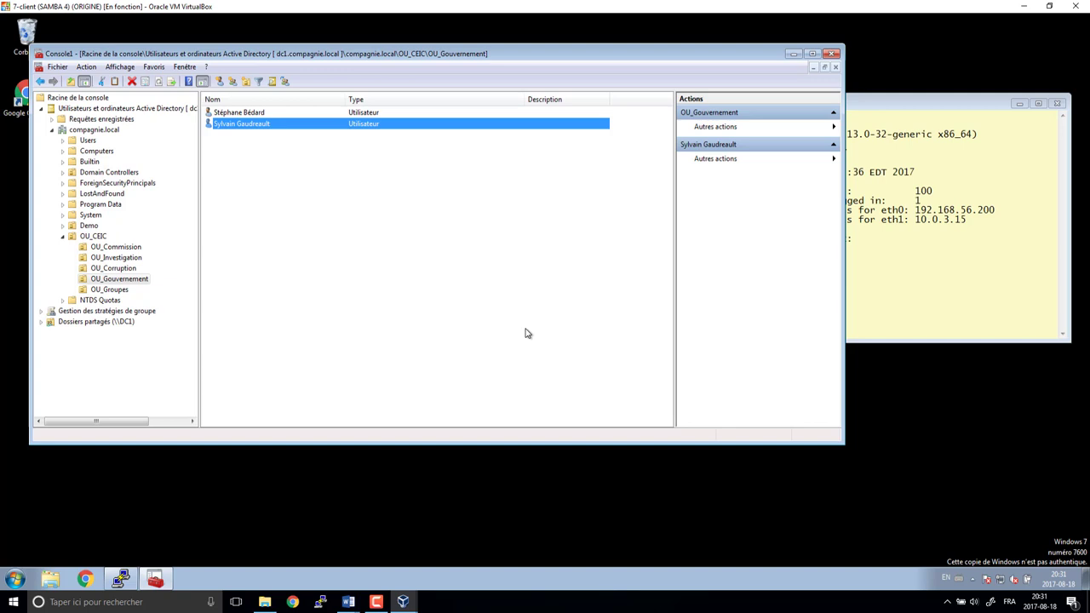
# - Create the domain-local group dl_contrat_public_RO in OU_Groupes, checking names in the planning document
pyautogui.click(124, 290)
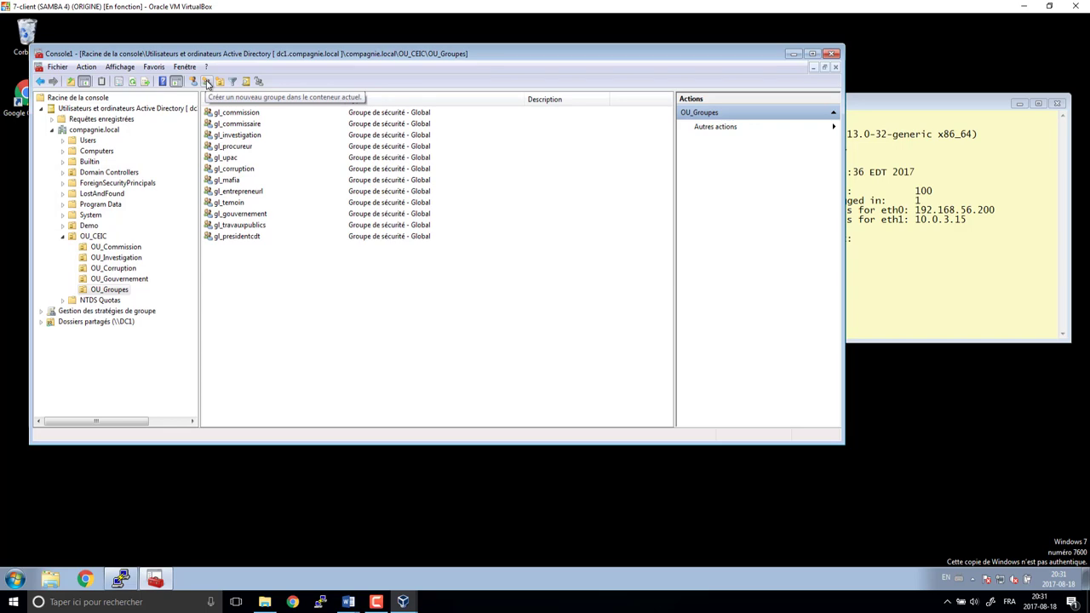
pyautogui.click(207, 82)
pyautogui.write('dl_')
pyautogui.click(348, 601)
pyautogui.scroll(-10, 688, 371)
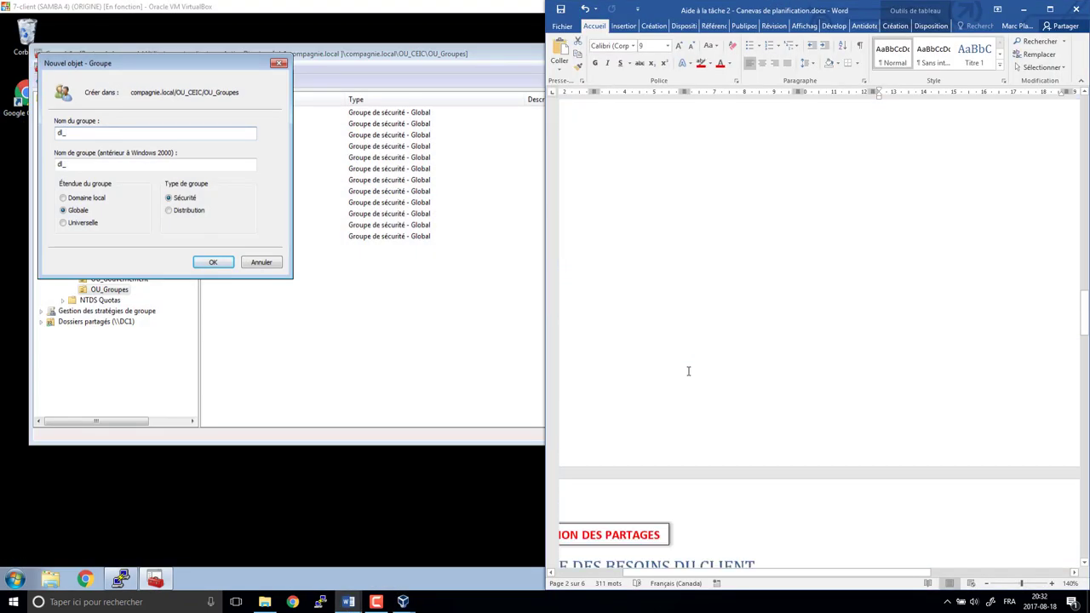
pyautogui.scroll(-5, 688, 372)
pyautogui.scroll(2, 688, 371)
pyautogui.moveTo(546, 136); pyautogui.dragTo(863, 145)
pyautogui.hscroll(4, 957, 349)
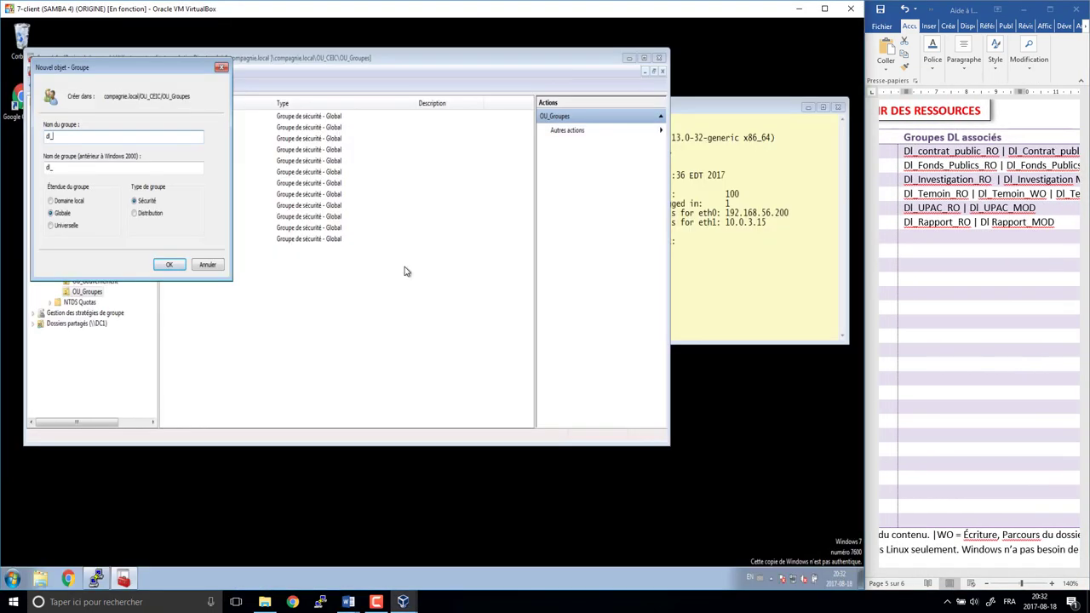
pyautogui.write('contrat_public')
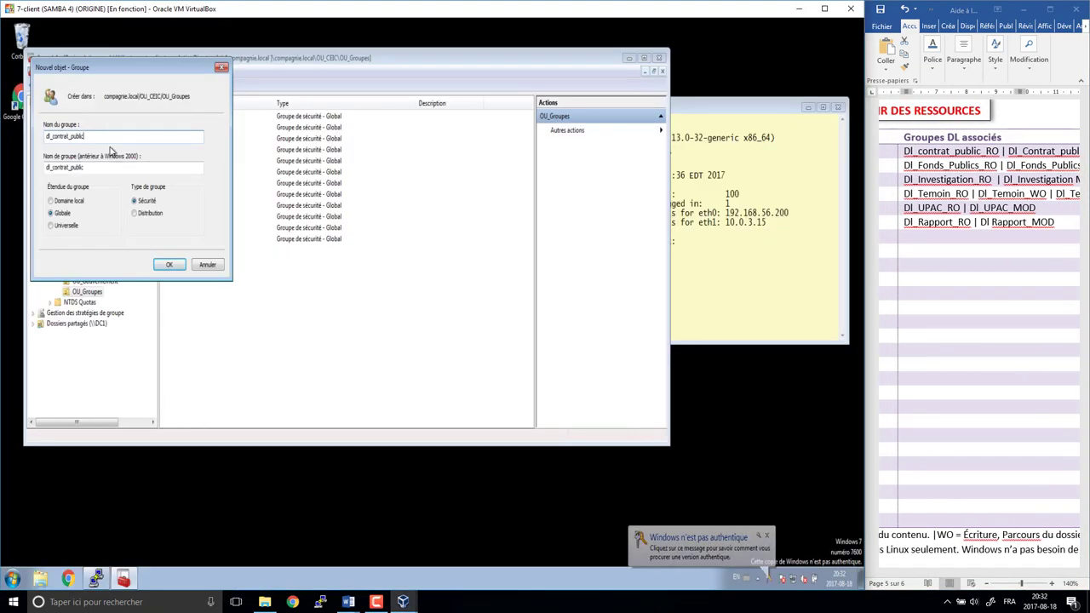
pyautogui.write('_RO')
pyautogui.press('Tab')
pyautogui.press('Tab')
pyautogui.press('Up')
pyautogui.press('Return')
# - Create domain-local groups dl_contrat_public_MOD and dl_fonds_publics_RO
pyautogui.click(186, 92)
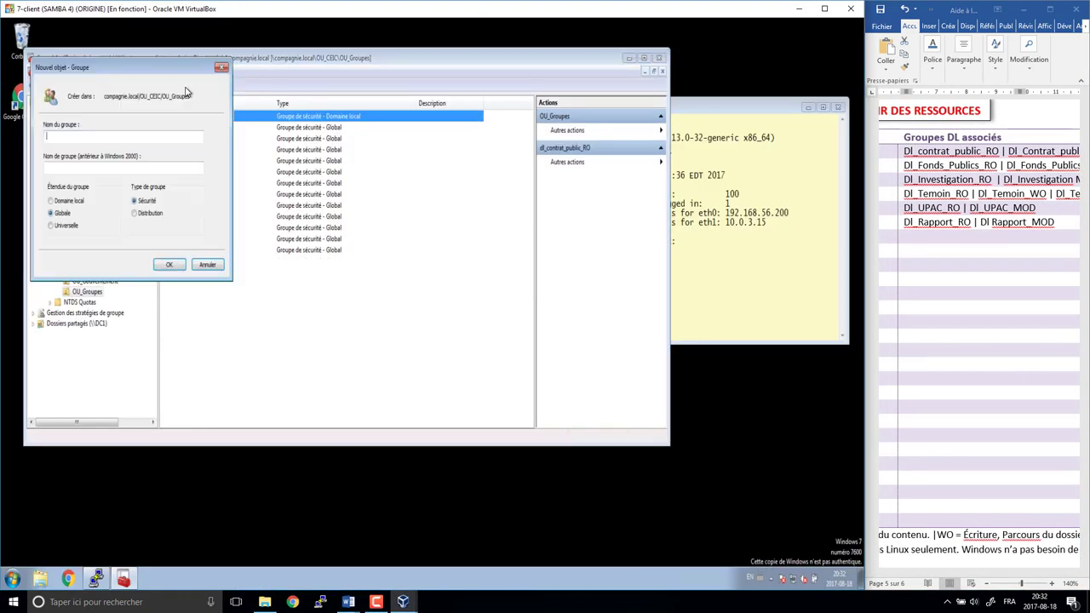
pyautogui.write('dl_contrat_public_MOD')
pyautogui.press('Tab')
pyautogui.press('Tab')
pyautogui.press('Up')
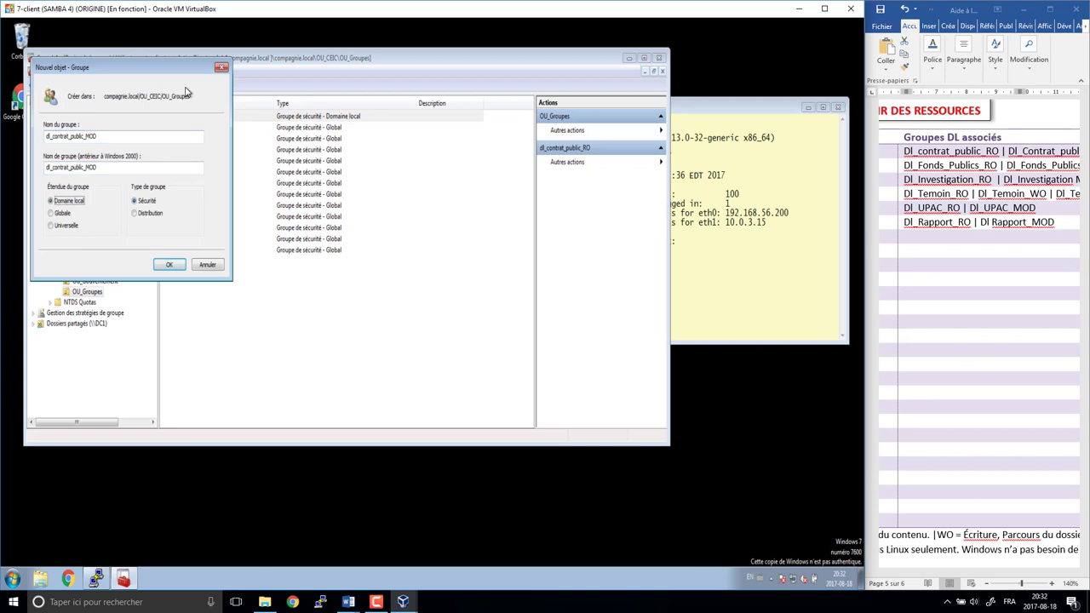
pyautogui.press('Return')
pyautogui.click(186, 91)
pyautogui.write('dl_fonds_pu')
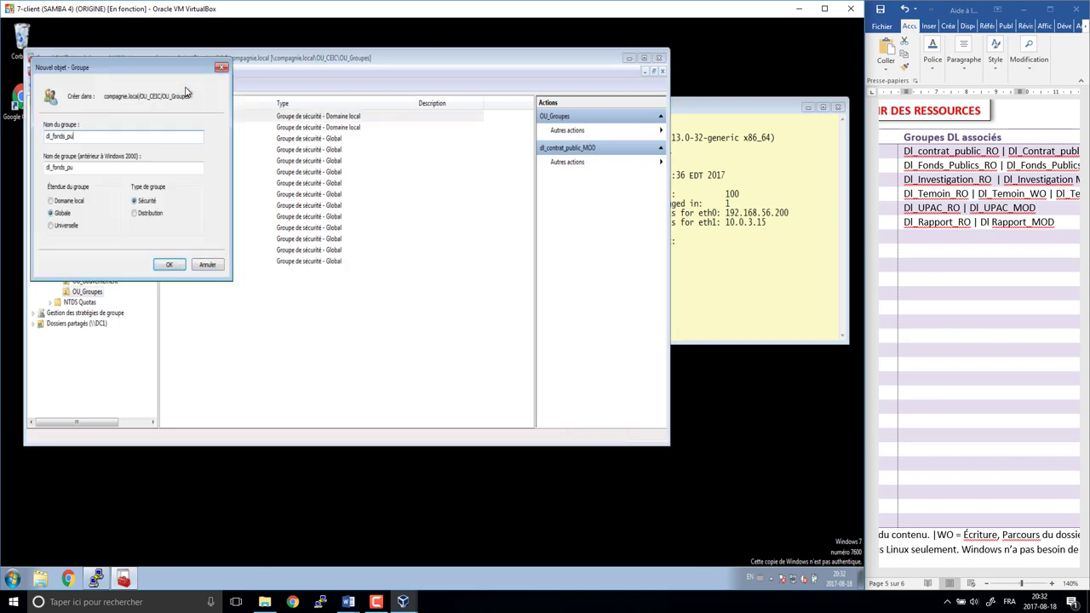
pyautogui.write('blics_RO')
pyautogui.press('Tab')
pyautogui.press('Tab')
pyautogui.press('Up')
pyautogui.press('Return')
# - Create domain-local groups dl_fonds_publics_MOD and dl_investigation_RO
pyautogui.click(186, 92)
pyautogui.write('dl_')
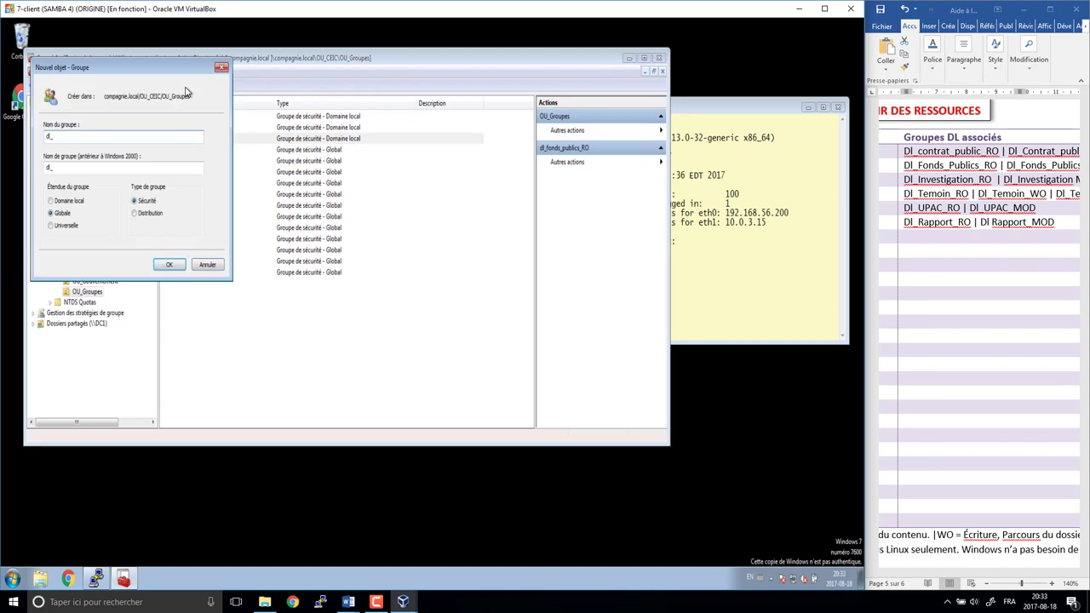
pyautogui.write('fonds_publics_MOD')
pyautogui.press('Tab')
pyautogui.press('Tab')
pyautogui.press('Up')
pyautogui.press('Return')
pyautogui.click(186, 91)
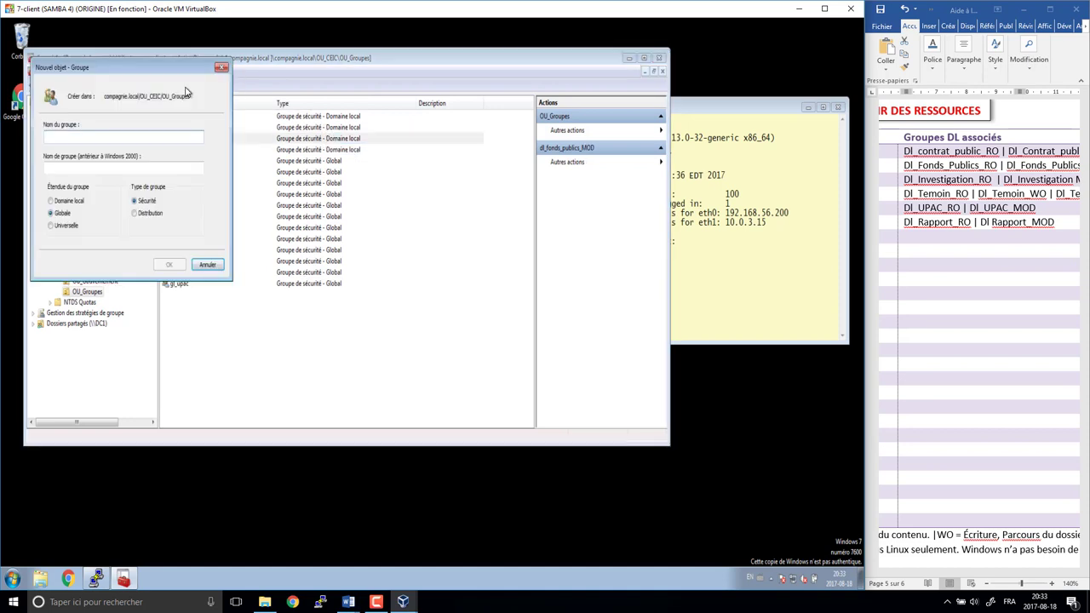
pyautogui.write('dl_investigation_RO')
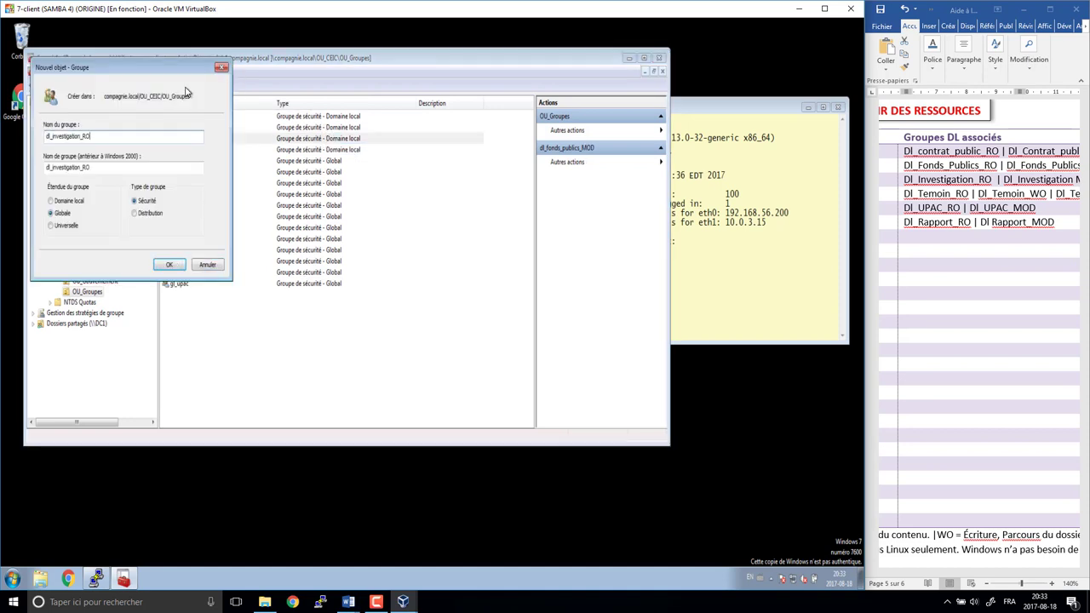
pyautogui.press('Tab')
pyautogui.press('Tab')
pyautogui.press('Up')
pyautogui.press('Return')
# - Create domain-local groups dl_investigation_MOD and dl_temoin_RO
pyautogui.click(185, 91)
pyautogui.write('dl_')
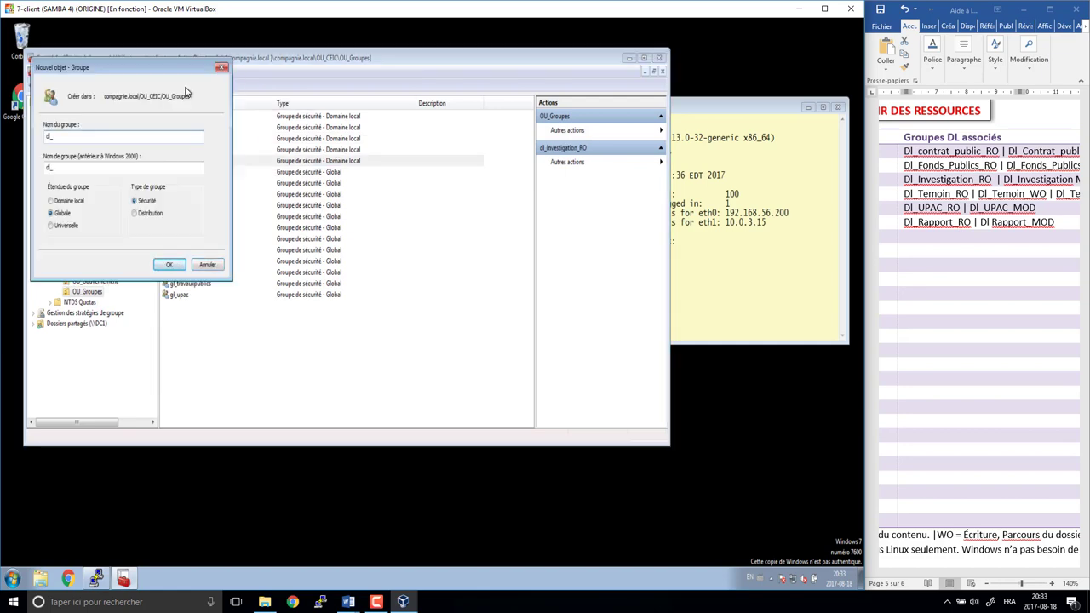
pyautogui.write('investigation_MOD')
pyautogui.press('Tab')
pyautogui.press('Tab')
pyautogui.press('Up')
pyautogui.press('Return')
pyautogui.click(185, 91)
pyautogui.write('dl_temoin_R')
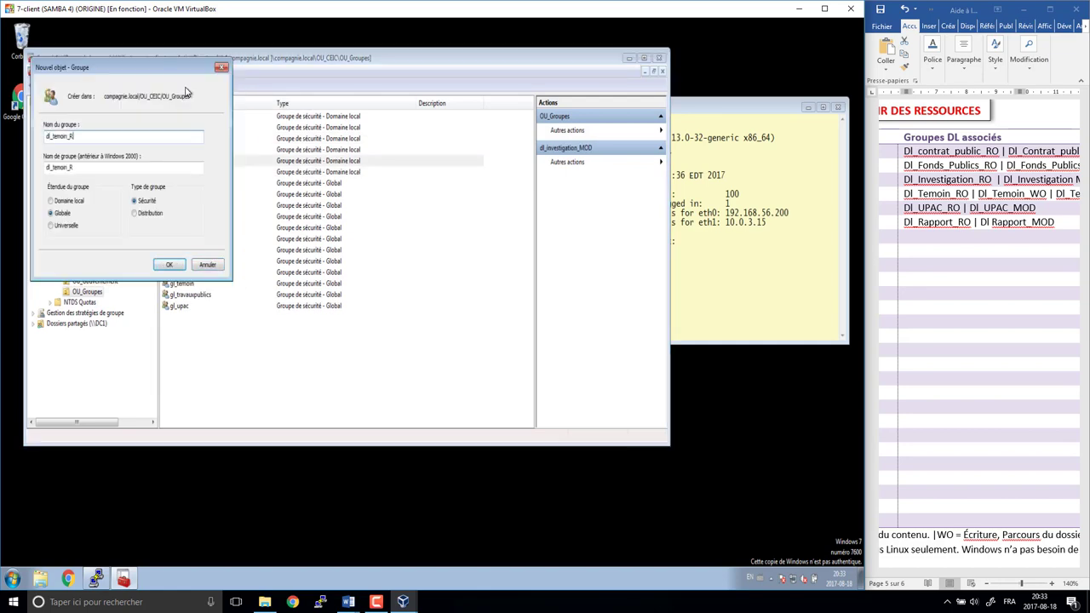
pyautogui.write('O')
pyautogui.press('Tab')
pyautogui.press('Tab')
pyautogui.press('Up')
pyautogui.press('Return')
# - Create domain-local groups dl_temoin_WO and dl_temoin_DenyAll
pyautogui.click(186, 91)
pyautogui.write('dl_temoin_WO')
pyautogui.press('Tab')
pyautogui.press('Tab')
pyautogui.press('Up')
pyautogui.press('Return')
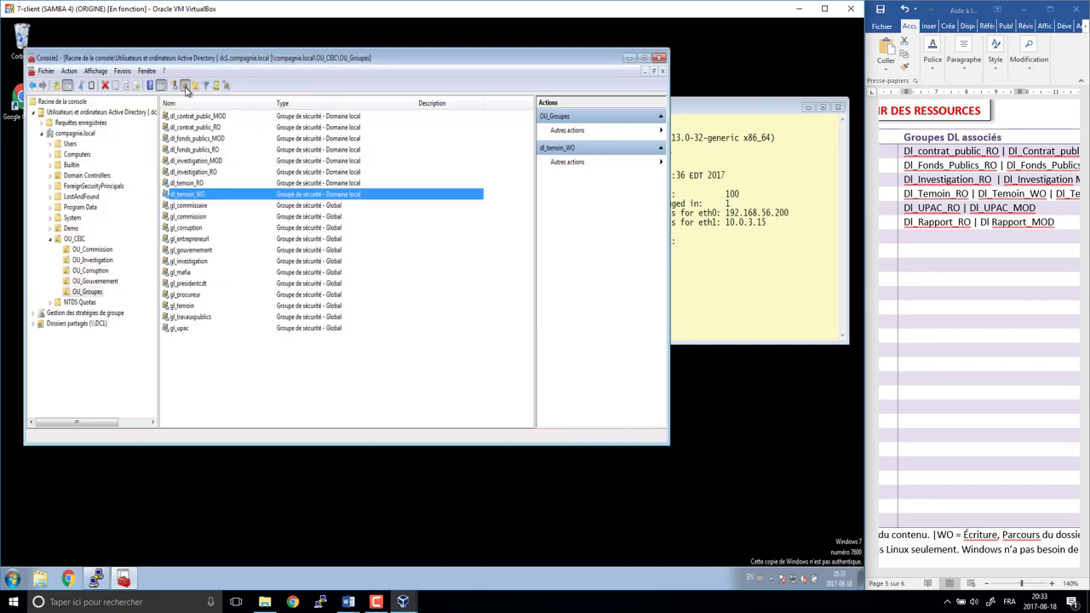
pyautogui.click(185, 92)
pyautogui.write('dl_temoin_DenyAll')
pyautogui.press('Tab')
pyautogui.press('Tab')
pyautogui.press('Up')
pyautogui.press('Return')
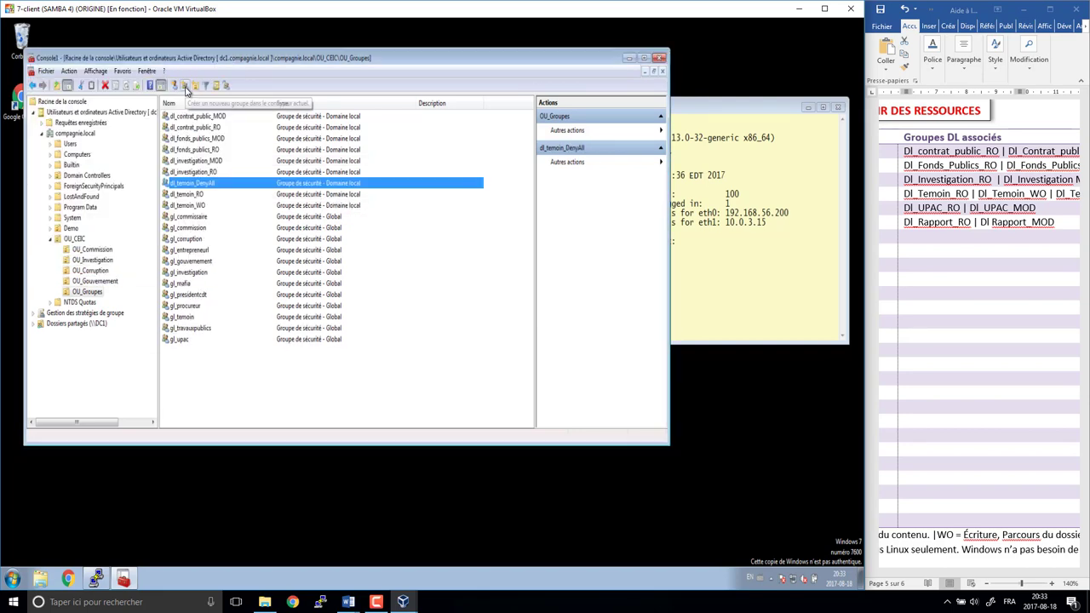
# - Create domain-local groups dl_upac_RO and dl_upac_MOD
pyautogui.click(185, 89)
pyautogui.write('dl')
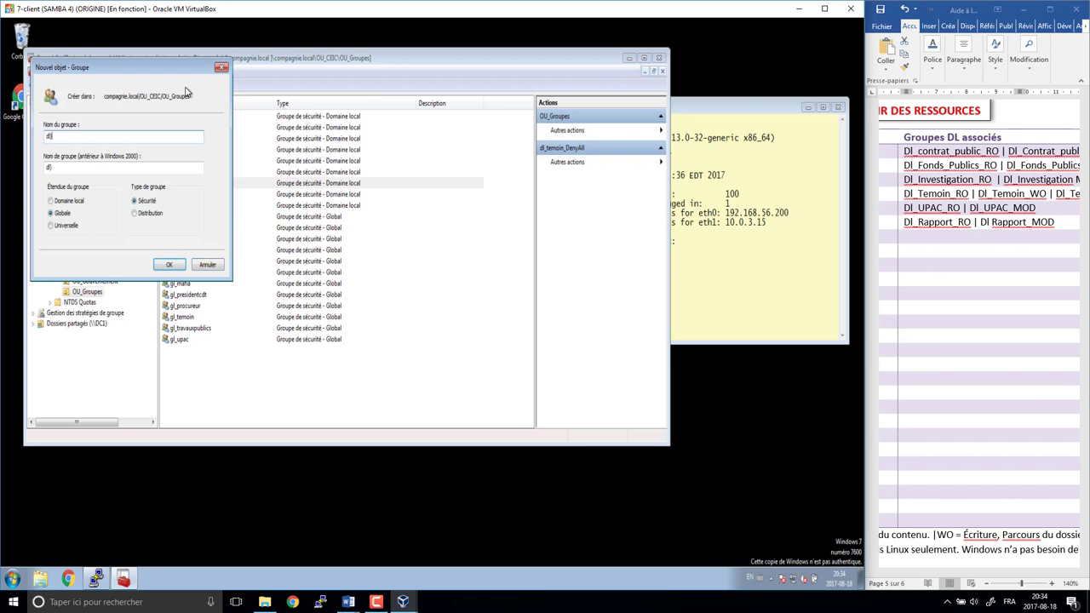
pyautogui.write('_UPAC')
pyautogui.press('BackSpace')
pyautogui.press('BackSpace')
pyautogui.press('BackSpace')
pyautogui.press('BackSpace')
pyautogui.write('upic_RO')
pyautogui.press('Tab')
pyautogui.press('Tab')
pyautogui.press('Up')
pyautogui.press('Return')
pyautogui.click(185, 89)
pyautogui.write('dl_upac_MOD')
pyautogui.press('Tab')
pyautogui.press('Tab')
pyautogui.press('Up')
pyautogui.press('Return')
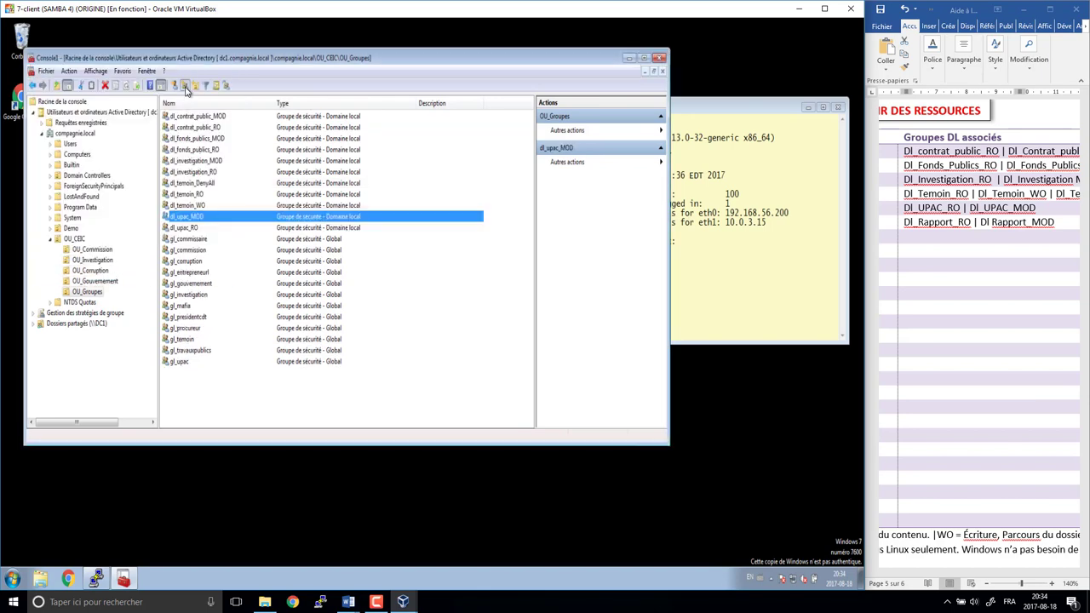
# - Create domain-local groups dl_rapport_RO and dl_rapport_MOD
pyautogui.click(185, 90)
pyautogui.write('dl_rapport_RO')
pyautogui.press('Tab')
pyautogui.press('Tab')
pyautogui.press('Up')
pyautogui.press('Return')
pyautogui.click(186, 89)
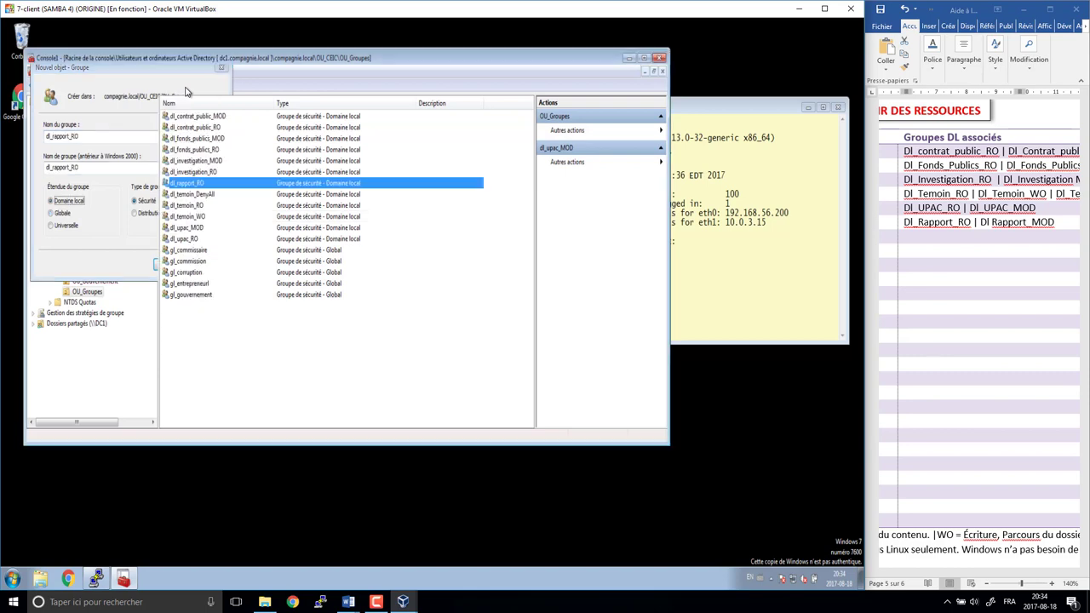
pyautogui.write('dl_')
pyautogui.write('MOD')
pyautogui.press('Return')
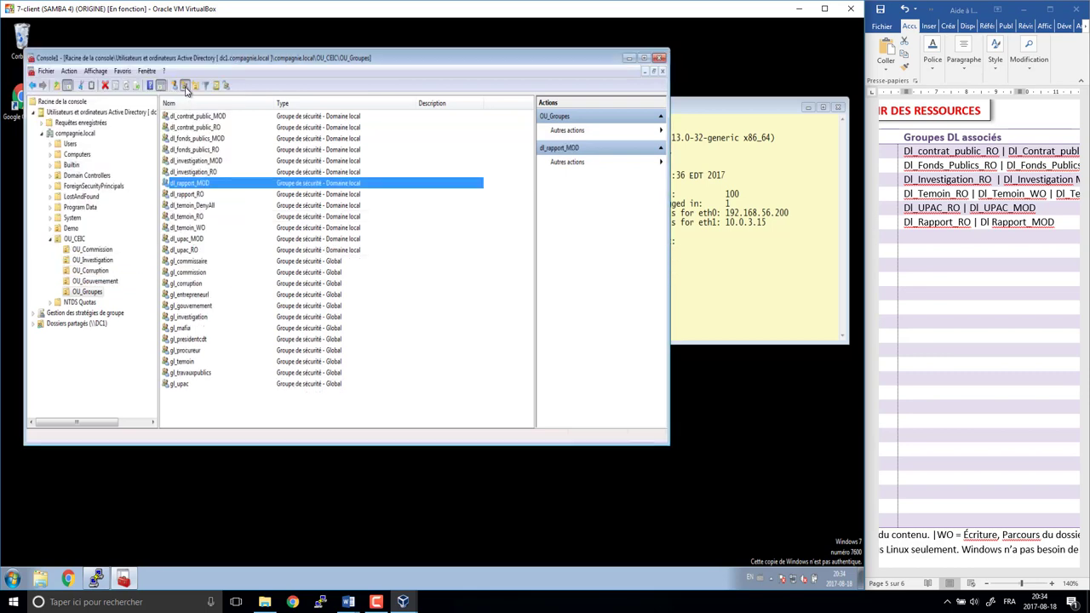
# - Compare the new groups against the Word list of DL groups, then enlarge the console
pyautogui.click(961, 577)
pyautogui.moveTo(960, 577); pyautogui.dragTo(965, 576)
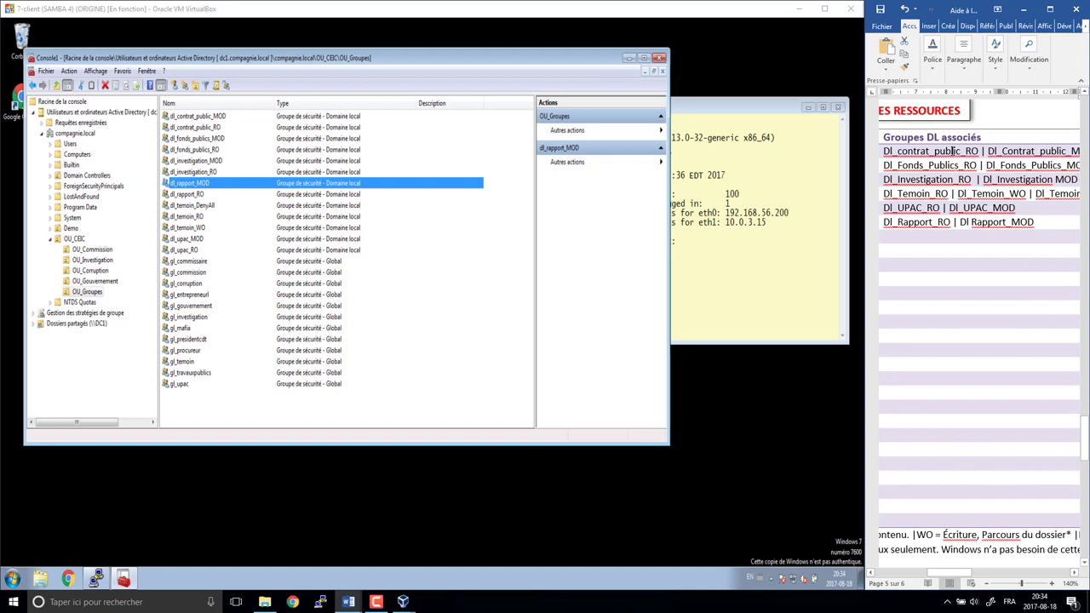
pyautogui.click(333, 116)
pyautogui.press('Down')
pyautogui.press('Down')
pyautogui.press('Down')
pyautogui.press('Down')
pyautogui.press('Down')
pyautogui.press('Down')
pyautogui.press('Down')
pyautogui.press('Down')
pyautogui.press('Down')
pyautogui.press('Down')
pyautogui.press('Down')
pyautogui.press('Down')
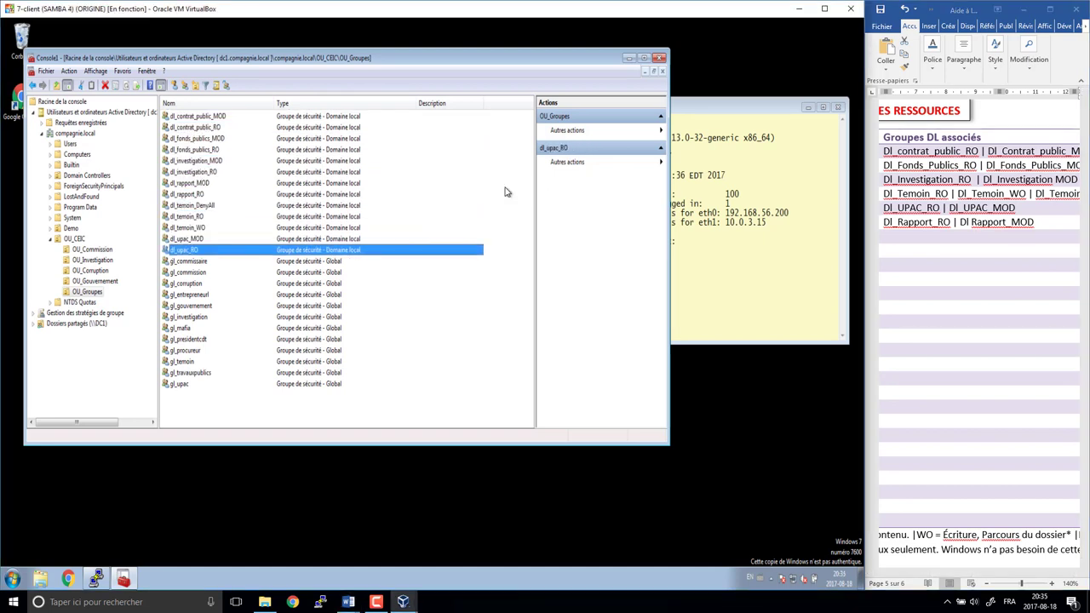
pyautogui.click(644, 58)
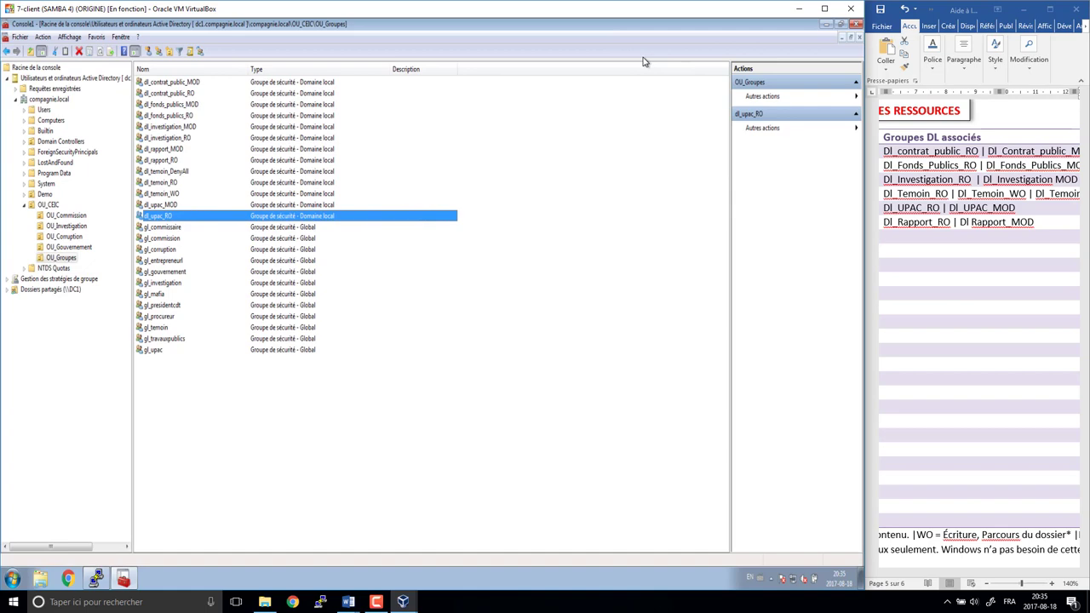
# - Maximize the VM and widen the Type column of the OU_Groupes group list
pyautogui.click(824, 9)
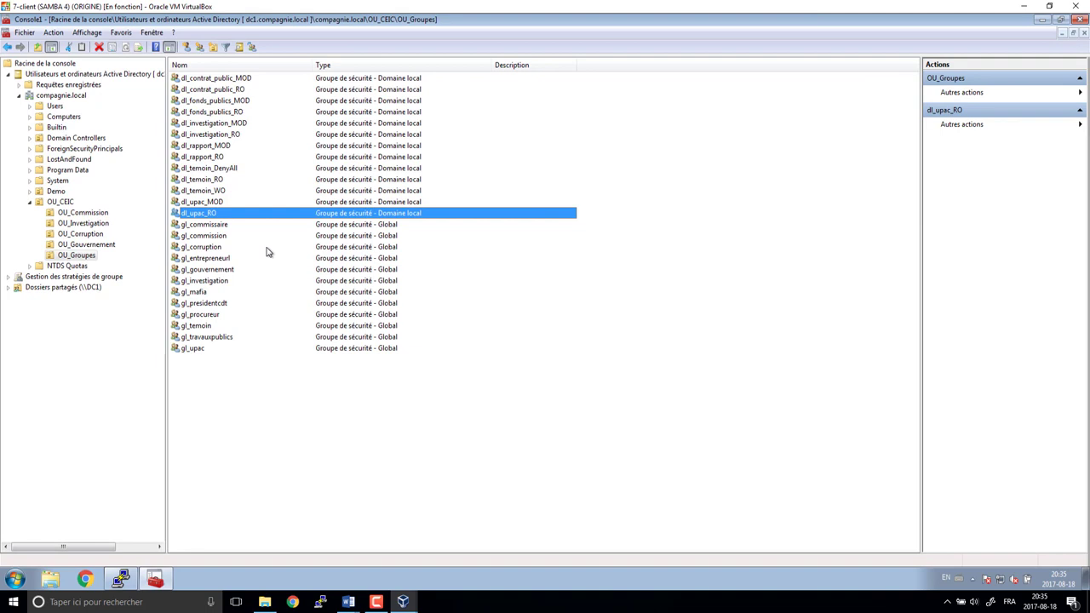
pyautogui.moveTo(491, 63); pyautogui.dragTo(531, 68)
pyautogui.click(411, 78)
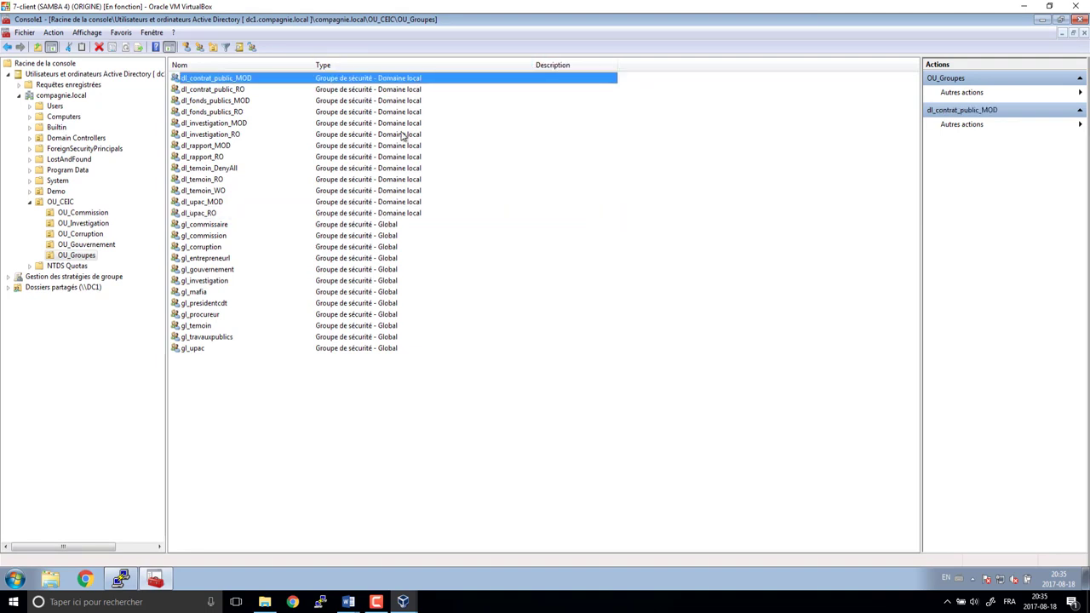
pyautogui.click(402, 217)
pyautogui.click(398, 161)
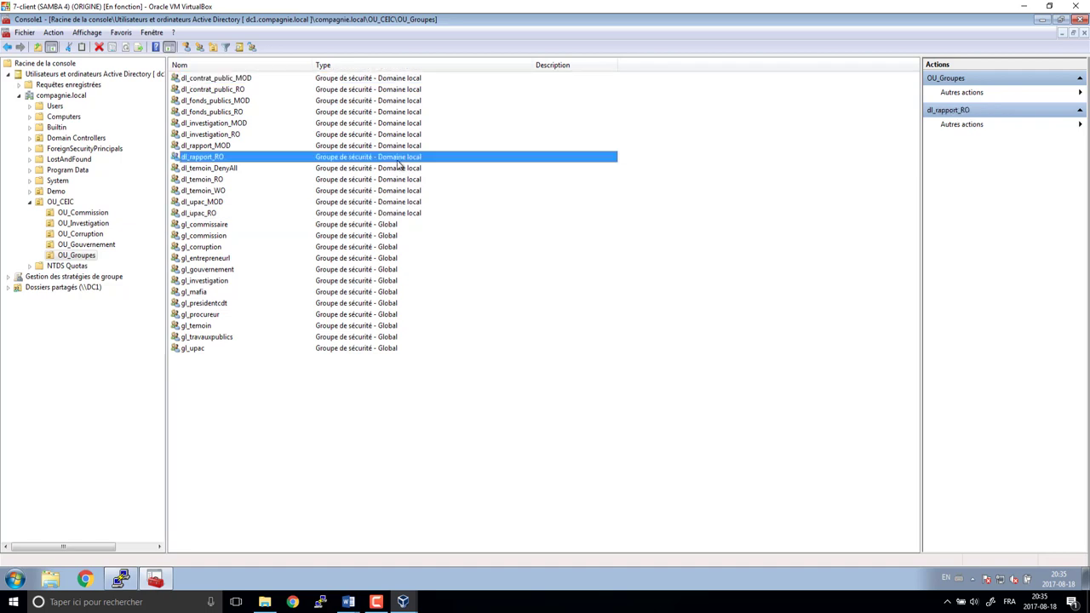
pyautogui.click(242, 80)
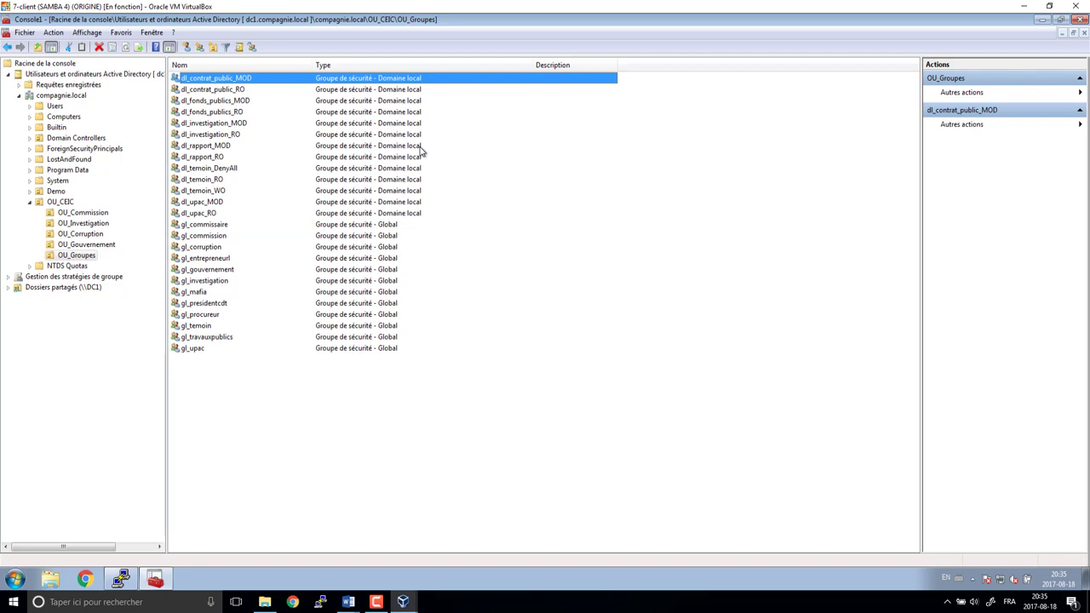
# - Step through the dl_ groups from dl_contrat_public_RO to dl_upac_RO, verifying each is domain local
pyautogui.press('Down')
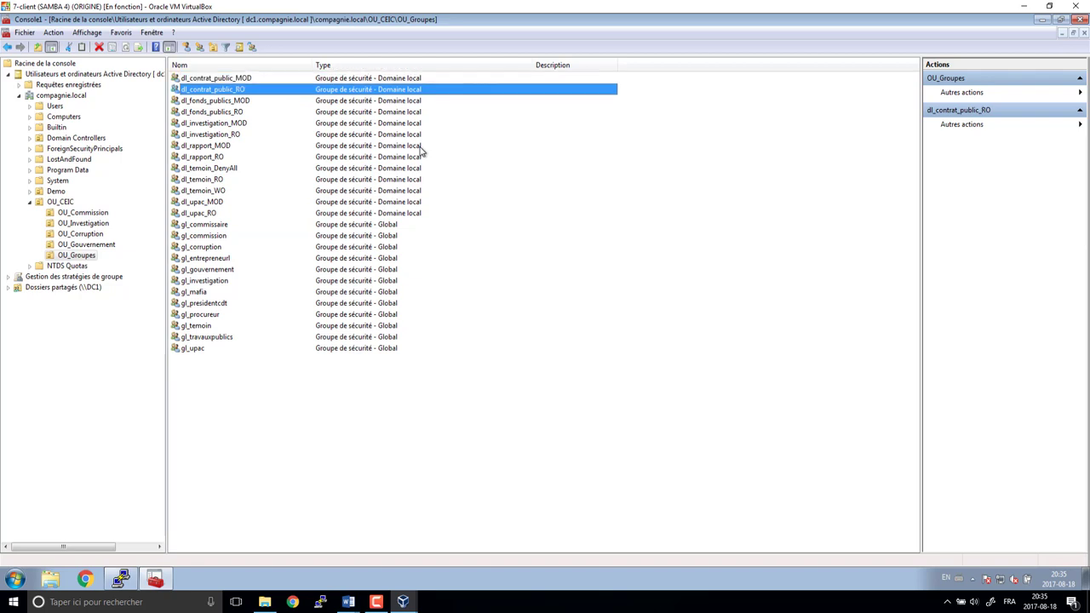
pyautogui.press('Down')
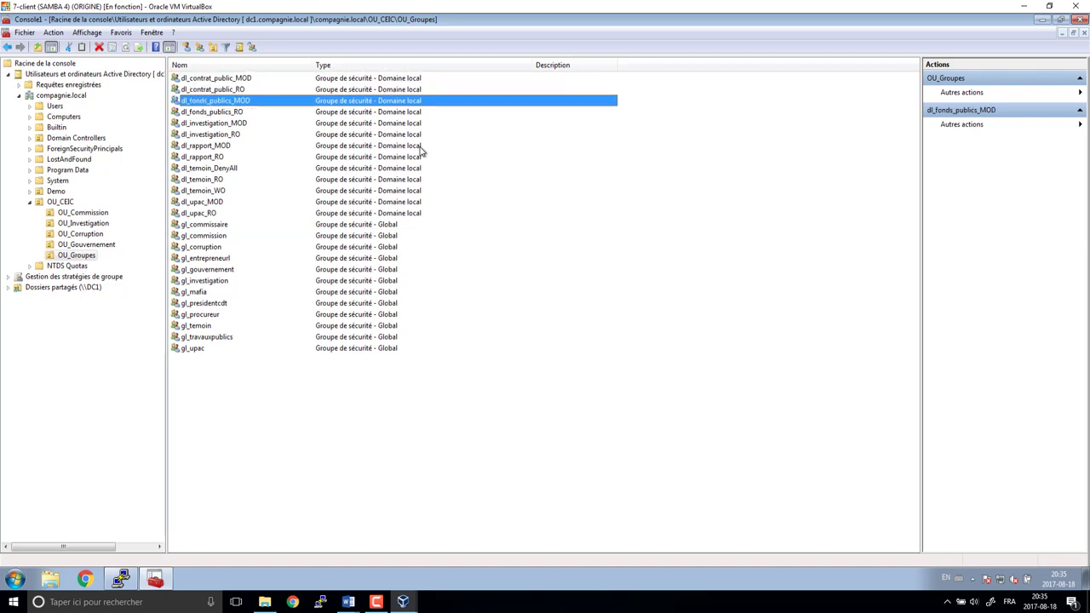
pyautogui.press('Down')
pyautogui.press('Down')
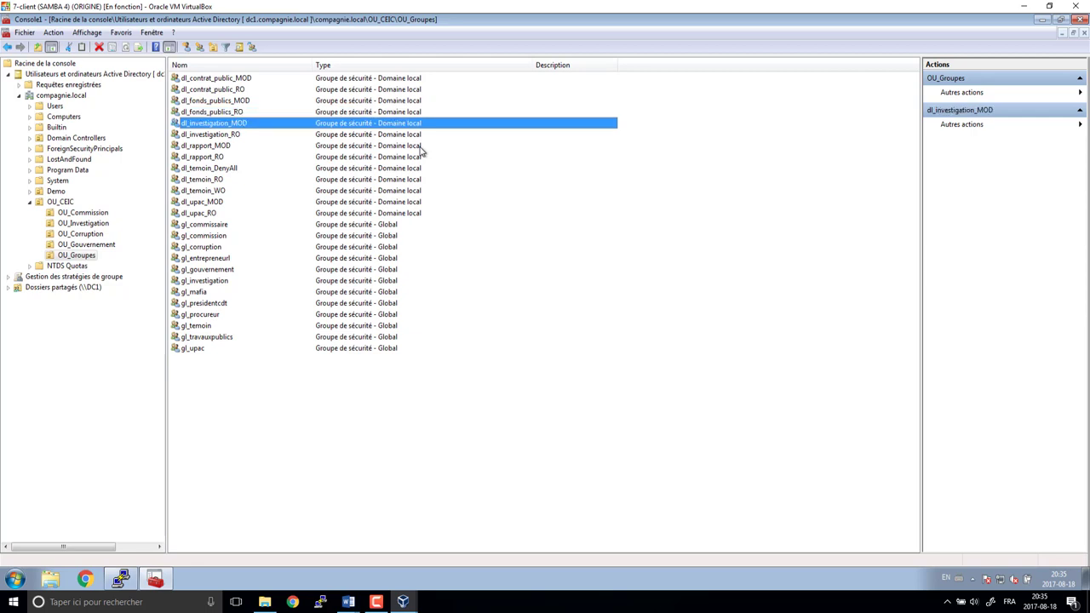
pyautogui.press('Down')
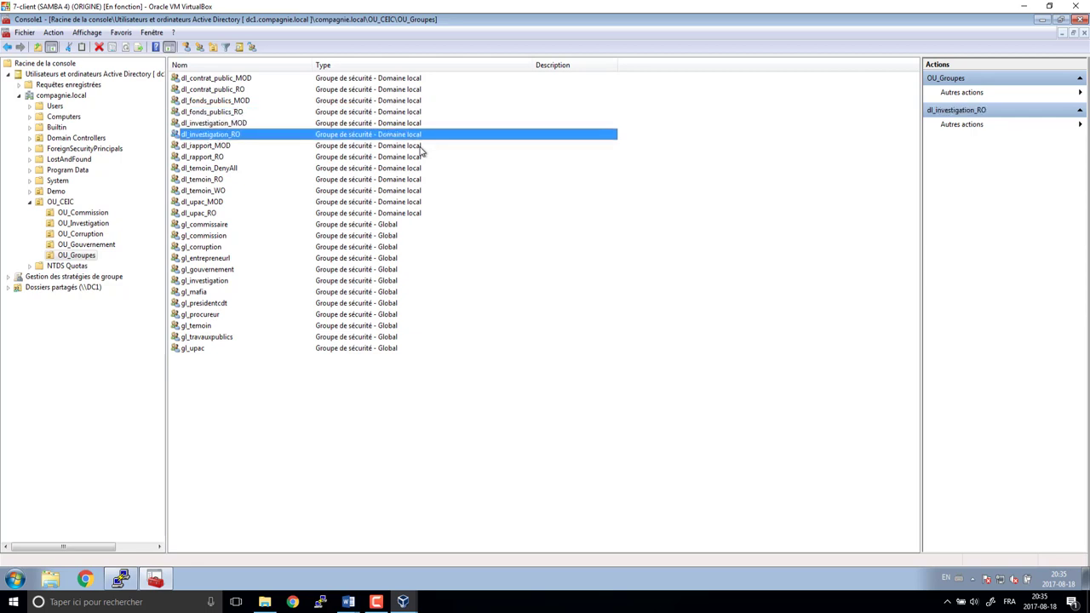
pyautogui.press('Down')
pyautogui.press('Down')
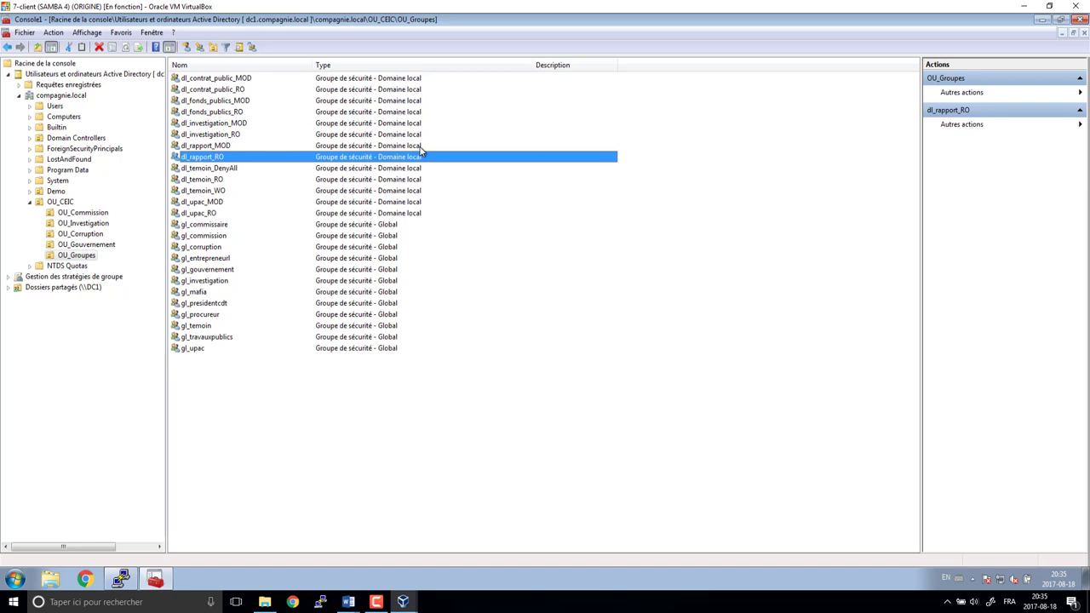
pyautogui.press('Down')
pyautogui.press('Down')
pyautogui.press('Down')
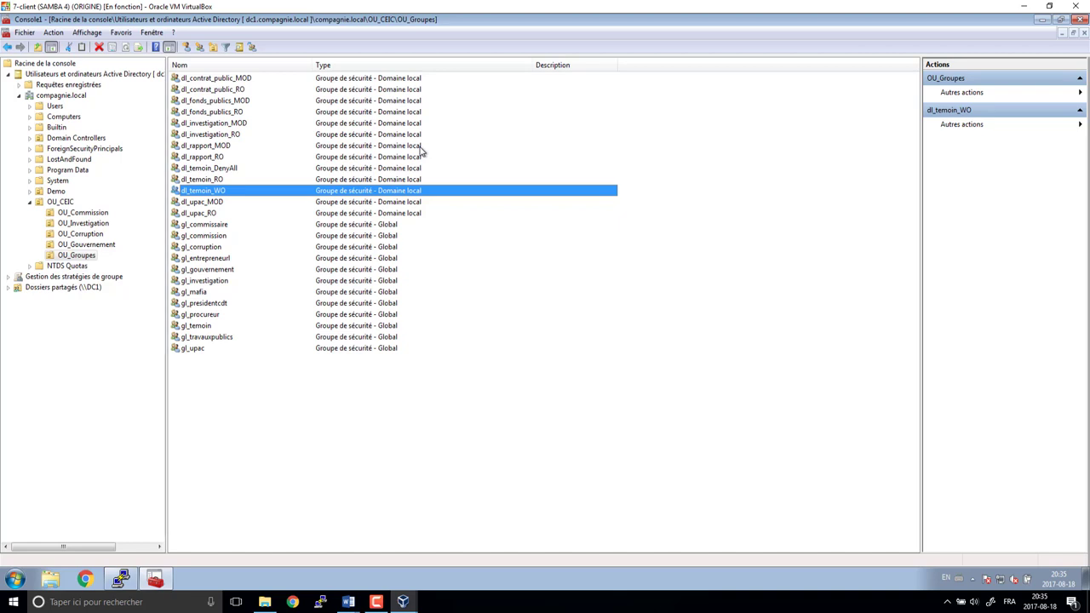
pyautogui.press('Down')
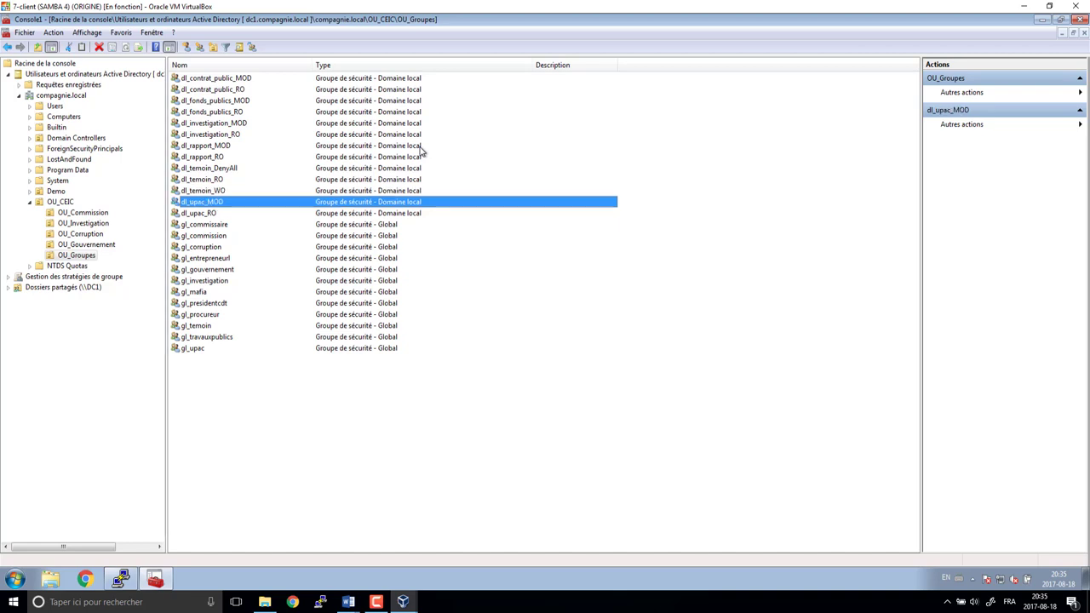
pyautogui.press('Down')
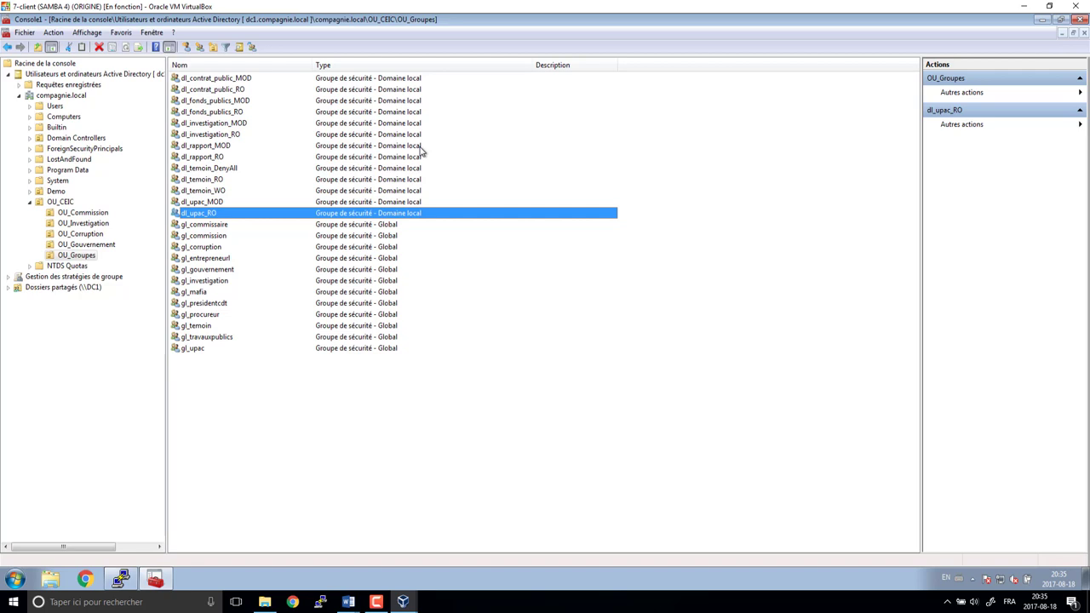
# - List DC1's shares (demo, IPC$, netlogon, sysvol) under Shared Folders, then return to PuTTY
pyautogui.click(9, 75)
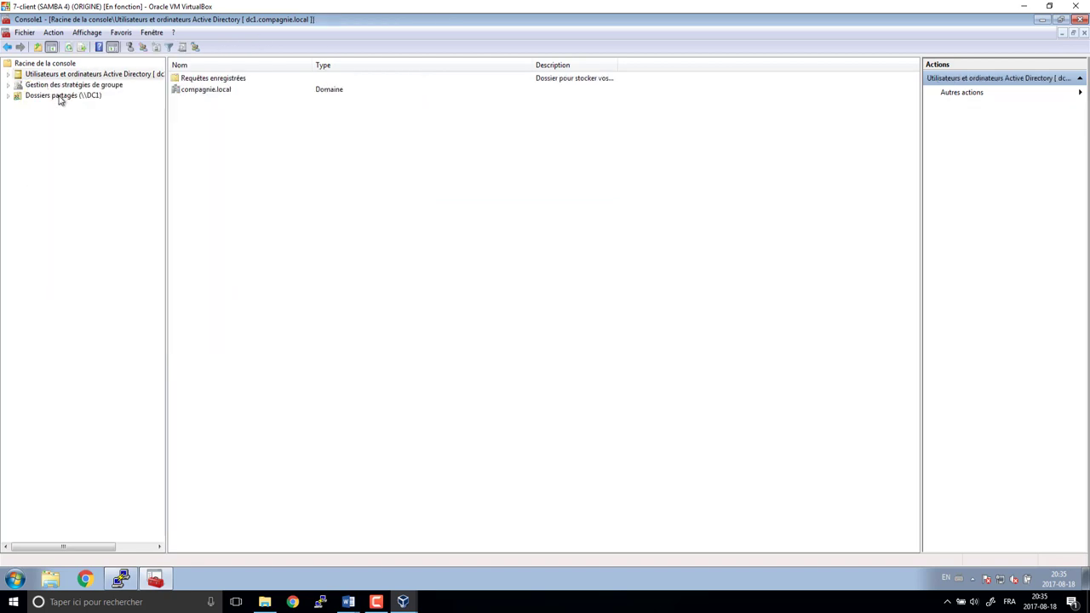
pyautogui.doubleClick(59, 96)
pyautogui.click(50, 106)
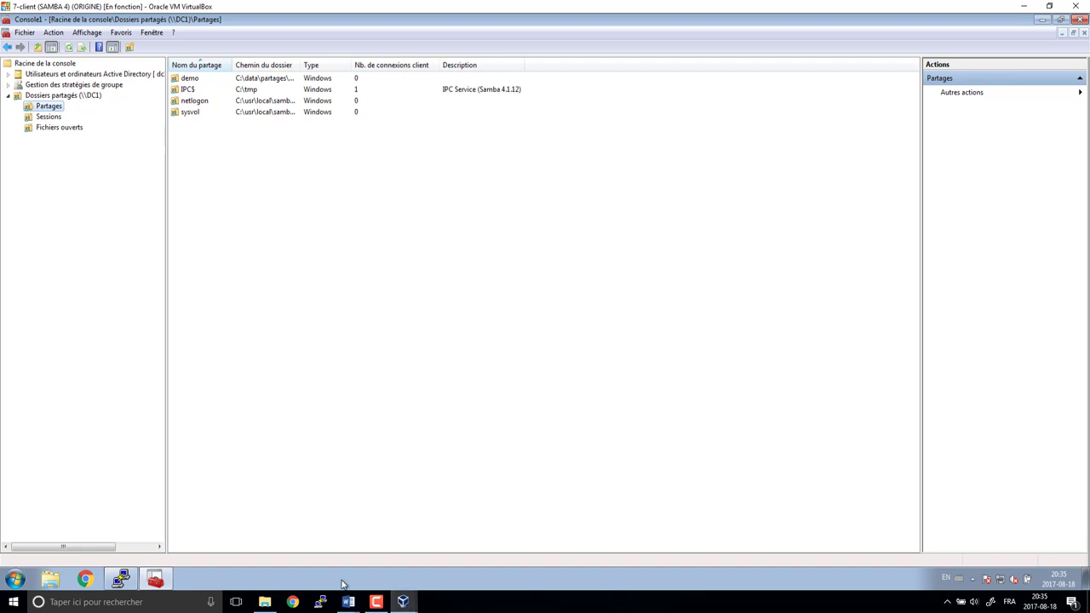
pyautogui.click(120, 579)
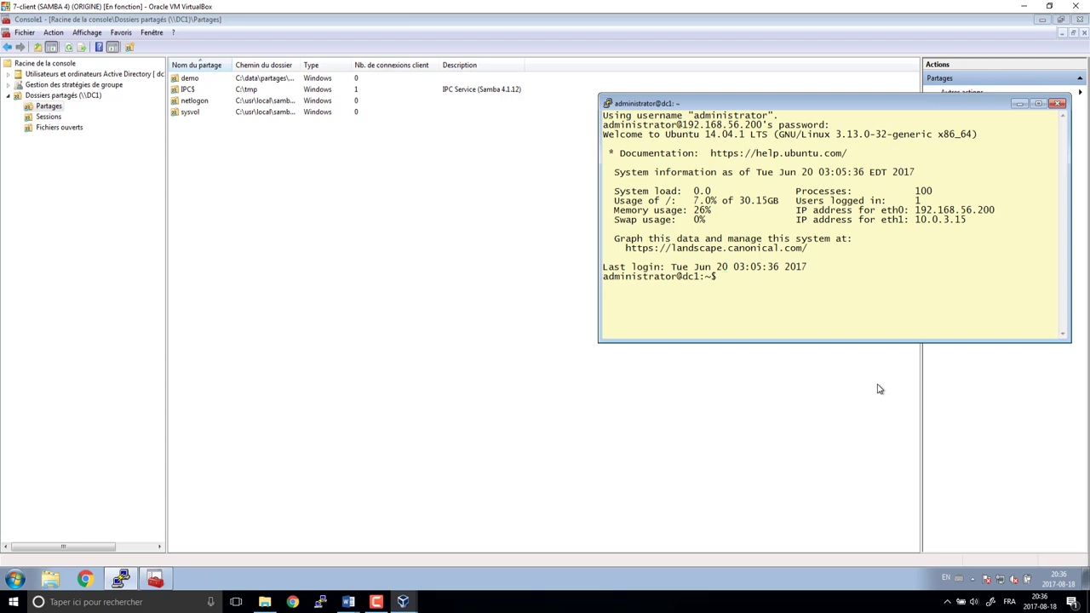
# - Go to /data/partages, list its contents and attempt mkdir CEIC, which fails without root rights
pyautogui.write('cd /data/pa')
pyautogui.press('Tab')
pyautogui.press('Return')
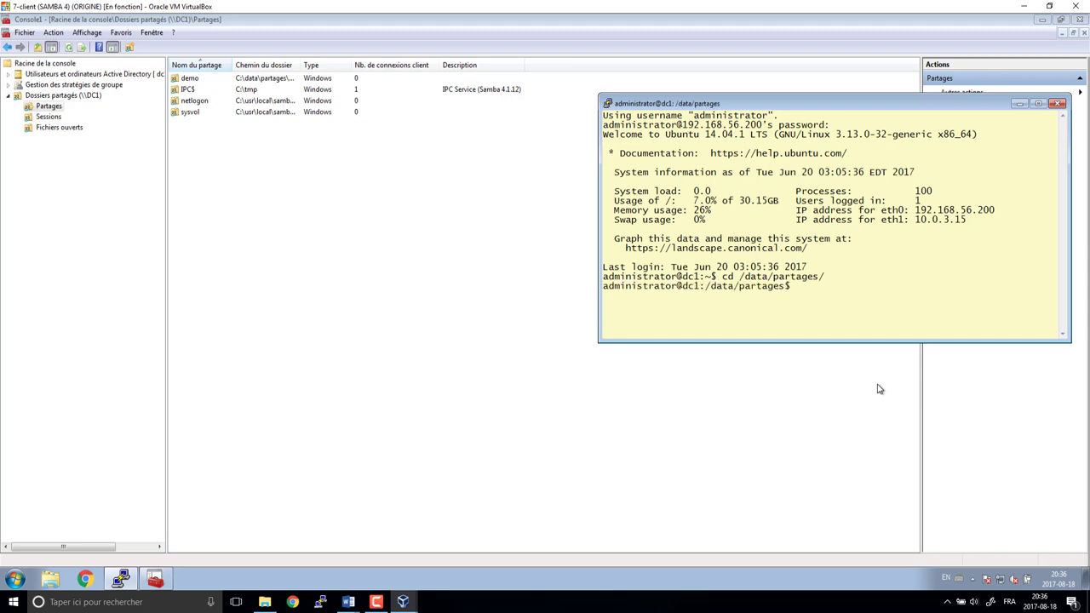
pyautogui.write('ls')
pyautogui.press('Return')
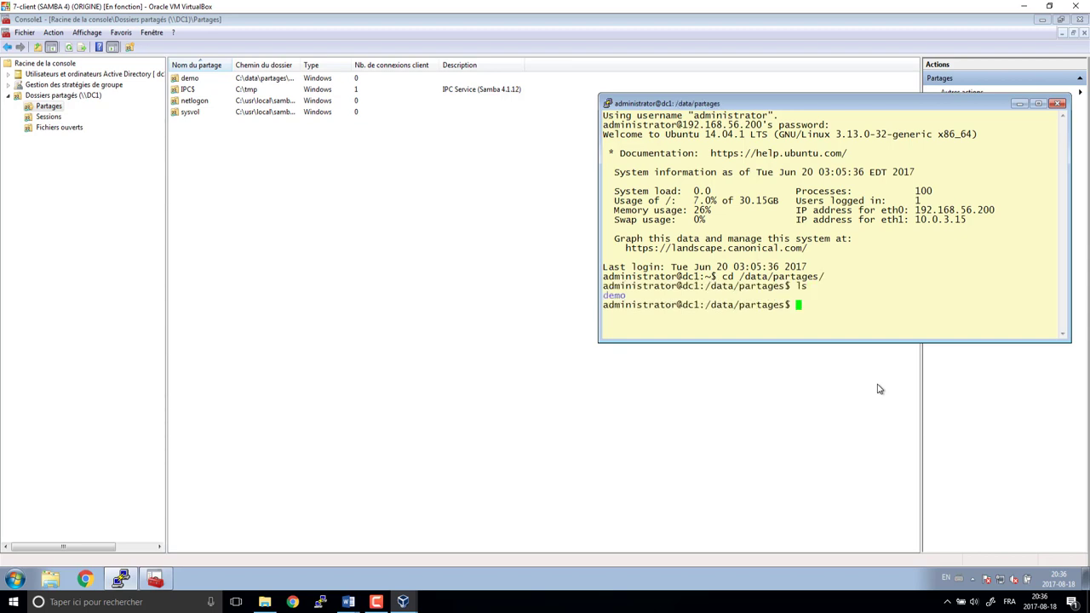
pyautogui.write('mkdir CEIC')
pyautogui.press('Return')
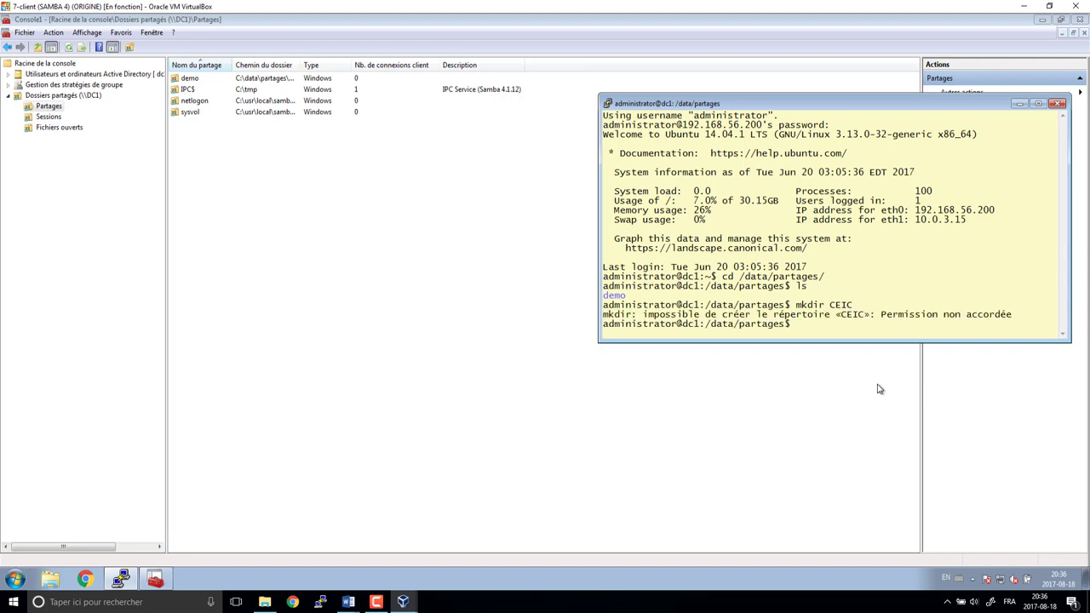
pyautogui.press('Up')
pyautogui.press('Down')
# - Switch to root with su, create the CEIC folder and change into it
pyautogui.write('su')
pyautogui.press('Return')
pyautogui.press('Return')
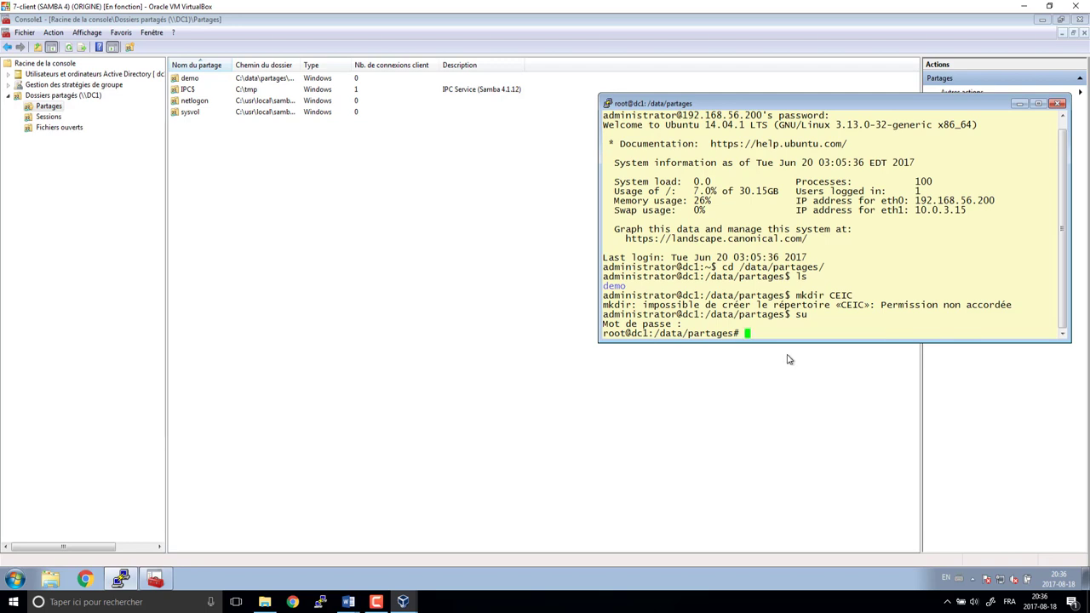
pyautogui.click(736, 337)
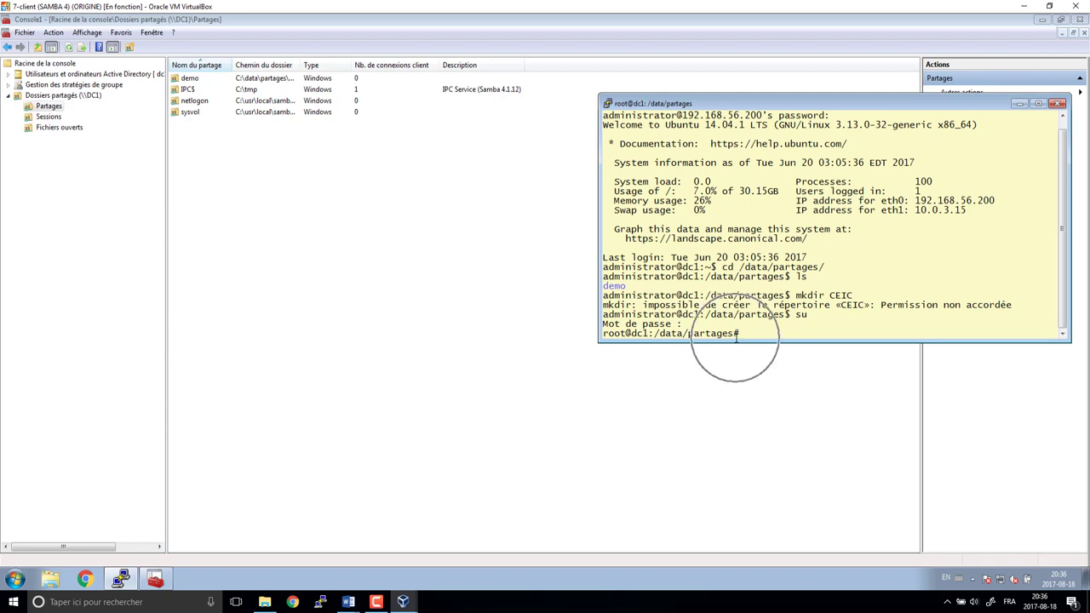
pyautogui.click(736, 337)
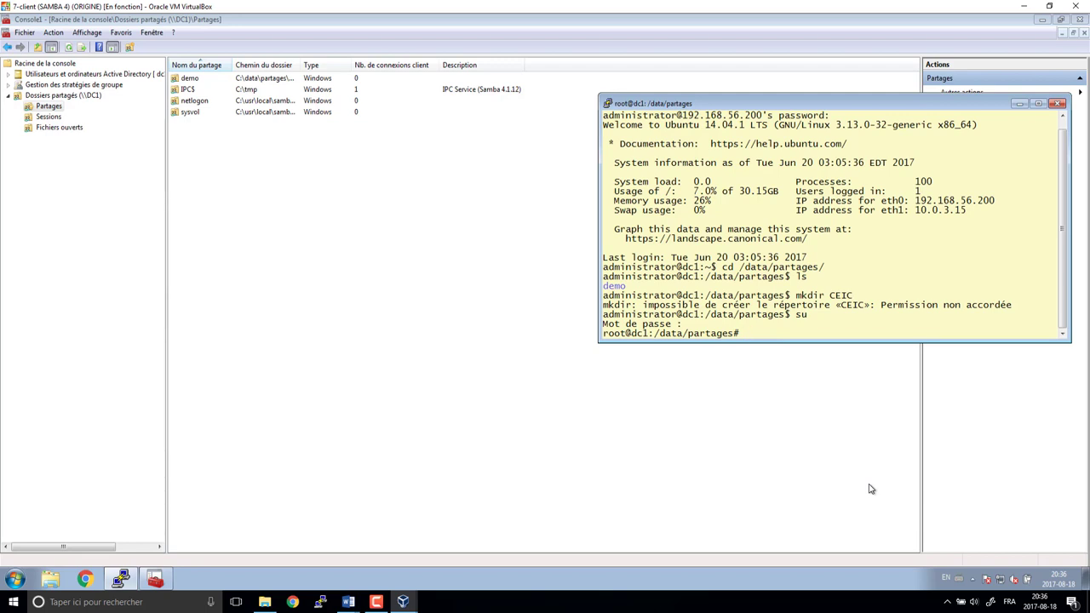
pyautogui.write('mkdir CEIC')
pyautogui.press('Return')
pyautogui.write('cd c')
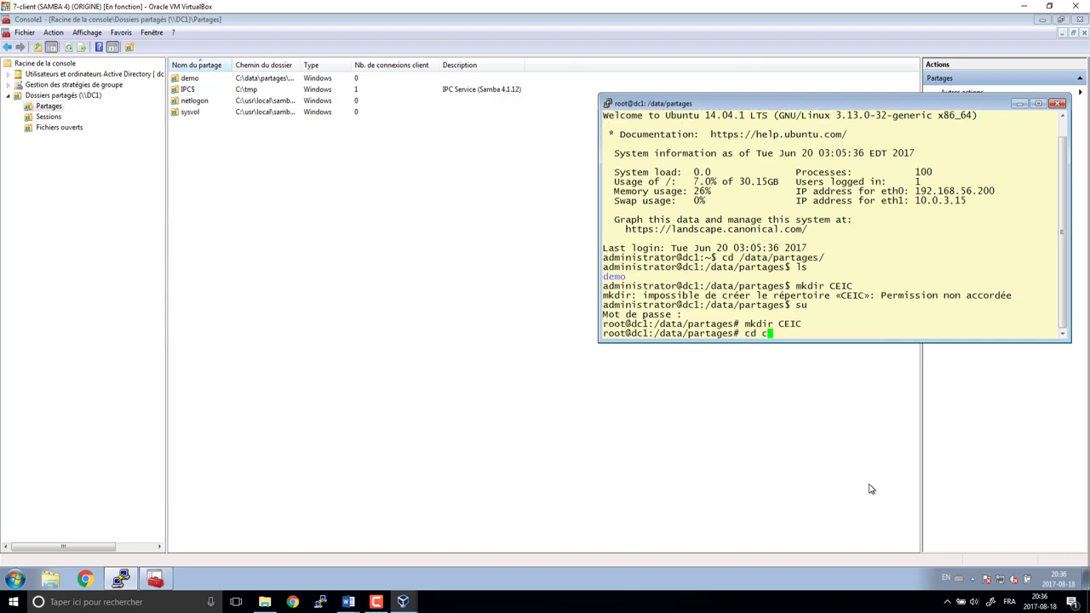
pyautogui.press('BackSpace')
pyautogui.write('C')
pyautogui.press('Tab')
pyautogui.press('Return')
pyautogui.write('mkdir')
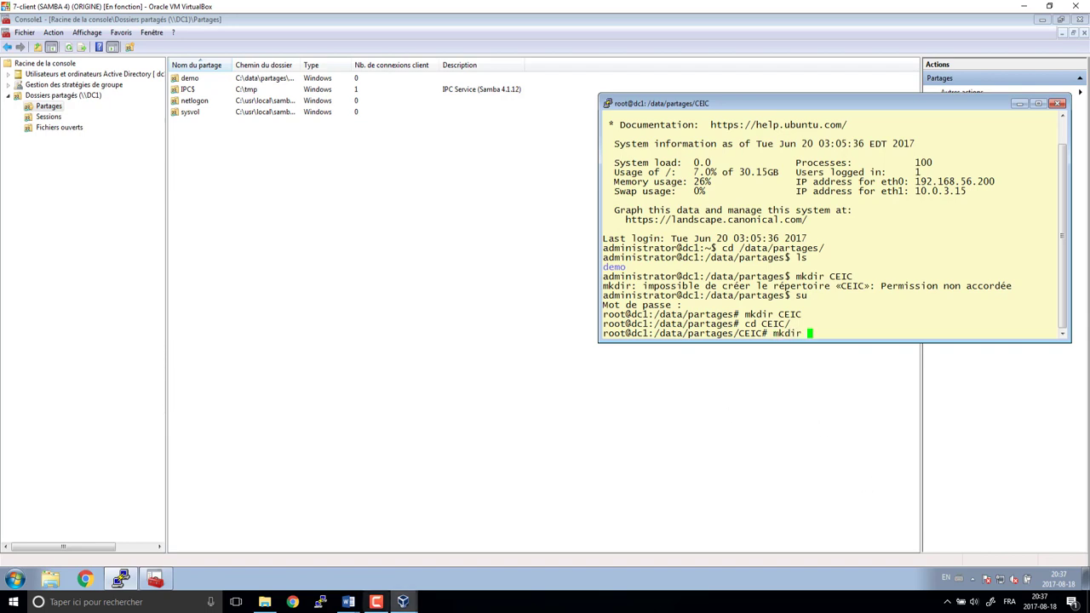
# - Show the Word share table with folder \\dc1 paths and place the VM window beside it
pyautogui.moveTo(348, 601)
pyautogui.click(381, 553)
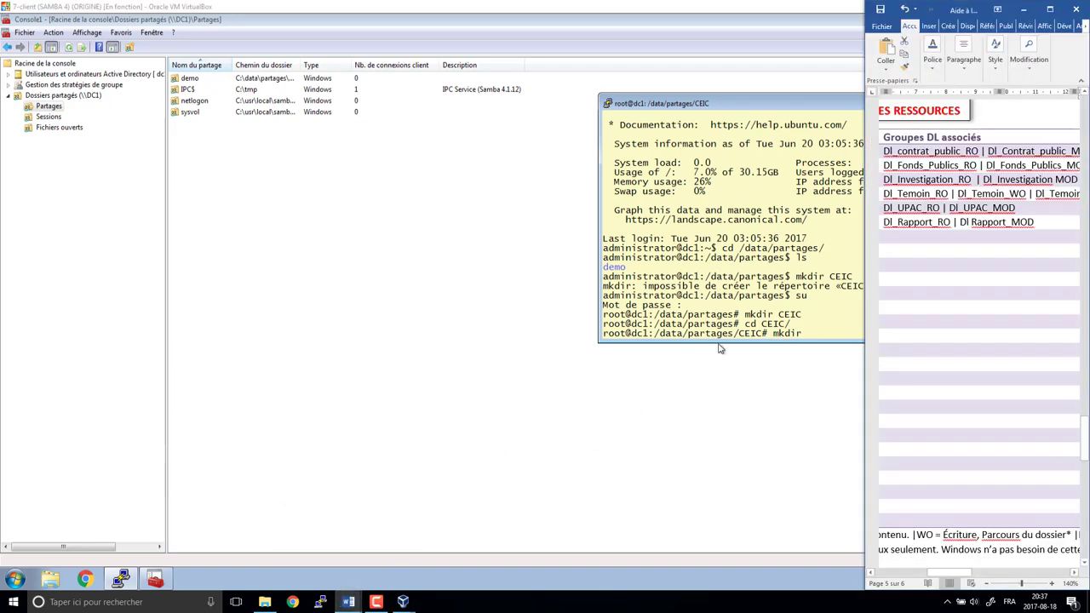
pyautogui.scroll(5, 1038, 353)
pyautogui.scroll(4, 1038, 352)
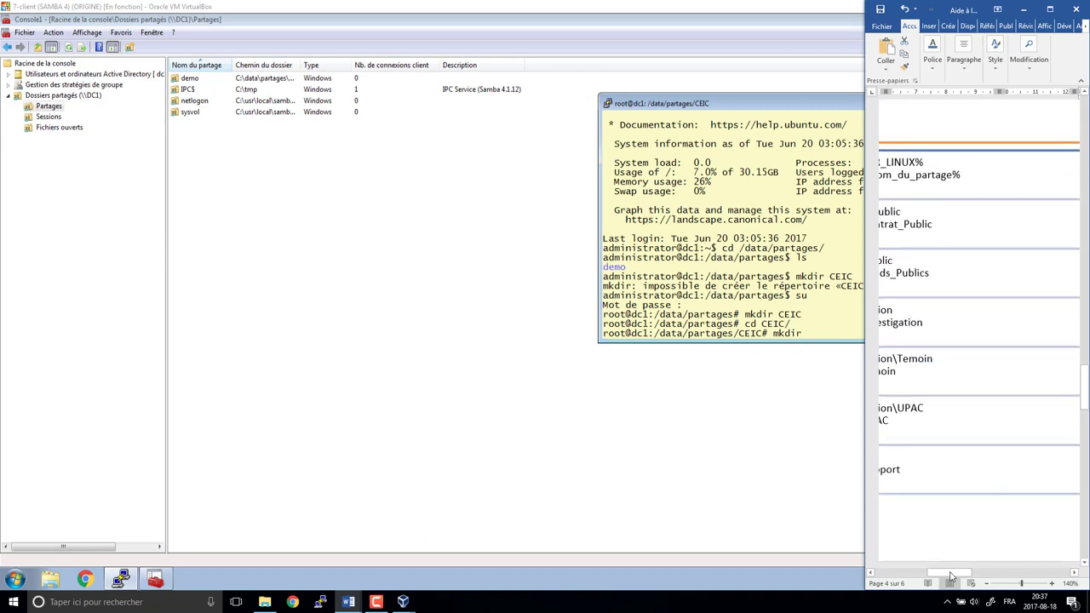
pyautogui.moveTo(950, 581)
pyautogui.mouseDown()
pyautogui.moveTo(929, 582)
pyautogui.moveTo(939, 579)
pyautogui.mouseUp()
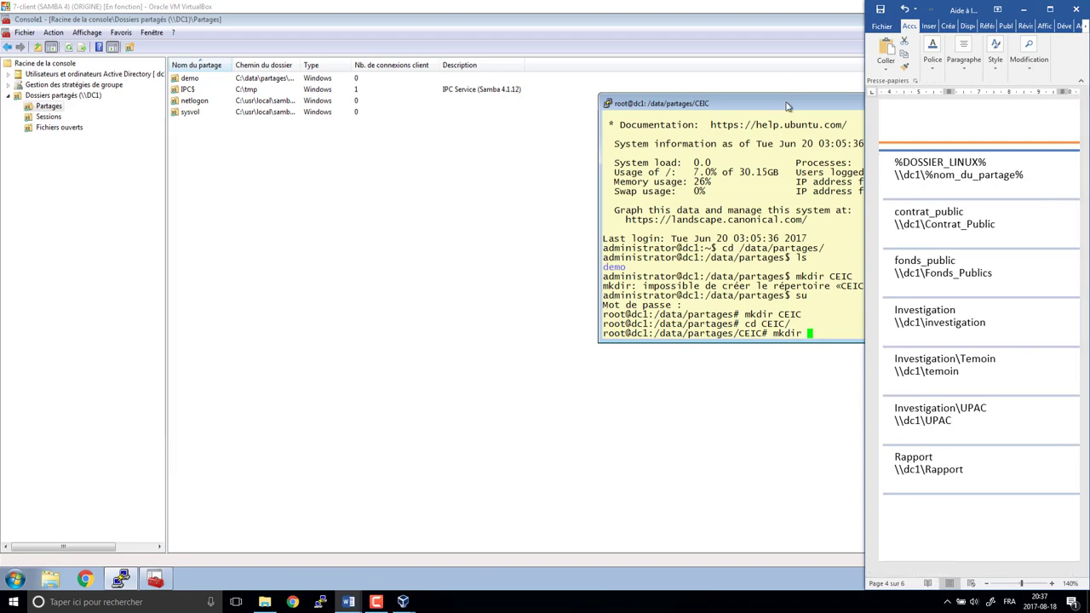
pyautogui.moveTo(790, 108); pyautogui.dragTo(509, 170)
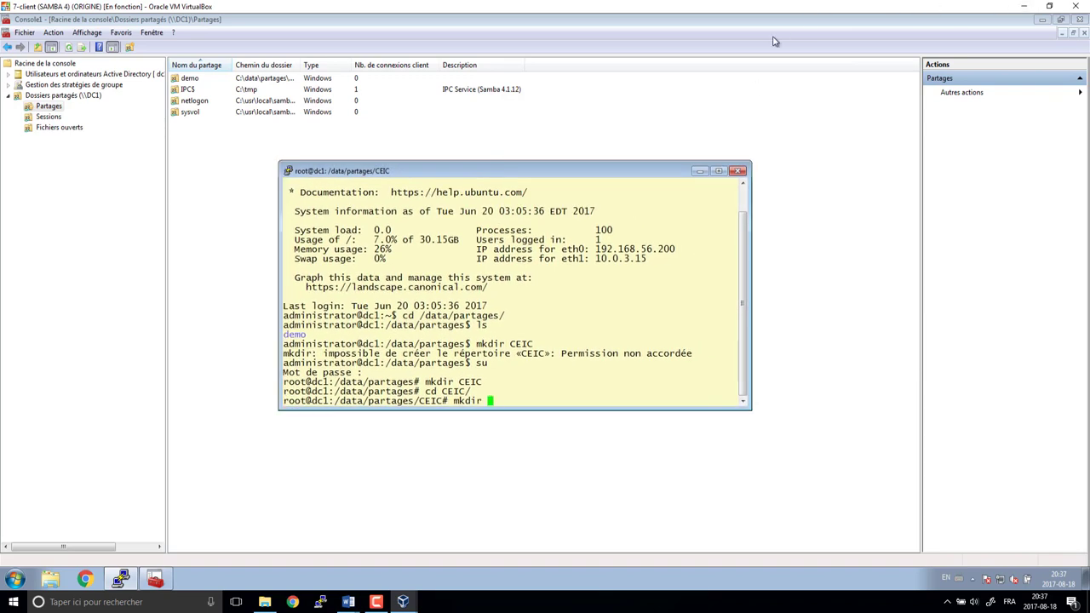
pyautogui.moveTo(19, 7)
pyautogui.mouseDown()
pyautogui.moveTo(19, 104)
pyautogui.moveTo(19, 7)
pyautogui.mouseUp()
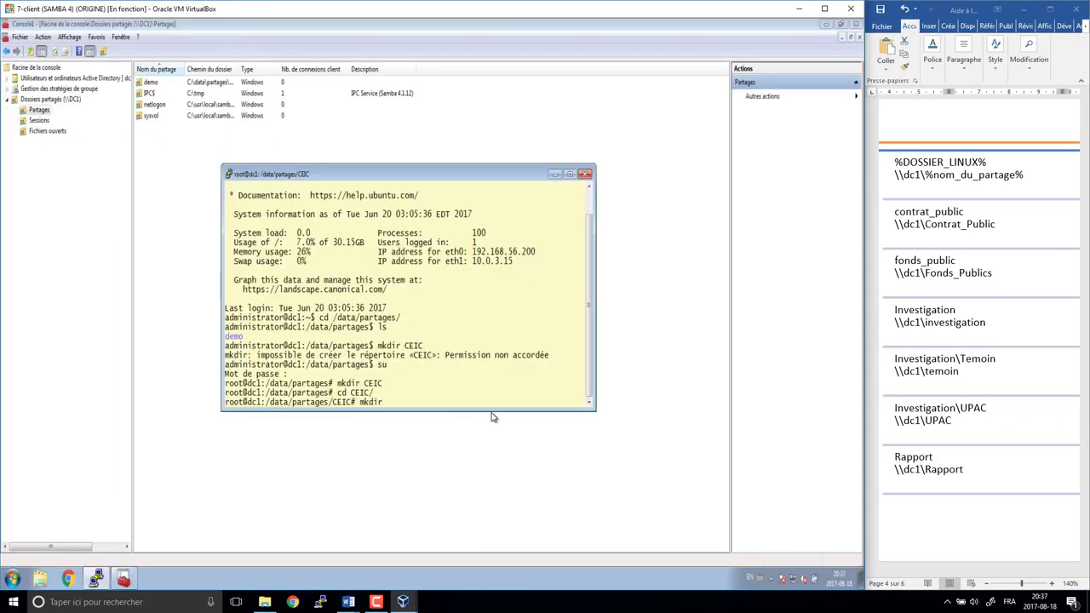
# - Create contrat_public, fonds_publics, investigation/temoin, investigation/upac and rapport in CEIC, then verify with tree
pyautogui.write('contrat_public fonds_publics')
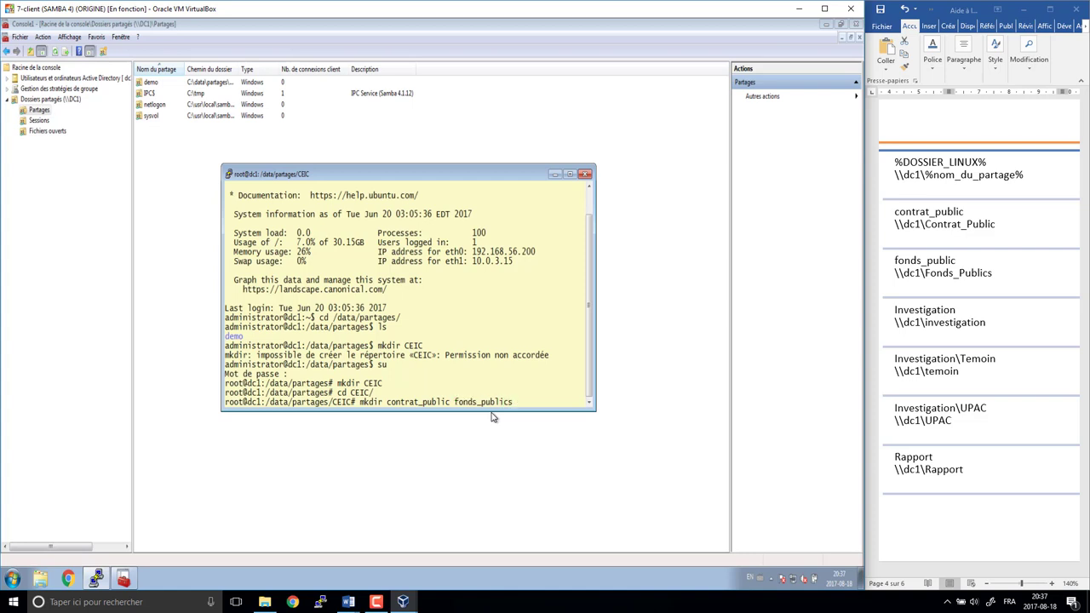
pyautogui.write(' investigation investiga')
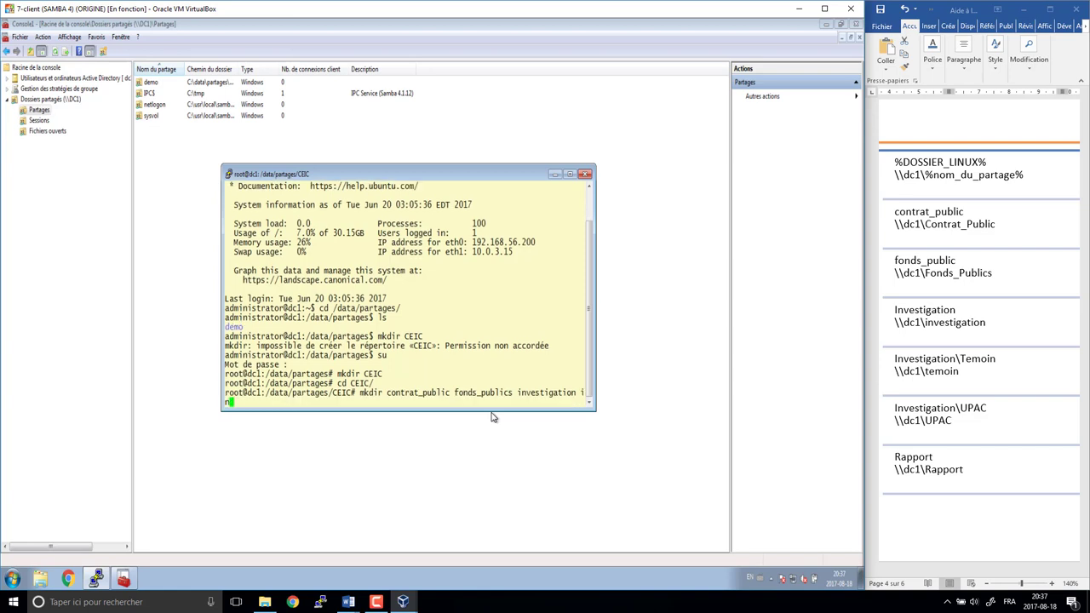
pyautogui.write('tion/')
pyautogui.write('temoin ')
pyautogui.write('investigatio')
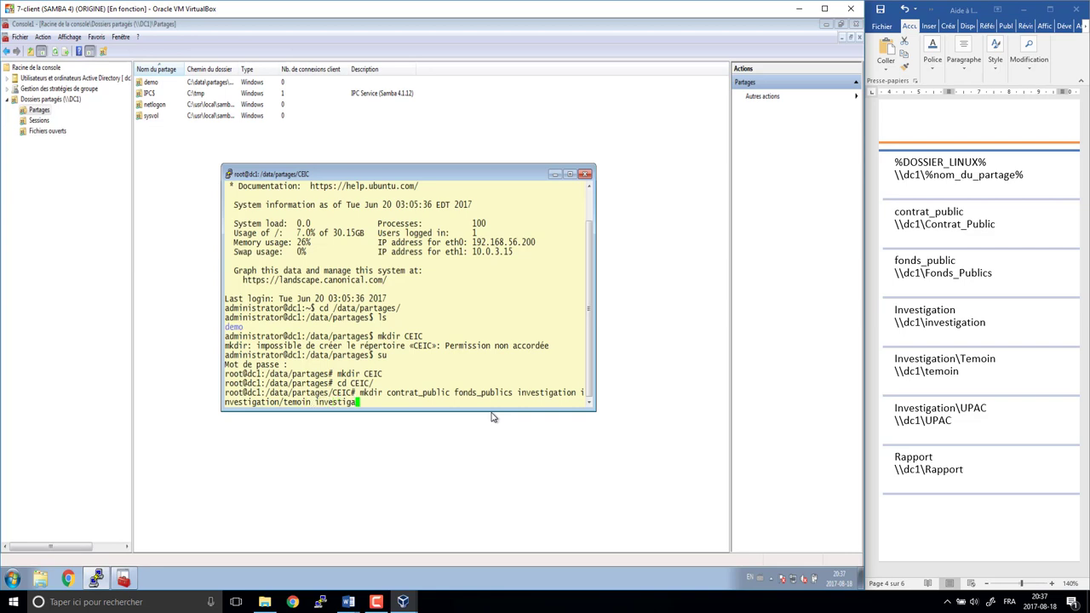
pyautogui.write('n/upac rapport')
pyautogui.press('Return')
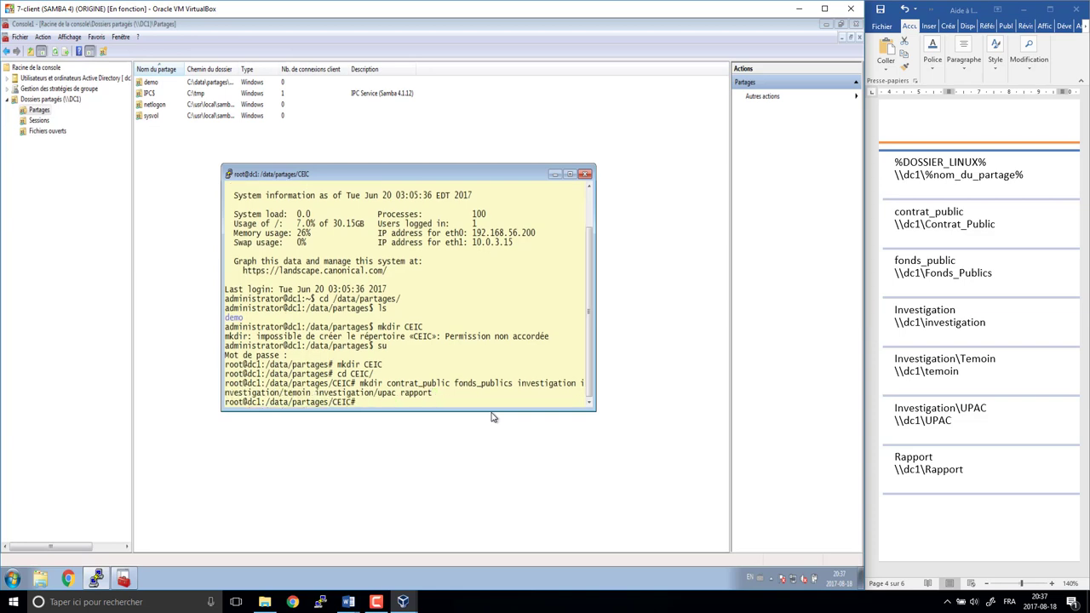
pyautogui.write('tree')
pyautogui.press('Return')
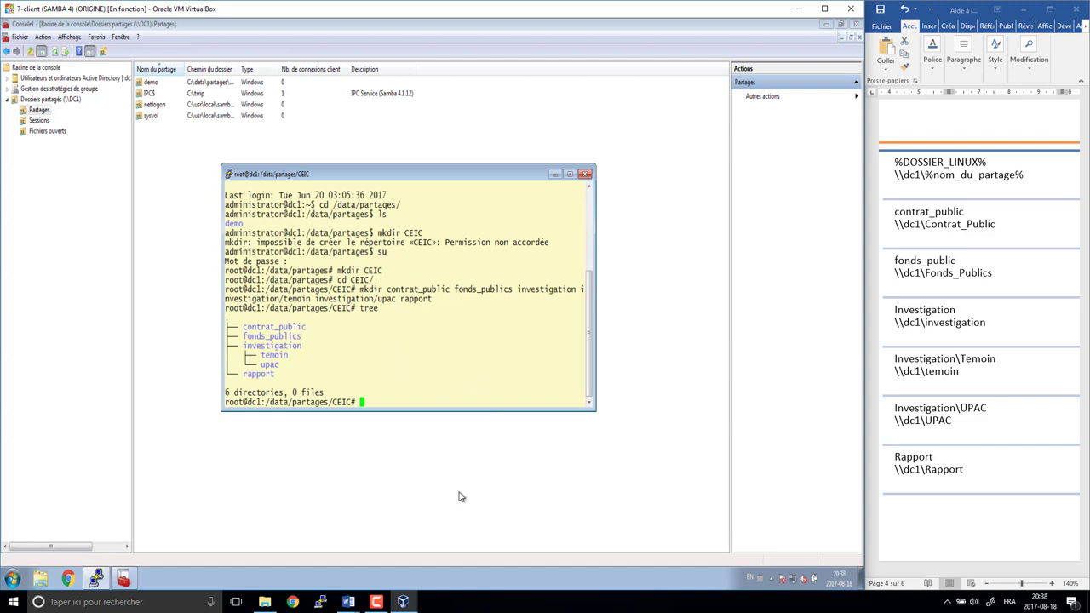
# - Open /usr/local/samba/etc/smb.conf with sudo nano, then maximize the VM and move the editor right
pyautogui.write('sudo nano /usr/')
pyautogui.write('lo')
pyautogui.press('Tab')
pyautogui.write('sa')
pyautogui.press('Tab')
pyautogui.write('etc/sm')
pyautogui.press('Tab')
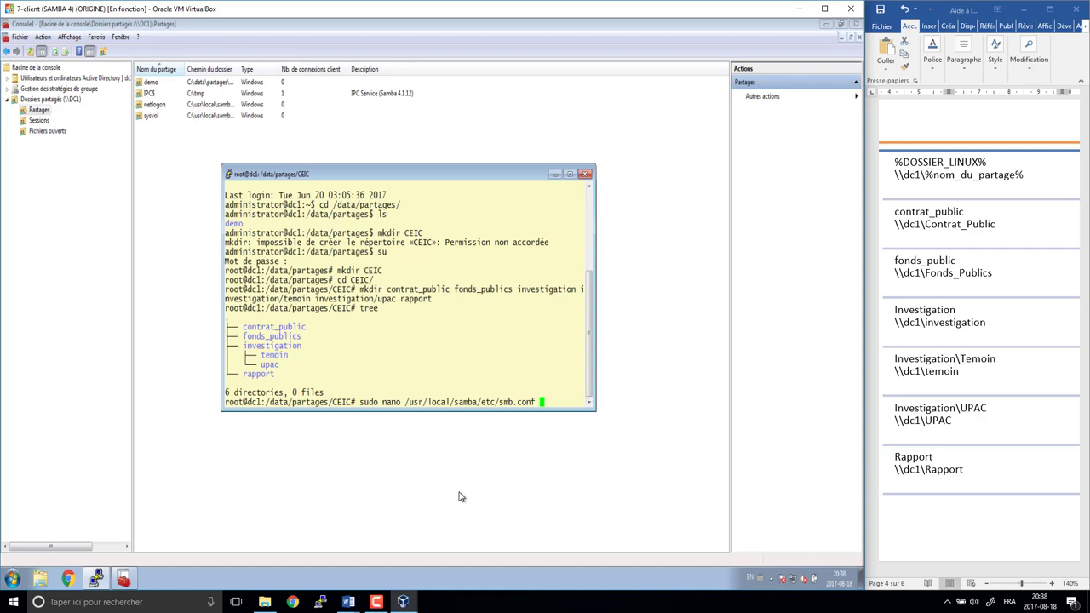
pyautogui.press('Return')
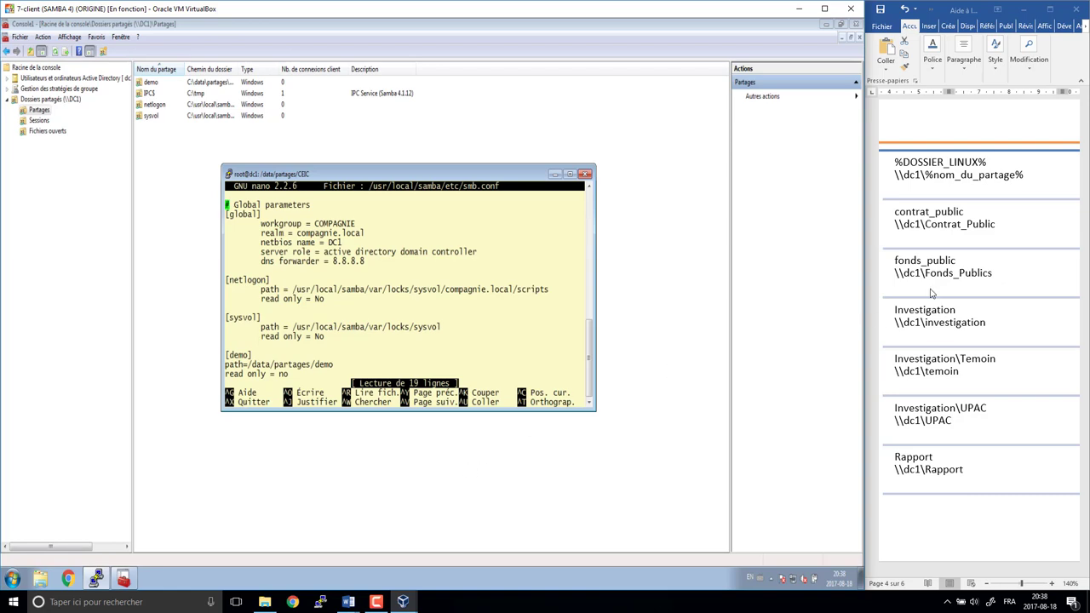
pyautogui.click(828, 10)
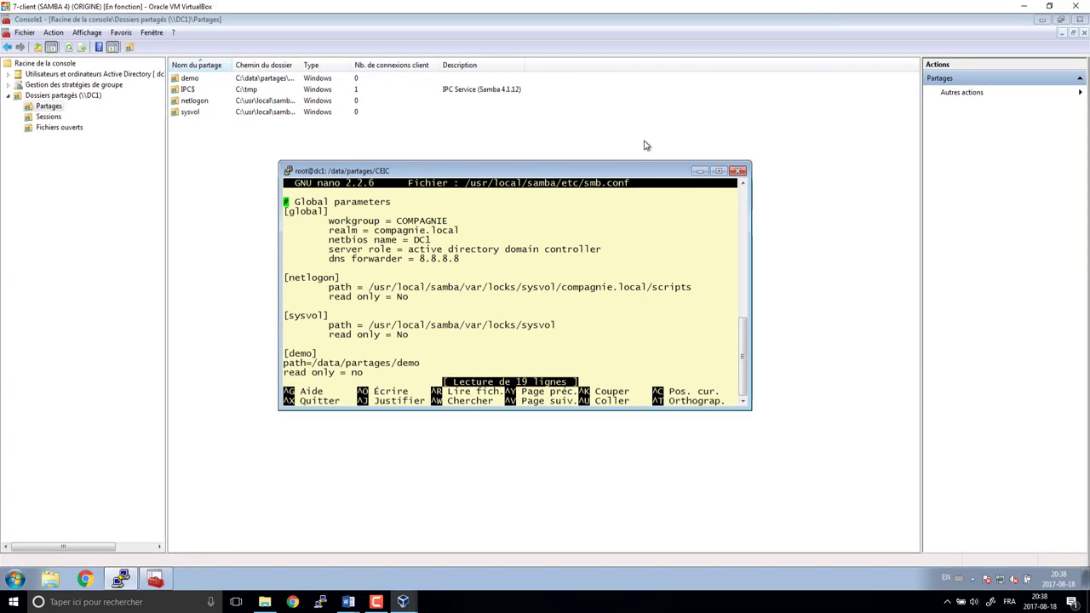
pyautogui.moveTo(572, 176); pyautogui.dragTo(770, 152)
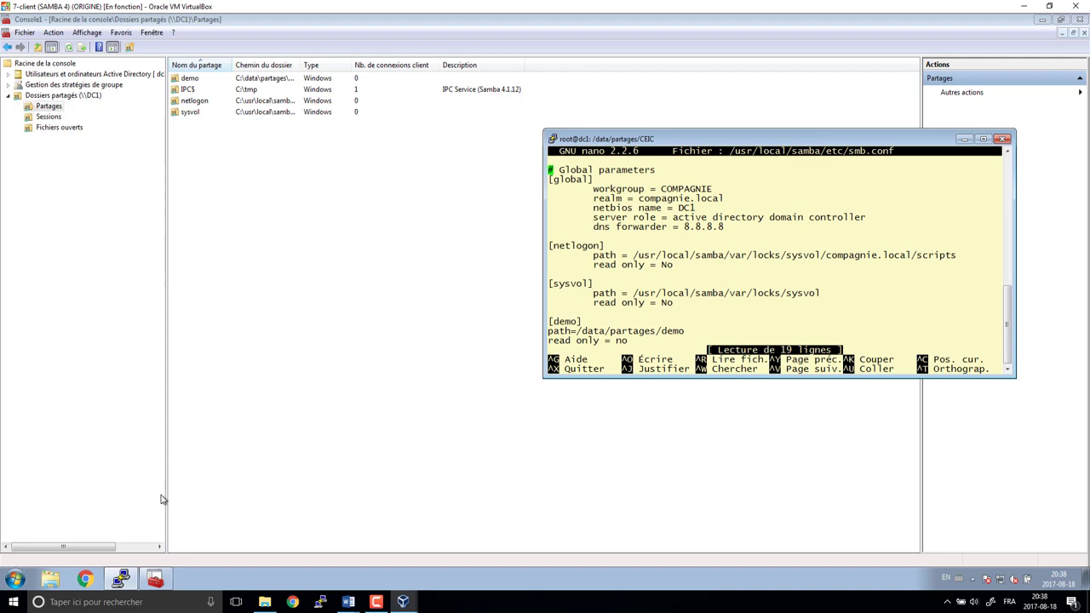
# - Open a new PuTTY session from the saved DC1 profile and log in
pyautogui.rightClick(117, 580)
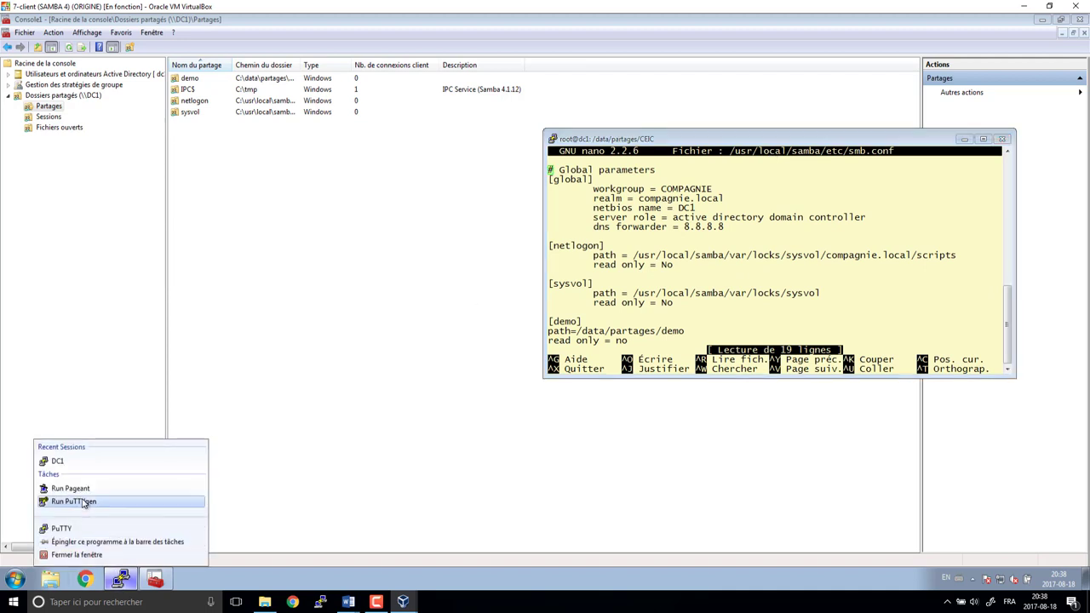
pyautogui.click(73, 529)
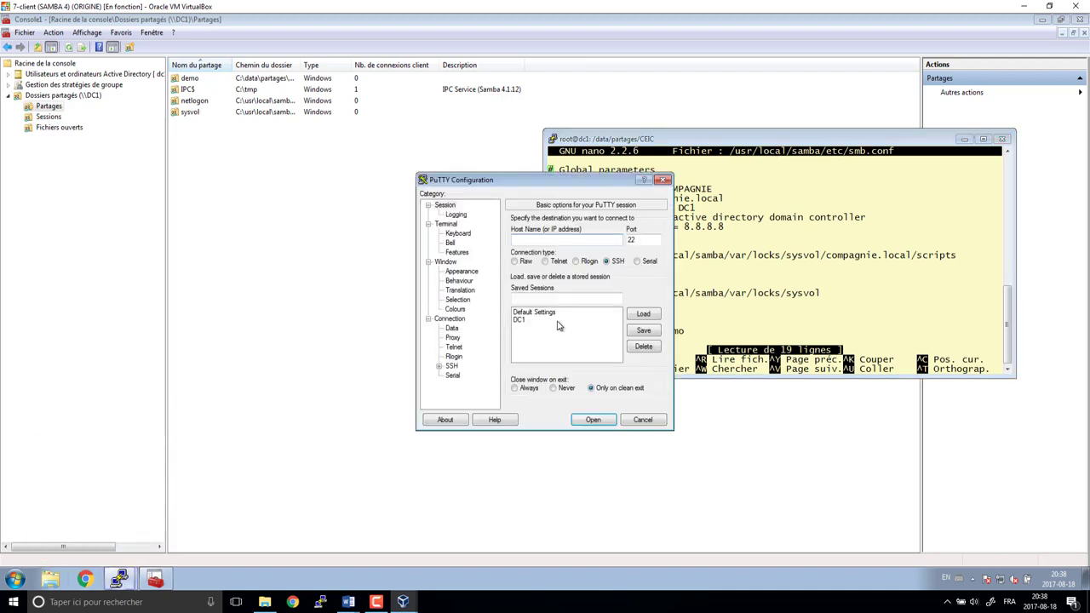
pyautogui.click(530, 321)
pyautogui.click(644, 314)
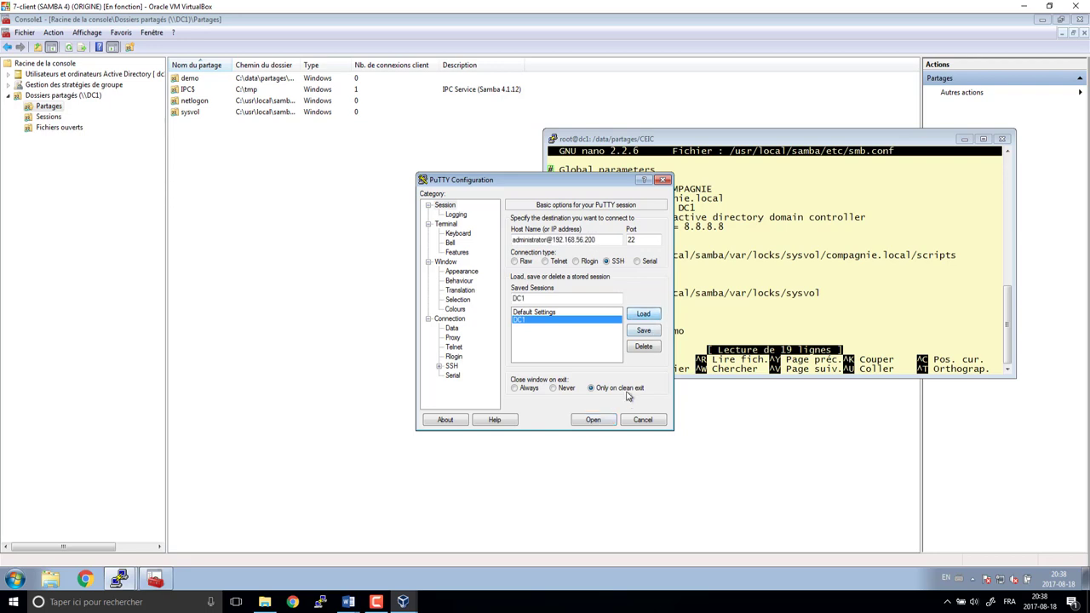
pyautogui.click(594, 420)
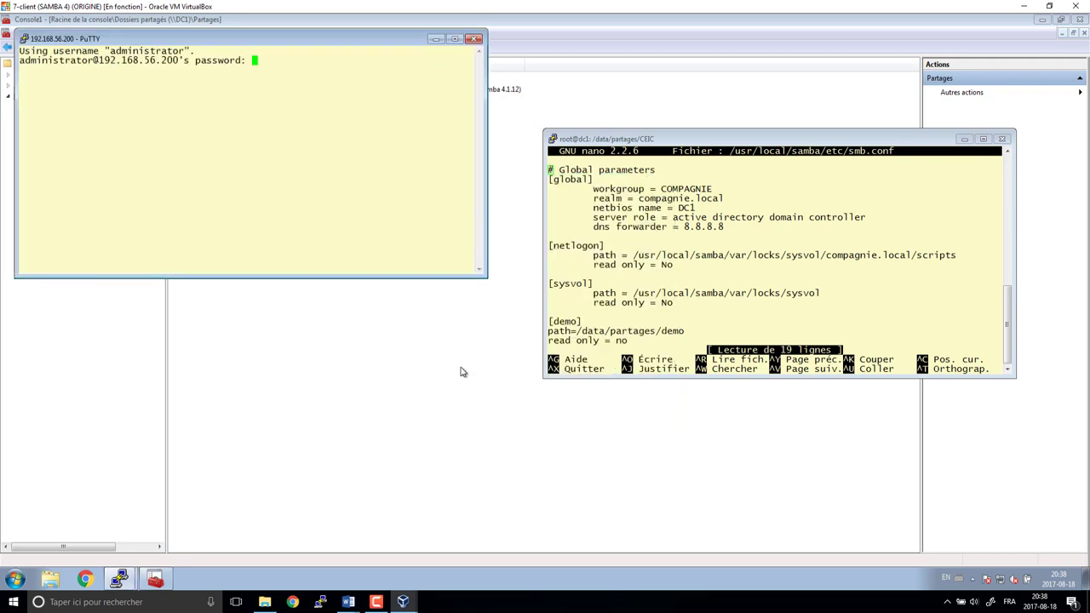
pyautogui.press('Return')
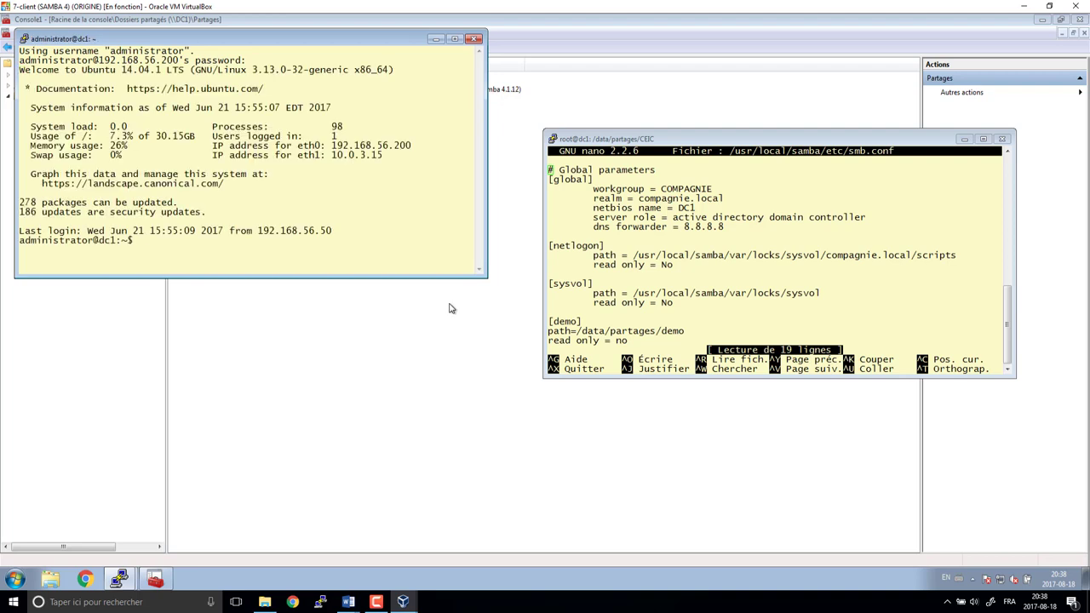
# - Go to /data/partages/CEIC, clear the screen, and list its folder tree with tree
pyautogui.write('cd /data/partages/')
pyautogui.press('Return')
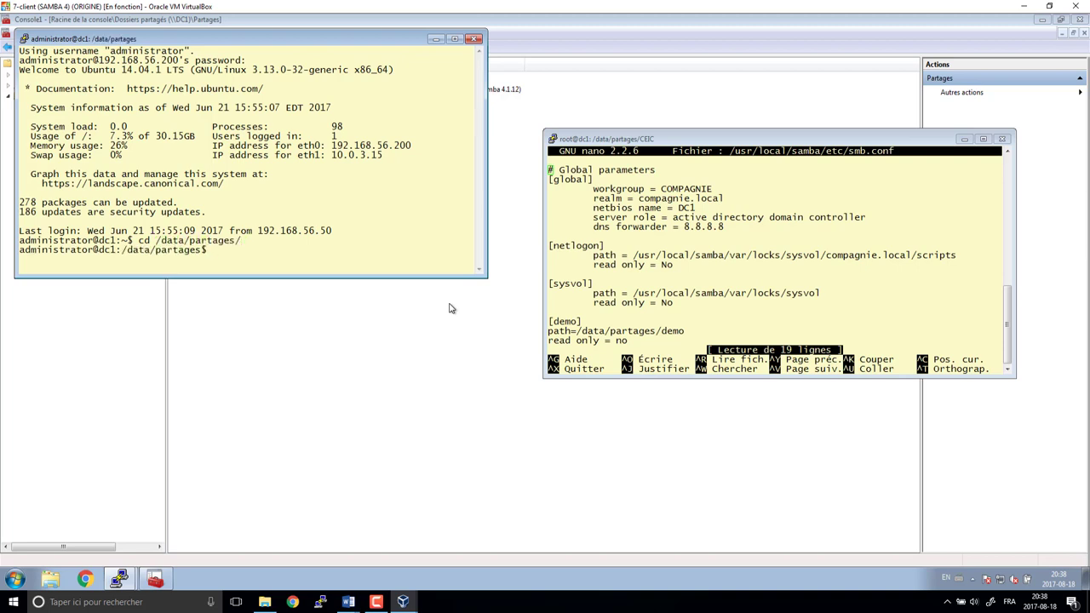
pyautogui.write('cd CEIC/')
pyautogui.press('Return')
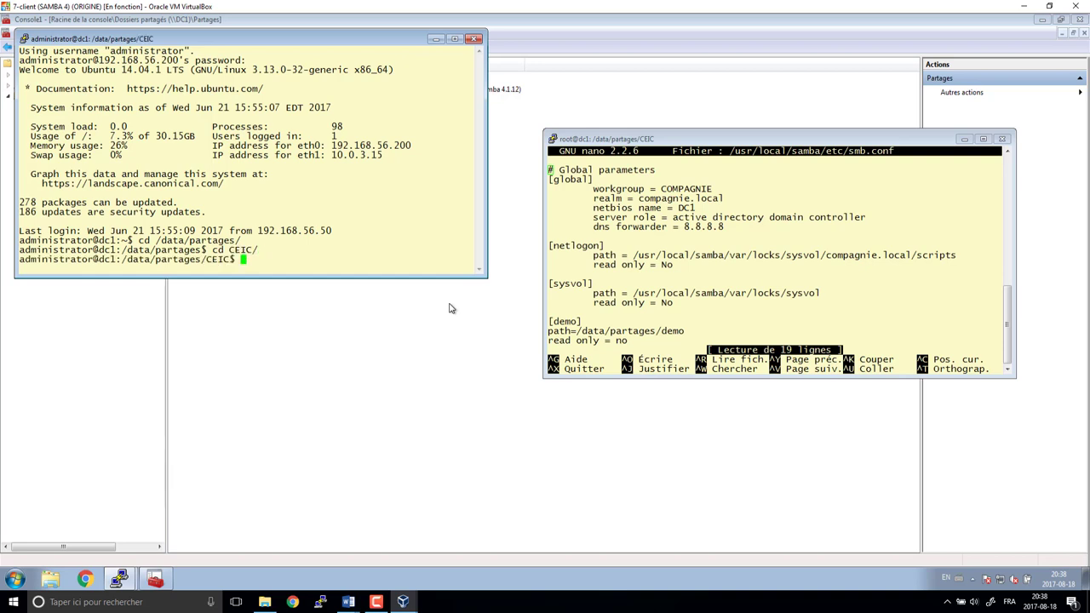
pyautogui.write('chmod')
pyautogui.press('BackSpace')
pyautogui.press('BackSpace')
pyautogui.press('BackSpace')
pyautogui.press('BackSpace')
pyautogui.press('BackSpace')
pyautogui.press('BackSpace')
pyautogui.write('clear')
pyautogui.press('Return')
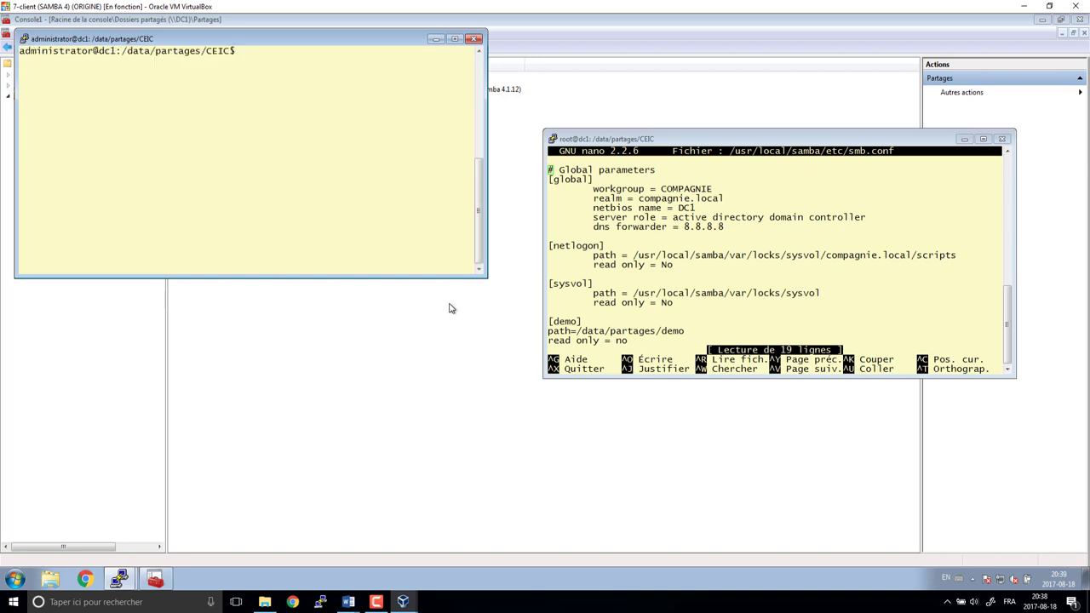
pyautogui.write('tree')
pyautogui.press('Return')
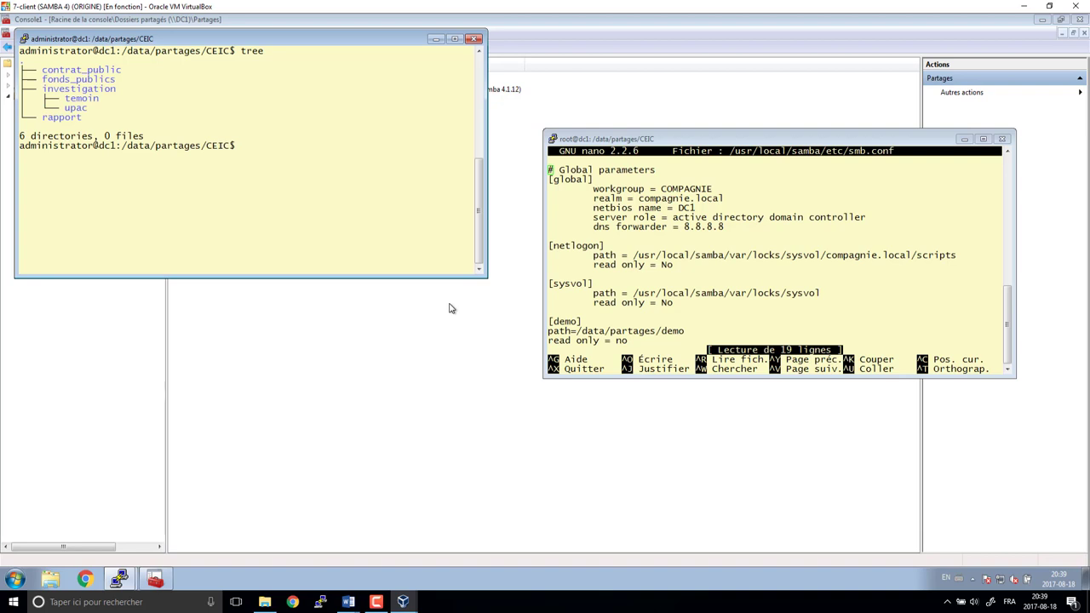
# - Return to the smb.conf editor and move down to the demo share's path line
pyautogui.click(676, 151)
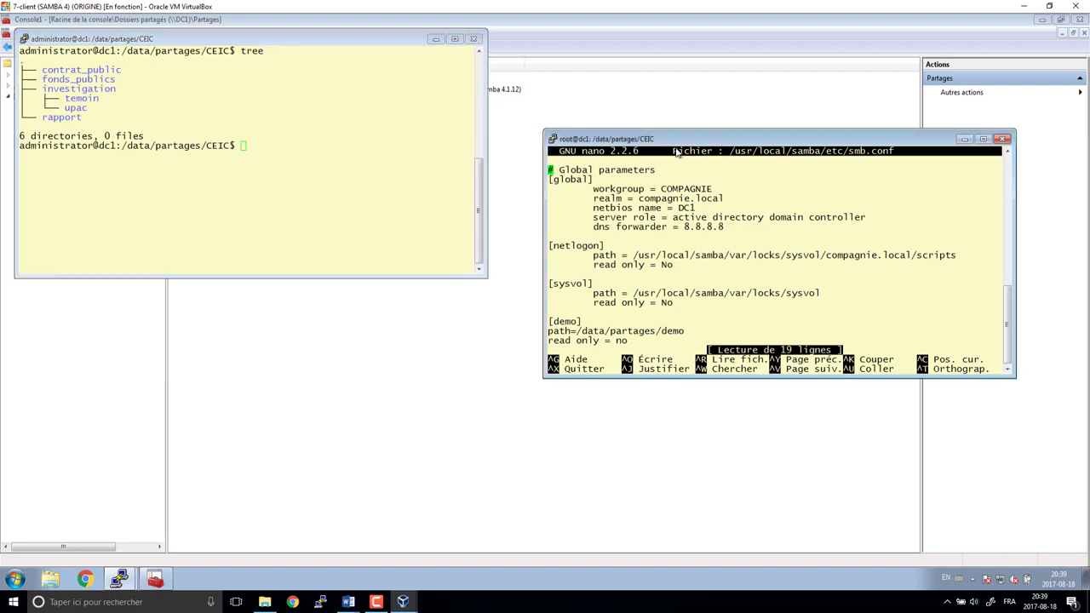
pyautogui.moveTo(729, 143); pyautogui.dragTo(432, 185)
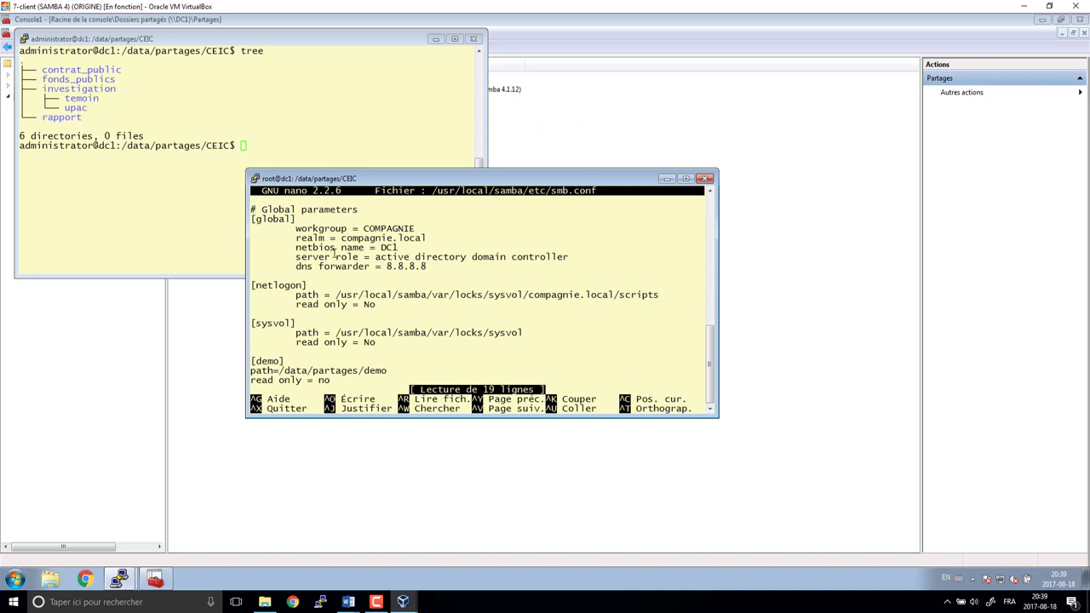
pyautogui.press('Down')
pyautogui.press('Down')
pyautogui.press('Down')
pyautogui.press('Down')
pyautogui.press('Down')
pyautogui.press('Down')
pyautogui.press('Down')
pyautogui.press('Down')
pyautogui.press('Down')
pyautogui.press('Down')
pyautogui.press('Down')
pyautogui.press('Down')
pyautogui.press('Down')
pyautogui.press('Down')
pyautogui.press('Down')
pyautogui.press('Down')
pyautogui.press('Down')
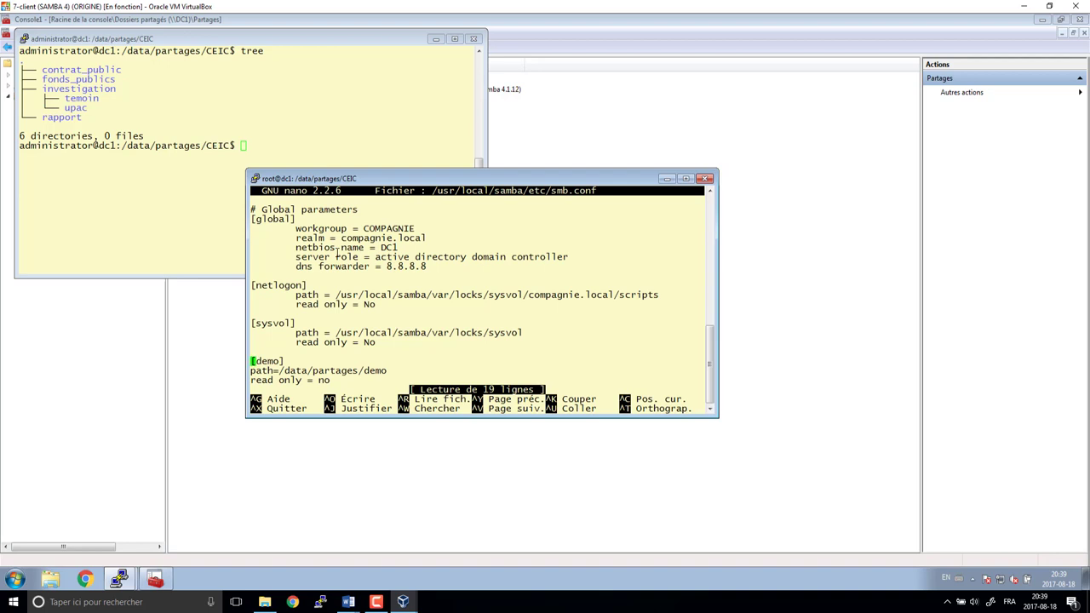
# - Copy the [demo] share block and paste a duplicate below it
pyautogui.hotkey('alt', 'a')
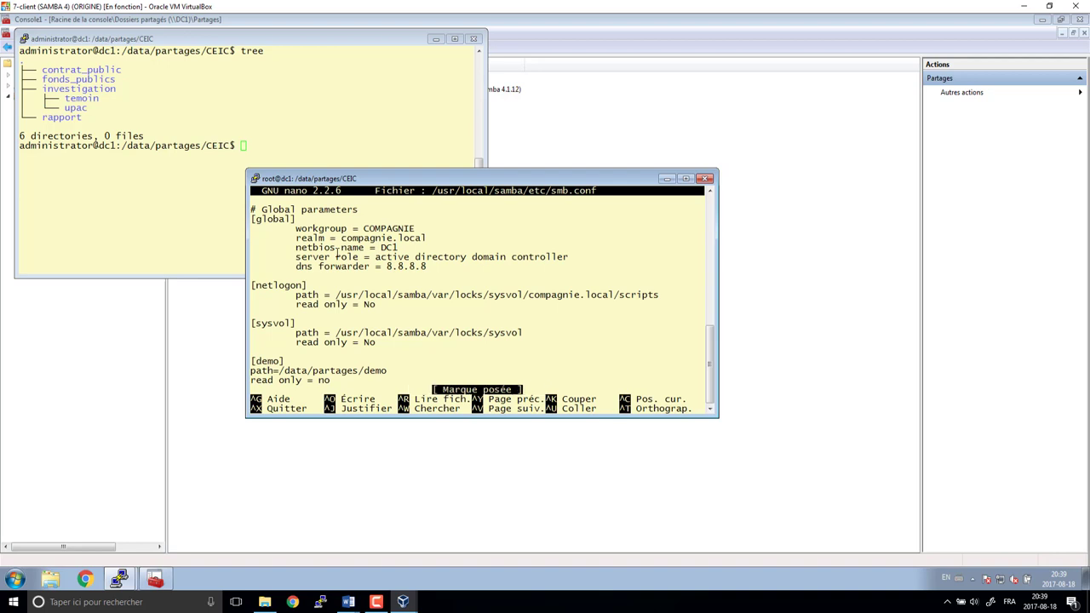
pyautogui.press('Down')
pyautogui.press('Down')
pyautogui.press('Down')
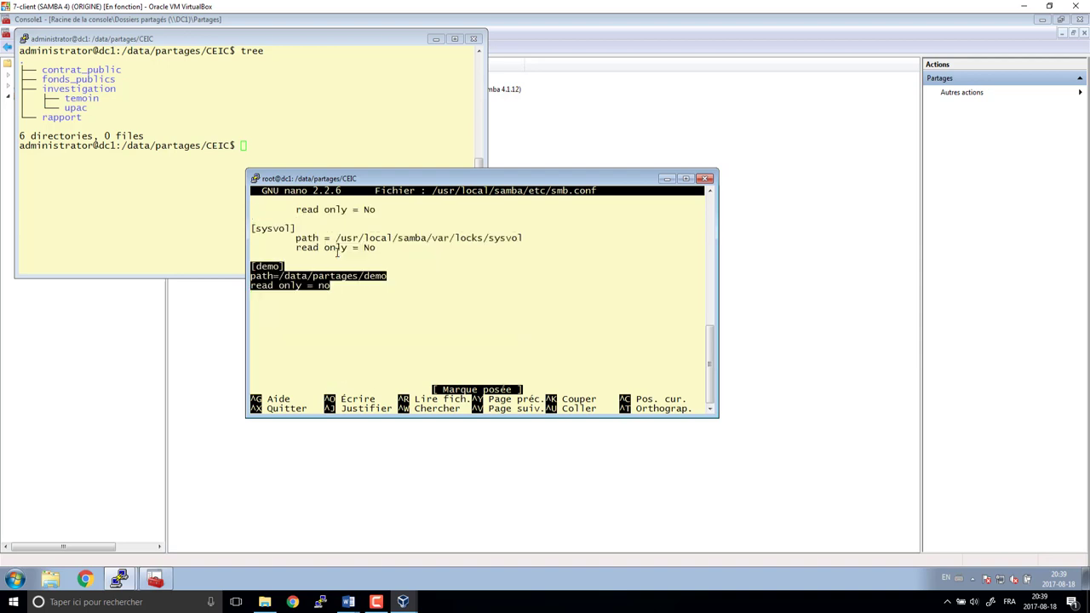
pyautogui.hotkey('ctrl', 'k')
pyautogui.hotkey('ctrl', 'u')
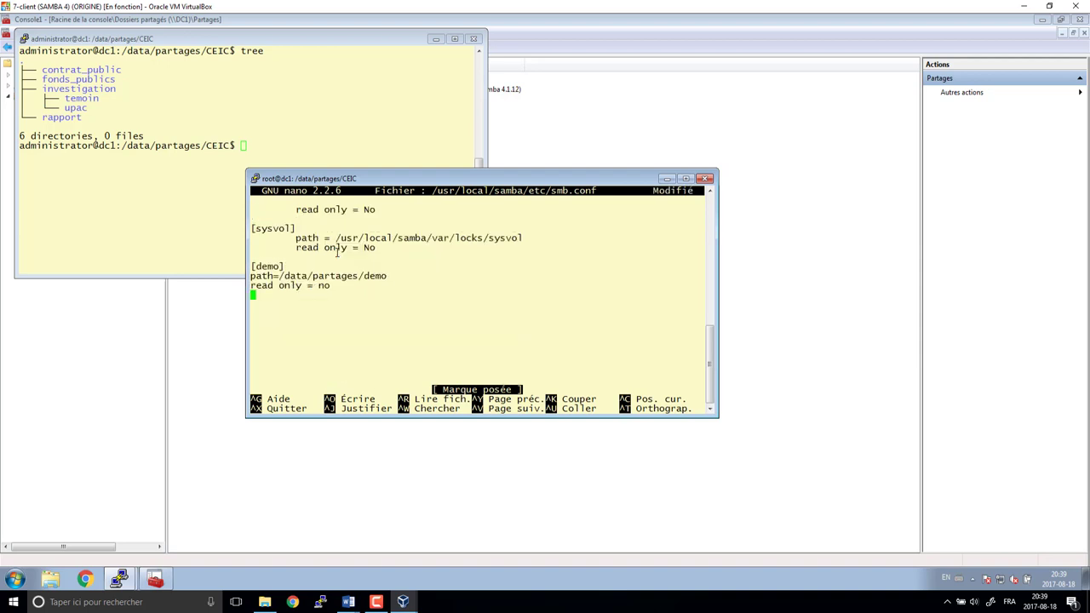
pyautogui.press('Return')
pyautogui.hotkey('ctrl', 'u')
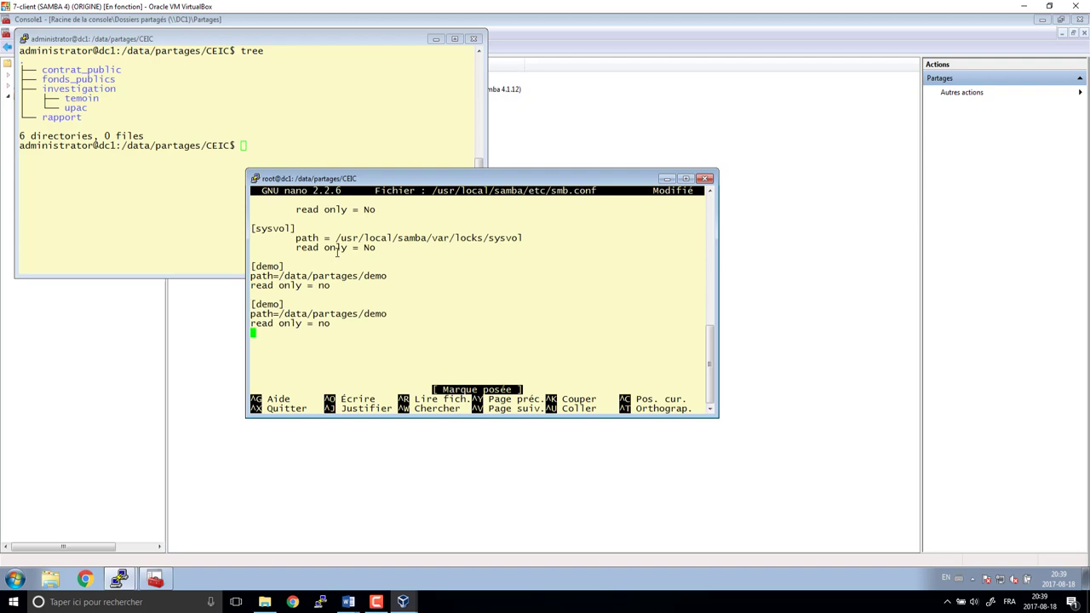
# - Rename the duplicated block's header to [Contrat_Public]
pyautogui.press('Up')
pyautogui.press('Up')
pyautogui.press('Up')
pyautogui.press('Right')
pyautogui.press('Delete')
pyautogui.press('Delete')
pyautogui.press('Delete')
pyautogui.press('Delete')
pyautogui.write('Contrat_Public')
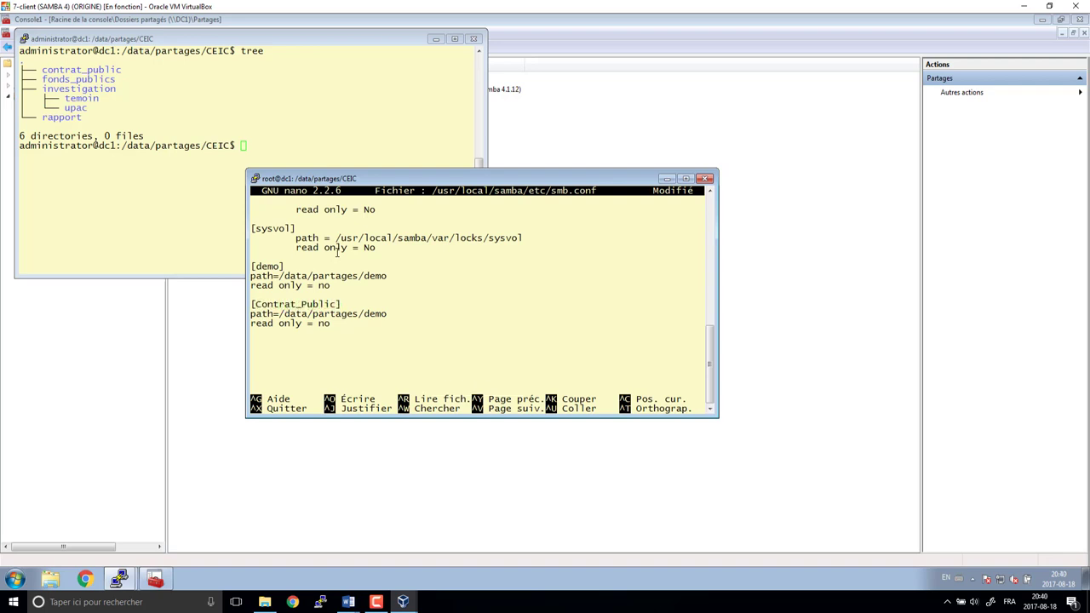
# - Change the new share's path to /data/partages/CEIC/contrat_public
pyautogui.press('Down')
pyautogui.press('Right')
pyautogui.press('Right')
pyautogui.press('Right')
pyautogui.press('Right')
pyautogui.press('Right')
pyautogui.press('Left')
pyautogui.write('CEIC')
pyautogui.hotkey('ctrl', 'x')
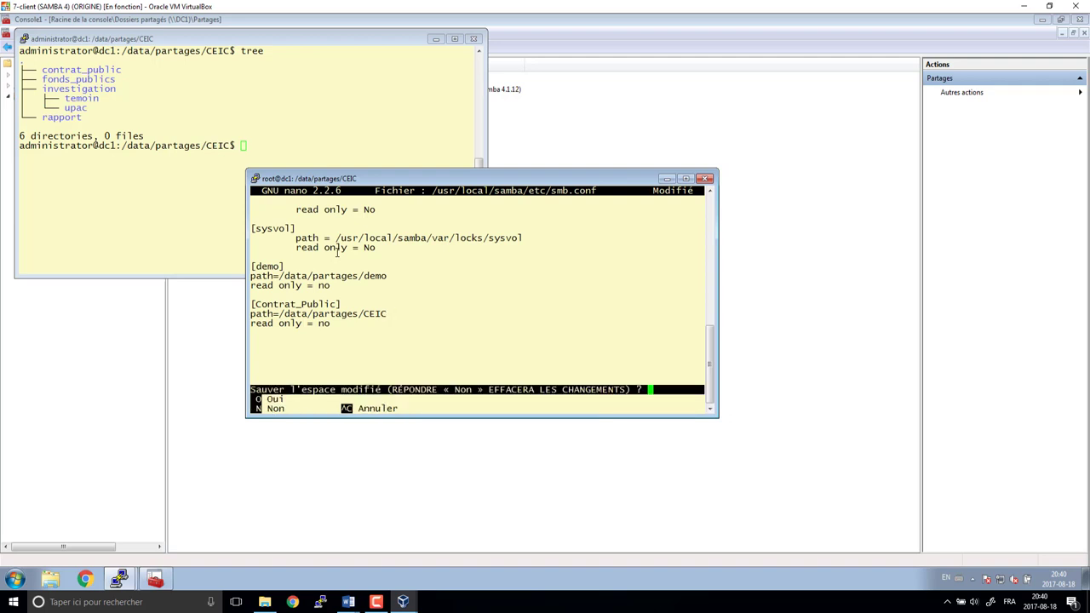
pyautogui.hotkey('ctrl', 'c')
pyautogui.write('/')
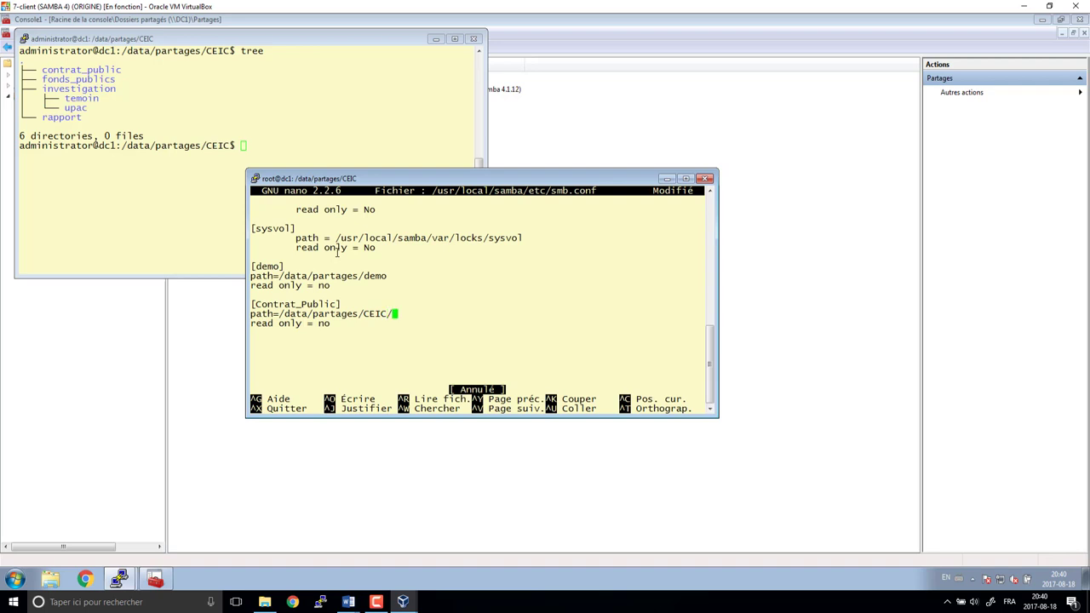
pyautogui.write('contrat_public')
# - Copy the [Contrat_Public] block and paste a duplicate below it
pyautogui.press('Up')
pyautogui.press('Left')
pyautogui.press('Left')
pyautogui.press('Left')
pyautogui.press('Left')
pyautogui.press('Left')
pyautogui.press('Left')
pyautogui.press('Left')
pyautogui.press('Left')
pyautogui.press('Left')
pyautogui.press('Left')
pyautogui.press('Left')
pyautogui.press('Left')
pyautogui.press('Left')
pyautogui.press('Left')
pyautogui.press('Left')
pyautogui.press('Left')
pyautogui.press('Left')
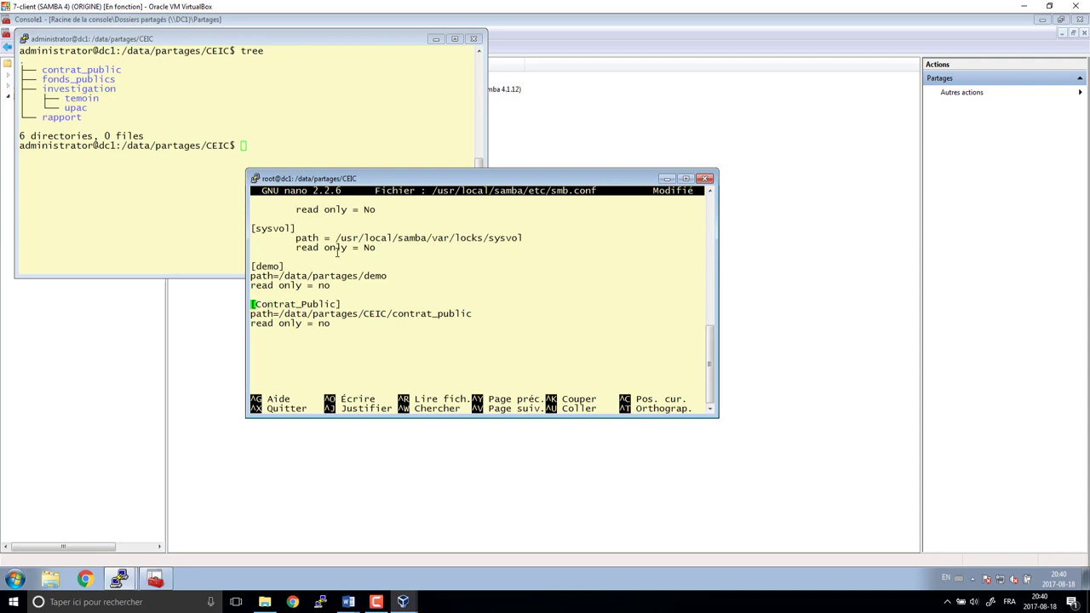
pyautogui.hotkey('ctrl', '6')
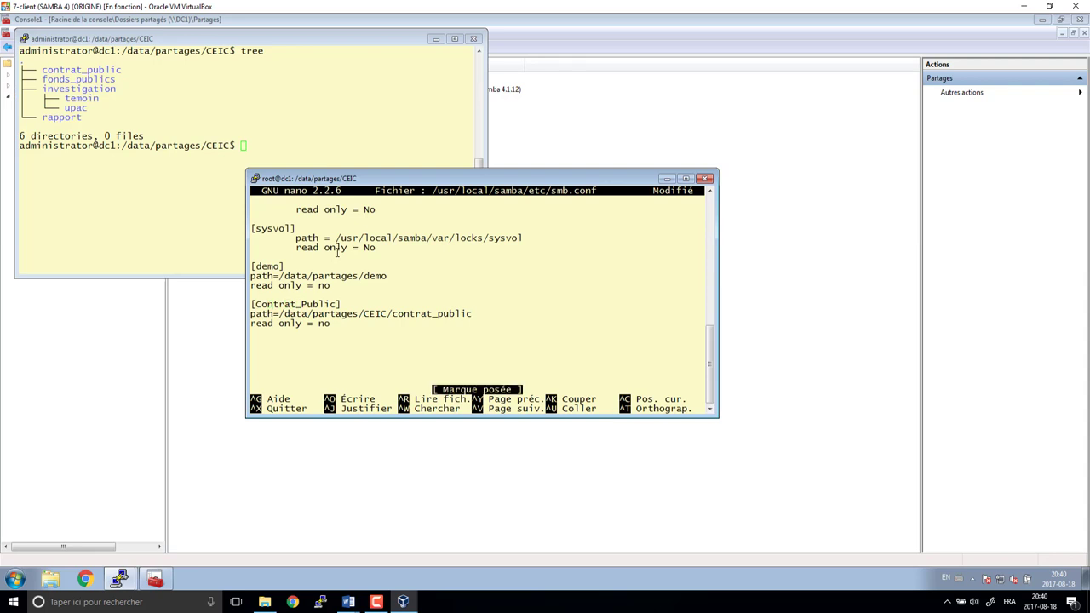
pyautogui.press('Down')
pyautogui.press('Down')
pyautogui.press('Down')
pyautogui.press('Left')
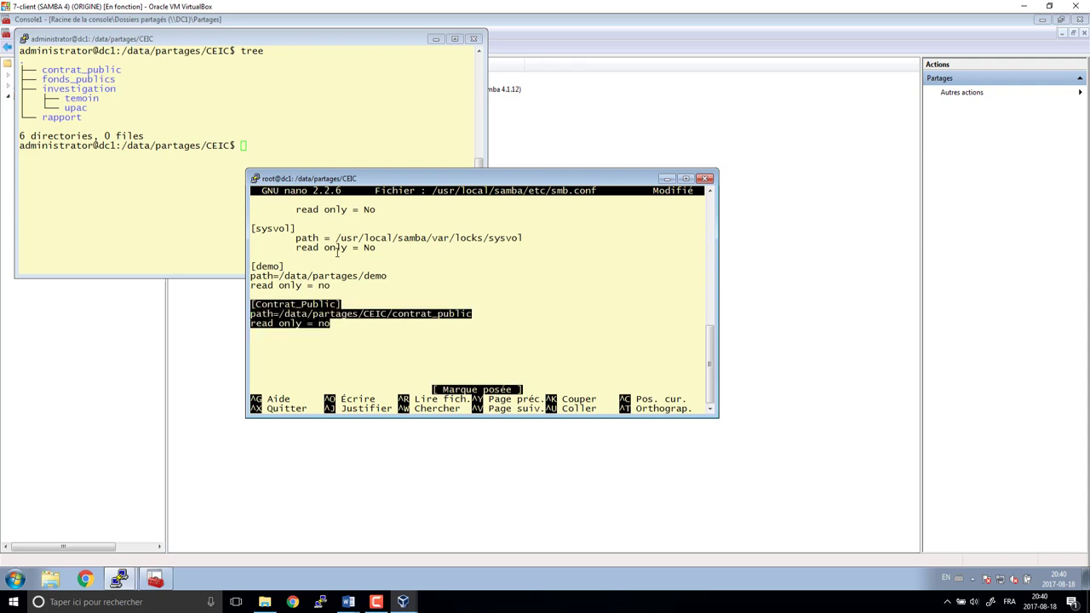
pyautogui.hotkey('alt', '6')
pyautogui.press('Return')
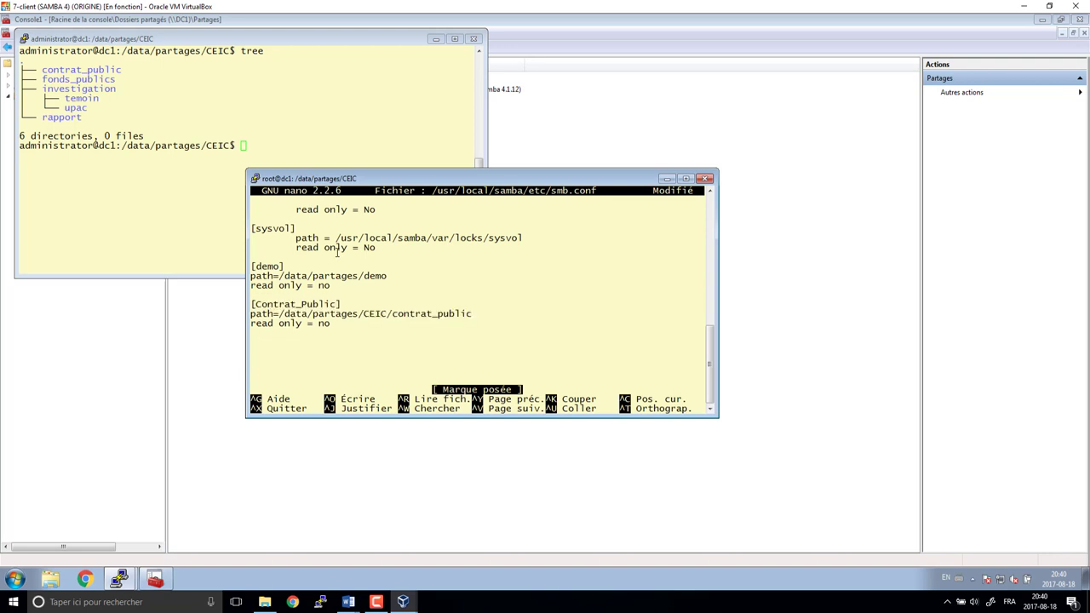
pyautogui.hotkey('ctrl', 'u')
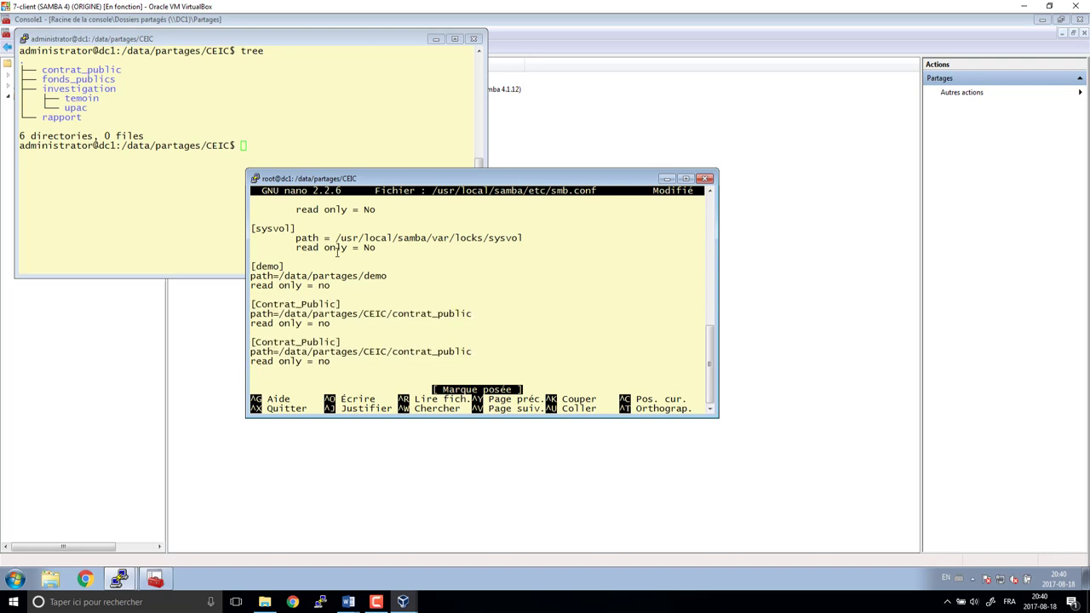
# - Rename the duplicate to [Fonds_Publics] with a matching fonds path under CEIC
pyautogui.press('Right')
pyautogui.press('Delete')
pyautogui.press('Delete')
pyautogui.press('Delete')
pyautogui.press('Delete')
pyautogui.press('Delete')
pyautogui.press('Delete')
pyautogui.press('Delete')
pyautogui.write('Fonds')
pyautogui.press('Right')
pyautogui.press('Right')
pyautogui.press('Right')
pyautogui.press('Right')
pyautogui.press('Right')
pyautogui.press('Right')
pyautogui.press('Right')
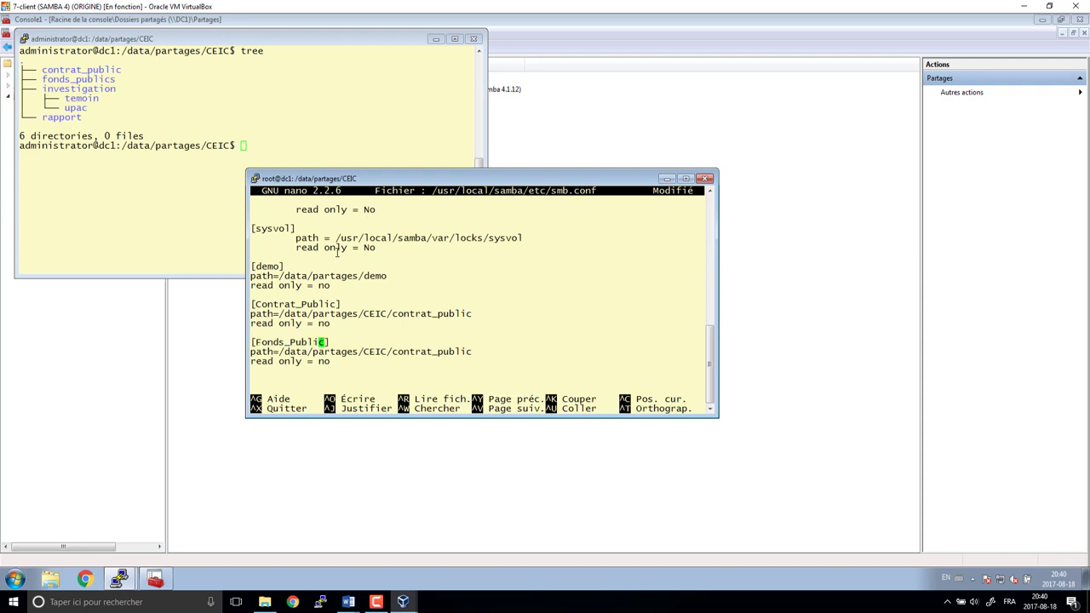
pyautogui.write('s')
pyautogui.press('Down')
pyautogui.press('End')
pyautogui.press('Left')
pyautogui.press('Left')
pyautogui.press('Left')
pyautogui.press('Left')
pyautogui.press('Left')
pyautogui.press('Left')
pyautogui.press('Left')
pyautogui.press('Left')
pyautogui.press('Left')
pyautogui.press('BackSpace')
pyautogui.press('BackSpace')
pyautogui.press('BackSpace')
pyautogui.press('BackSpace')
pyautogui.press('BackSpace')
pyautogui.press('BackSpace')
pyautogui.press('BackSpace')
pyautogui.write('fonds')
pyautogui.press('End')
pyautogui.write('s')
# - Paste another share block and rename its header to [Investigation]
pyautogui.press('Down')
pyautogui.press('Down')
pyautogui.press('Return')
pyautogui.hotkey('ctrl', 'u')
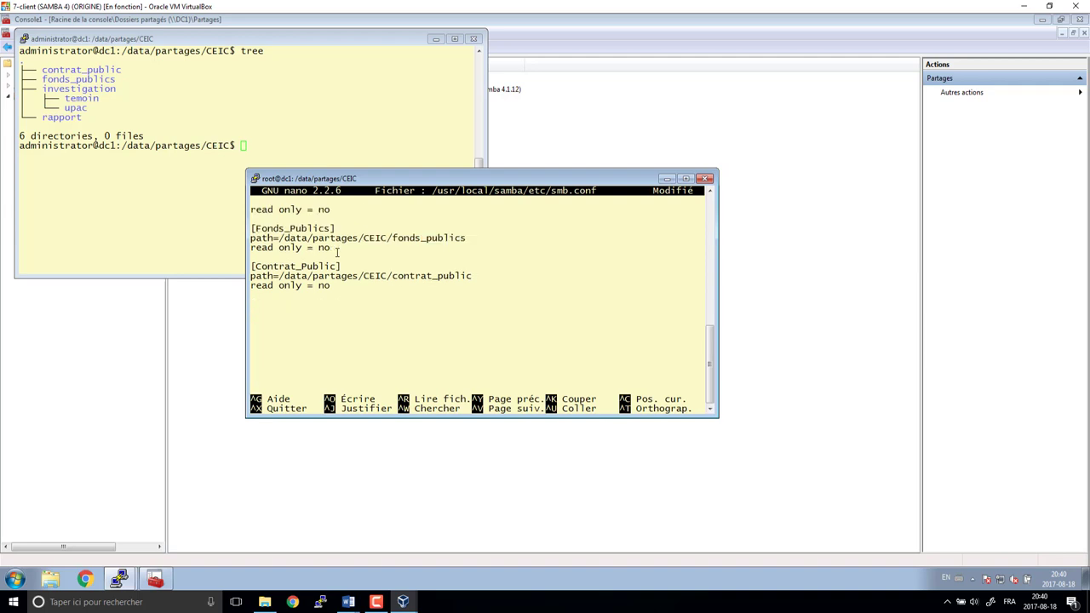
pyautogui.press('Right')
pyautogui.press('Delete')
pyautogui.press('Delete')
pyautogui.press('Delete')
pyautogui.press('Delete')
pyautogui.press('Delete')
pyautogui.press('Delete')
pyautogui.press('Delete')
pyautogui.press('Delete')
pyautogui.press('Delete')
pyautogui.press('Delete')
pyautogui.press('Delete')
pyautogui.press('Delete')
pyautogui.press('Delete')
pyautogui.press('Delete')
pyautogui.write('Investigation')
# - Change the Investigation share's path to end in the investigation folder
pyautogui.press('Down')
pyautogui.press('End')
pyautogui.press('BackSpace')
pyautogui.press('BackSpace')
pyautogui.press('BackSpace')
pyautogui.press('BackSpace')
pyautogui.press('BackSpace')
pyautogui.press('BackSpace')
pyautogui.press('BackSpace')
pyautogui.press('BackSpace')
pyautogui.press('BackSpace')
pyautogui.press('BackSpace')
pyautogui.press('BackSpace')
pyautogui.press('BackSpace')
pyautogui.press('BackSpace')
pyautogui.press('BackSpace')
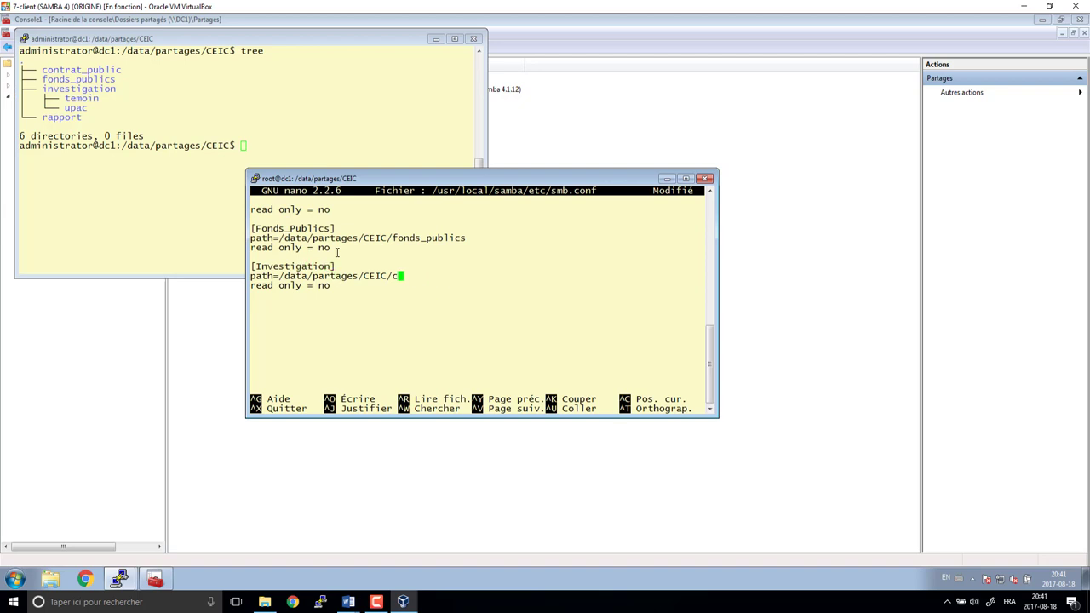
pyautogui.write('Inve')
pyautogui.press('BackSpace')
pyautogui.press('BackSpace')
pyautogui.press('BackSpace')
pyautogui.press('BackSpace')
pyautogui.write('investifati')
pyautogui.press('BackSpace')
pyautogui.press('BackSpace')
pyautogui.press('BackSpace')
pyautogui.press('BackSpace')
pyautogui.write('gation')
# - Paste a fourth share block and rename its header to [Temoin]
pyautogui.press('Down')
pyautogui.press('Return')
pyautogui.press('Return')
pyautogui.rightClick(338, 252)
pyautogui.press('Up')
pyautogui.press('Up')
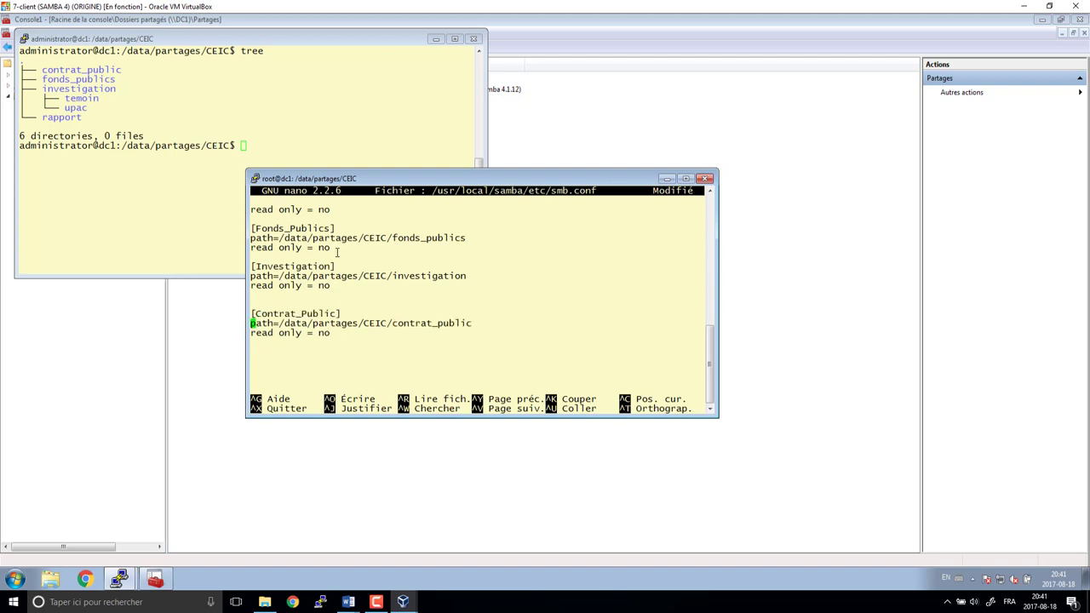
pyautogui.press('Up')
pyautogui.press('Right')
pyautogui.press('Delete')
pyautogui.press('Delete')
pyautogui.press('Delete')
pyautogui.press('Delete')
pyautogui.press('Delete')
pyautogui.press('Delete')
pyautogui.press('Delete')
pyautogui.press('Delete')
pyautogui.press('Delete')
pyautogui.press('Delete')
pyautogui.press('Delete')
pyautogui.press('Delete')
pyautogui.press('Delete')
pyautogui.press('Delete')
pyautogui.write('Temoin')
# - Change the Temoin share's path to end in the temoin folder
pyautogui.press('Down')
pyautogui.press('End')
pyautogui.press('BackSpace')
pyautogui.press('BackSpace')
pyautogui.press('BackSpace')
pyautogui.press('BackSpace')
pyautogui.press('BackSpace')
pyautogui.press('BackSpace')
pyautogui.press('BackSpace')
pyautogui.press('BackSpace')
pyautogui.press('BackSpace')
pyautogui.press('BackSpace')
pyautogui.press('BackSpace')
pyautogui.press('BackSpace')
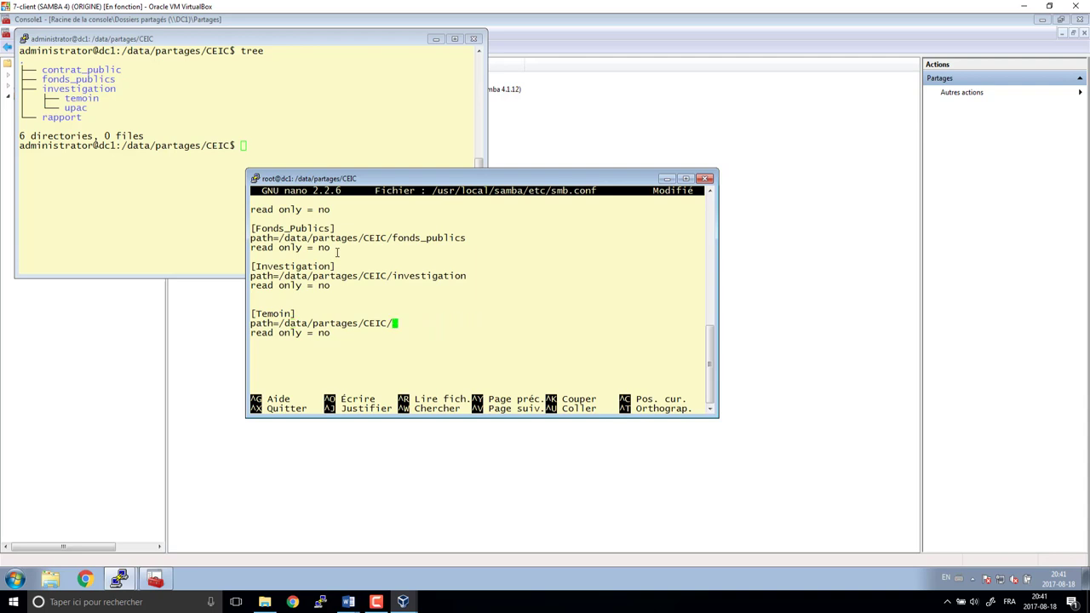
pyautogui.write('tEMOI')
pyautogui.press('BackSpace')
pyautogui.press('BackSpace')
pyautogui.press('BackSpace')
pyautogui.press('BackSpace')
pyautogui.press('BackSpace')
pyautogui.write('temoin')
pyautogui.press('BackSpace')
pyautogui.press('BackSpace')
pyautogui.press('BackSpace')
pyautogui.press('BackSpace')
pyautogui.press('BackSpace')
pyautogui.press('BackSpace')
pyautogui.press('BackSpace')
# - Save smb.conf and exit nano to the root shell
pyautogui.hotkey('ctrl', 'x')
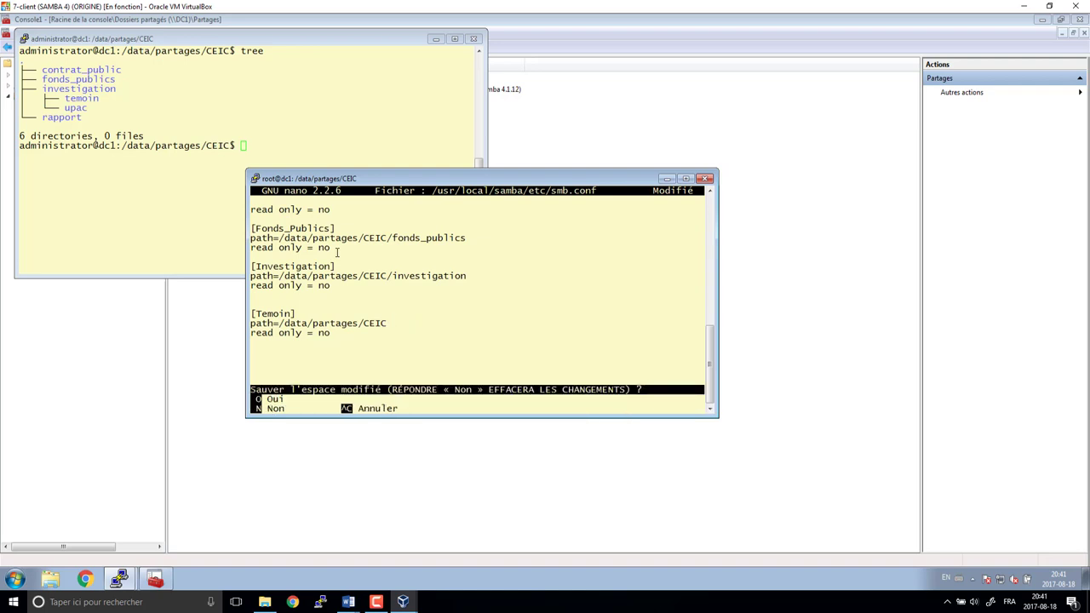
pyautogui.press('o')
pyautogui.press('Return')
pyautogui.write('vest')
pyautogui.write('ion')
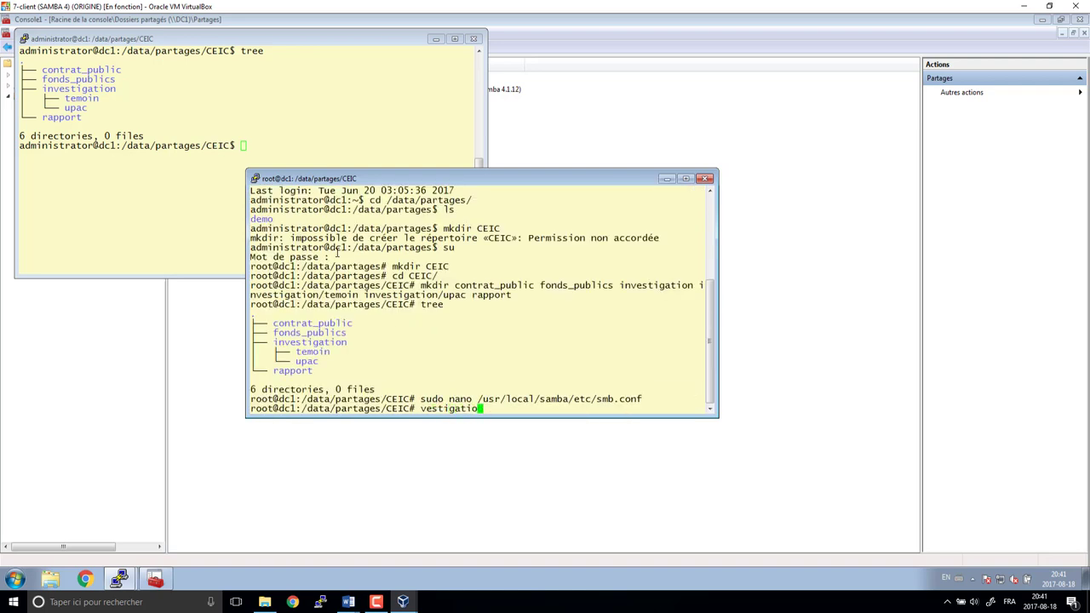
# - Reopen smb.conf in nano and copy the [demo] share block
pyautogui.press('BackSpace')
pyautogui.press('BackSpace')
pyautogui.press('BackSpace')
pyautogui.press('BackSpace')
pyautogui.press('BackSpace')
pyautogui.press('BackSpace')
pyautogui.press('BackSpace')
pyautogui.press('BackSpace')
pyautogui.press('BackSpace')
pyautogui.press('BackSpace')
pyautogui.press('Up')
pyautogui.press('Return')
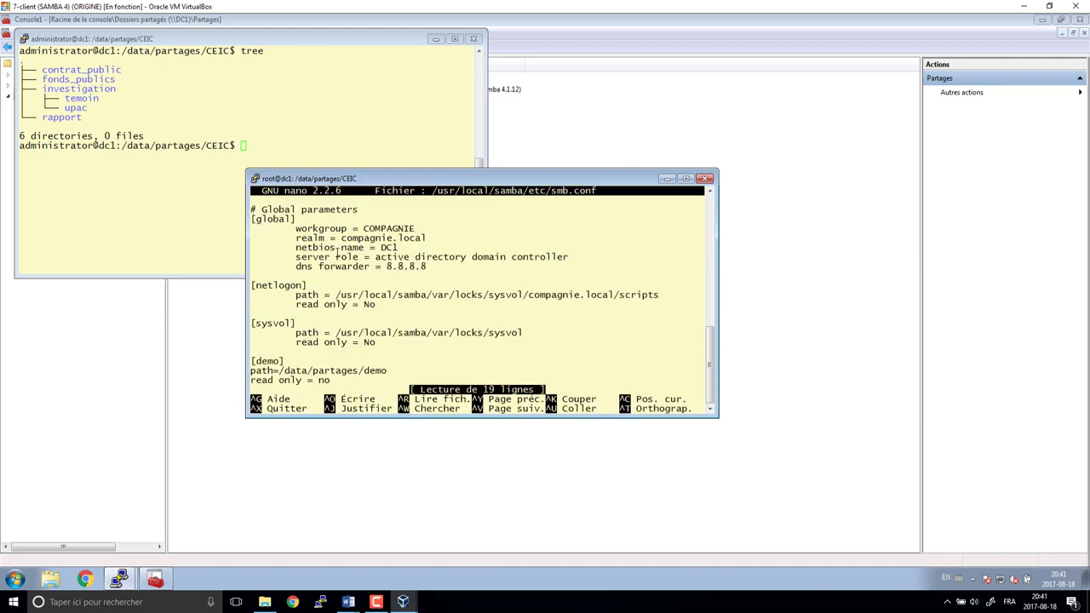
pyautogui.press('Down')
pyautogui.press('Down')
pyautogui.press('Down')
pyautogui.press('Down')
pyautogui.press('Down')
pyautogui.press('Down')
pyautogui.press('Down')
pyautogui.press('Down')
pyautogui.press('Down')
pyautogui.press('Down')
pyautogui.press('Down')
pyautogui.press('Down')
pyautogui.press('Down')
pyautogui.press('Down')
pyautogui.press('Down')
pyautogui.press('Down')
pyautogui.press('Down')
pyautogui.press('Down')
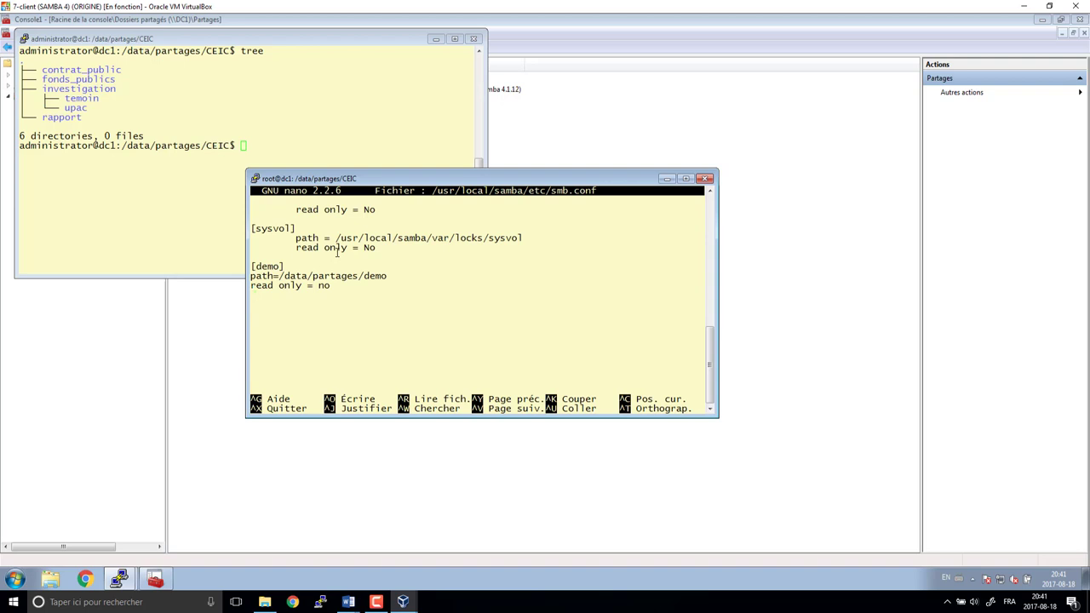
pyautogui.press('Up')
pyautogui.press('Up')
pyautogui.press('Up')
pyautogui.hotkey('ctrl', '6')
pyautogui.press('Down')
pyautogui.press('Down')
pyautogui.press('Down')
pyautogui.press('Down')
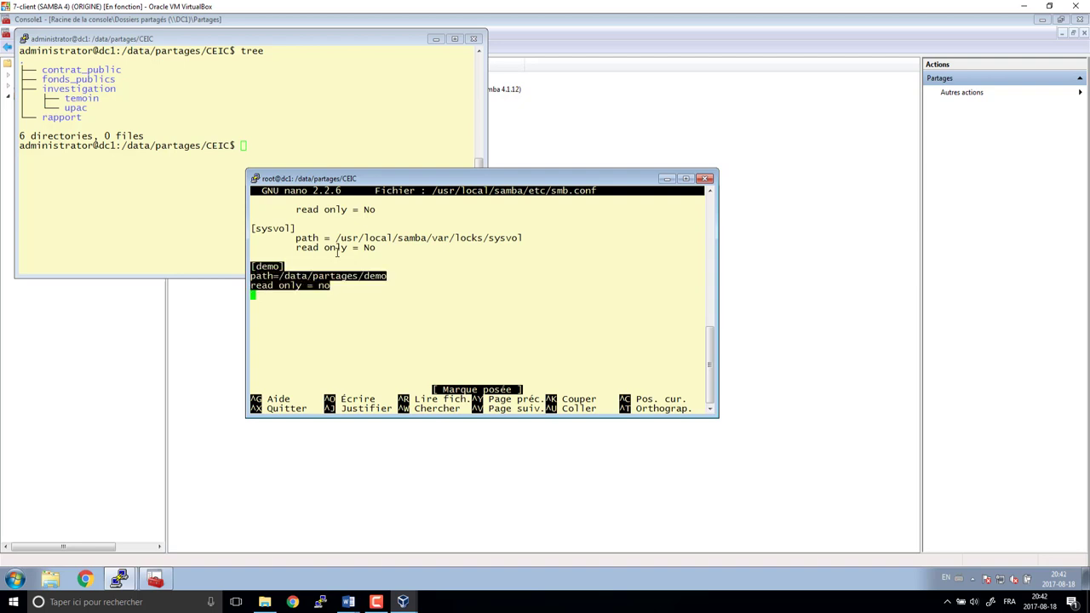
pyautogui.hotkey('ctrl', 'k')
pyautogui.hotkey('ctrl', 'u')
pyautogui.hotkey('ctrl', 'u')
# - Add a [Contrat_Publics] share with its path ending in CEIC/contrat_public
pyautogui.press('Up')
pyautogui.press('Up')
pyautogui.press('Right')
pyautogui.hotkey('ctrl', '6')
pyautogui.press('Up')
pyautogui.press('Delete')
pyautogui.press('Delete')
pyautogui.press('Delete')
pyautogui.press('Delete')
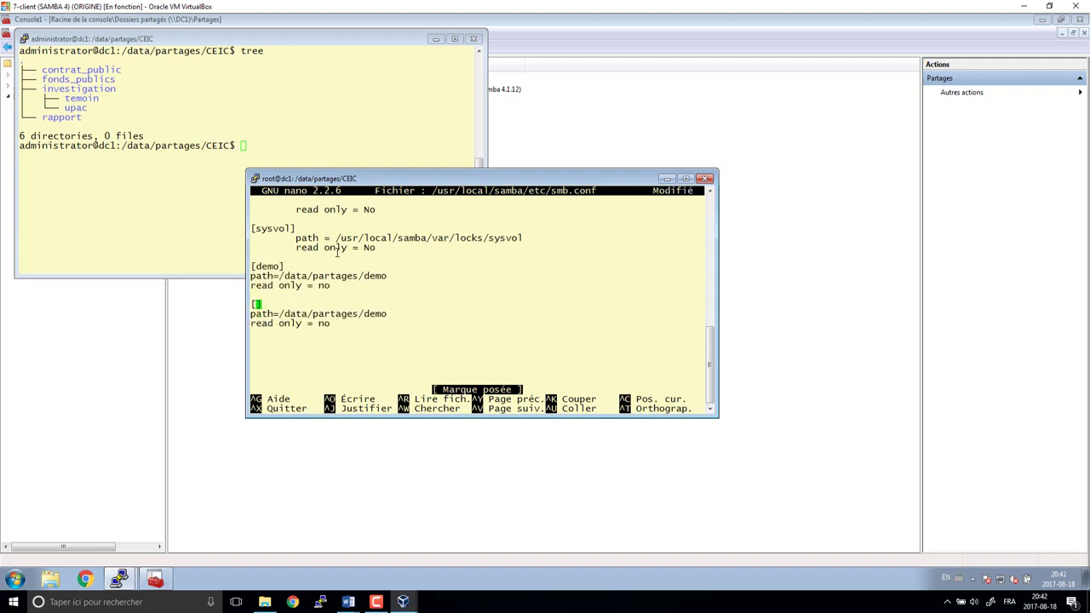
pyautogui.write('Contrat_Publics')
pyautogui.press('Down')
pyautogui.press('Right')
pyautogui.press('Right')
pyautogui.press('Right')
pyautogui.press('Delete')
pyautogui.press('Delete')
pyautogui.press('Delete')
pyautogui.press('Delete')
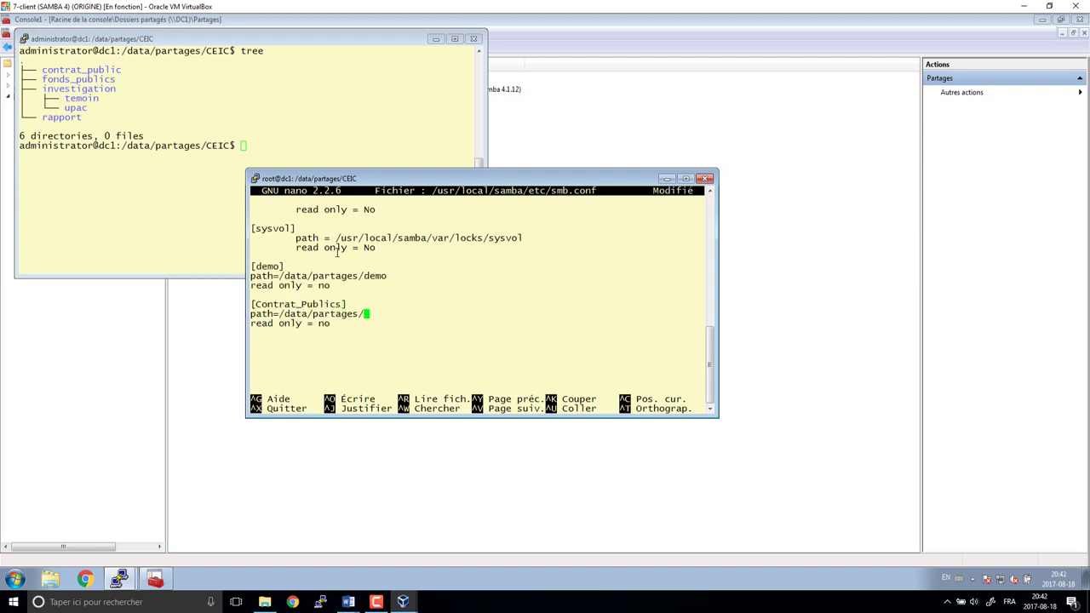
pyautogui.write('CEIC')
pyautogui.hotkey('ctrl', 'o')
pyautogui.hotkey('ctrl', 'c')
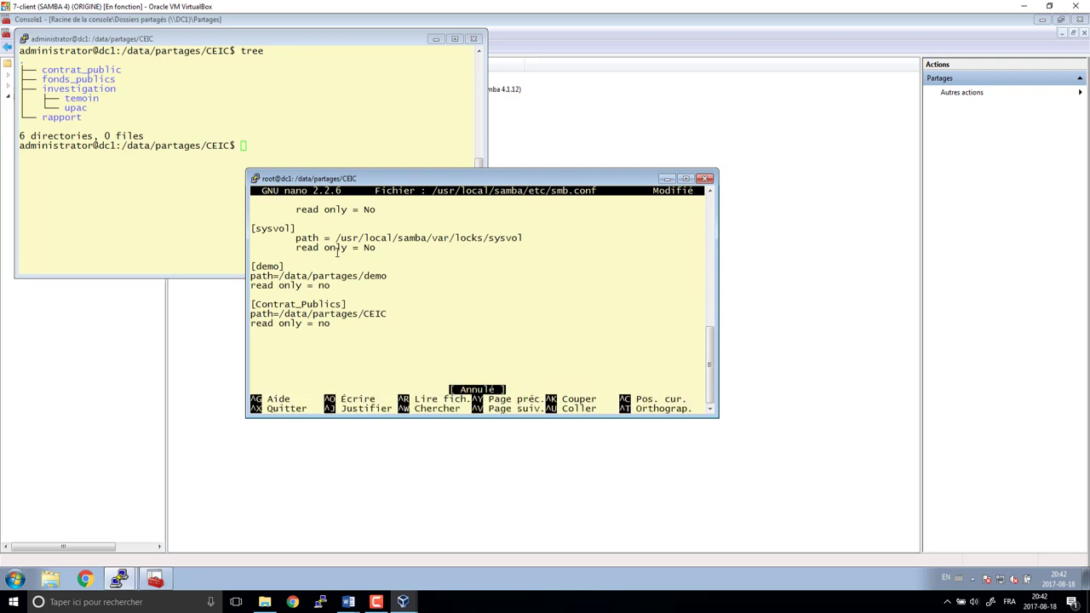
pyautogui.write('/contrat_public')
# - Add a [Fonds_Publics] share with its path ending in CEIC/fonds_publics
pyautogui.hotkey('ctrl', 'u')
pyautogui.press('Up')
pyautogui.press('Up')
pyautogui.press('Up')
pyautogui.press('End')
pyautogui.press('BackSpace')
pyautogui.press('BackSpace')
pyautogui.press('BackSpace')
pyautogui.press('BackSpace')
pyautogui.press('BackSpace')
pyautogui.write('Fonds_Pu')
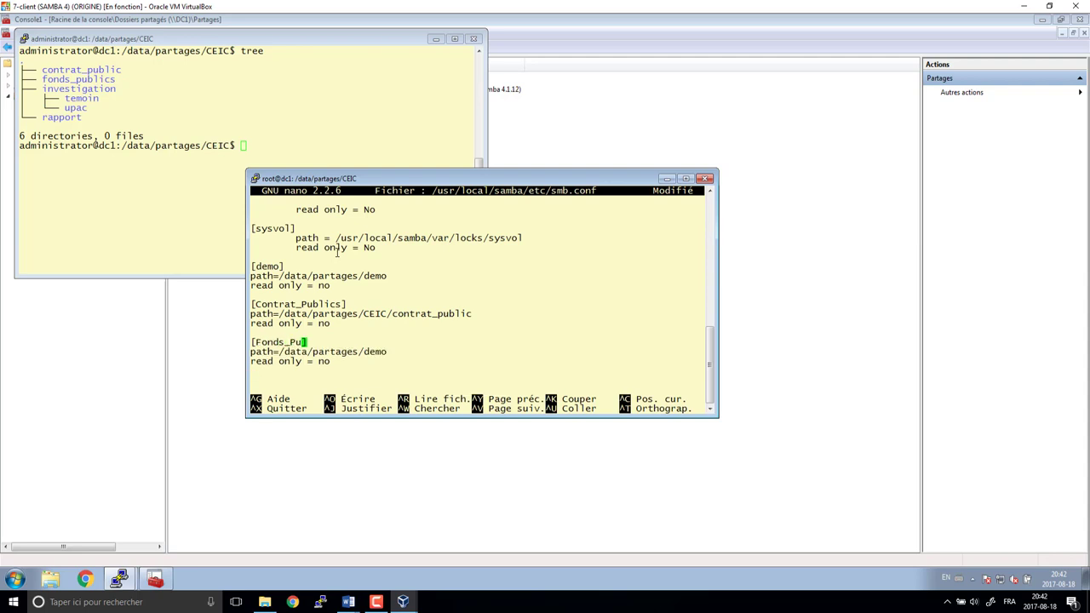
pyautogui.write('blics]')
pyautogui.press('Down')
pyautogui.press('End')
pyautogui.press('BackSpace')
pyautogui.press('BackSpace')
pyautogui.press('BackSpace')
pyautogui.press('BackSpace')
pyautogui.write('CEIC/fonds_publics')
# - Add an [Investigation] share with its path ending in CEIC/investigation
pyautogui.press('Down')
pyautogui.press('Down')
pyautogui.hotkey('ctrl', 'u')
pyautogui.press('Up')
pyautogui.press('Up')
pyautogui.press('Up')
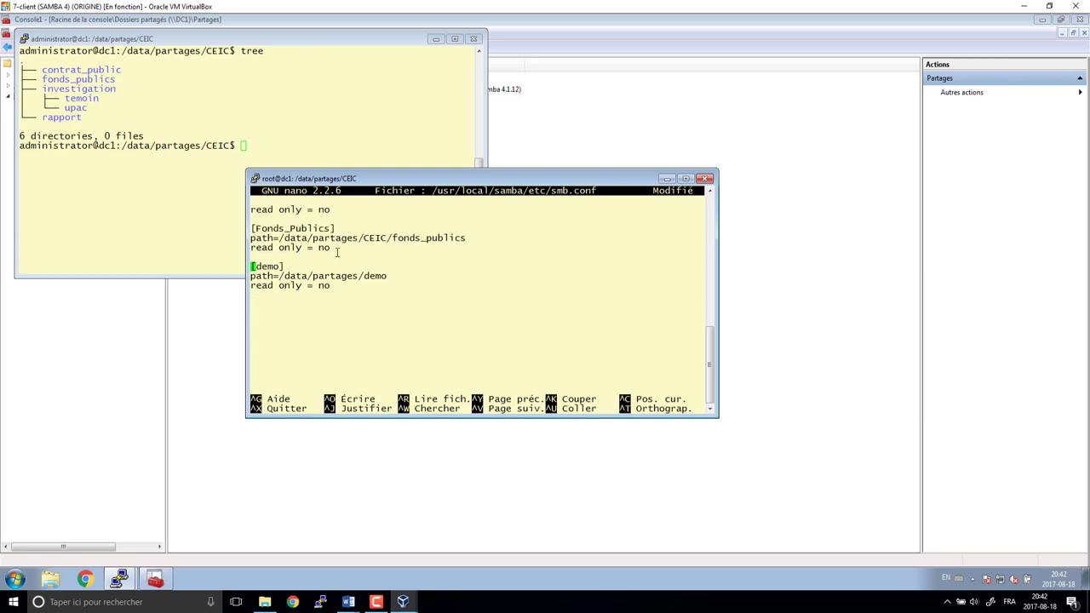
pyautogui.press('End')
pyautogui.press('BackSpace')
pyautogui.press('BackSpace')
pyautogui.press('BackSpace')
pyautogui.press('BackSpace')
pyautogui.press('BackSpace')
pyautogui.write('Investigation]')
pyautogui.press('Down')
pyautogui.press('End')
pyautogui.press('BackSpace')
pyautogui.press('BackSpace')
pyautogui.press('BackSpace')
pyautogui.press('BackSpace')
pyautogui.write('CEIC/investigation')
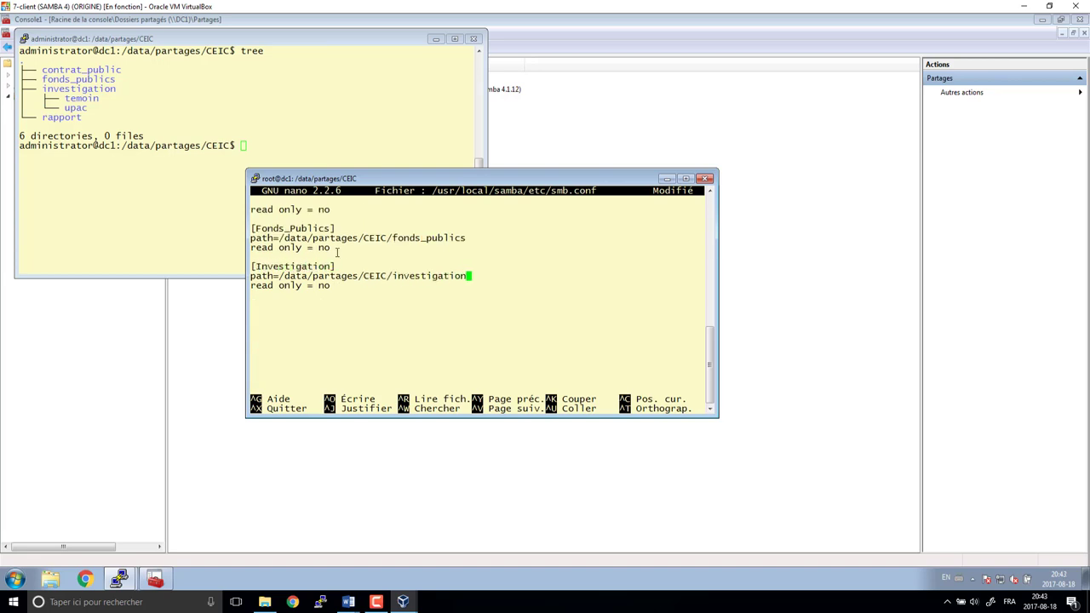
# - Copy the Investigation block as a [Temoin] share with path ending investigation/temoin
pyautogui.press('Down')
pyautogui.press('Up')
pyautogui.press('Up')
pyautogui.hotkey('ctrl', '6')
pyautogui.press('Down')
pyautogui.press('Down')
pyautogui.press('Down')
pyautogui.press('Down')
pyautogui.hotkey('alt', '6')
pyautogui.hotkey('ctrl', 'u')
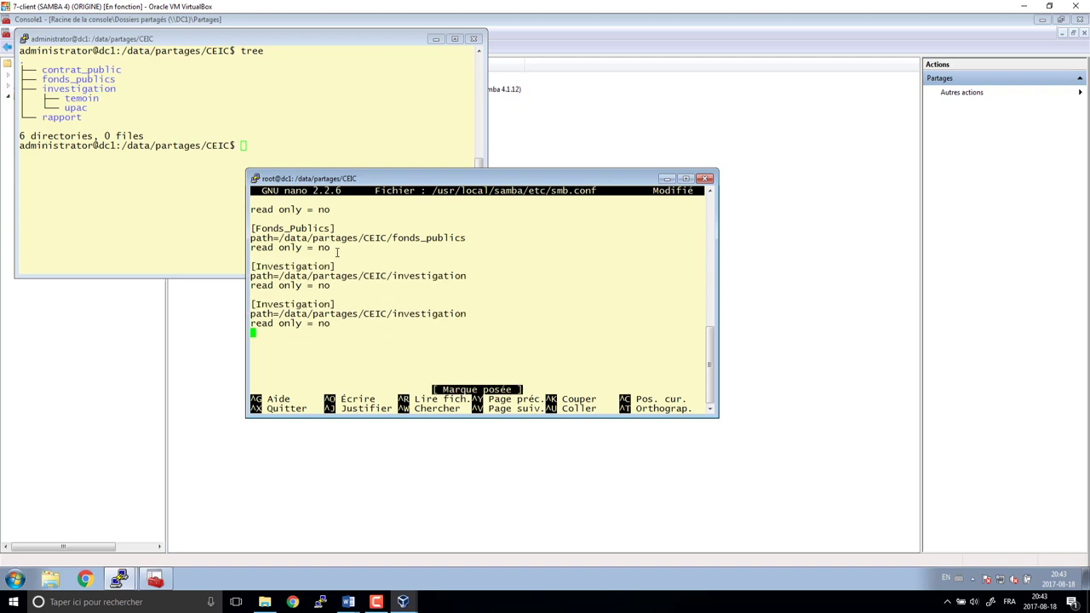
pyautogui.press('Up')
pyautogui.press('Up')
pyautogui.press('Up')
pyautogui.press('Right')
pyautogui.press('Delete')
pyautogui.press('Delete')
pyautogui.press('Delete')
pyautogui.press('Delete')
pyautogui.press('Delete')
pyautogui.press('Delete')
pyautogui.press('Delete')
pyautogui.press('Delete')
pyautogui.press('Delete')
pyautogui.press('Delete')
pyautogui.press('Delete')
pyautogui.press('Delete')
pyautogui.write('Temoi')
pyautogui.press('Down')
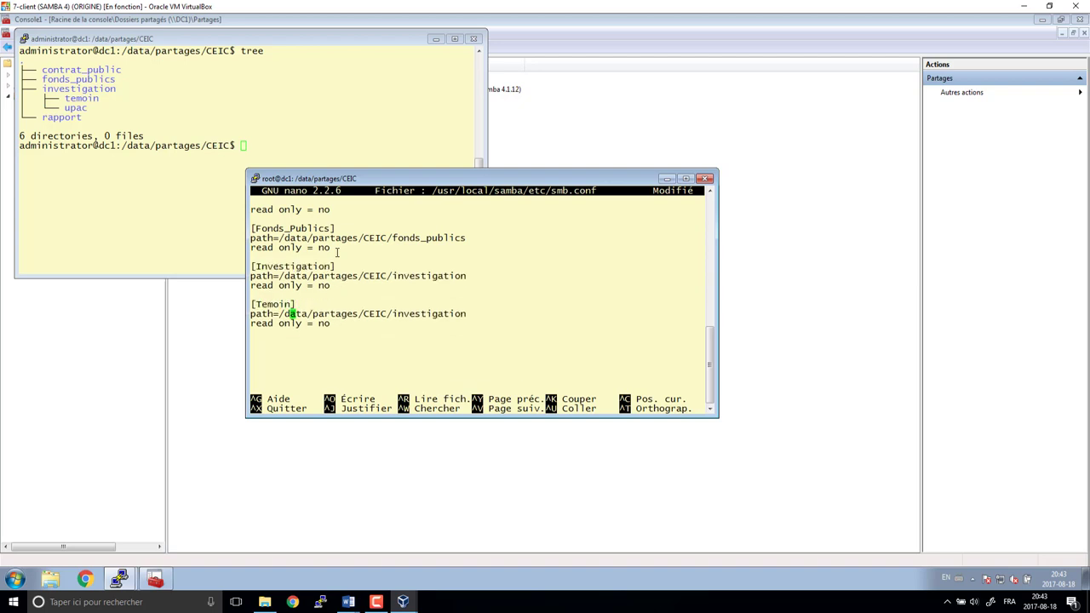
pyautogui.press('End')
pyautogui.write('/temoin')
# - Paste another Investigation block copy and rename its header to [Rapport]
pyautogui.press('Down')
pyautogui.press('Down')
pyautogui.hotkey('ctrl', 'u')
pyautogui.press('Up')
pyautogui.press('Up')
pyautogui.press('Up')
pyautogui.press('Right')
pyautogui.press('Delete')
pyautogui.press('Delete')
pyautogui.press('Delete')
pyautogui.press('Delete')
pyautogui.press('Delete')
pyautogui.press('Delete')
pyautogui.press('Delete')
pyautogui.press('Delete')
pyautogui.press('Delete')
pyautogui.press('Delete')
pyautogui.press('Delete')
pyautogui.press('Delete')
pyautogui.press('Delete')
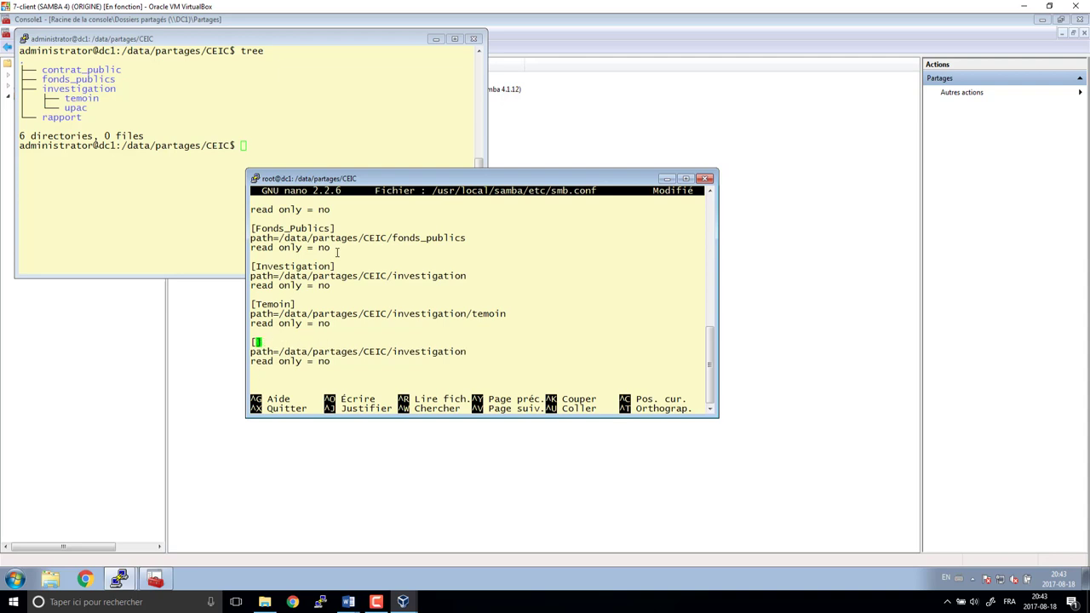
pyautogui.write('rapport')
pyautogui.press('Home')
pyautogui.press('Right')
pyautogui.press('Delete')
pyautogui.write('R')
# - Change the Rapport share's path to /data/partages/CEIC/Rapport
pyautogui.press('Down')
pyautogui.press('End')
pyautogui.press('BackSpace')
pyautogui.press('BackSpace')
pyautogui.press('BackSpace')
pyautogui.press('BackSpace')
pyautogui.press('BackSpace')
pyautogui.press('BackSpace')
pyautogui.press('BackSpace')
pyautogui.press('BackSpace')
pyautogui.press('BackSpace')
pyautogui.press('BackSpace')
pyautogui.press('BackSpace')
pyautogui.press('BackSpace')
pyautogui.press('BackSpace')
pyautogui.write('rapport')
pyautogui.press('Left')
pyautogui.press('Left')
pyautogui.press('Left')
pyautogui.press('Left')
pyautogui.press('Left')
pyautogui.press('Left')
pyautogui.press('Left')
pyautogui.press('Delete')
pyautogui.write('R')
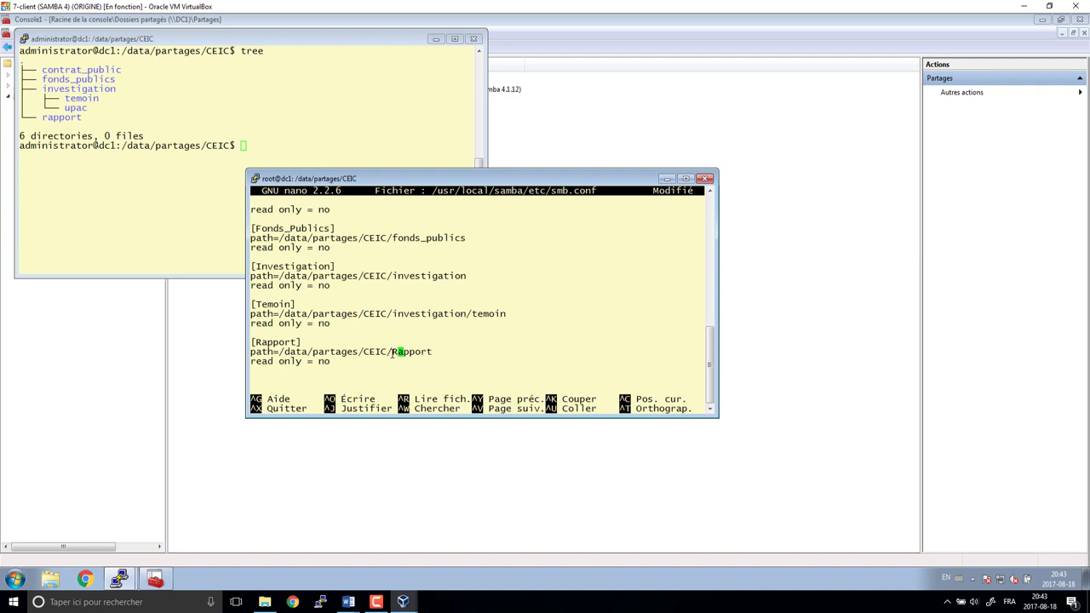
# - Compare the Rapport path in smb.conf with the rapport folder name in the directory tree
pyautogui.moveTo(394, 351); pyautogui.dragTo(431, 355)
pyautogui.click(397, 353)
pyautogui.click(48, 117)
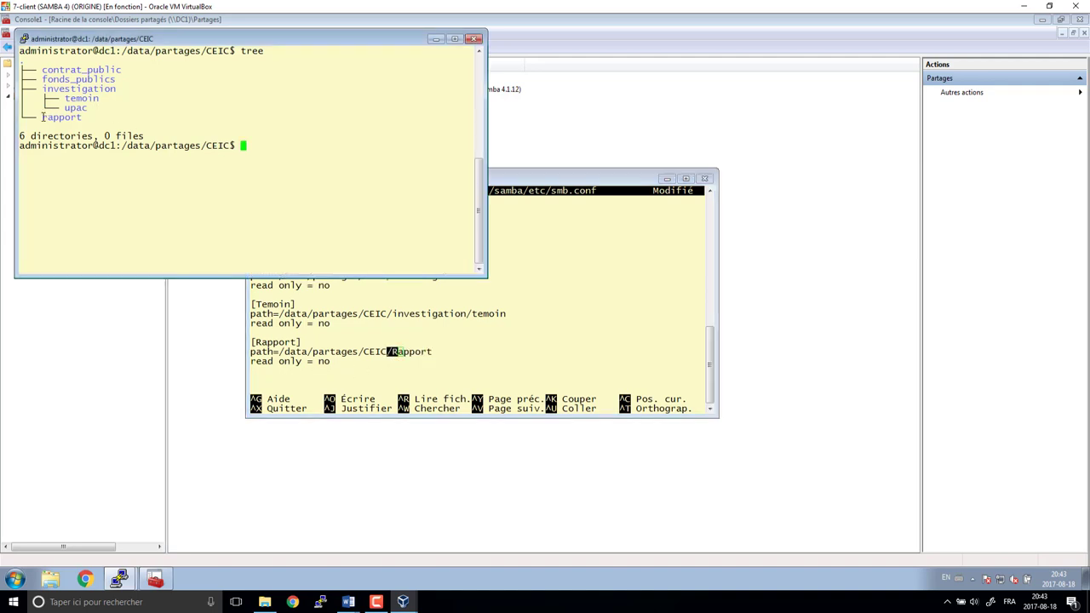
pyautogui.moveTo(42, 117); pyautogui.dragTo(53, 118)
pyautogui.click(59, 131)
pyautogui.click(477, 340)
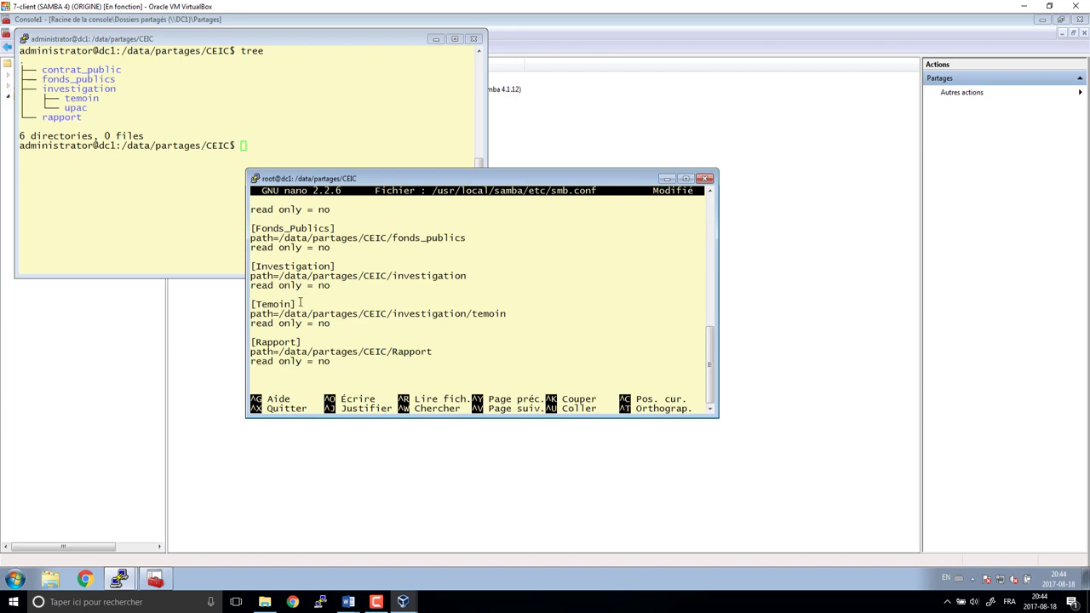
pyautogui.moveTo(299, 304); pyautogui.dragTo(251, 304)
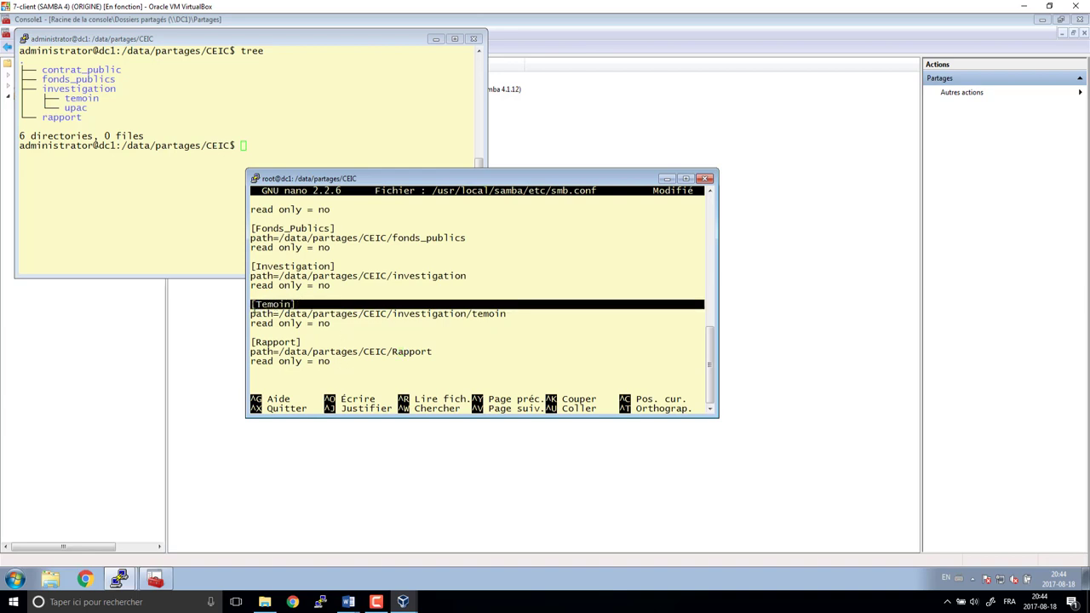
pyautogui.click(400, 351)
pyautogui.click(357, 279)
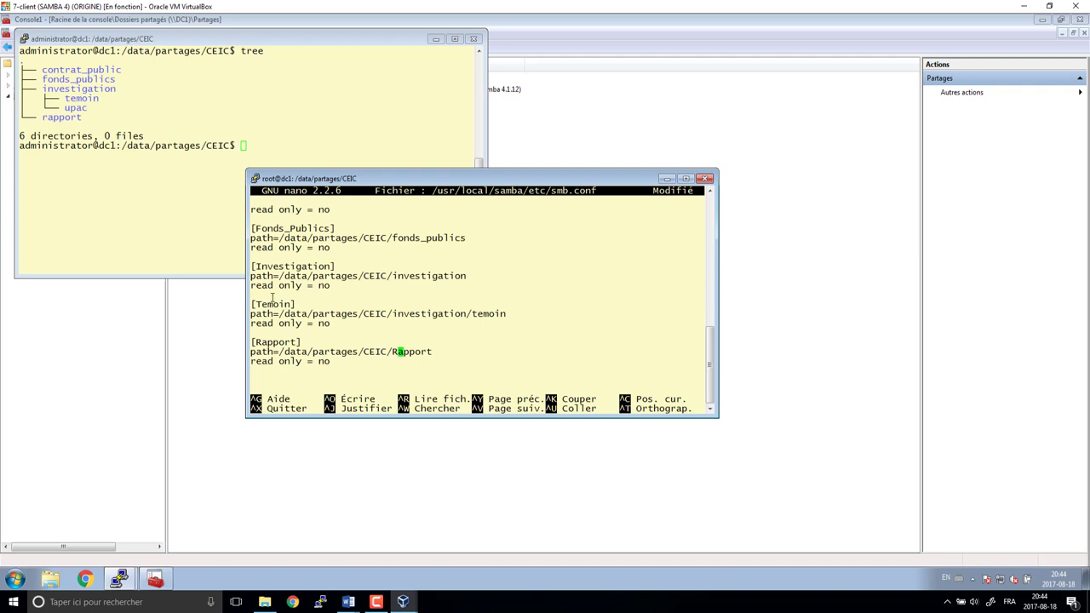
pyautogui.tripleClick(253, 266)
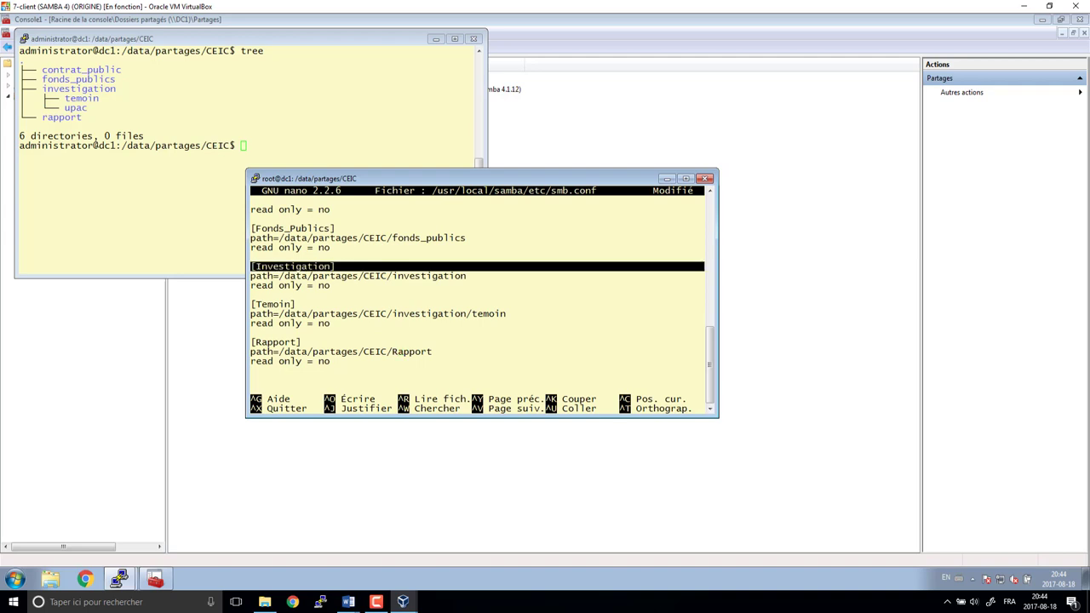
pyautogui.scroll(5, 381, 367)
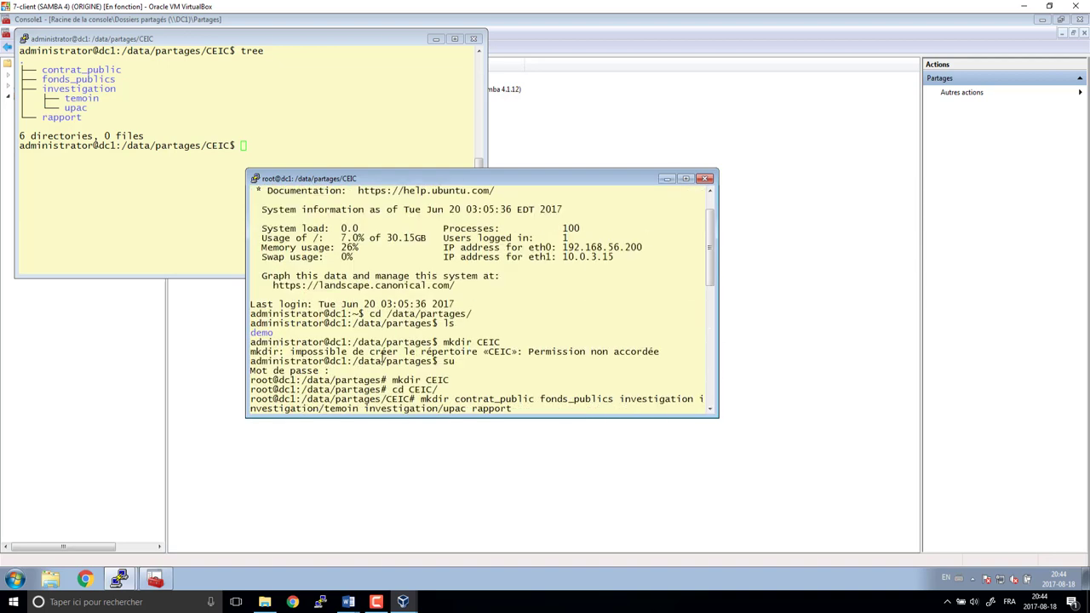
pyautogui.scroll(-5, 385, 356)
# - Save smb.conf under /usr/local/samba/etc/smb.conf and exit nano
pyautogui.hotkey('ctrl', 'x')
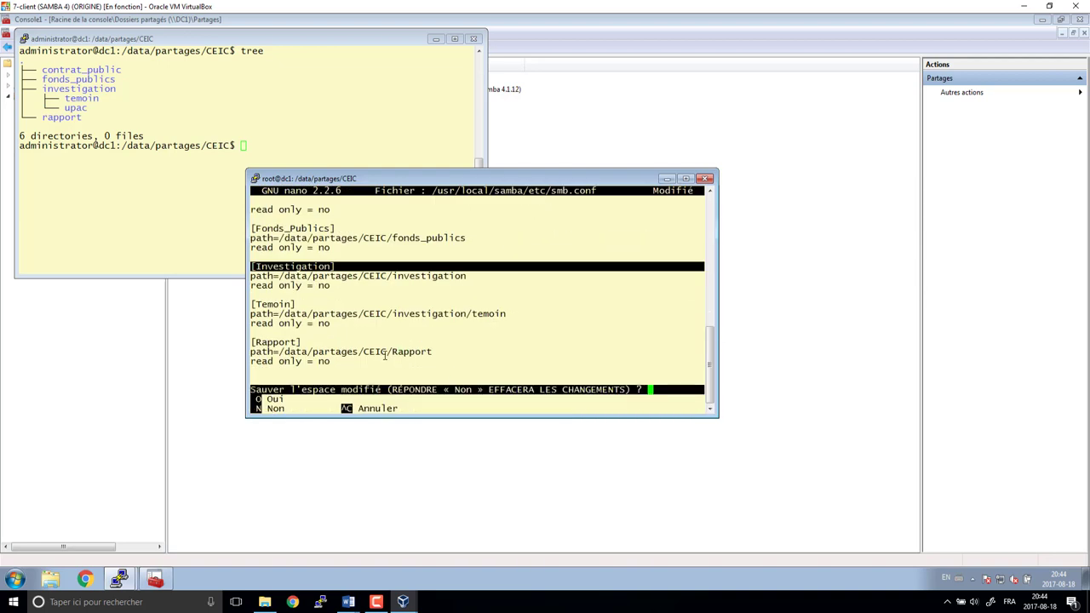
pyautogui.press('o')
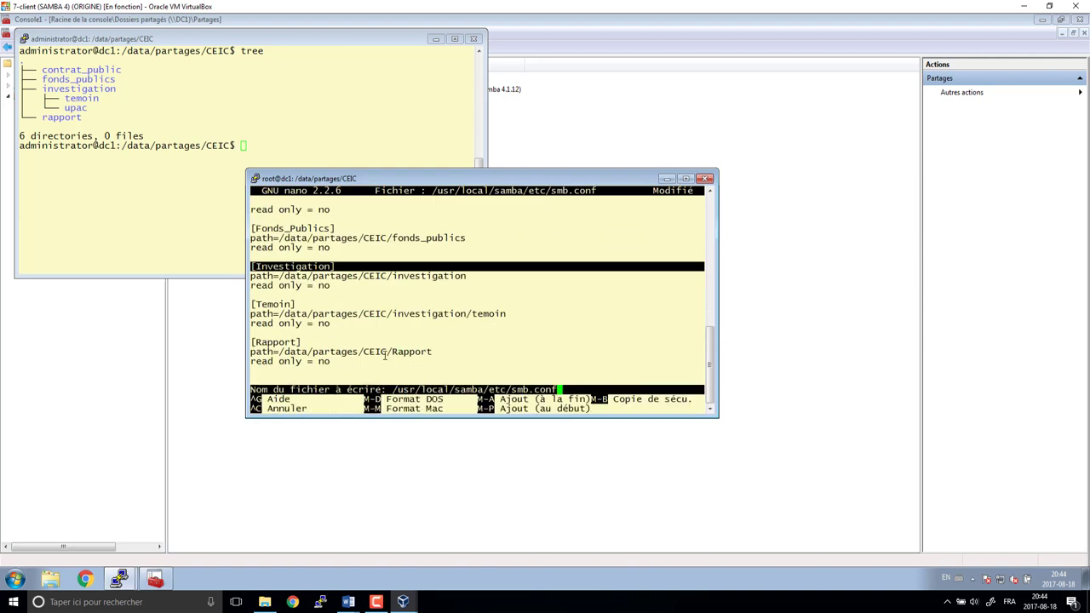
pyautogui.press('Return')
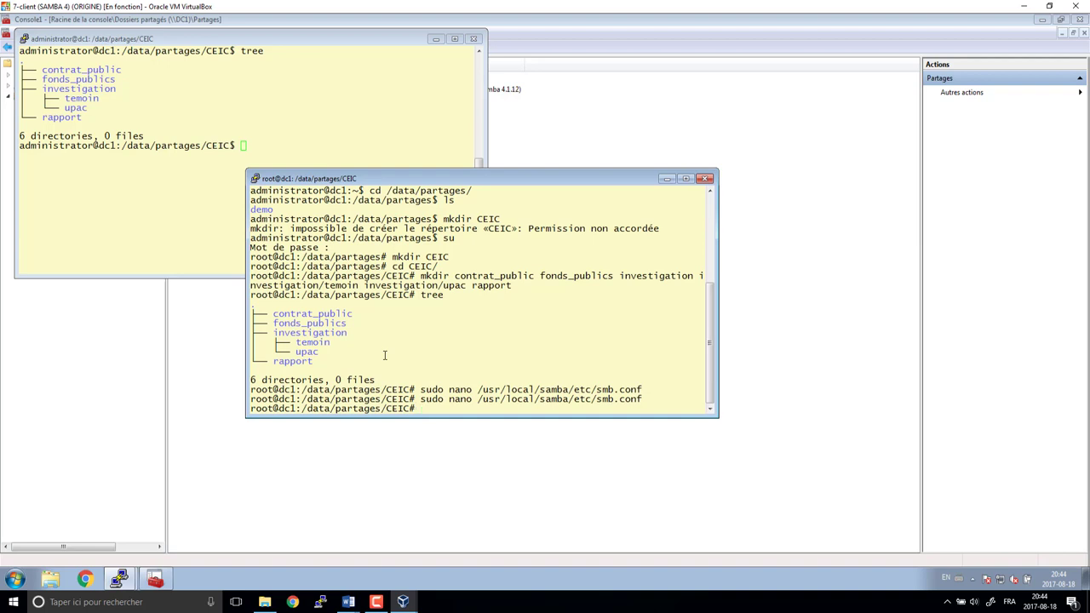
# - Refresh the Shared Folders list and check the new Rapport share's properties
pyautogui.click(198, 390)
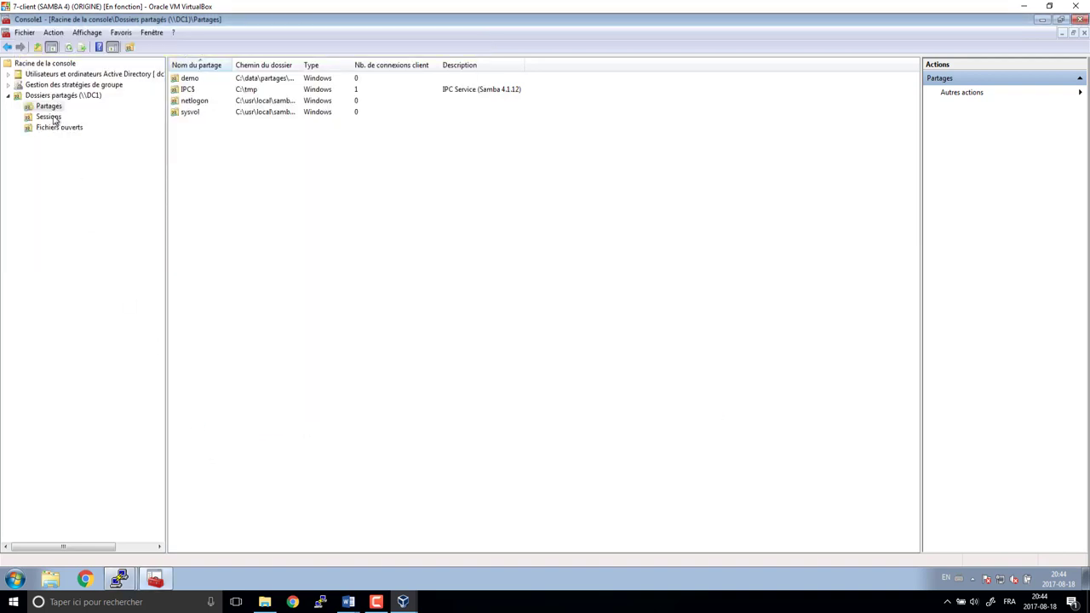
pyautogui.press('F5')
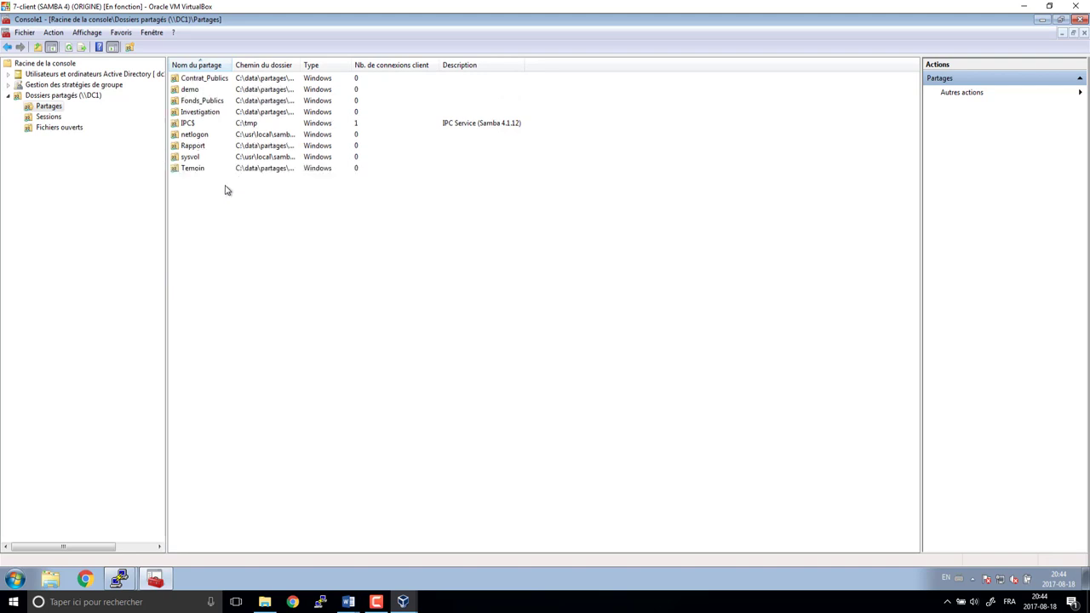
pyautogui.click(190, 146)
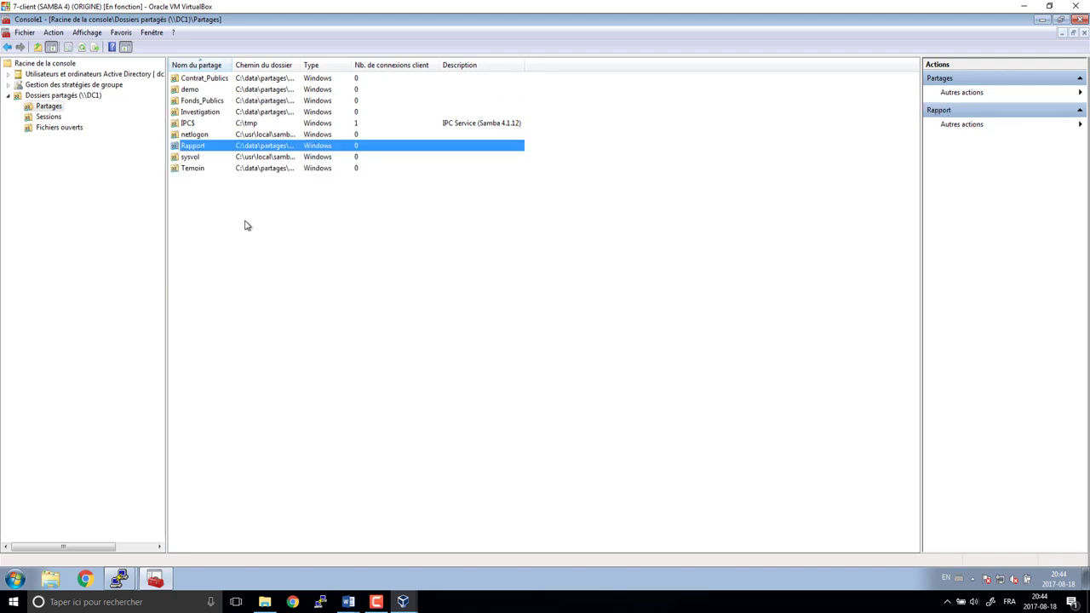
pyautogui.rightClick(193, 147)
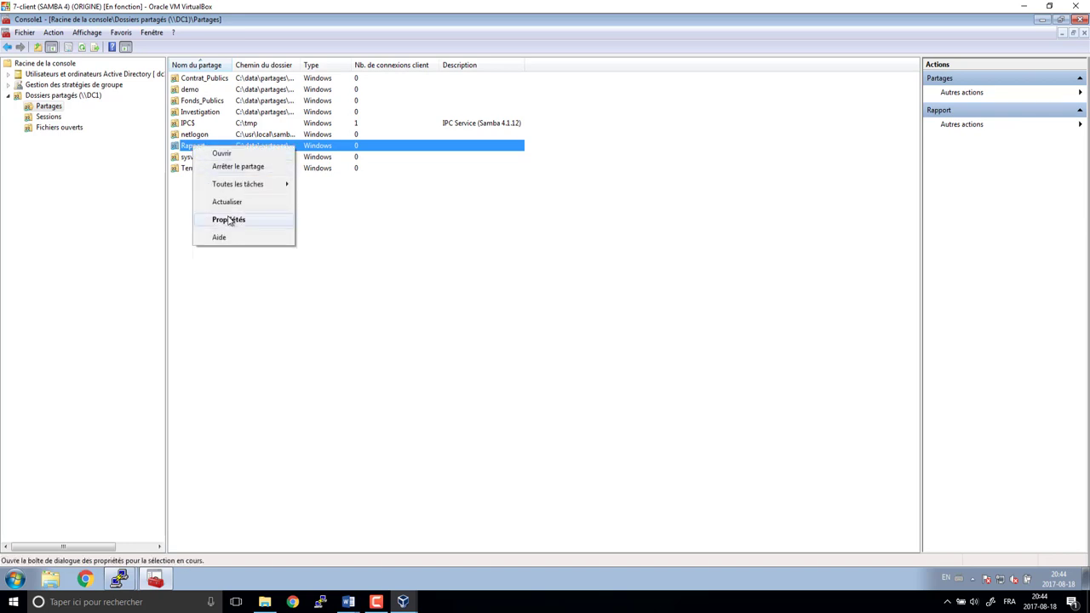
pyautogui.click(228, 220)
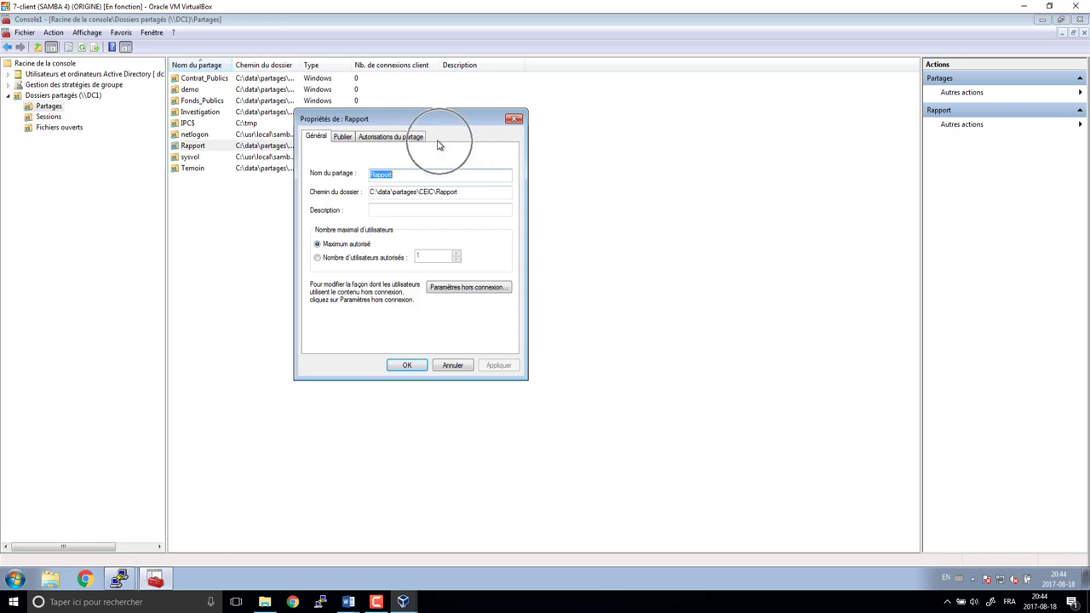
pyautogui.click(515, 119)
# - Inspect the Fonds_Publics share's security permissions
pyautogui.click(190, 102)
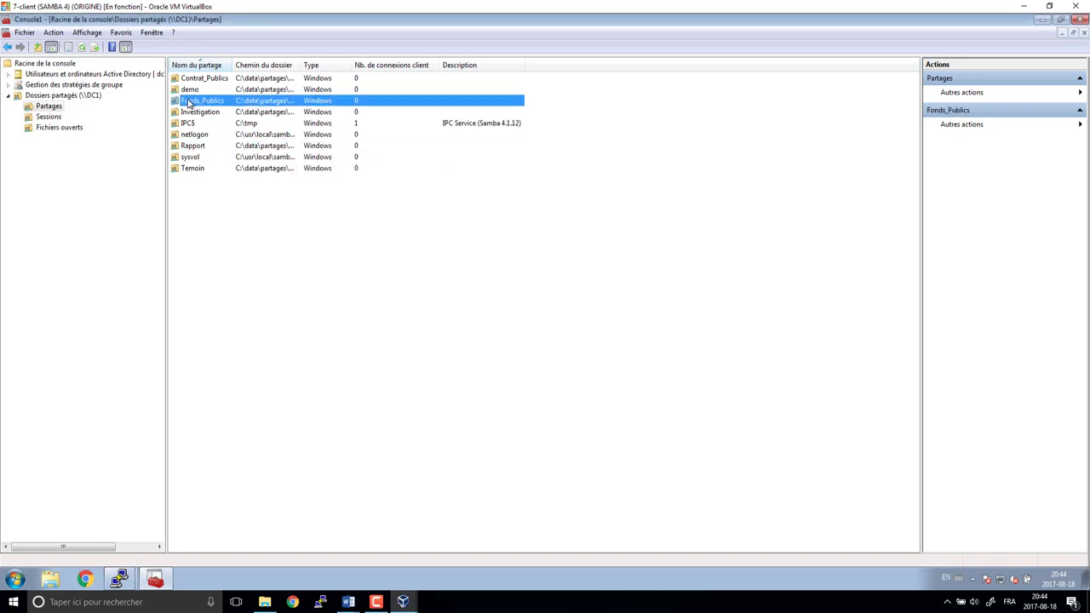
pyautogui.rightClick(189, 102)
pyautogui.click(224, 173)
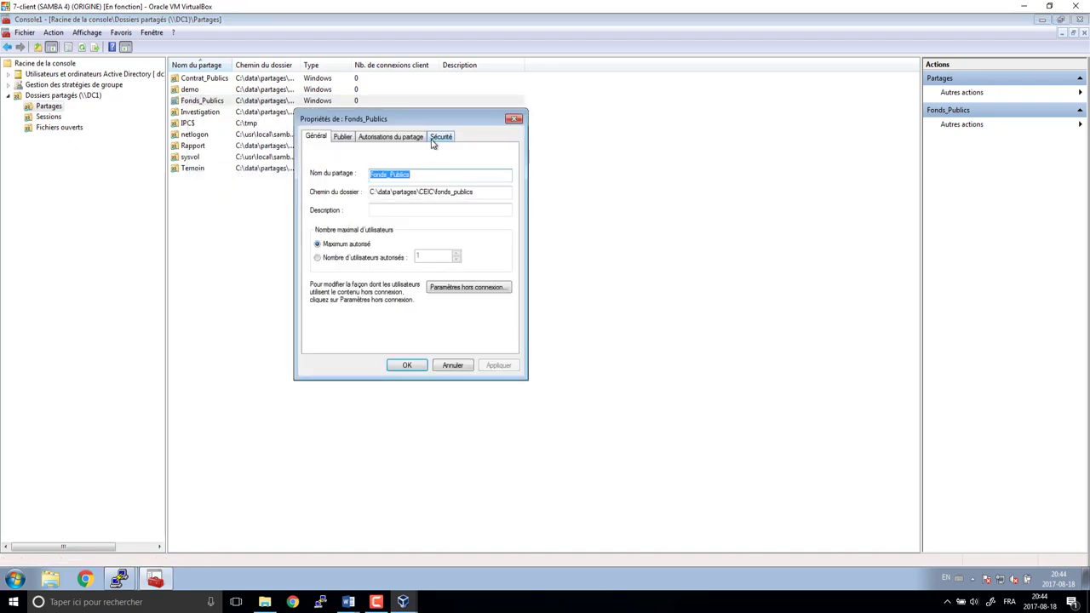
pyautogui.click(436, 138)
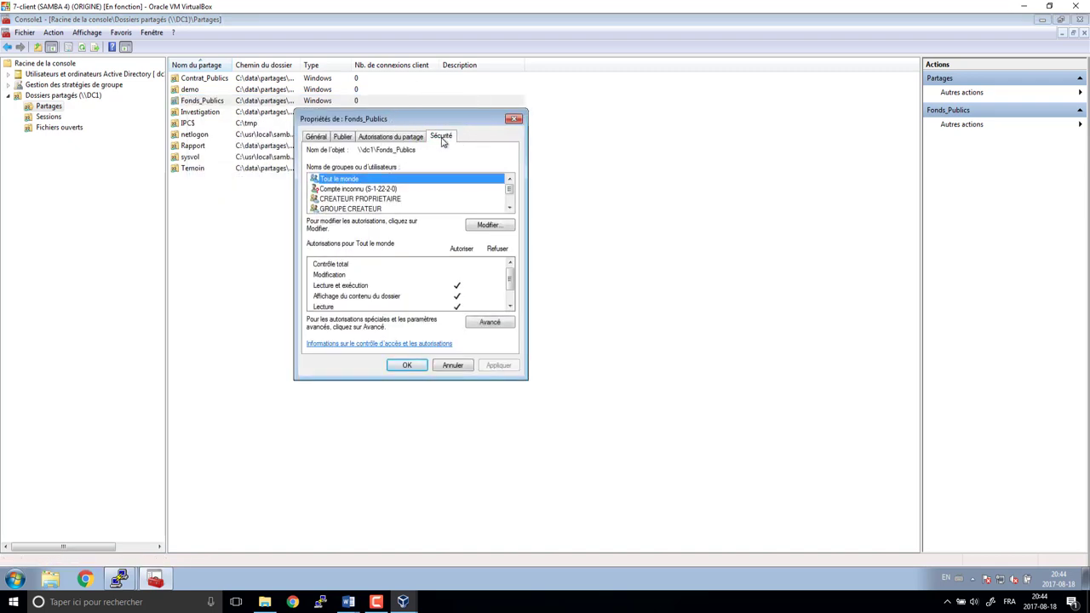
pyautogui.click(514, 119)
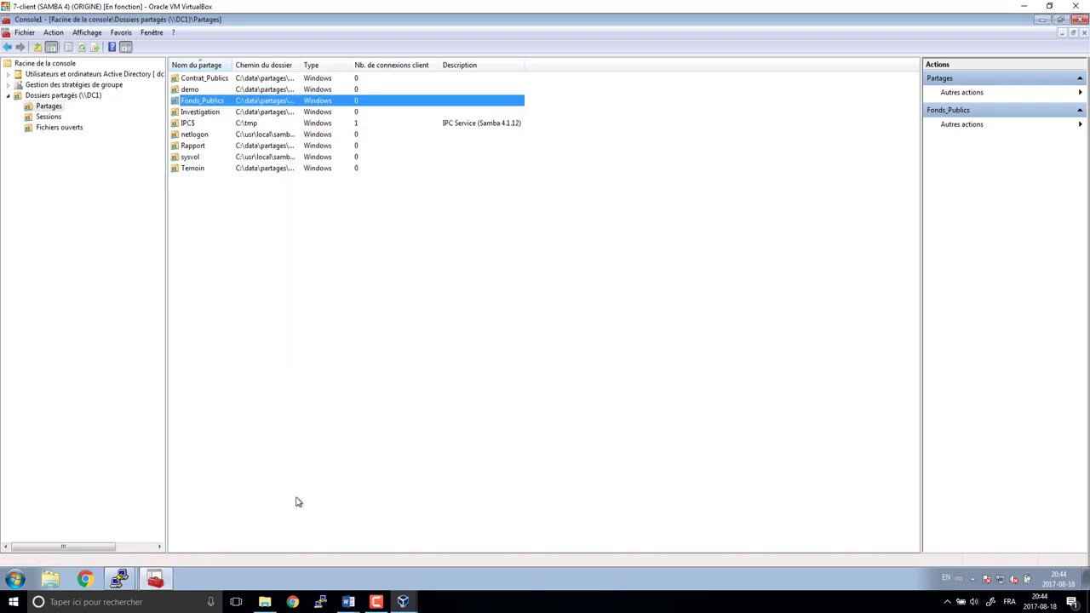
pyautogui.click(124, 577)
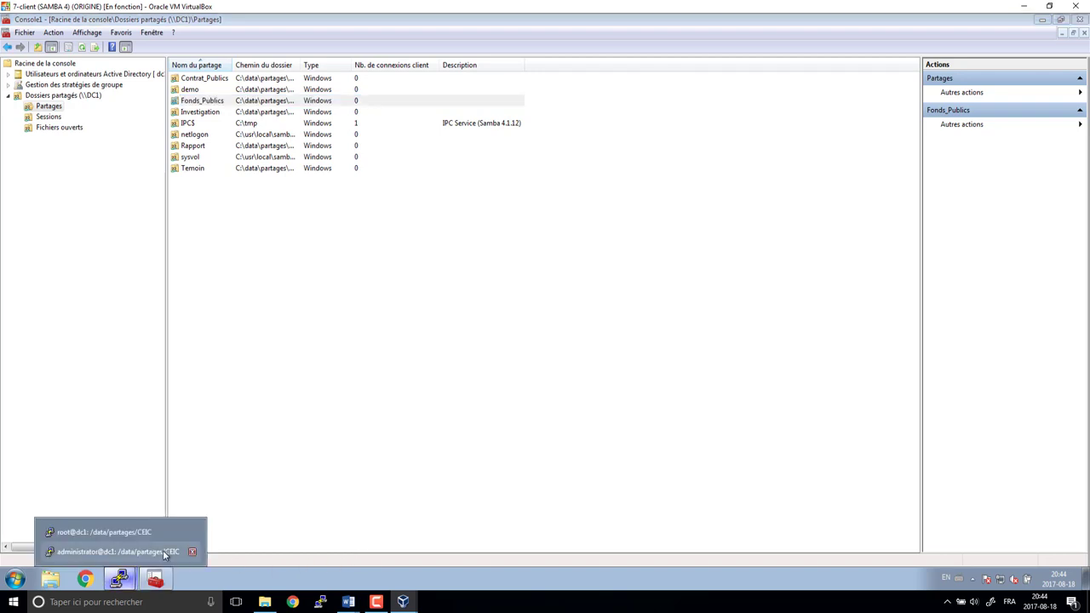
# - Reopen smb.conf, change the Rapport path to /data/partages/CEIC/rapport, and save
pyautogui.click(119, 552)
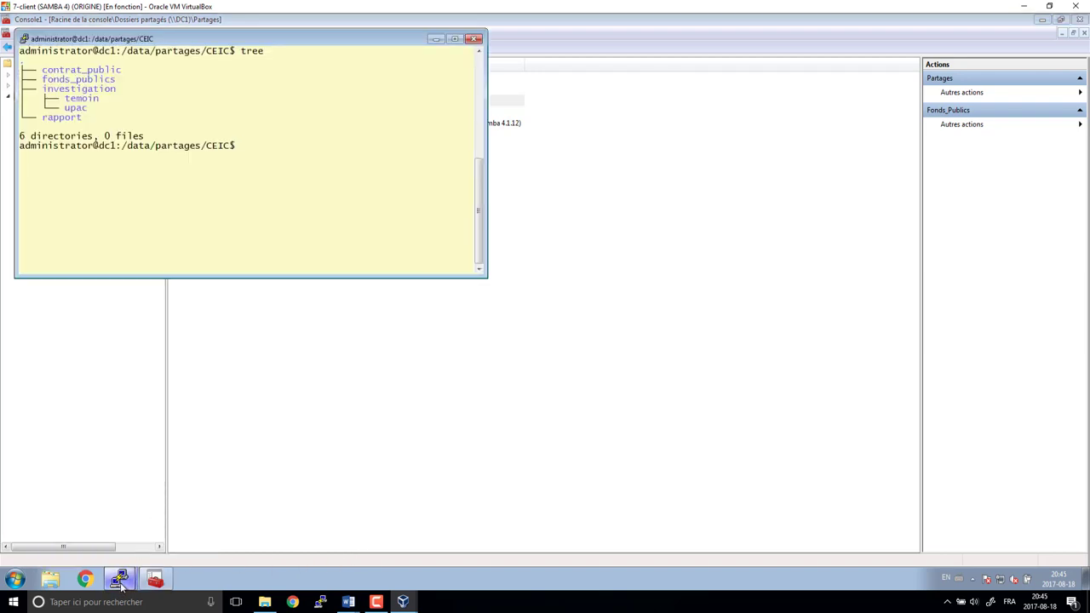
pyautogui.click(120, 579)
pyautogui.click(119, 530)
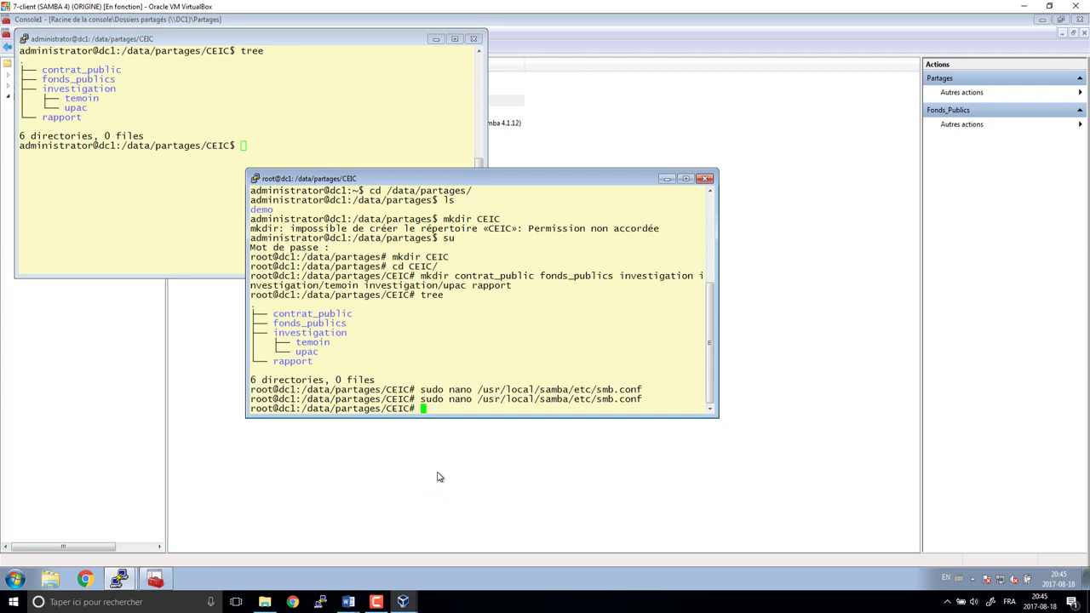
pyautogui.press('Up')
pyautogui.press('Return')
pyautogui.press('Down')
pyautogui.press('Down')
pyautogui.press('Down')
pyautogui.press('Down')
pyautogui.press('Down')
pyautogui.press('Down')
pyautogui.press('Down')
pyautogui.press('Down')
pyautogui.press('Down')
pyautogui.press('Down')
pyautogui.press('Down')
pyautogui.press('Down')
pyautogui.press('Down')
pyautogui.press('Down')
pyautogui.press('Down')
pyautogui.press('Down')
pyautogui.press('Down')
pyautogui.press('Down')
pyautogui.press('Down')
pyautogui.press('Down')
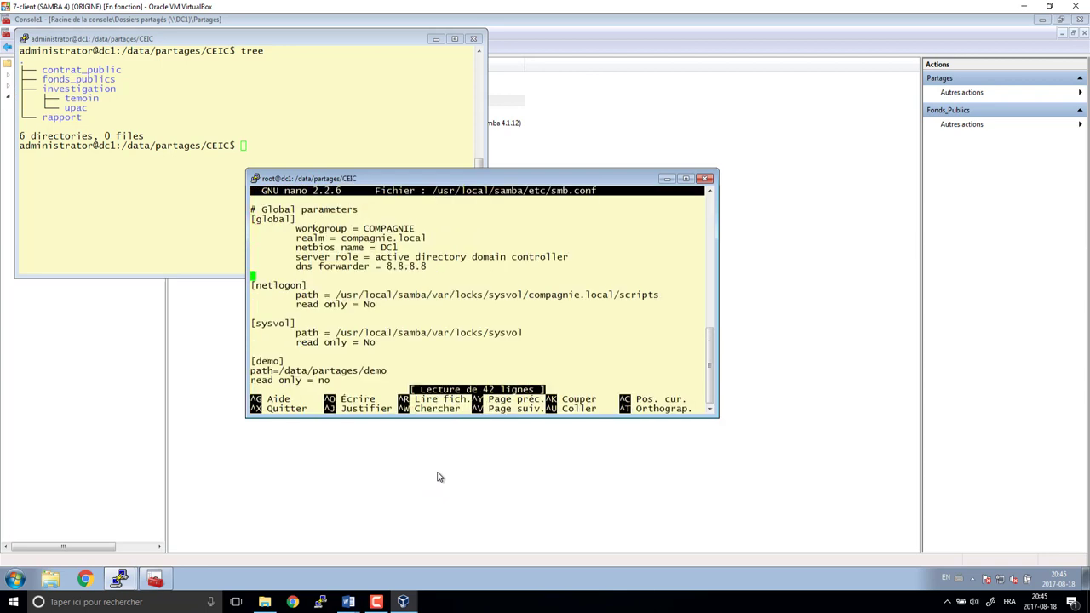
pyautogui.press('Down')
pyautogui.press('Down')
pyautogui.press('Down')
pyautogui.press('Down')
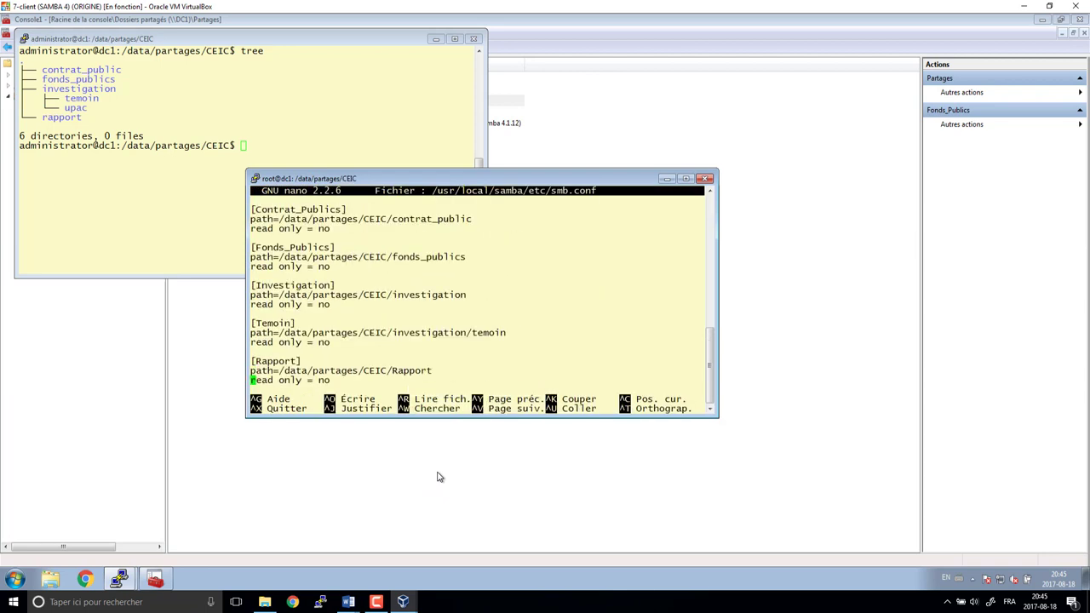
pyautogui.press('Up')
pyautogui.press('Right')
pyautogui.press('Right')
pyautogui.press('Right')
pyautogui.press('Right')
pyautogui.press('Right')
pyautogui.press('Right')
pyautogui.press('Right')
pyautogui.press('Right')
pyautogui.press('Right')
pyautogui.press('Right')
pyautogui.press('Right')
pyautogui.press('Right')
pyautogui.press('Right')
pyautogui.press('Right')
pyautogui.press('Right')
pyautogui.press('Right')
pyautogui.press('Right')
pyautogui.press('Right')
pyautogui.press('Right')
pyautogui.press('Right')
pyautogui.press('Right')
pyautogui.press('Right')
pyautogui.press('Right')
pyautogui.press('Right')
pyautogui.press('Right')
pyautogui.write('r')
pyautogui.press('Delete')
pyautogui.hotkey('ctrl', 'o')
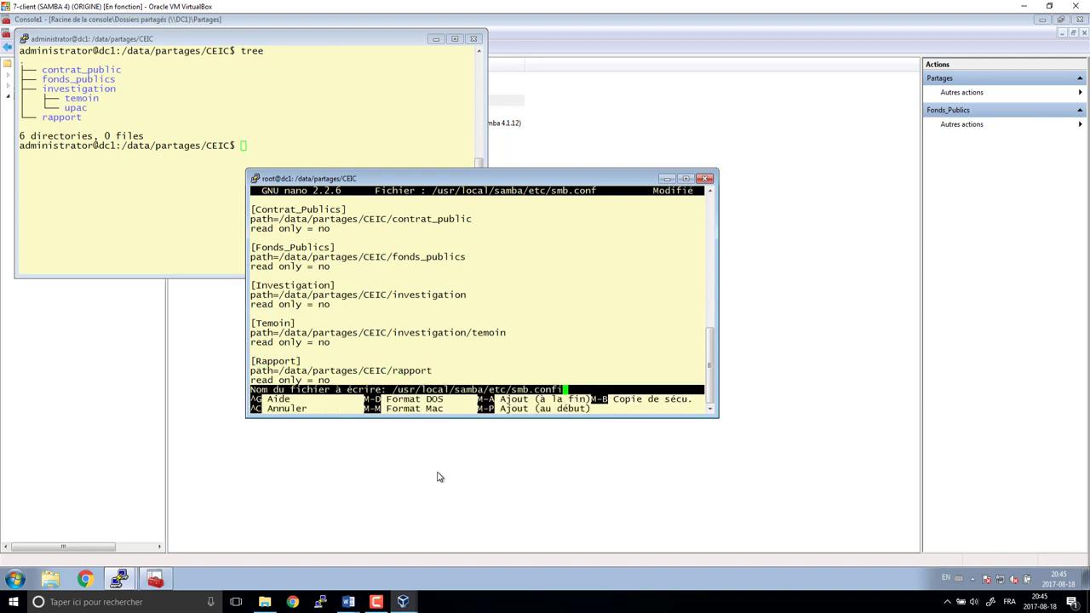
pyautogui.press('Return')
pyautogui.hotkey('ctrl', 'x')
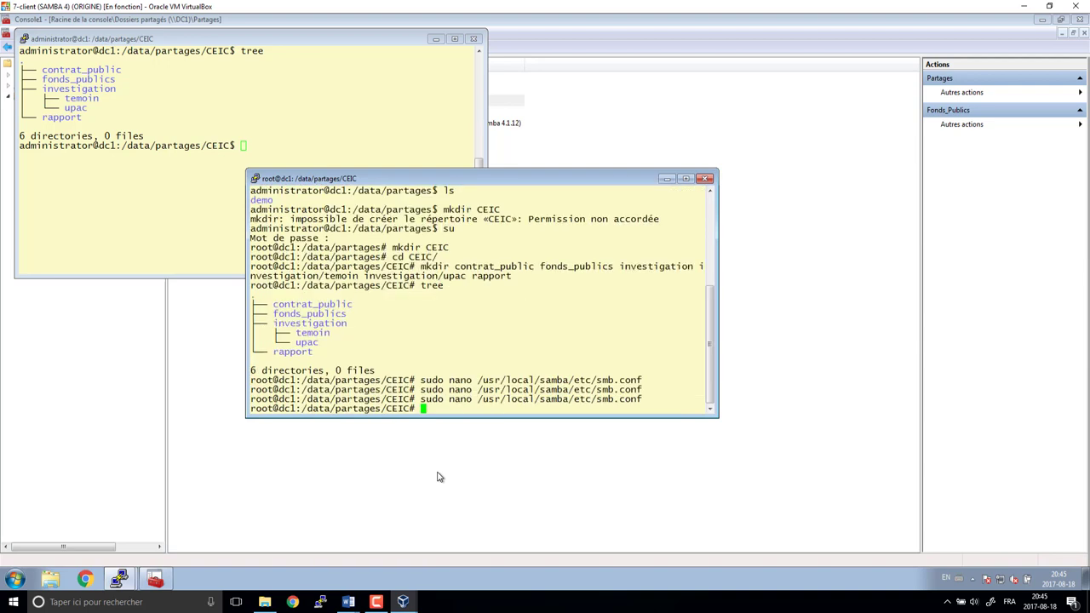
# - Review the Rapport share's security permissions, then open the Contrat_Publics properties
pyautogui.click(204, 419)
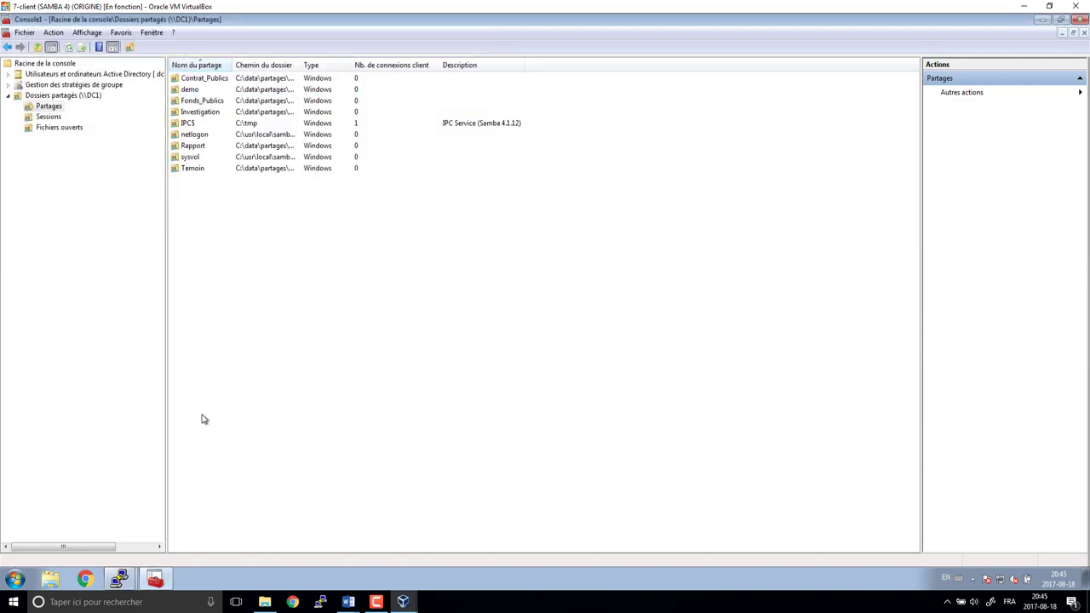
pyautogui.rightClick(201, 147)
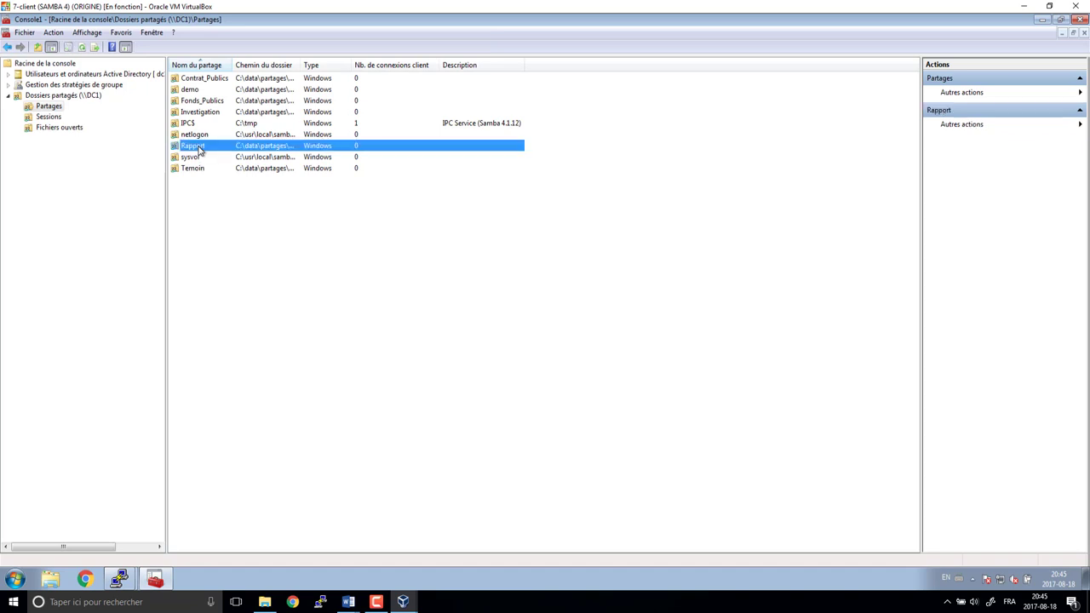
pyautogui.click(248, 223)
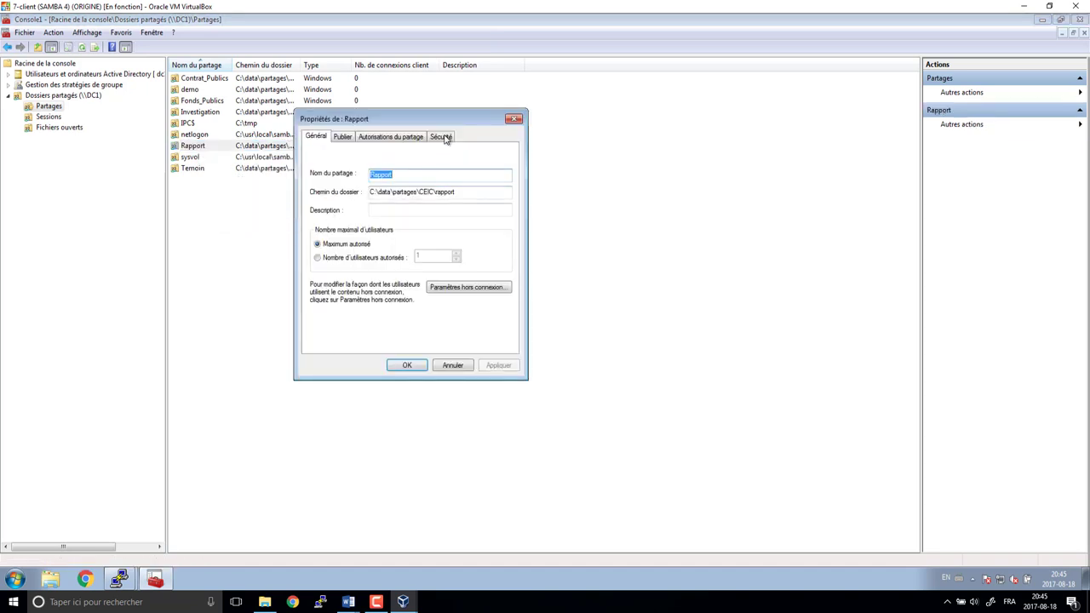
pyautogui.click(442, 136)
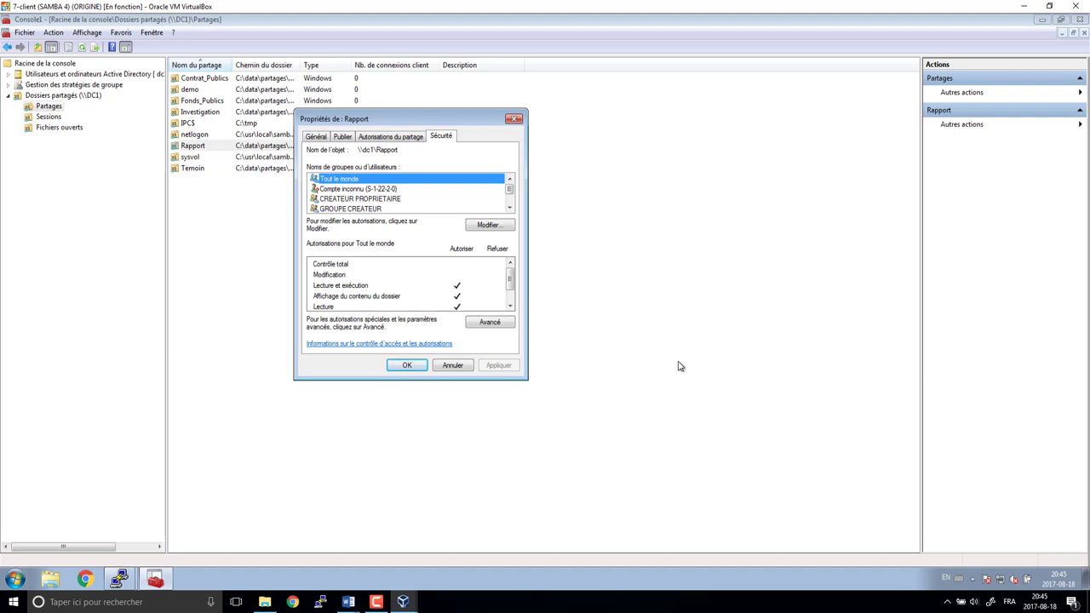
pyautogui.click(453, 366)
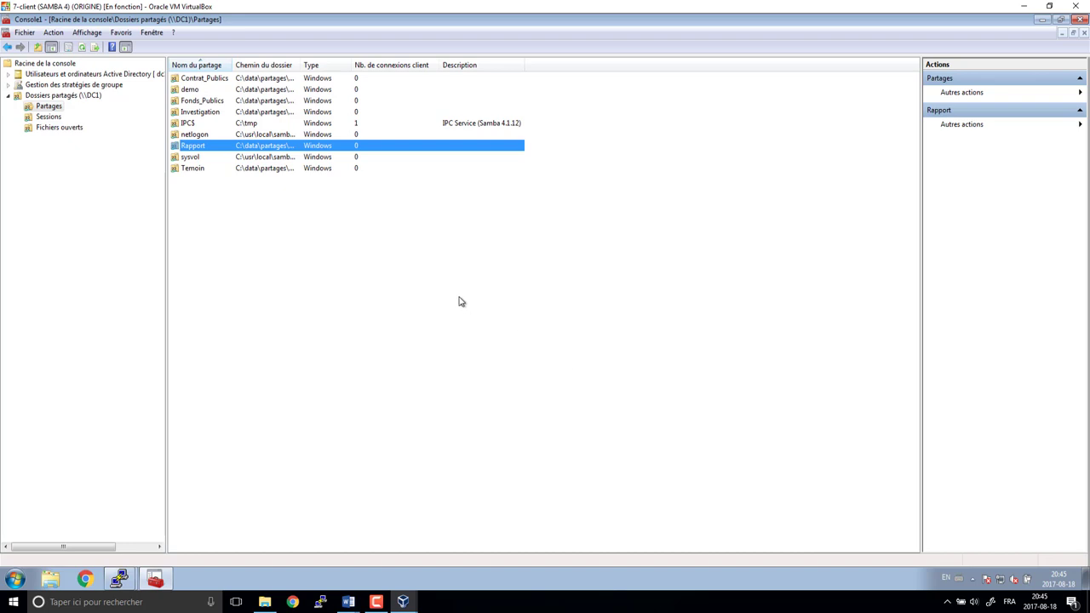
pyautogui.doubleClick(212, 79)
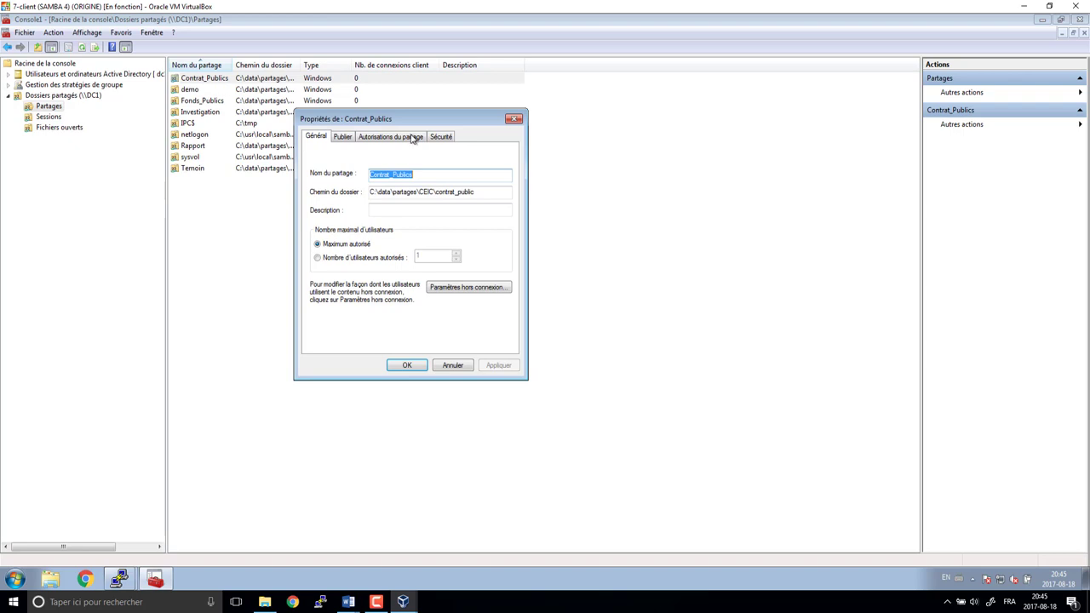
# - Review the Contrat_Publics publishing, share permission and security tabs
pyautogui.click(343, 138)
pyautogui.click(387, 138)
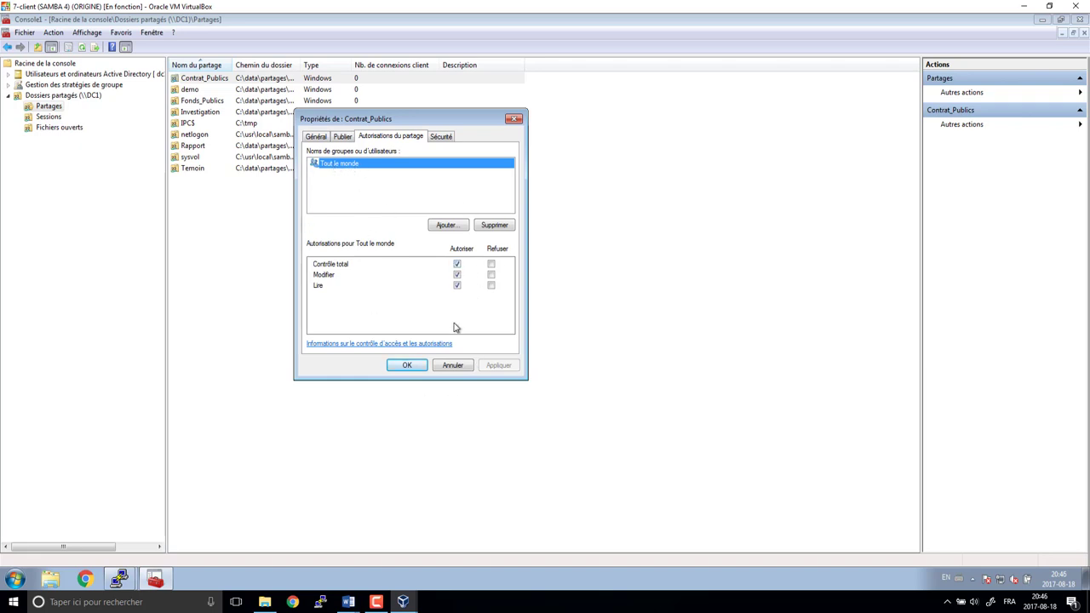
pyautogui.click(441, 138)
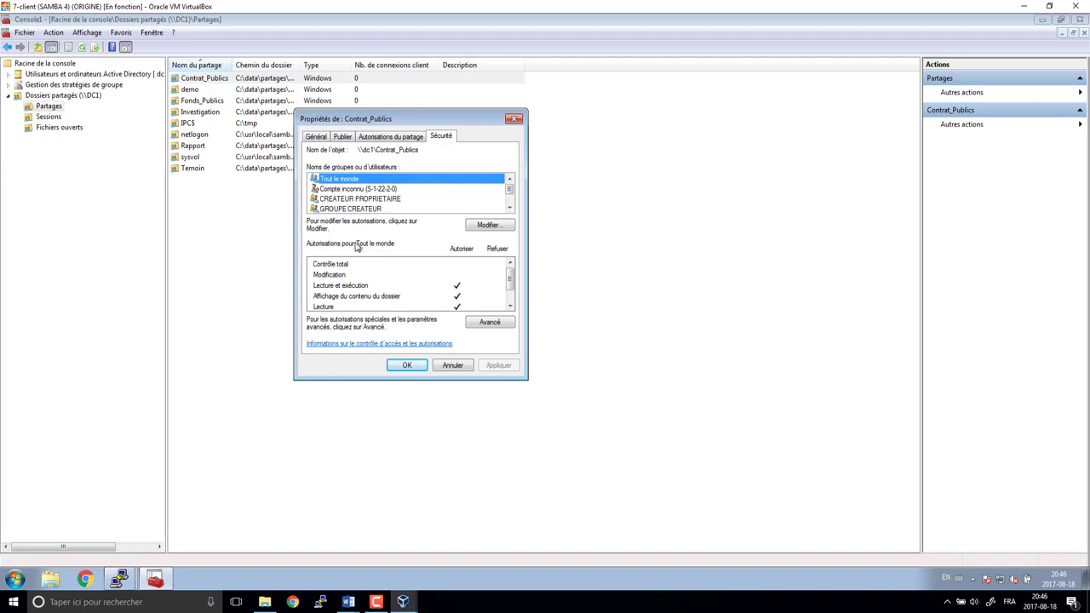
pyautogui.click(405, 137)
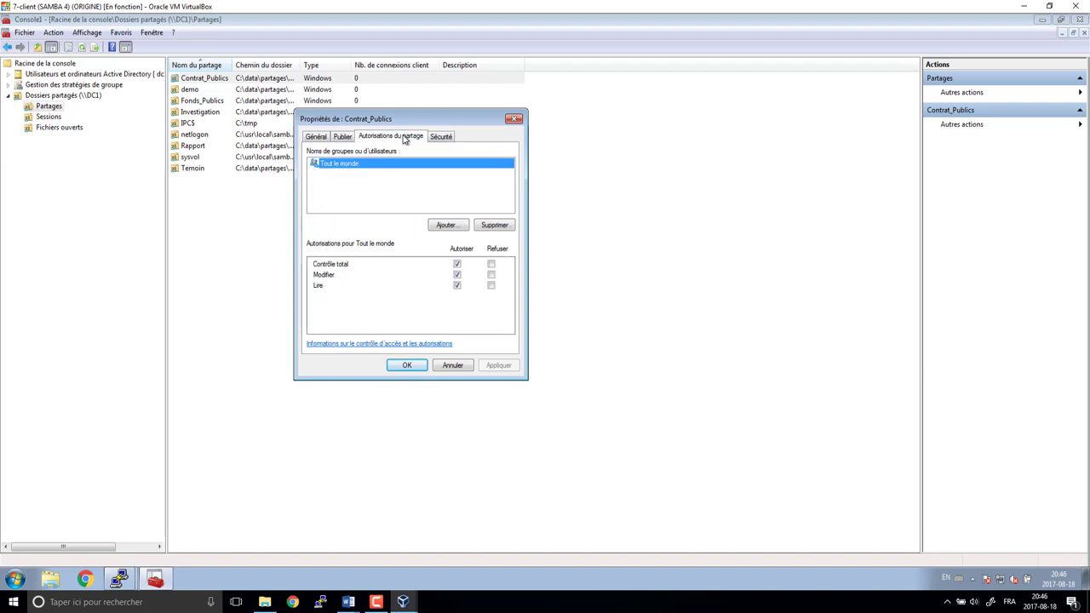
pyautogui.click(458, 264)
# - Add the Administrators group to the share permissions with Full Control allowed
pyautogui.click(447, 225)
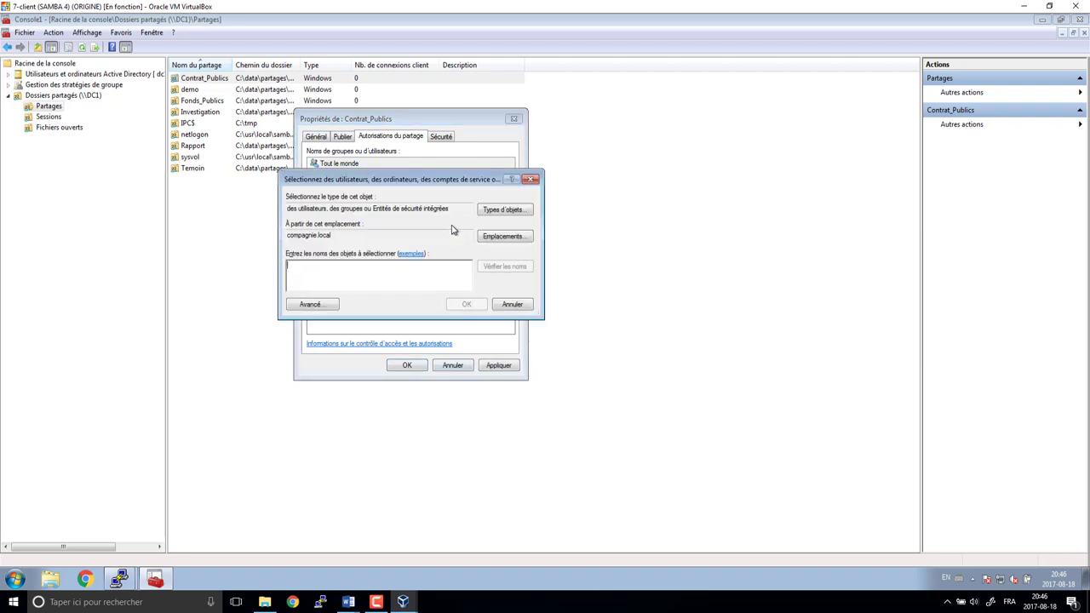
pyautogui.write('administrateurs')
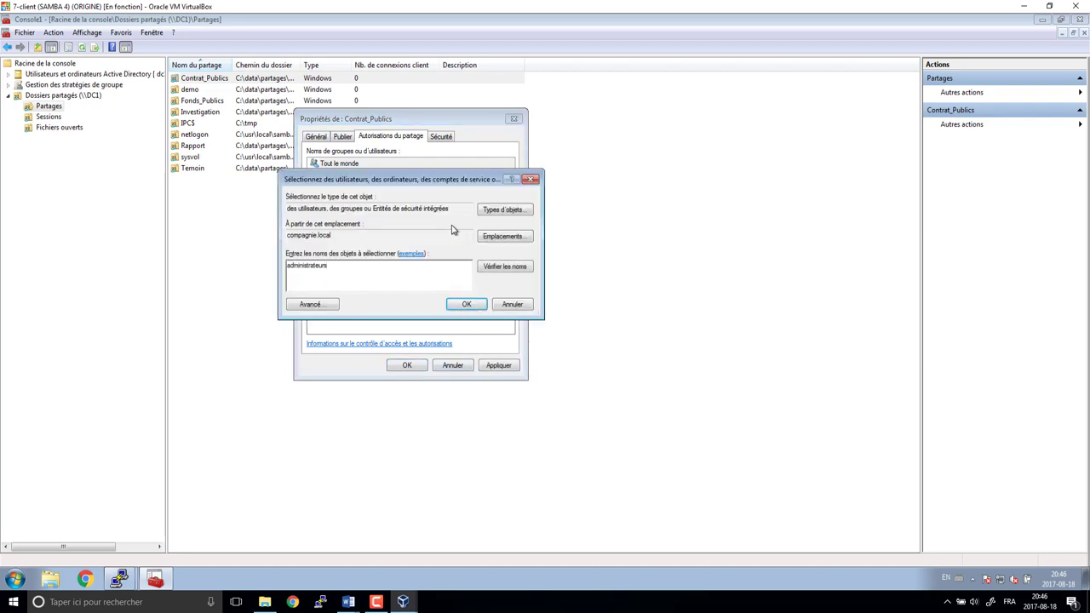
pyautogui.press('Return')
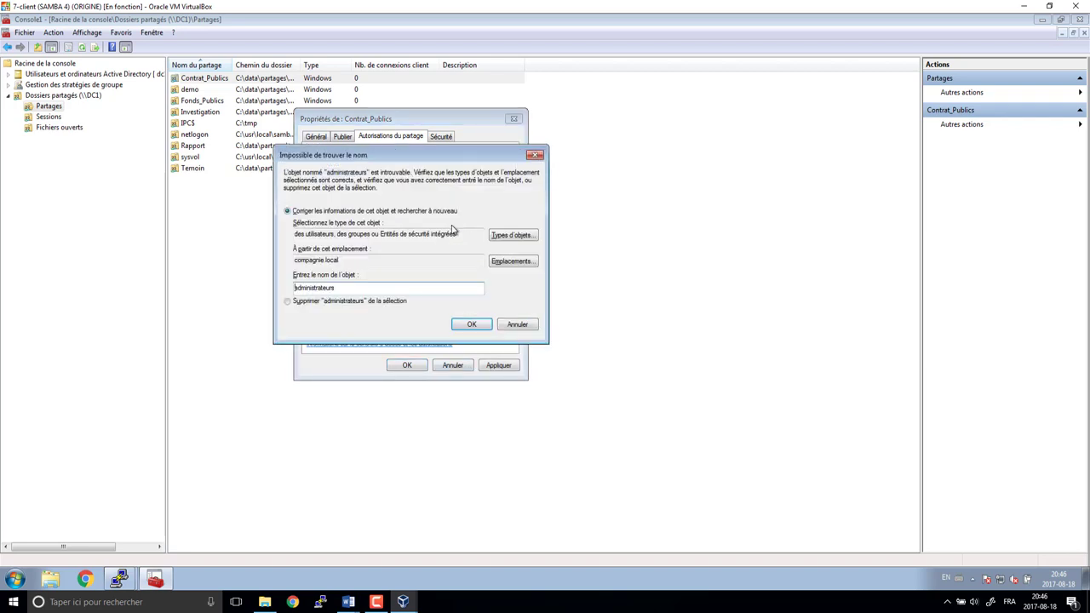
pyautogui.press('Escape')
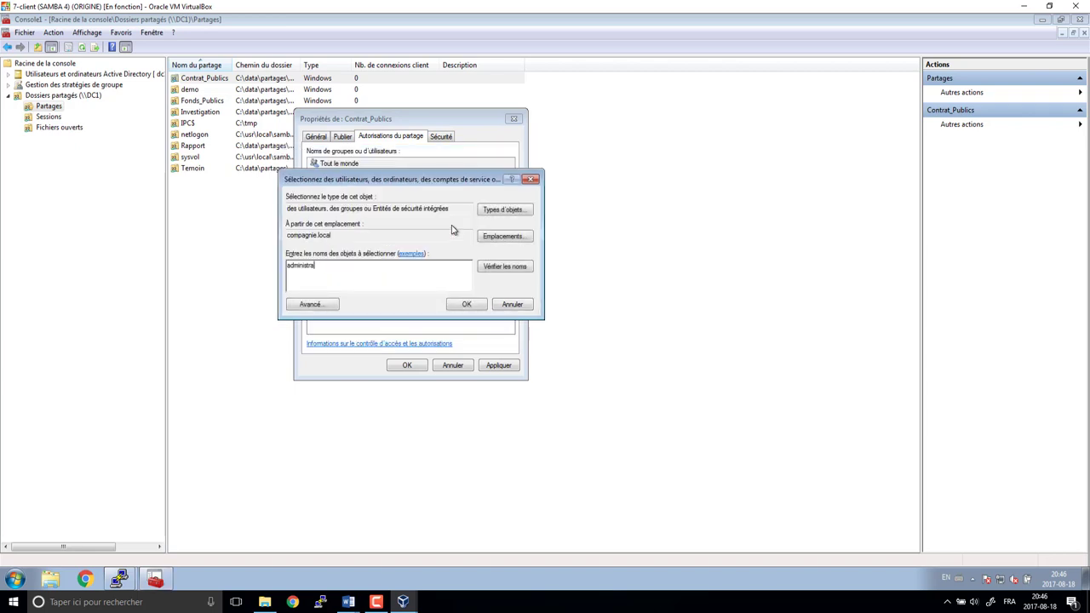
pyautogui.press('Return')
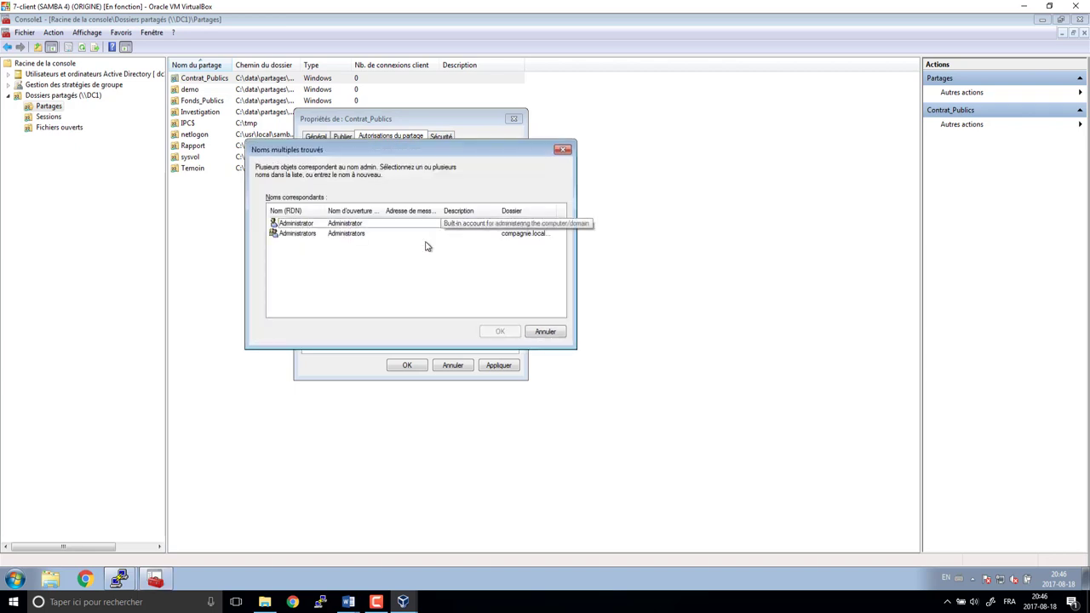
pyautogui.click(326, 233)
pyautogui.click(509, 333)
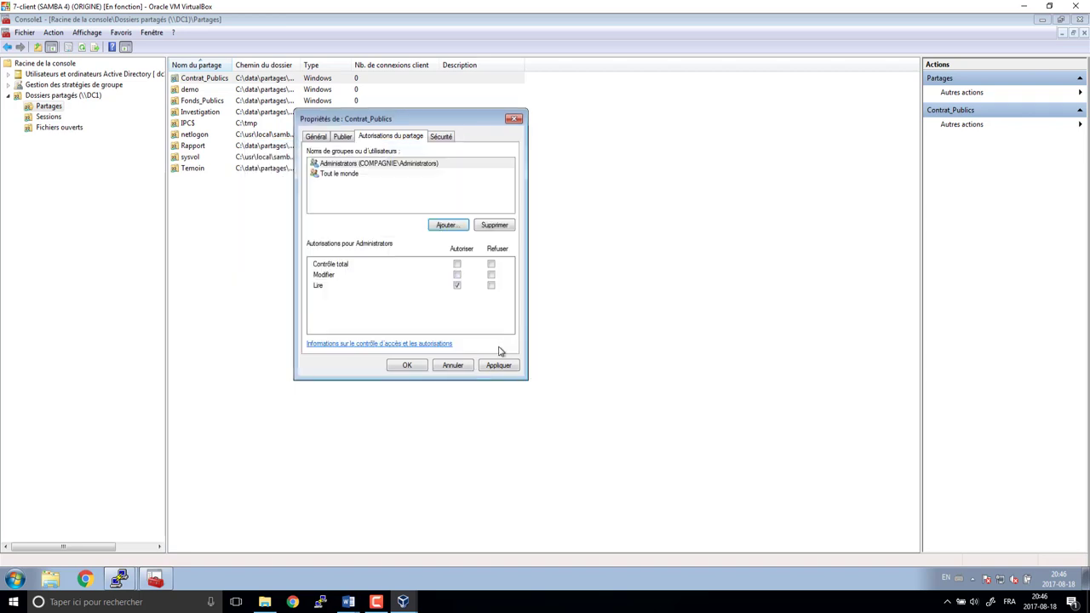
pyautogui.click(458, 265)
pyautogui.click(442, 137)
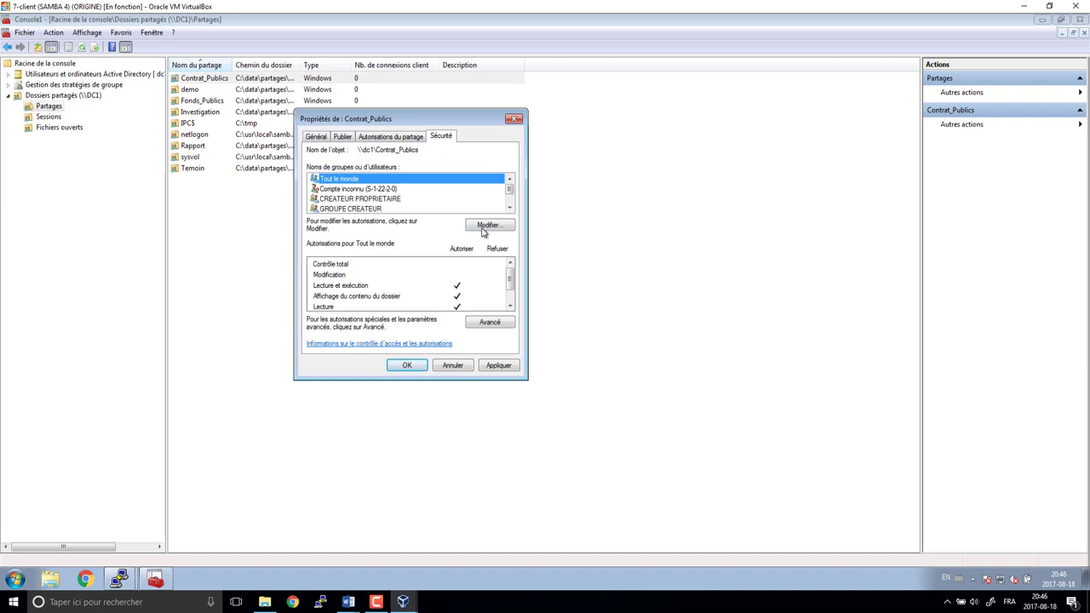
# - Replace Tout le monde on Contrat_Publics with the dl_contrat_public_RO and dl_contrat_public_MOD groups
pyautogui.click(484, 228)
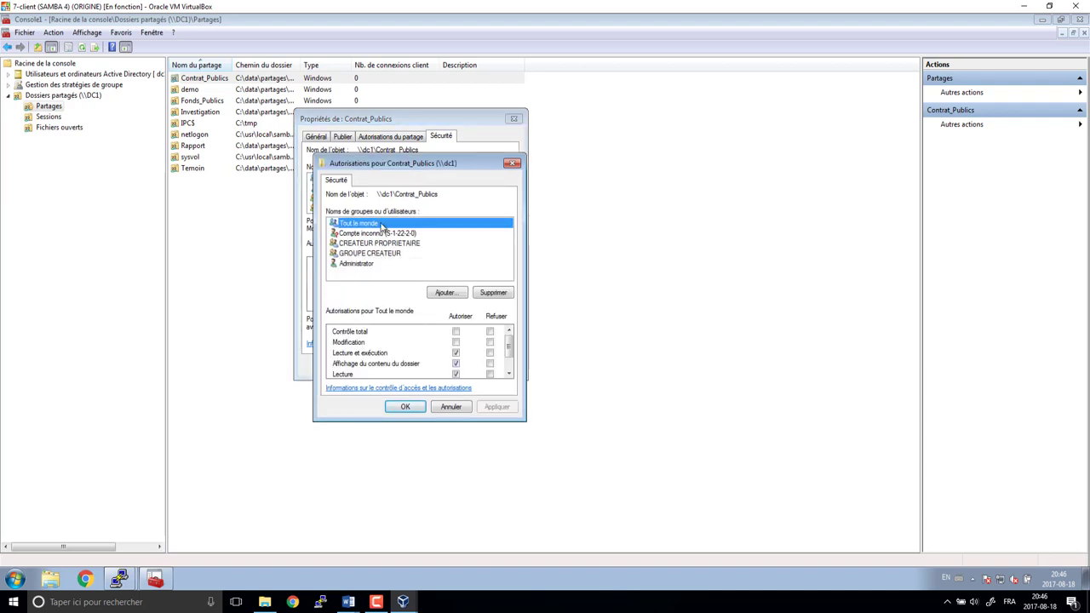
pyautogui.click(492, 293)
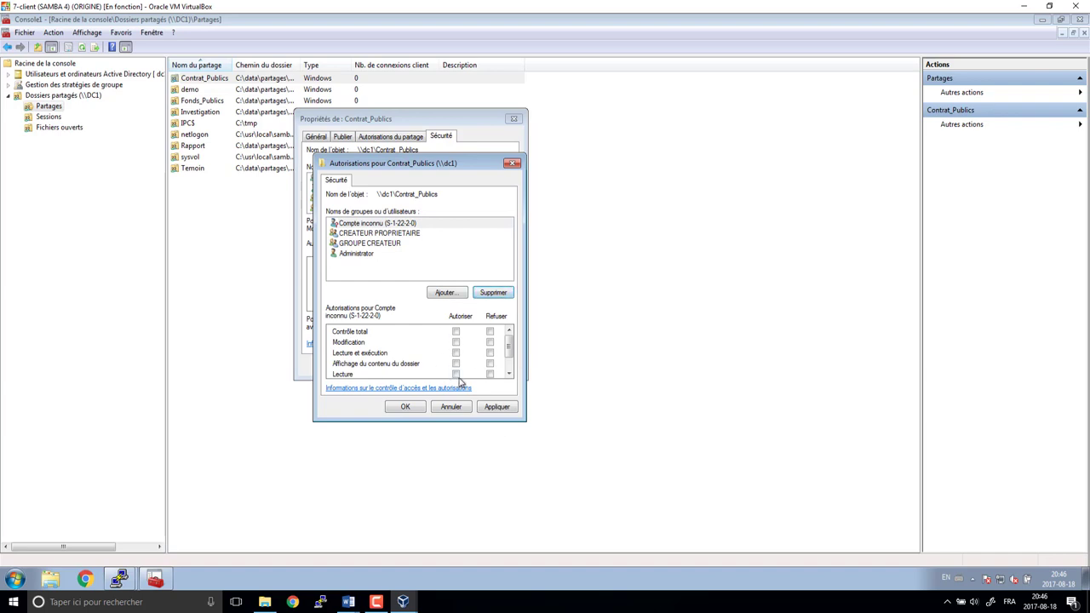
pyautogui.click(445, 292)
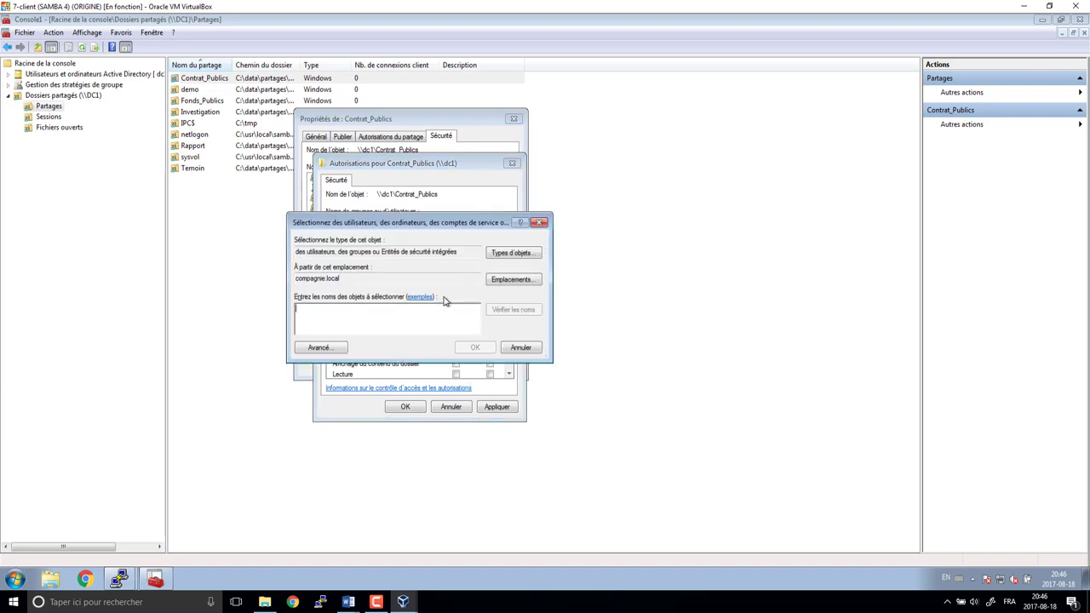
pyautogui.write('dl_')
pyautogui.press('Return')
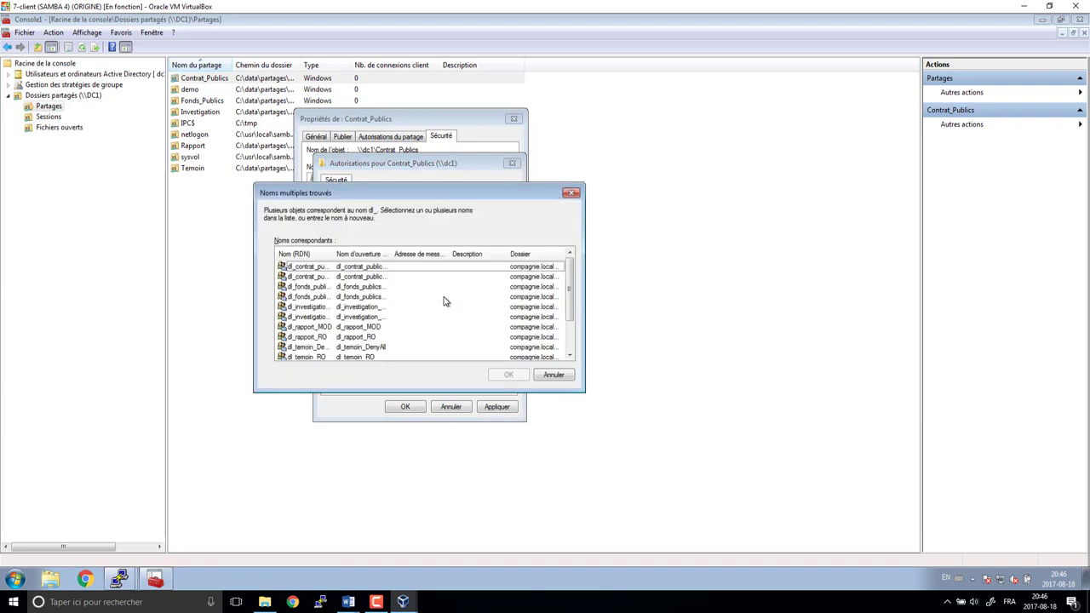
pyautogui.click(571, 197)
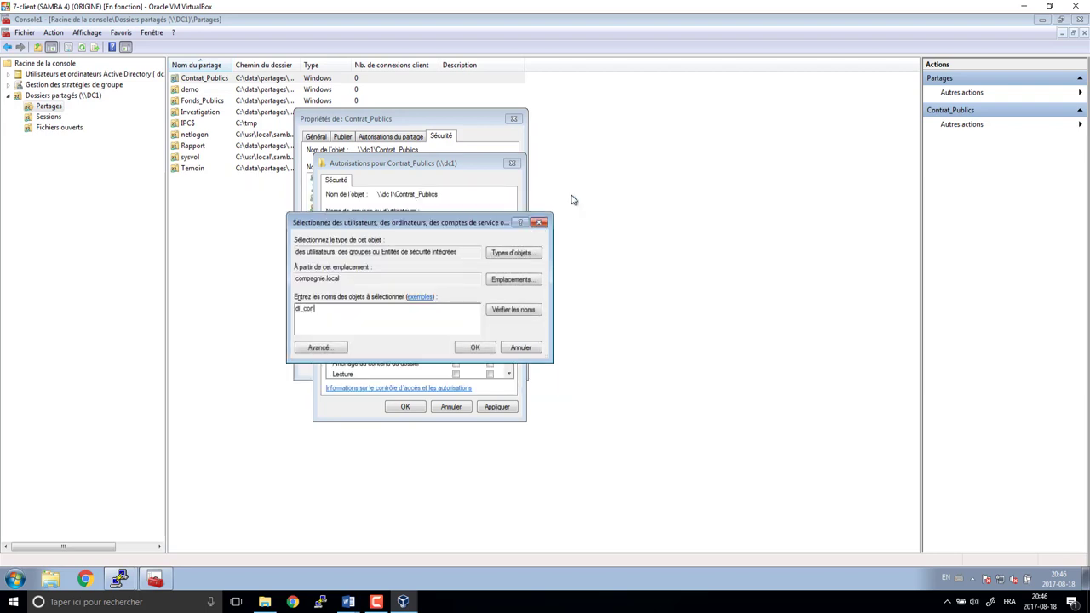
pyautogui.write('cont')
pyautogui.press('Return')
pyautogui.click(302, 266)
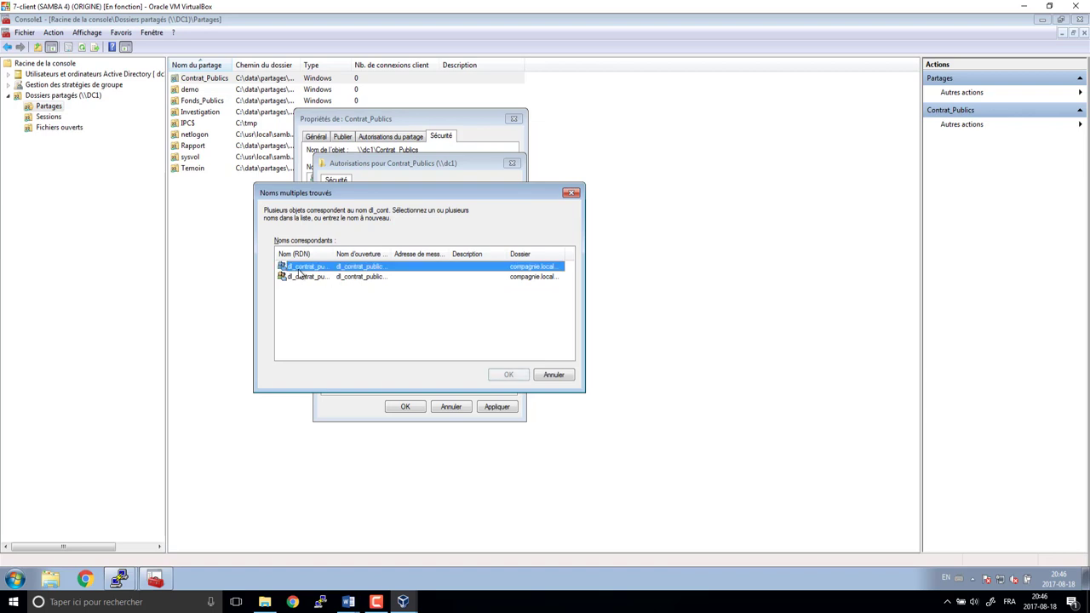
pyautogui.keyDown('shift'); pyautogui.click(302, 277); pyautogui.keyUp('shift')
pyautogui.click(508, 375)
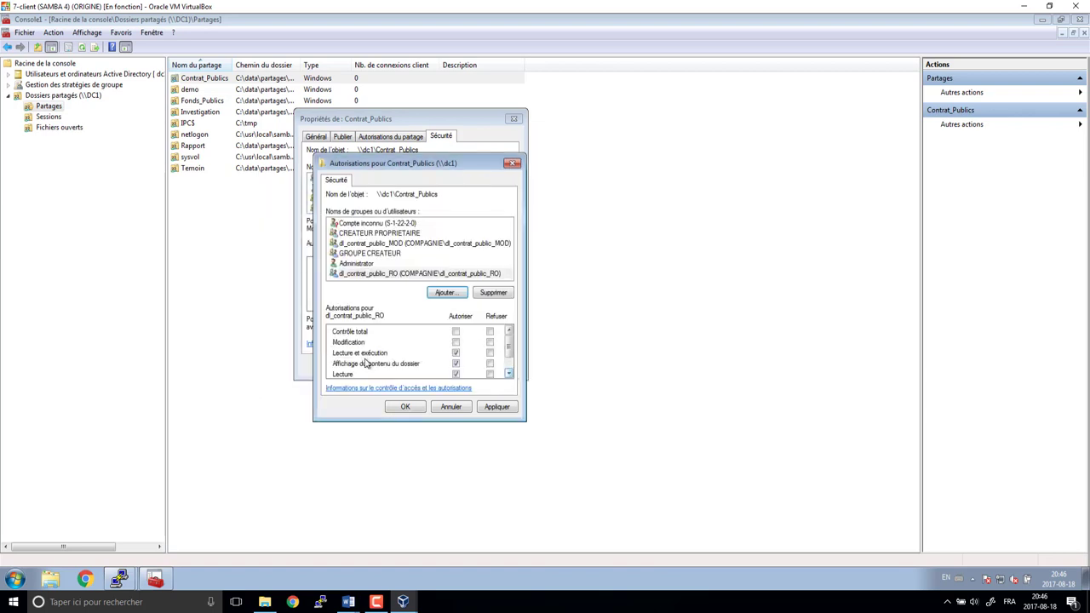
# - Allow Modification for dl_contrat_public_MOD, accept the warning and save the Contrat_Publics properties
pyautogui.click(410, 274)
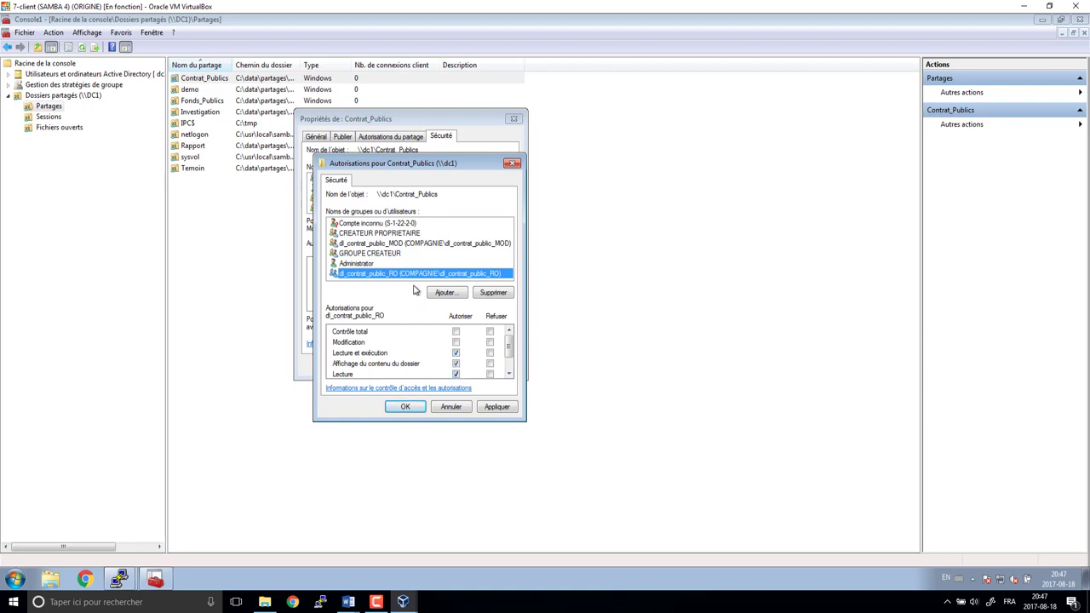
pyautogui.click(416, 245)
pyautogui.click(456, 342)
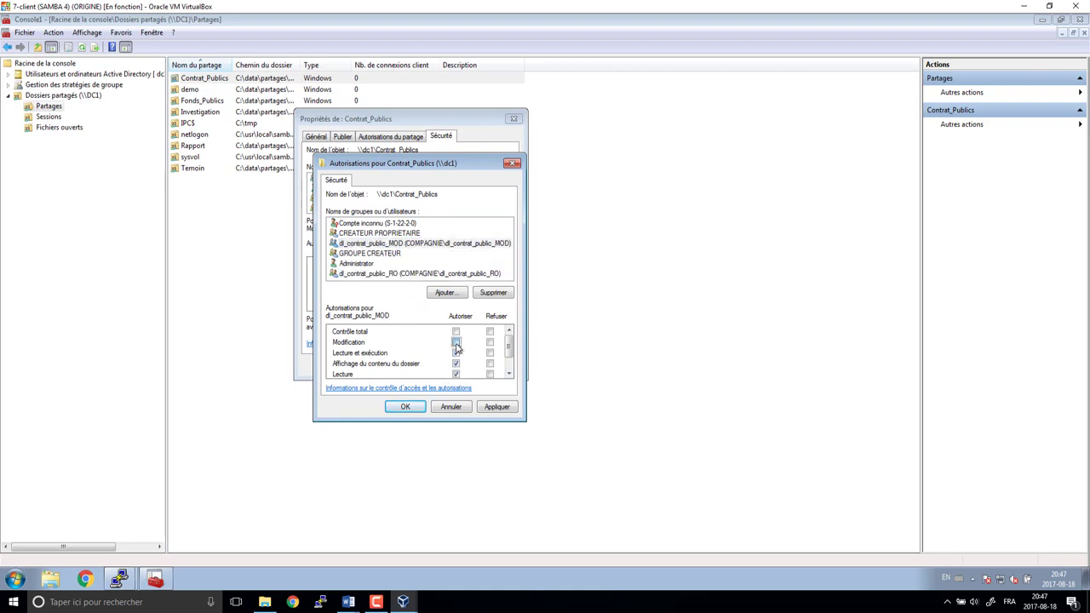
pyautogui.click(406, 407)
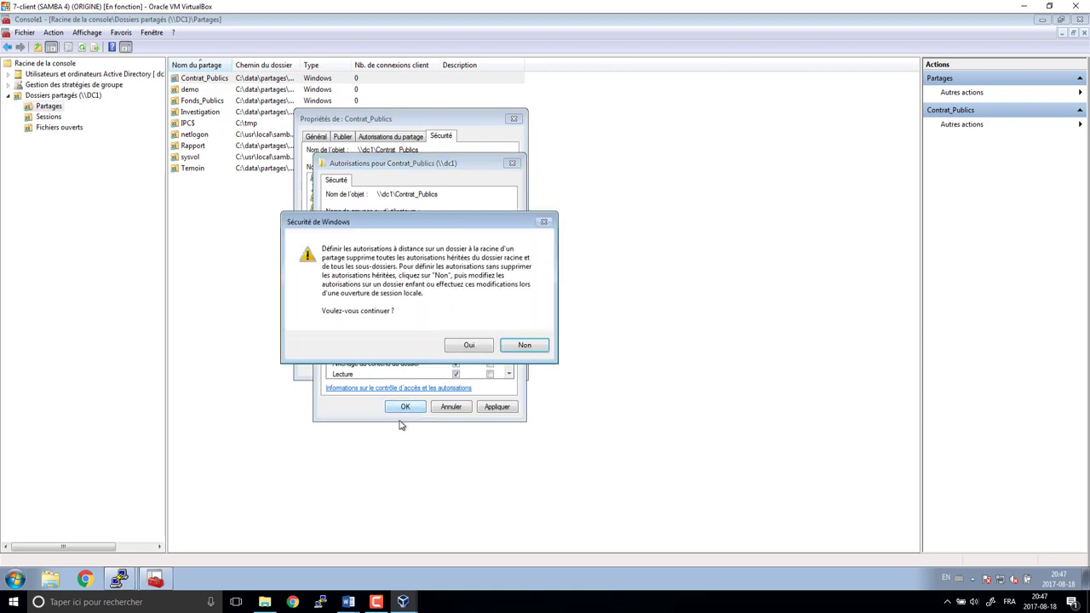
pyautogui.click(468, 347)
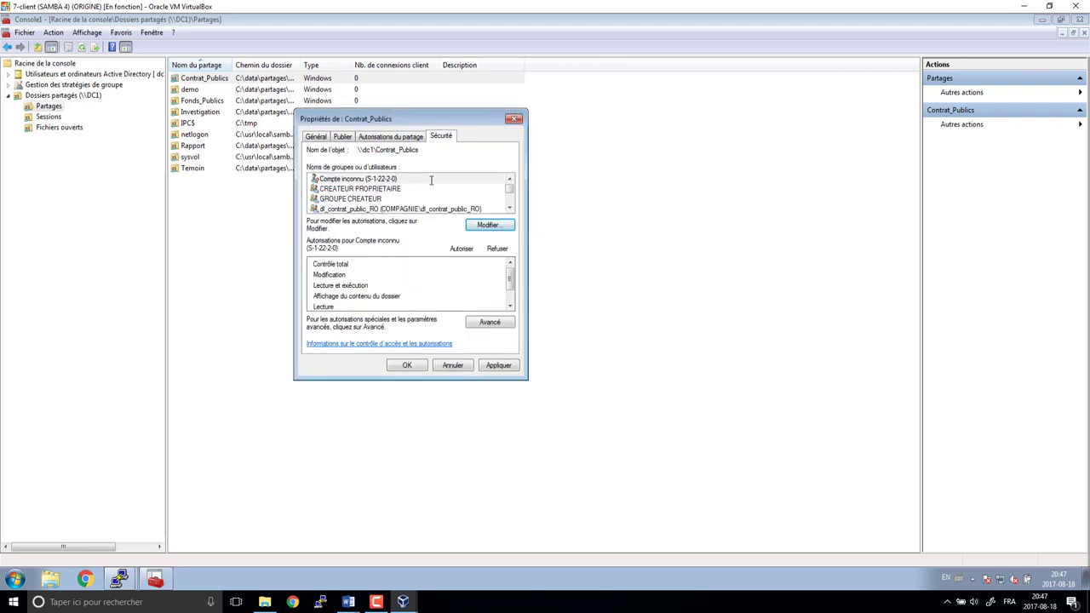
pyautogui.click(407, 365)
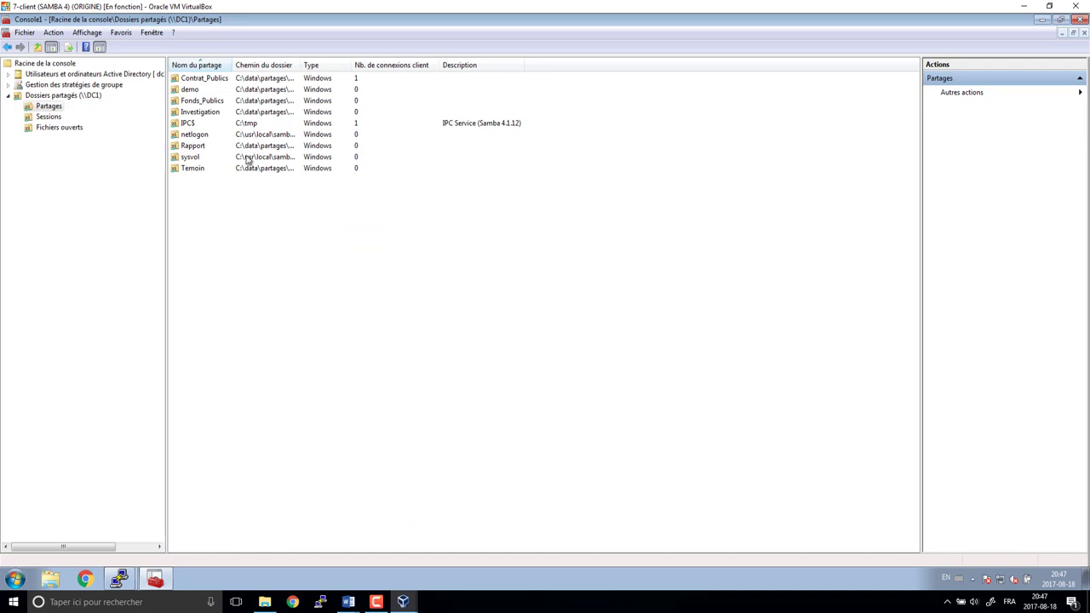
# - Replace Tout le monde on the Fonds_Publics share with both dl_fonds_publics groups
pyautogui.click(206, 103)
pyautogui.rightClick(205, 103)
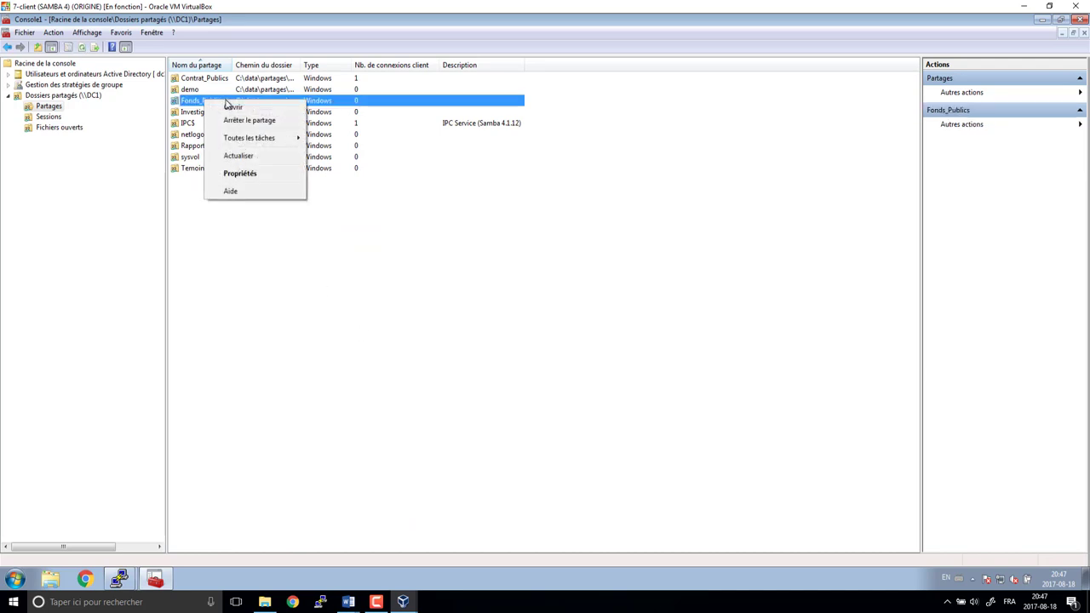
pyautogui.click(236, 174)
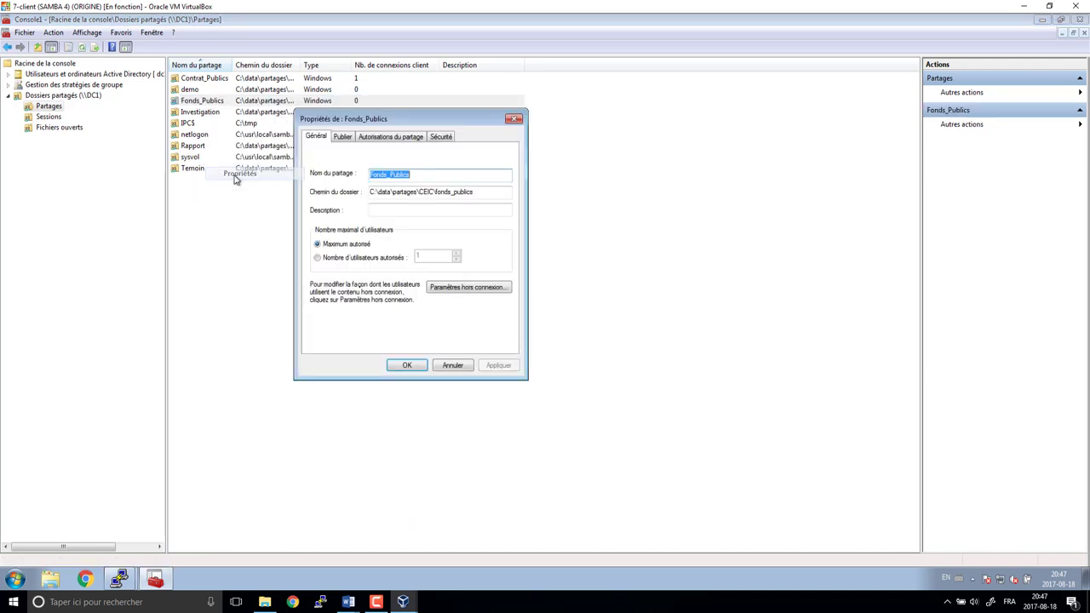
pyautogui.click(441, 137)
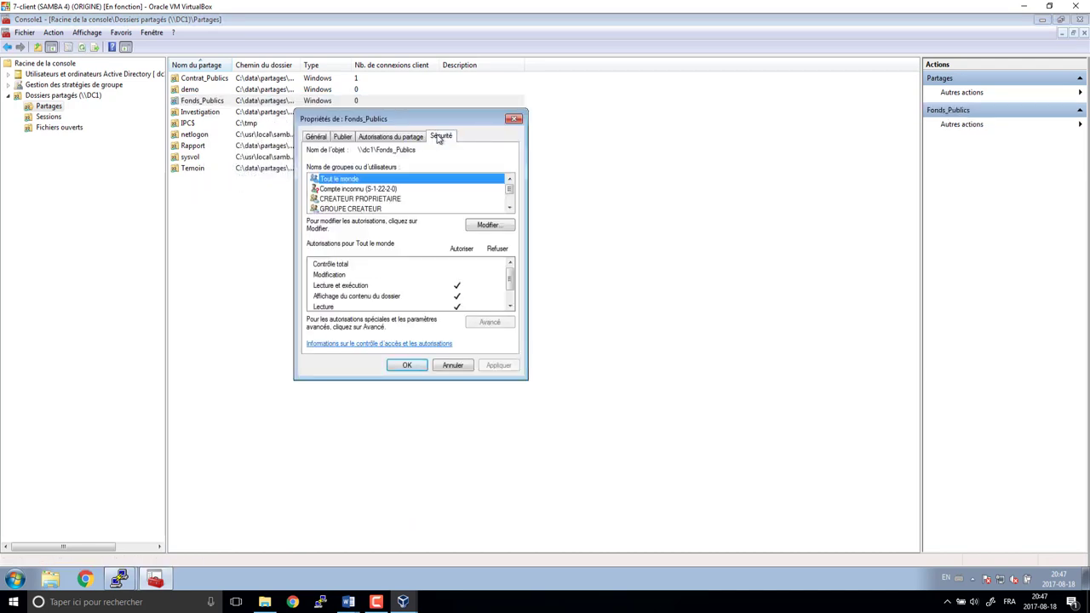
pyautogui.click(494, 225)
pyautogui.click(500, 294)
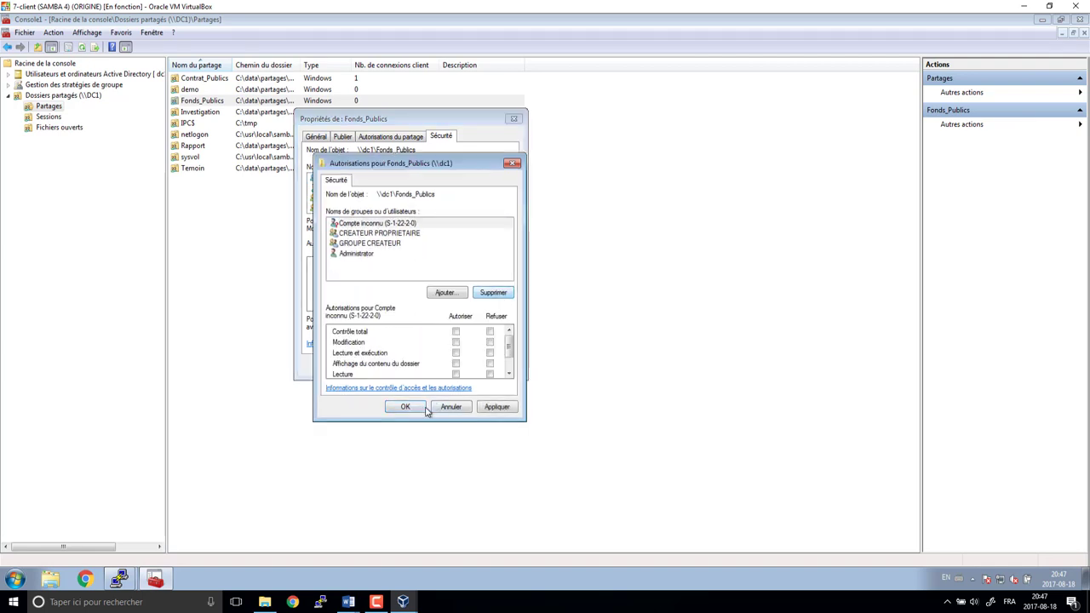
pyautogui.click(446, 294)
pyautogui.write('dl_f')
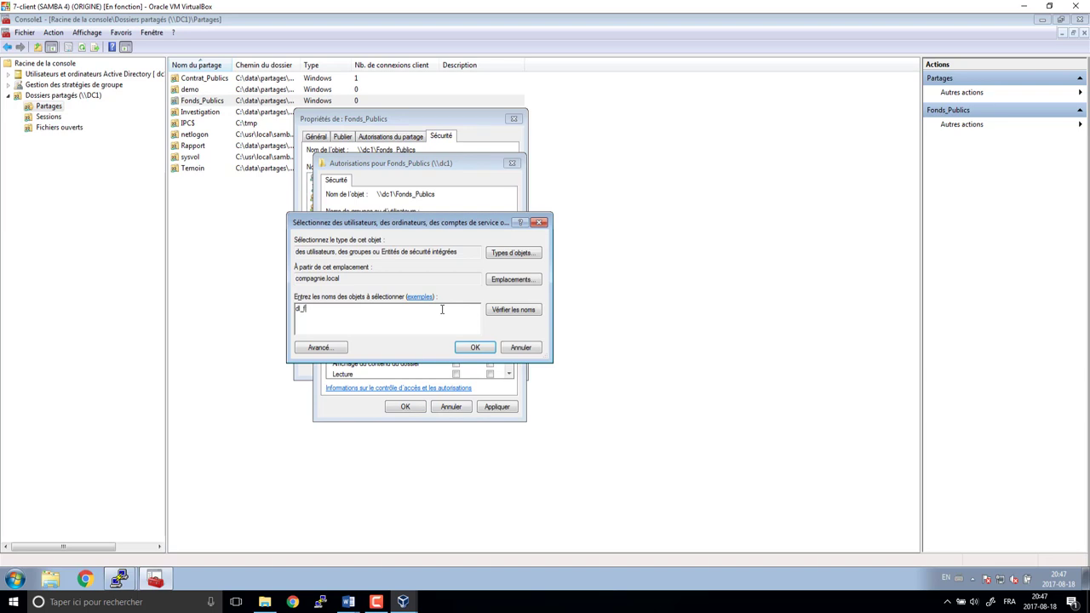
pyautogui.press('Return')
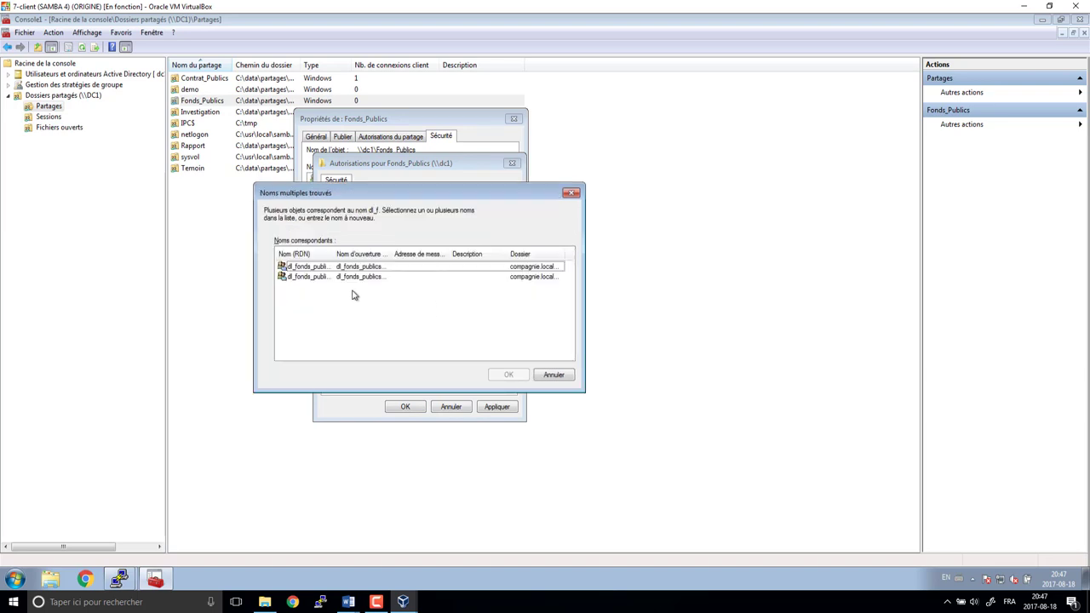
pyautogui.click(309, 267)
pyautogui.keyDown('shift'); pyautogui.click(304, 278); pyautogui.keyUp('shift')
pyautogui.click(506, 375)
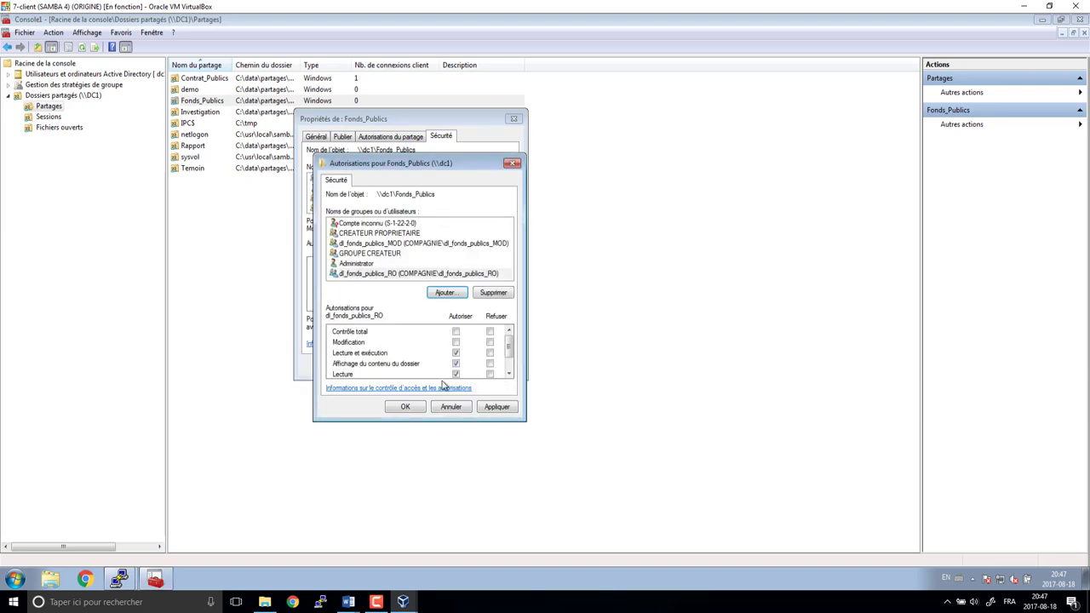
# - Allow Modification for dl_fonds_publics_MOD and save the Fonds_Publics properties
pyautogui.click(380, 274)
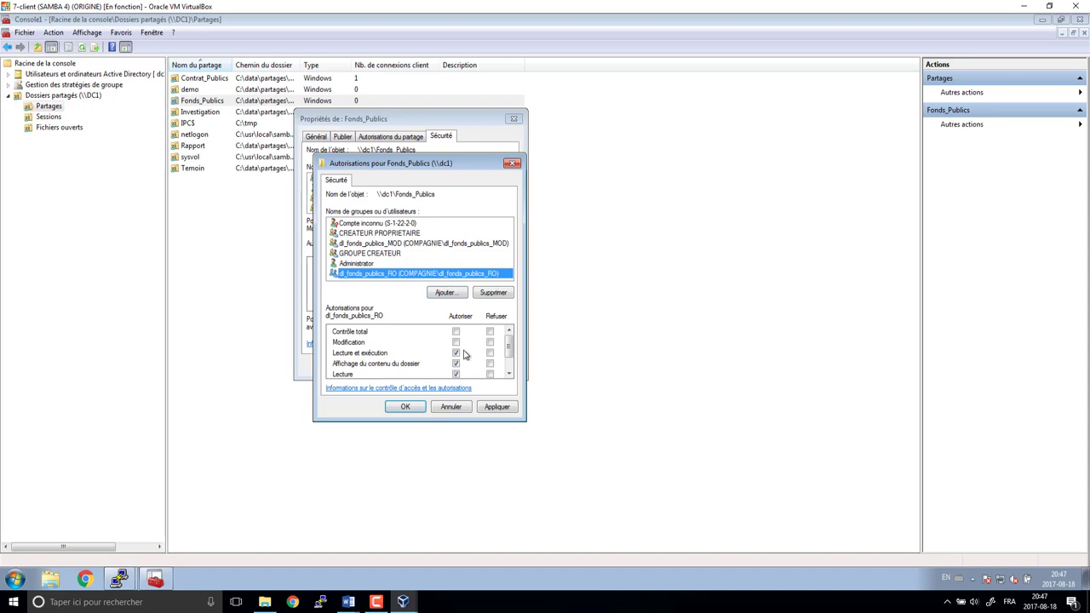
pyautogui.click(455, 244)
pyautogui.click(456, 341)
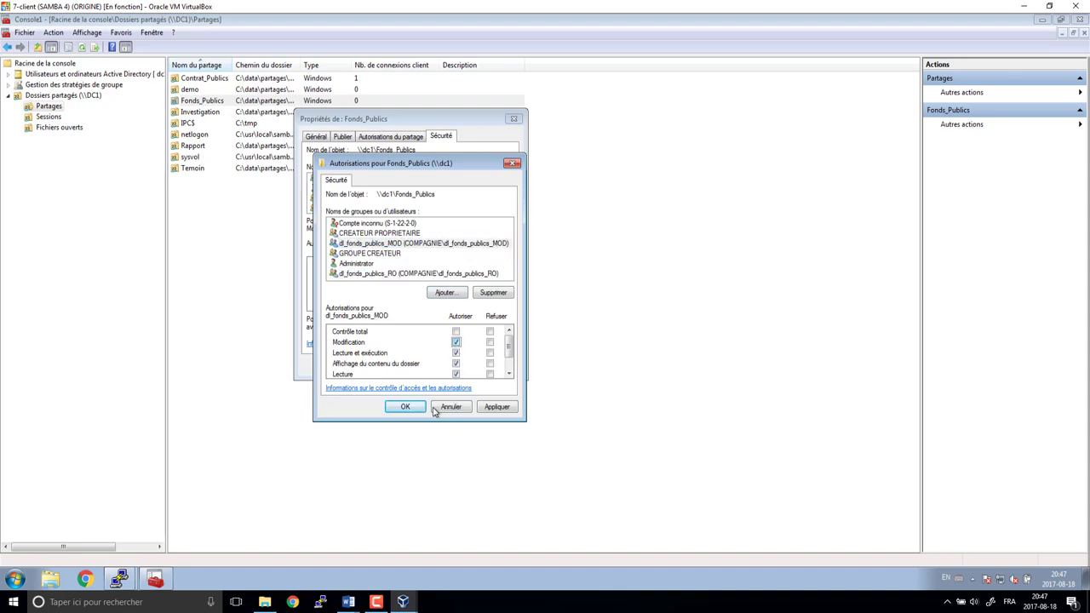
pyautogui.click(405, 407)
pyautogui.click(468, 346)
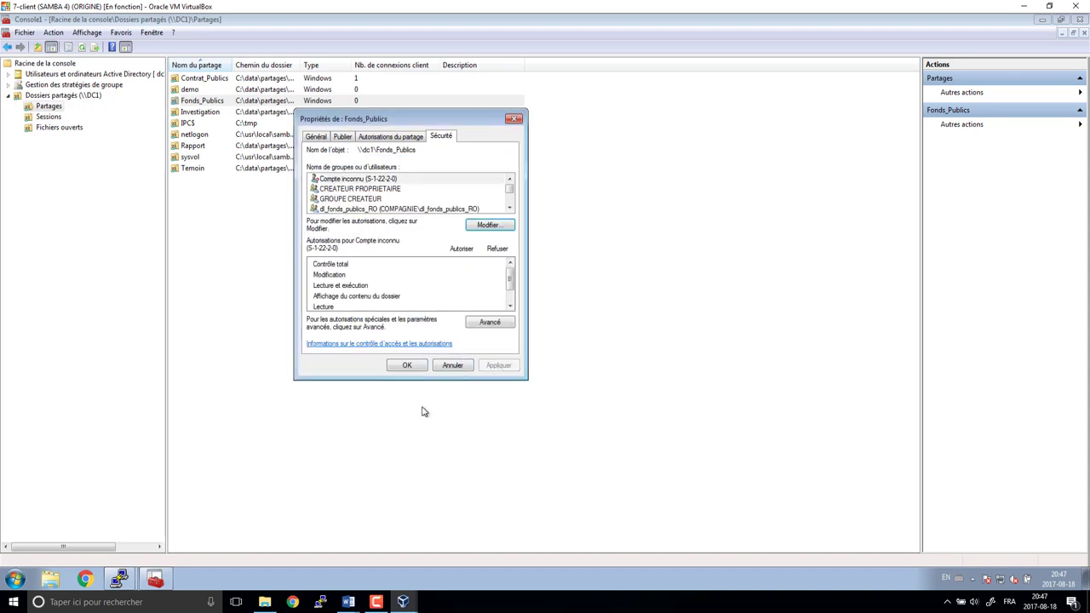
pyautogui.click(412, 370)
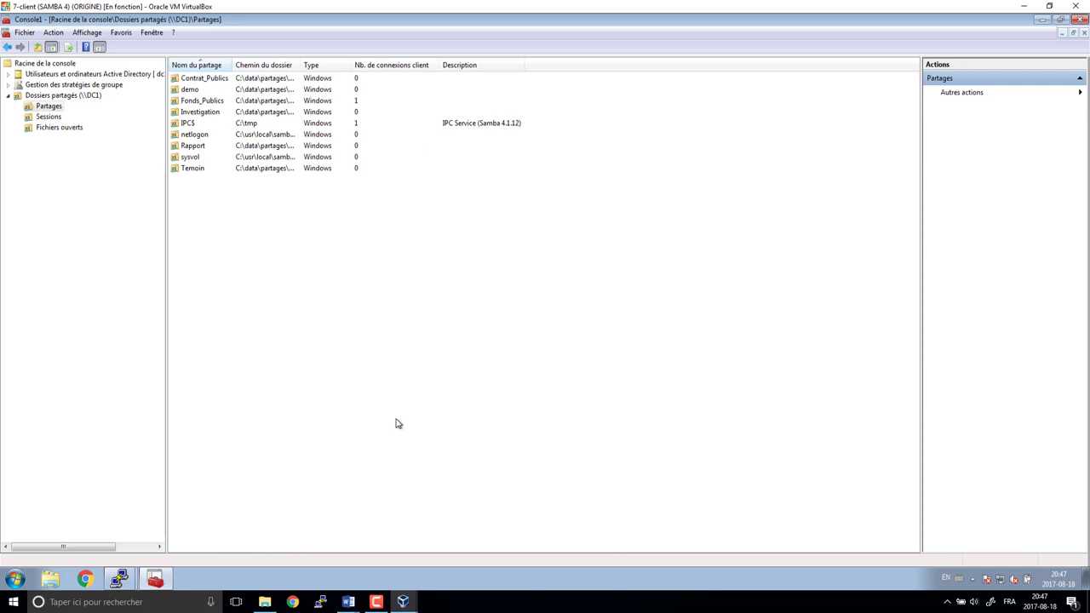
# - Replace Tout le monde on the Rapport share with dl_rapport_MOD and dl_rapport_RO
pyautogui.click(201, 115)
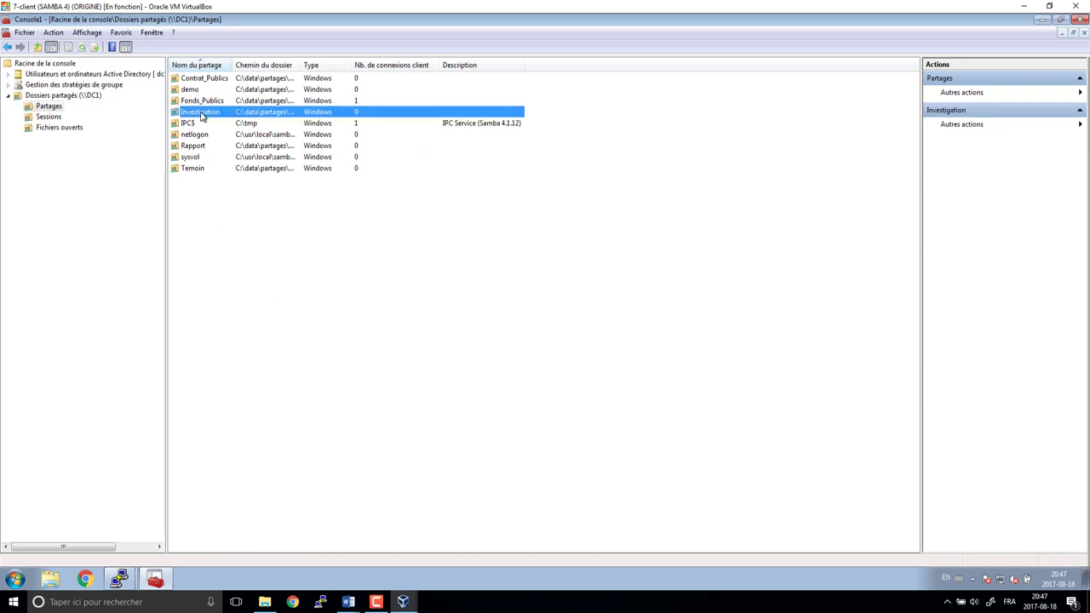
pyautogui.rightClick(190, 146)
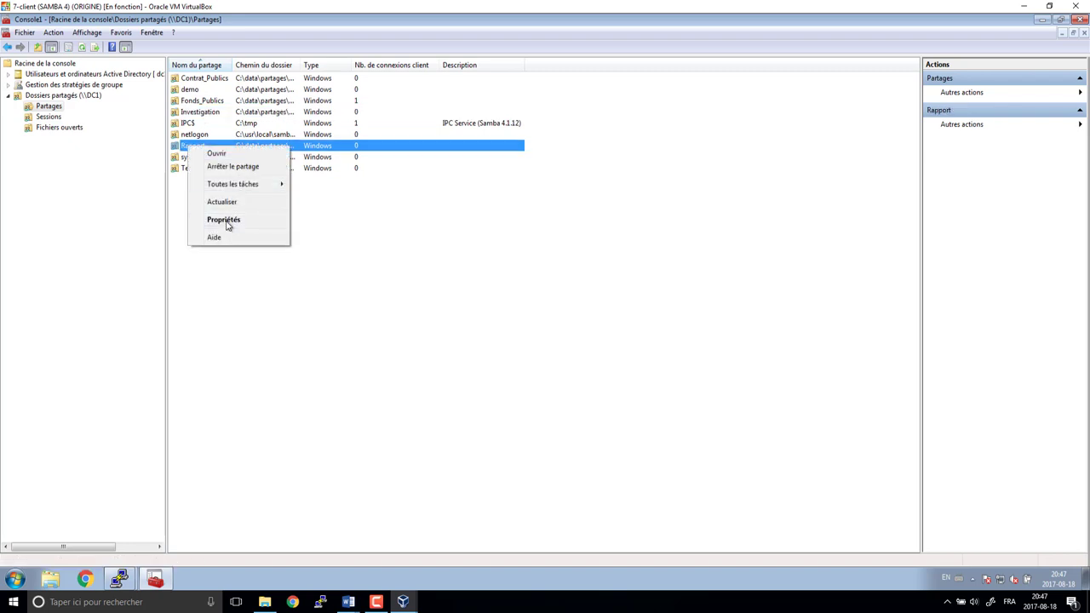
pyautogui.click(223, 216)
pyautogui.click(439, 137)
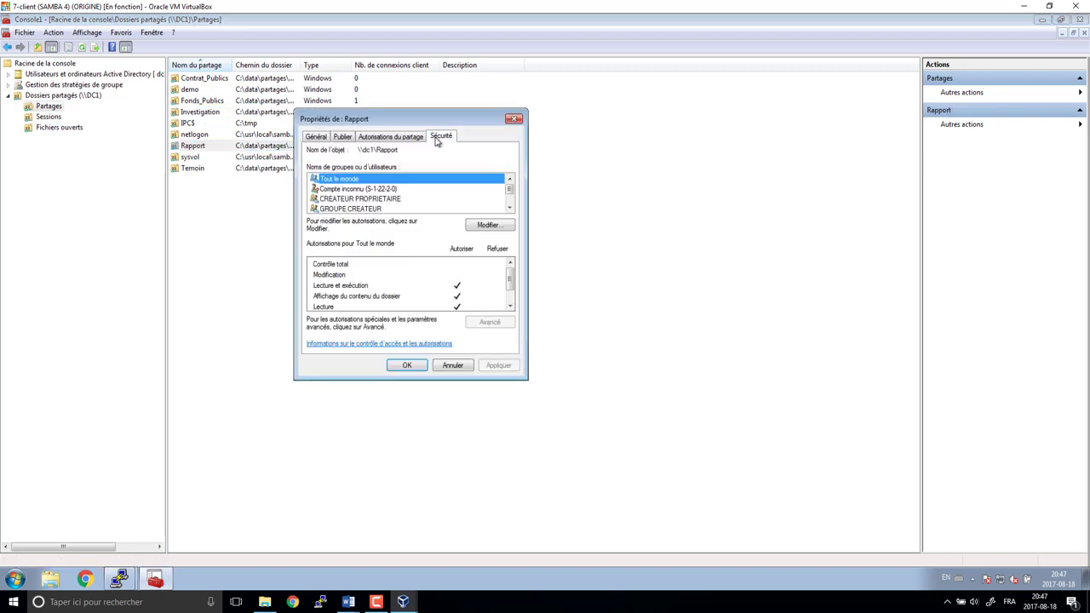
pyautogui.click(479, 227)
pyautogui.click(498, 298)
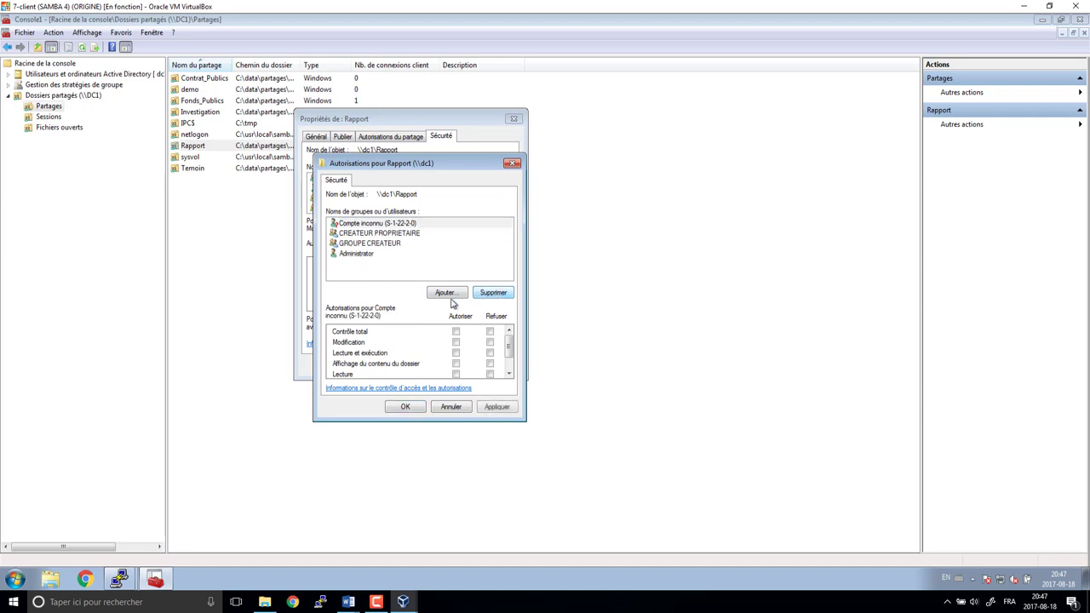
pyautogui.click(451, 300)
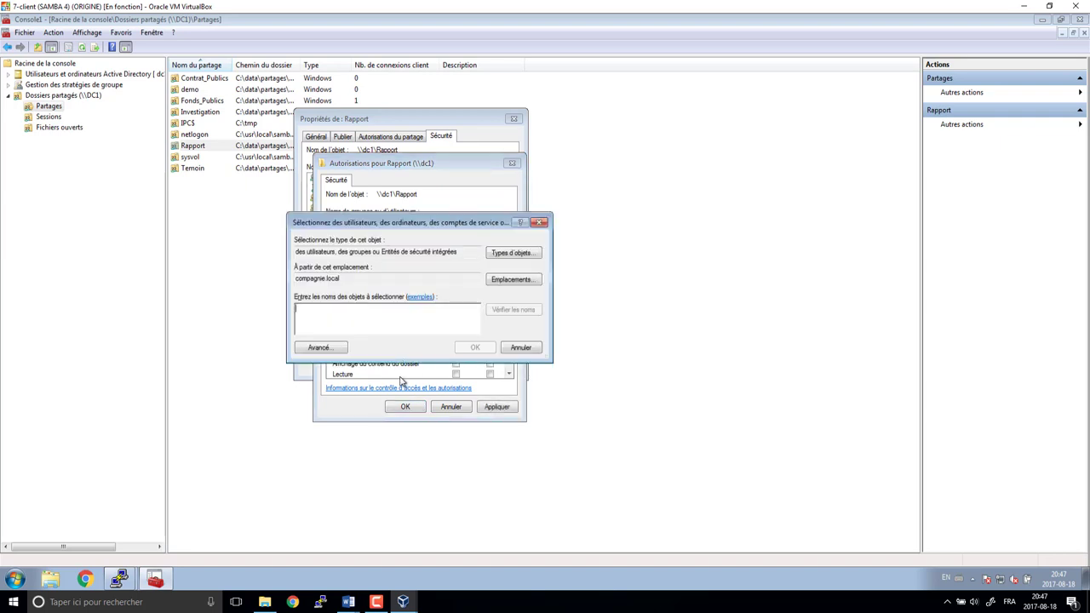
pyautogui.write('dl_ra')
pyautogui.press('Return')
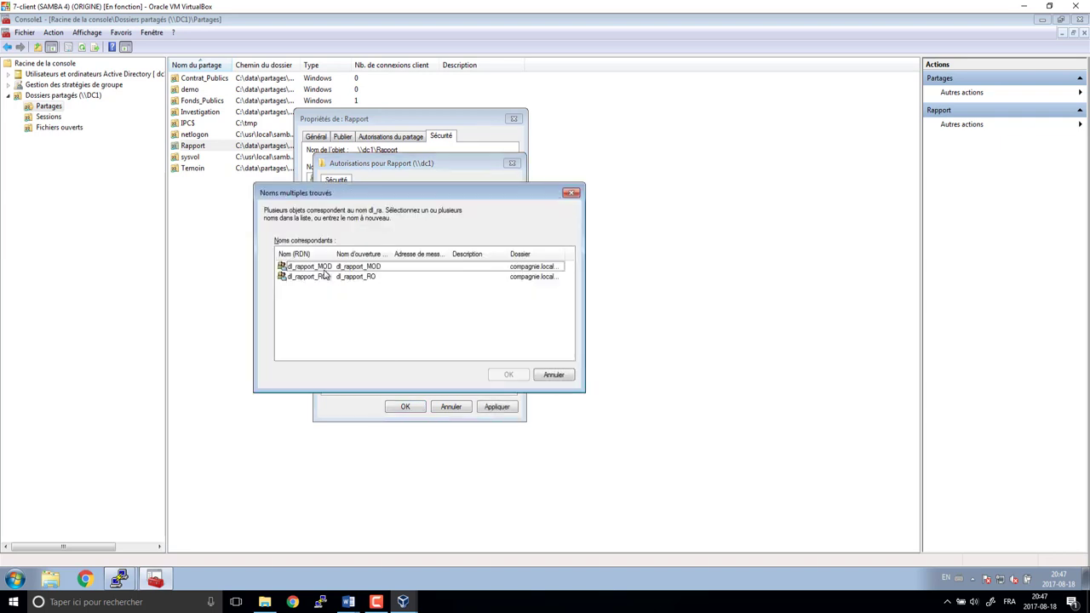
pyautogui.click(320, 266)
pyautogui.keyDown('ctrl'); pyautogui.click(320, 277); pyautogui.keyUp('ctrl')
pyautogui.click(506, 374)
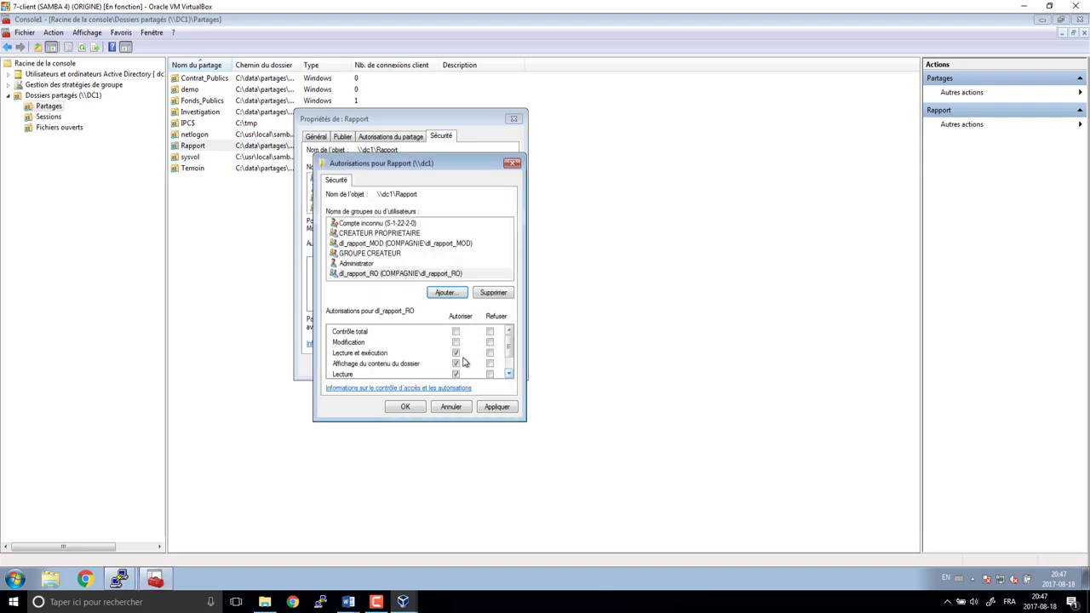
# - Allow Modification for dl_rapport_MOD and save the Rapport properties
pyautogui.click(398, 245)
pyautogui.click(455, 342)
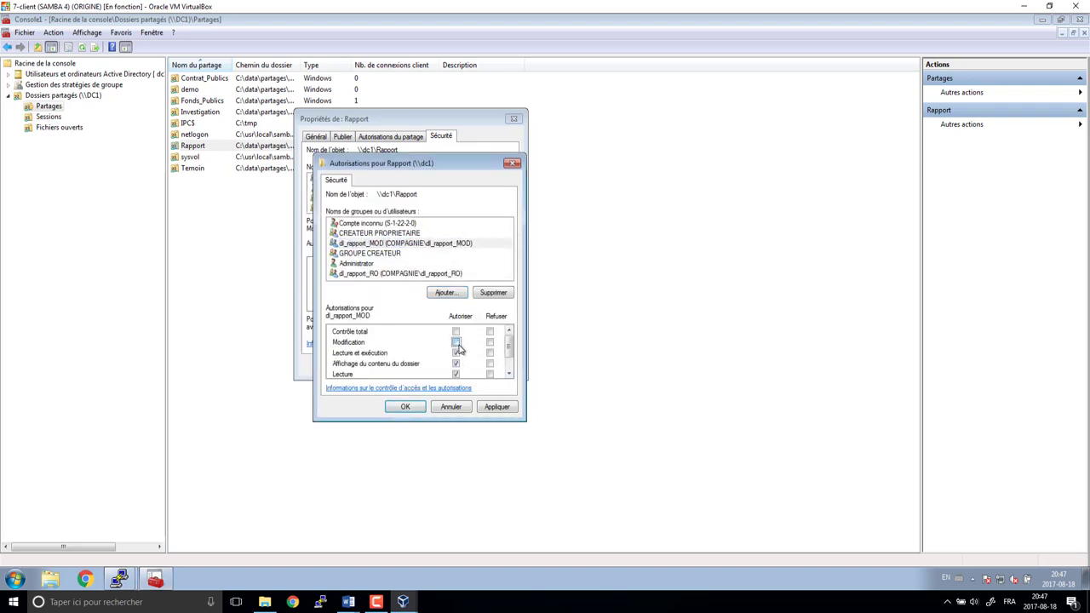
pyautogui.click(415, 407)
pyautogui.click(462, 351)
pyautogui.click(419, 371)
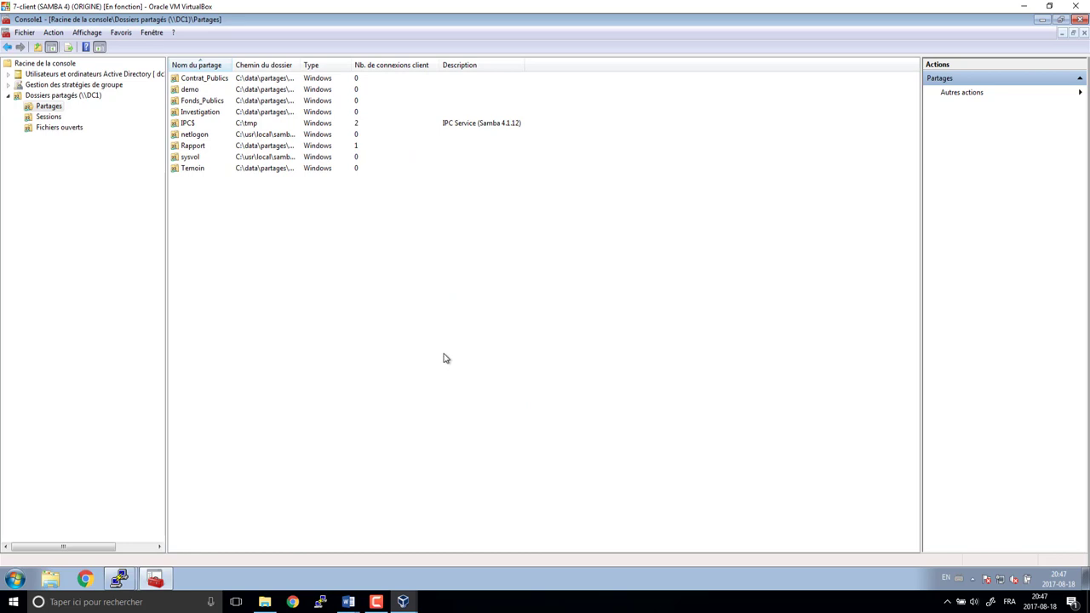
pyautogui.click(206, 116)
# - Replace Tout le monde on the Investigation share with dl_investigation_MOD and dl_investigation_RO
pyautogui.rightClick(205, 117)
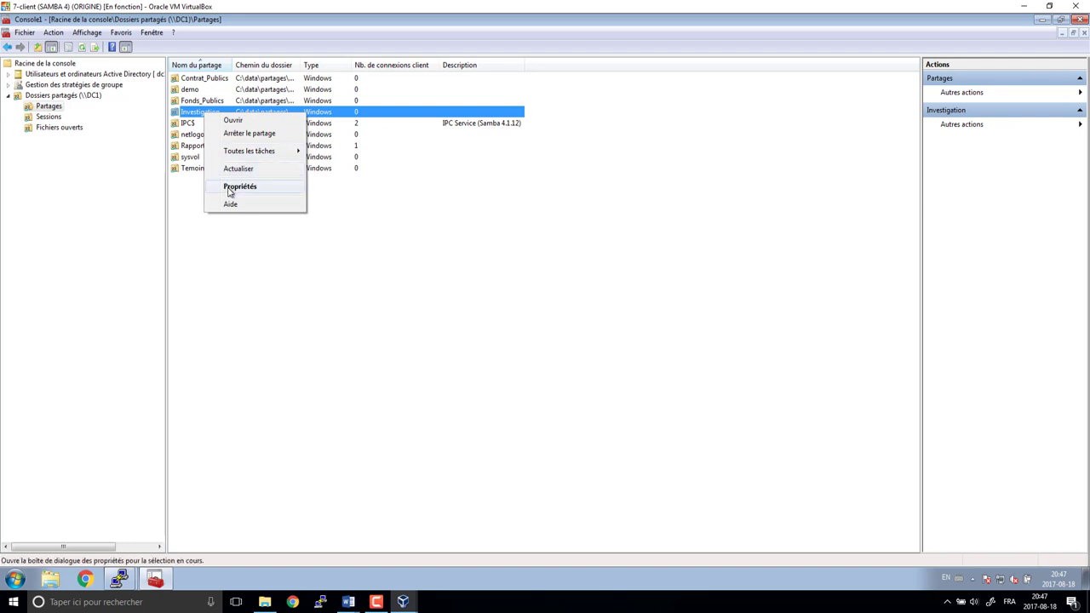
pyautogui.click(236, 183)
pyautogui.click(442, 138)
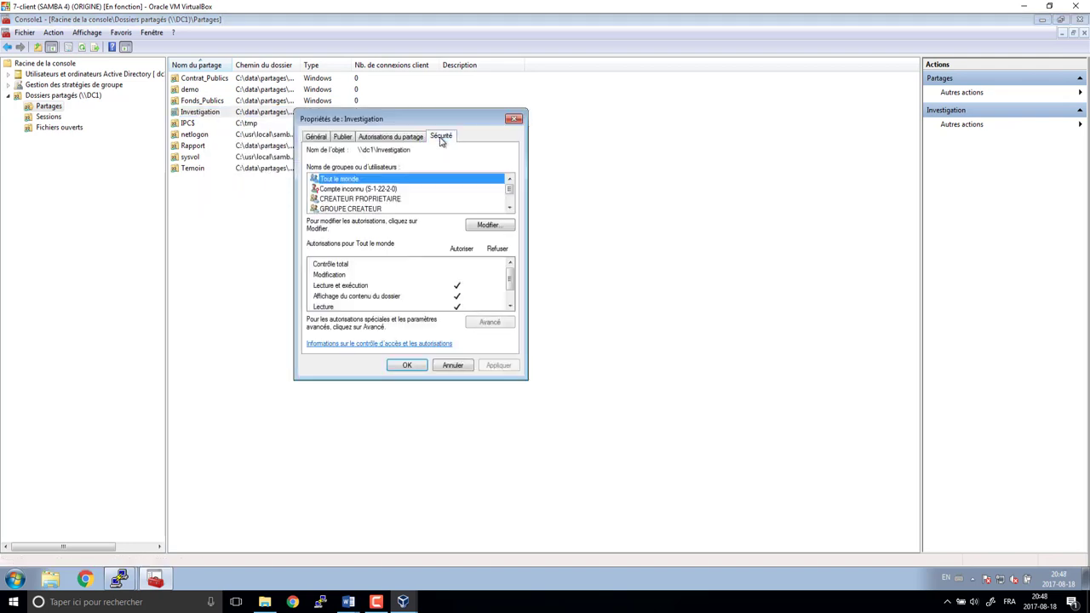
pyautogui.click(478, 228)
pyautogui.click(494, 292)
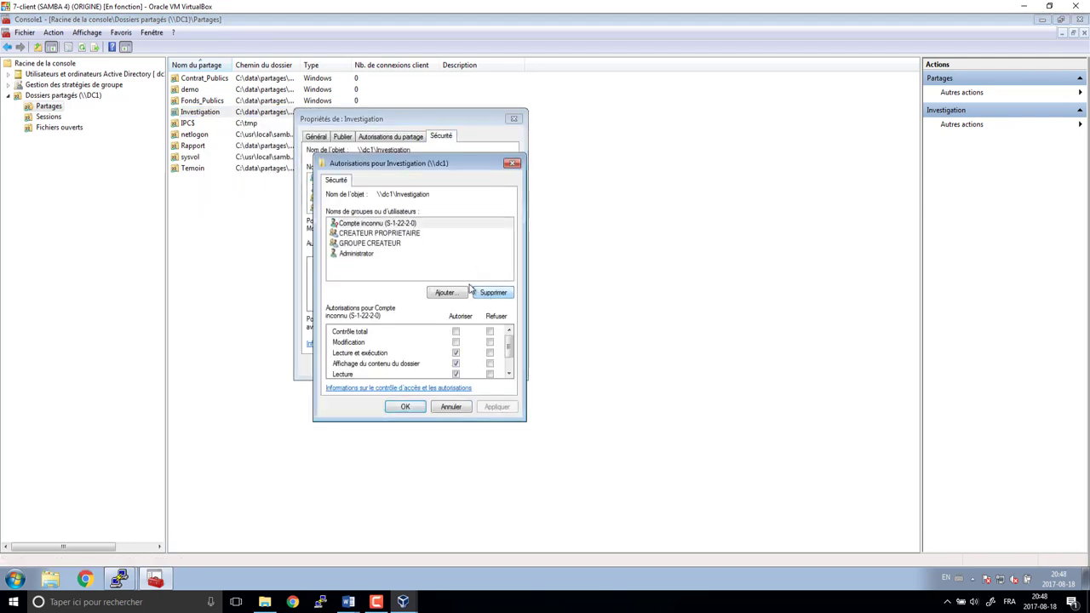
pyautogui.click(446, 293)
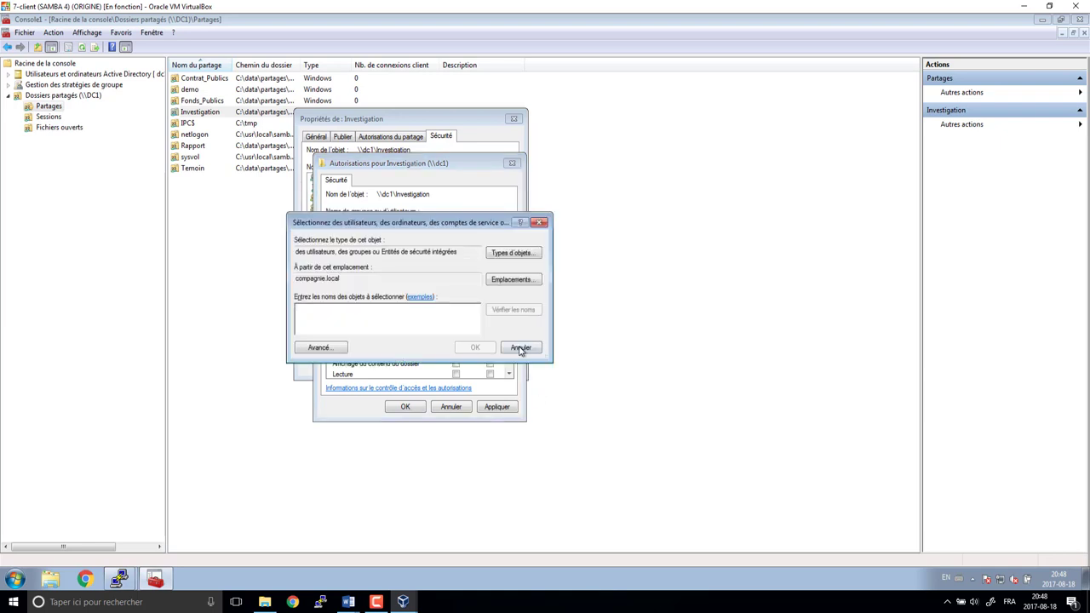
pyautogui.write('dl_in')
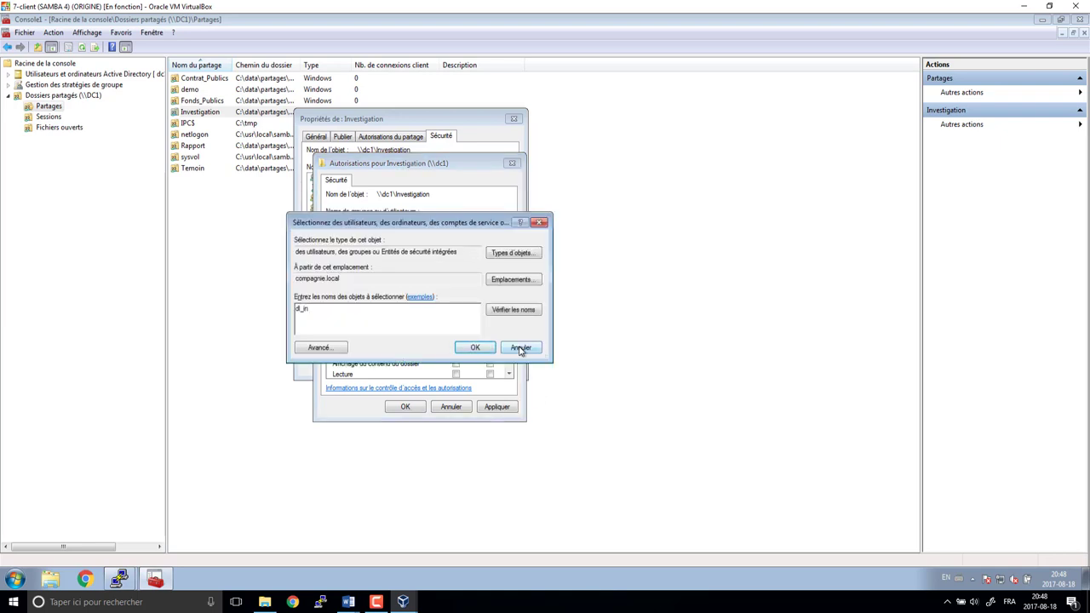
pyautogui.press('Return')
pyautogui.click(328, 267)
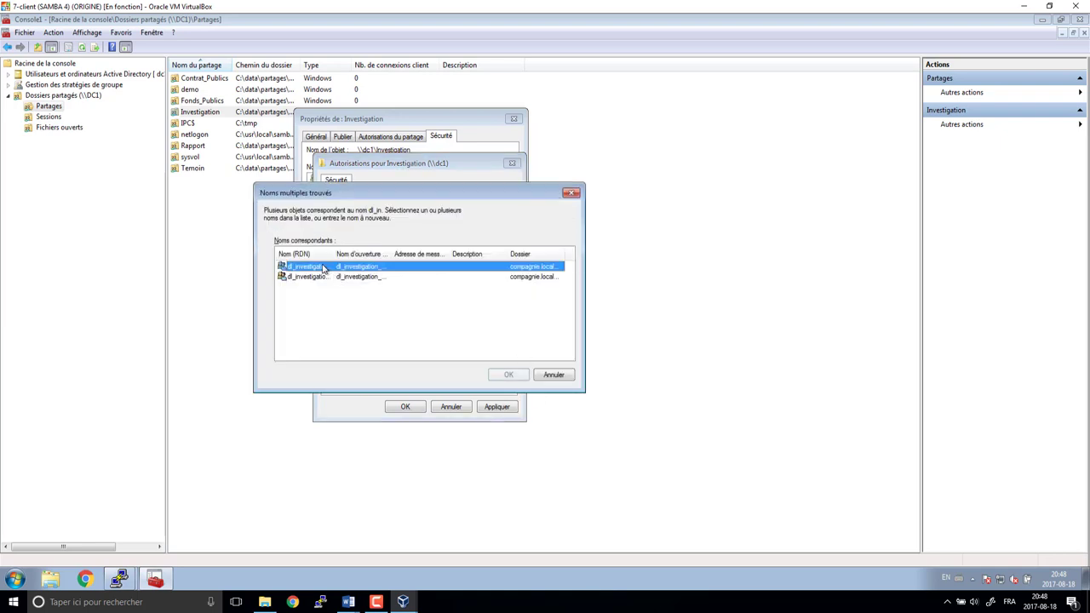
pyautogui.keyDown('shift'); pyautogui.click(323, 277); pyautogui.keyUp('shift')
pyautogui.click(510, 376)
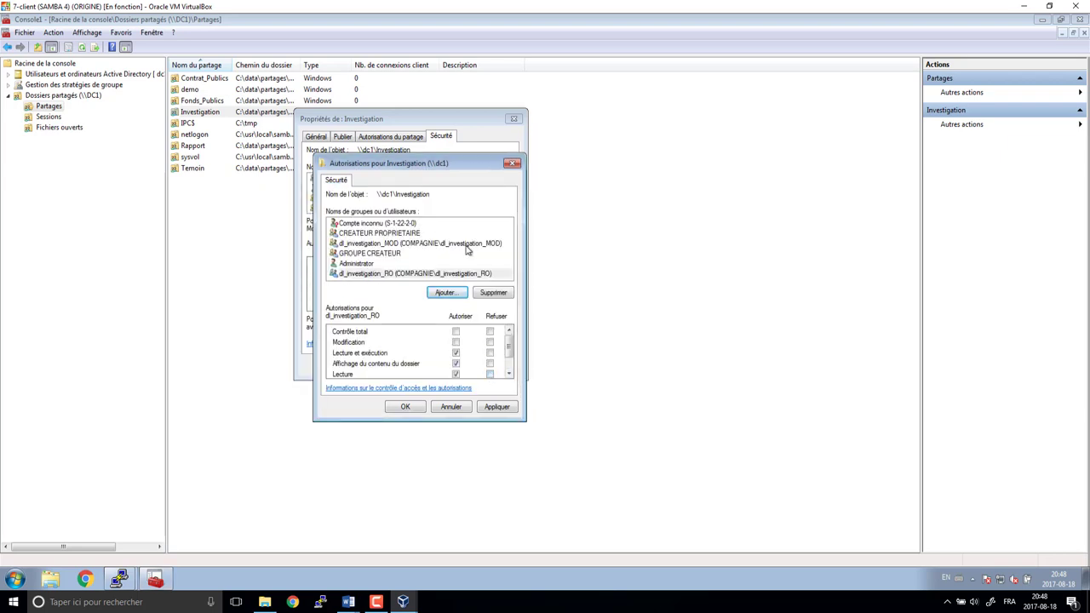
# - Allow Modification for dl_investigation_MOD and save the Investigation properties
pyautogui.click(397, 274)
pyautogui.click(413, 233)
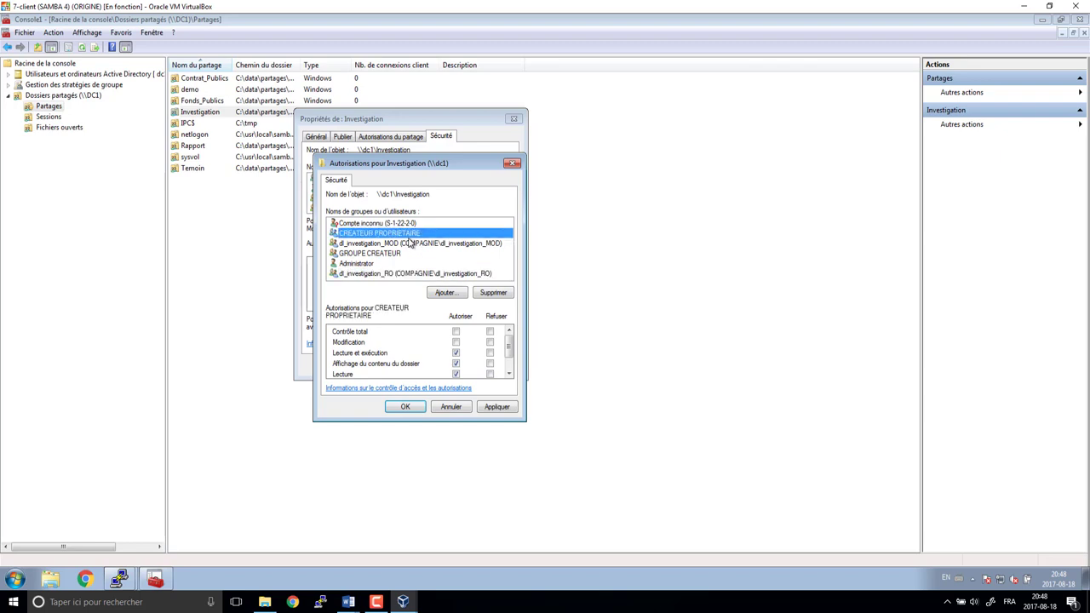
pyautogui.click(426, 246)
pyautogui.click(456, 342)
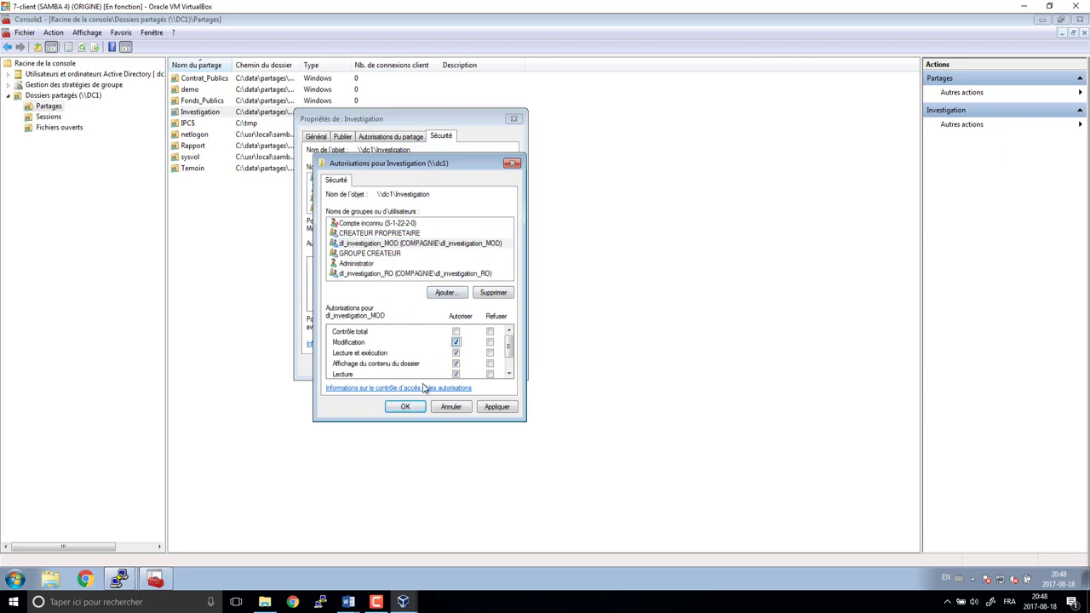
pyautogui.click(407, 406)
pyautogui.click(461, 353)
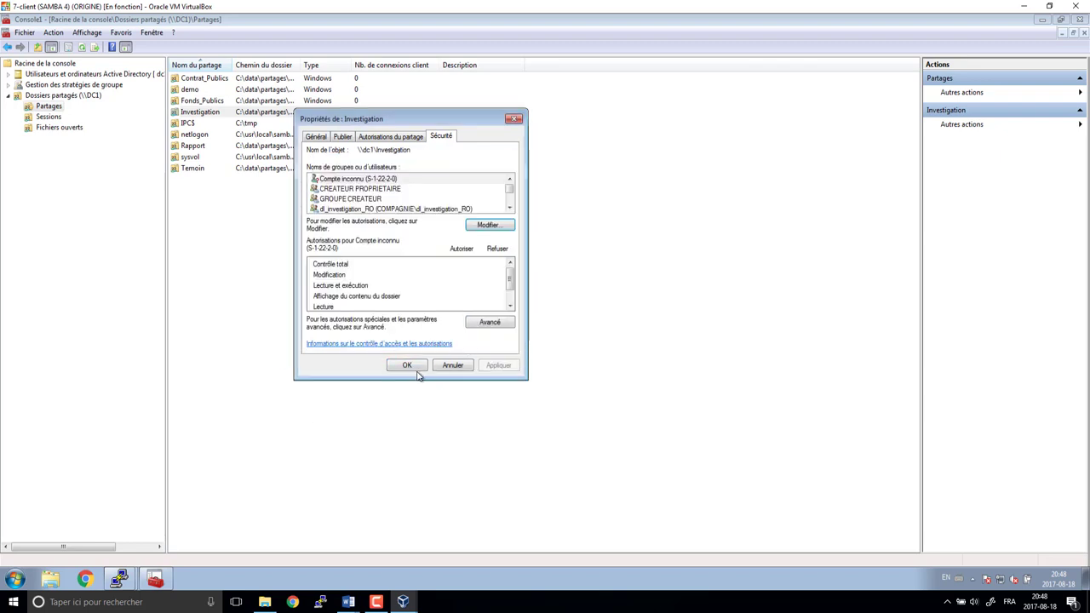
pyautogui.click(407, 365)
# - Remove Tout le monde from Temoin and add dl_temoin_DenyAll, dl_temoin_RO and dl_temoin_WO
pyautogui.click(195, 169)
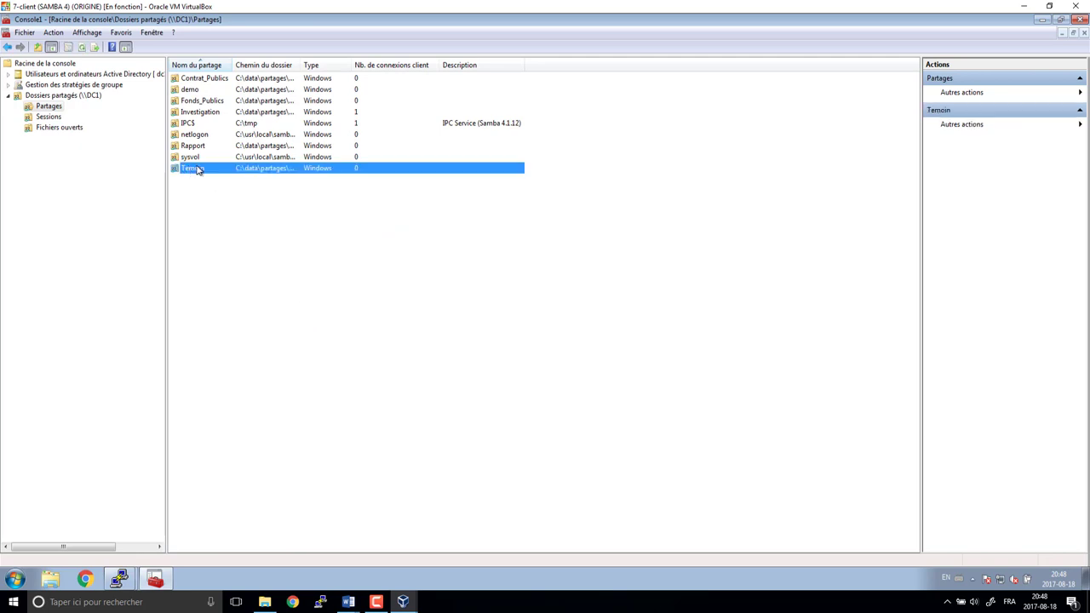
pyautogui.rightClick(199, 170)
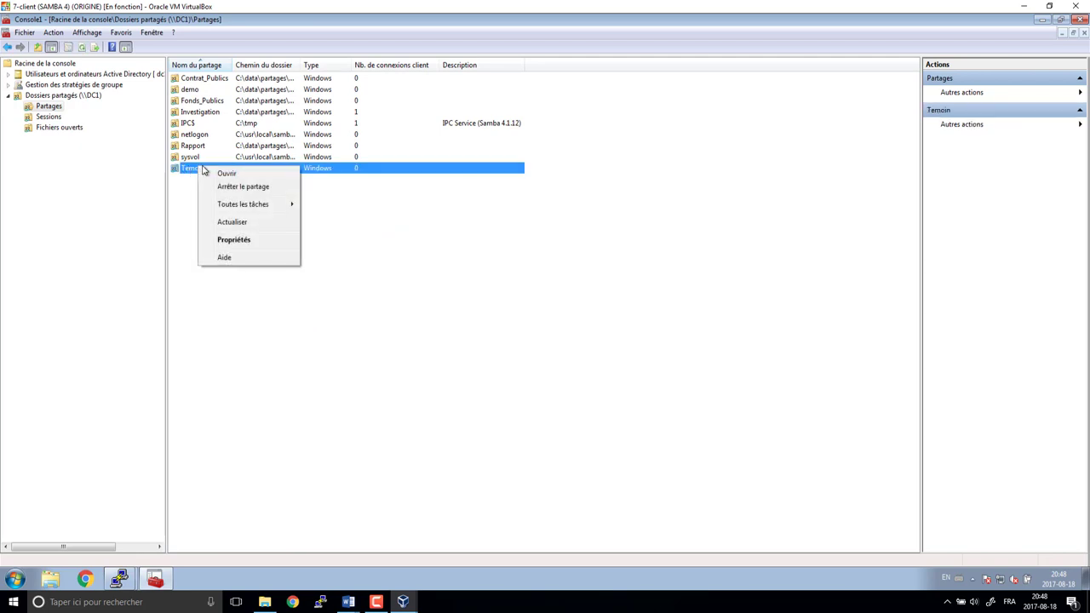
pyautogui.click(237, 241)
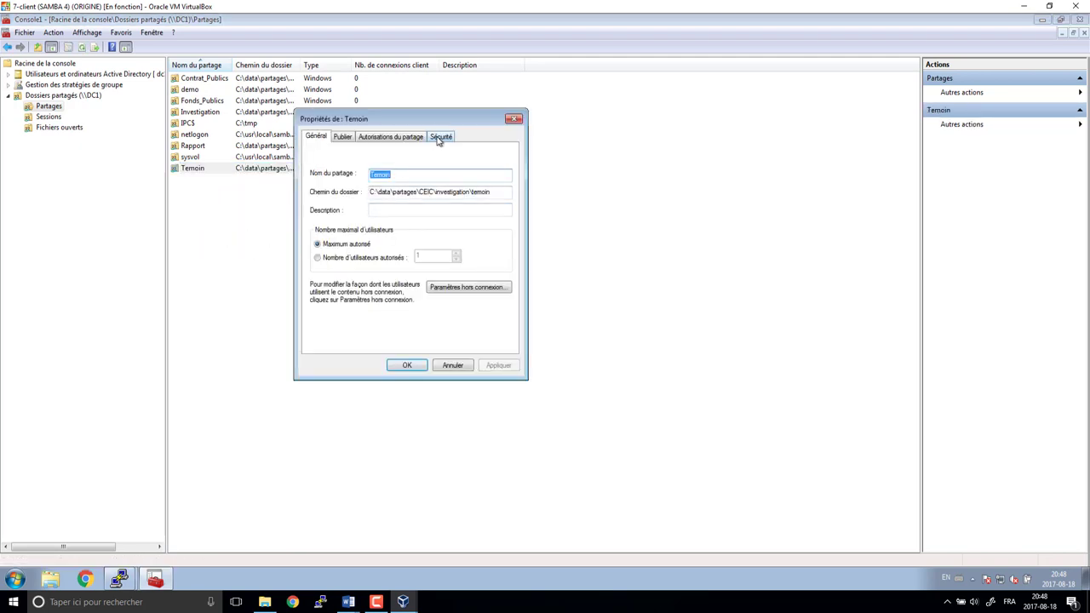
pyautogui.click(440, 138)
pyautogui.click(483, 226)
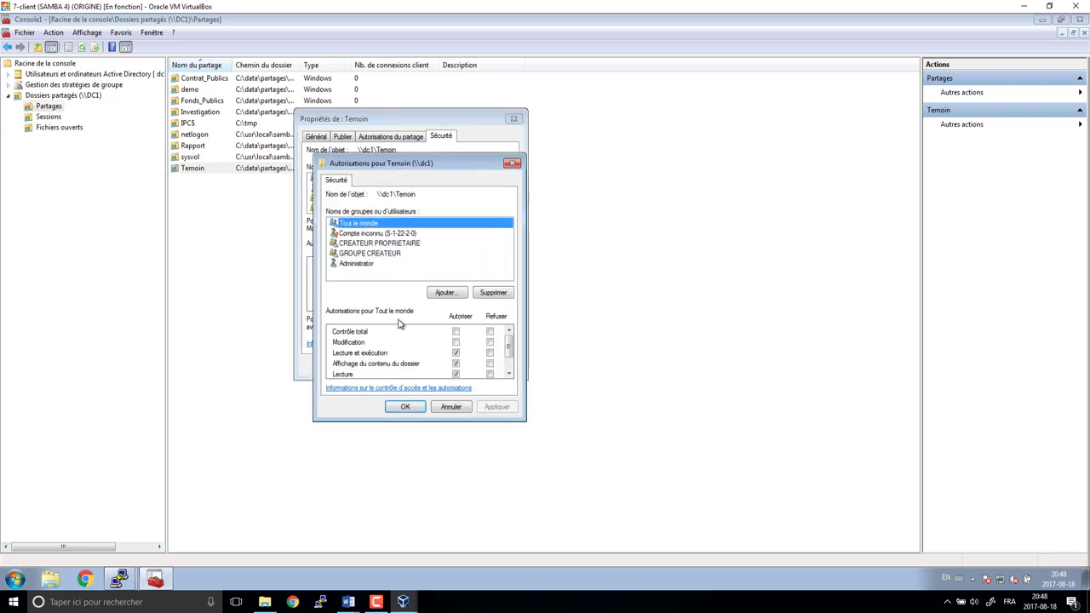
pyautogui.click(502, 296)
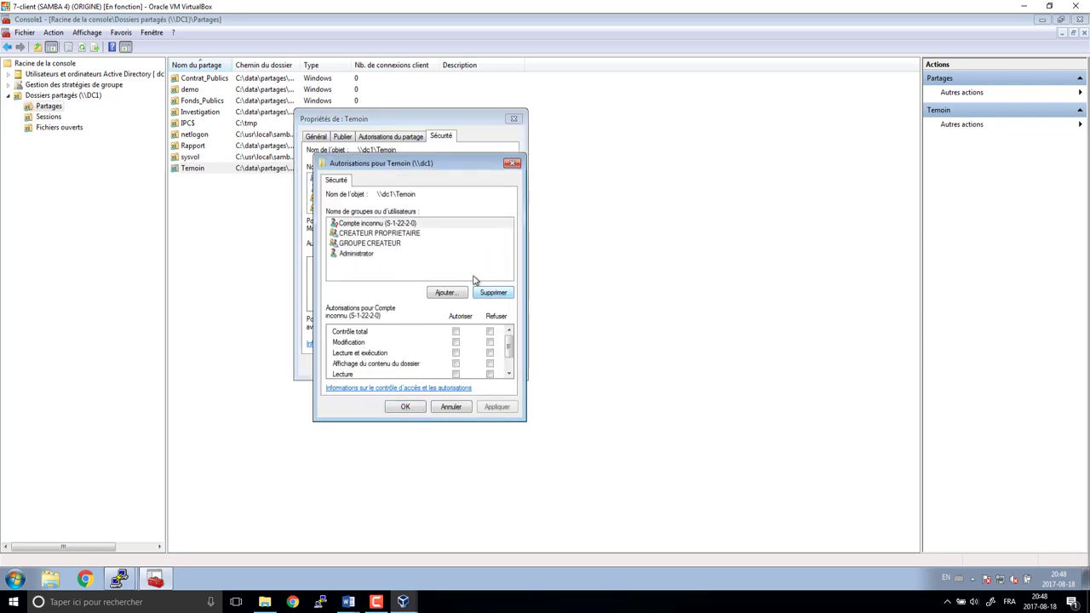
pyautogui.click(449, 295)
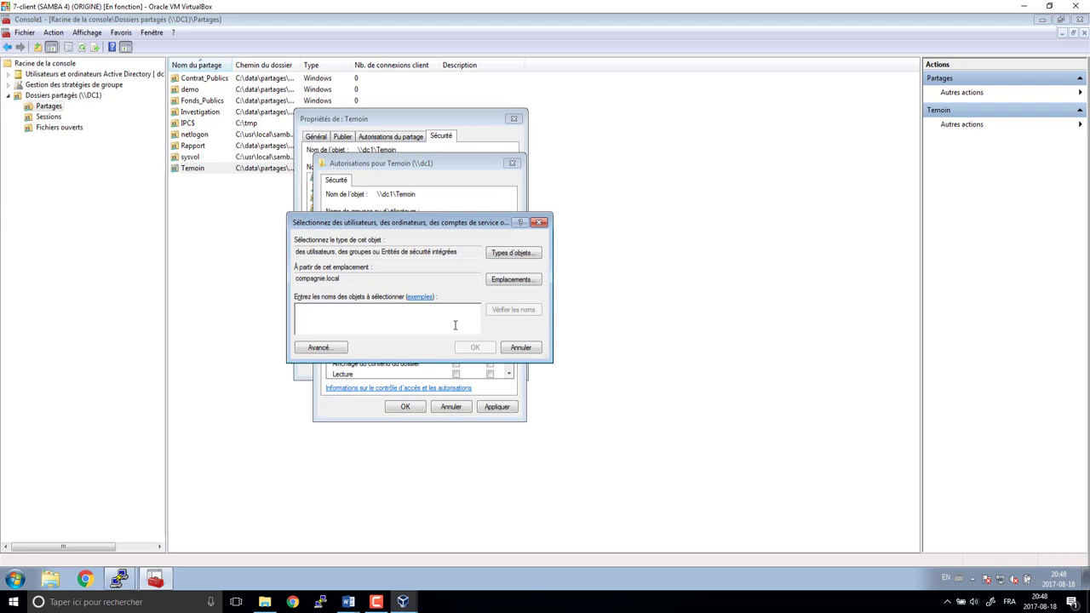
pyautogui.write('d_')
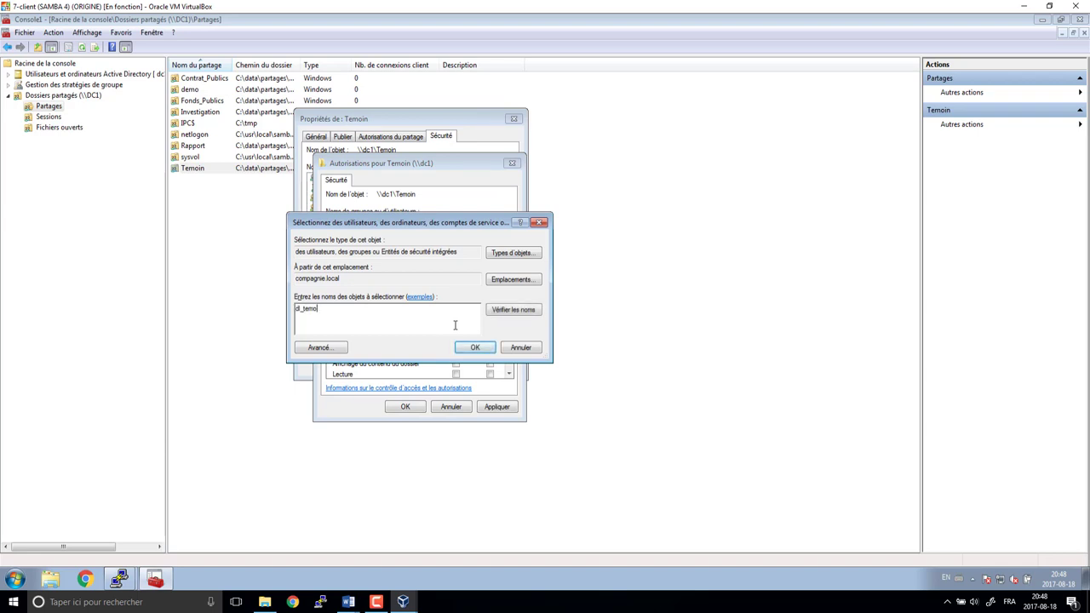
pyautogui.write('temo')
pyautogui.press('Return')
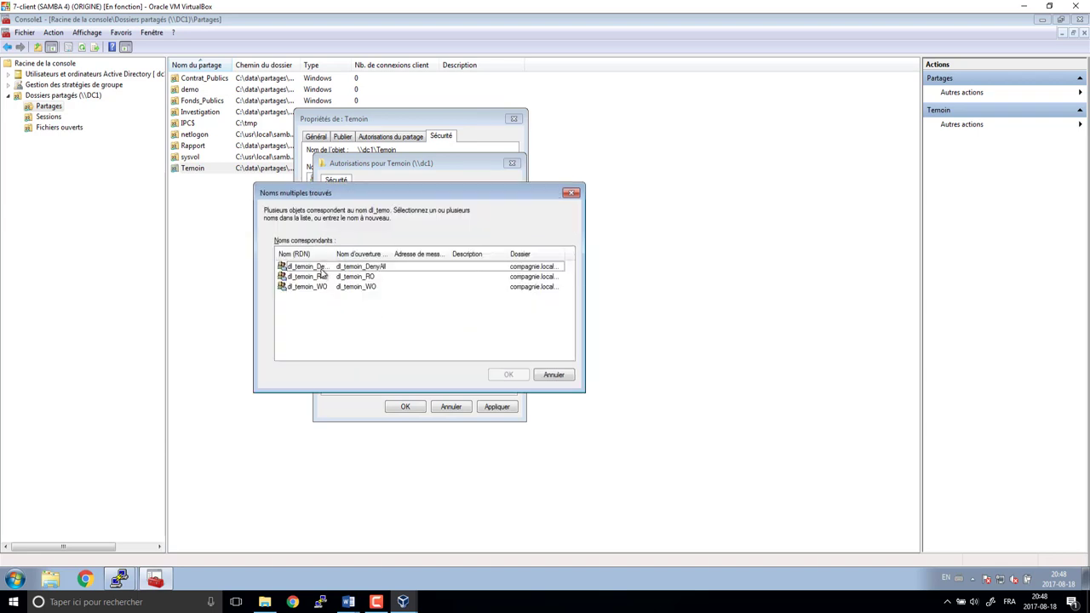
pyautogui.click(322, 268)
pyautogui.keyDown('shift'); pyautogui.click(324, 286); pyautogui.keyUp('shift')
pyautogui.click(508, 375)
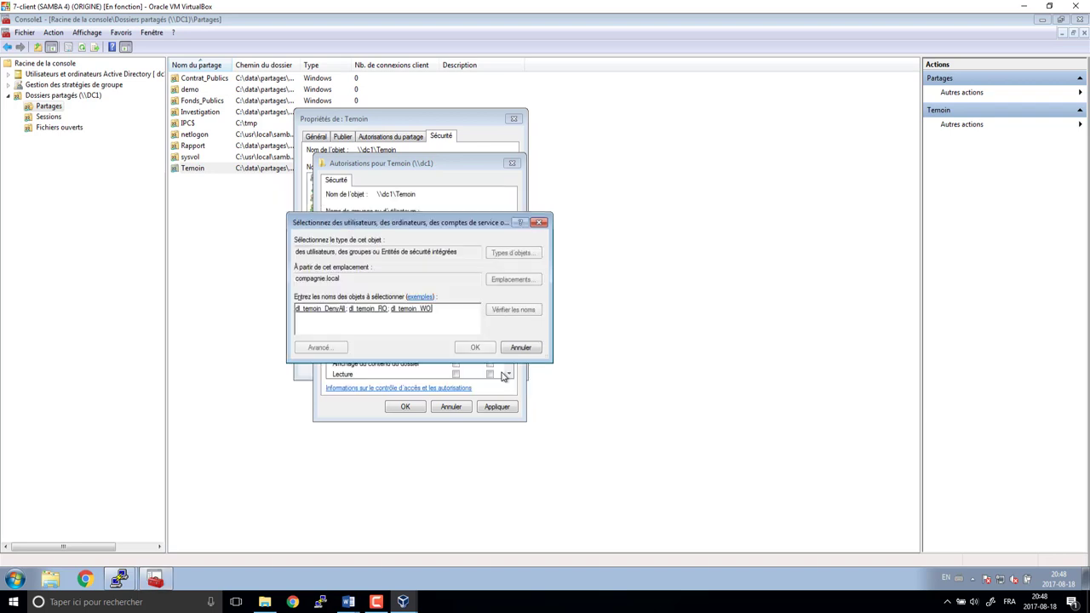
pyautogui.click(479, 351)
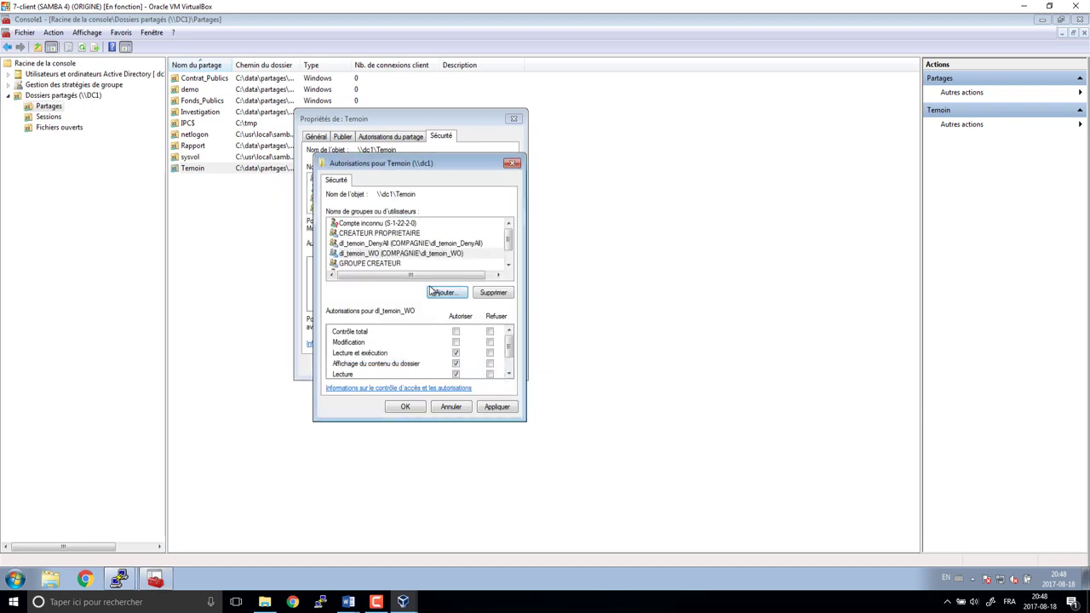
# - Deny dl_temoin_DenyAll Contrôle total and apply the Temoin permissions
pyautogui.click(389, 244)
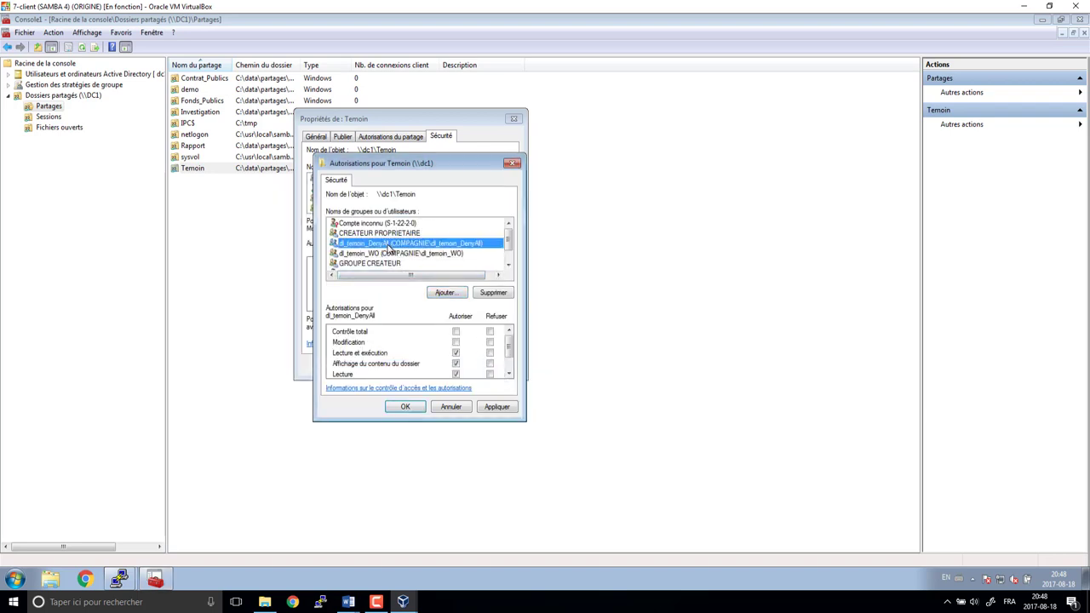
pyautogui.click(490, 333)
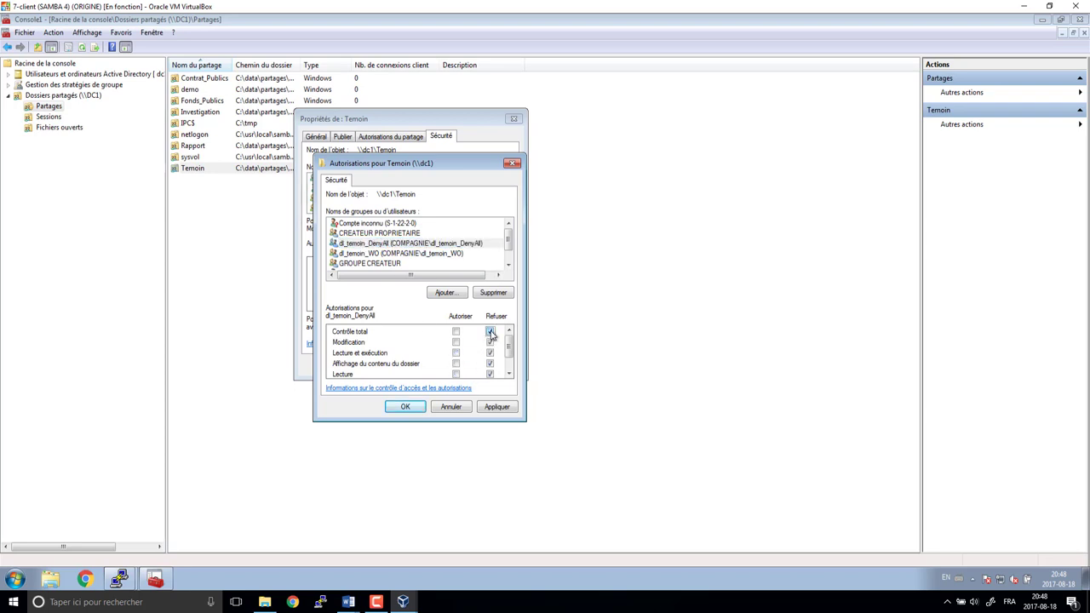
pyautogui.click(405, 254)
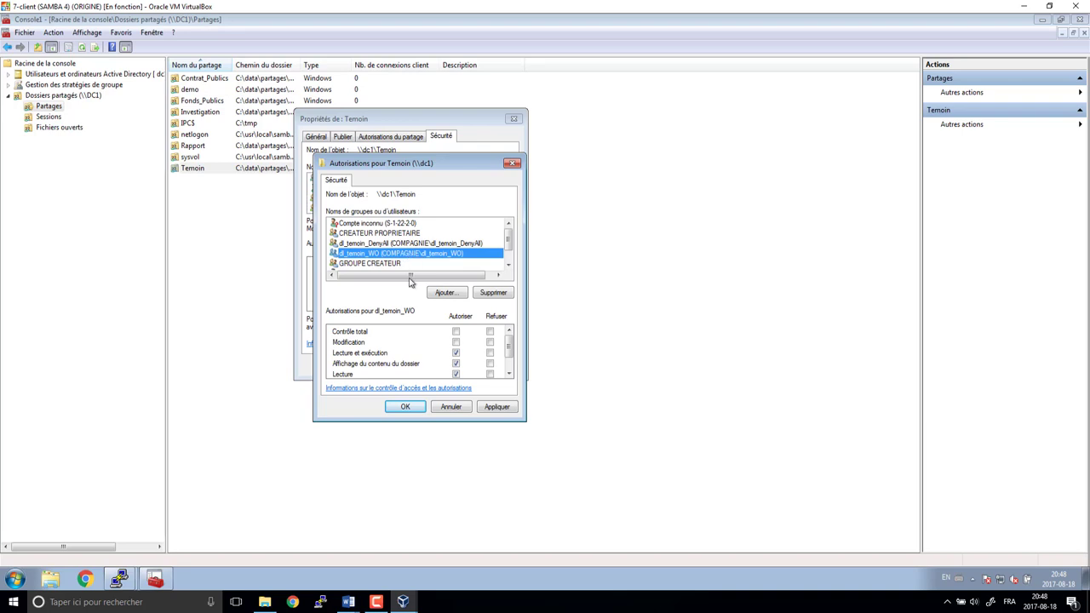
pyautogui.click(500, 409)
pyautogui.click(470, 332)
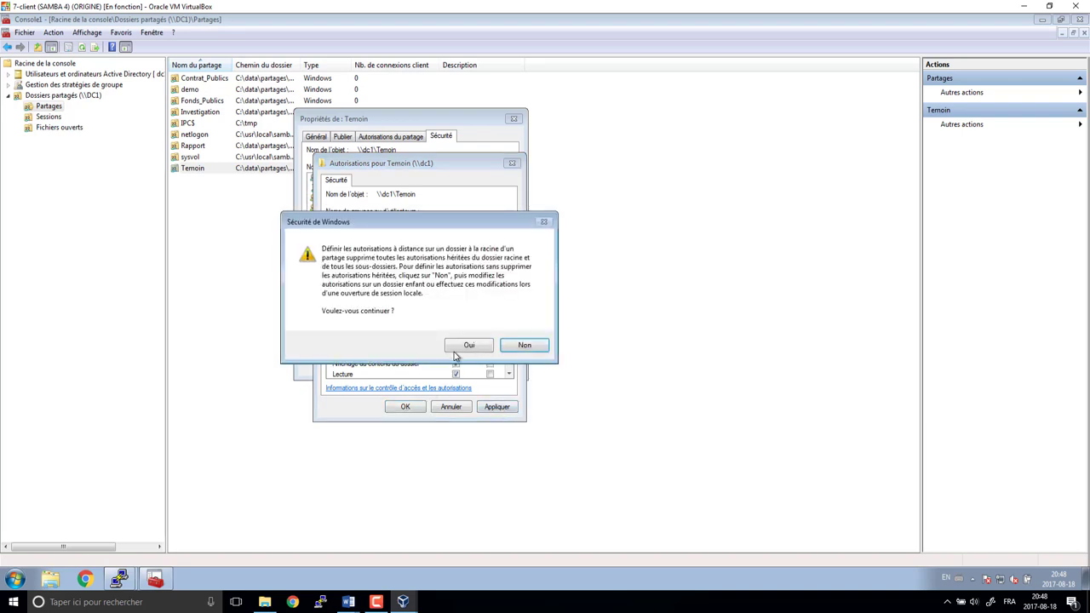
pyautogui.click(468, 345)
pyautogui.click(412, 408)
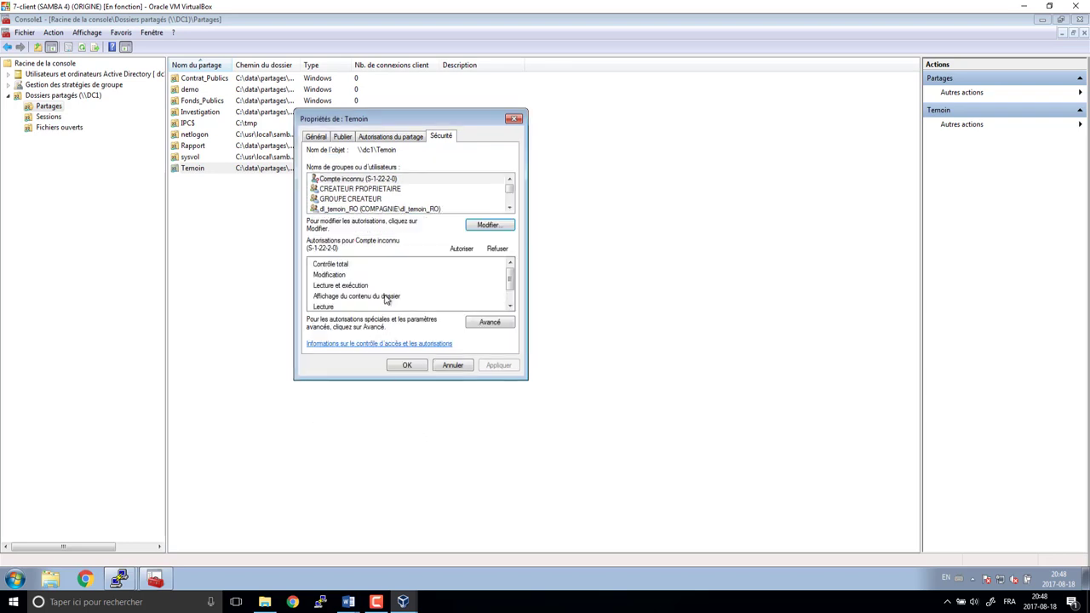
# - Inspect dl_temoin_WO's entry in Temoin's advanced security settings, leaving it unchanged
pyautogui.click(490, 323)
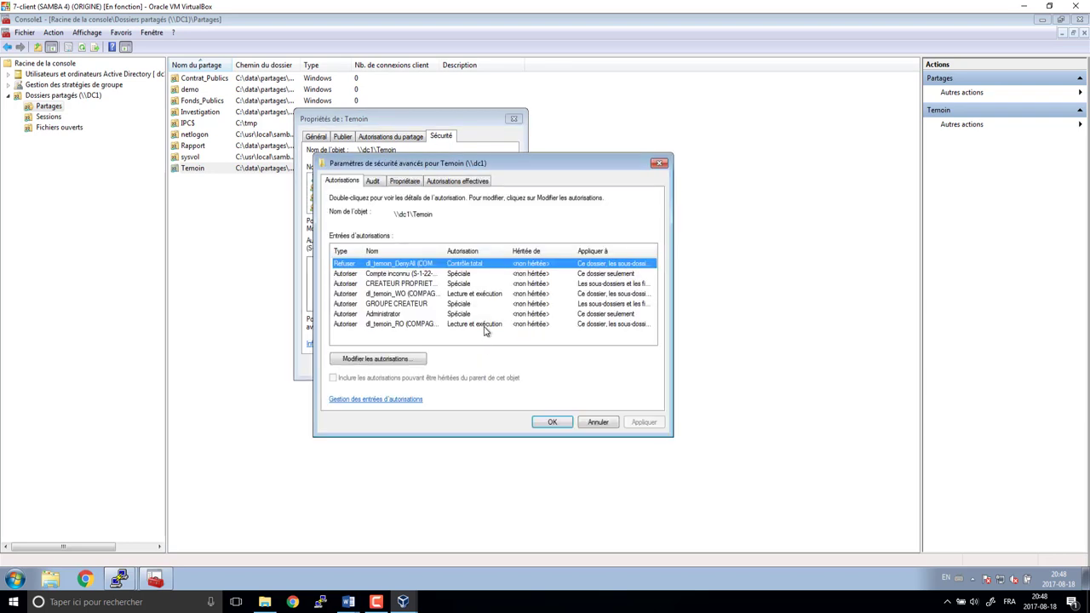
pyautogui.click(393, 361)
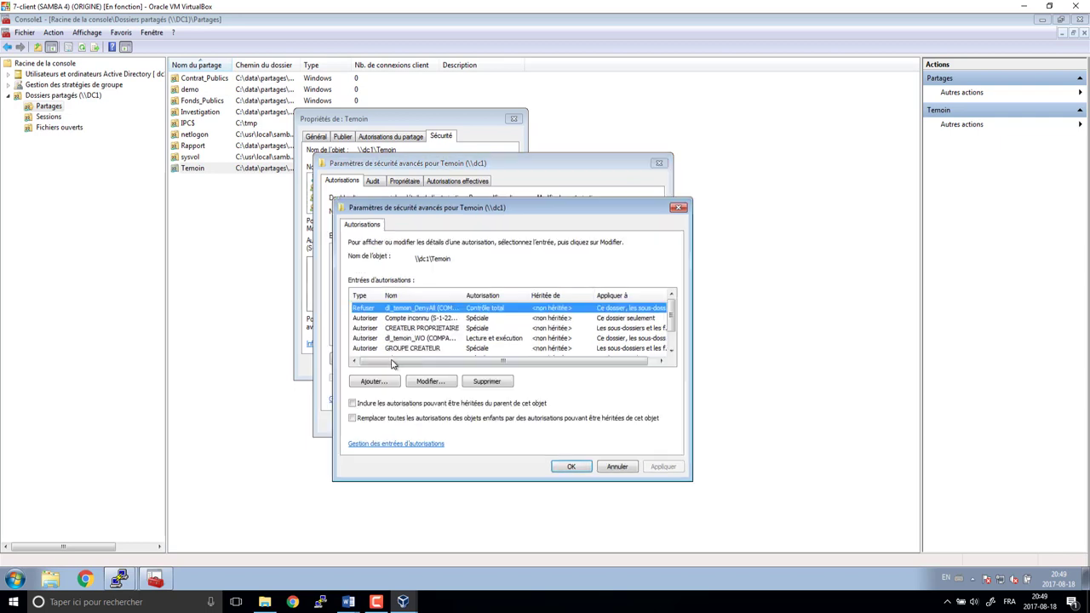
pyautogui.click(439, 339)
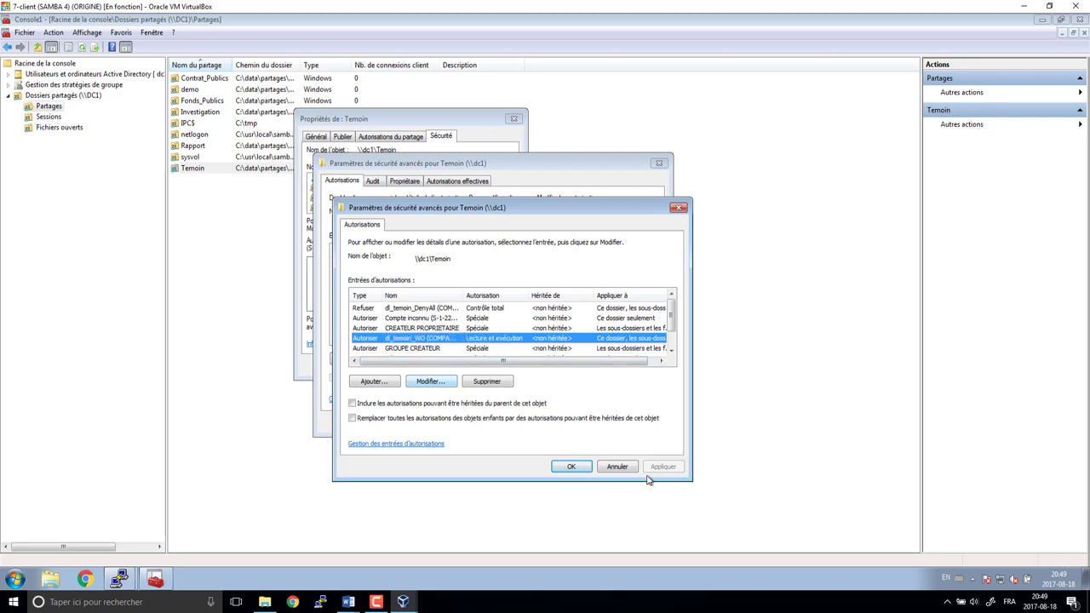
pyautogui.click(621, 469)
pyautogui.click(596, 421)
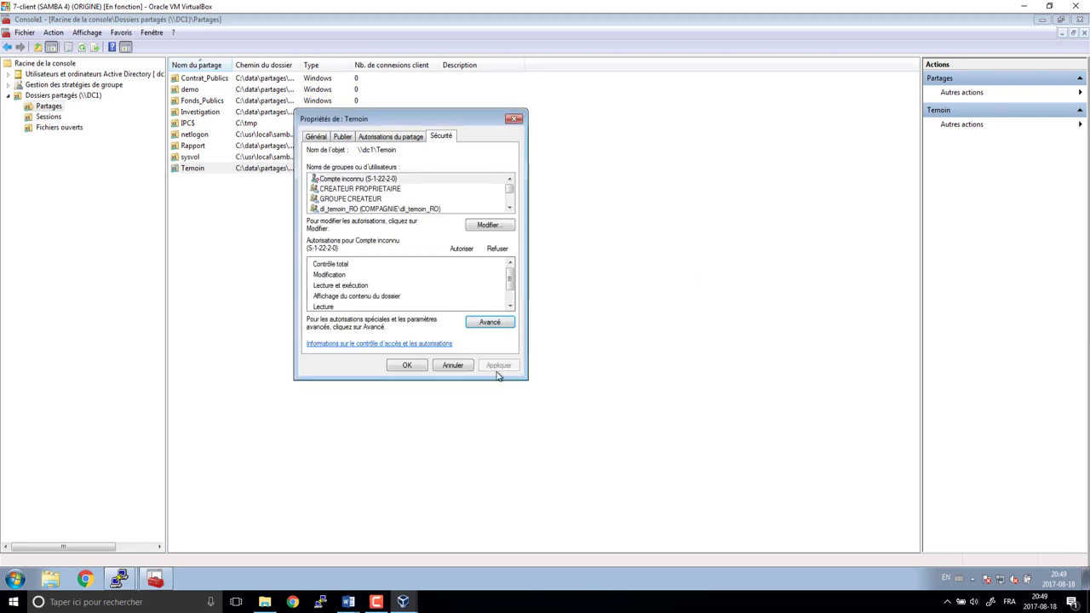
# - Give dl_temoin_WO Écriture while removing its Lecture and Lecture et exécution rights
pyautogui.click(498, 226)
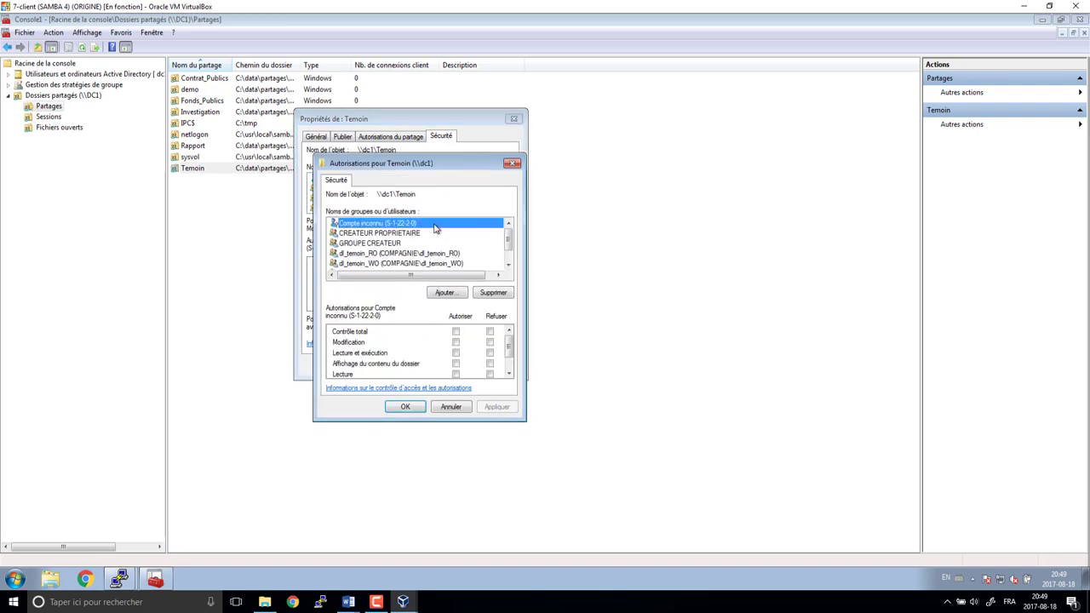
pyautogui.click(399, 264)
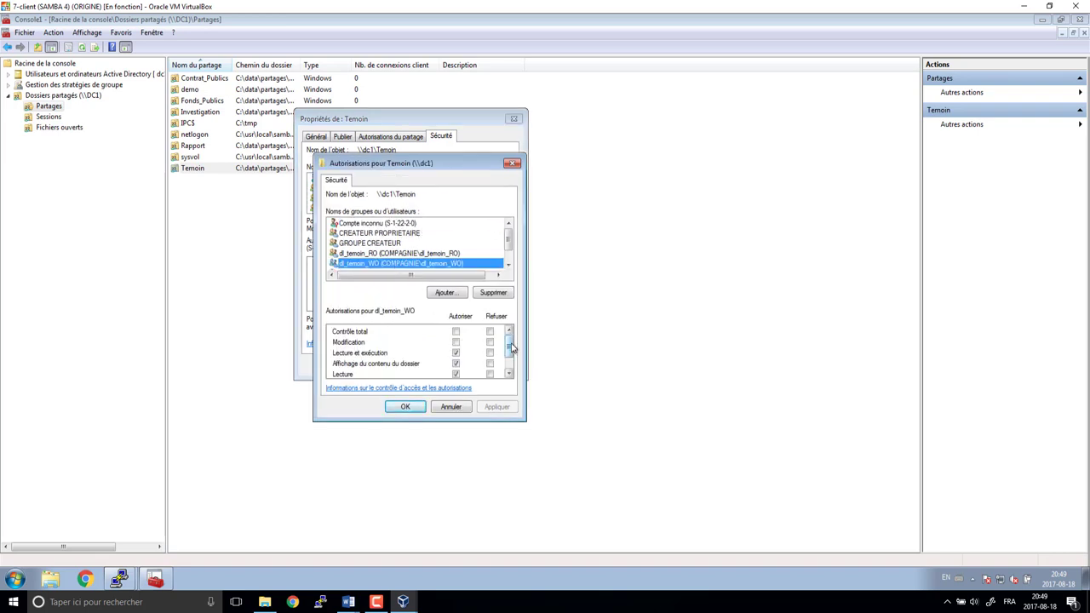
pyautogui.moveTo(511, 347); pyautogui.dragTo(511, 359)
pyautogui.click(457, 330)
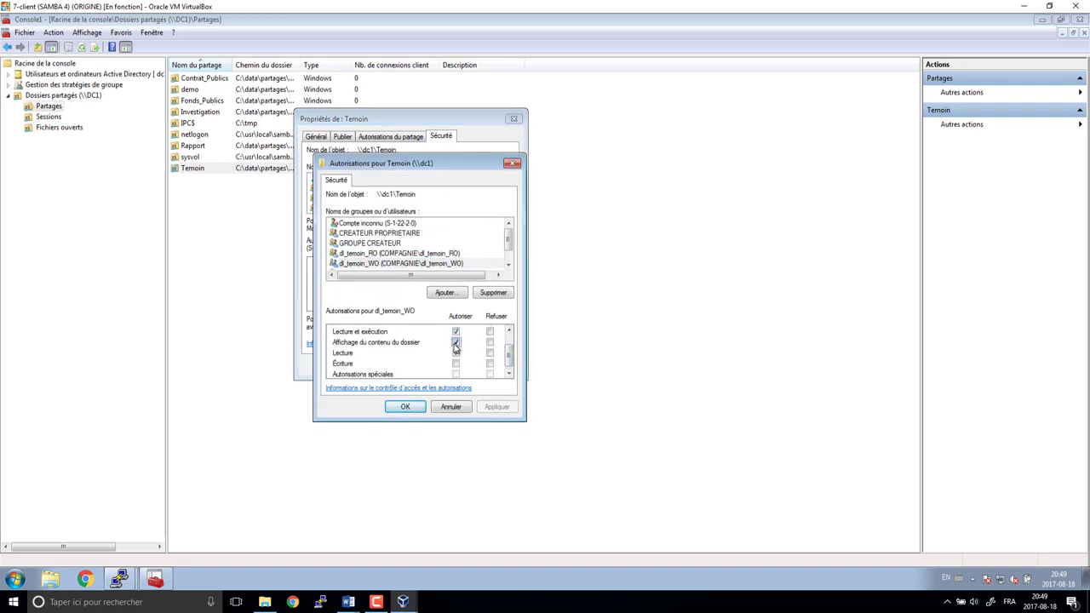
pyautogui.click(457, 354)
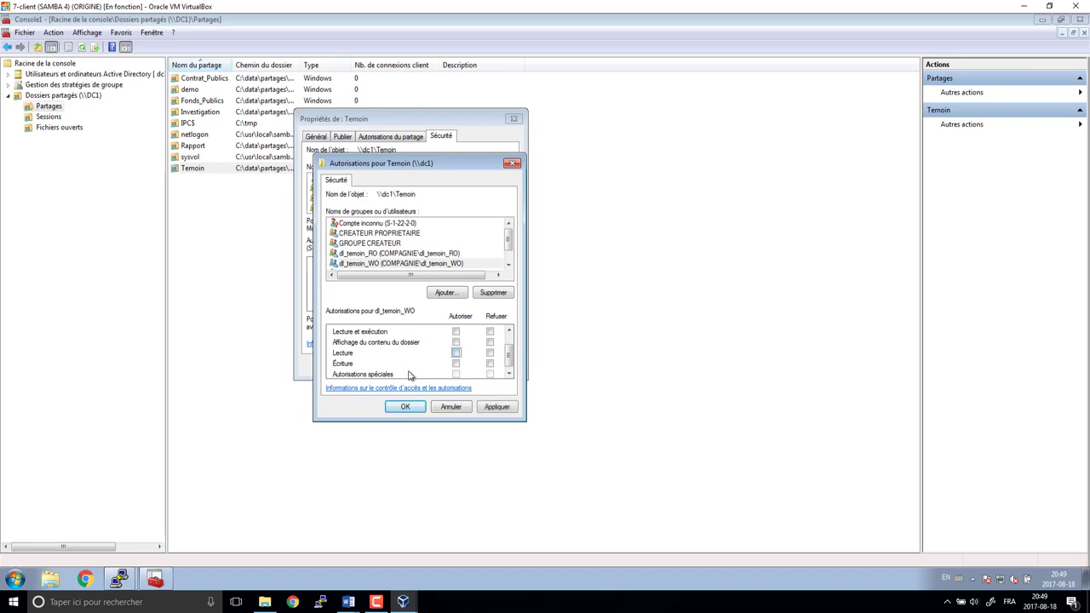
pyautogui.click(456, 364)
pyautogui.click(496, 407)
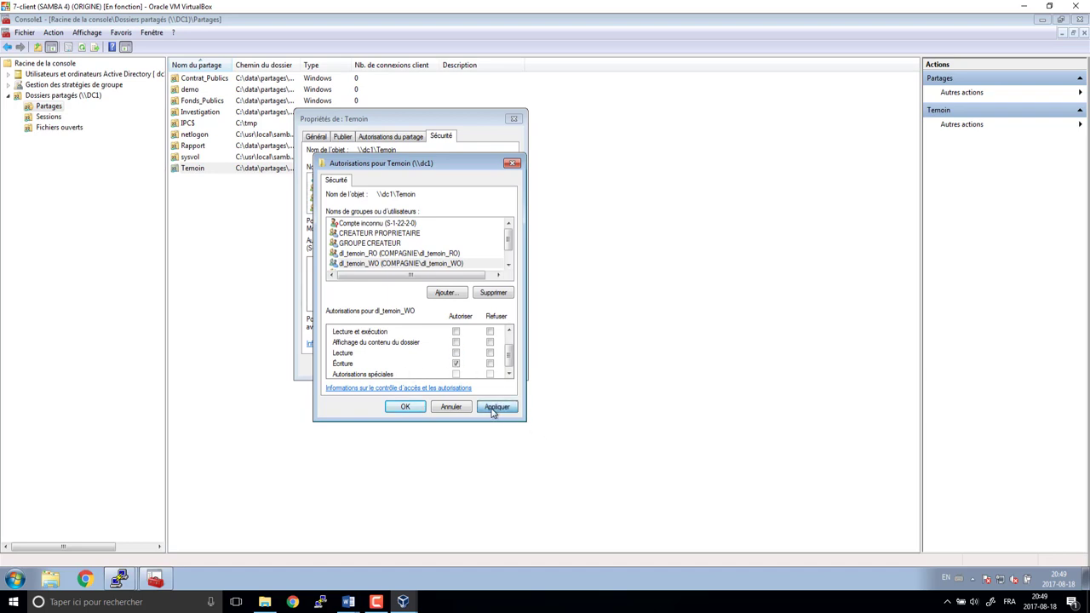
pyautogui.click(405, 406)
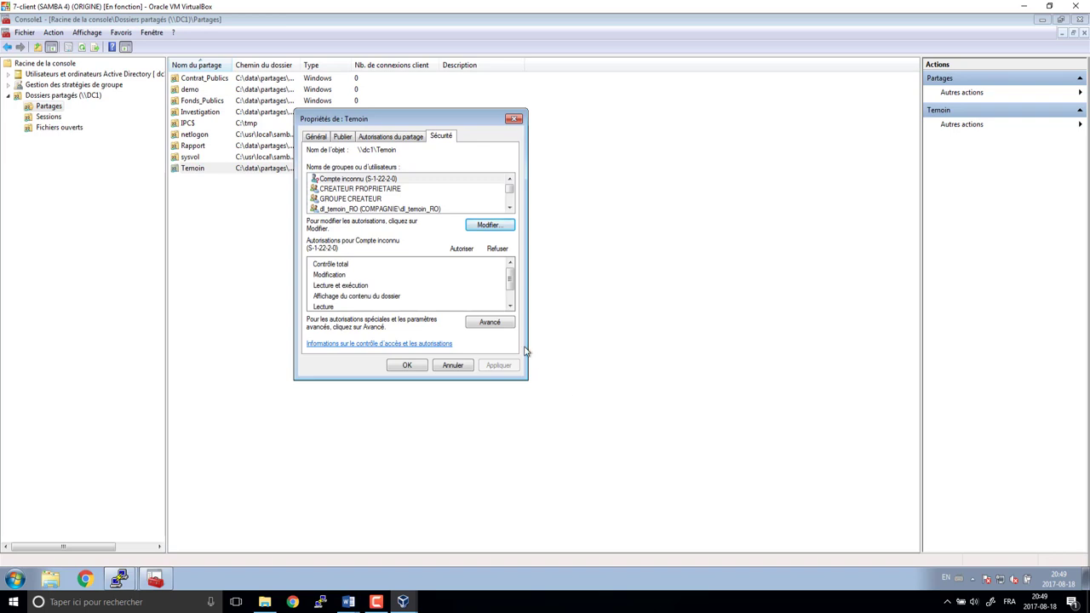
# - Add Parcours du dossier to dl_temoin_WO's advanced entry and save the Temoin properties
pyautogui.click(485, 323)
pyautogui.click(404, 359)
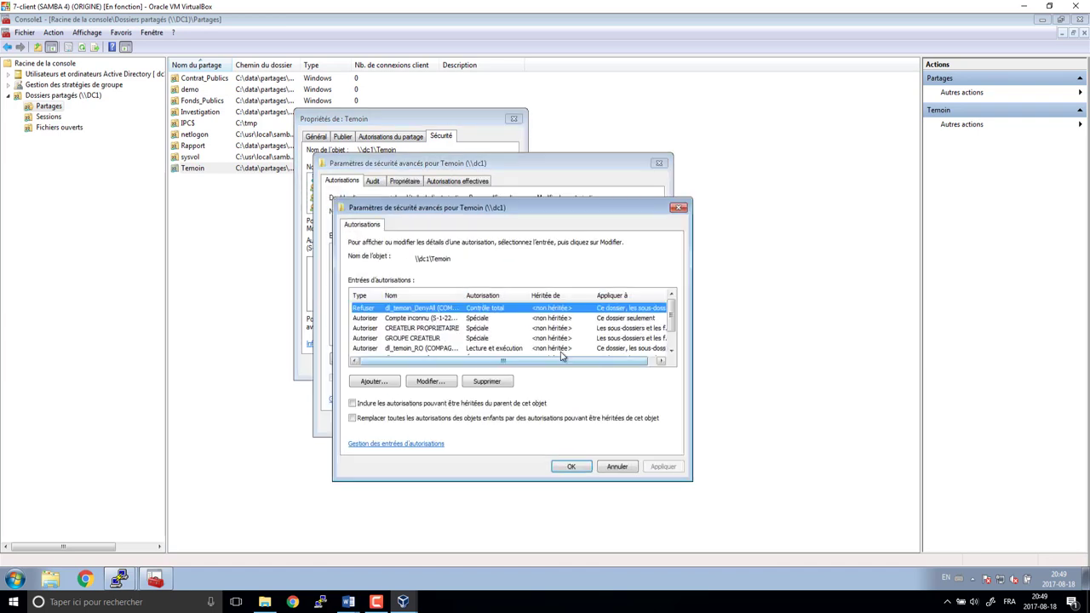
pyautogui.scroll(-1, 435, 341)
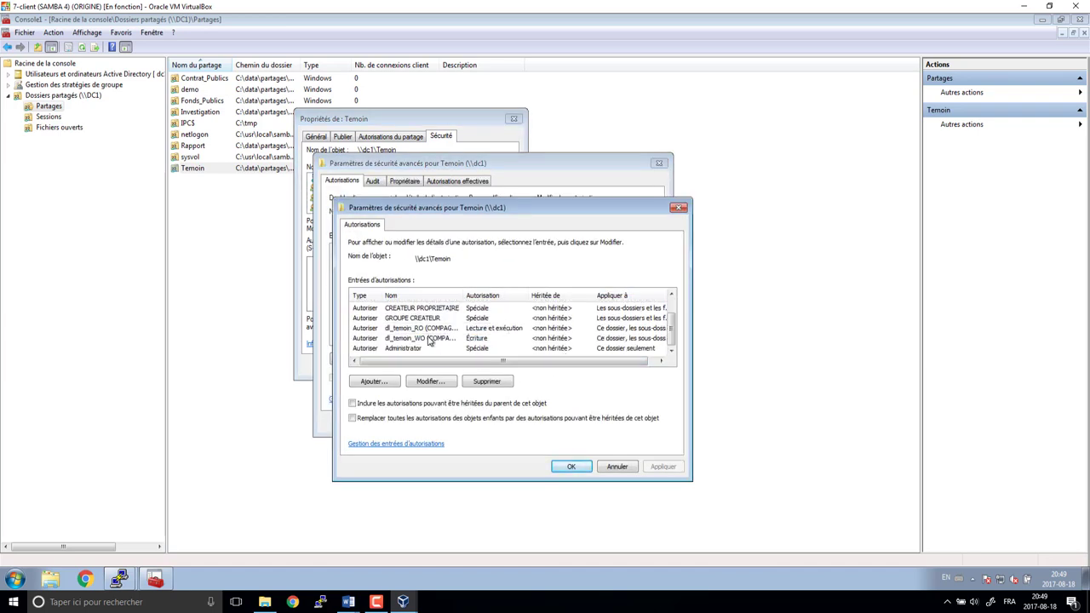
pyautogui.click(428, 338)
pyautogui.click(434, 384)
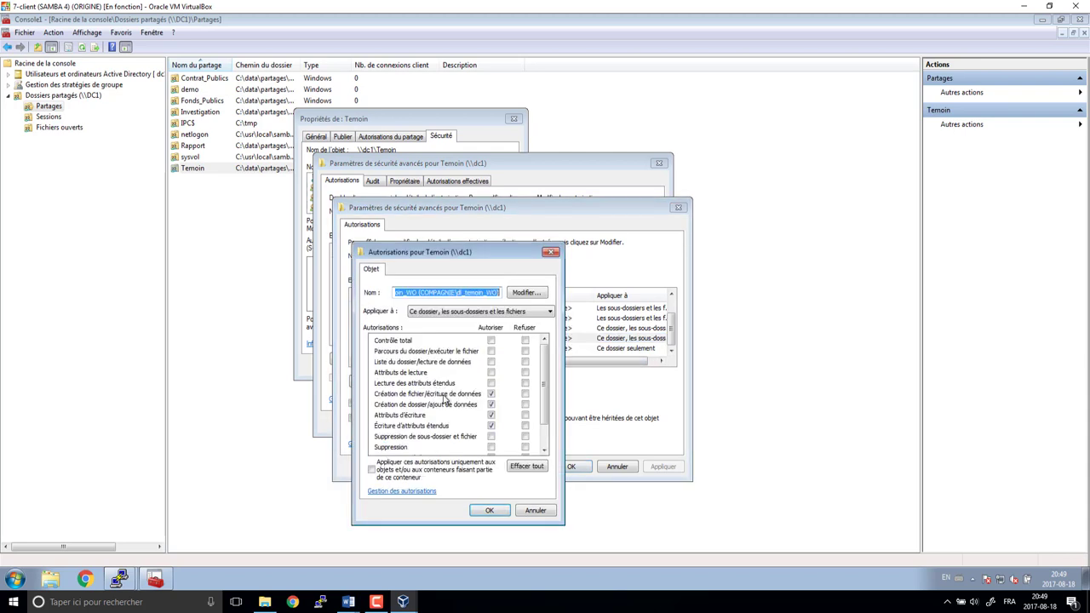
pyautogui.click(491, 350)
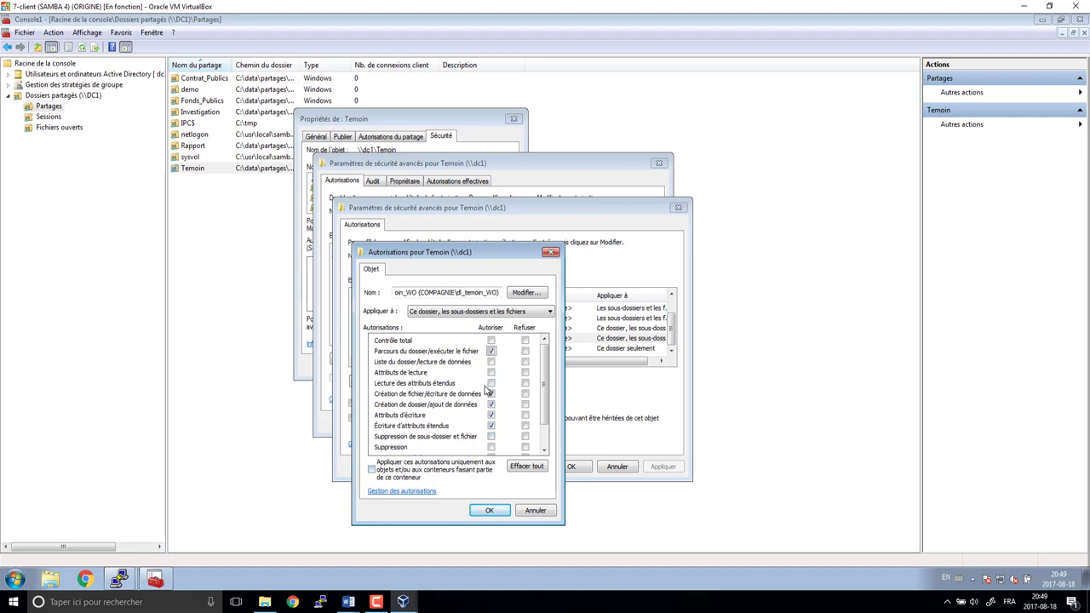
pyautogui.click(496, 510)
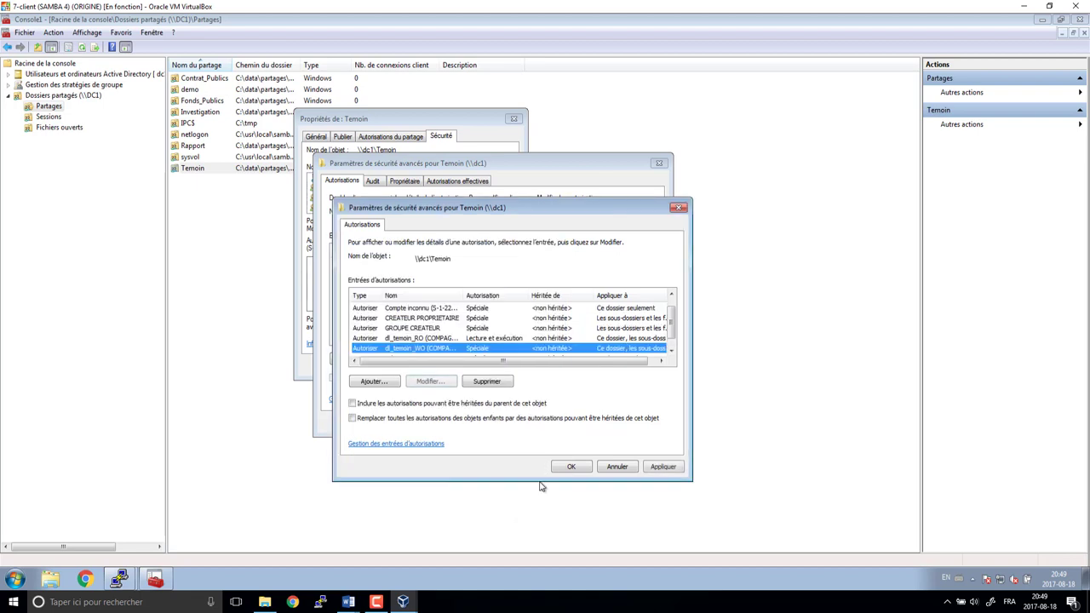
pyautogui.click(565, 467)
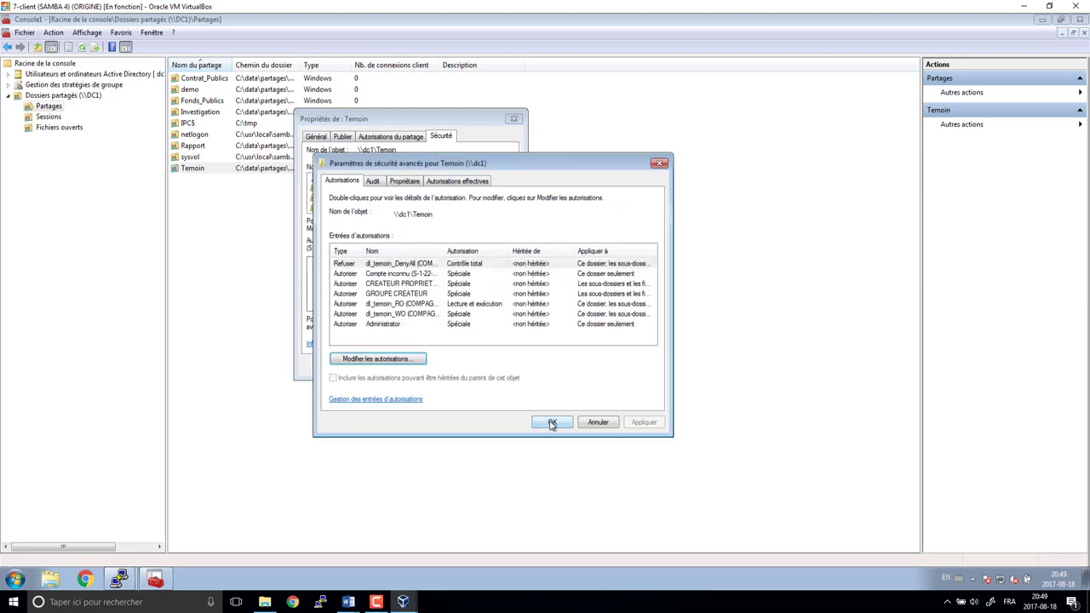
pyautogui.click(552, 423)
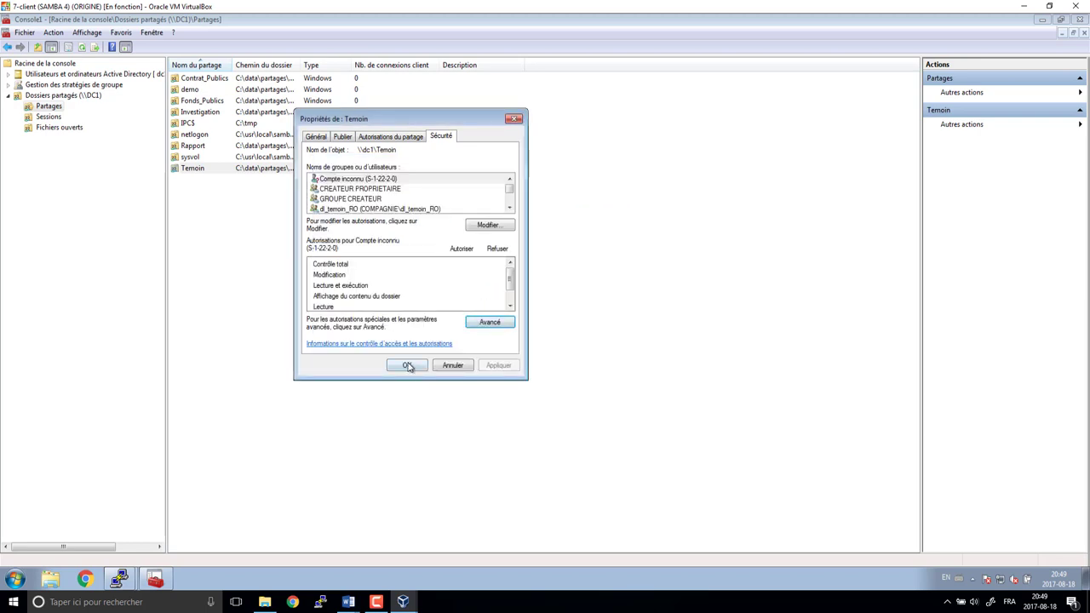
pyautogui.click(407, 366)
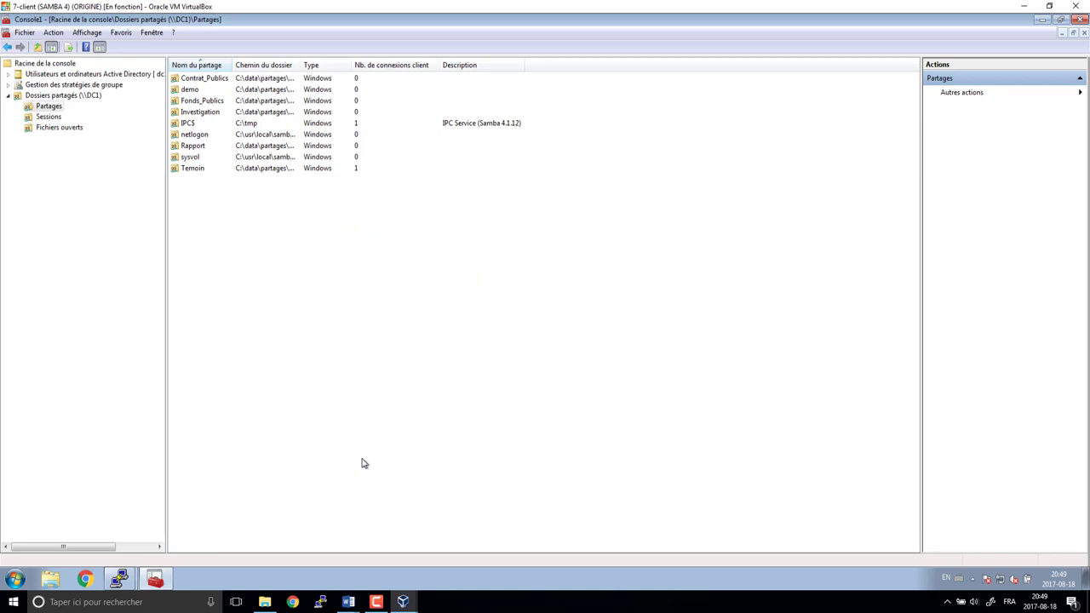
# - Open the Investigation share's contents in Windows Explorer
pyautogui.click(203, 115)
pyautogui.rightClick(203, 118)
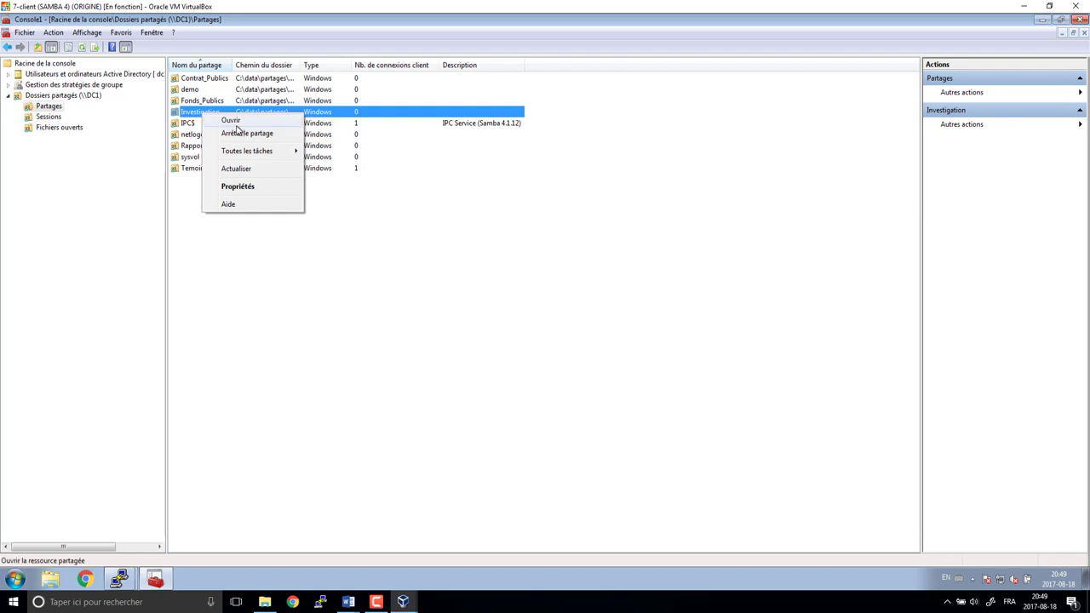
pyautogui.click(231, 120)
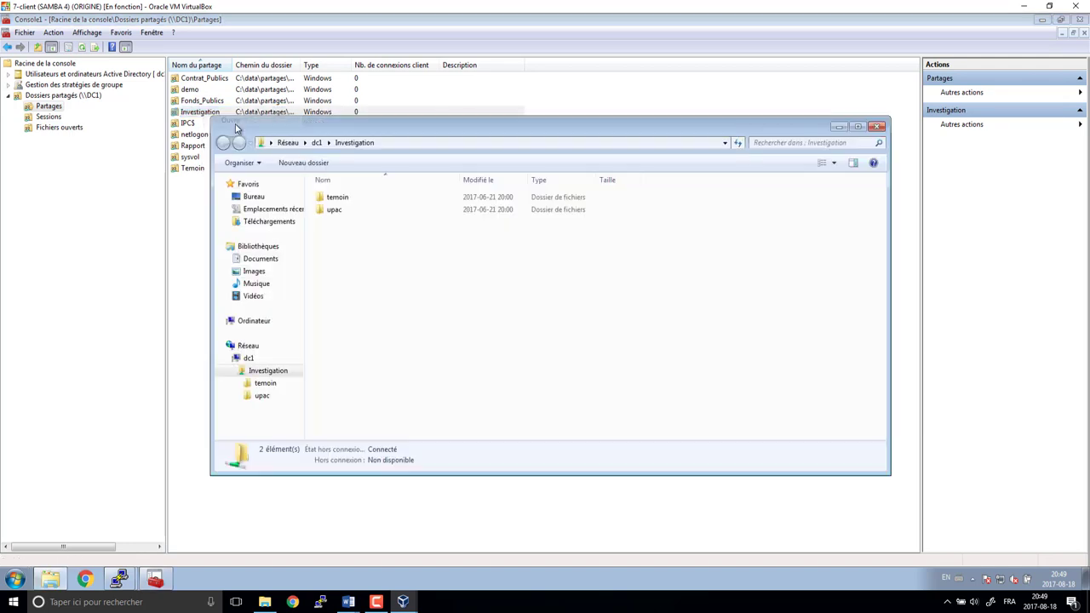
# - Review the temoin subfolder's security, checking the dl_temoin_RO rights
pyautogui.rightClick(334, 197)
pyautogui.click(369, 358)
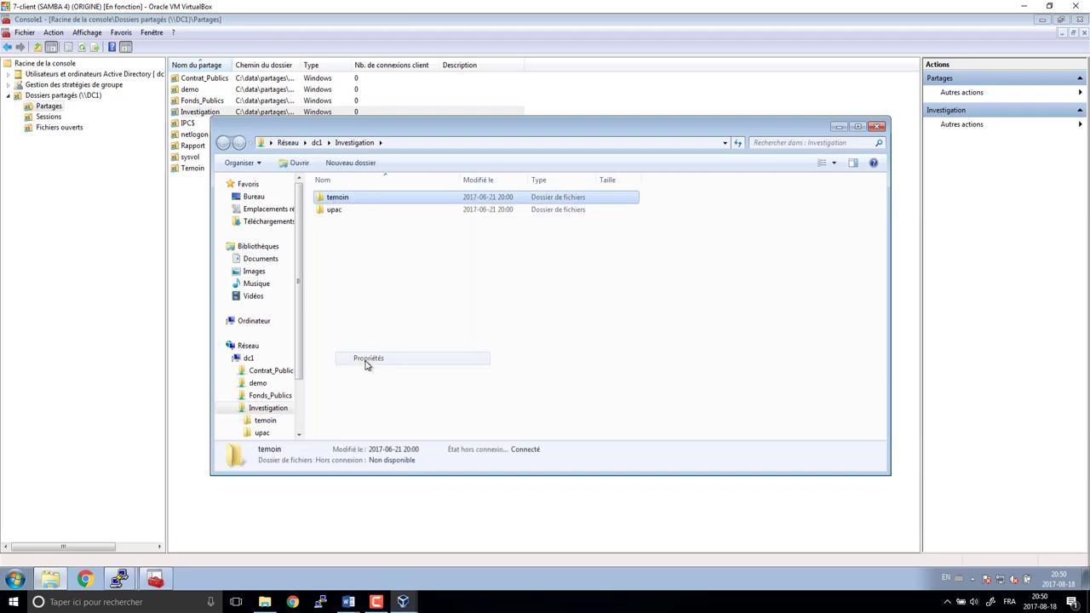
pyautogui.click(384, 224)
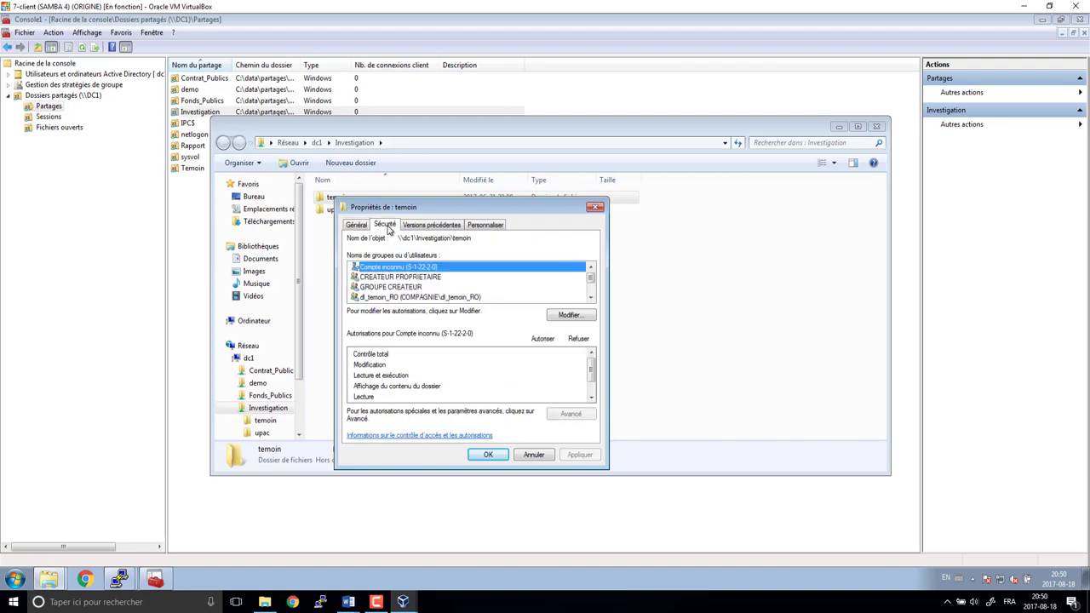
pyautogui.click(591, 298)
pyautogui.click(591, 298)
pyautogui.click(591, 298)
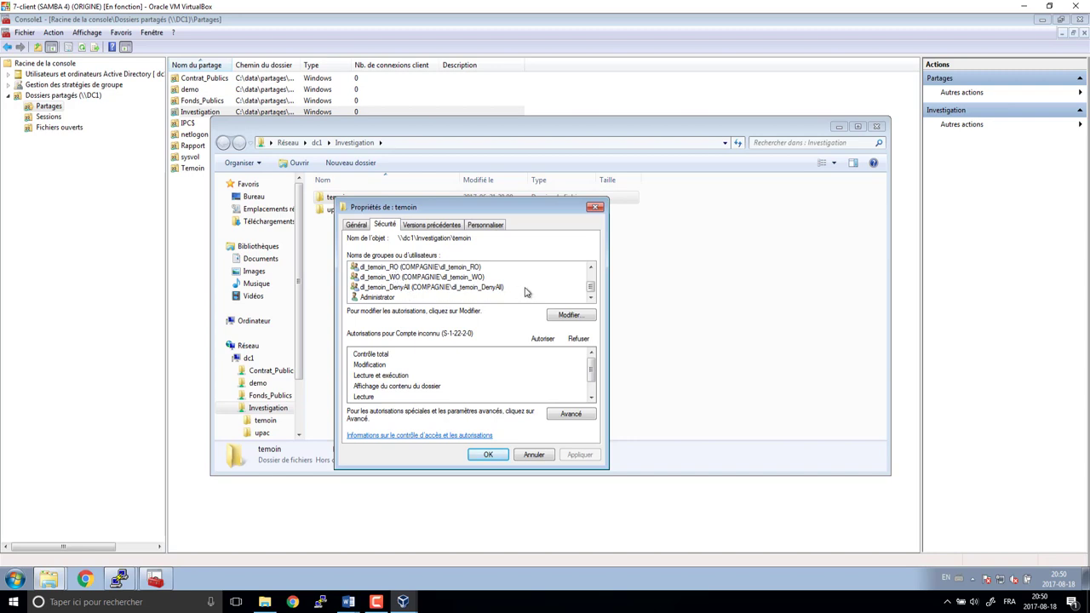
pyautogui.click(385, 270)
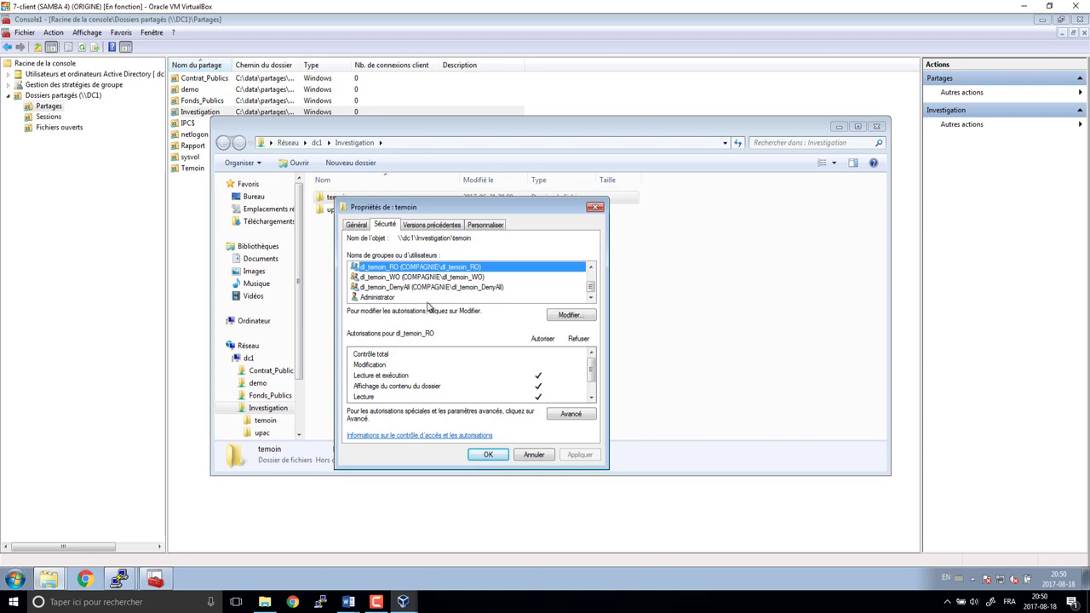
pyautogui.click(494, 454)
# - Open the upac folder's security permissions for editing
pyautogui.click(333, 211)
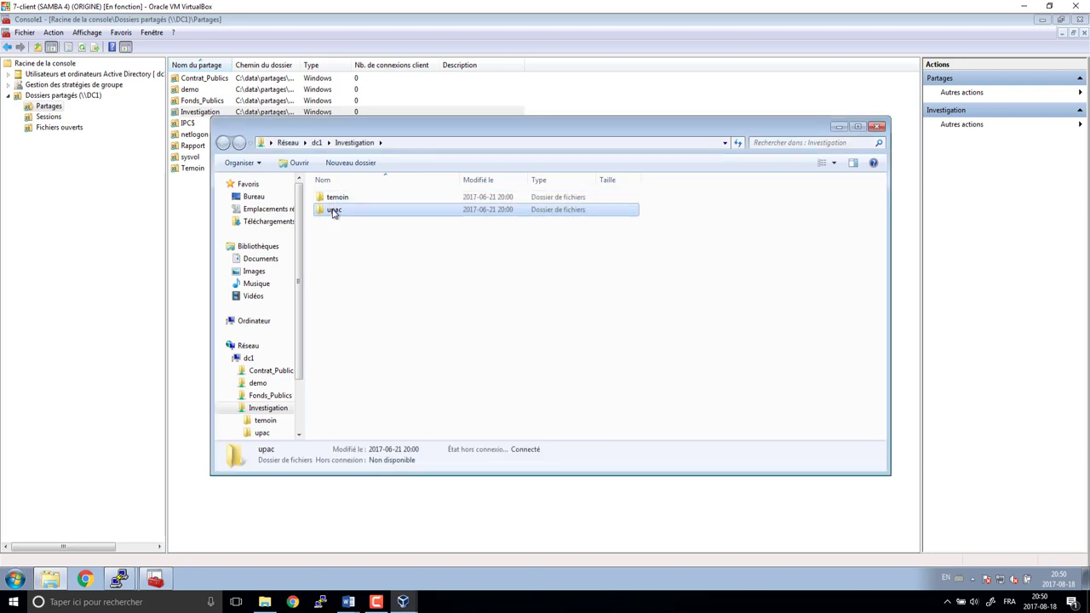
pyautogui.rightClick(333, 211)
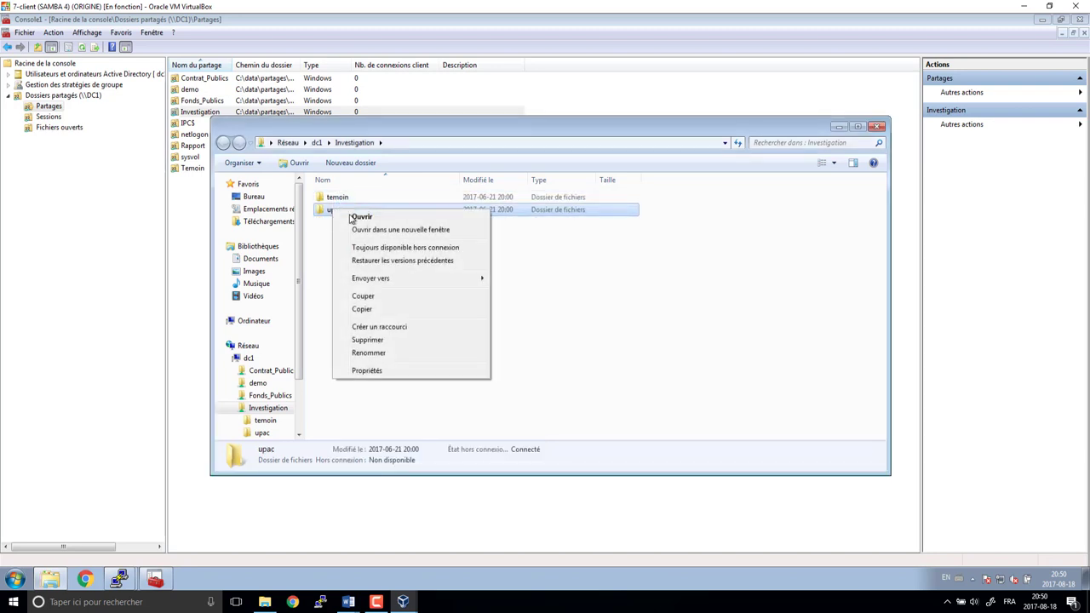
pyautogui.click(382, 373)
pyautogui.click(384, 237)
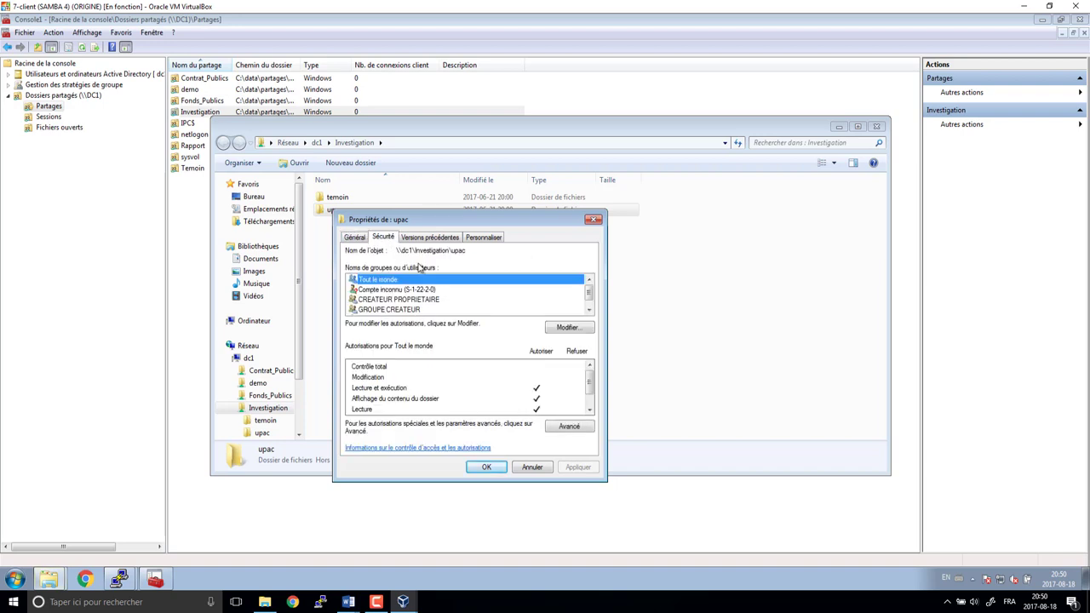
pyautogui.scroll(-1, 390, 298)
pyautogui.scroll(1, 381, 311)
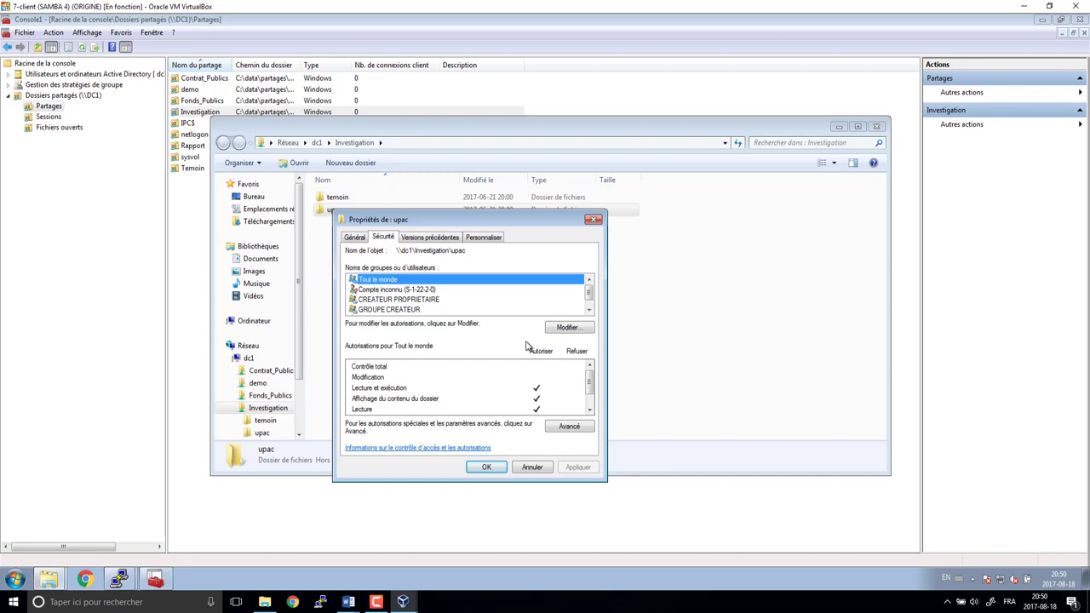
pyautogui.click(570, 427)
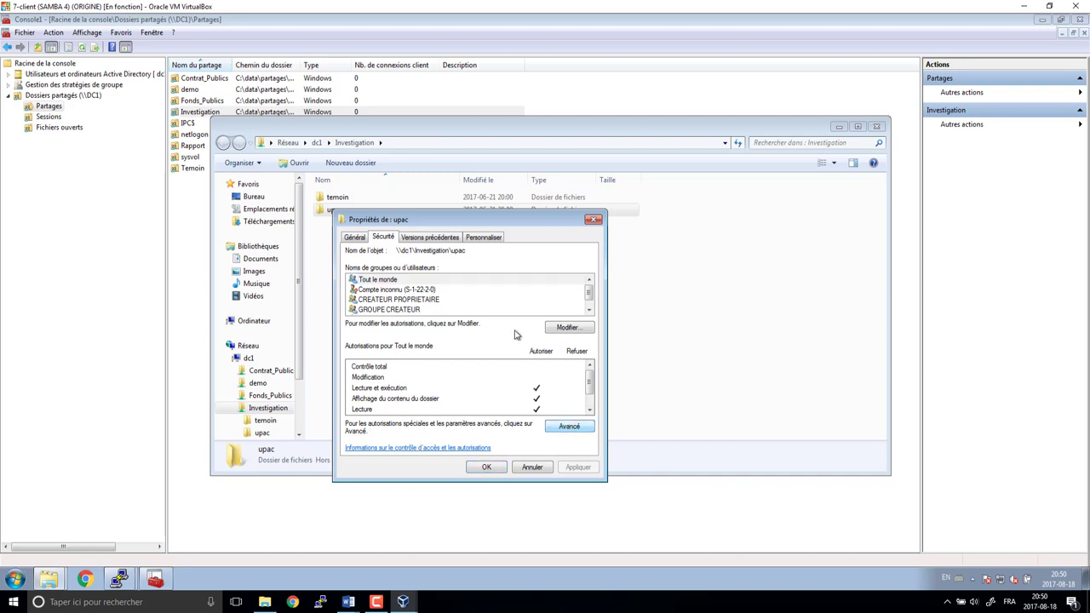
pyautogui.click(568, 330)
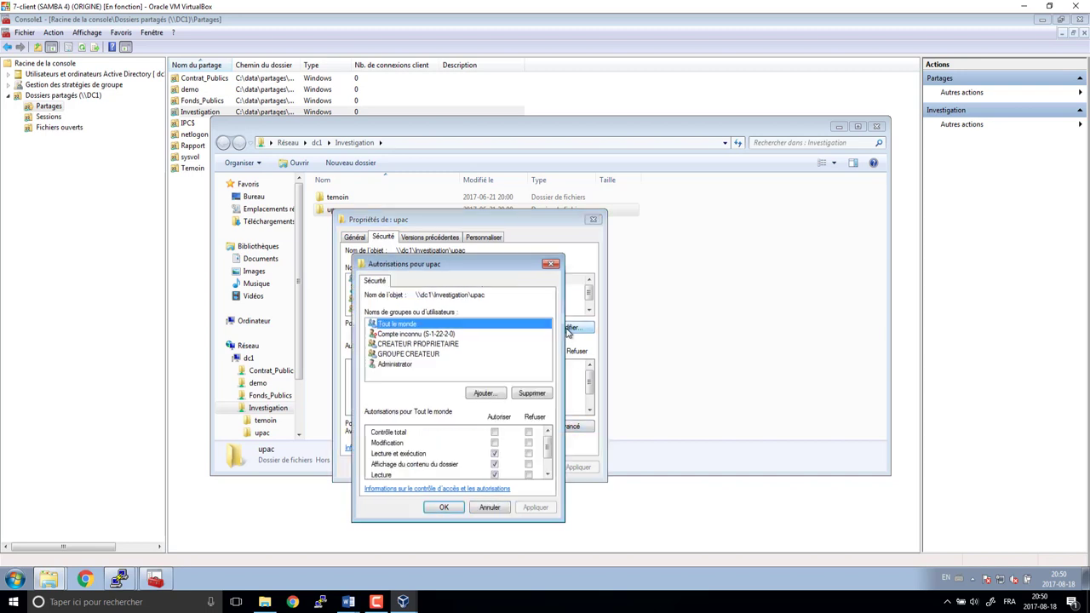
# - Remove Tout le monde and add the dl_upac_MOD and dl_upac_RO groups
pyautogui.click(534, 396)
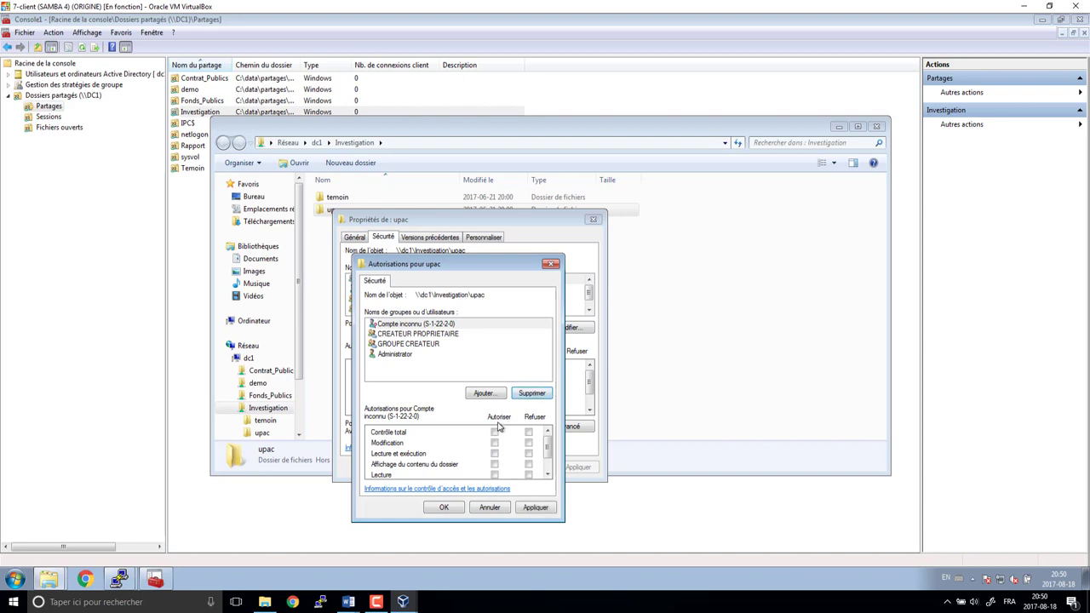
pyautogui.click(487, 394)
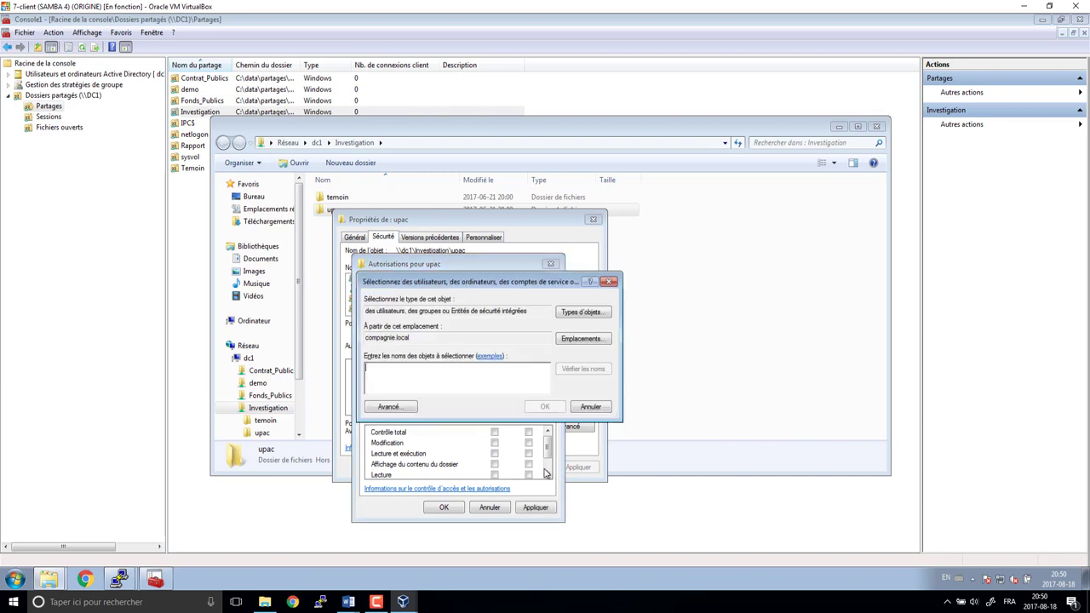
pyautogui.write('d')
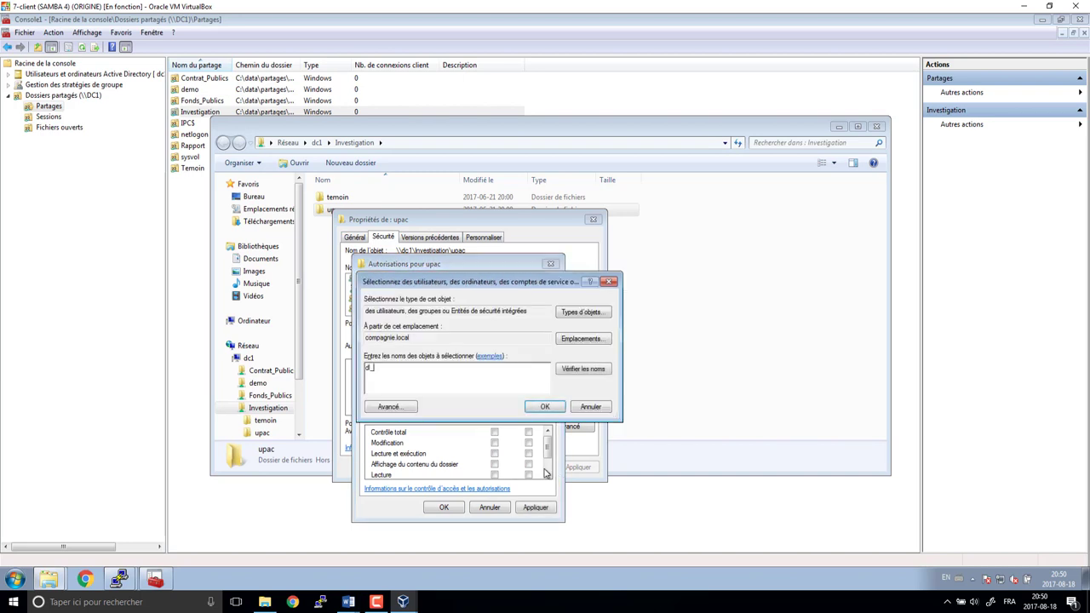
pyautogui.write('l_up')
pyautogui.press('Tab')
pyautogui.press('Return')
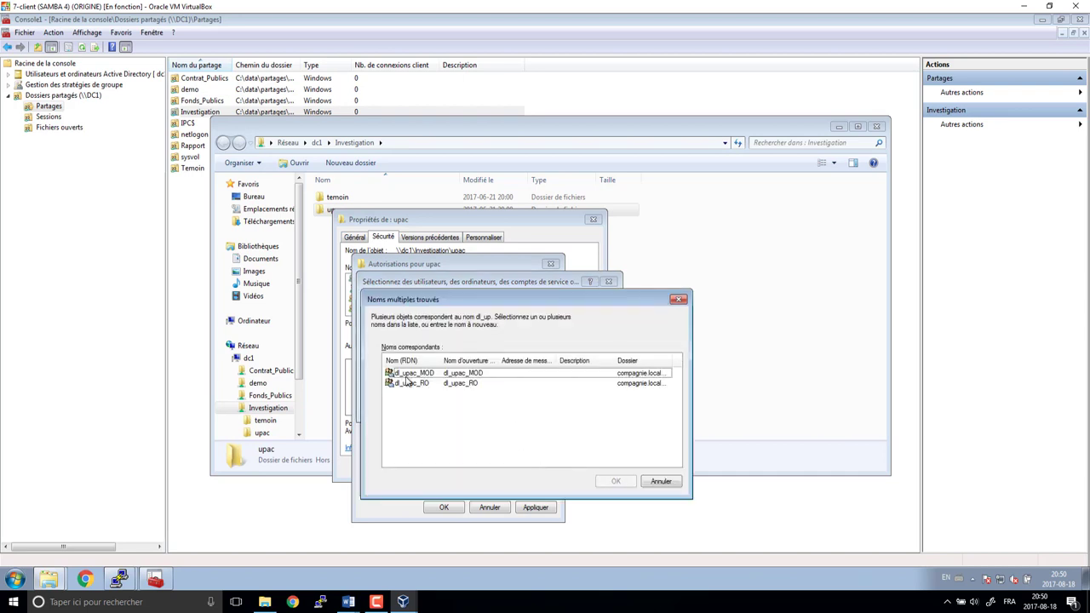
pyautogui.click(409, 373)
pyautogui.keyDown('shift'); pyautogui.click(410, 383); pyautogui.keyUp('shift')
pyautogui.click(616, 481)
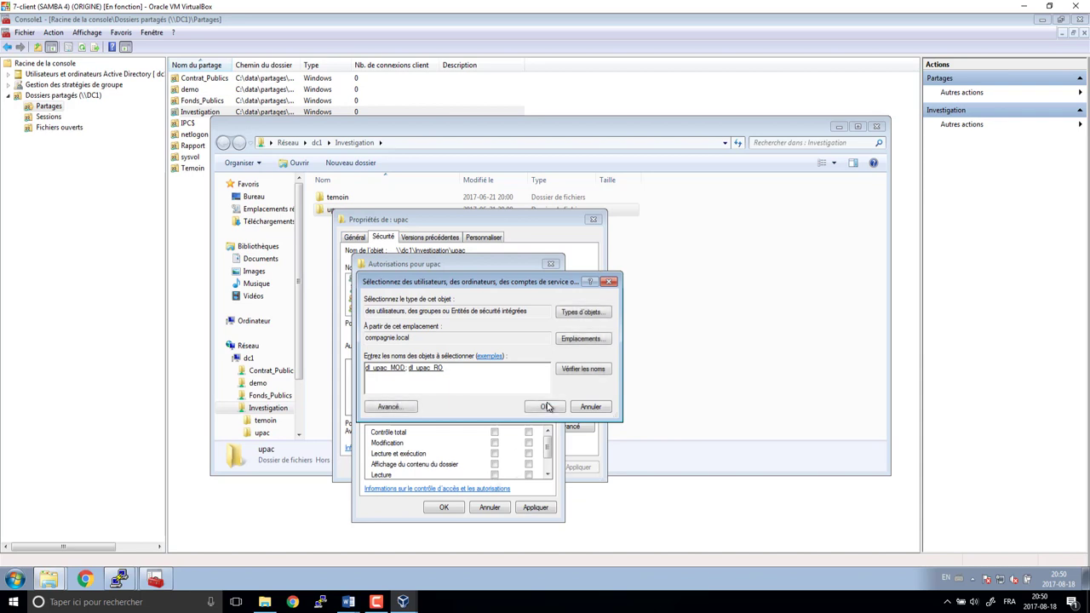
pyautogui.click(547, 406)
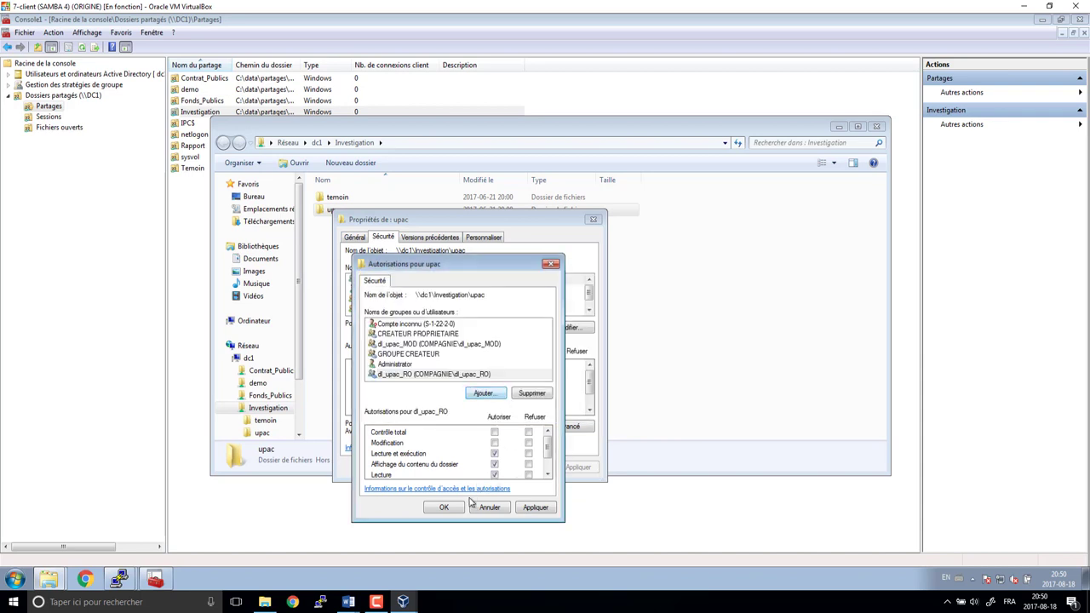
# - Allow Modification for dl_upac_MOD, confirm, verify dl_upac_RO has read access, and close
pyautogui.click(426, 346)
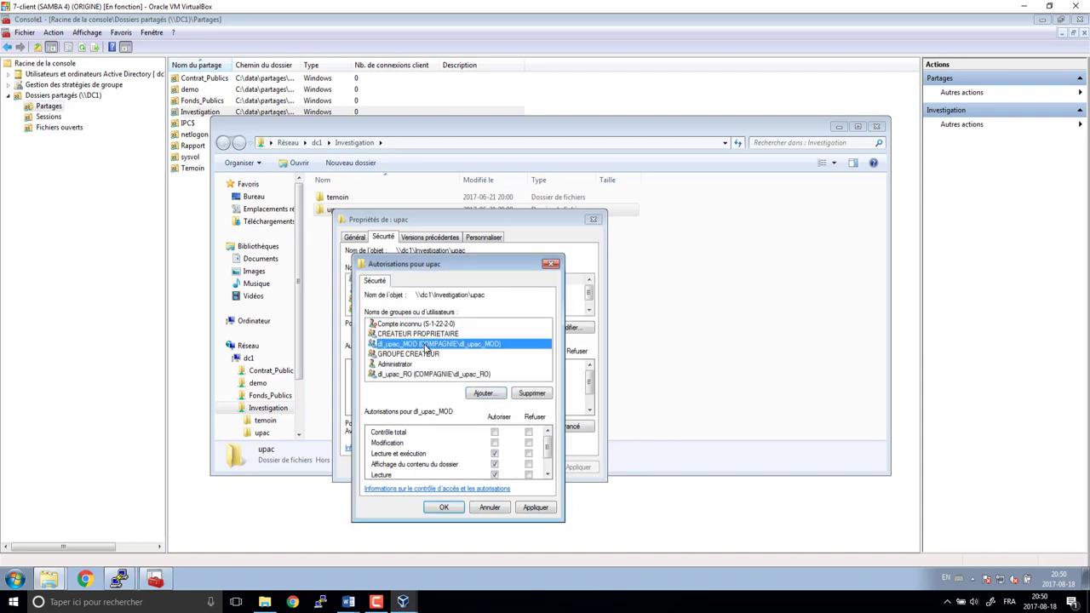
pyautogui.click(493, 443)
pyautogui.click(444, 507)
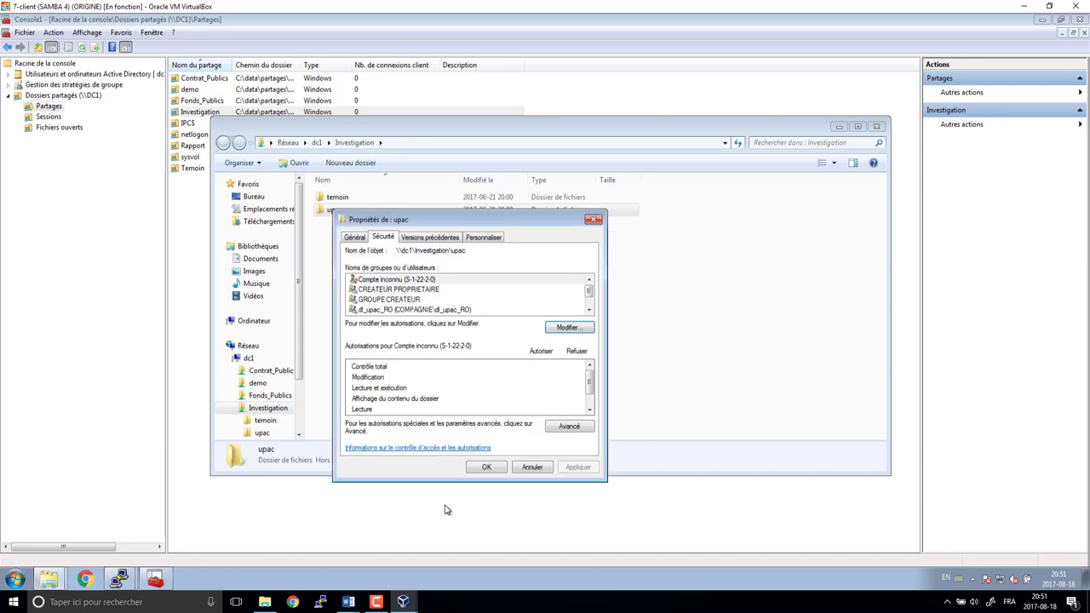
pyautogui.click(384, 312)
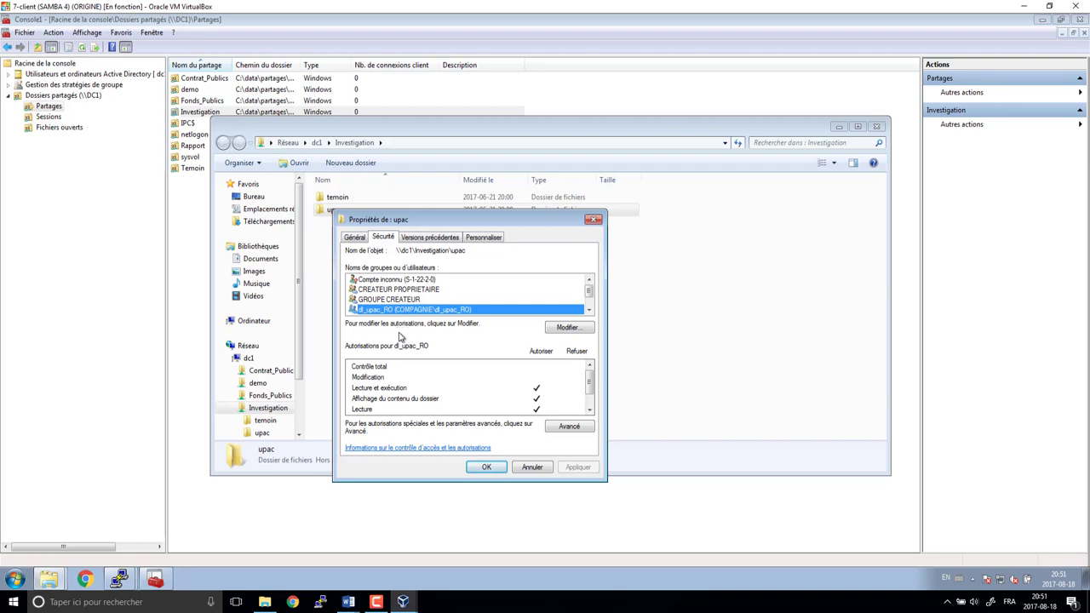
pyautogui.click(484, 467)
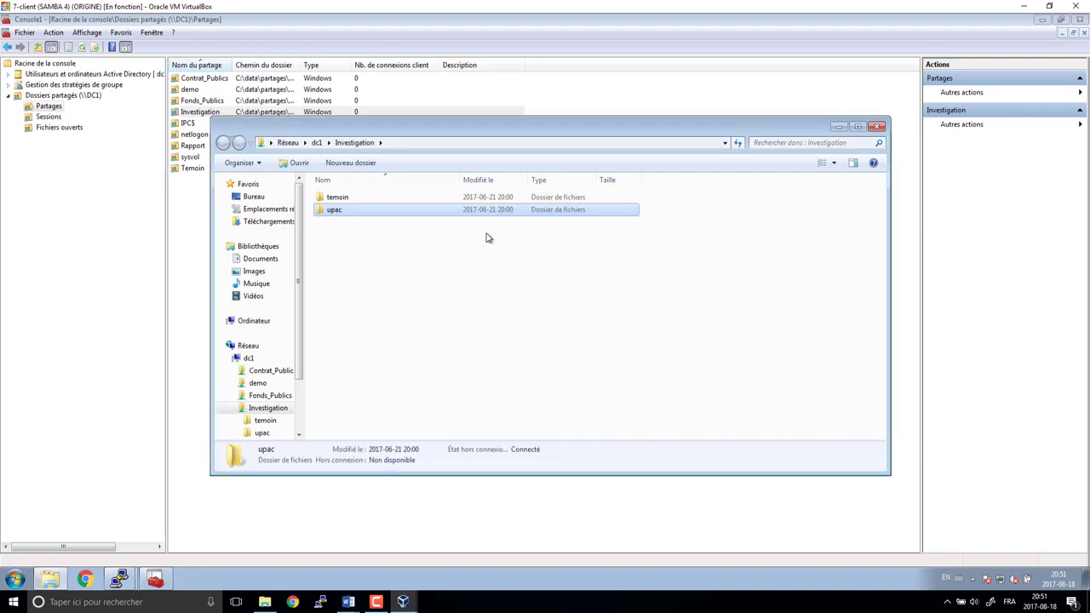
# - Close Explorer and list the groups in compagnie.local > OU_CEIC > OU_Groupes
pyautogui.click(877, 127)
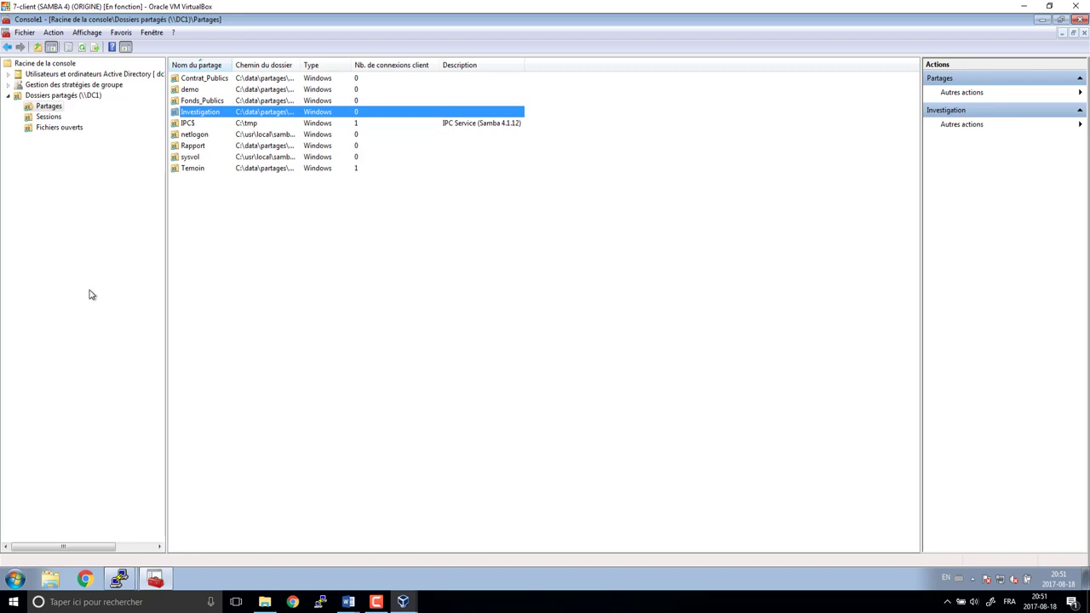
pyautogui.click(9, 75)
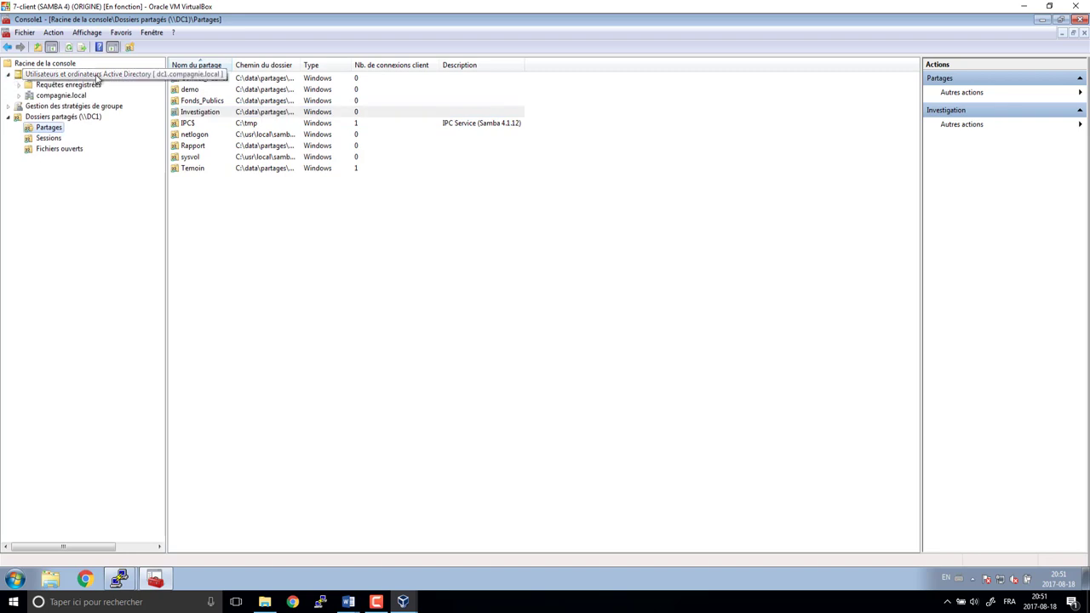
pyautogui.click(75, 96)
pyautogui.doubleClick(75, 96)
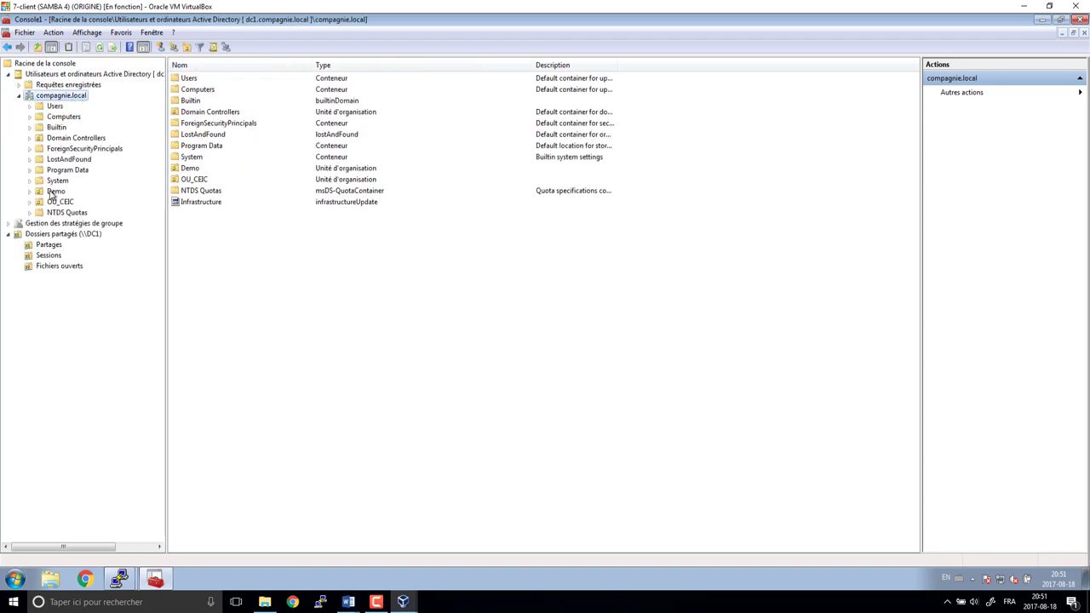
pyautogui.doubleClick(61, 203)
pyautogui.click(78, 256)
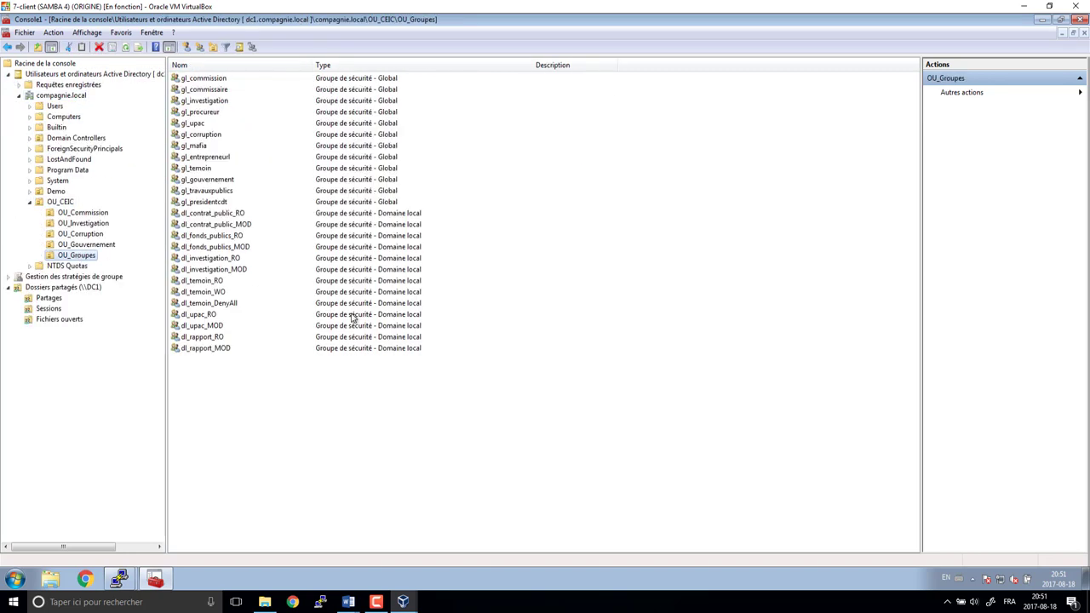
# - Review gl_commissaire's Membres and Membre de tabs, then close its properties
pyautogui.doubleClick(209, 91)
pyautogui.click(376, 139)
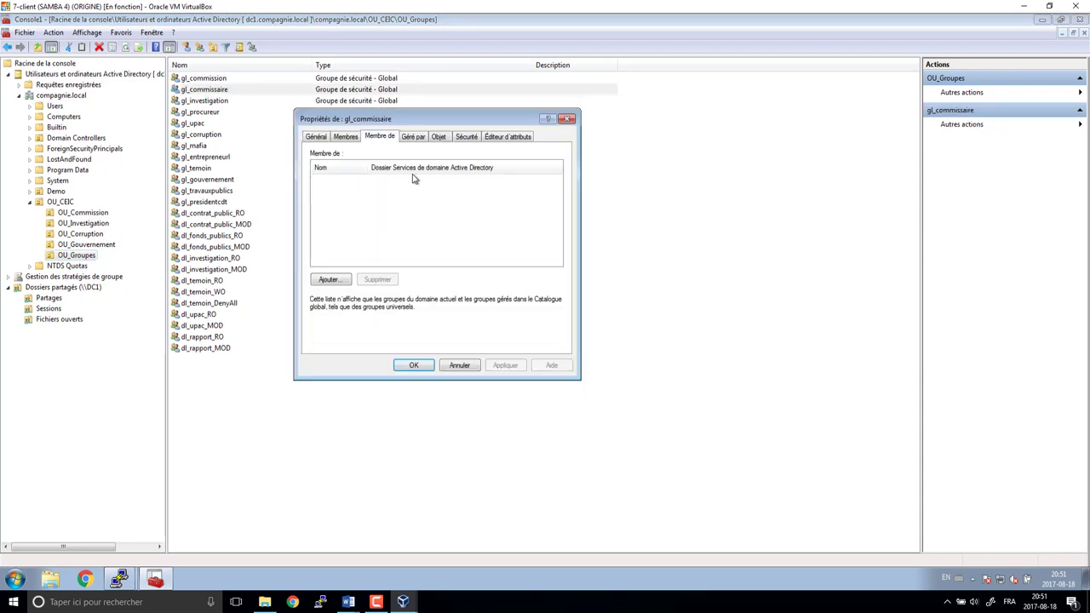
pyautogui.click(346, 137)
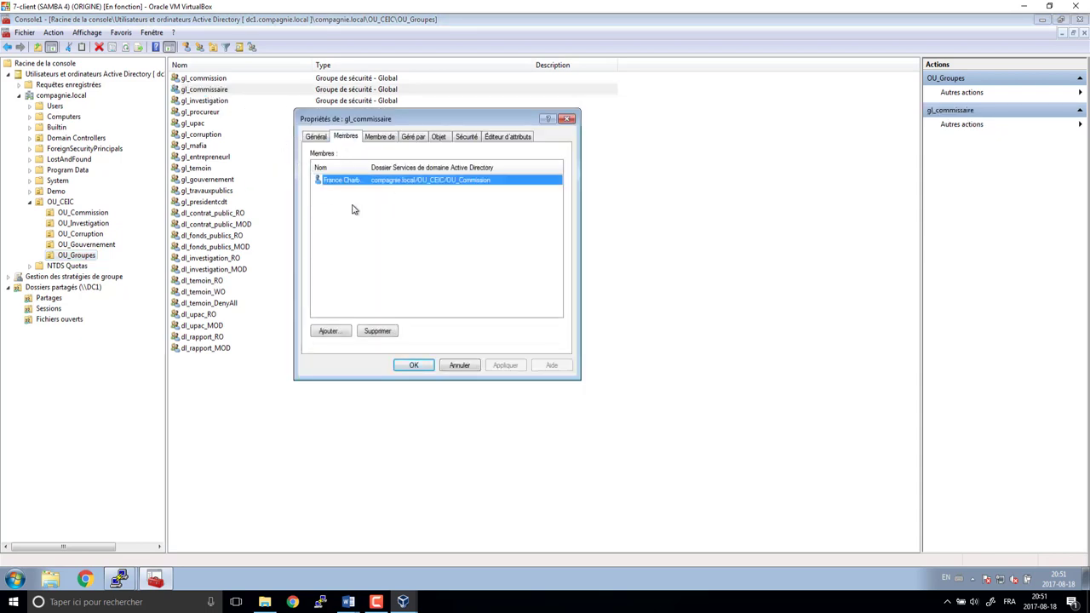
pyautogui.moveTo(373, 127); pyautogui.dragTo(373, 131)
pyautogui.click(377, 138)
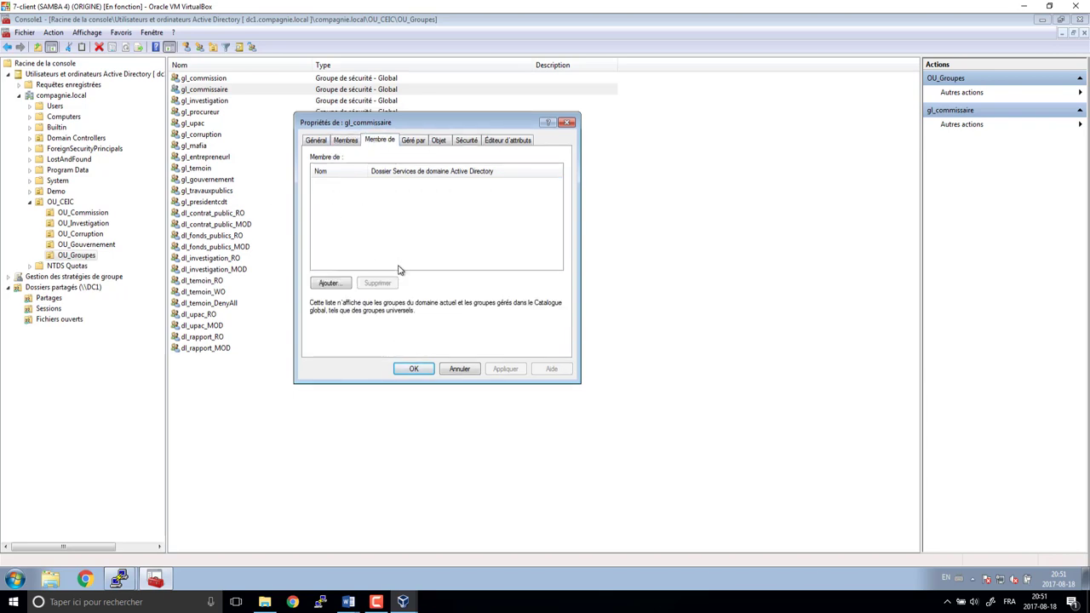
pyautogui.click(457, 367)
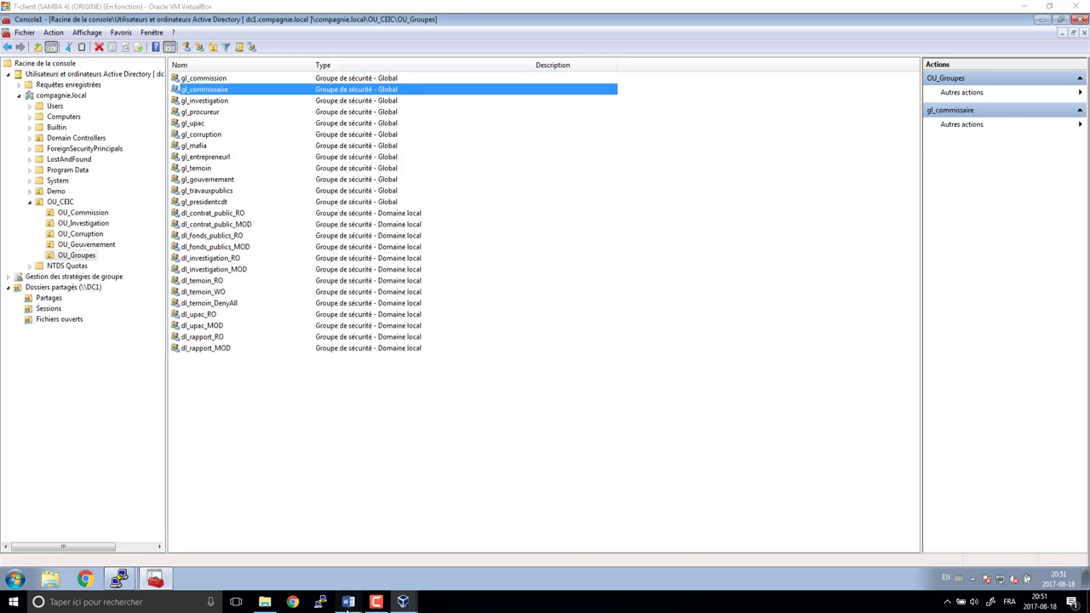
# - Show Word's DL groups table on page 6 beside the console, through the Notes column
pyautogui.moveTo(348, 601)
pyautogui.click(382, 573)
pyautogui.scroll(-15, 1013, 372)
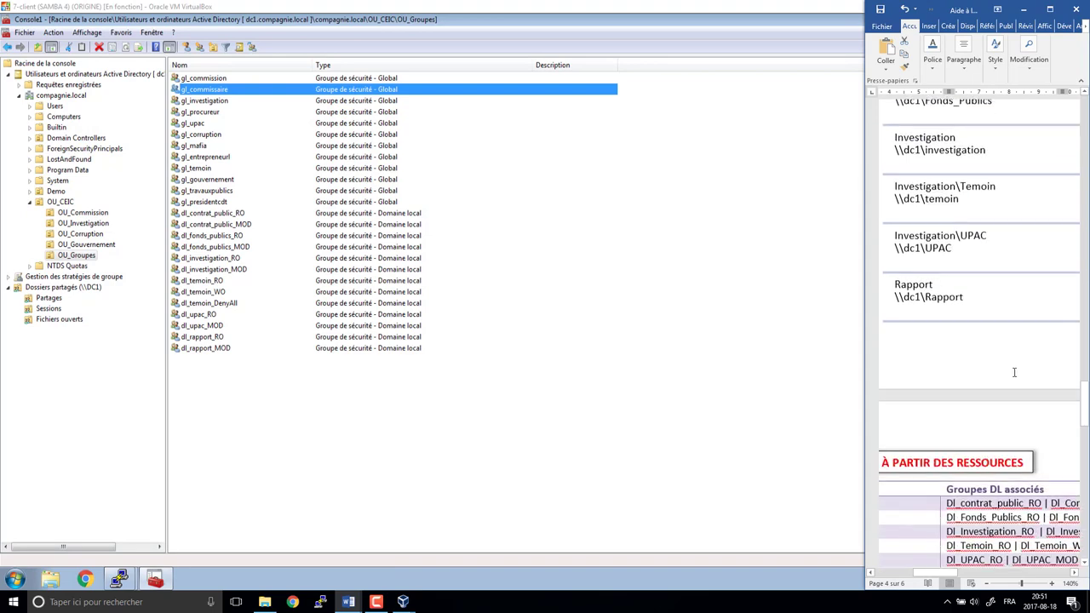
pyautogui.scroll(-8, 1013, 372)
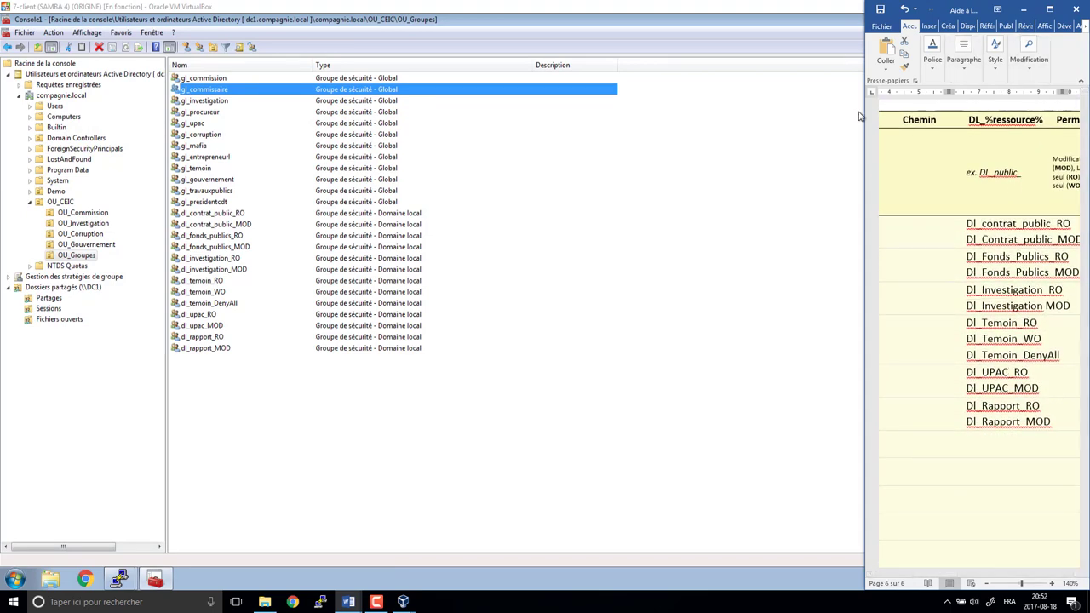
pyautogui.moveTo(864, 111); pyautogui.dragTo(451, 127)
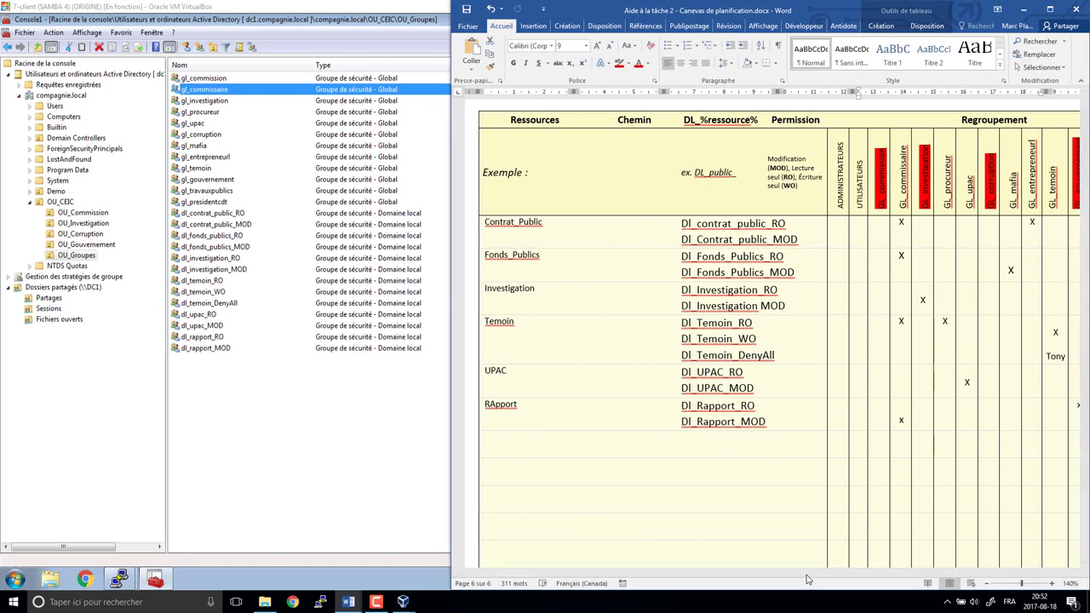
pyautogui.moveTo(817, 579); pyautogui.dragTo(921, 581)
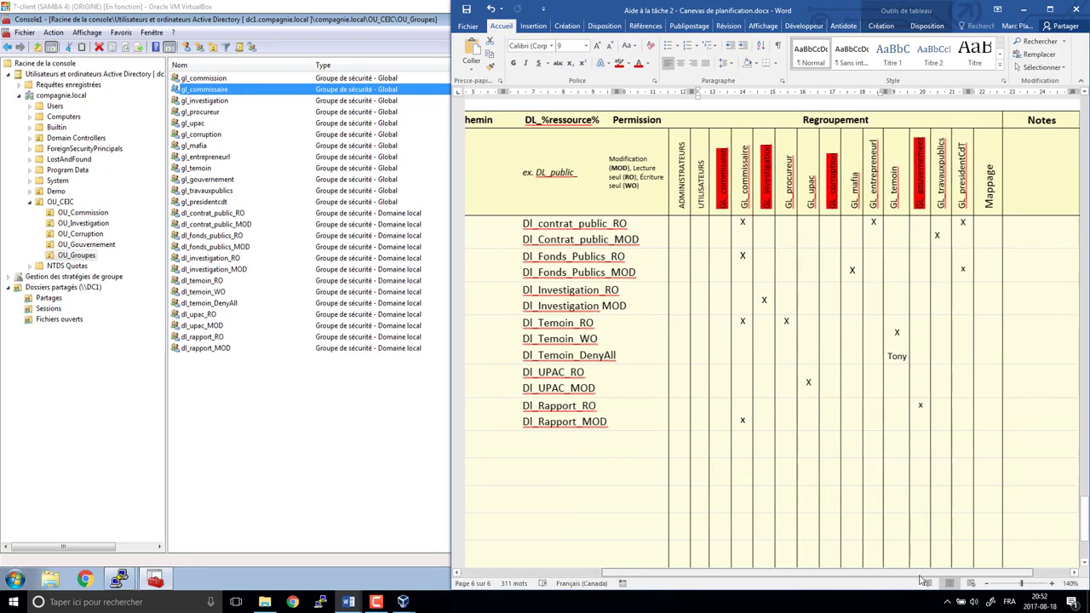
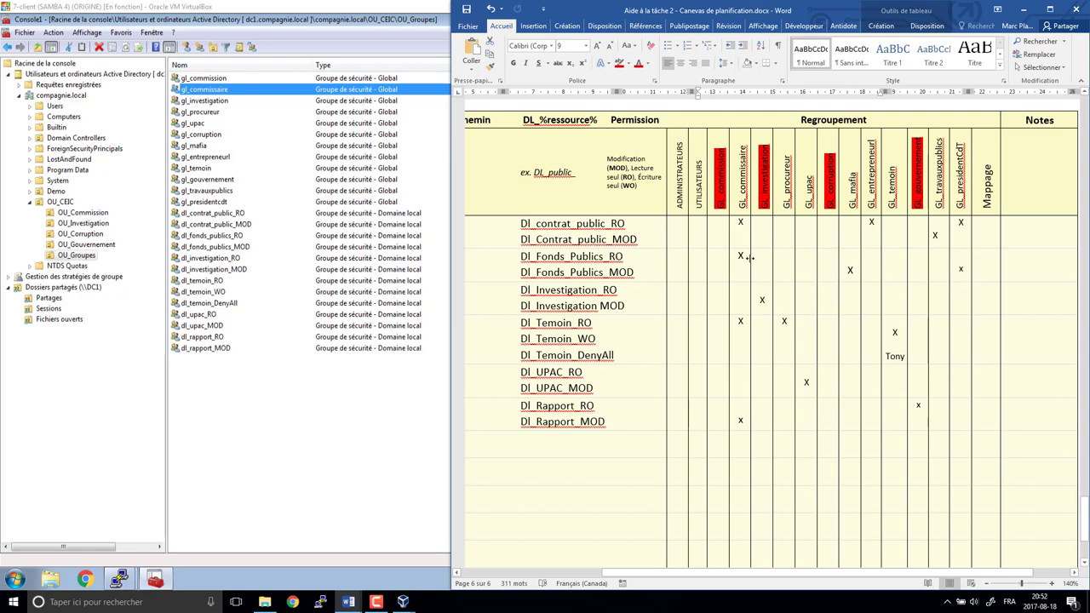
# - Start adding gl_commissaire to groups and look up the groups whose names begin with dl_
pyautogui.rightClick(221, 92)
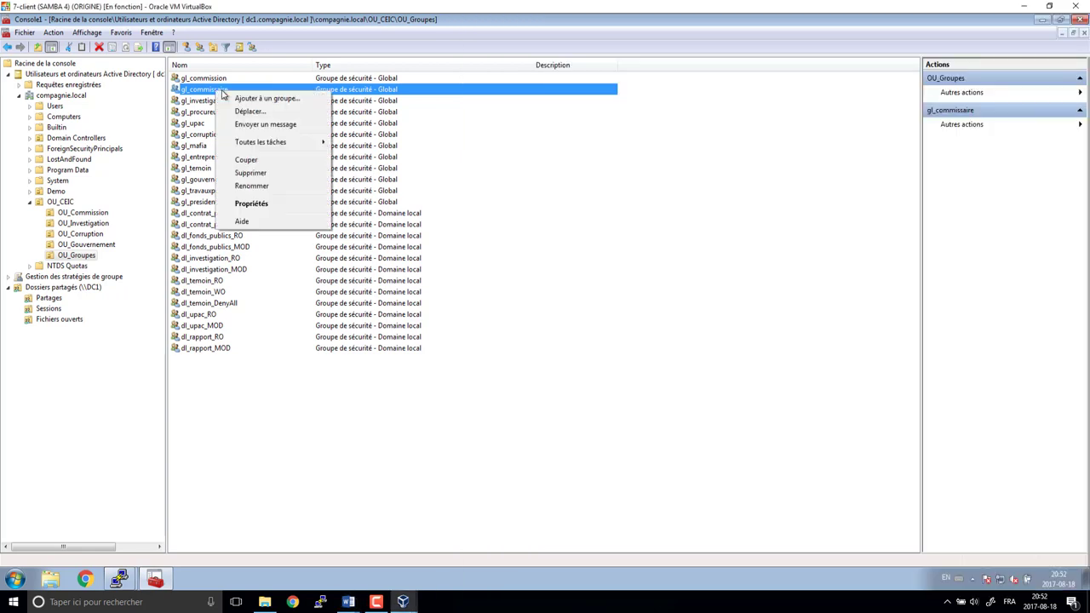
pyautogui.click(258, 99)
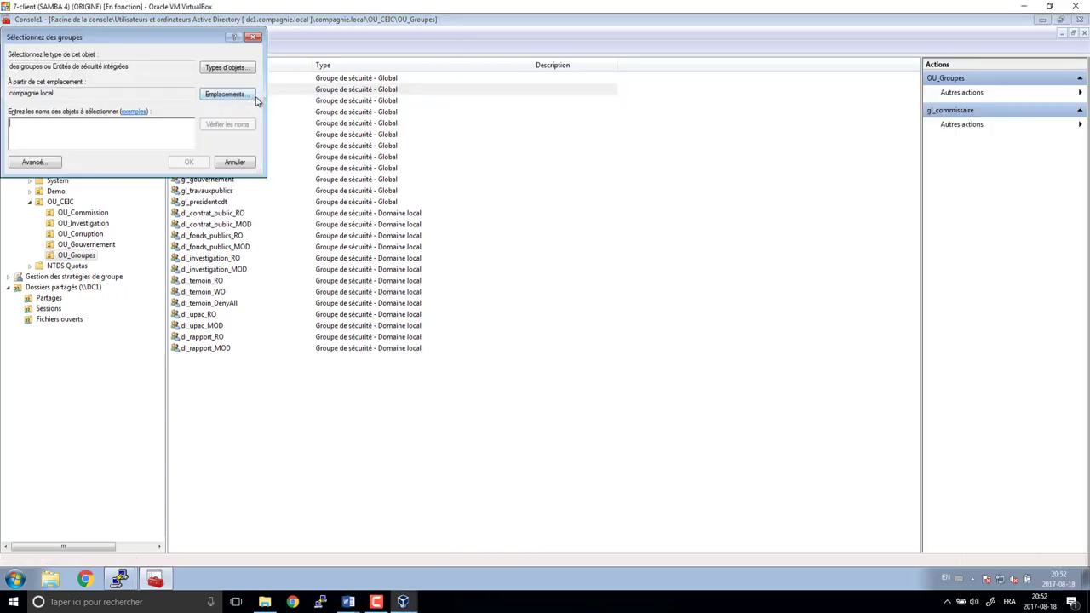
pyautogui.write('gl_')
pyautogui.press('Return')
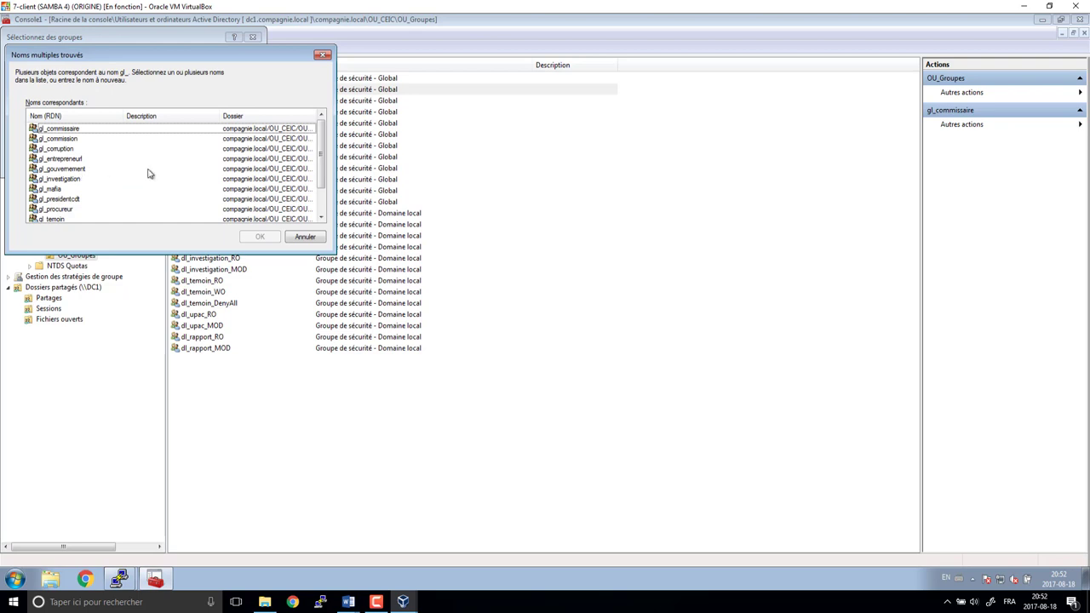
pyautogui.scroll(-1, 323, 167)
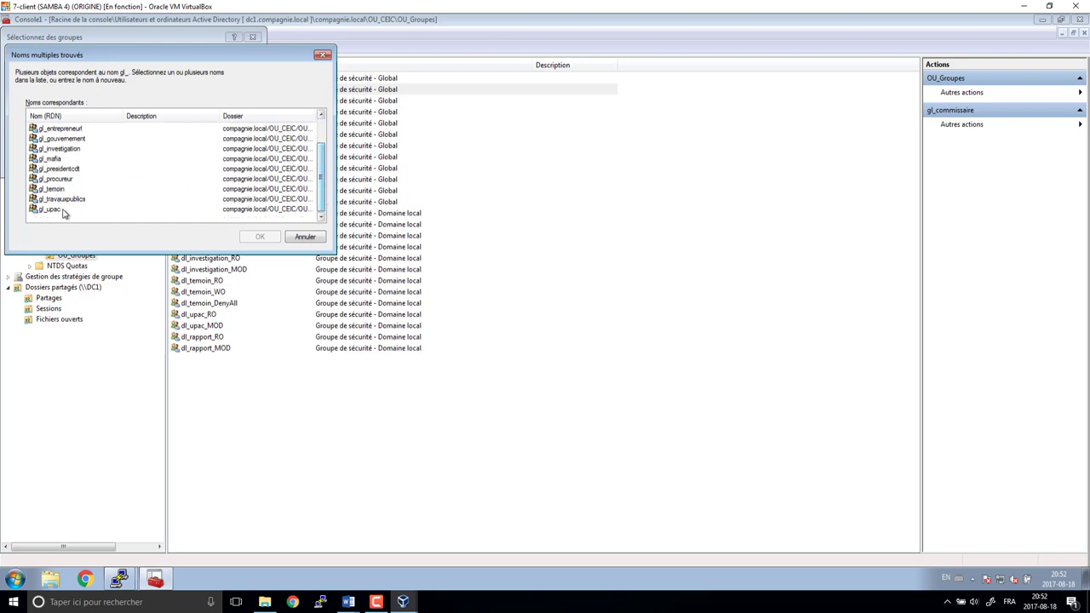
pyautogui.click(305, 236)
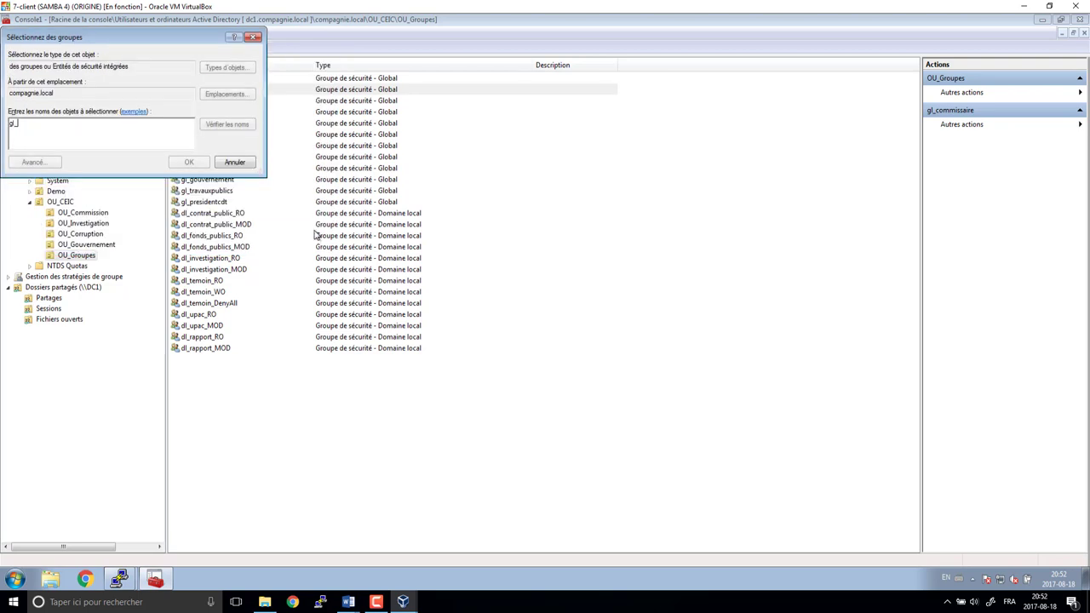
pyautogui.press('BackSpace')
pyautogui.press('BackSpace')
pyautogui.write('dl')
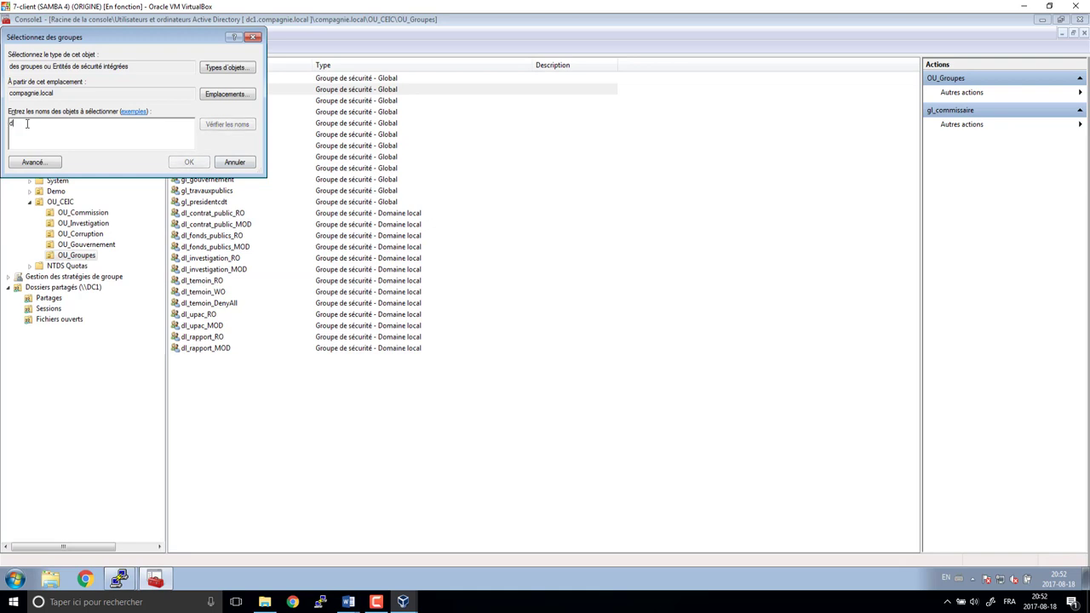
pyautogui.press('Return')
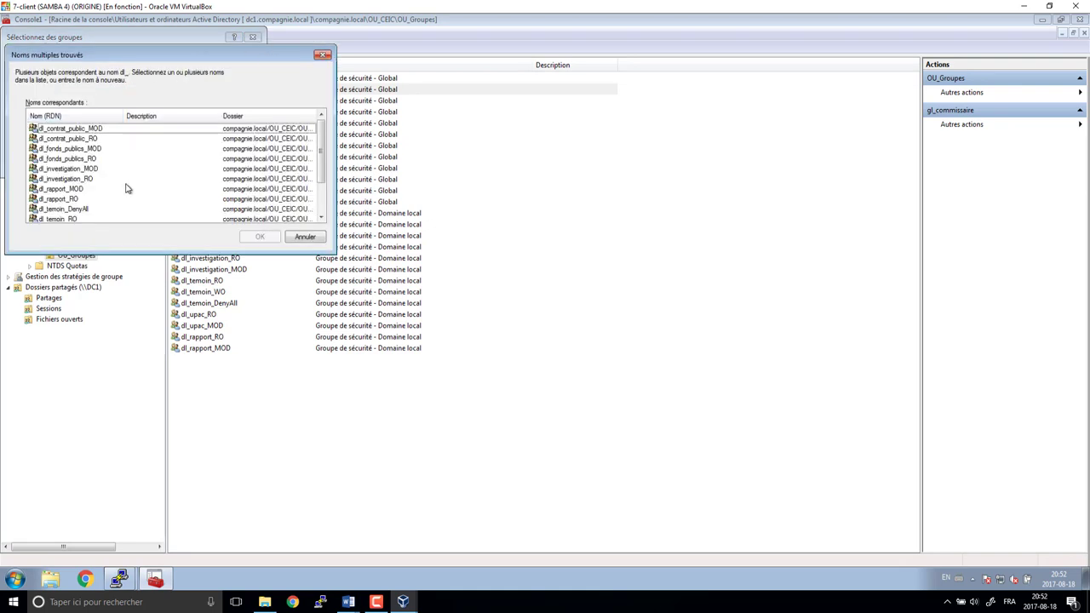
# - Pick dl_contrat_public_RO and dl_fonds_publics_RO, checking the Word planning table
pyautogui.click(89, 139)
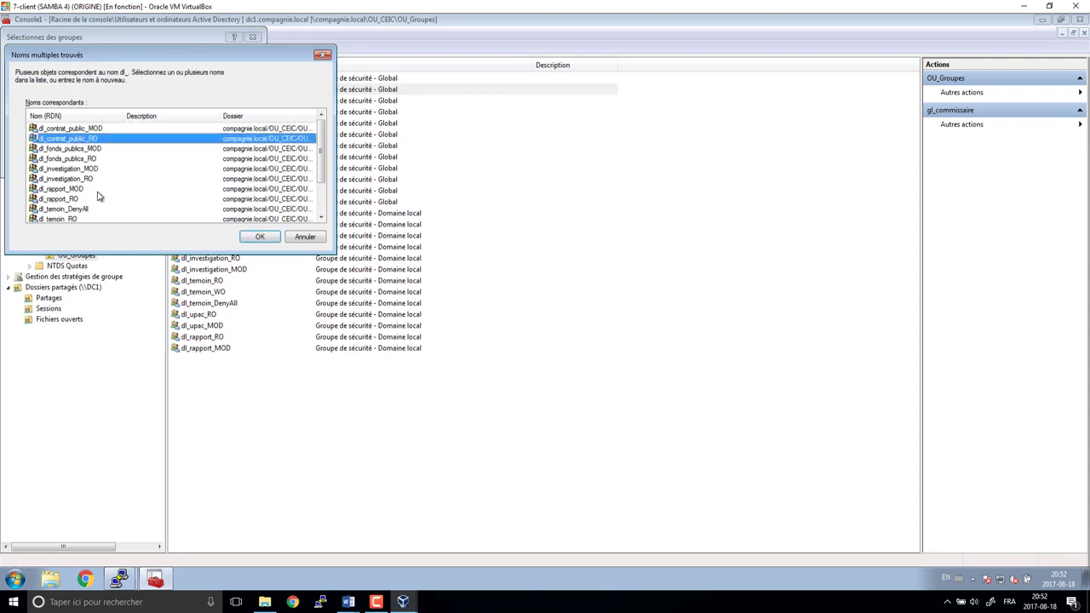
pyautogui.keyDown('ctrl'); pyautogui.click(89, 161); pyautogui.keyUp('ctrl')
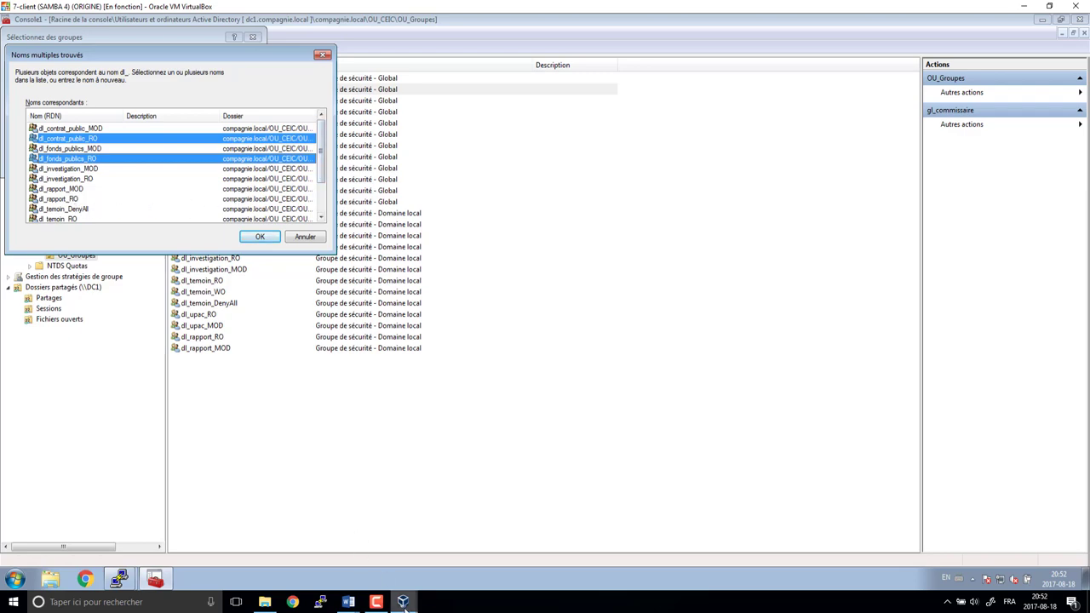
pyautogui.moveTo(349, 602)
pyautogui.click(387, 552)
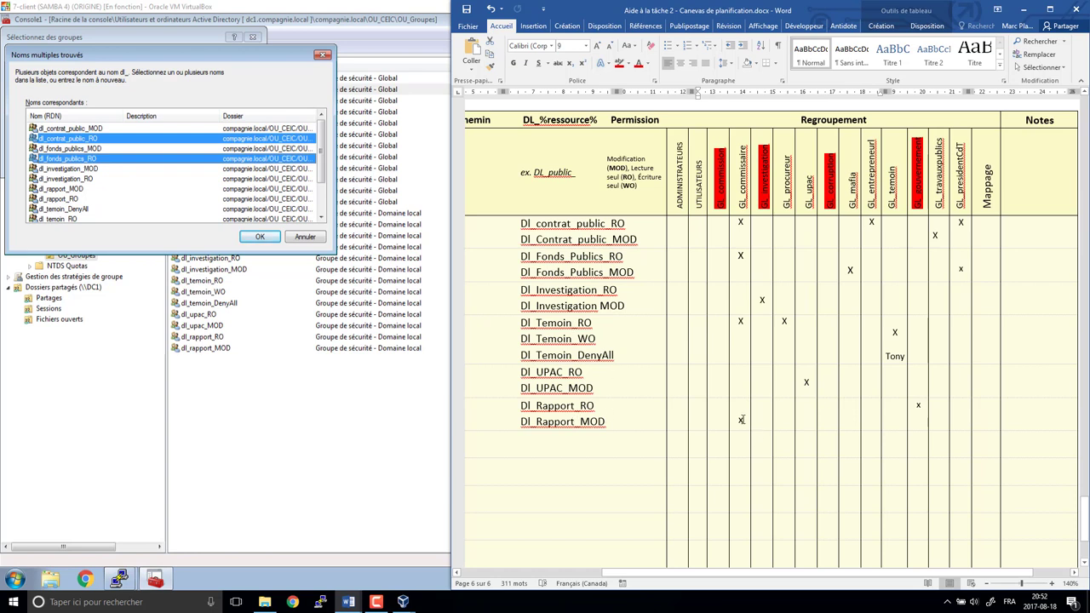
pyautogui.click(71, 190)
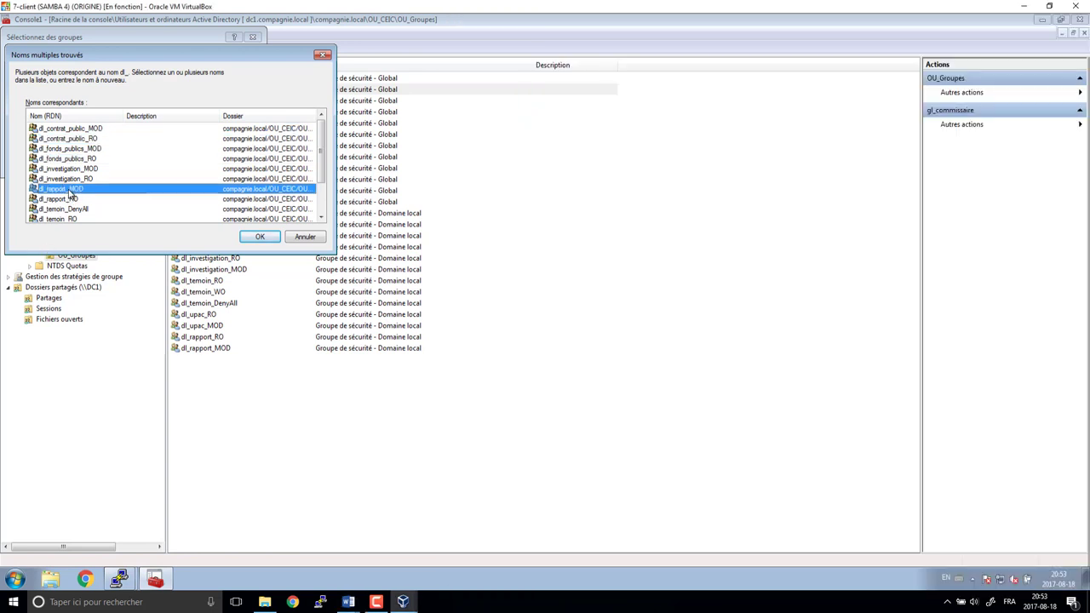
# - Select dl_contrat_public_RO, dl_fonds_publics_RO, dl_rapport_MOD and dl_temoin_RO and confirm the membership
pyautogui.click(74, 137)
pyautogui.keyDown('ctrl'); pyautogui.click(79, 159); pyautogui.keyUp('ctrl')
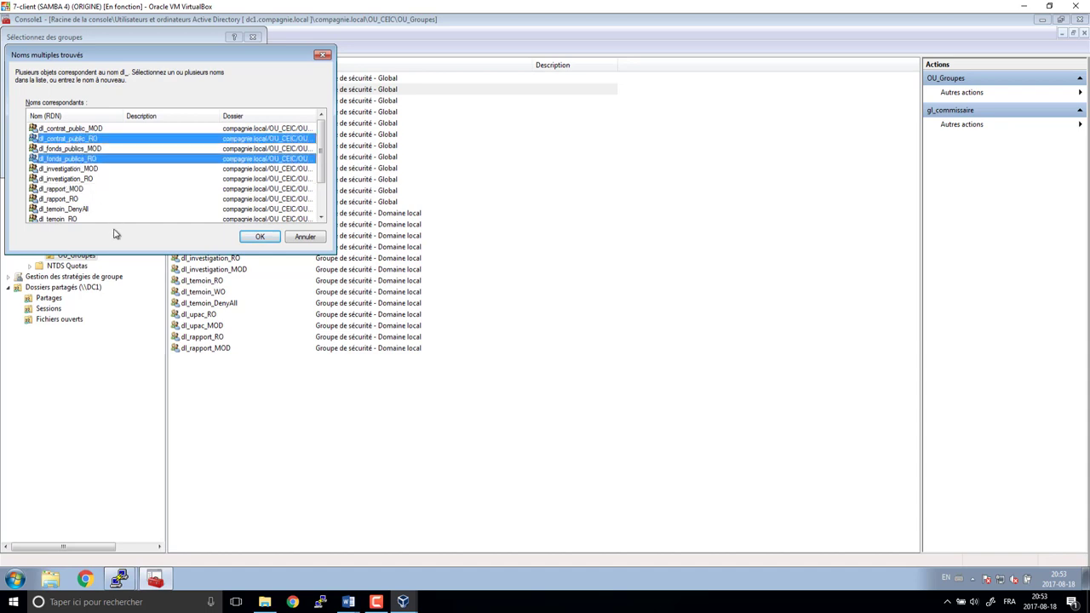
pyautogui.keyDown('ctrl'); pyautogui.click(71, 190); pyautogui.keyUp('ctrl')
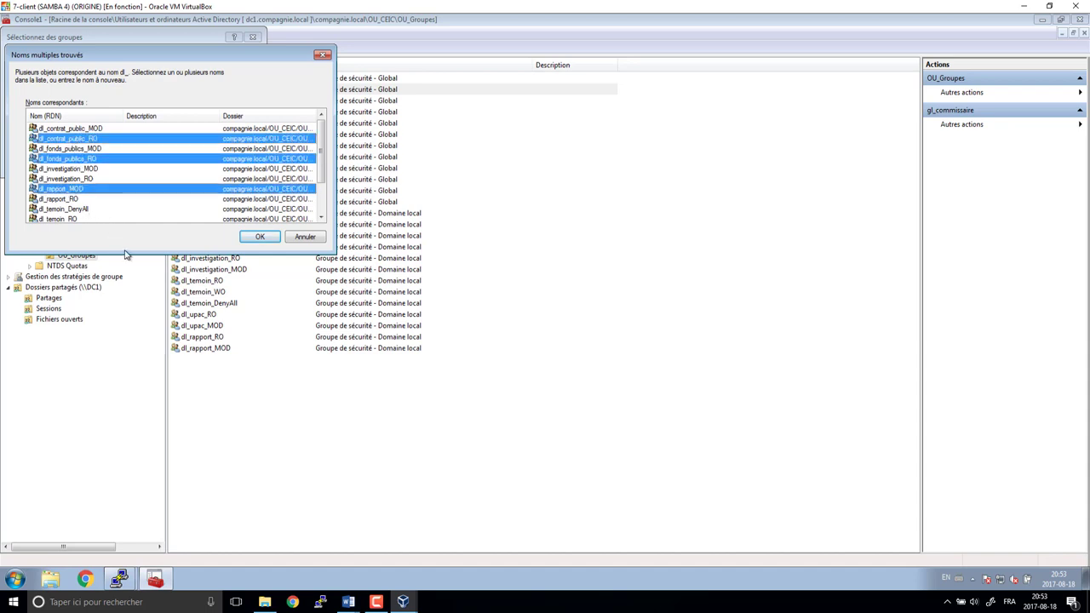
pyautogui.keyDown('ctrl'); pyautogui.click(64, 220); pyautogui.keyUp('ctrl')
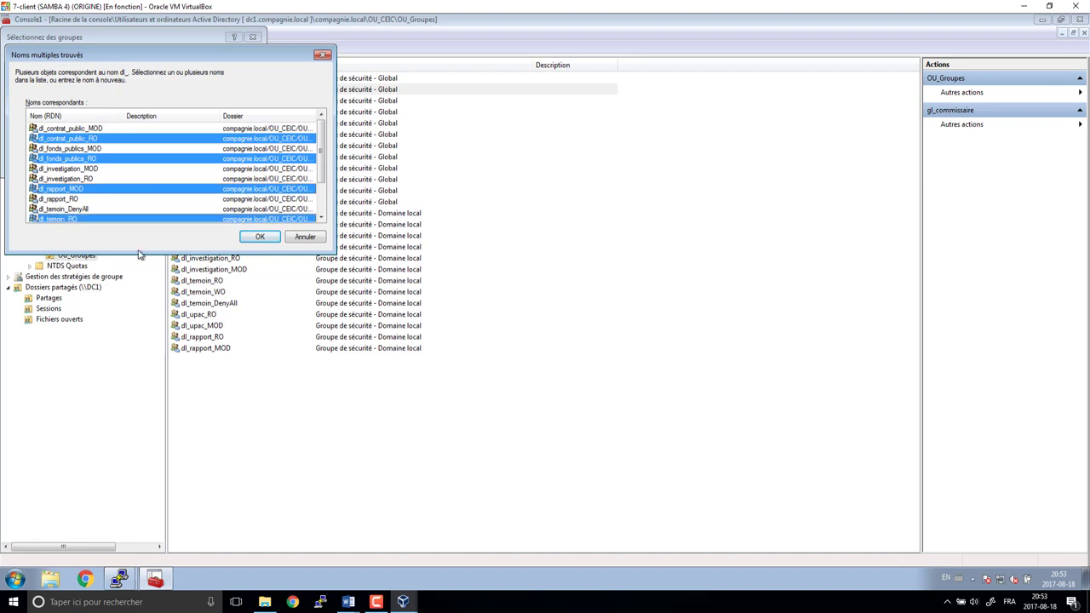
pyautogui.moveTo(322, 168); pyautogui.dragTo(312, 189)
pyautogui.click(260, 237)
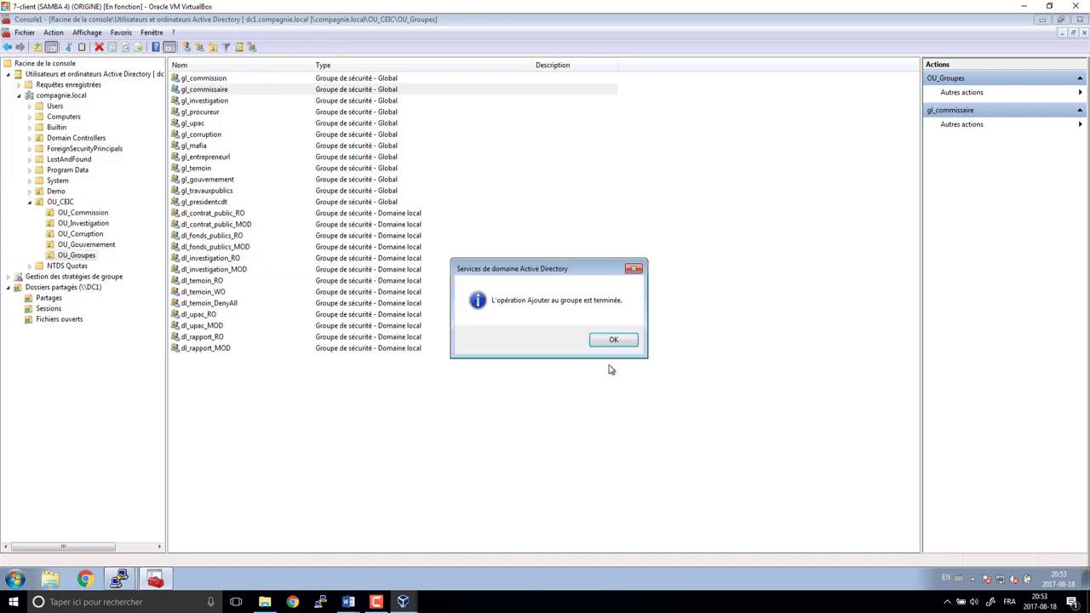
pyautogui.click(613, 340)
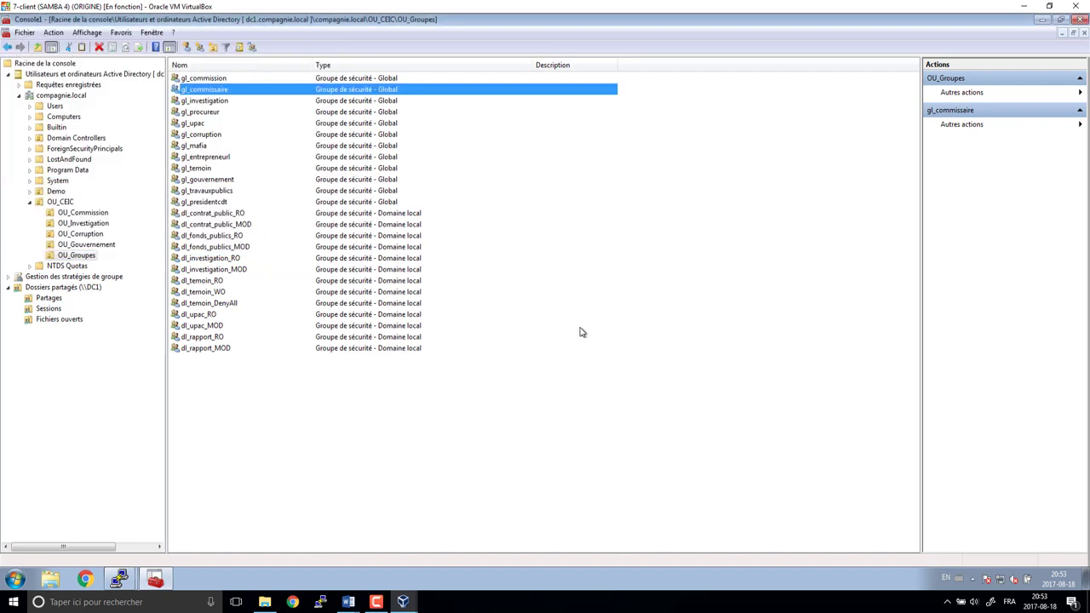
pyautogui.click(212, 102)
# - Check GL_investigation in the Word plan, then add gl_investigation to dl_investigation
pyautogui.rightClick(212, 103)
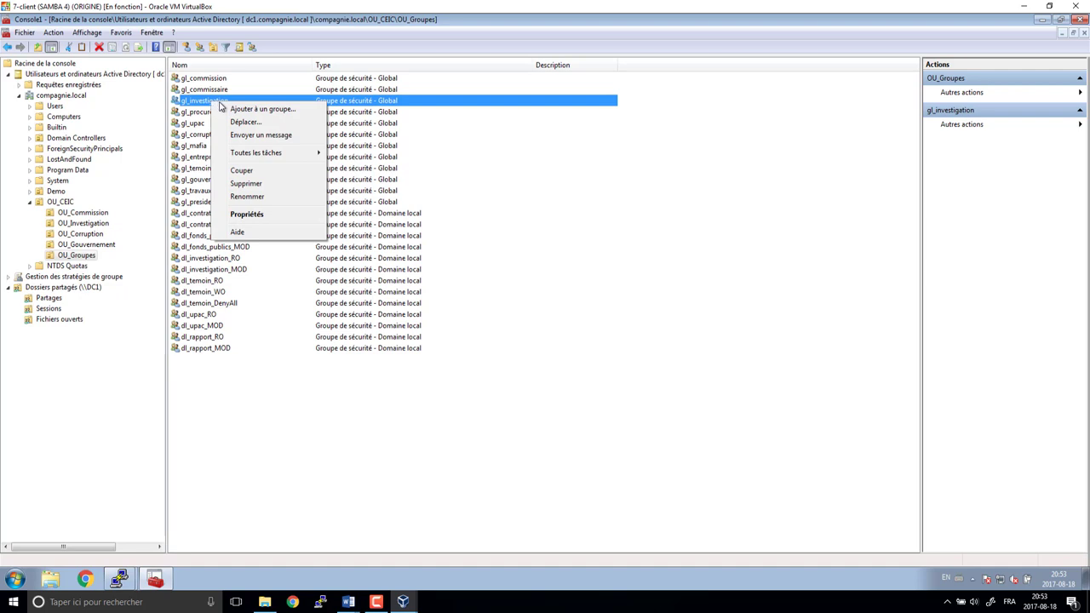
pyautogui.moveTo(348, 602)
pyautogui.click(387, 549)
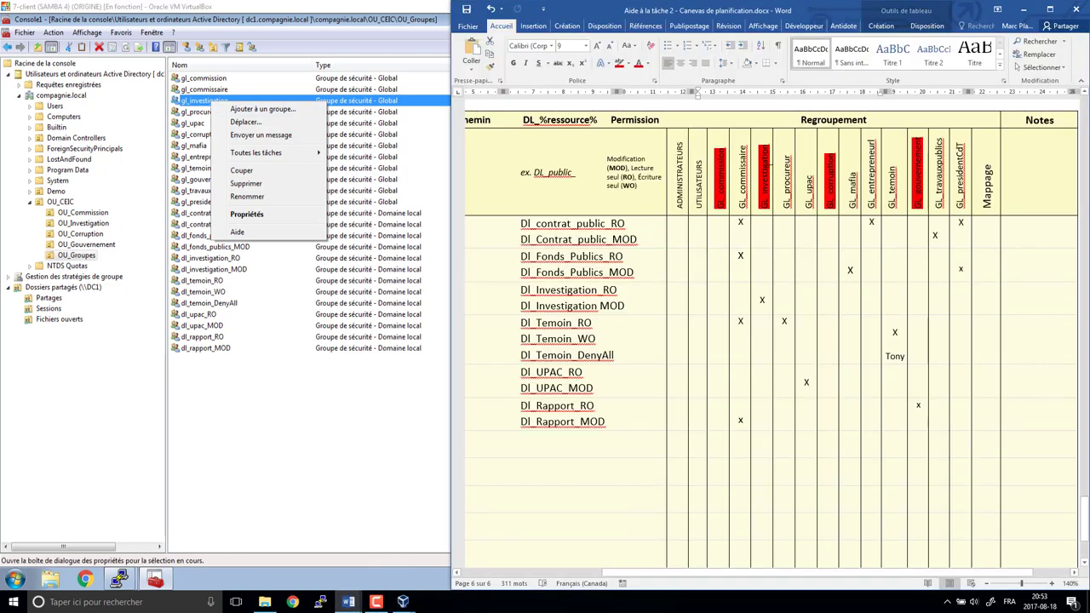
pyautogui.click(767, 300)
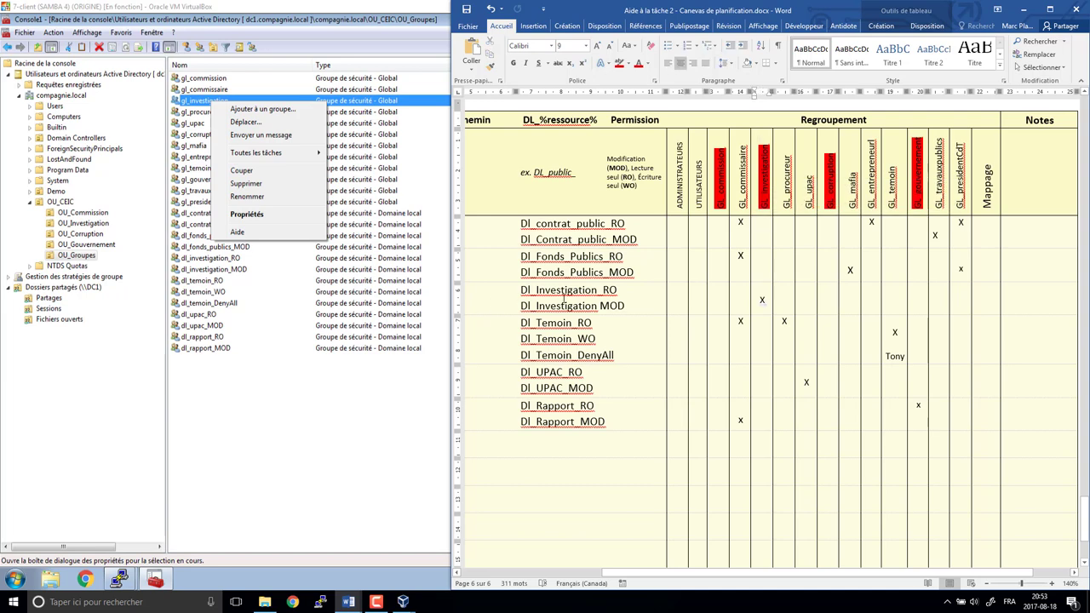
pyautogui.click(255, 110)
pyautogui.click(254, 110)
pyautogui.write('dl_')
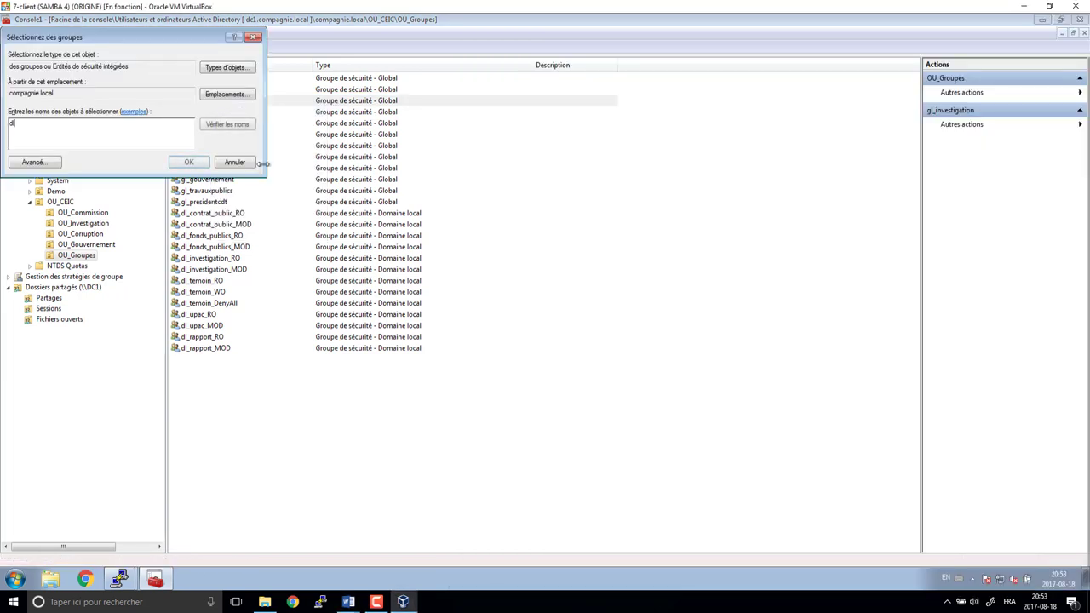
pyautogui.write('inv')
pyautogui.press('Return')
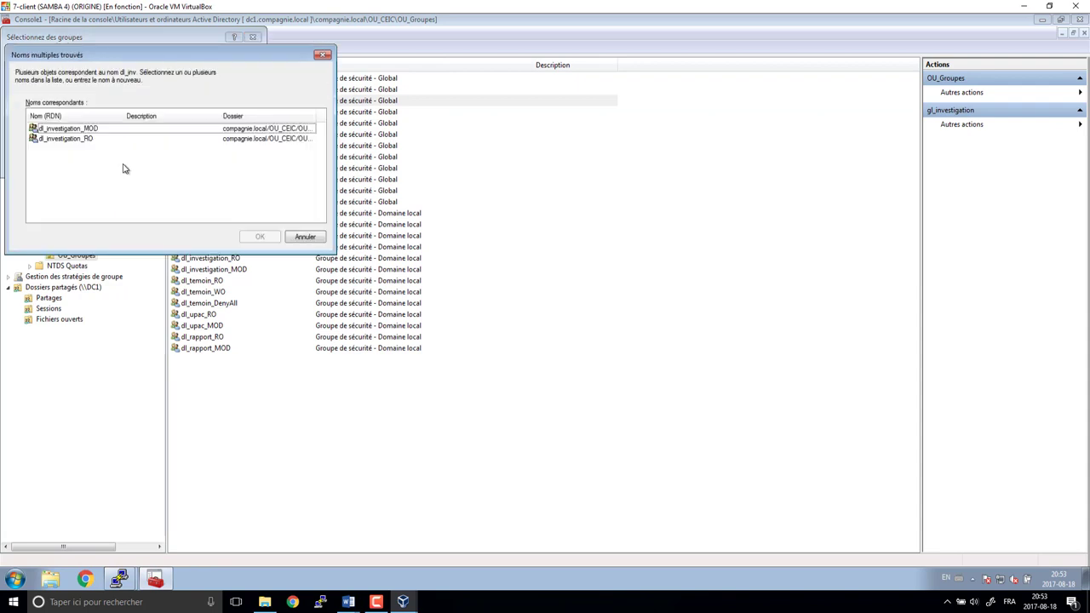
pyautogui.click(85, 128)
pyautogui.click(260, 237)
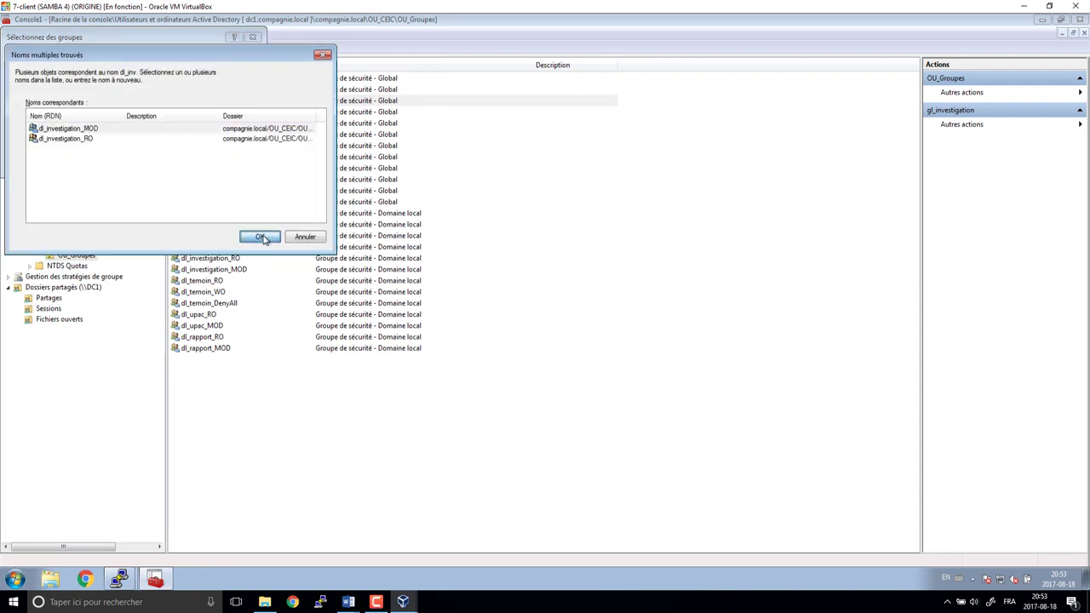
pyautogui.click(614, 339)
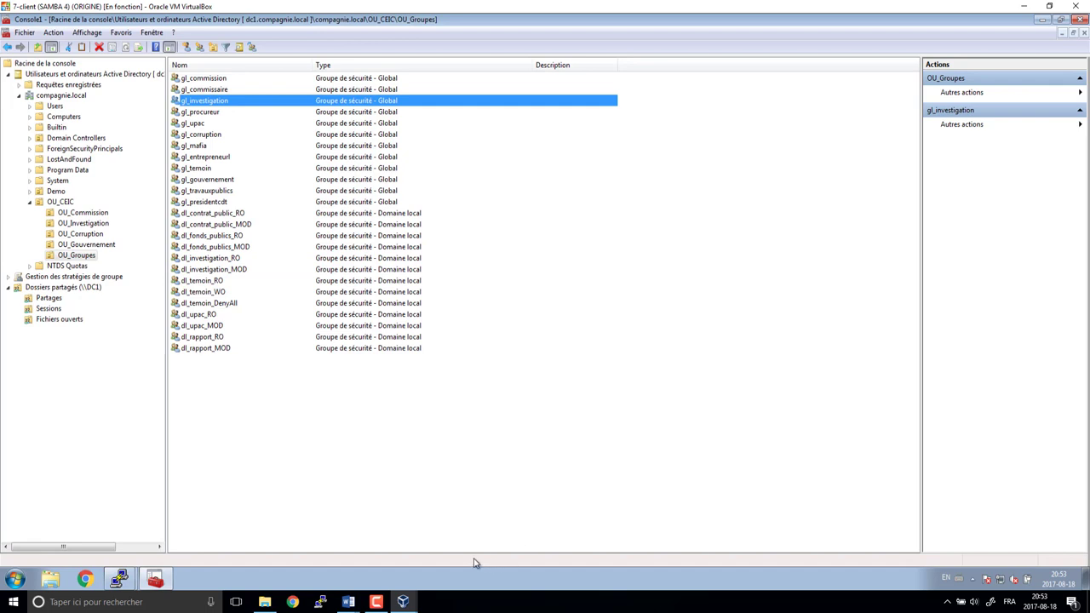
# - Start adding gl_procureur to a group and mark its GL_procureur column in the plan
pyautogui.click(206, 115)
pyautogui.rightClick(207, 115)
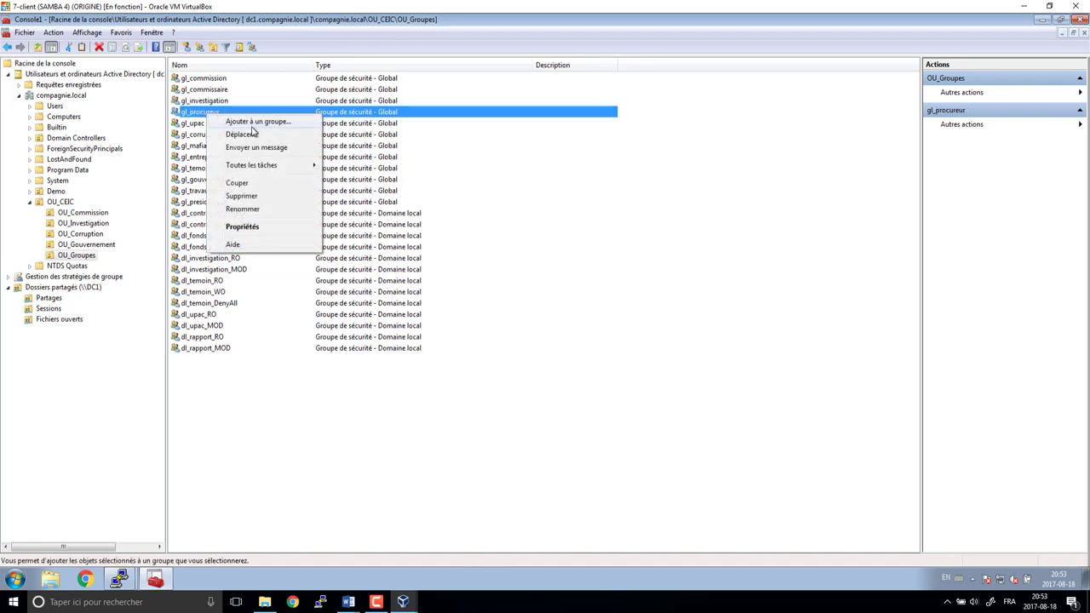
pyautogui.click(253, 122)
pyautogui.moveTo(348, 602)
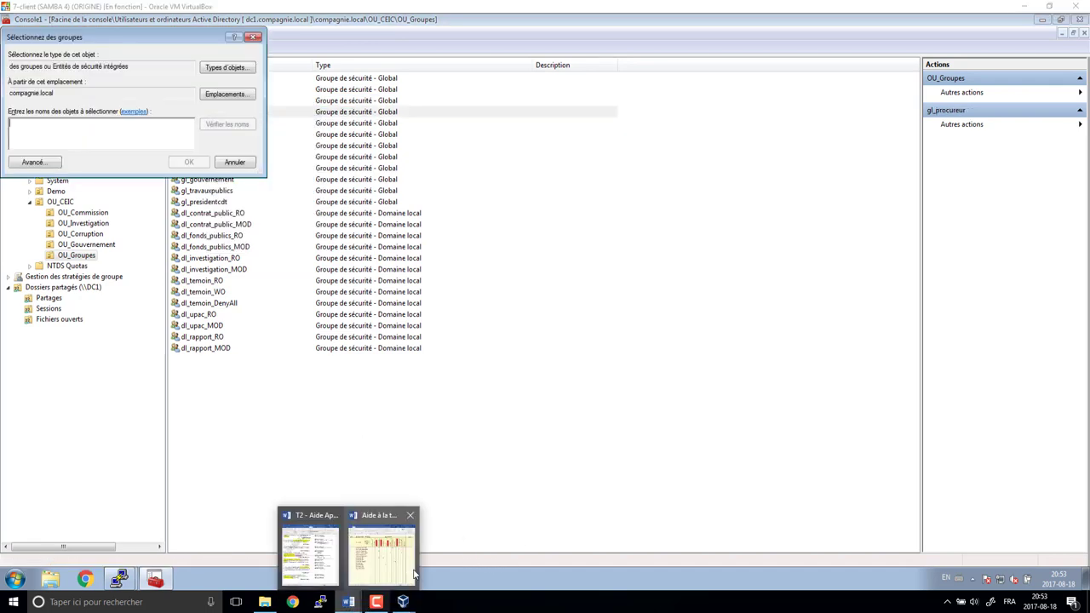
pyautogui.click(408, 557)
pyautogui.moveTo(787, 155); pyautogui.dragTo(784, 224)
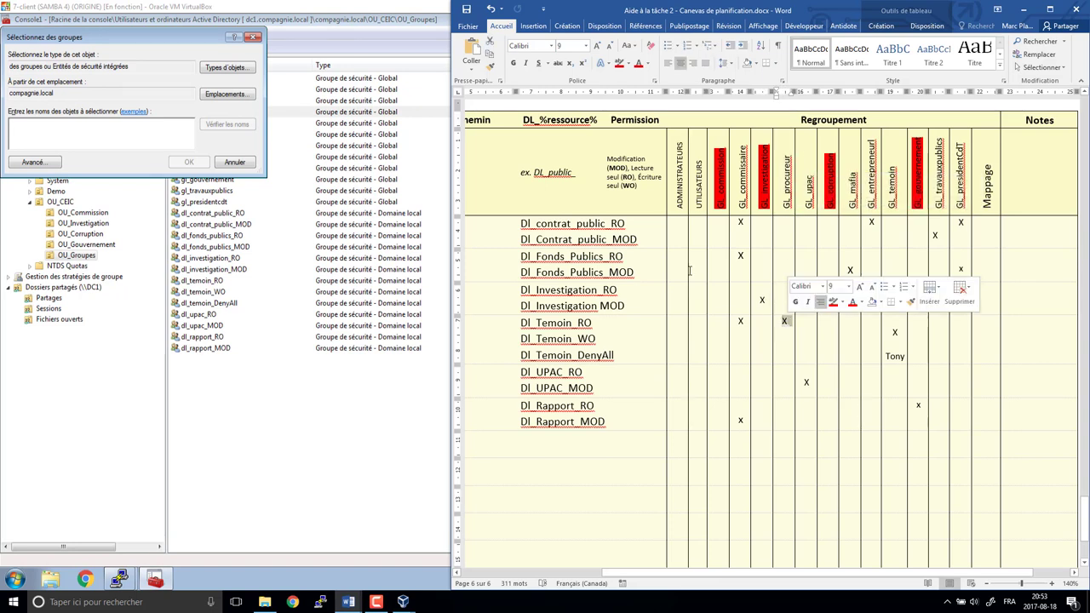
# - Resolve the dl_ name, choose dl_temoin_RO and confirm gl_procureur's membership
pyautogui.click(106, 136)
pyautogui.write('dl_te')
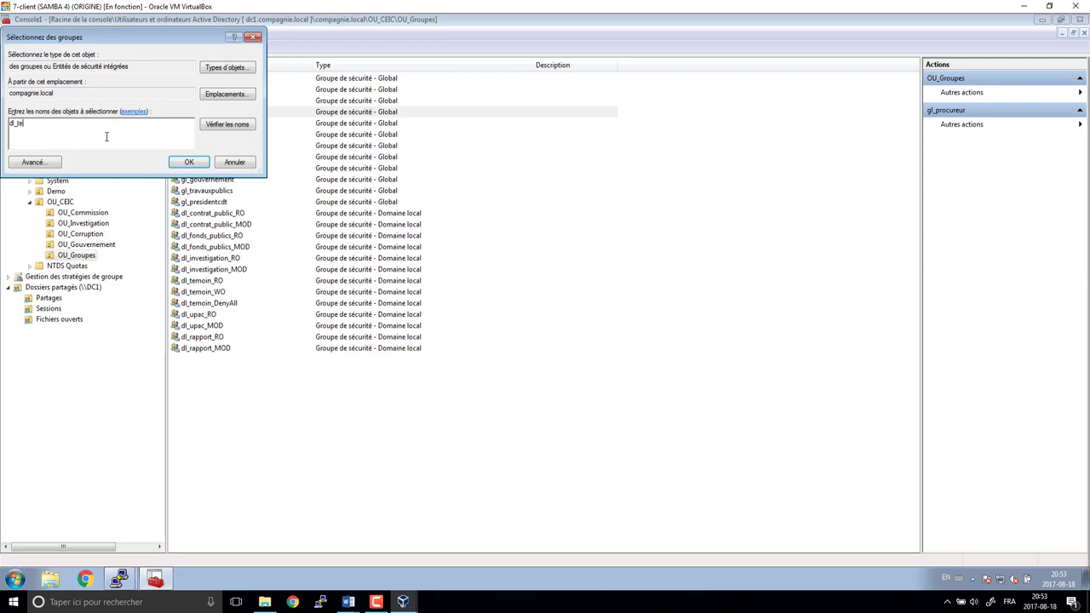
pyautogui.hotkey('ctrl', 'k')
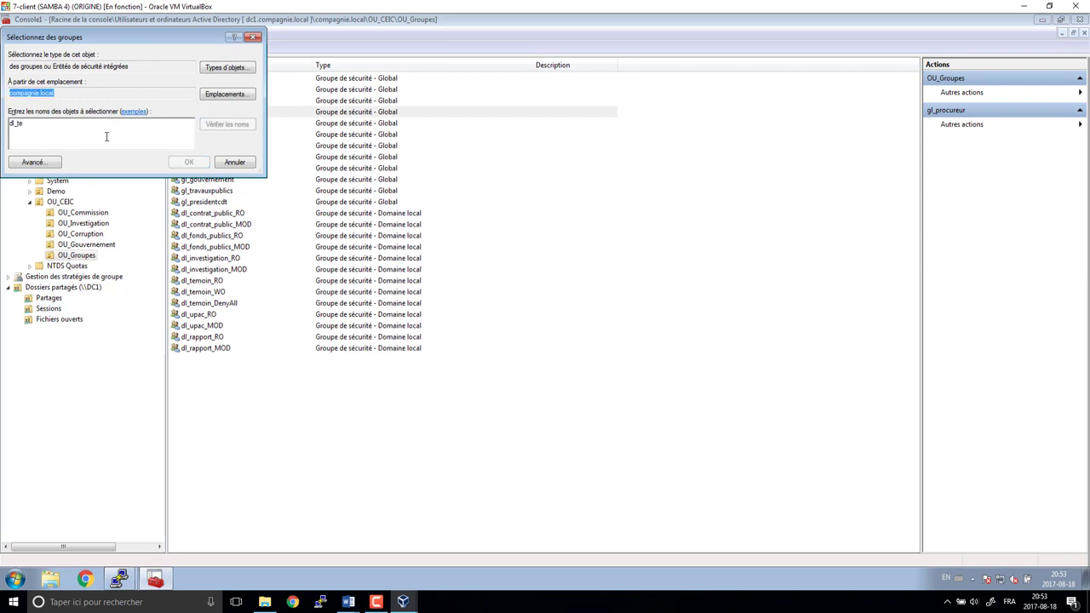
pyautogui.click(58, 139)
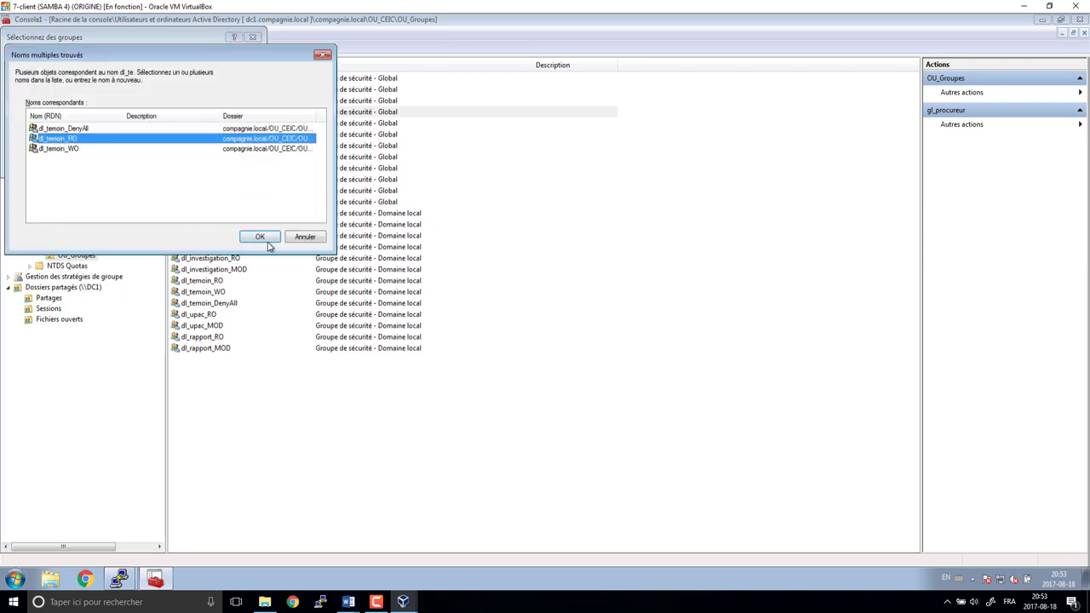
pyautogui.click(260, 236)
pyautogui.click(189, 162)
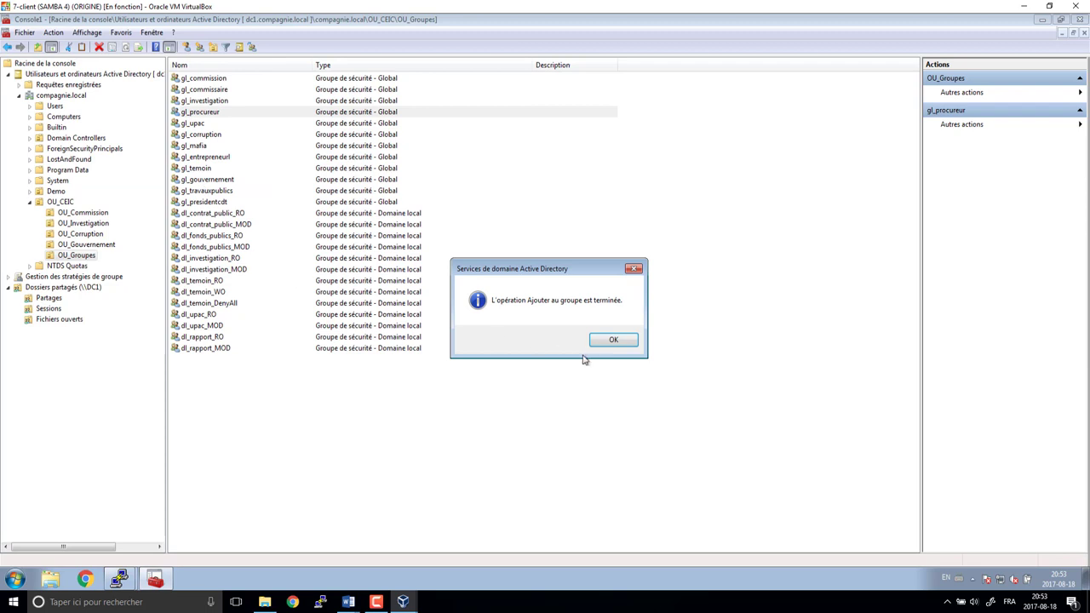
pyautogui.click(608, 339)
# - Add gl_upac to dl_upac_MOD
pyautogui.rightClick(195, 125)
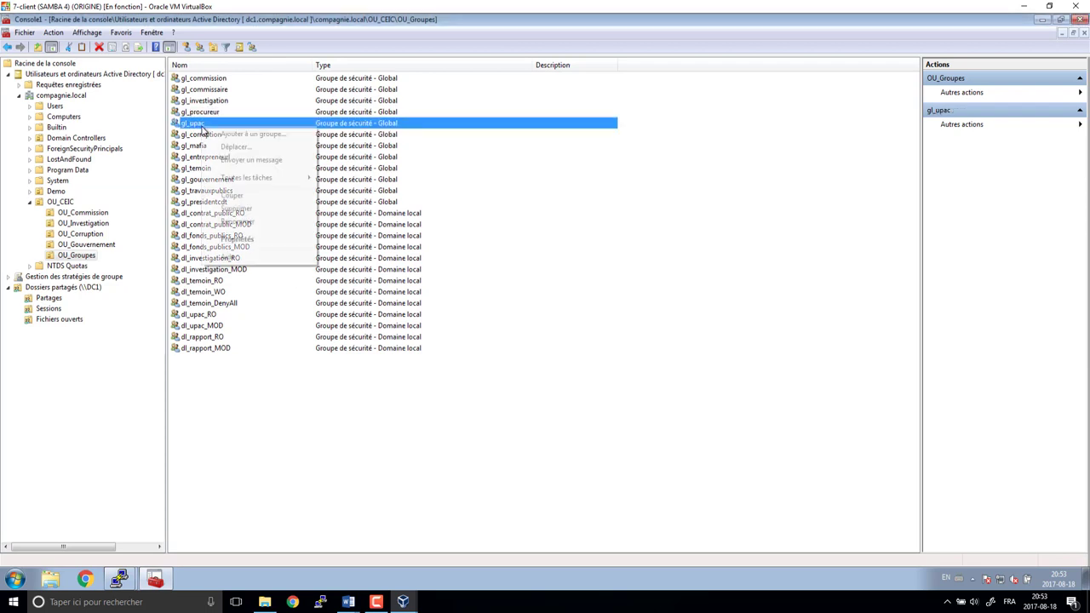
pyautogui.click(247, 136)
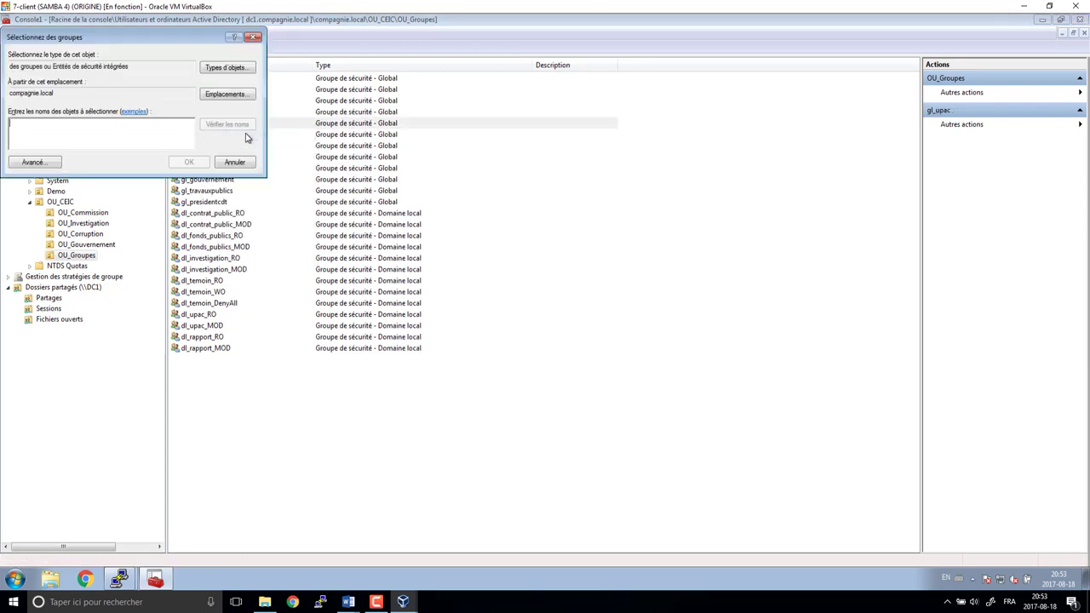
pyautogui.write('dl_up')
pyautogui.click(244, 127)
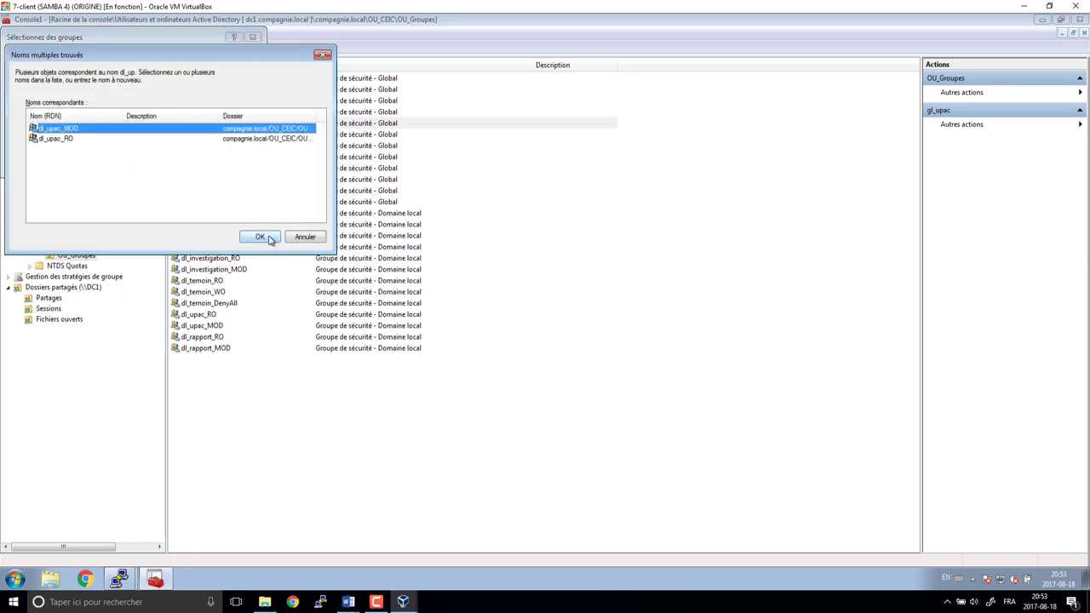
pyautogui.click(260, 236)
pyautogui.click(189, 163)
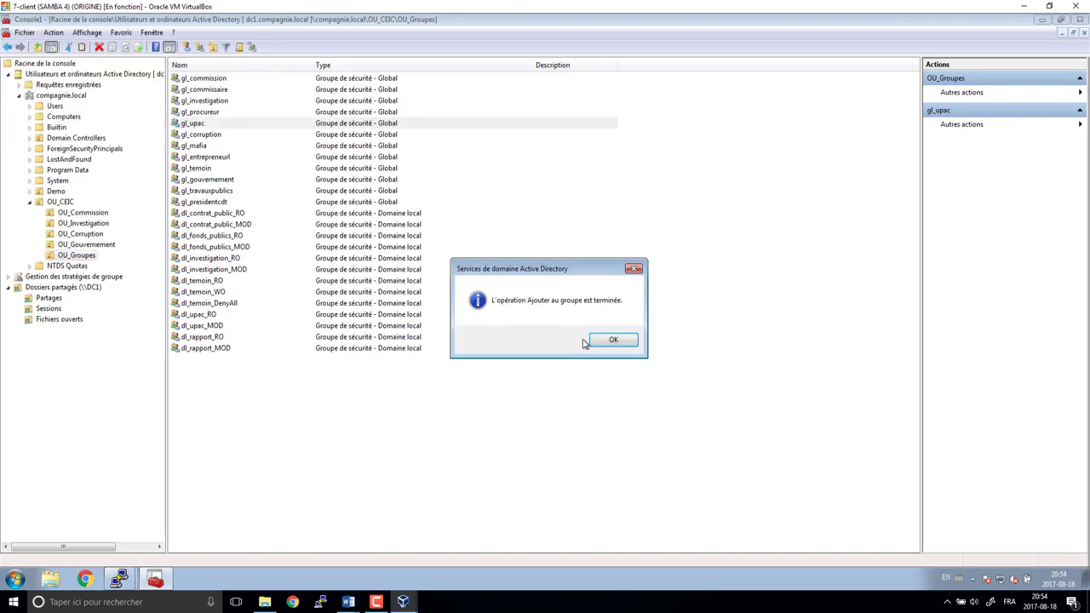
pyautogui.click(613, 339)
# - Check the GL_corruption and GL_mafia plan columns, then add gl_mafia to the dl_fonds_publics group
pyautogui.click(199, 135)
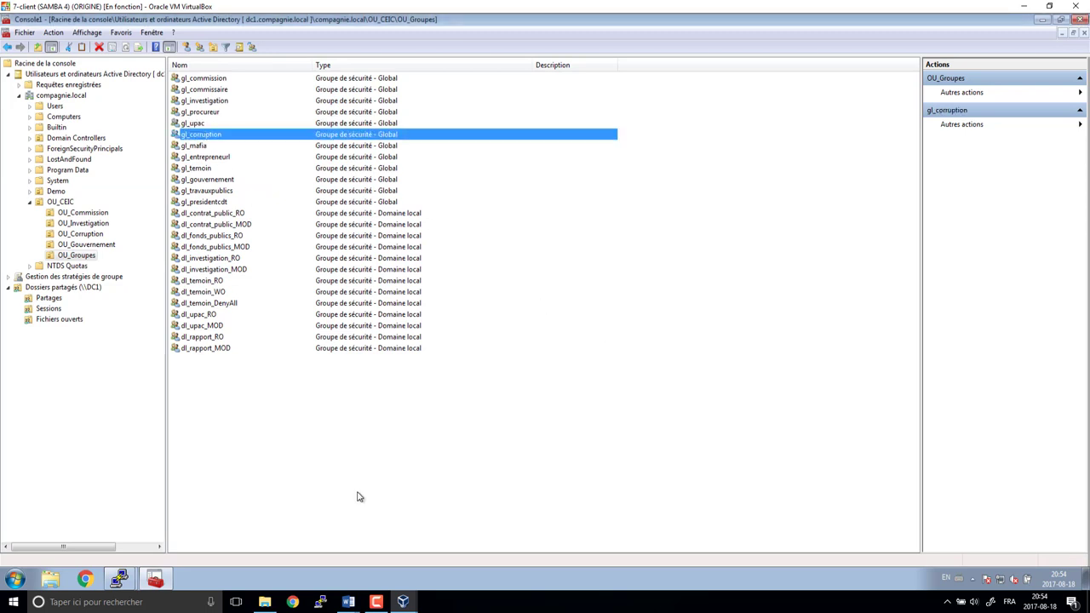
pyautogui.click(349, 602)
pyautogui.moveTo(824, 155); pyautogui.dragTo(850, 226)
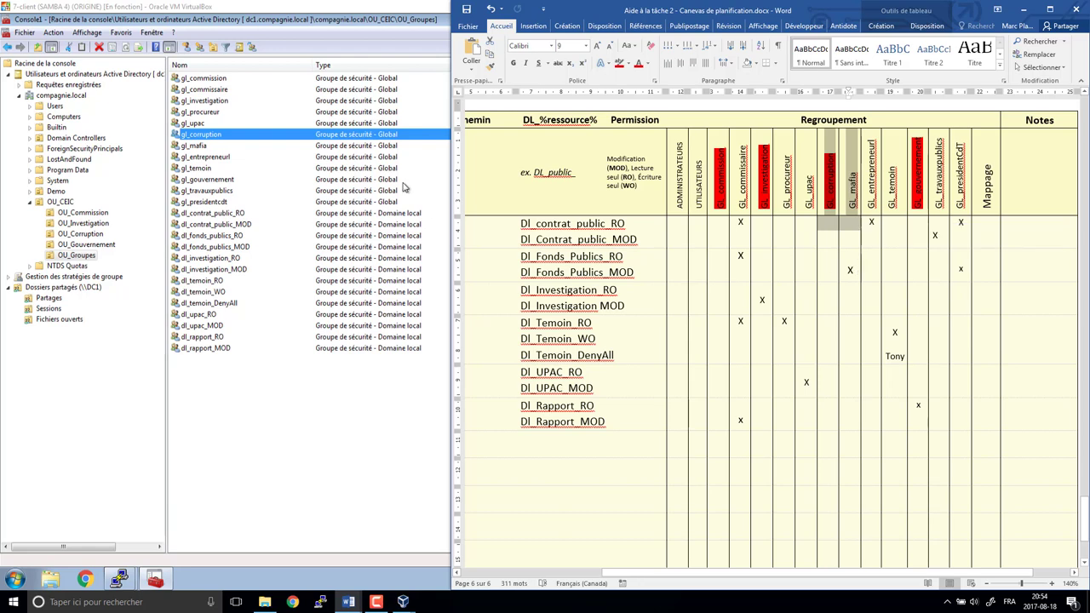
pyautogui.click(253, 145)
pyautogui.rightClick(250, 148)
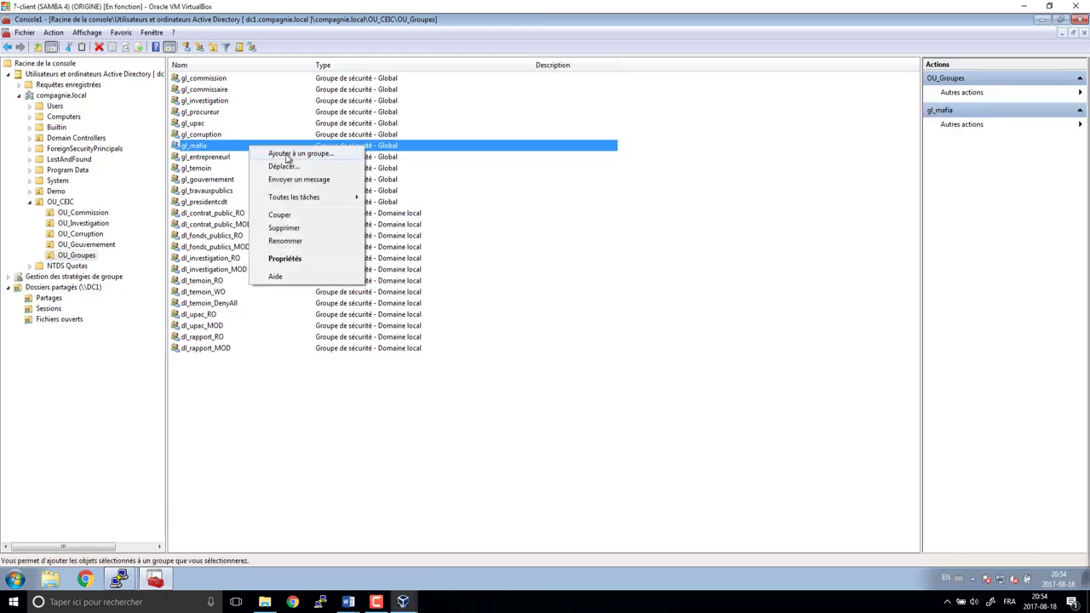
pyautogui.click(287, 155)
pyautogui.write('dl_fond')
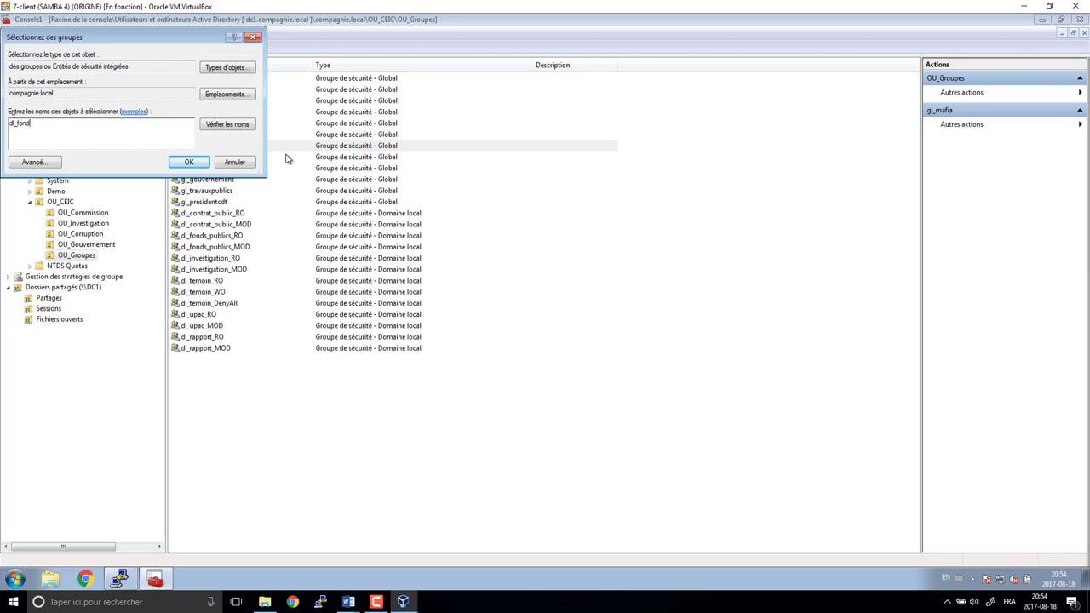
pyautogui.press('Return')
pyautogui.click(98, 129)
pyautogui.click(256, 236)
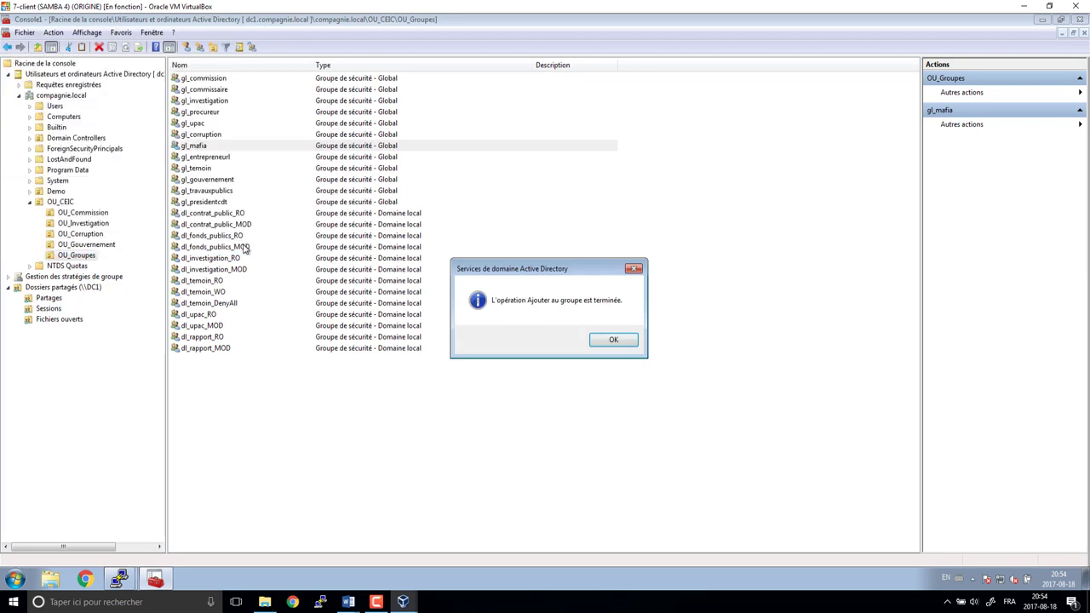
pyautogui.click(628, 343)
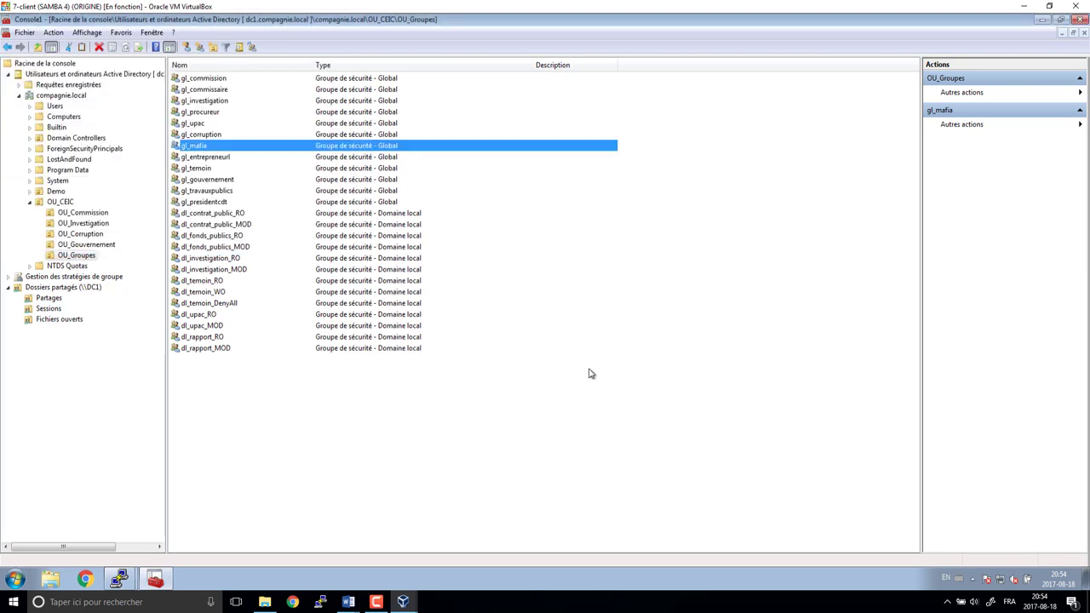
# - Add gl_entrepreneurl to dl_contrat_public_RO
pyautogui.rightClick(209, 158)
pyautogui.click(260, 165)
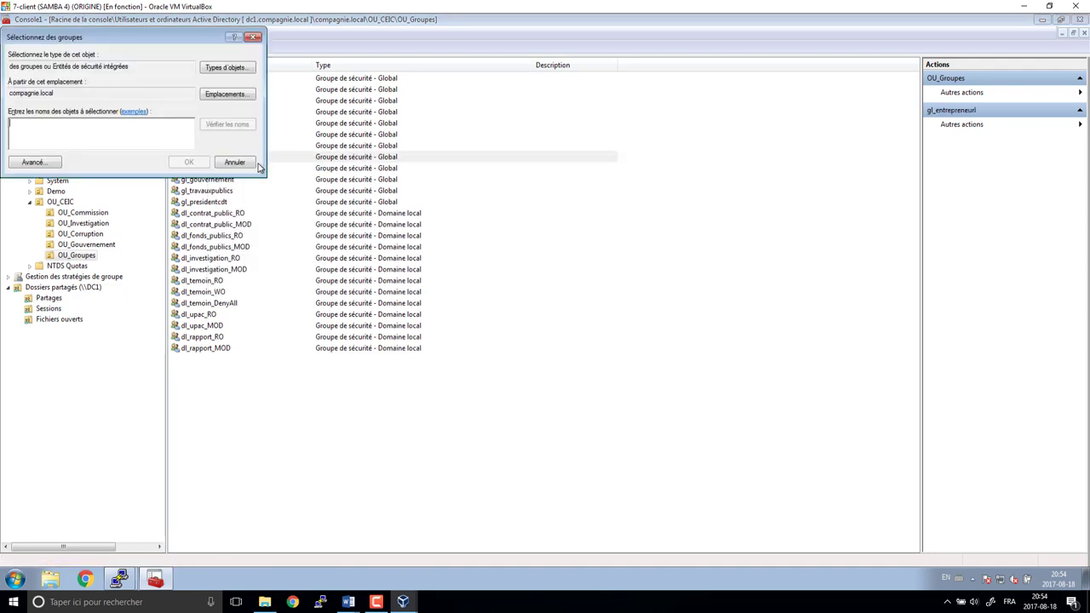
pyautogui.write('dl_contr')
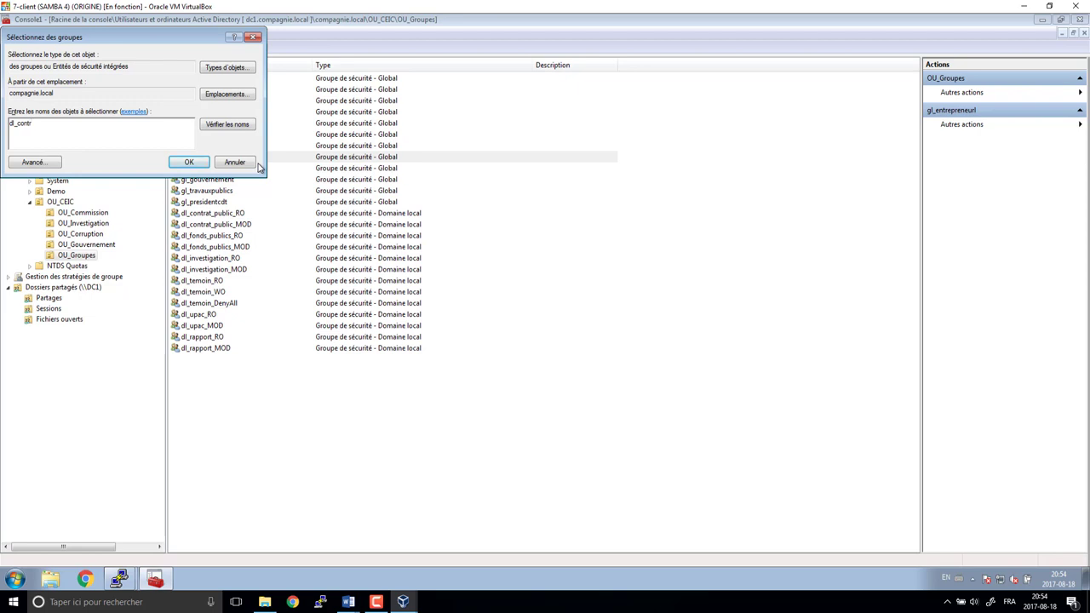
pyautogui.press('Return')
pyautogui.click(96, 140)
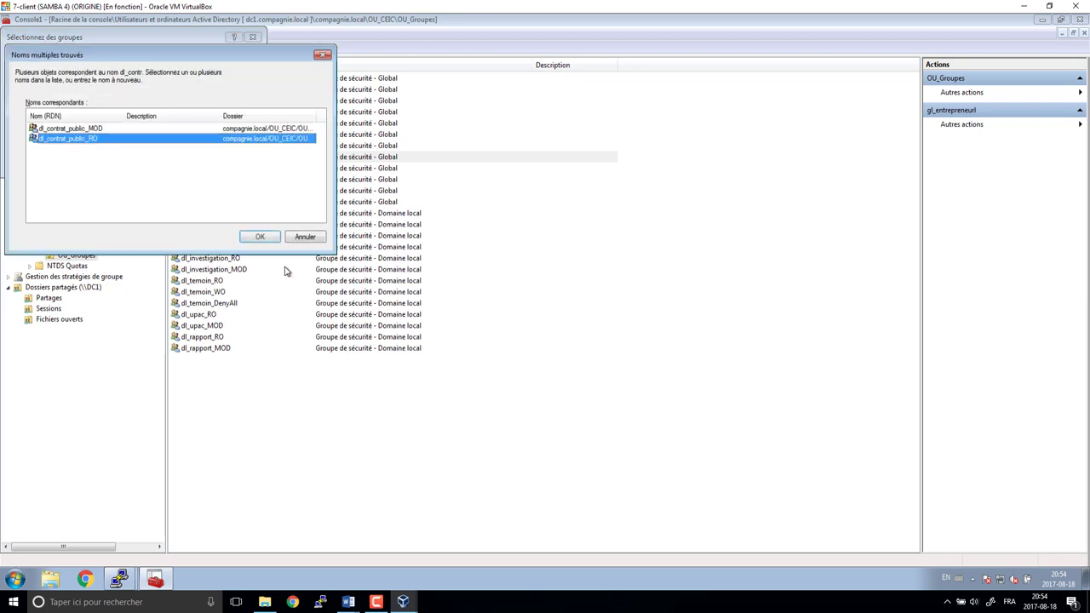
pyautogui.click(260, 237)
pyautogui.click(616, 341)
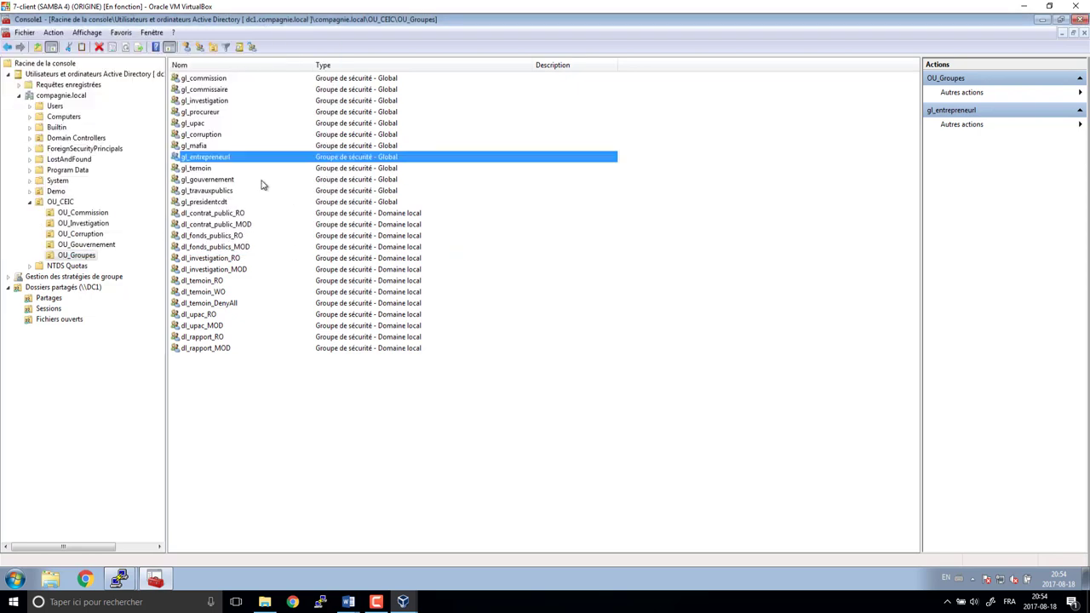
# - Add gl_temoin to dl_temoin_WO
pyautogui.click(212, 170)
pyautogui.rightClick(212, 170)
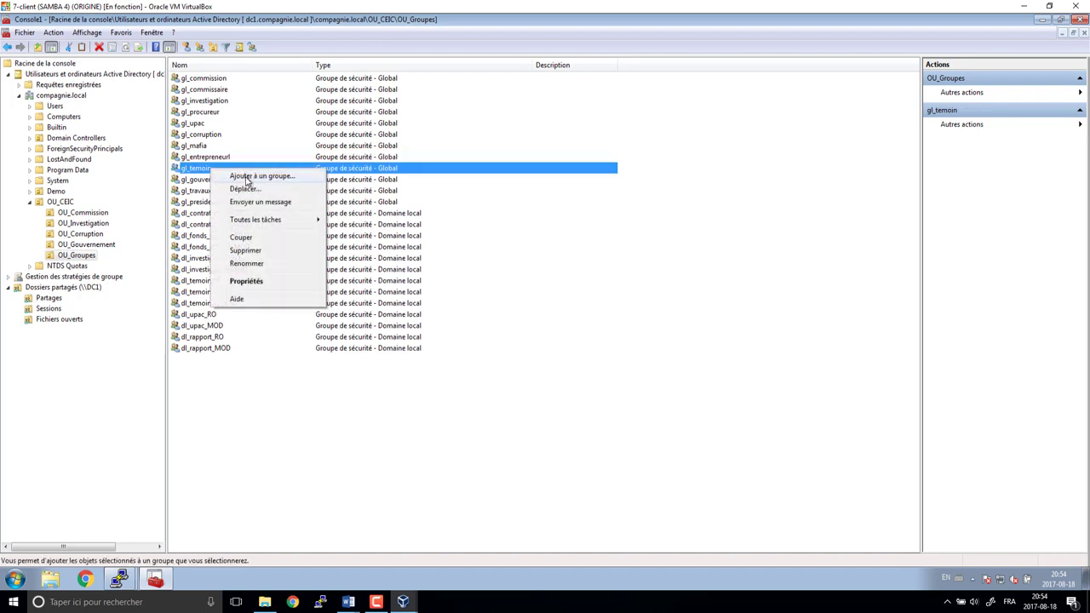
pyautogui.click(248, 176)
pyautogui.write('dl_t')
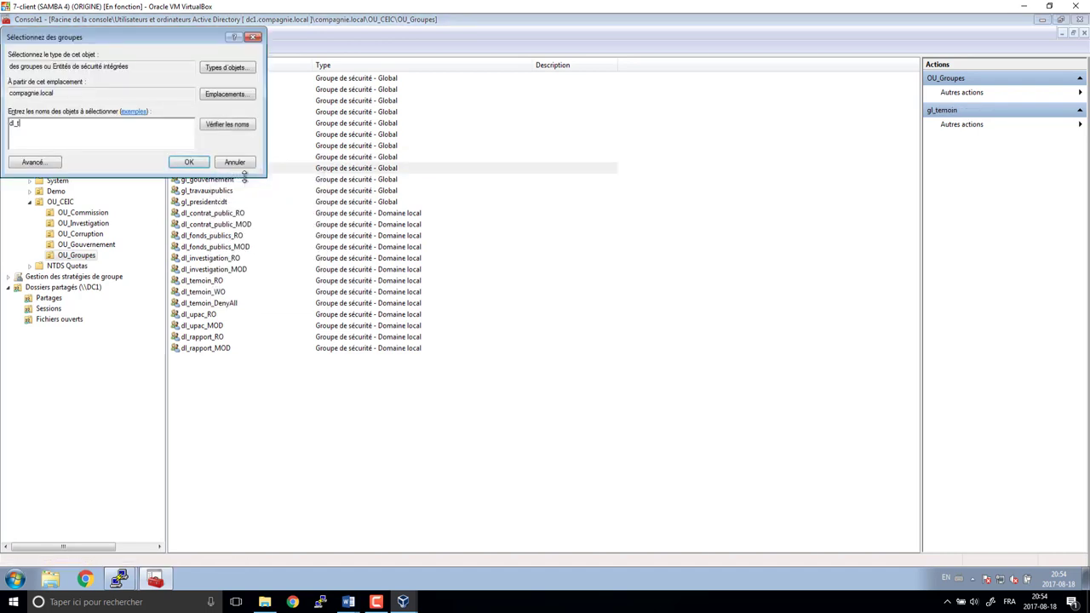
pyautogui.press('Return')
pyautogui.click(72, 150)
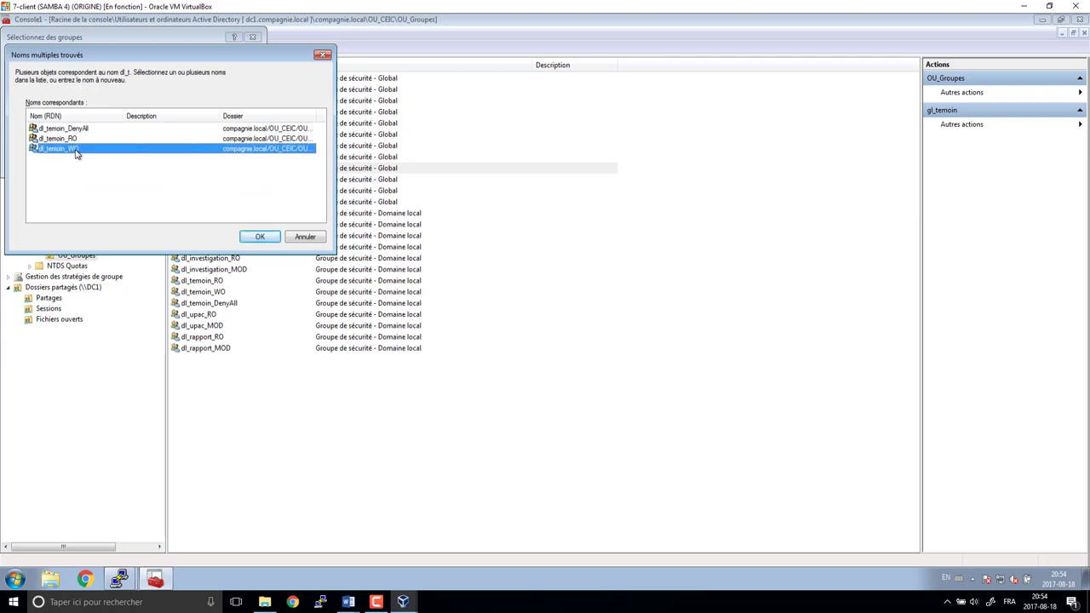
pyautogui.click(260, 237)
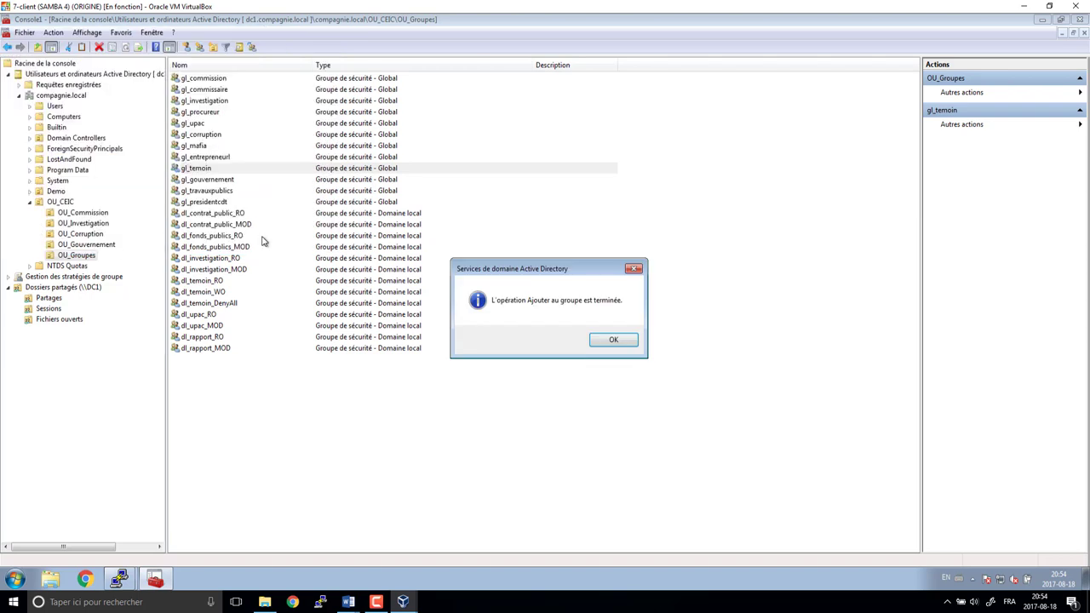
pyautogui.click(614, 340)
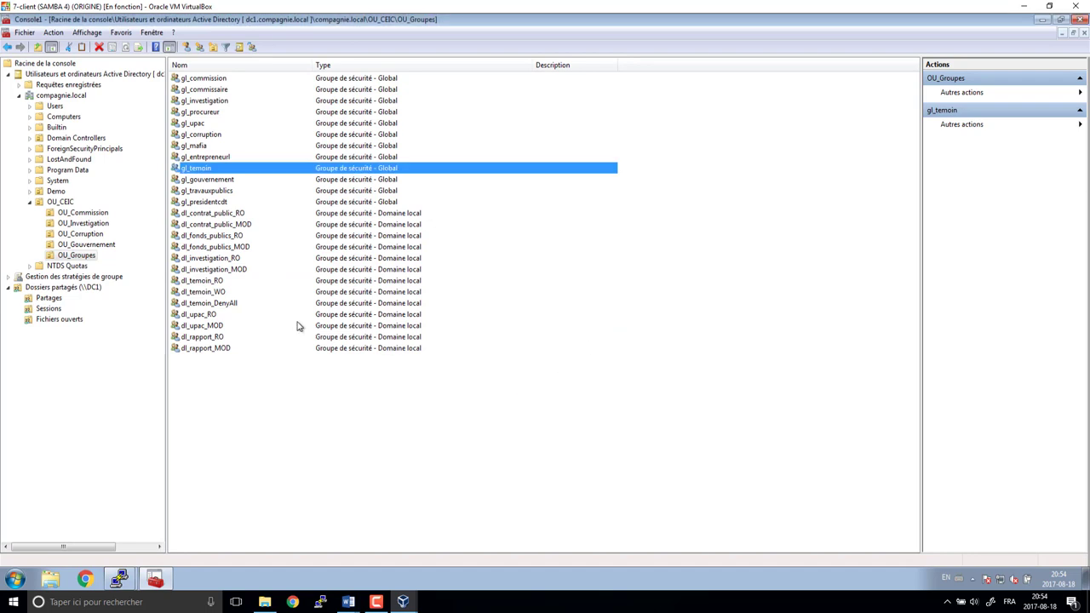
# - Add gl_gouvernement to dl_rapport_RO
pyautogui.click(209, 181)
pyautogui.rightClick(208, 181)
pyautogui.click(255, 188)
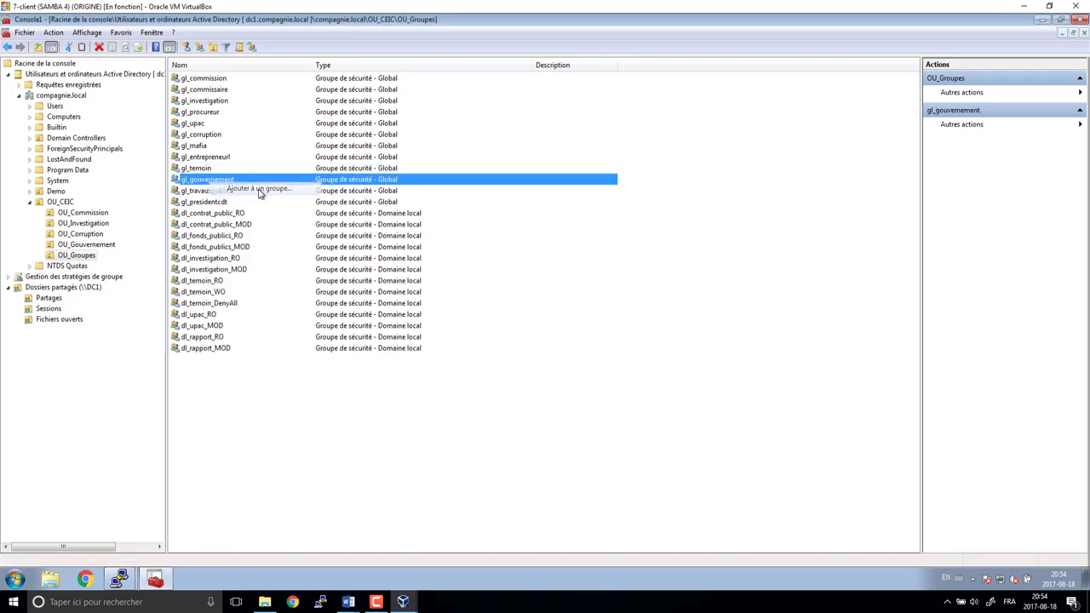
pyautogui.write('dl_r')
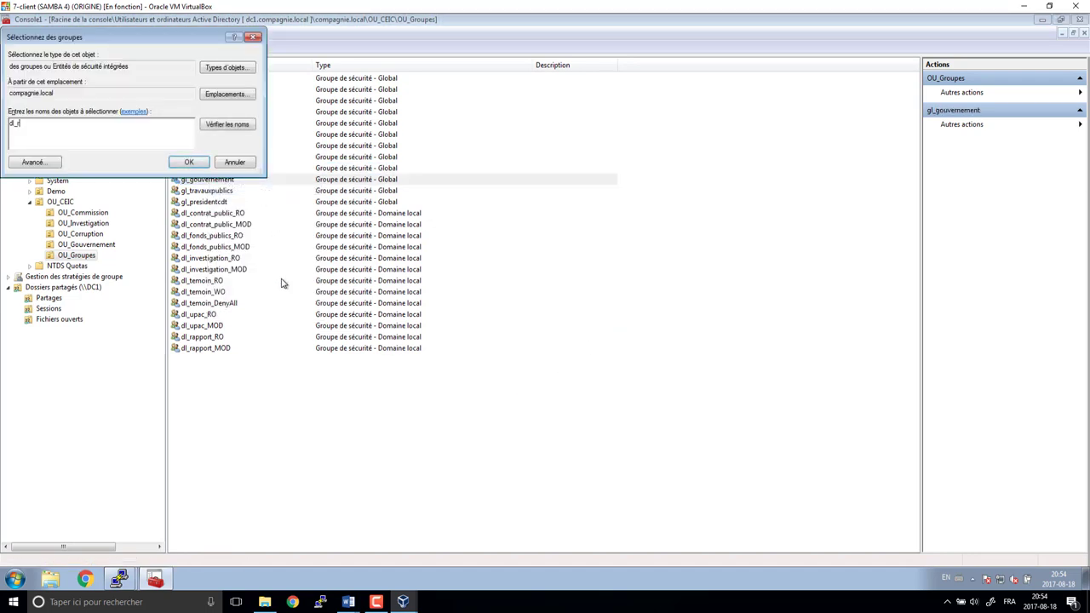
pyautogui.write('a')
pyautogui.press('Return')
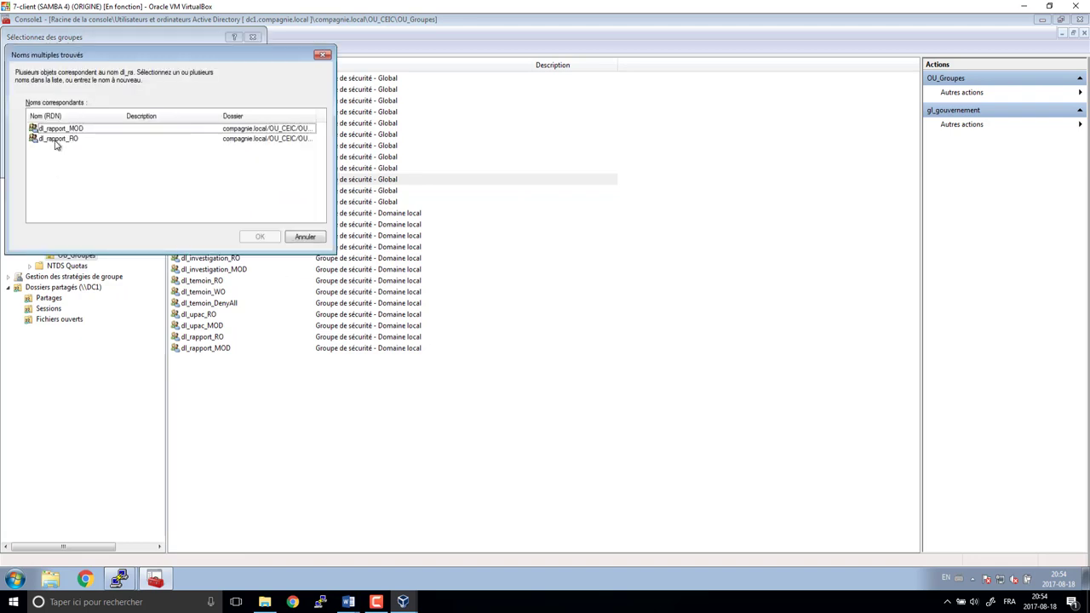
pyautogui.click(56, 141)
pyautogui.click(260, 236)
pyautogui.click(621, 340)
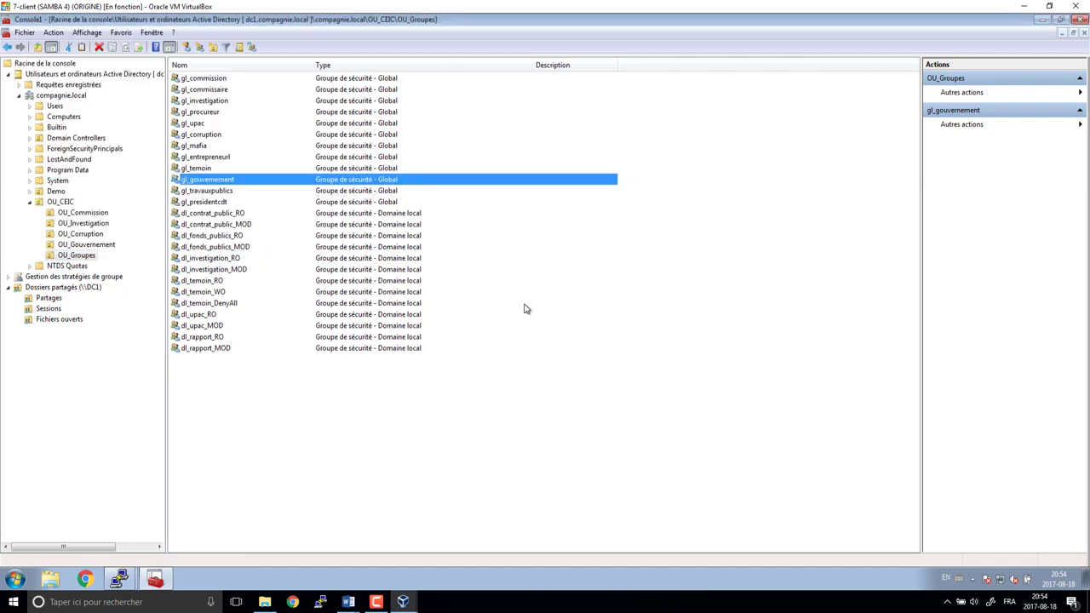
pyautogui.click(214, 194)
# - Add gl_travauxpublics to dl_contrat_public_MOD
pyautogui.rightClick(214, 194)
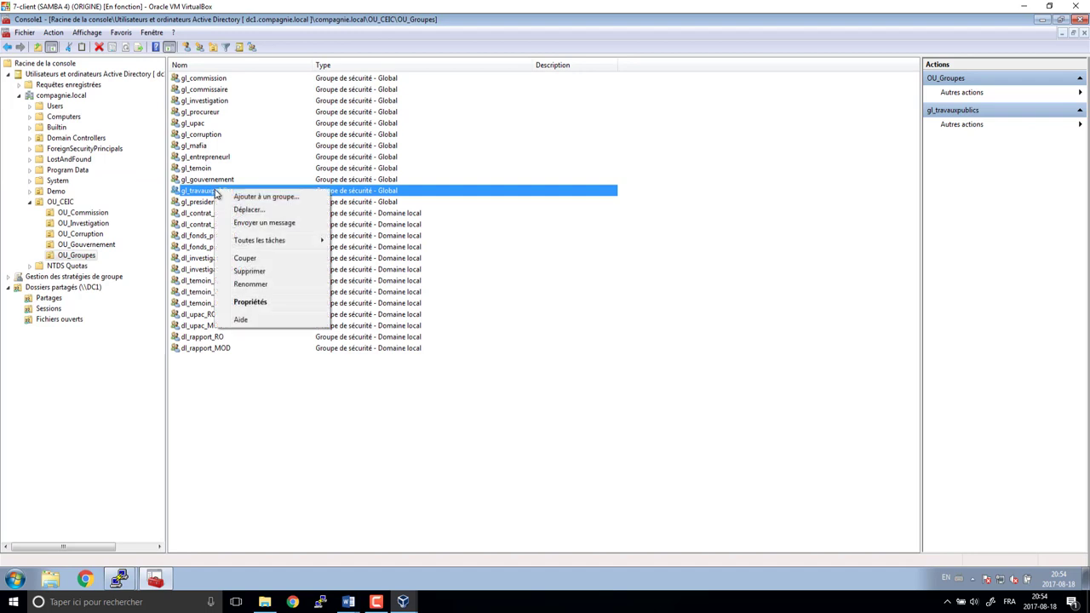
pyautogui.click(255, 197)
pyautogui.write('dl_c')
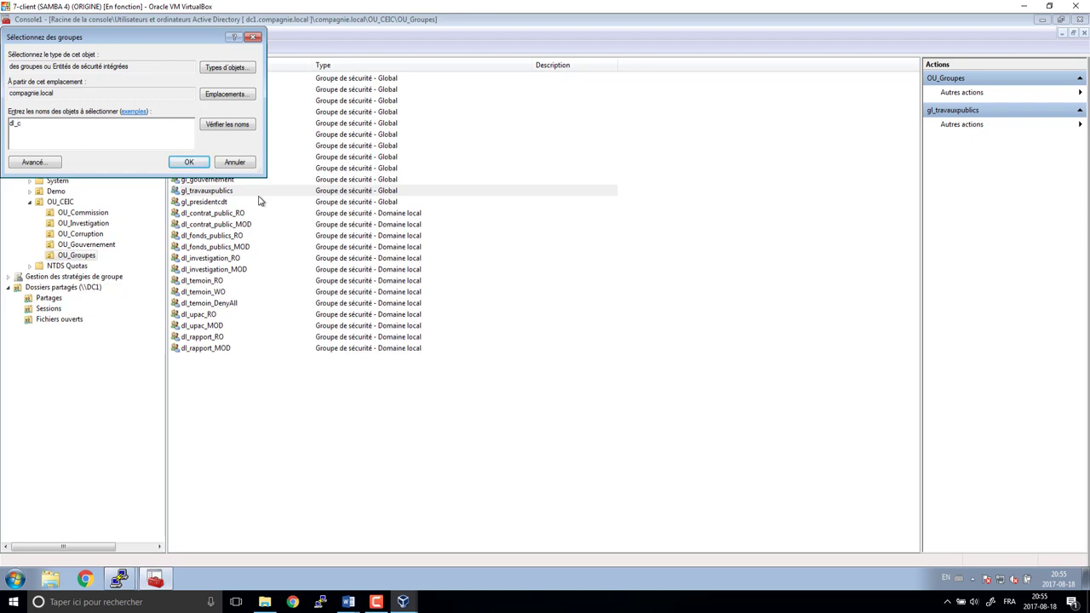
pyautogui.press('Return')
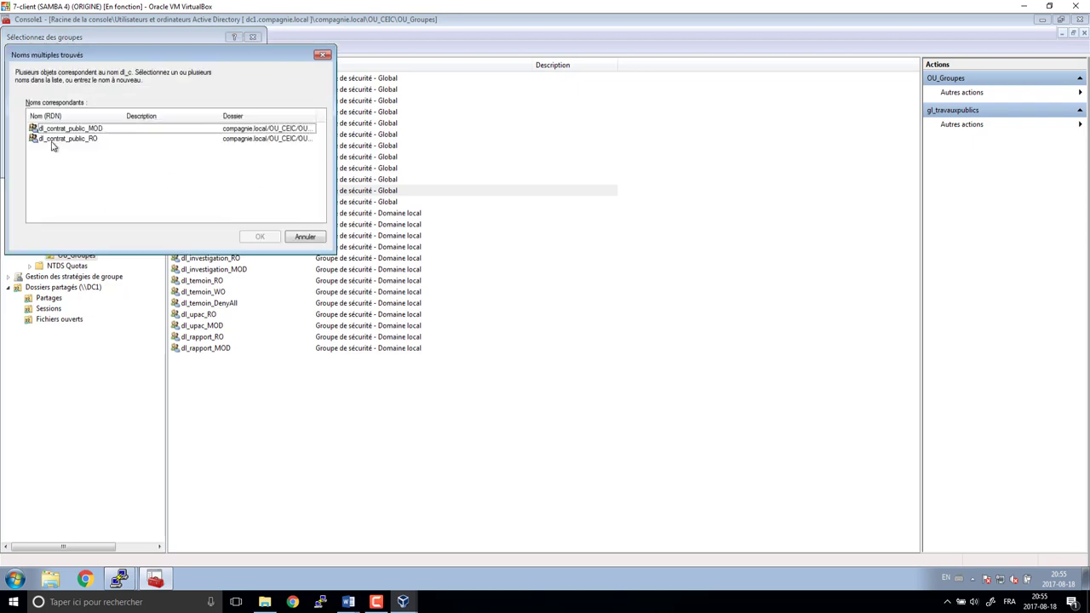
pyautogui.click(67, 129)
pyautogui.click(260, 239)
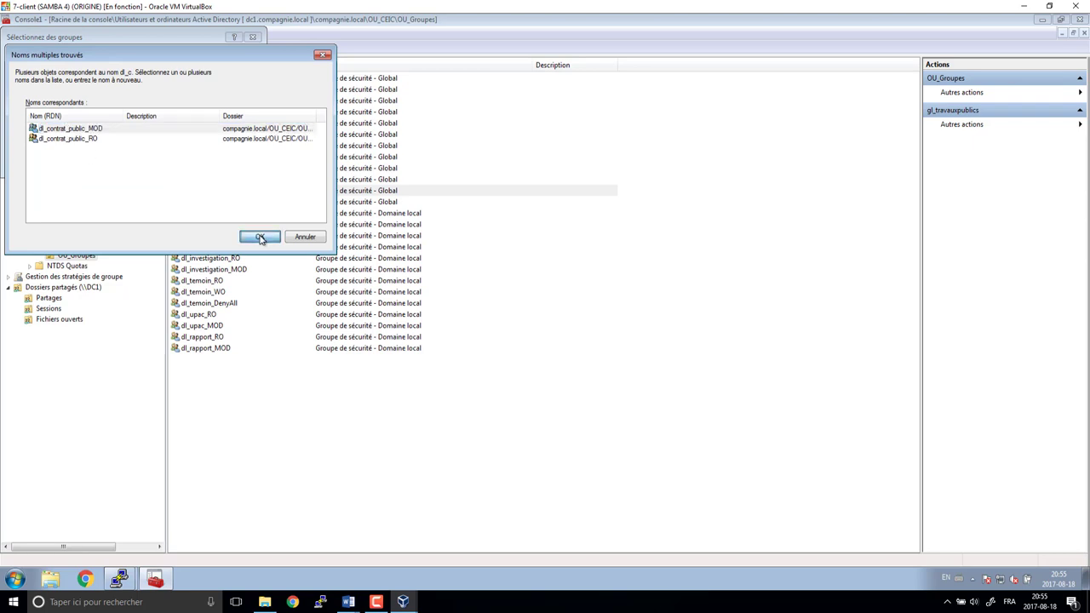
pyautogui.click(600, 342)
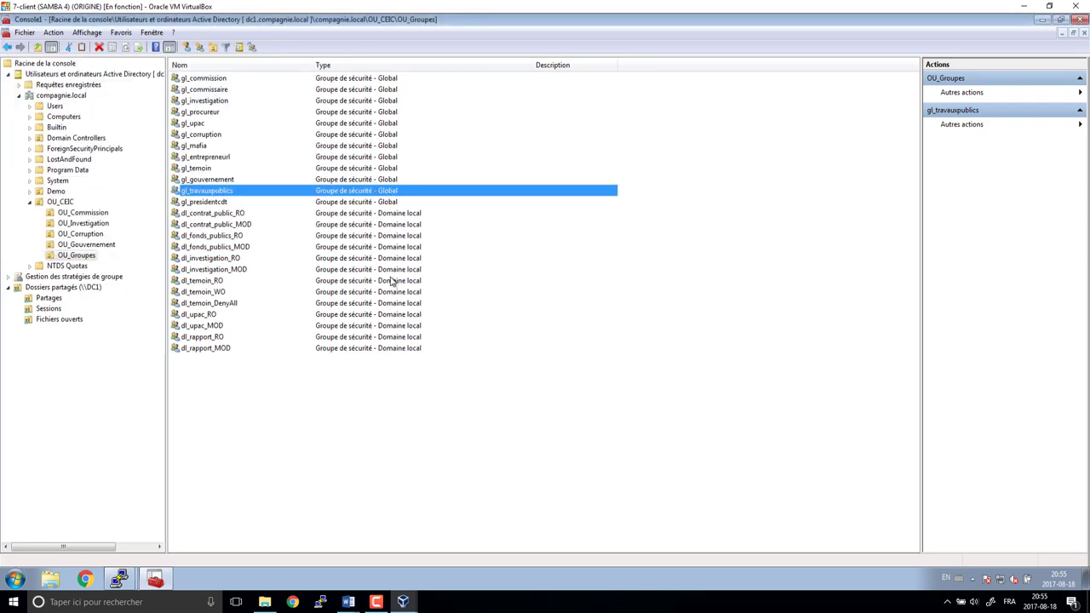
# - Add gl_presidentcdt to dl_contrat_public_RO
pyautogui.click(213, 202)
pyautogui.rightClick(227, 204)
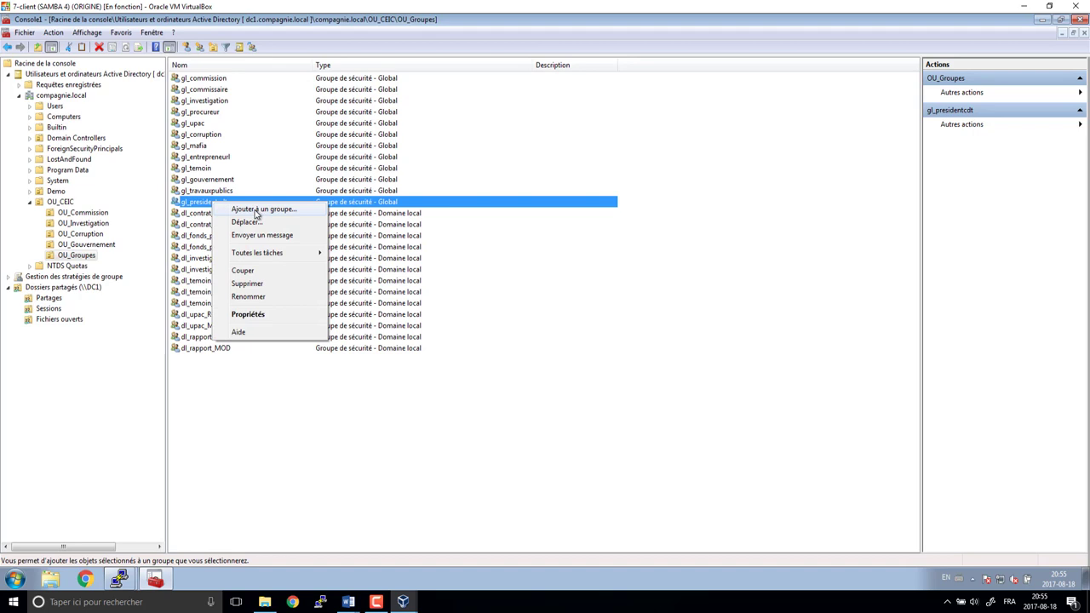
pyautogui.click(255, 210)
pyautogui.write('dl_')
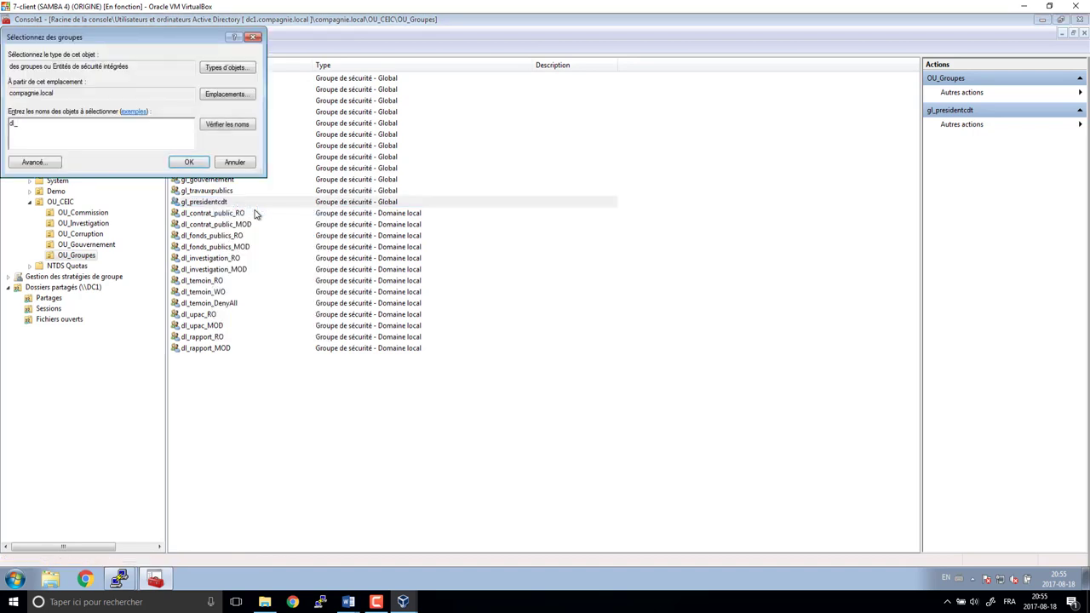
pyautogui.write('c')
pyautogui.press('Return')
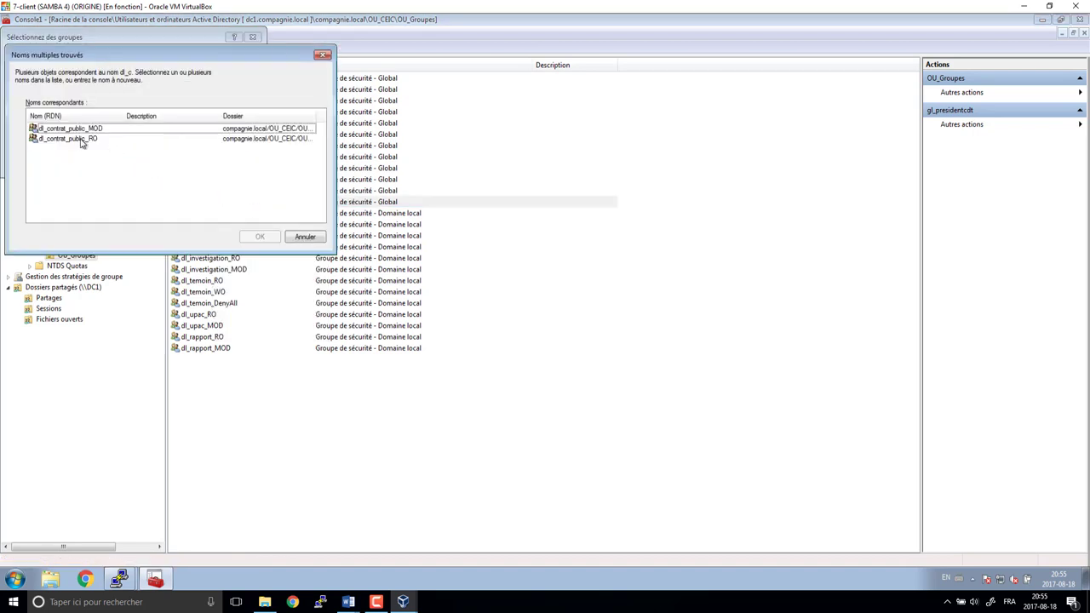
pyautogui.click(82, 139)
pyautogui.click(259, 236)
pyautogui.press('Return')
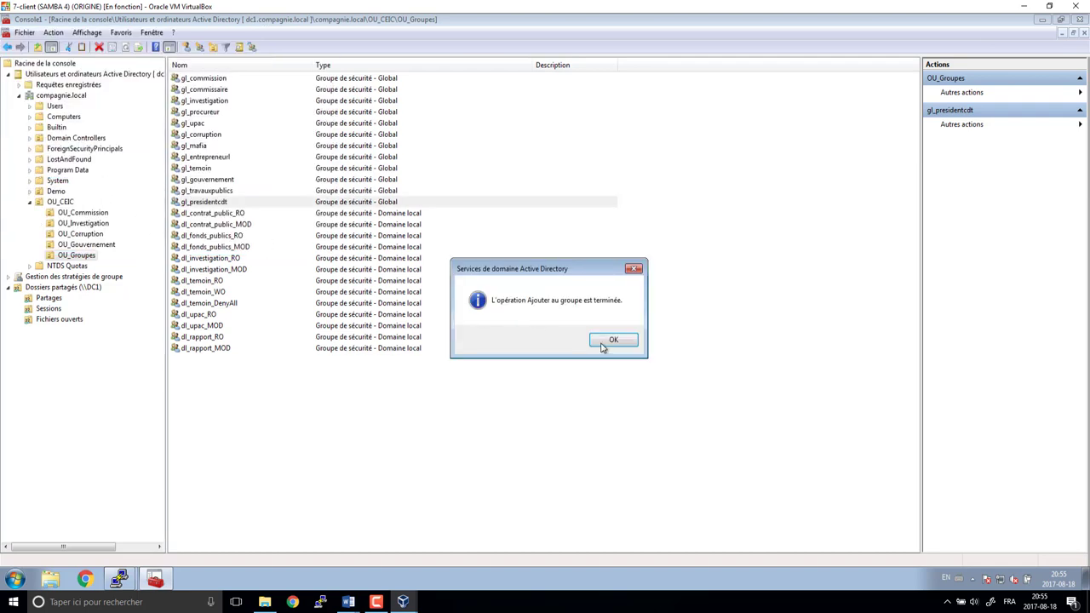
pyautogui.click(599, 341)
# - Add gl_presidentcdt to dl_fonds_publics_MOD as well
pyautogui.rightClick(220, 205)
pyautogui.click(256, 210)
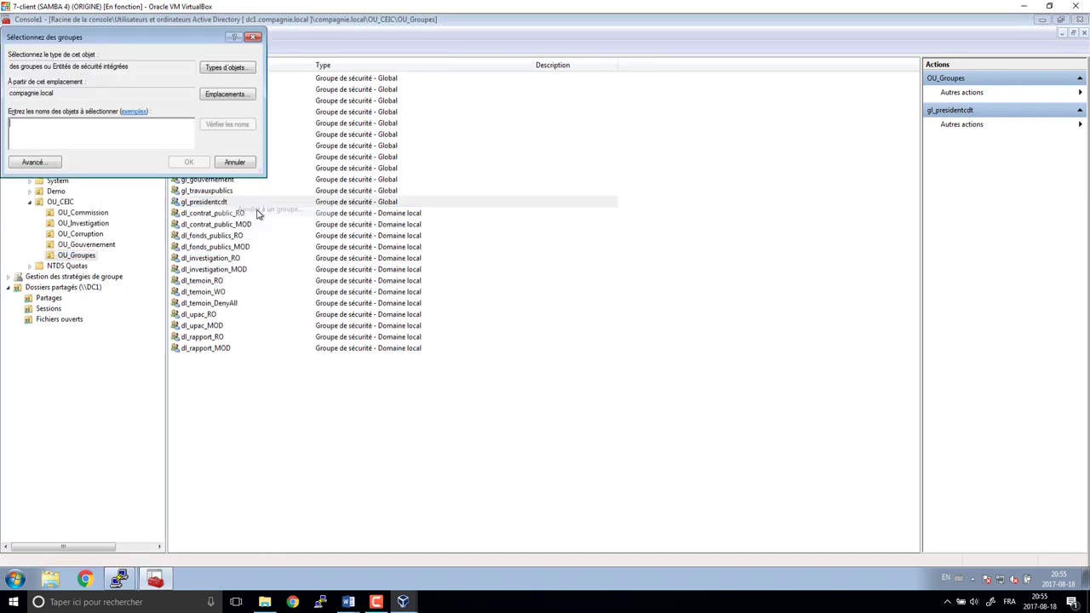
pyautogui.write('dl_')
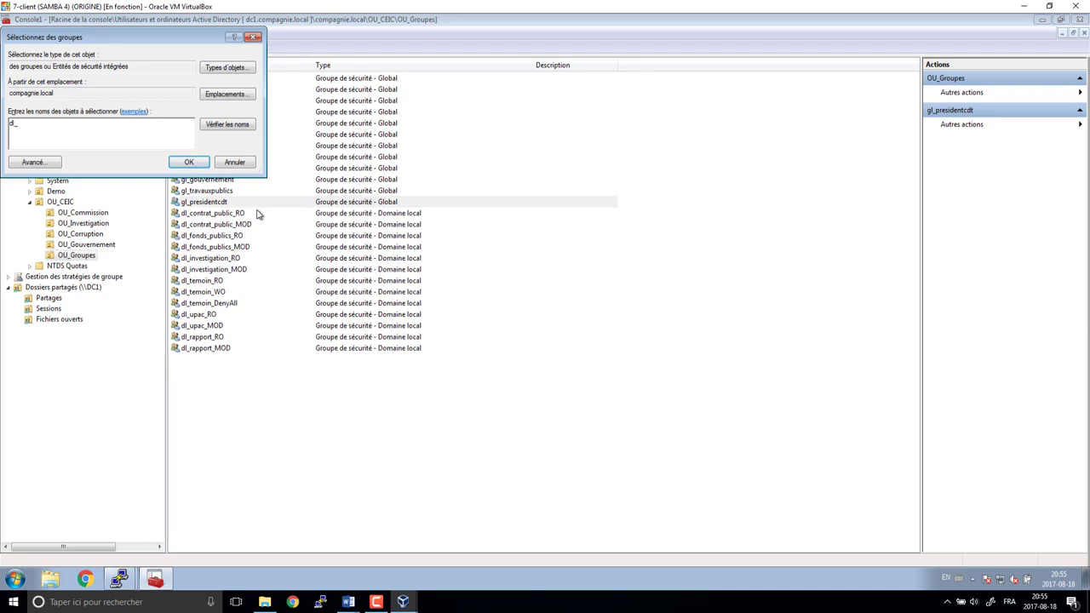
pyautogui.write('f')
pyautogui.press('Return')
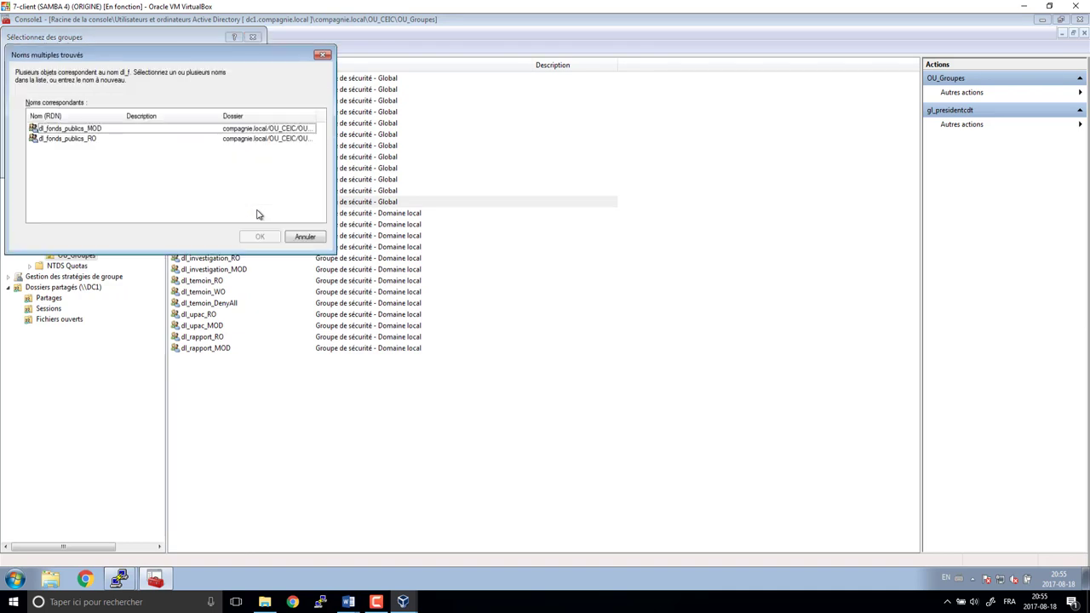
pyautogui.click(68, 129)
pyautogui.click(260, 236)
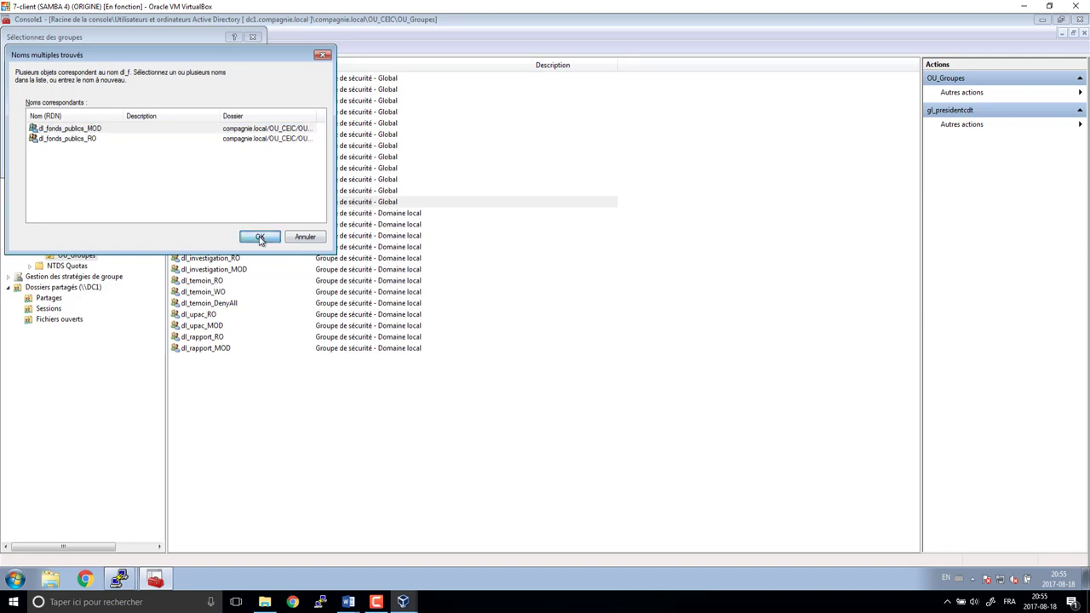
pyautogui.click(609, 342)
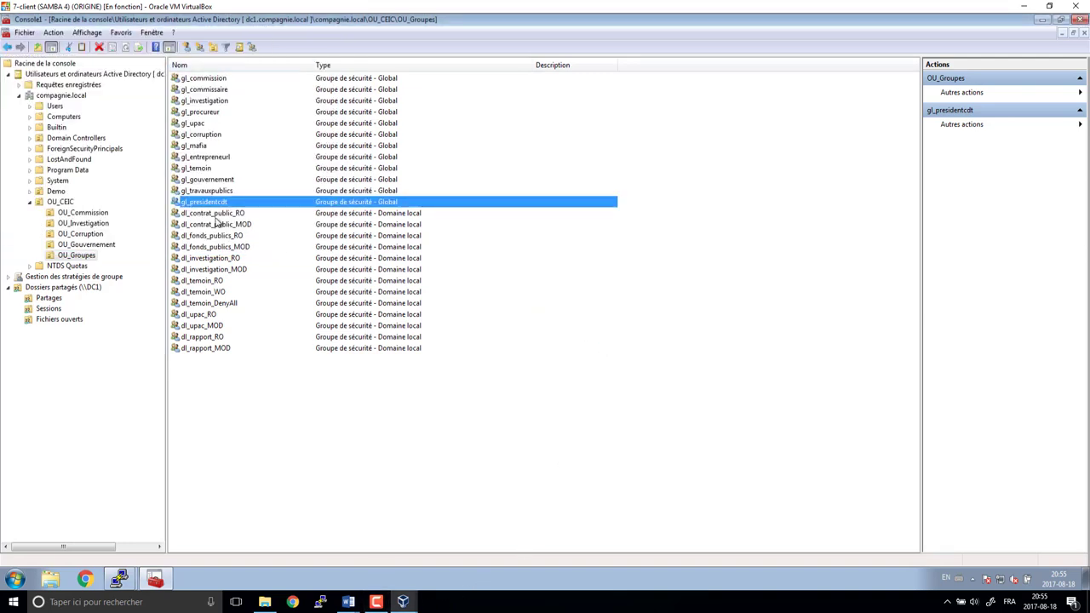
pyautogui.moveTo(349, 606)
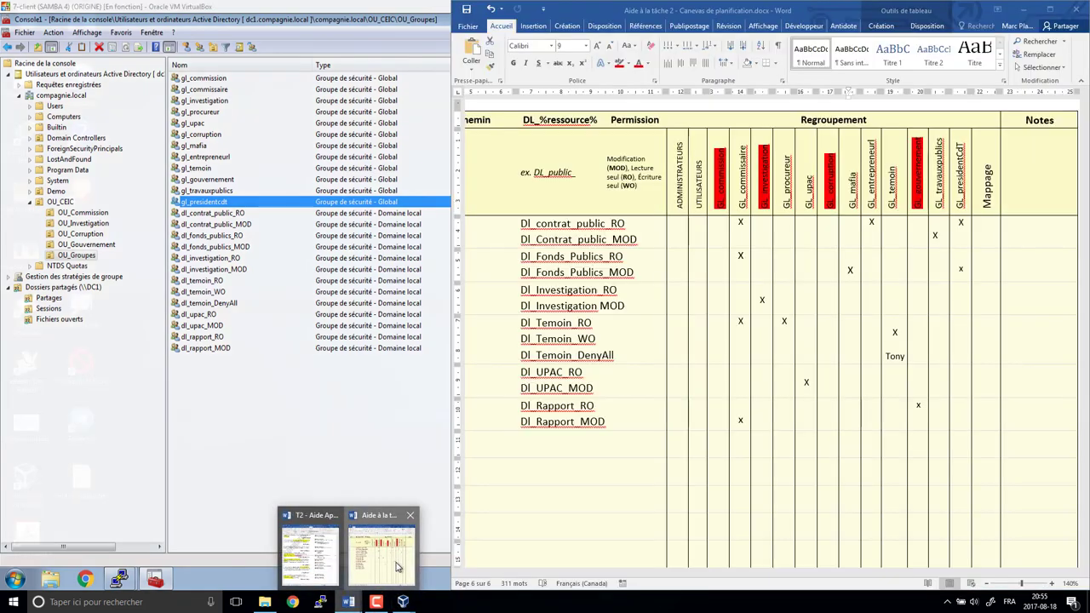
pyautogui.click(384, 564)
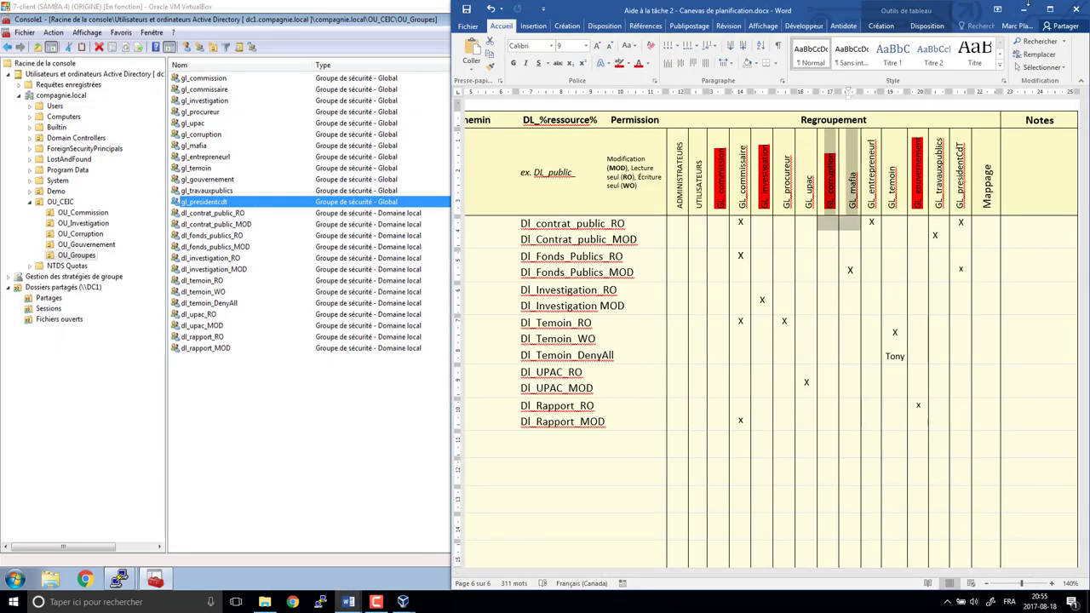
pyautogui.click(1026, 9)
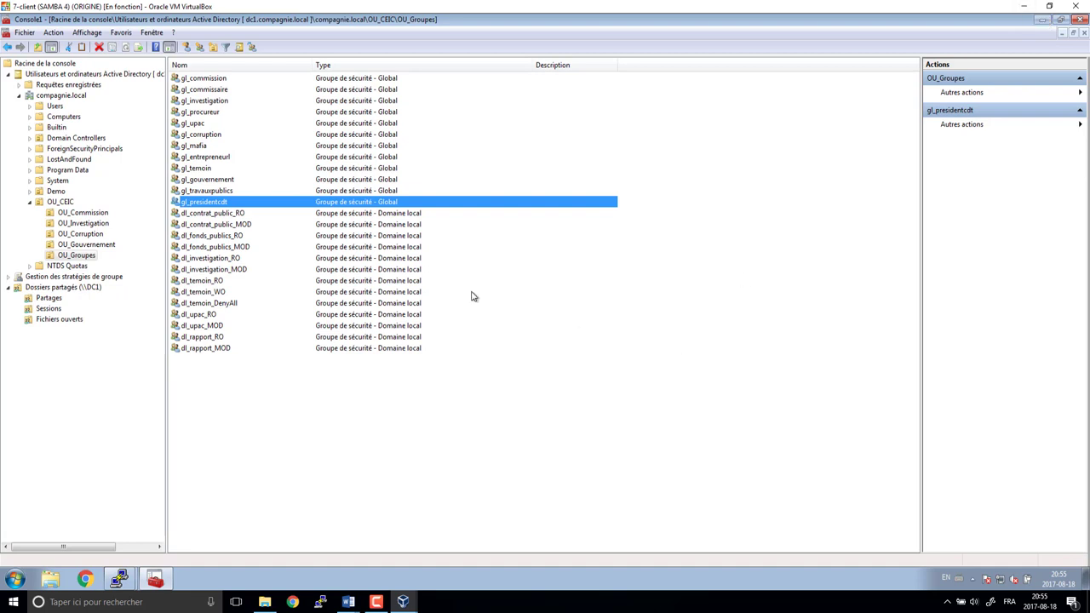
# - Use Changer d'utilisateur and log on as the other domain user with their username and password
pyautogui.click(14, 579)
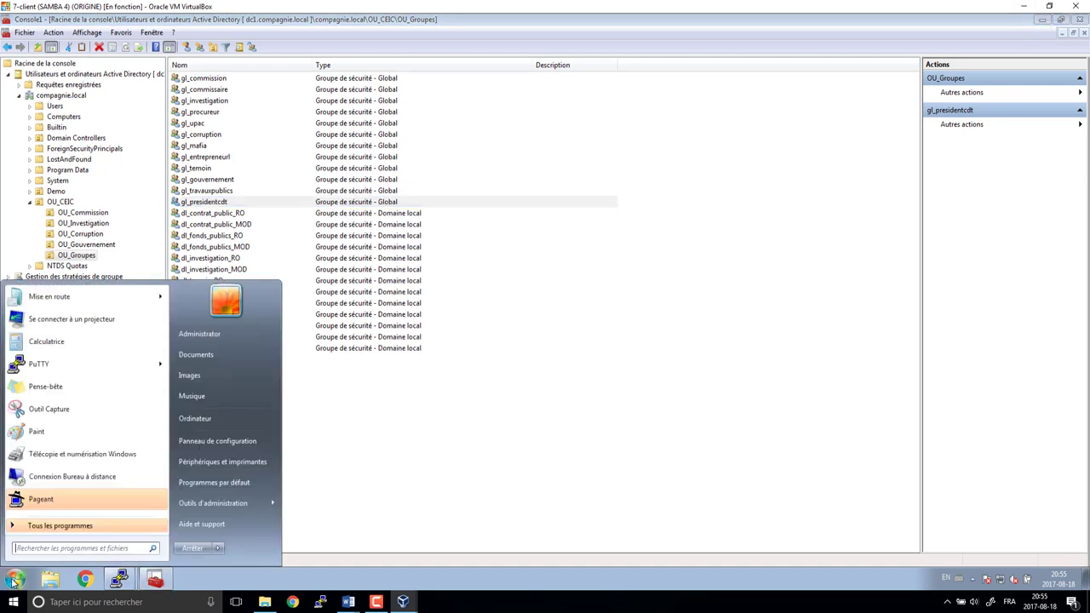
pyautogui.moveTo(219, 548)
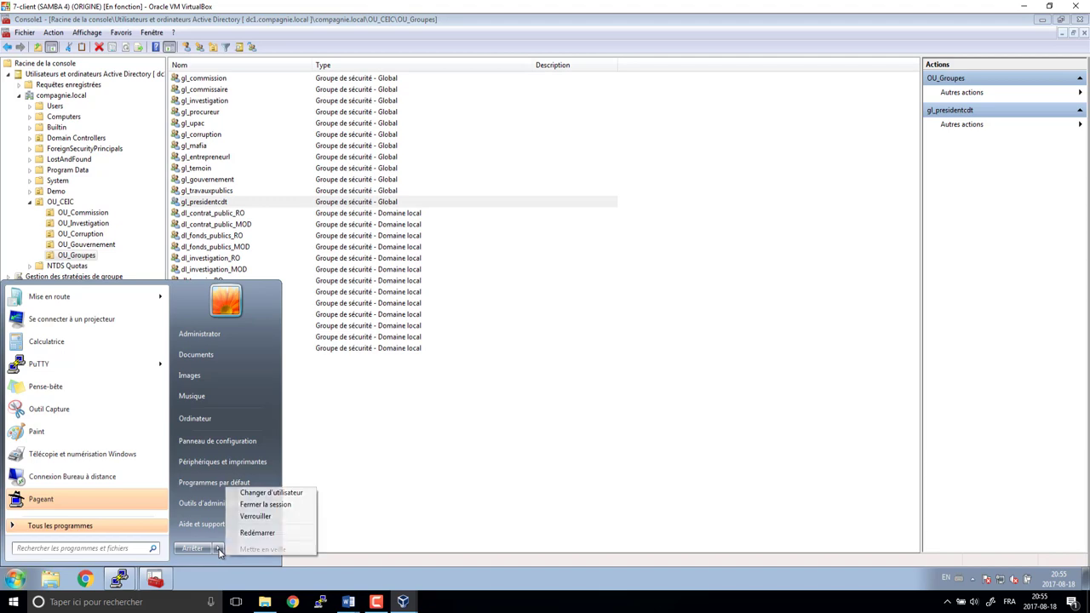
pyautogui.click(264, 494)
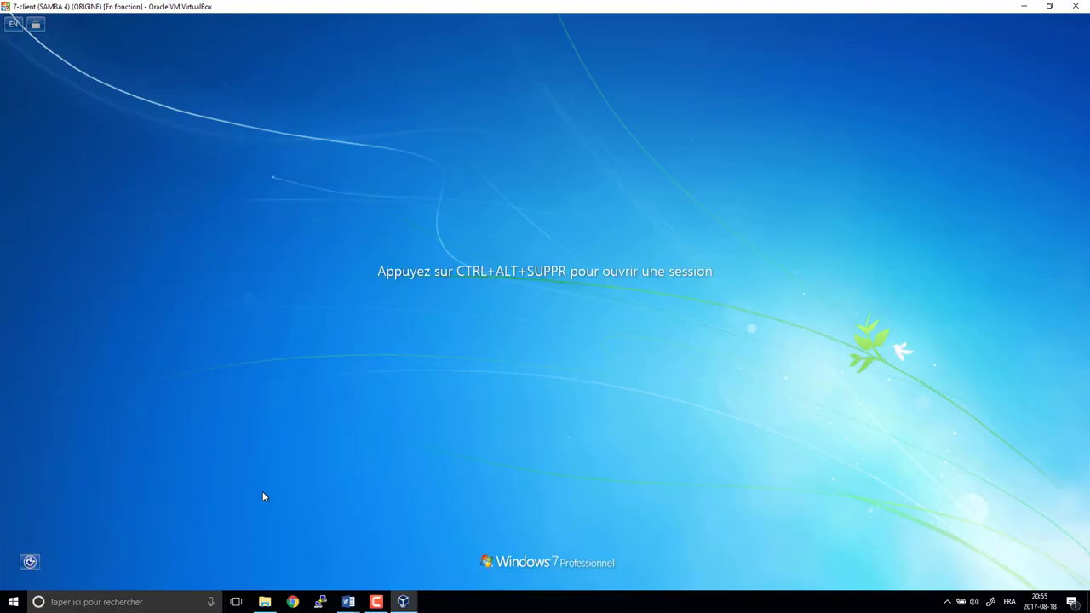
pyautogui.hotkey('ctrl', 'alt', 'Delete')
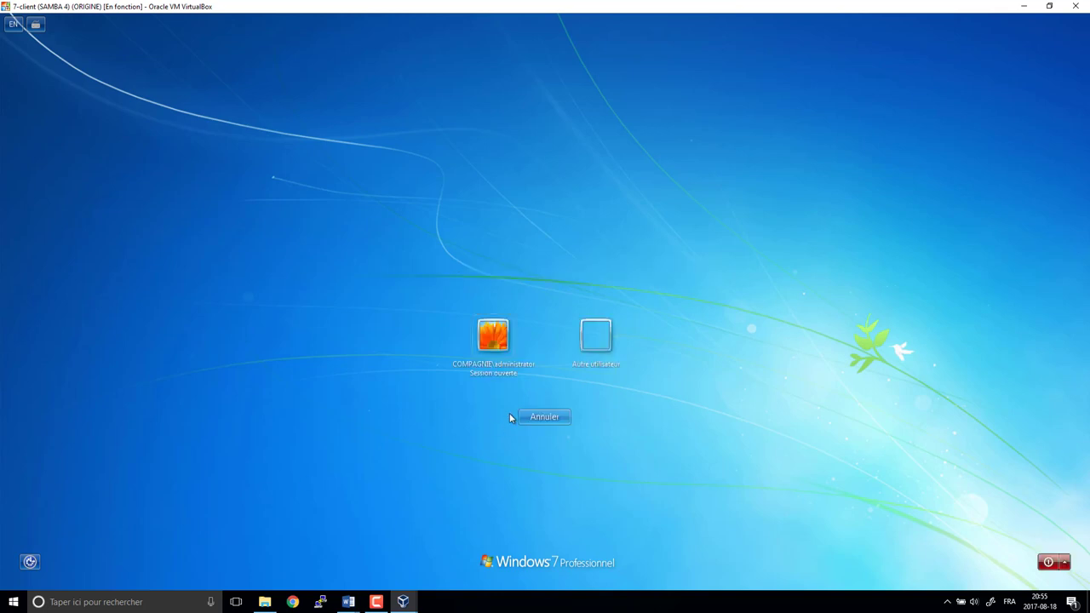
pyautogui.click(586, 345)
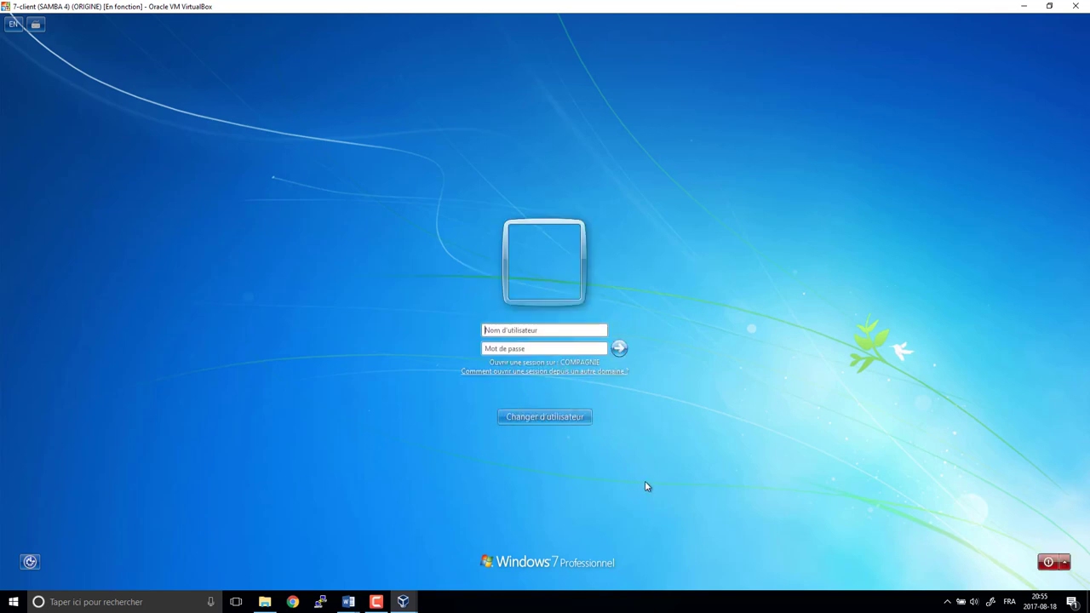
pyautogui.write('lebel')
pyautogui.write('a')
pyautogui.press('Return')
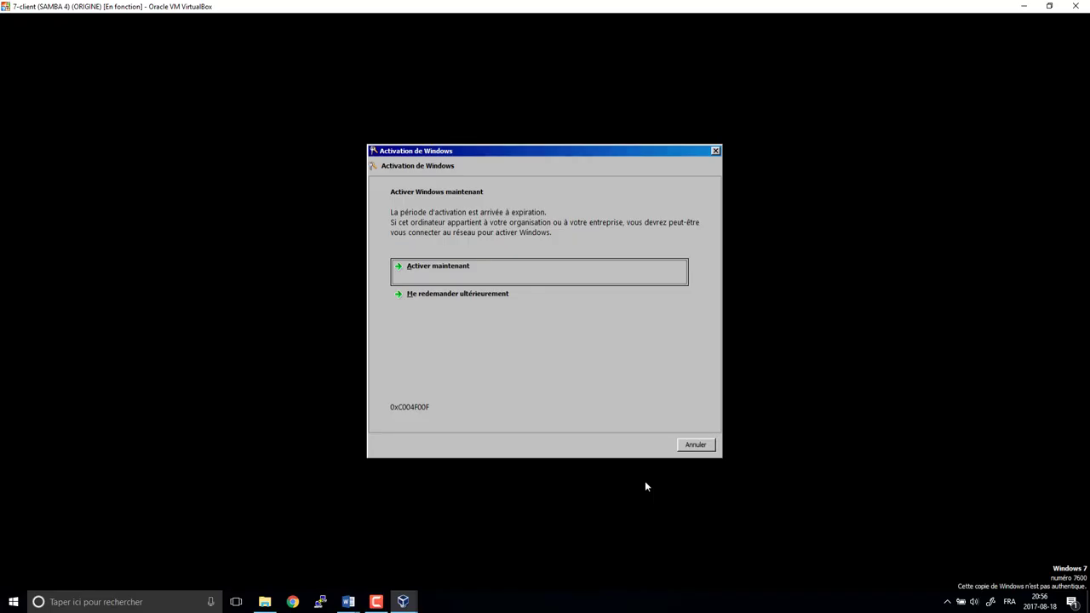
pyautogui.press('Escape')
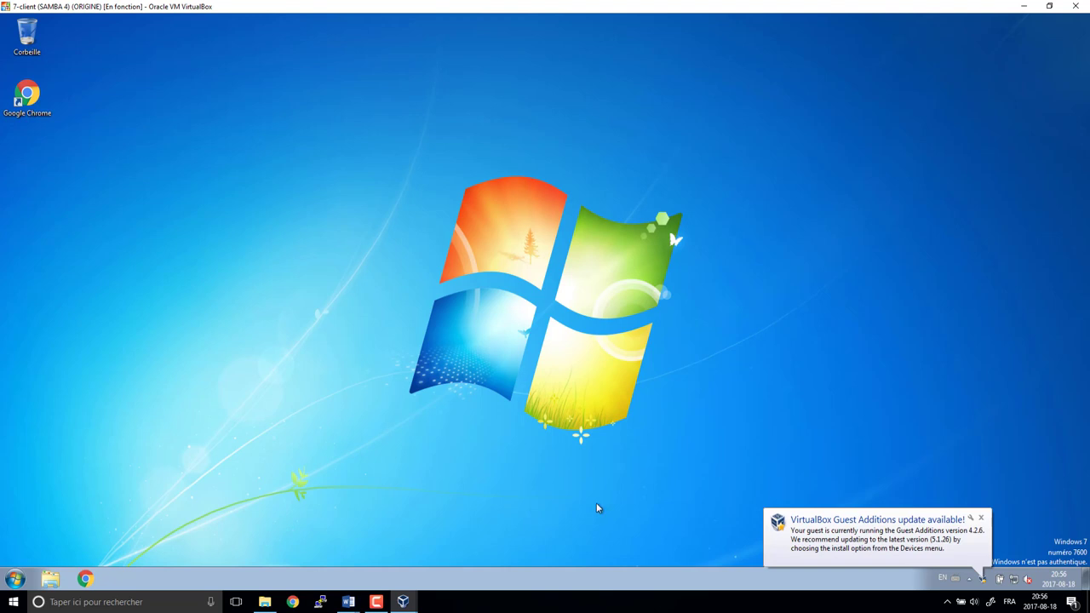
# - Browse Explorer to \\dc1\ to list the server's shares
pyautogui.click(15, 579)
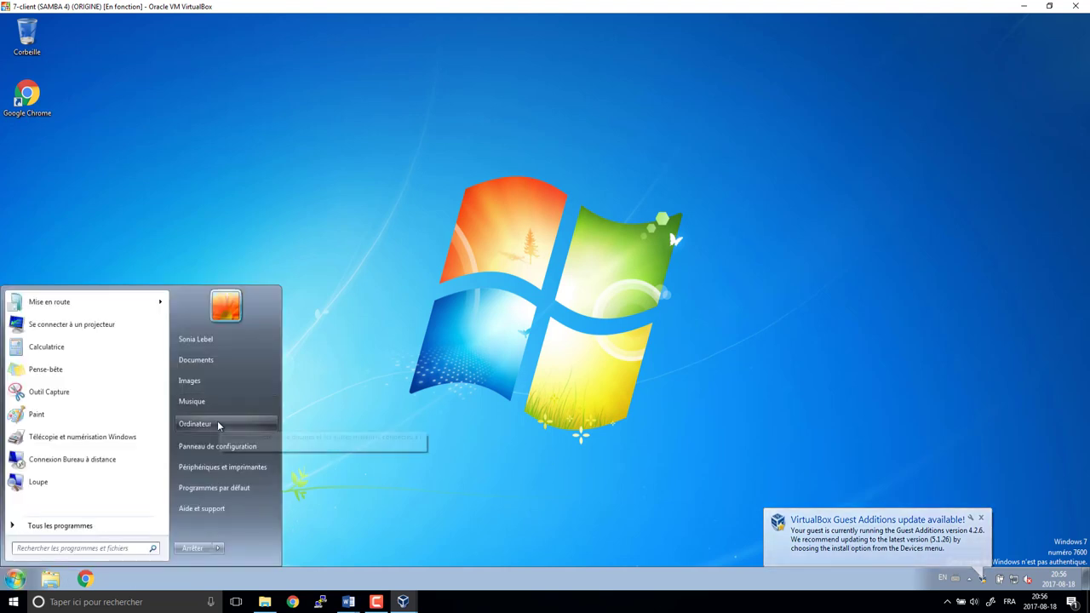
pyautogui.click(218, 425)
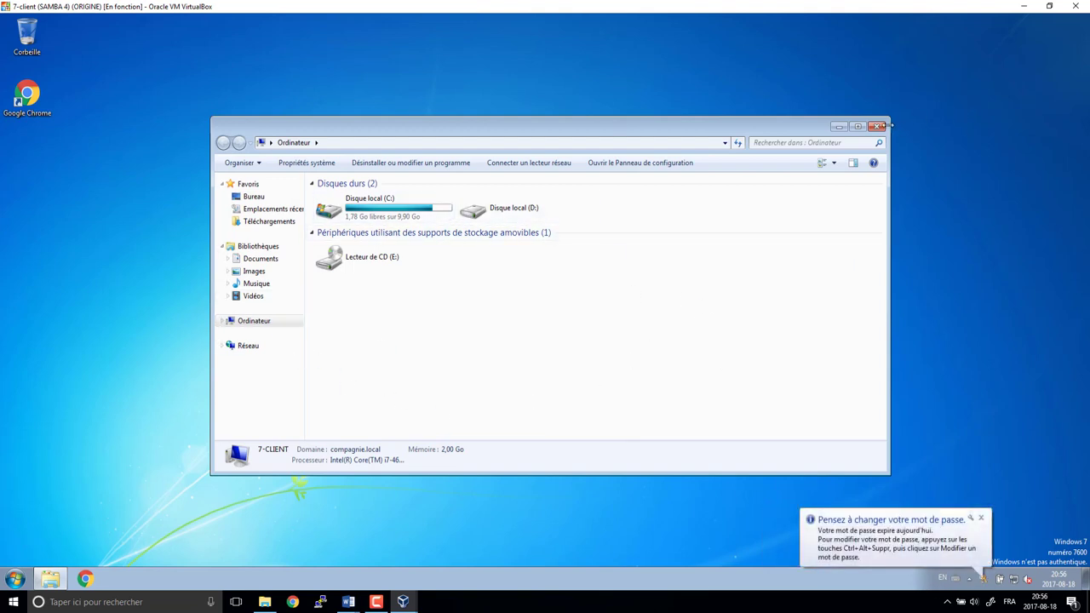
pyautogui.click(688, 144)
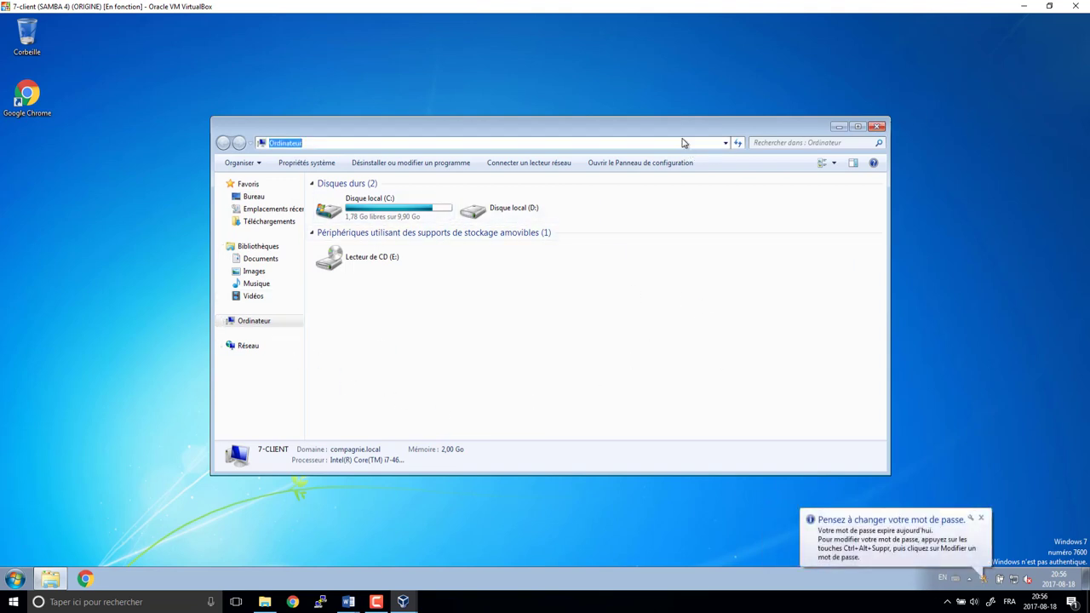
pyautogui.write('\\\\')
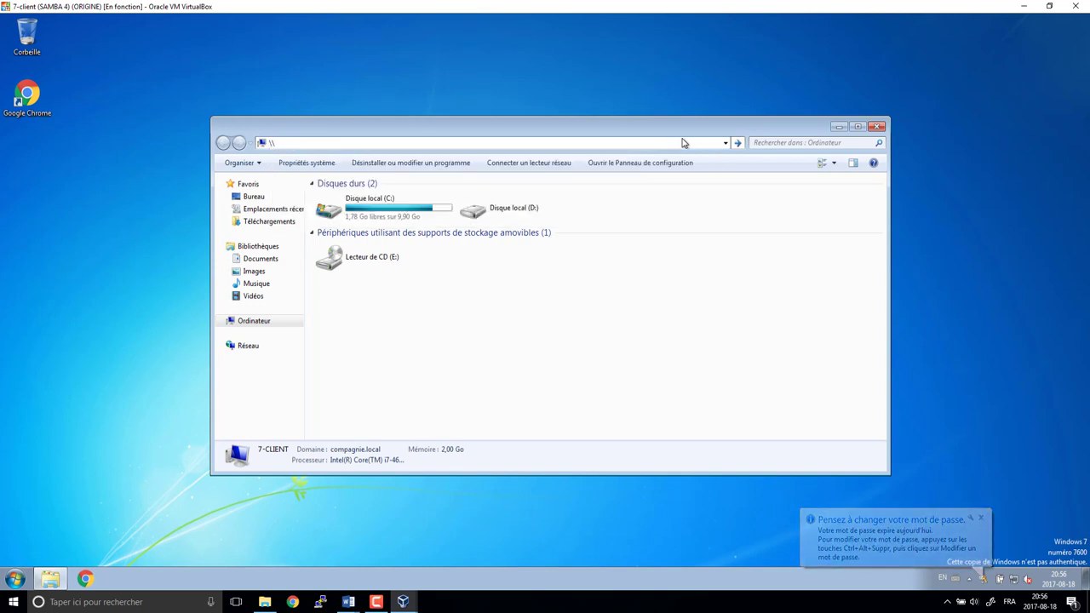
pyautogui.write('dc1')
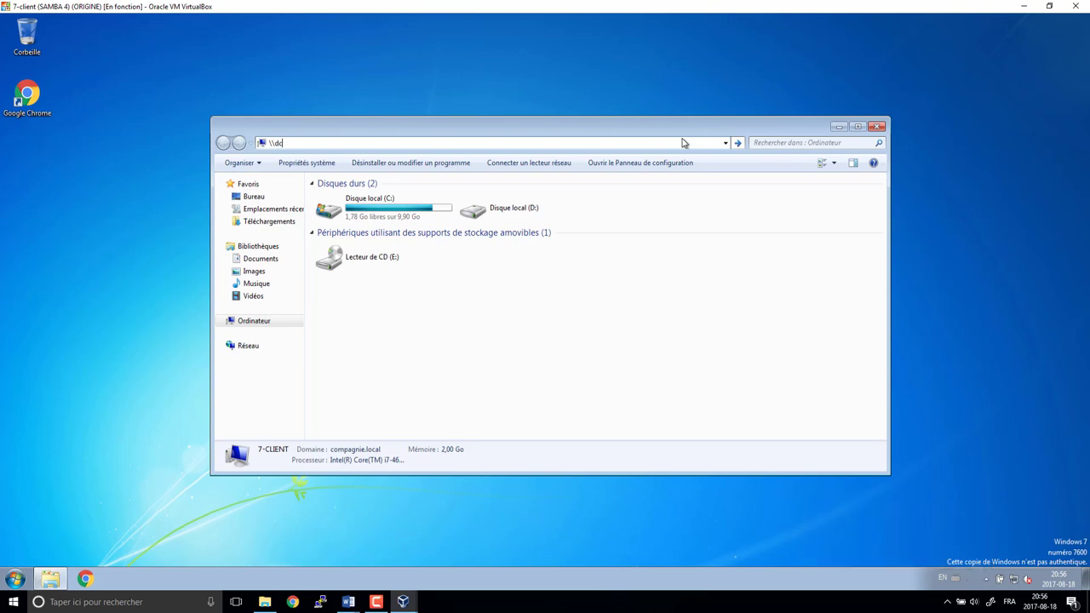
pyautogui.write('\\')
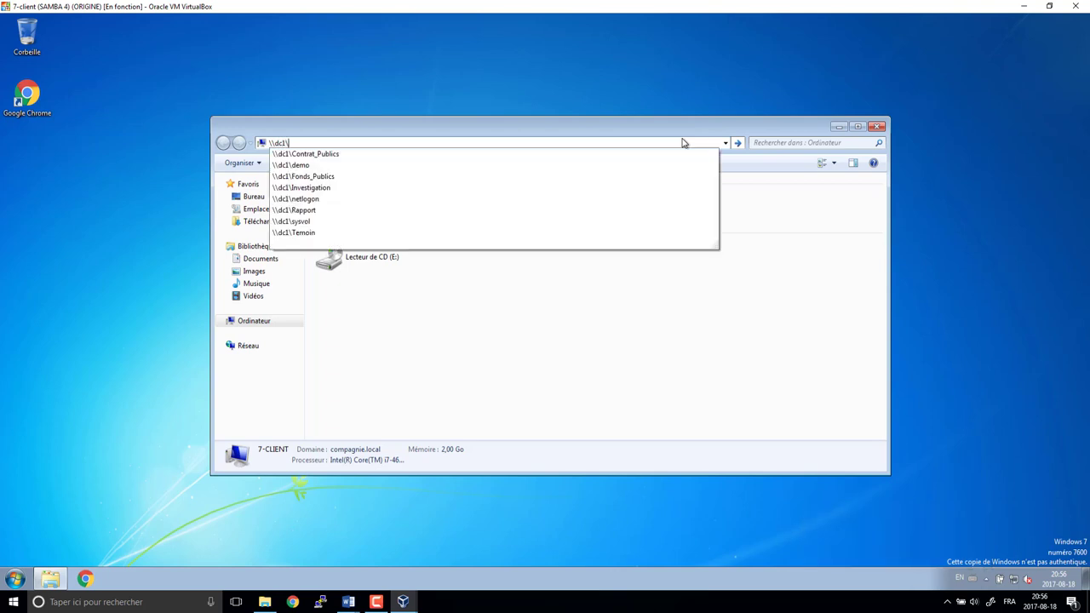
pyautogui.press('Return')
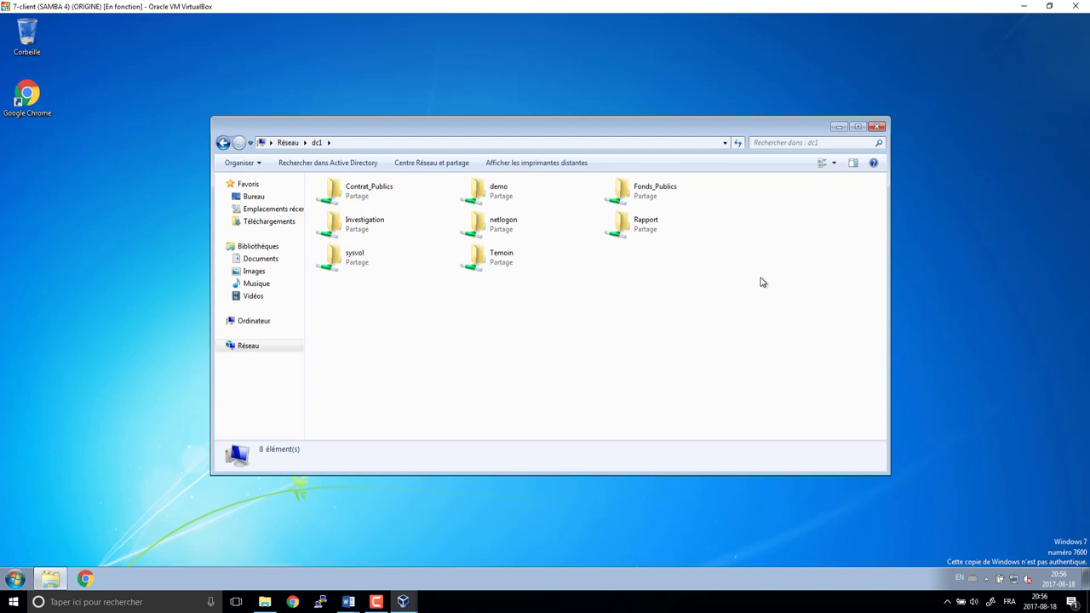
# - Open the Temoin share, confirm new-folder creation is denied, and go back to the share list
pyautogui.doubleClick(487, 264)
pyautogui.rightClick(382, 224)
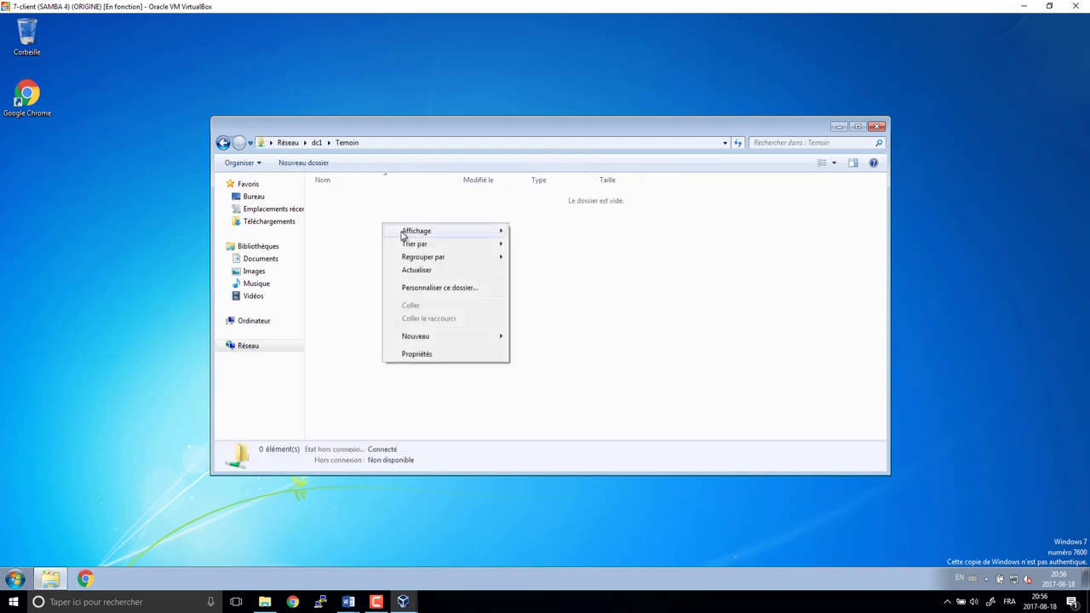
pyautogui.moveTo(442, 338)
pyautogui.click(567, 337)
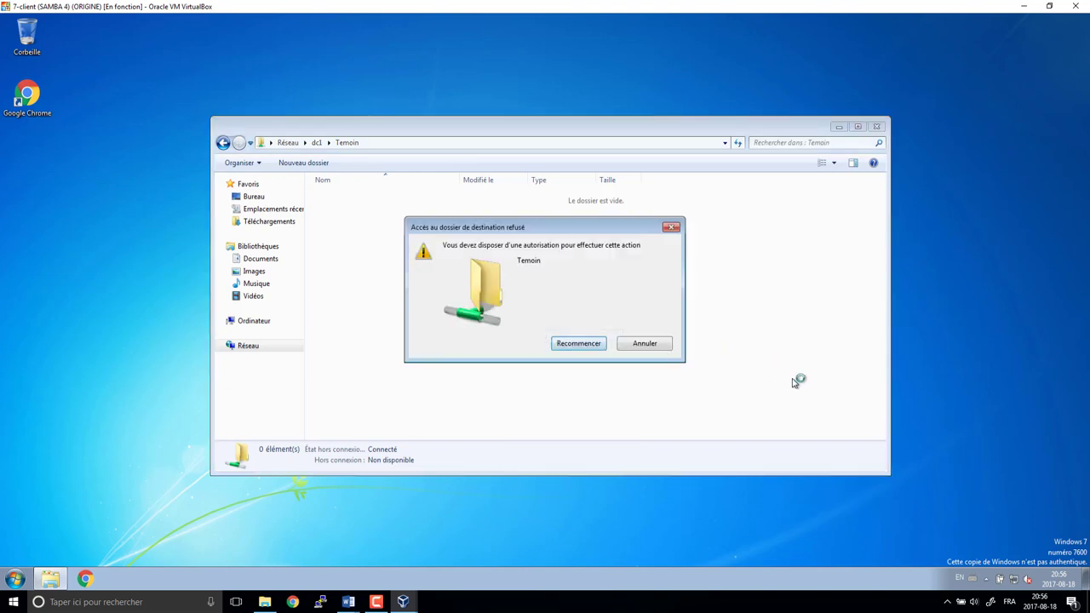
pyautogui.click(660, 345)
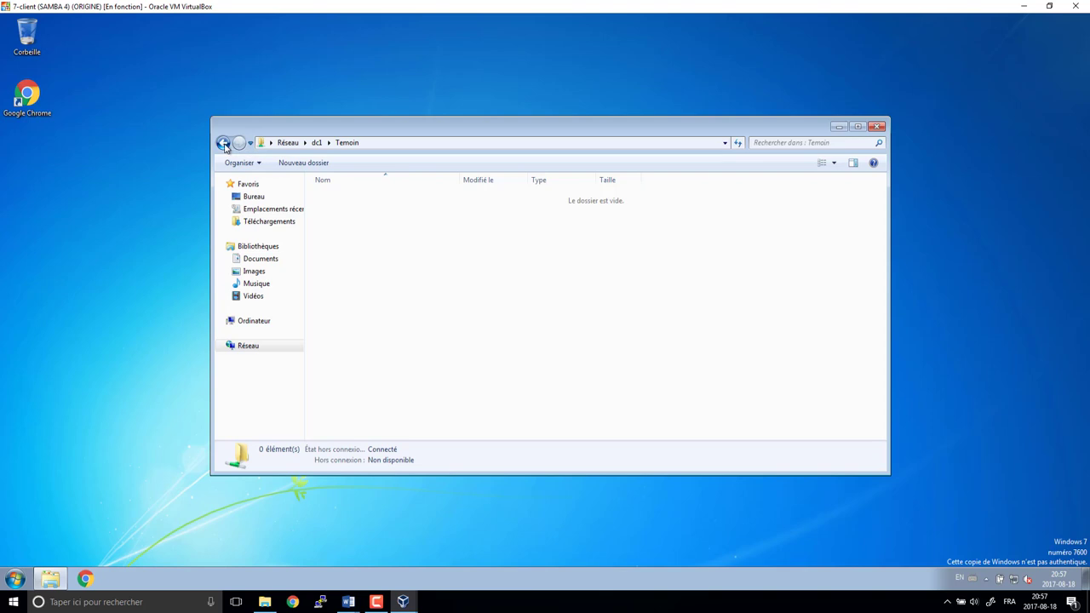
pyautogui.click(223, 142)
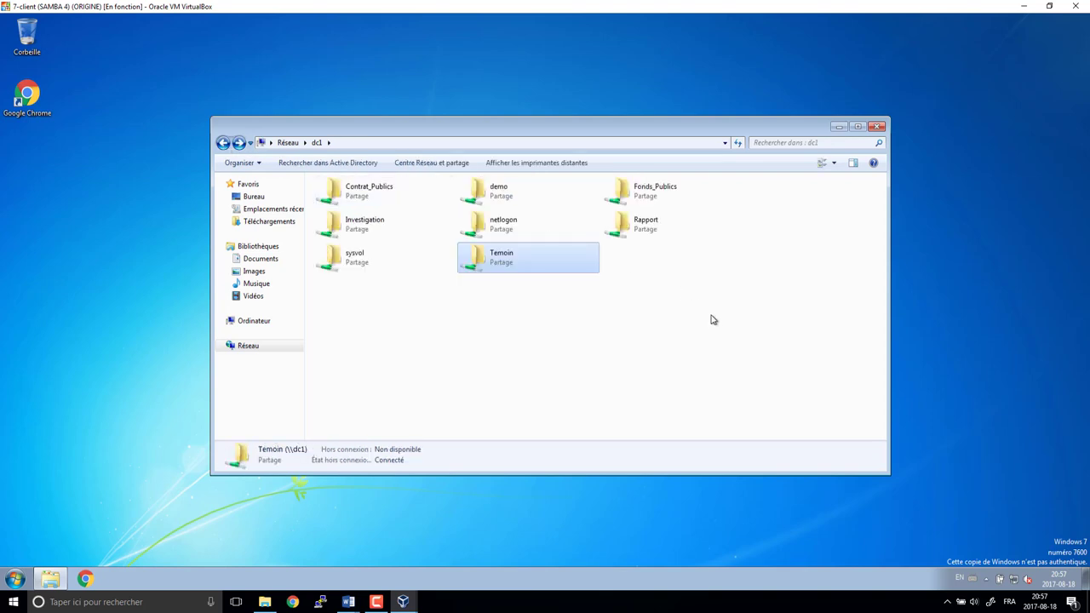
pyautogui.doubleClick(341, 227)
pyautogui.rightClick(352, 274)
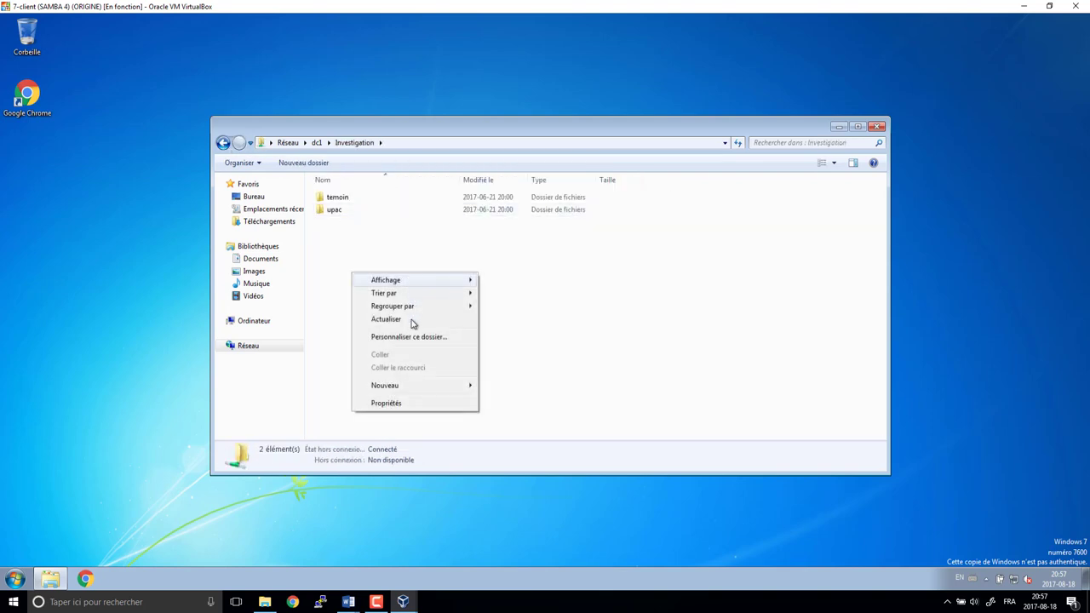
pyautogui.moveTo(480, 387)
pyautogui.click(533, 385)
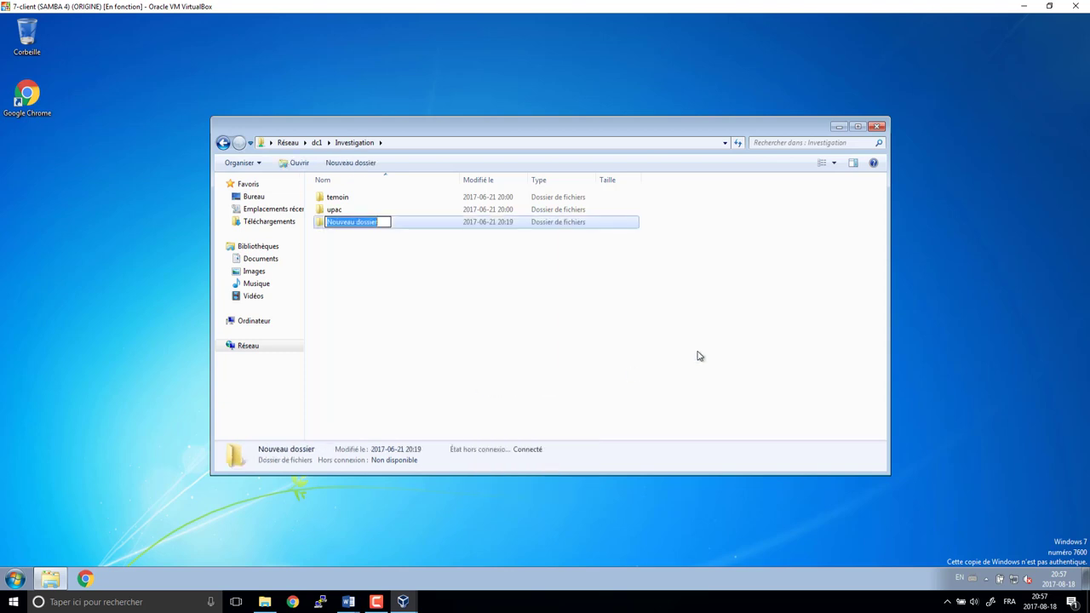
pyautogui.press('Return')
pyautogui.press('Delete')
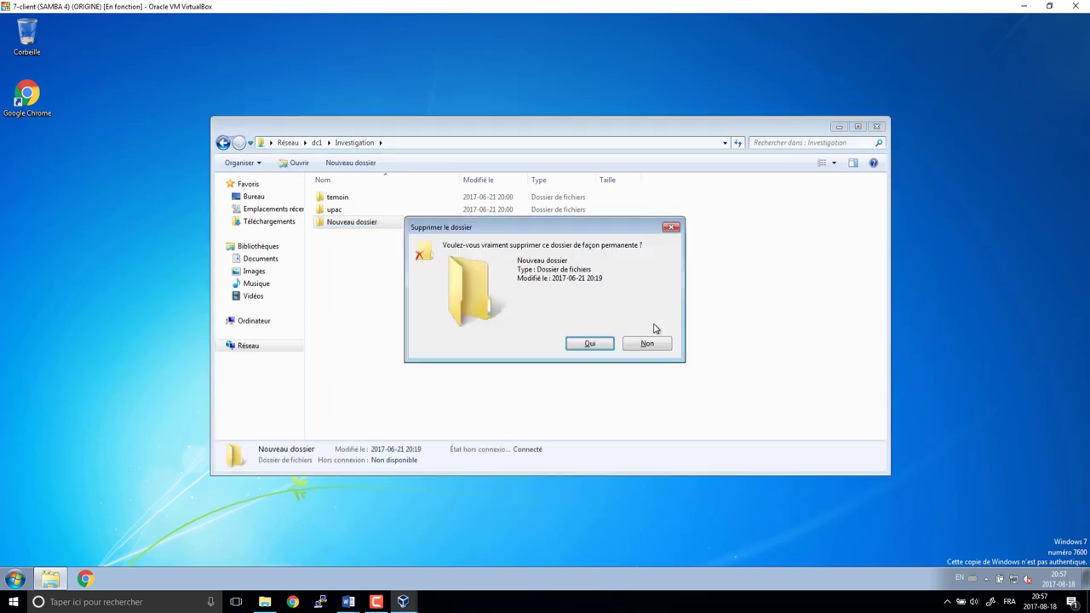
pyautogui.press('Return')
pyautogui.doubleClick(335, 211)
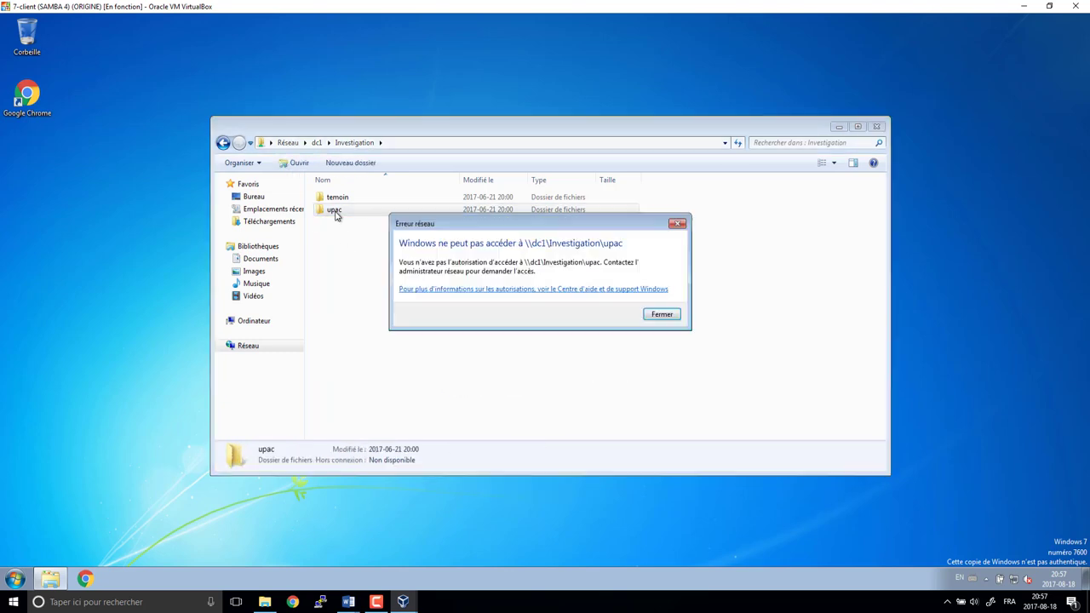
pyautogui.press('Return')
pyautogui.click(342, 199)
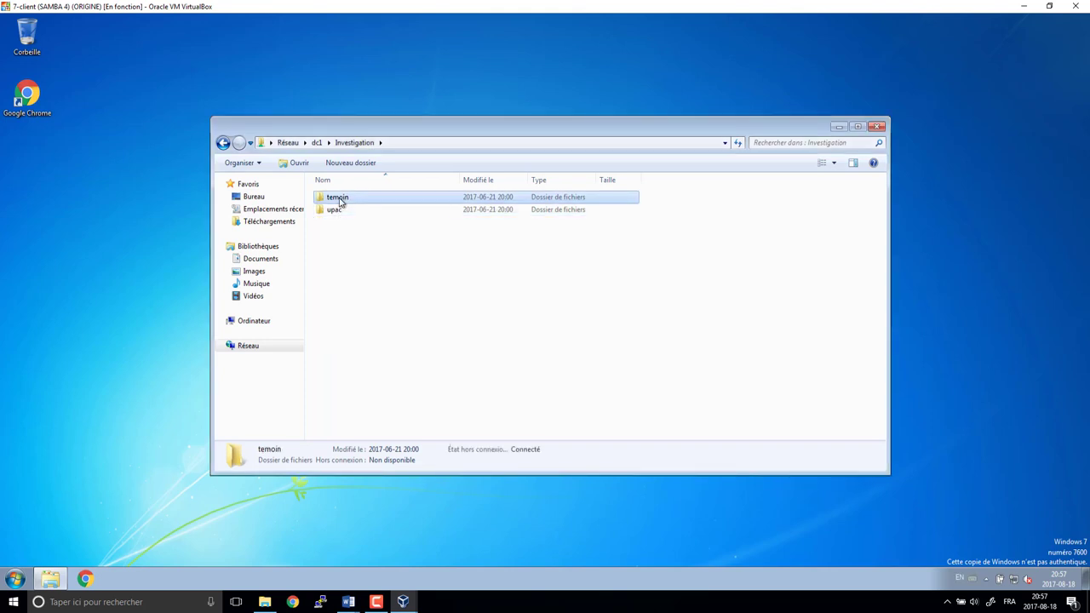
pyautogui.doubleClick(344, 202)
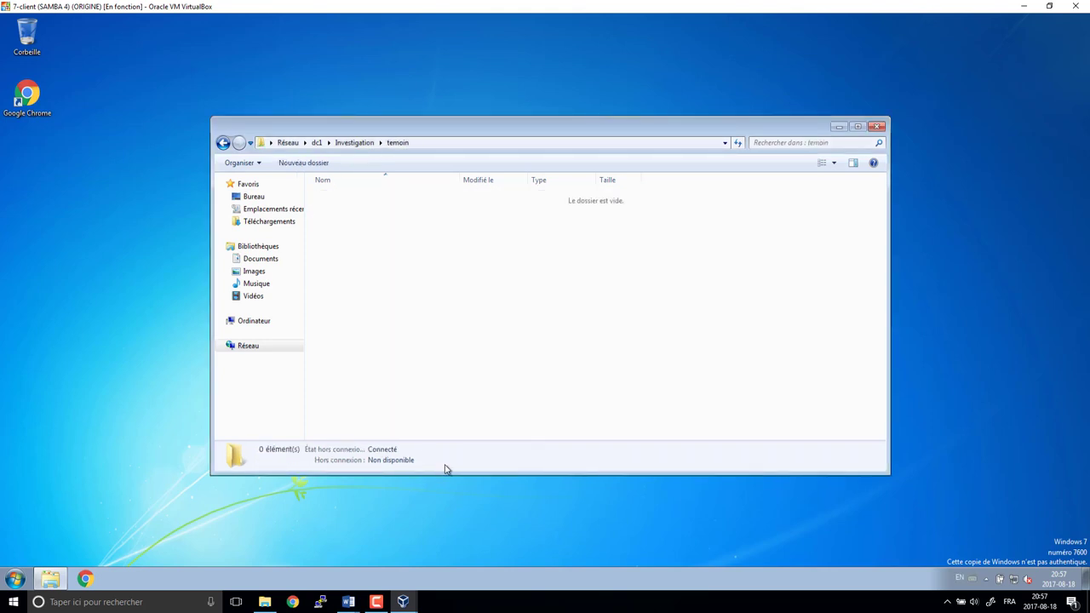
pyautogui.rightClick(401, 266)
pyautogui.click(553, 377)
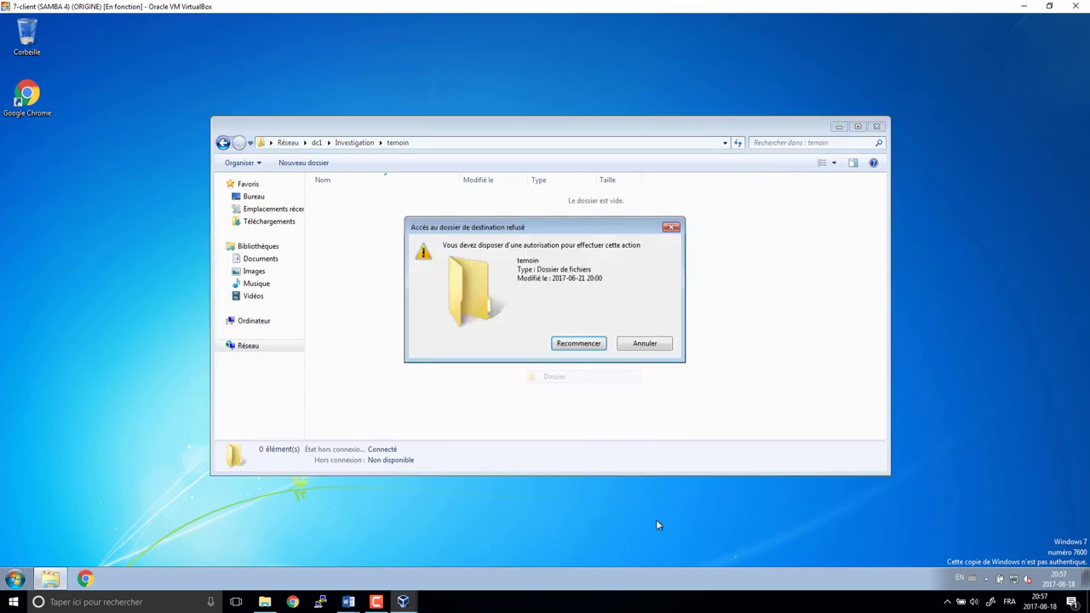
pyautogui.click(644, 345)
pyautogui.click(223, 142)
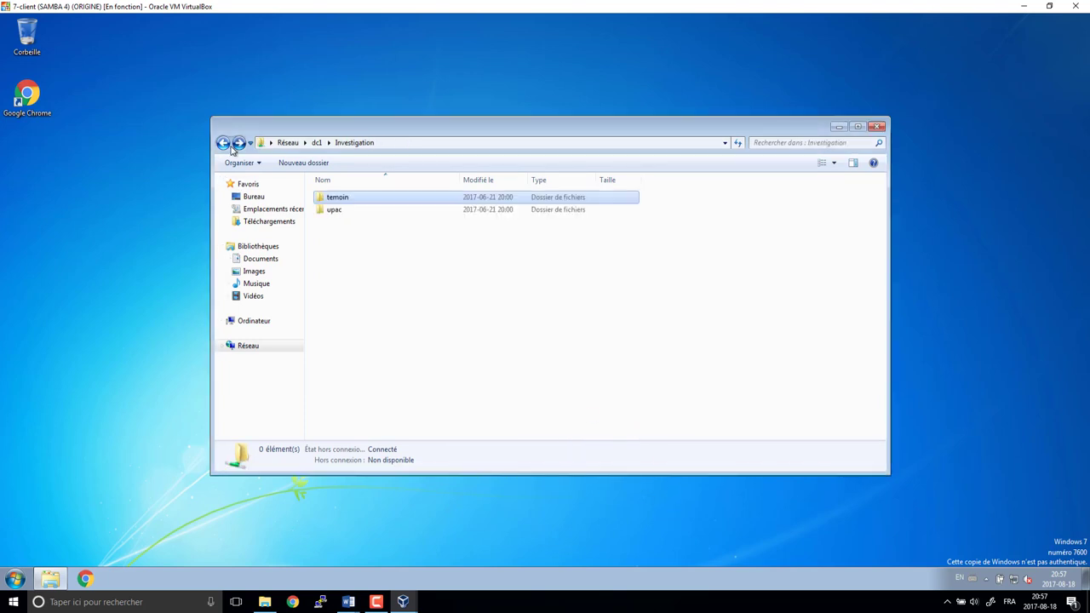
pyautogui.click(222, 142)
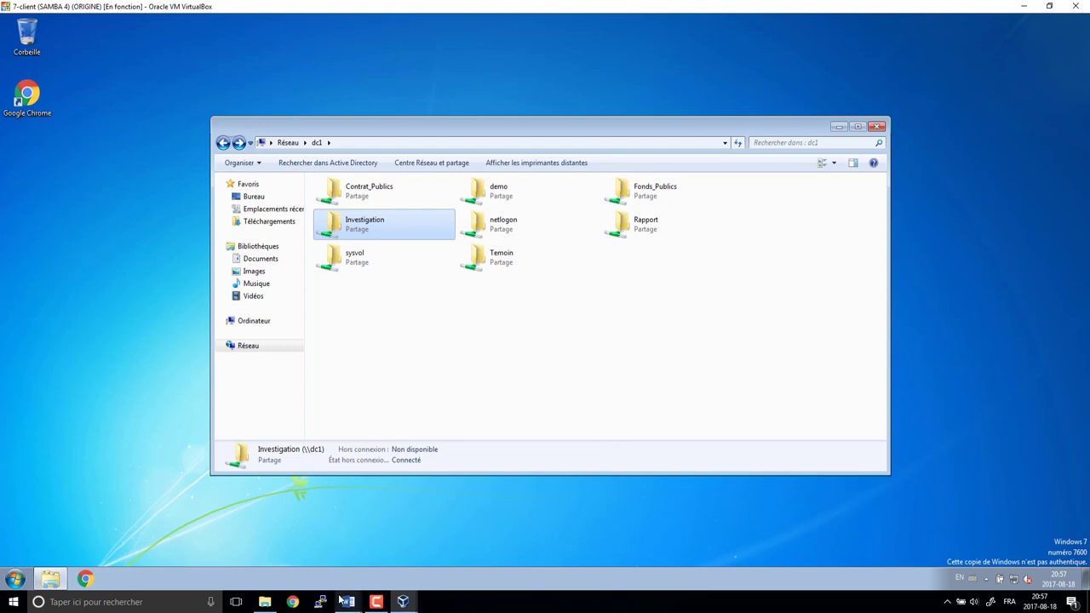
# - Glance at the Word plan, then close the Explorer window in the guest
pyautogui.click(383, 549)
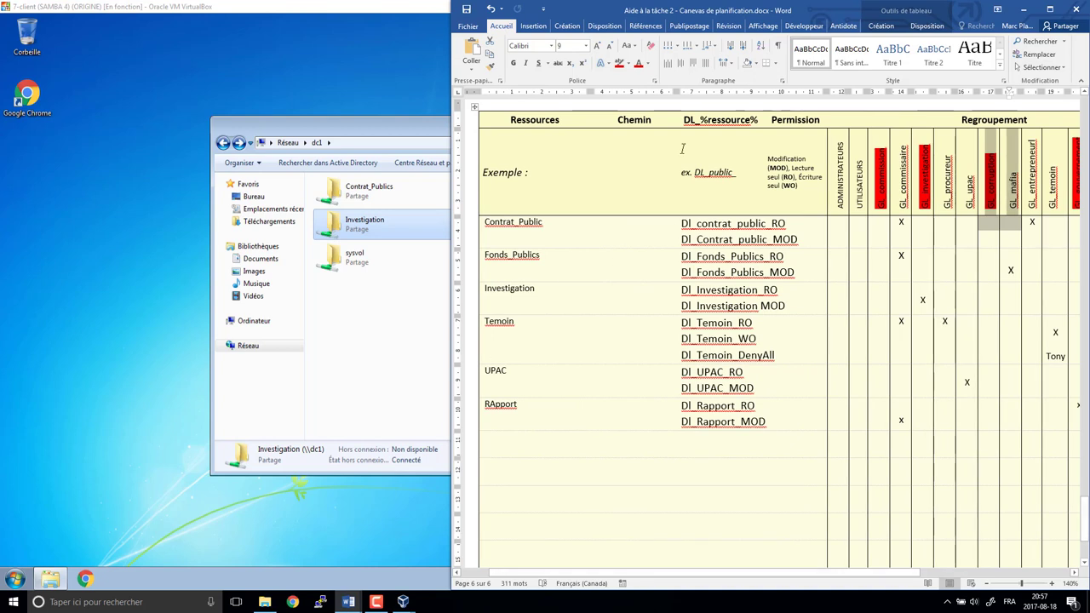
pyautogui.click(359, 385)
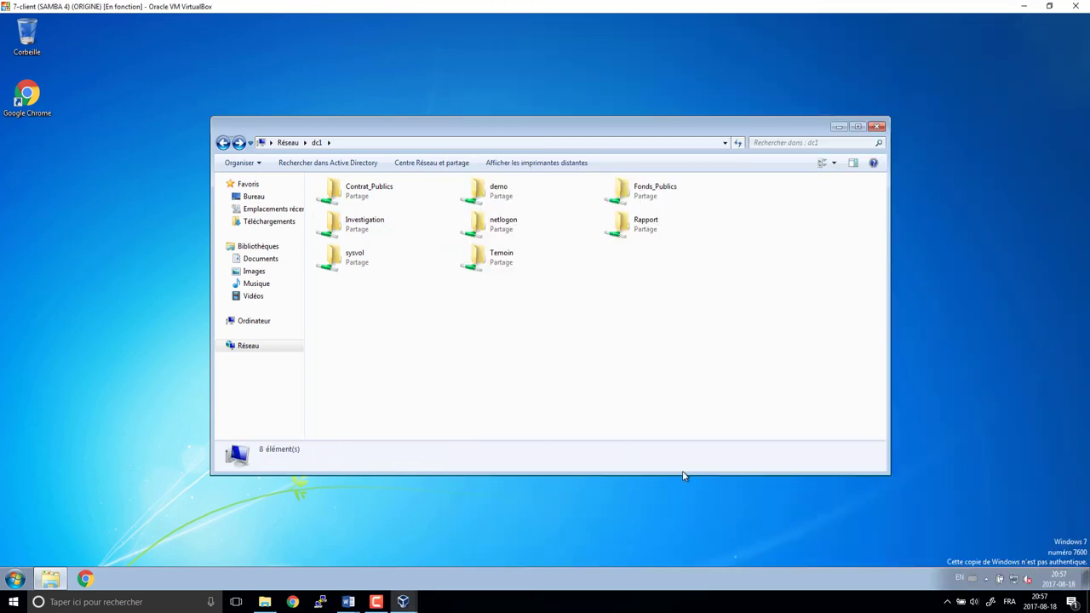
pyautogui.click(877, 127)
# - Log off the guest session with Fermer la session
pyautogui.click(15, 579)
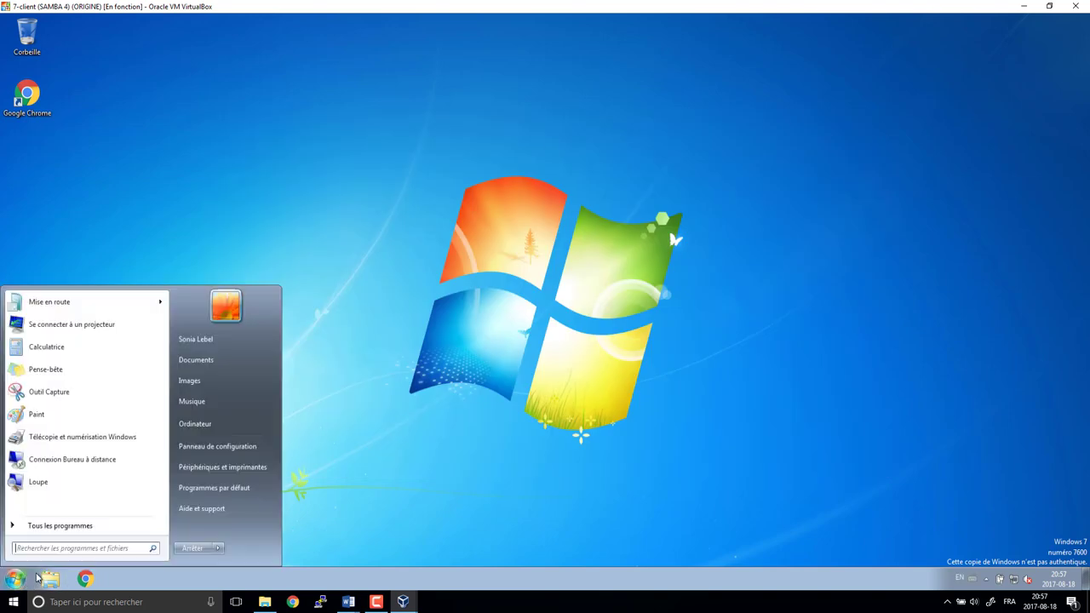
pyautogui.click(217, 549)
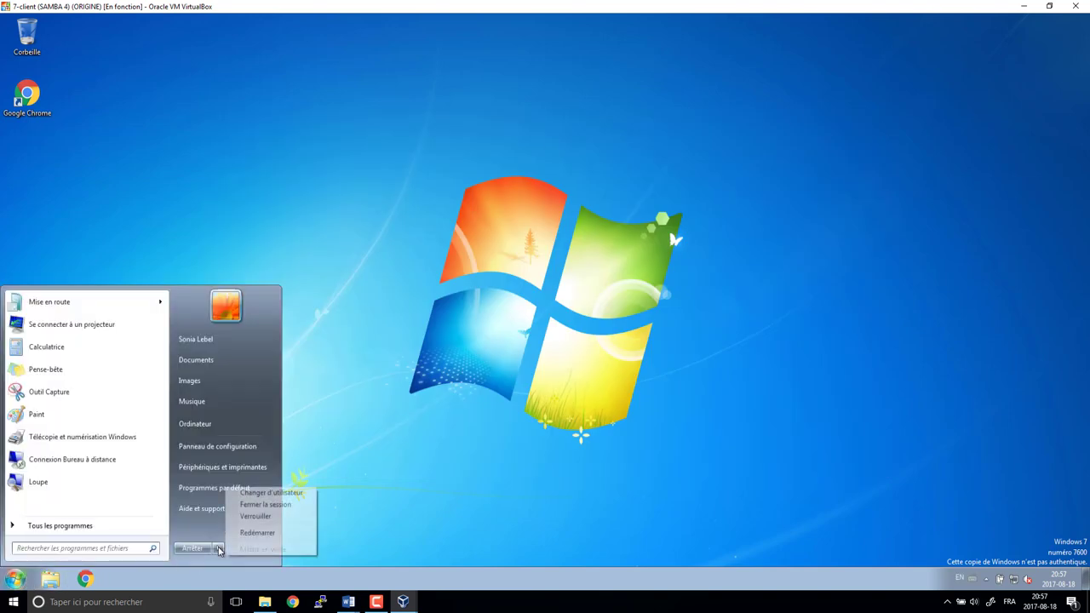
pyautogui.click(264, 505)
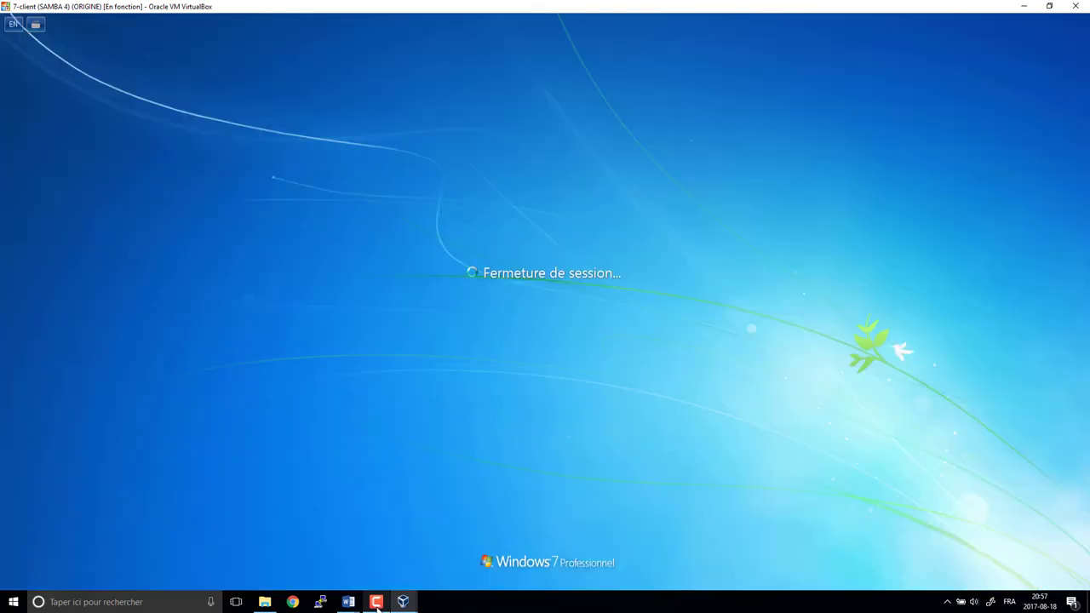
pyautogui.moveTo(377, 608)
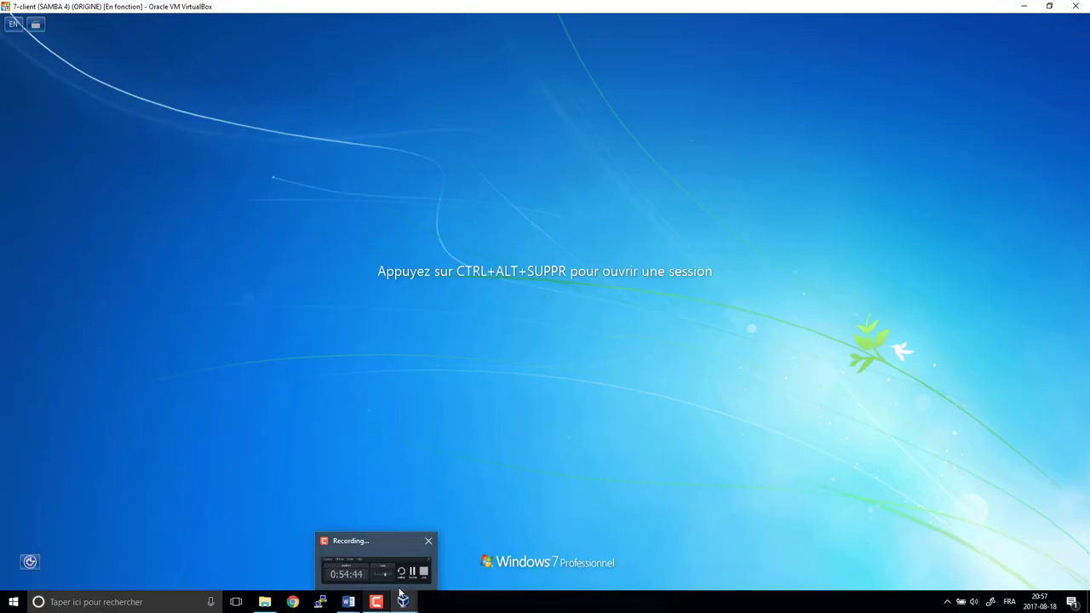
pyautogui.click(388, 567)
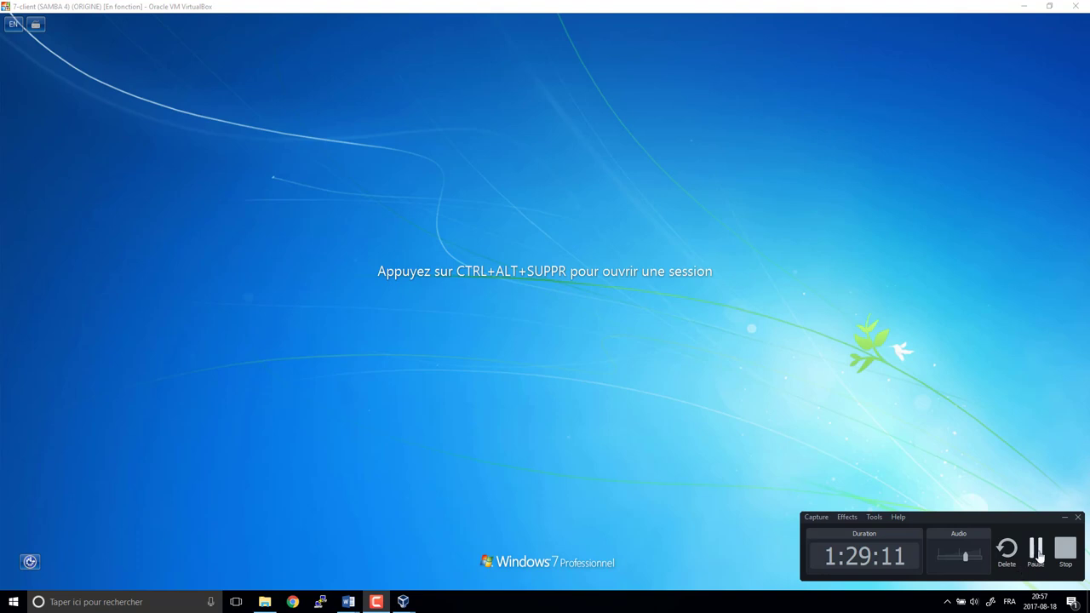
# - Open Propriétés for the Investigation share under Dossiers partagés > Partages
pyautogui.click(1035, 550)
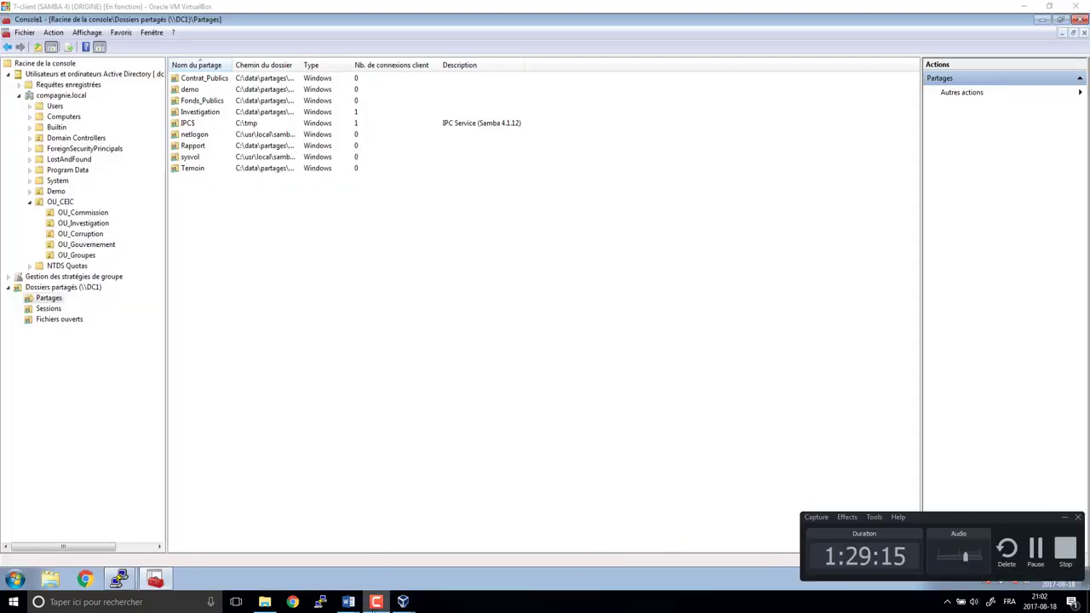
pyautogui.click(470, 352)
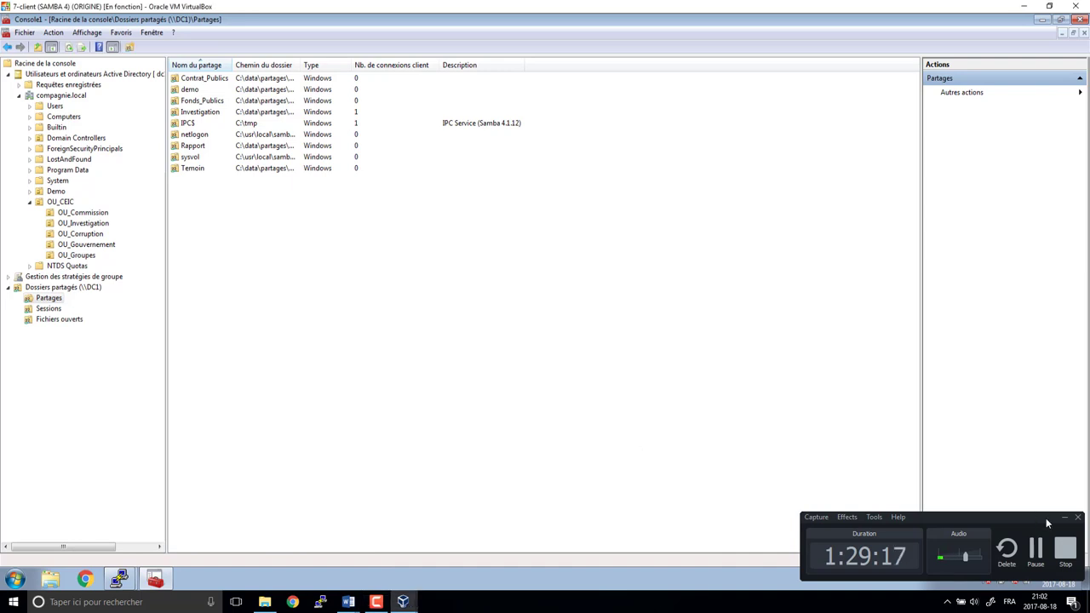
pyautogui.click(1064, 517)
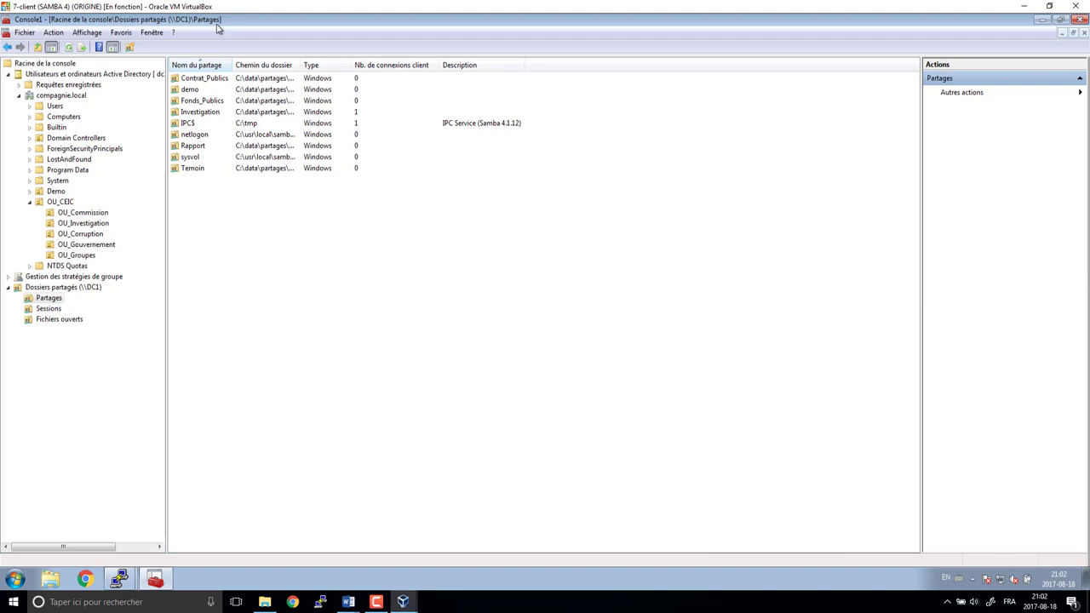
pyautogui.click(196, 170)
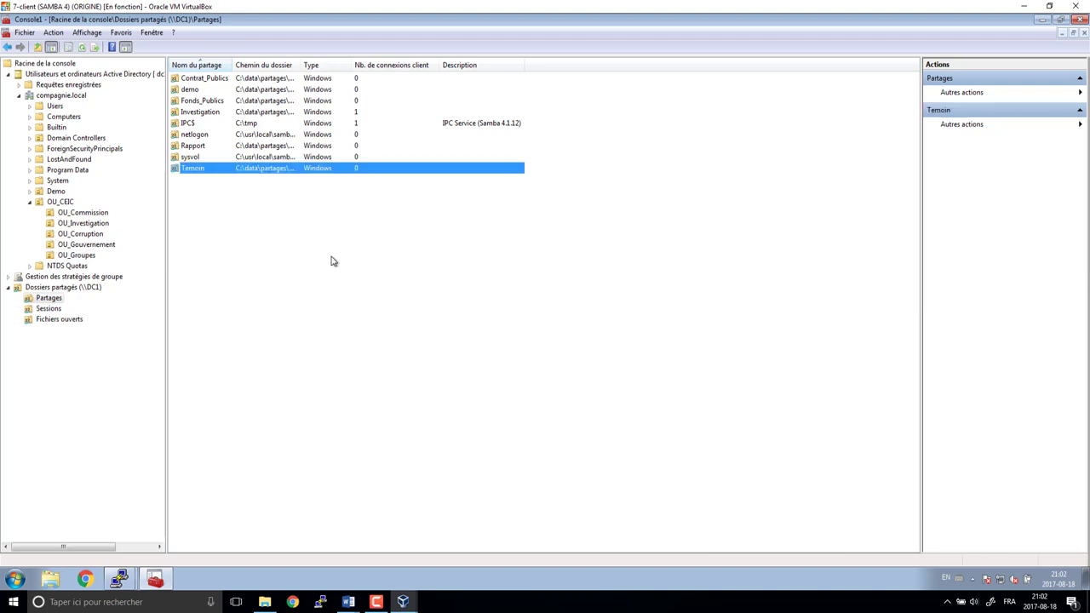
pyautogui.click(209, 114)
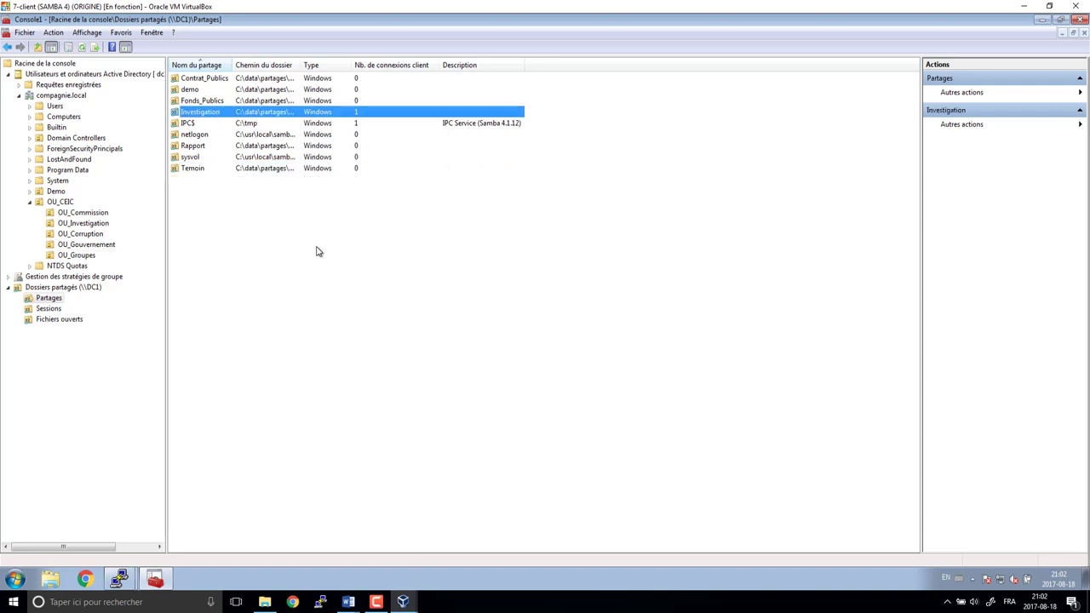
pyautogui.rightClick(209, 113)
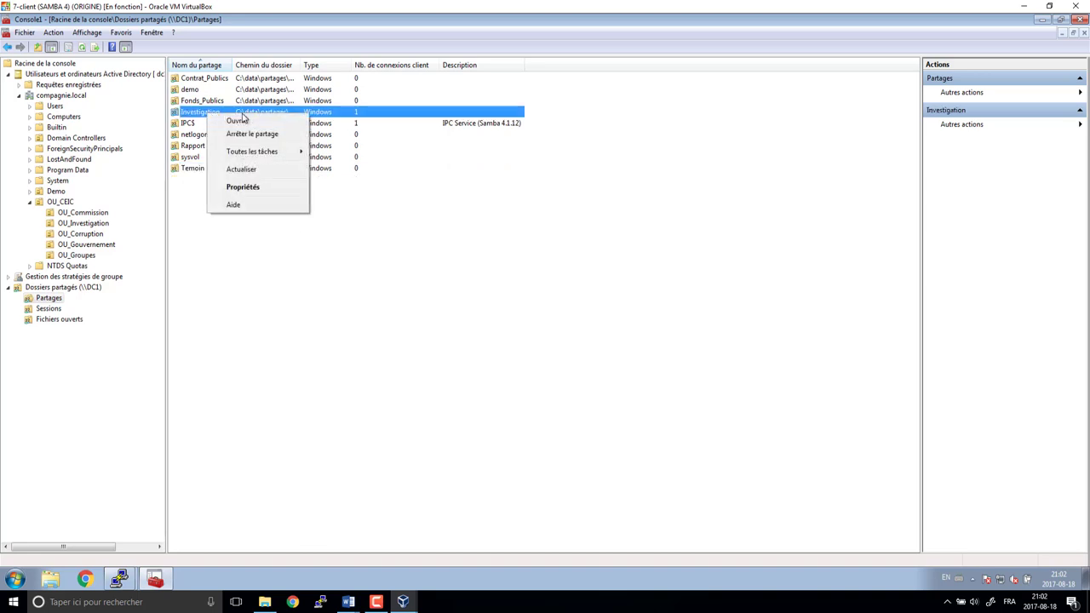
pyautogui.click(248, 188)
# - Open Investigation's advanced security settings and inspect the Tout le monde permission entry
pyautogui.click(439, 139)
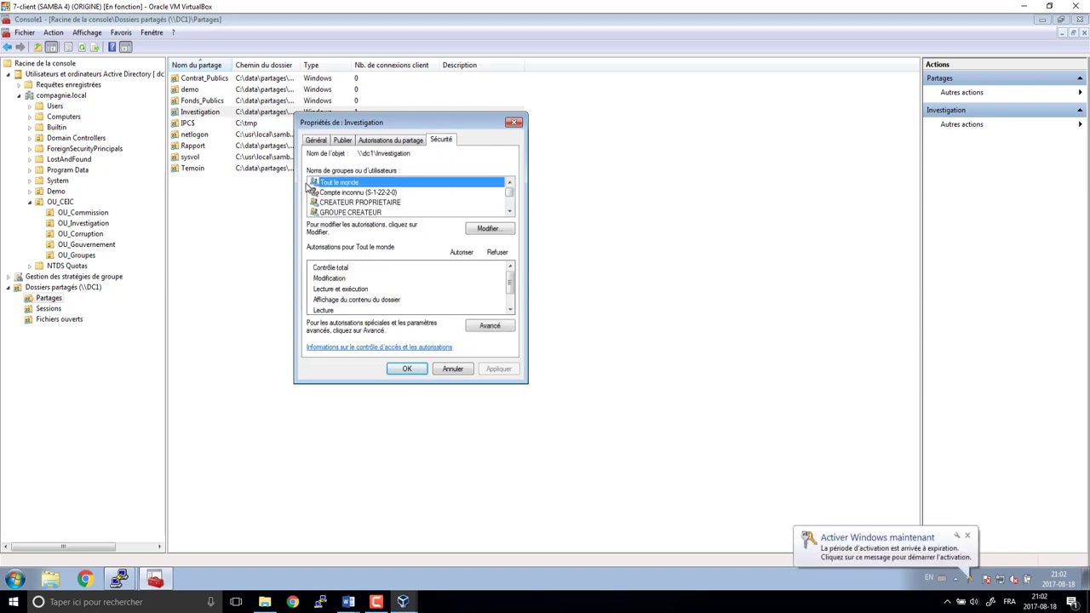
pyautogui.click(493, 327)
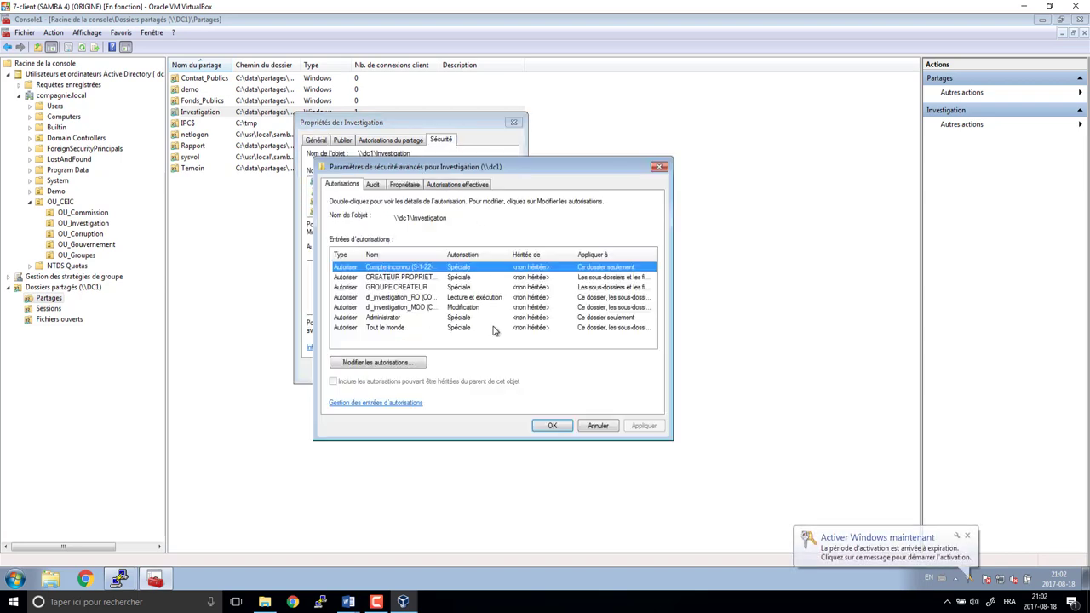
pyautogui.click(388, 329)
pyautogui.click(380, 365)
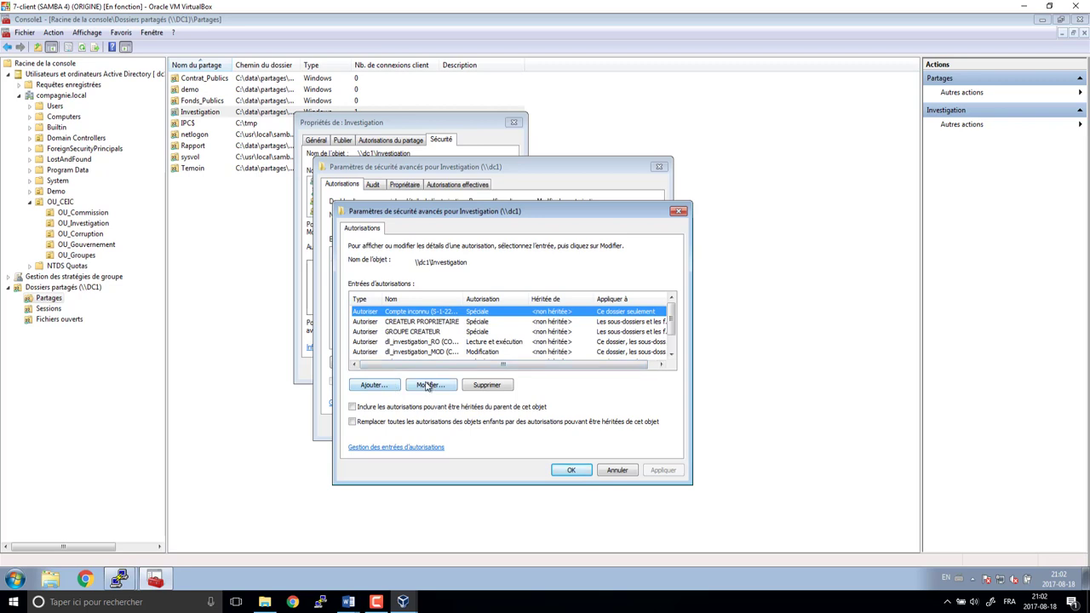
pyautogui.click(429, 385)
pyautogui.click(528, 512)
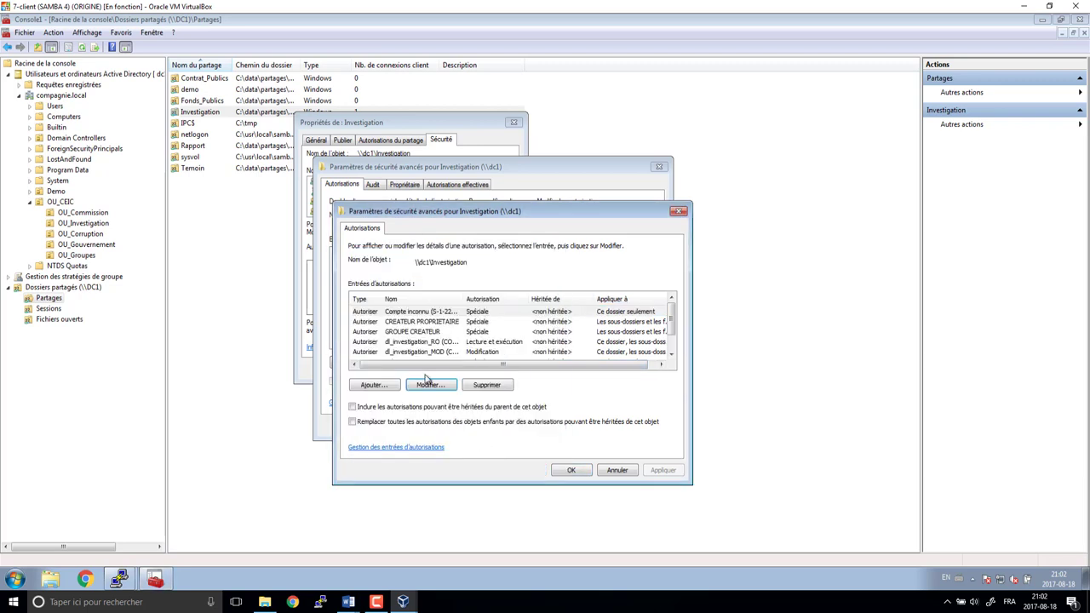
# - Edit the Tout le monde entry to allow 'Parcours du dossier/exécuter le fichier' and confirm
pyautogui.click(416, 352)
pyautogui.scroll(-1, 413, 353)
pyautogui.click(409, 352)
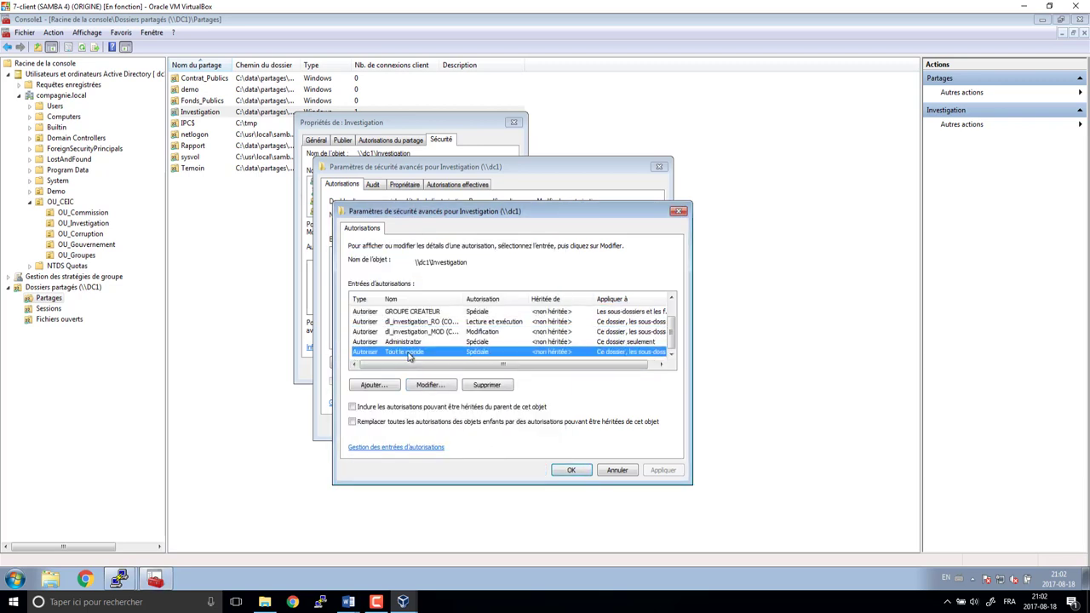
pyautogui.click(429, 385)
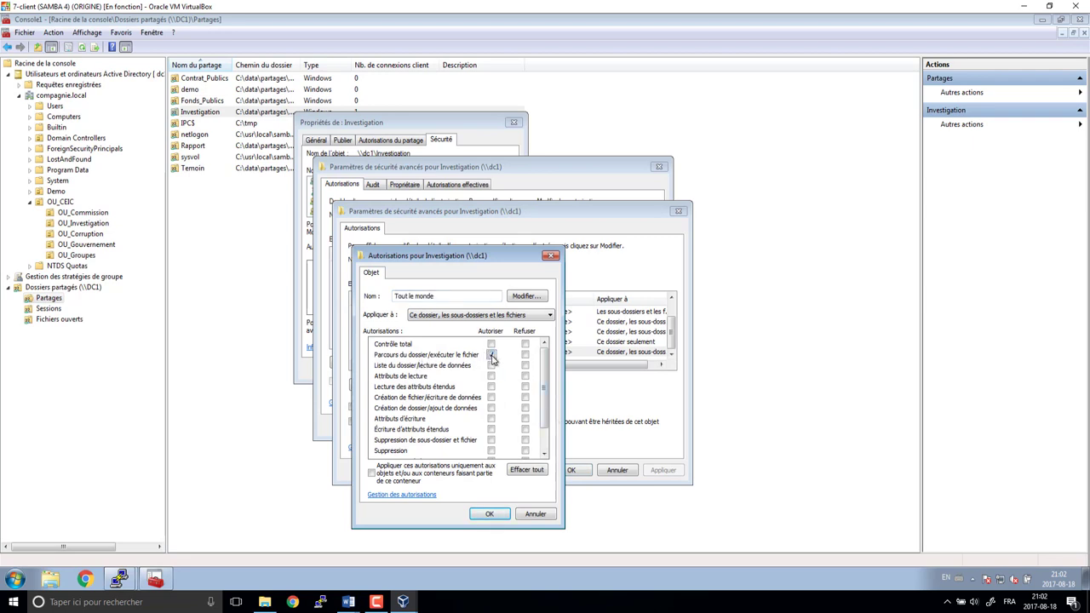
pyautogui.click(491, 355)
pyautogui.click(490, 513)
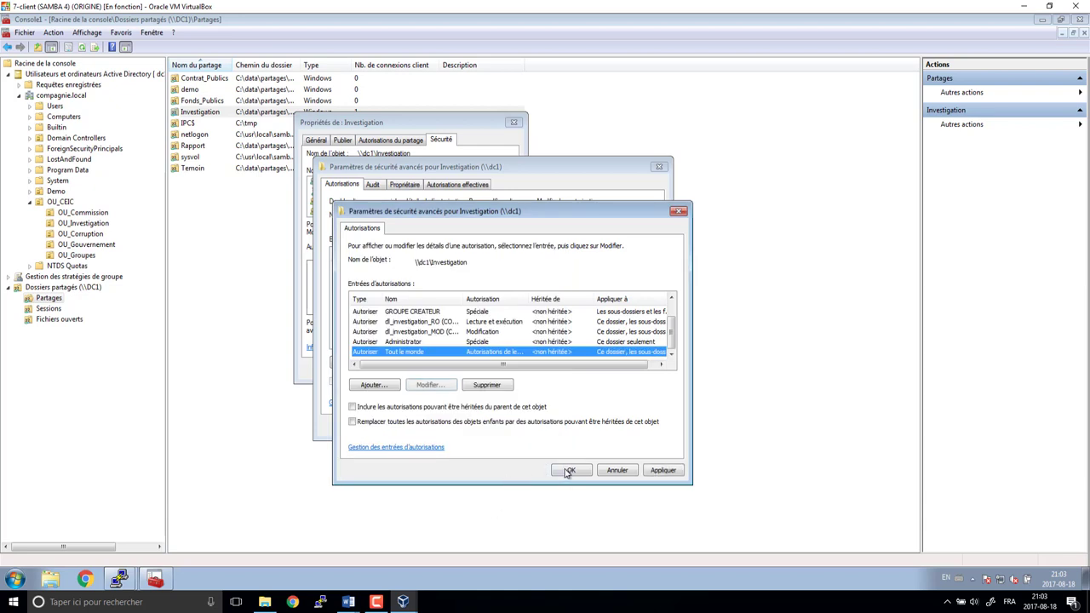
# - Accept the advanced security settings and select Tout le monde in the groups list
pyautogui.click(565, 539)
pyautogui.click(554, 426)
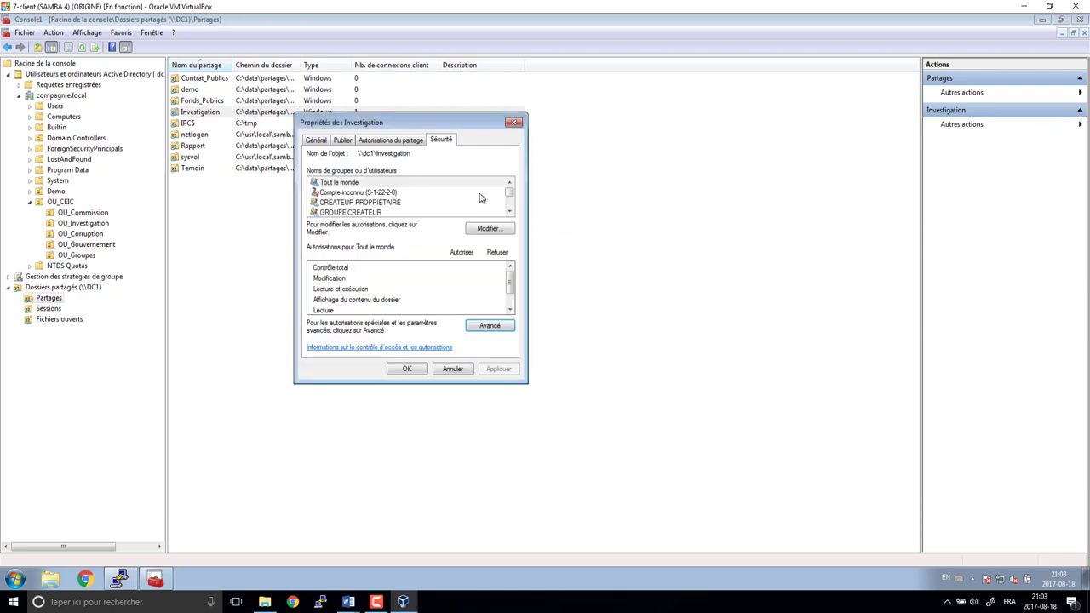
pyautogui.click(387, 184)
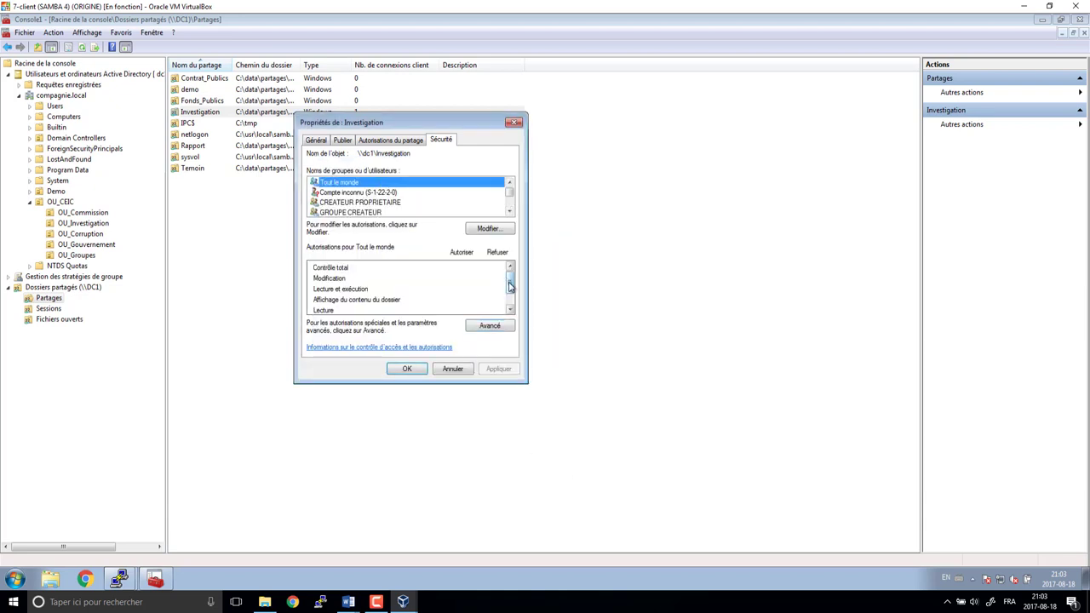
pyautogui.moveTo(509, 284); pyautogui.dragTo(511, 308)
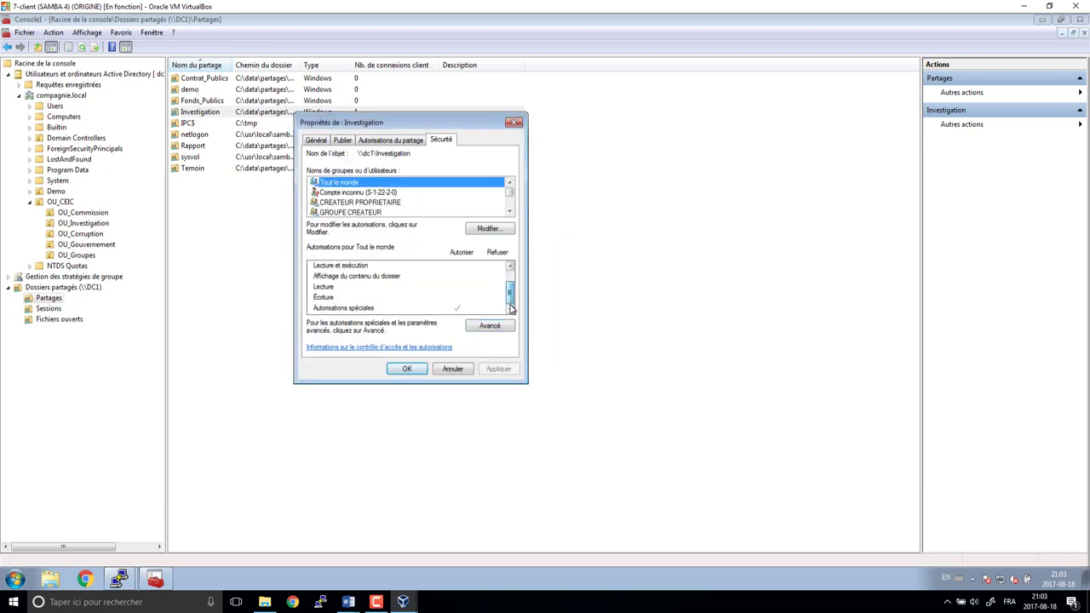
# - Remove Tout le monde from Investigation's permissions, save, and bring up the Start shutdown options
pyautogui.click(498, 230)
pyautogui.click(499, 296)
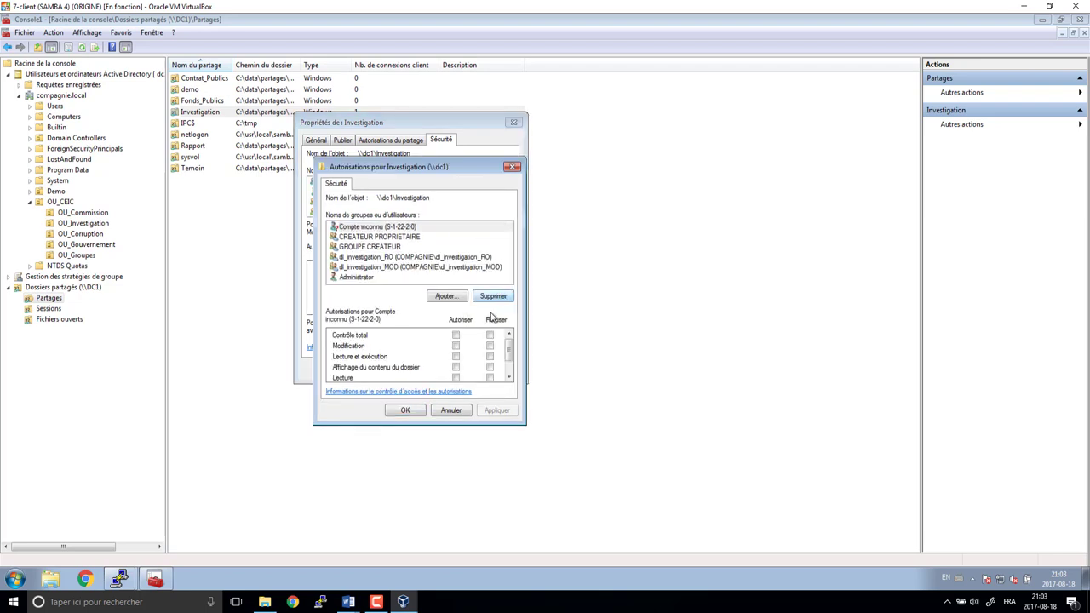
pyautogui.click(409, 411)
pyautogui.click(413, 369)
pyautogui.click(15, 581)
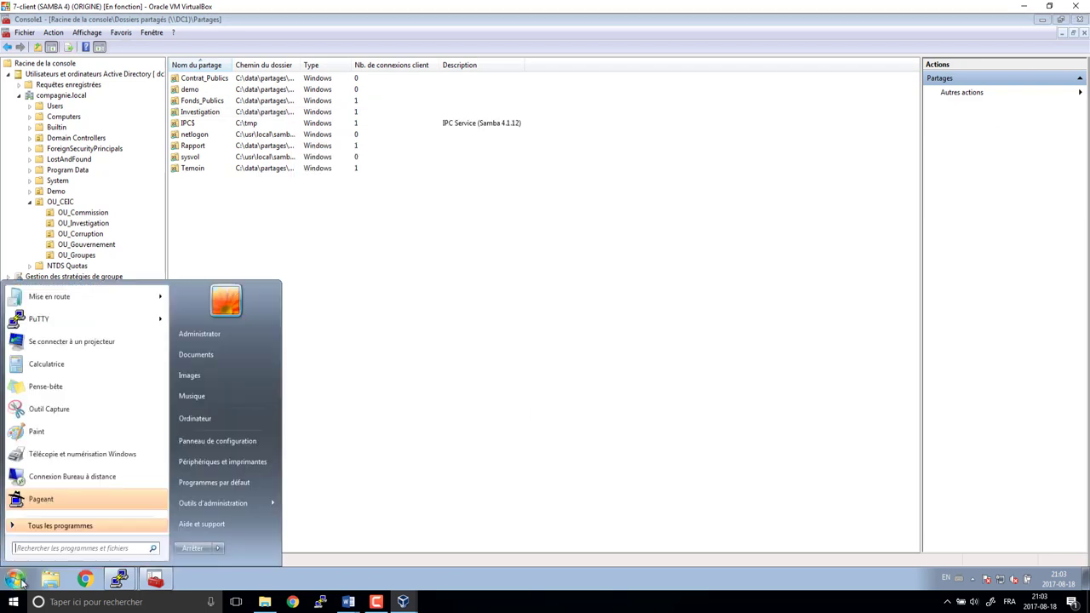
pyautogui.click(219, 547)
# - Switch user and sign in to the test user's account with its password
pyautogui.click(272, 494)
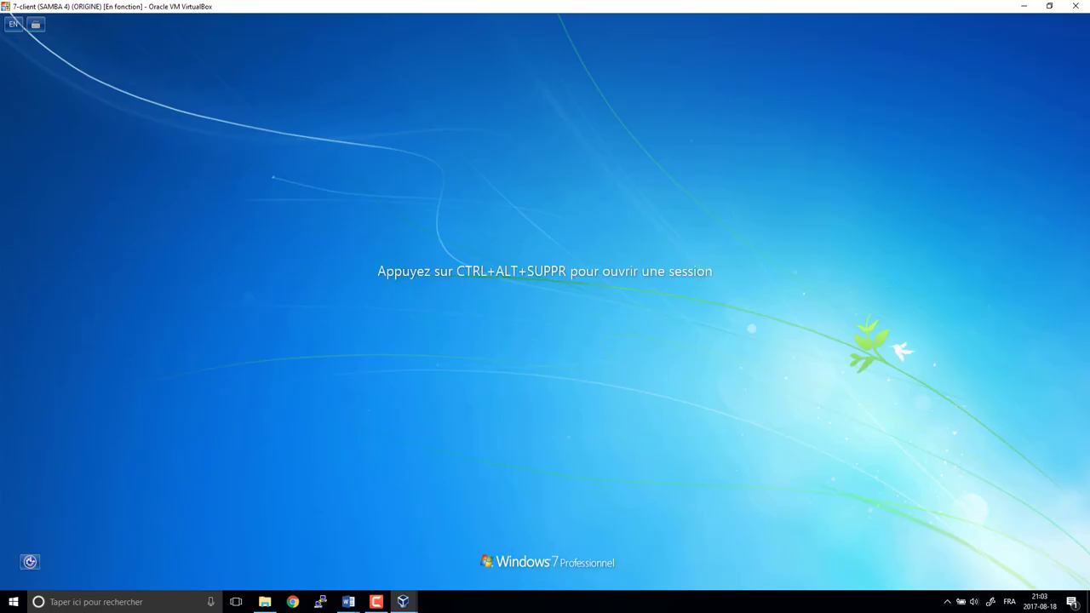
pyautogui.hotkey('ctrl', 'alt', 'Delete')
pyautogui.click(554, 340)
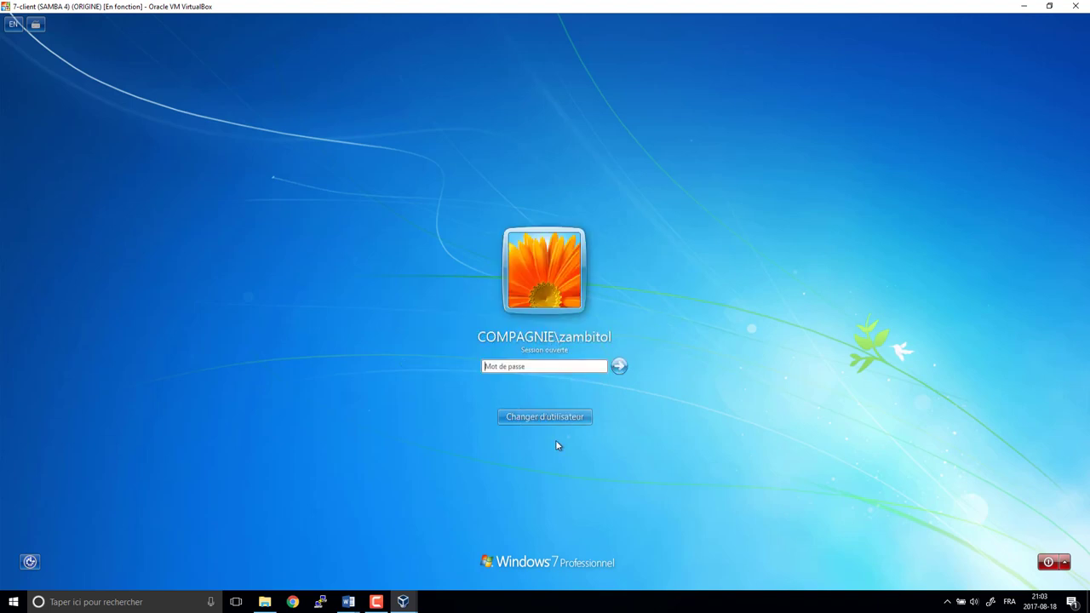
pyautogui.write('p')
pyautogui.press('BackSpace')
pyautogui.write('p*****')
pyautogui.press('Return')
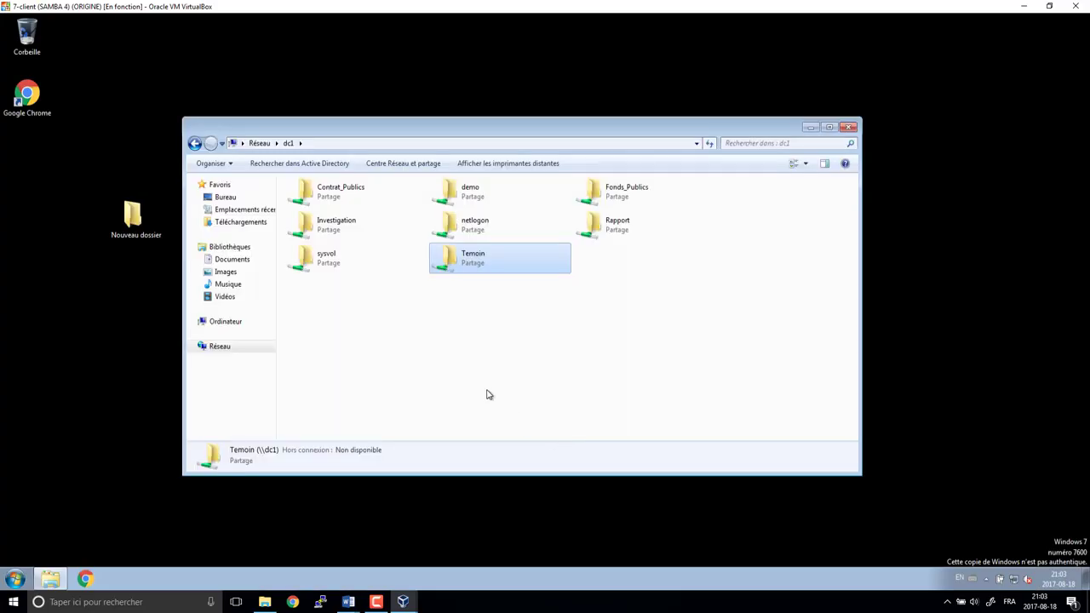
# - Log the current user off from the Start menu's shutdown options
pyautogui.click(14, 579)
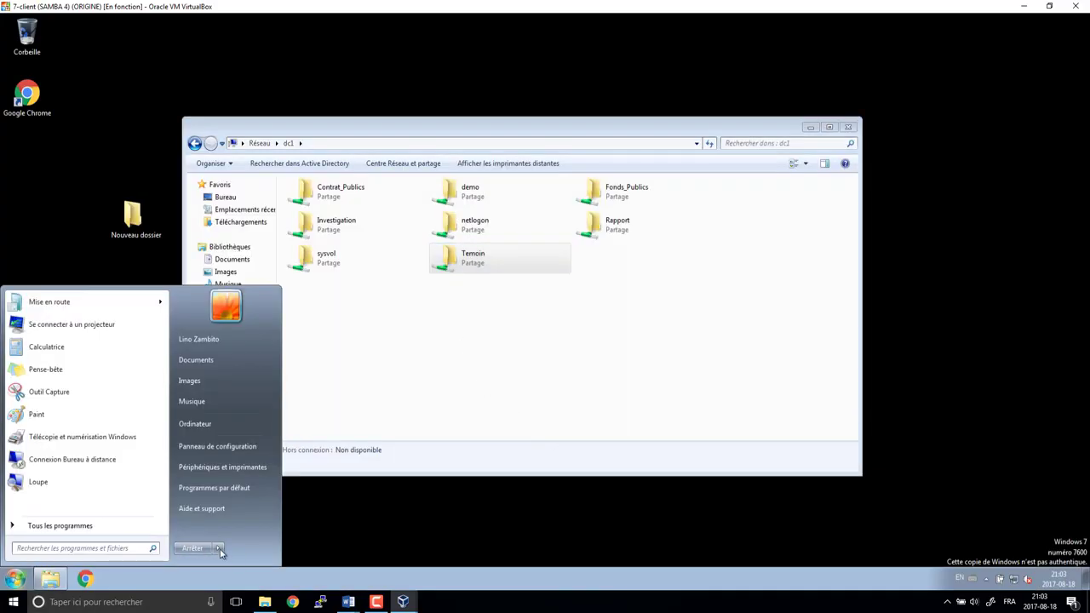
pyautogui.moveTo(219, 549)
pyautogui.click(265, 504)
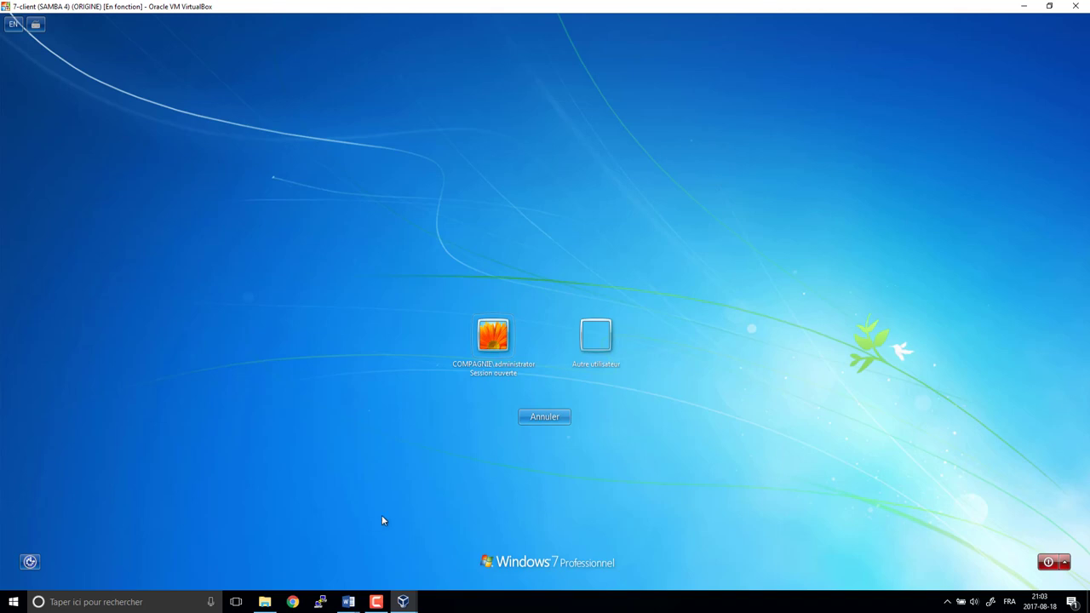
# - Sign in as another domain user with their user name and password, dismissing activation
pyautogui.click(584, 331)
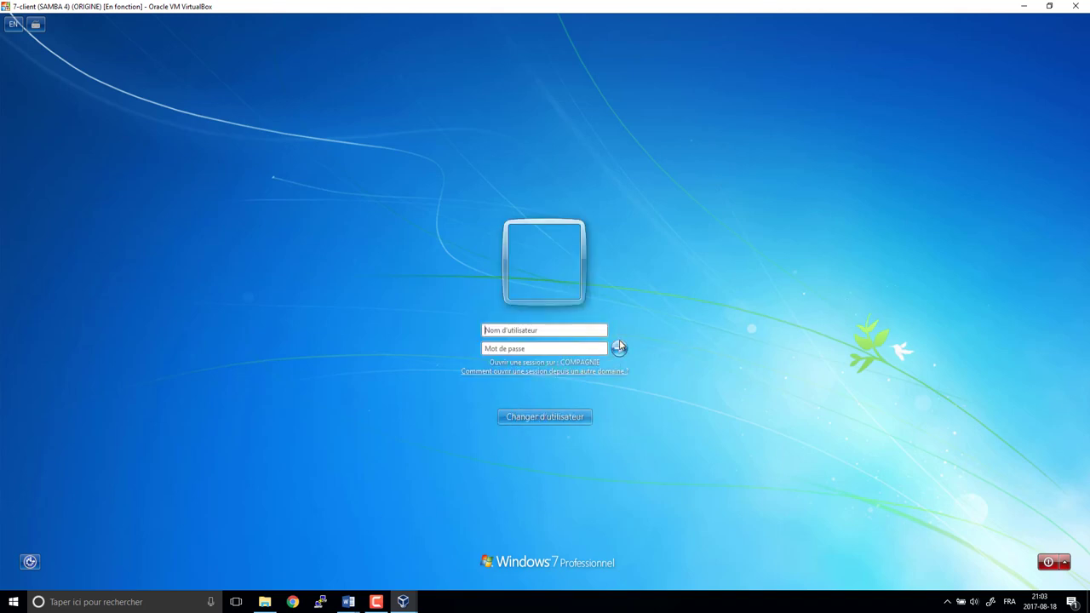
pyautogui.press('Tab')
pyautogui.click(619, 347)
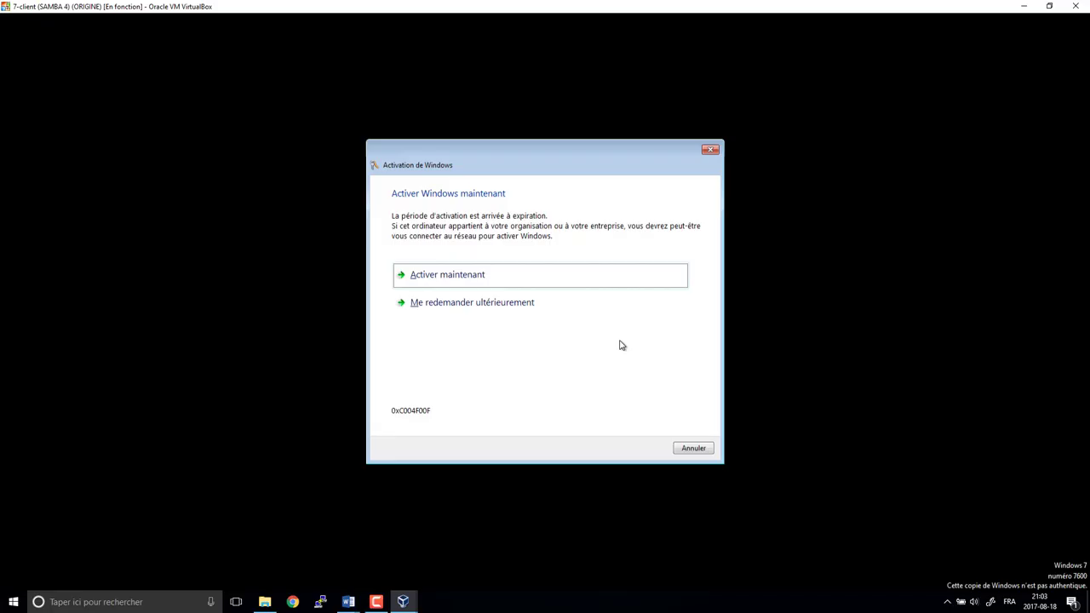
pyautogui.press('Escape')
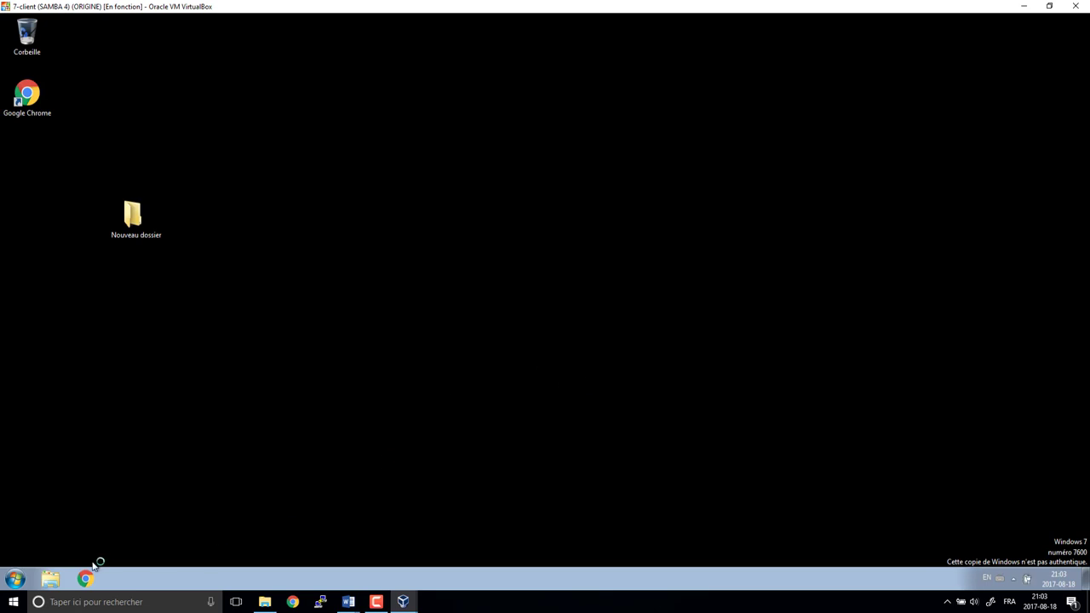
pyautogui.press('super+r')
# - Open the \\dc1 shares list and try opening Temoin, which returns an access error twice
pyautogui.press('Return')
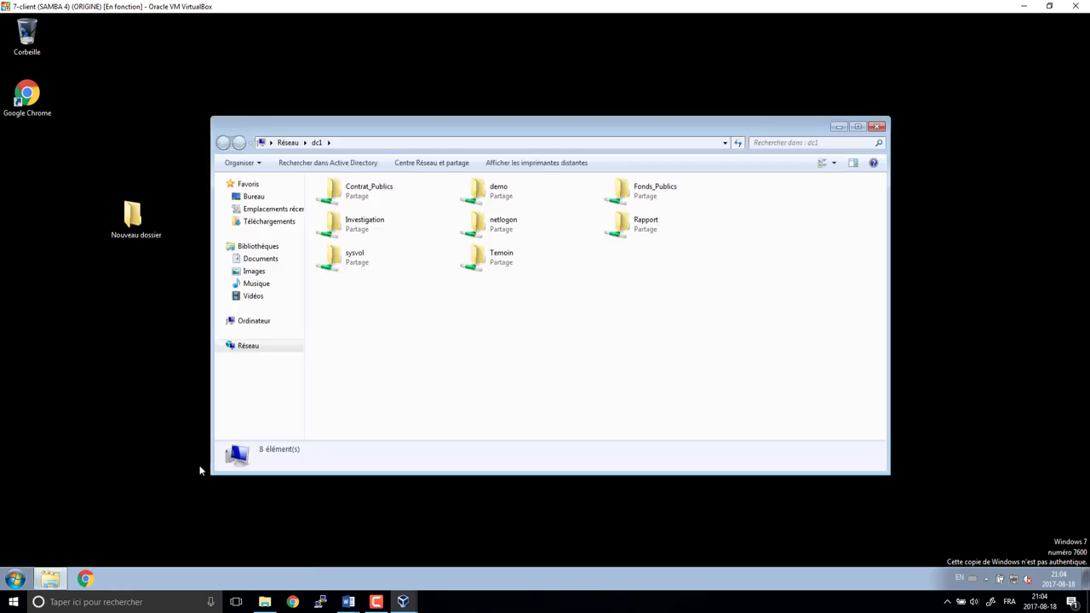
pyautogui.doubleClick(492, 264)
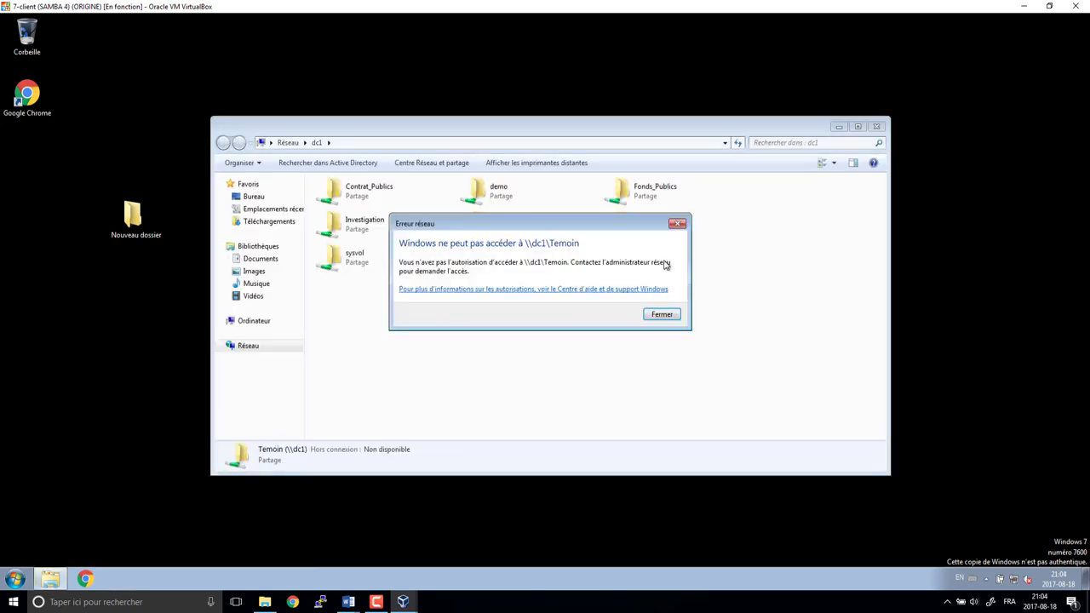
pyautogui.click(679, 225)
pyautogui.doubleClick(510, 254)
pyautogui.click(679, 224)
# - Rename the desktop Nouveau dossier to Temoignage and try copying it onto Temoin (denied)
pyautogui.click(138, 242)
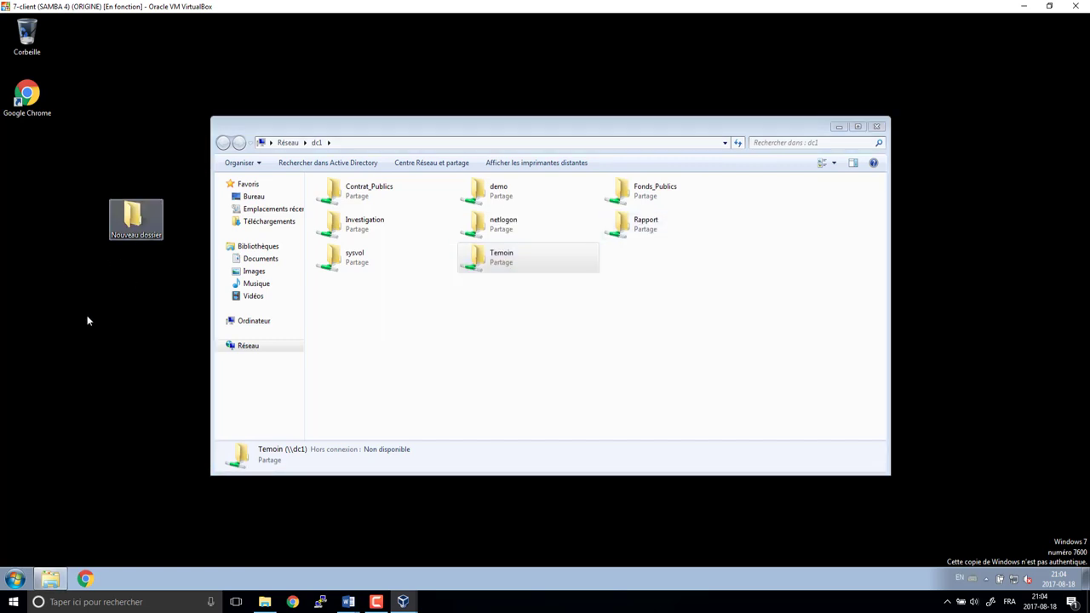
pyautogui.click(137, 211)
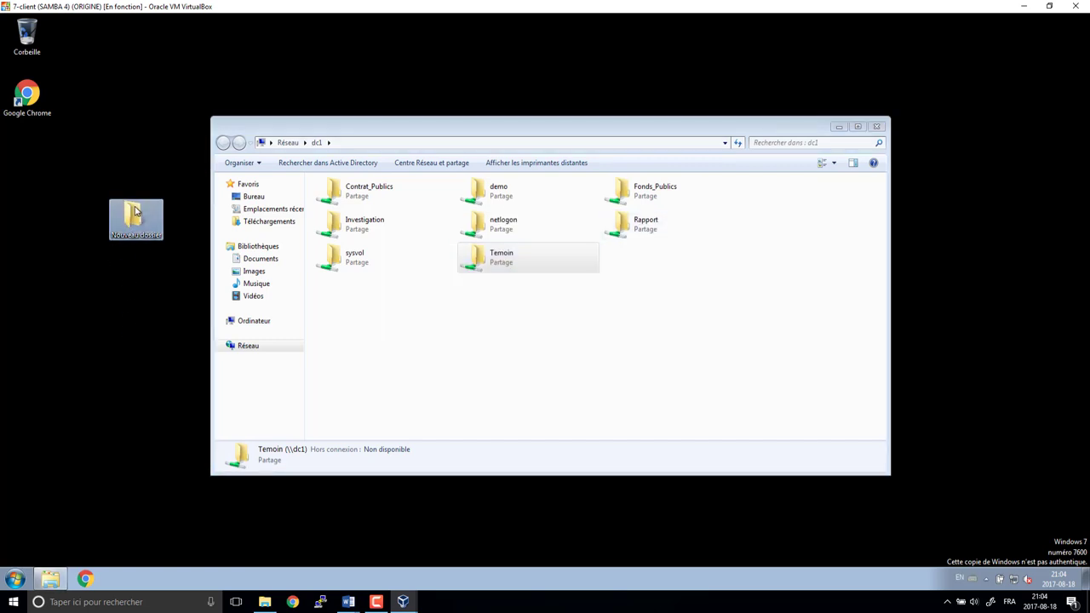
pyautogui.click(135, 237)
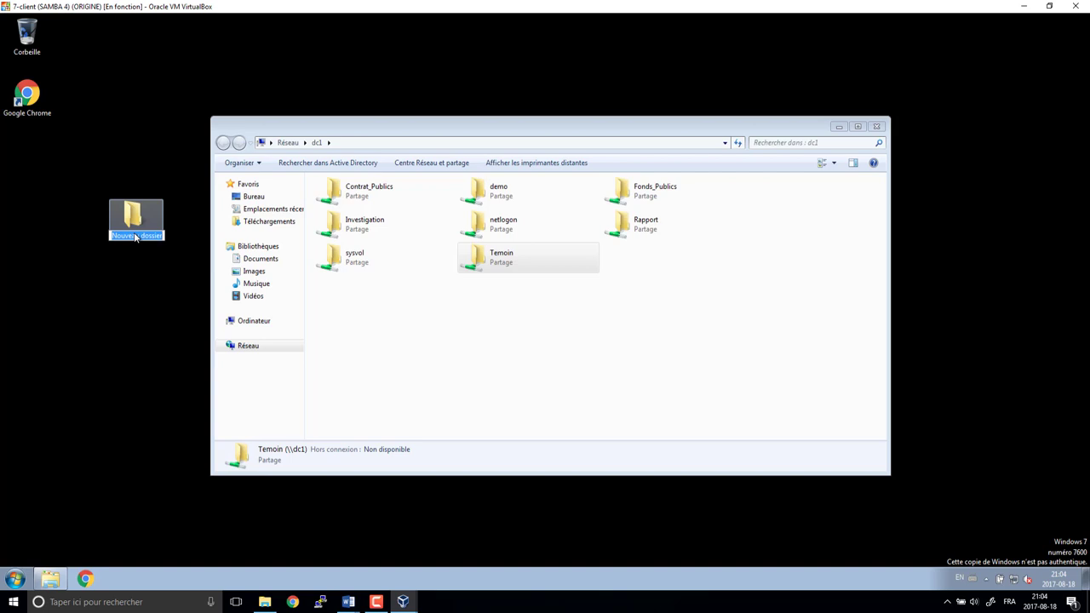
pyautogui.write('Temoignage')
pyautogui.press('Return')
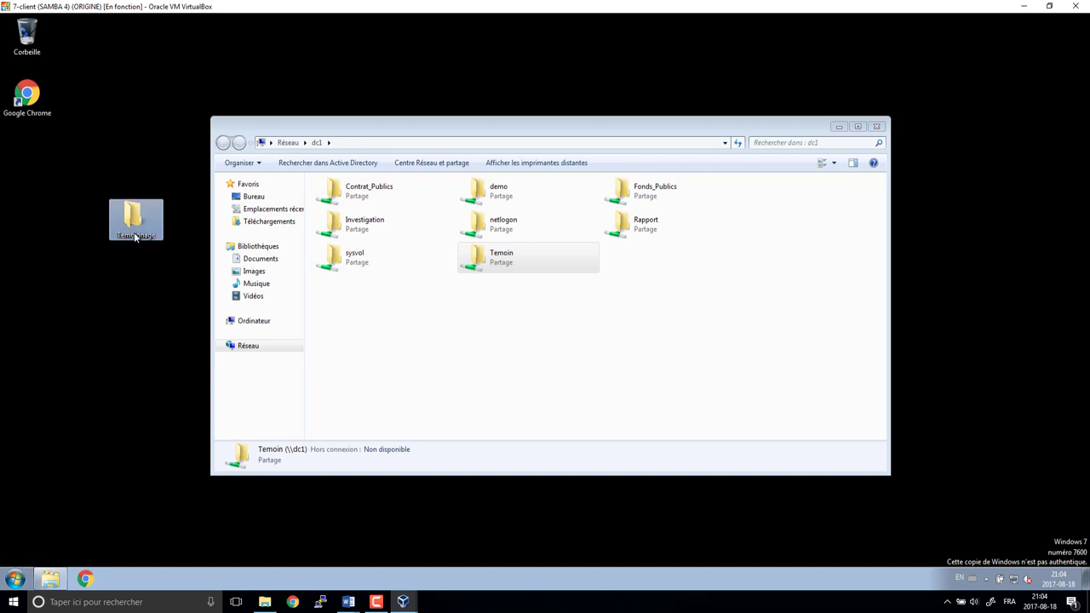
pyautogui.moveTo(136, 214); pyautogui.dragTo(475, 255)
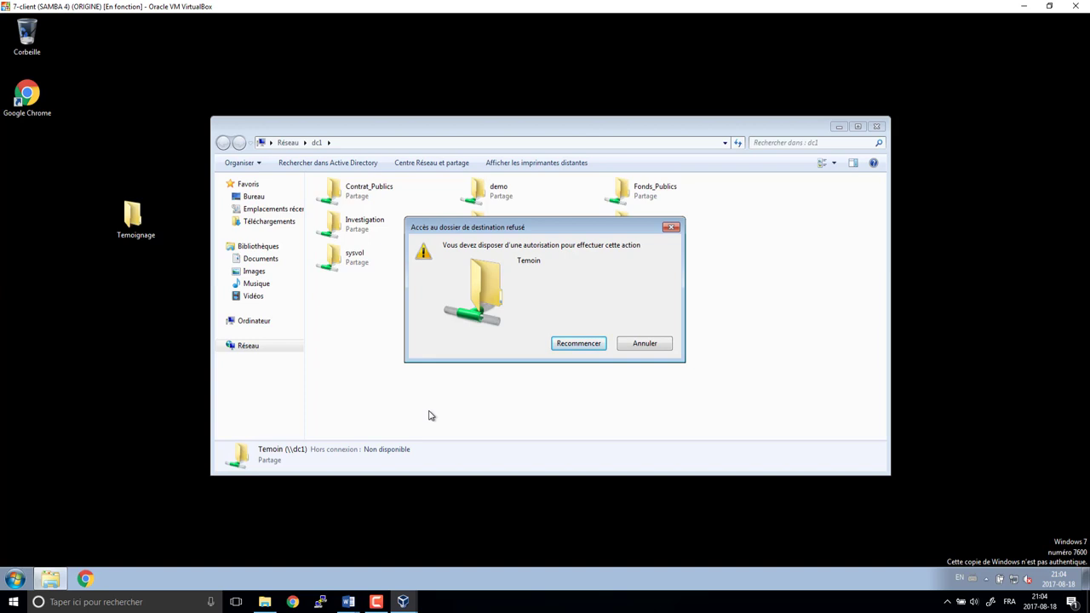
pyautogui.press('Escape')
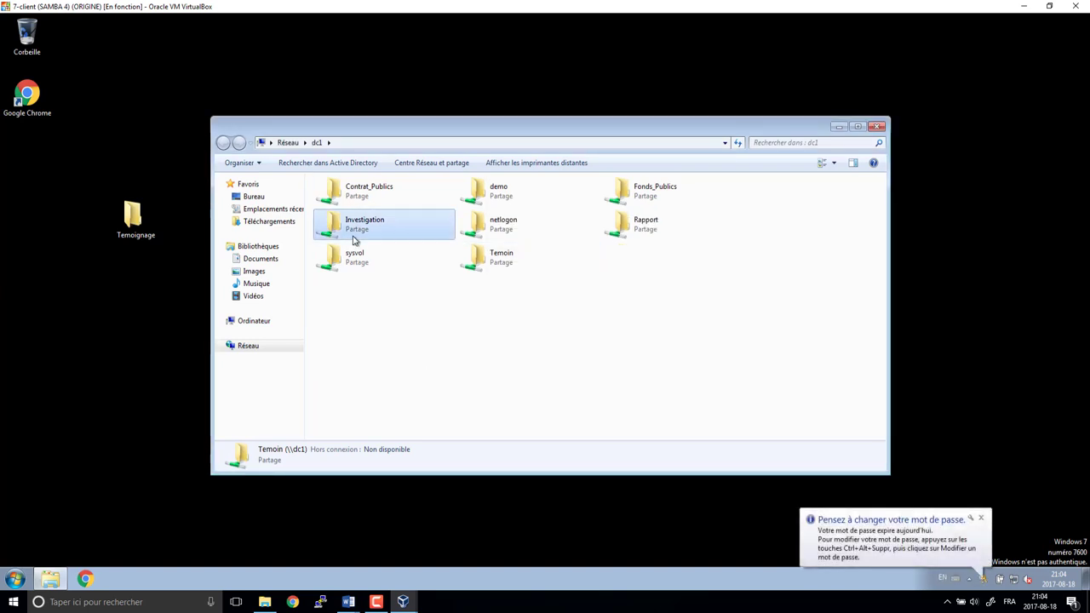
# - View the Investigation share's Sécurité permissions from its properties, then close them
pyautogui.click(355, 239)
pyautogui.click(511, 257)
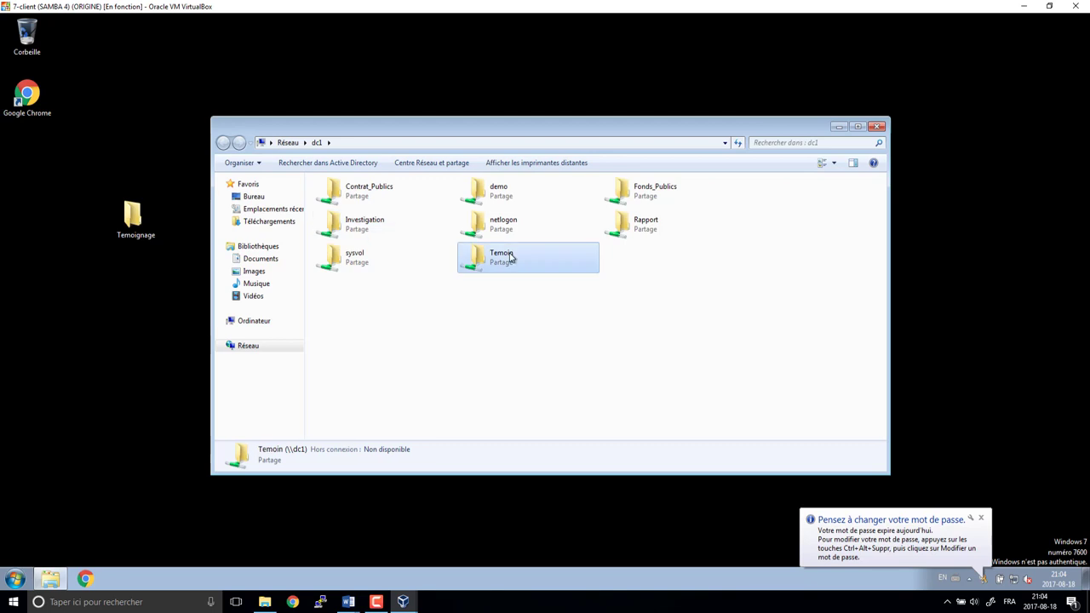
pyautogui.rightClick(349, 226)
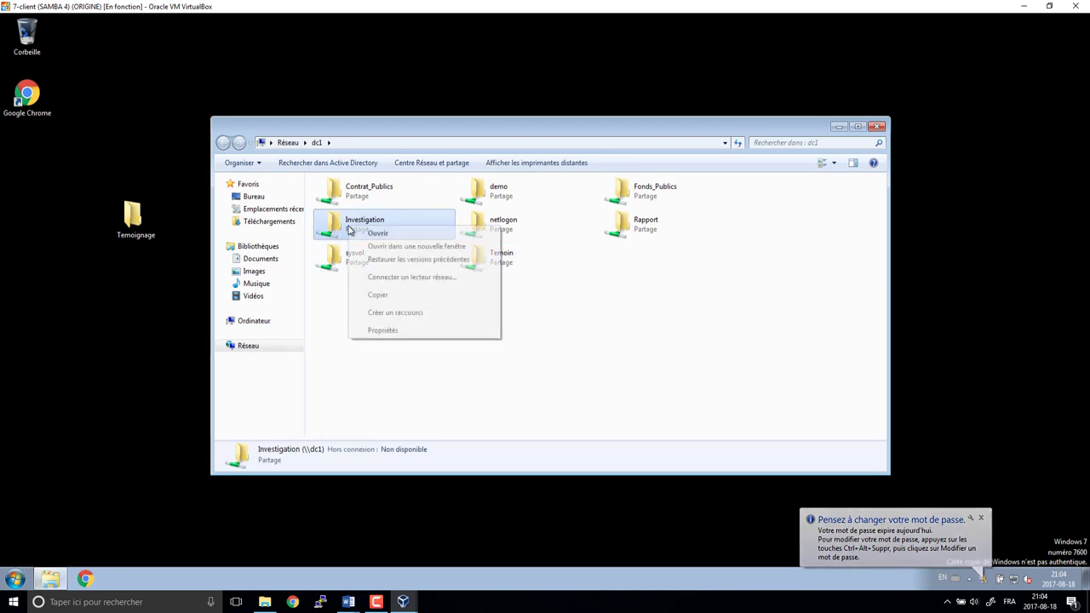
pyautogui.click(379, 330)
pyautogui.click(425, 254)
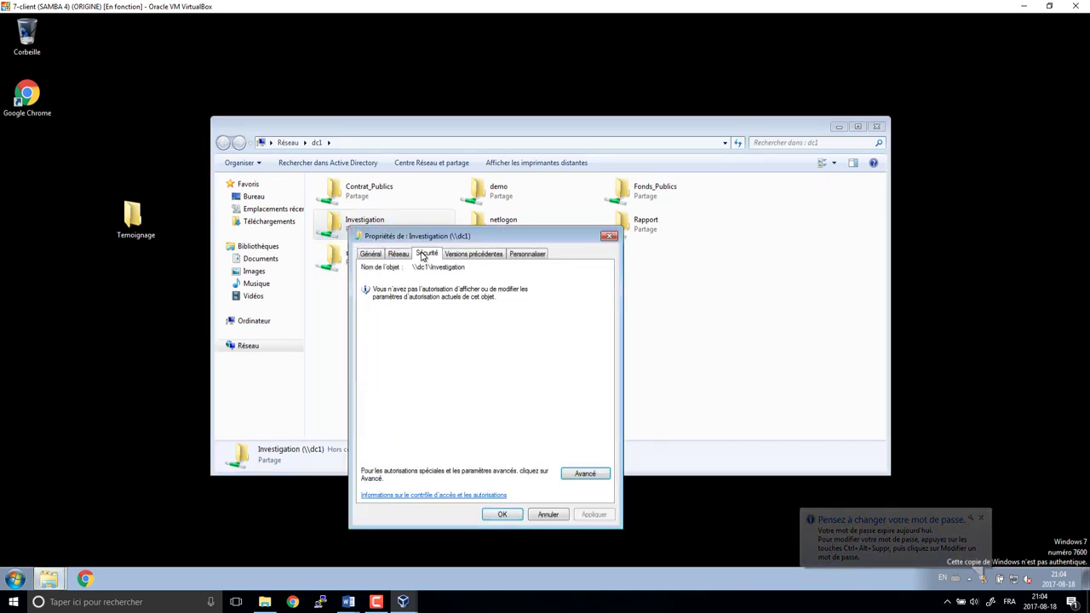
pyautogui.click(608, 236)
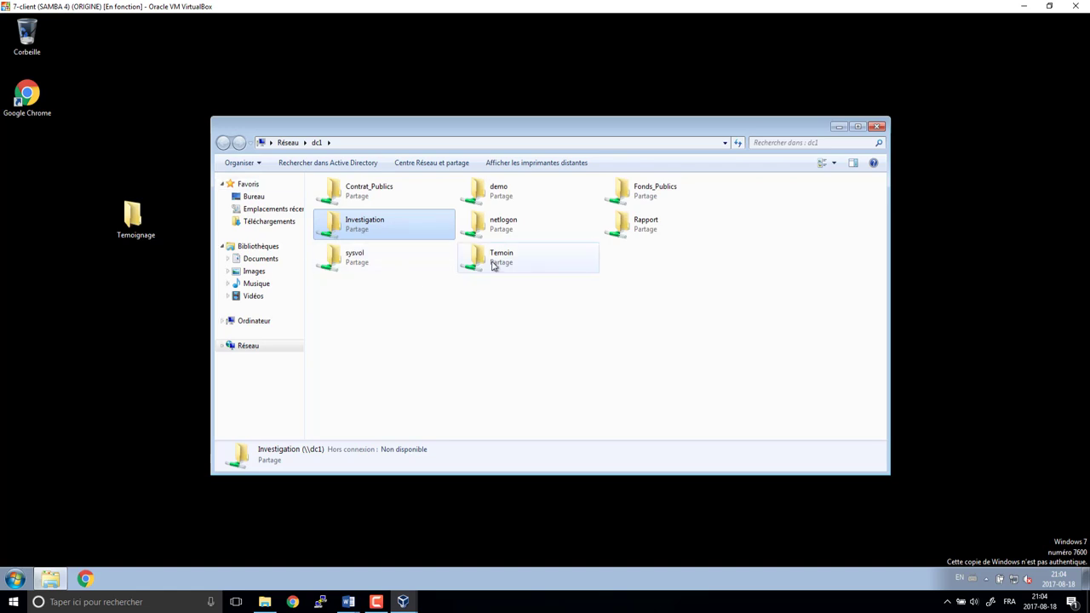
# - Log the test user off and unlock the administrator session with its password
pyautogui.click(13, 579)
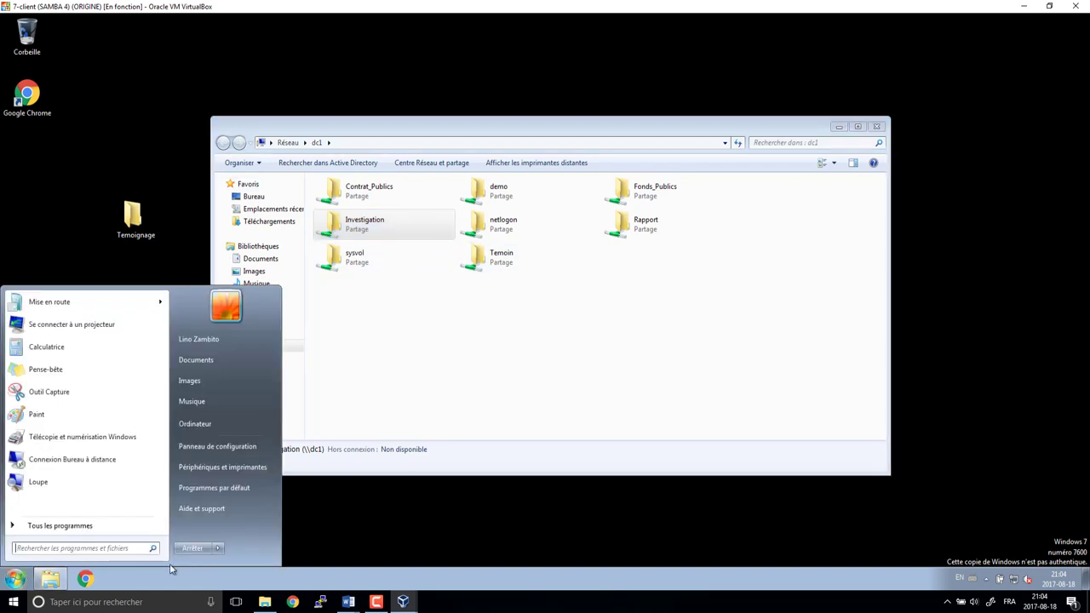
pyautogui.click(237, 549)
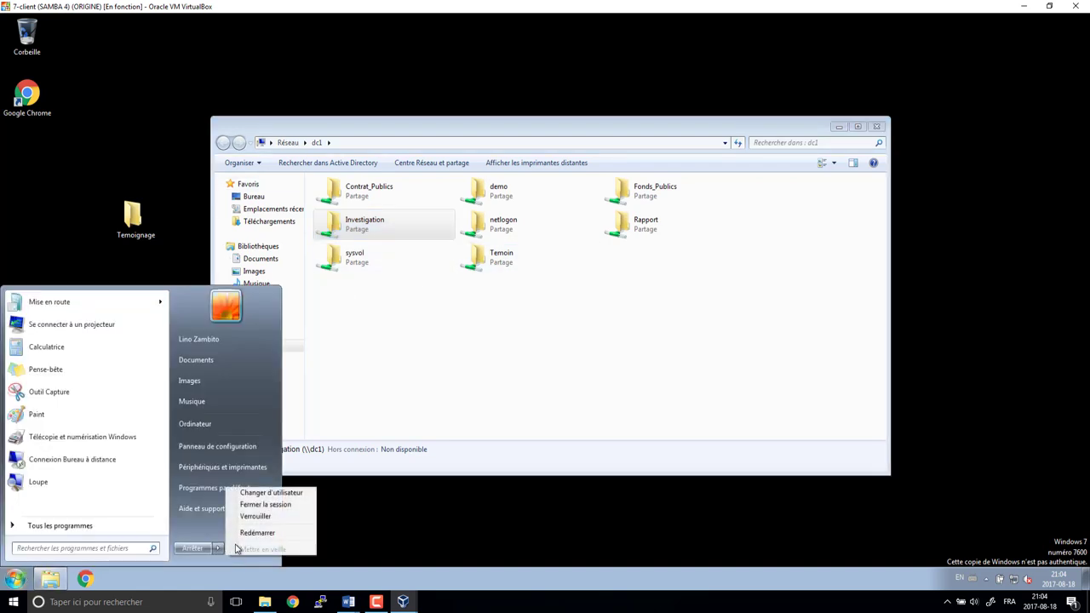
pyautogui.click(259, 505)
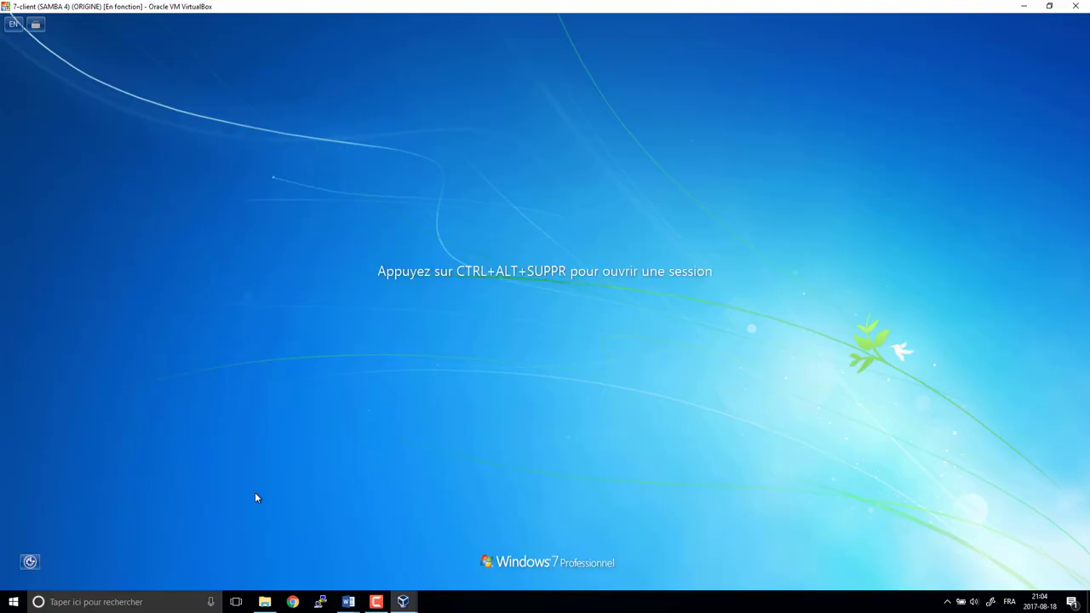
pyautogui.hotkey('ctrl', 'alt', 'Delete')
pyautogui.click(586, 345)
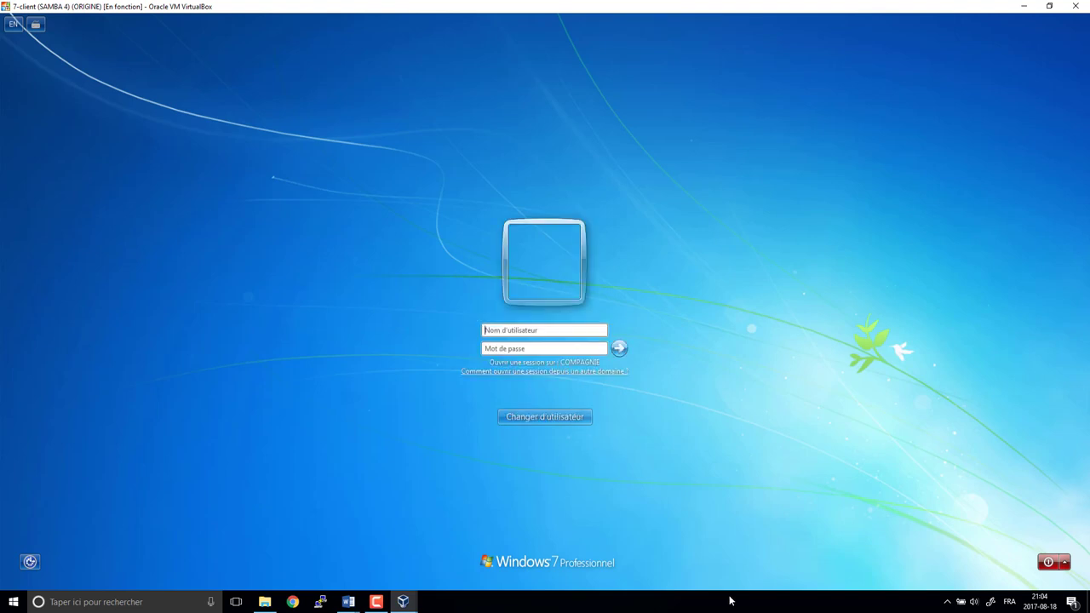
pyautogui.press('Escape')
pyautogui.click(502, 340)
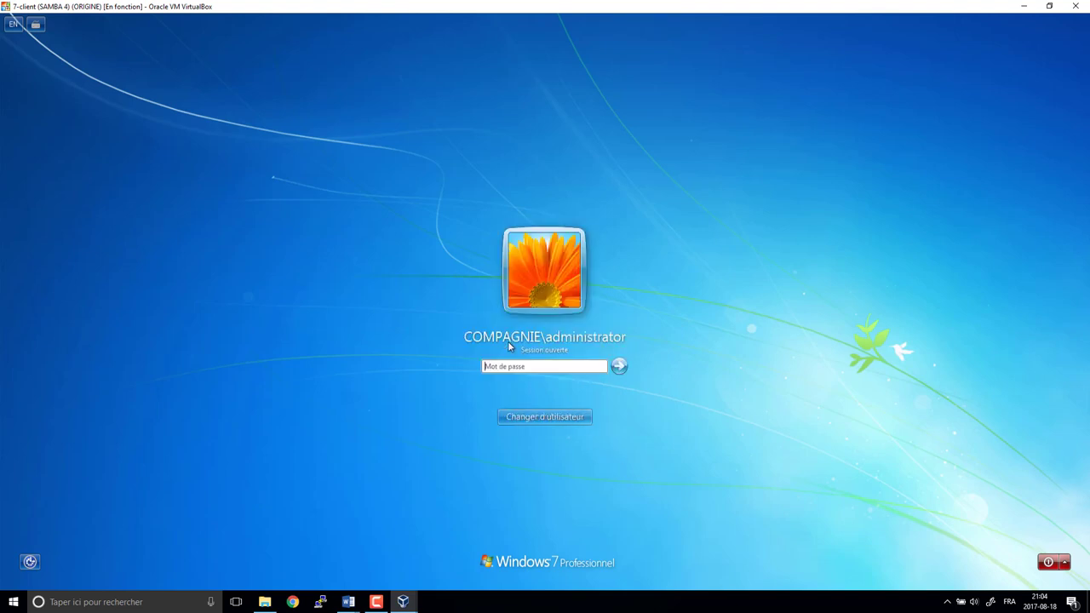
pyautogui.write('********')
pyautogui.press('Return')
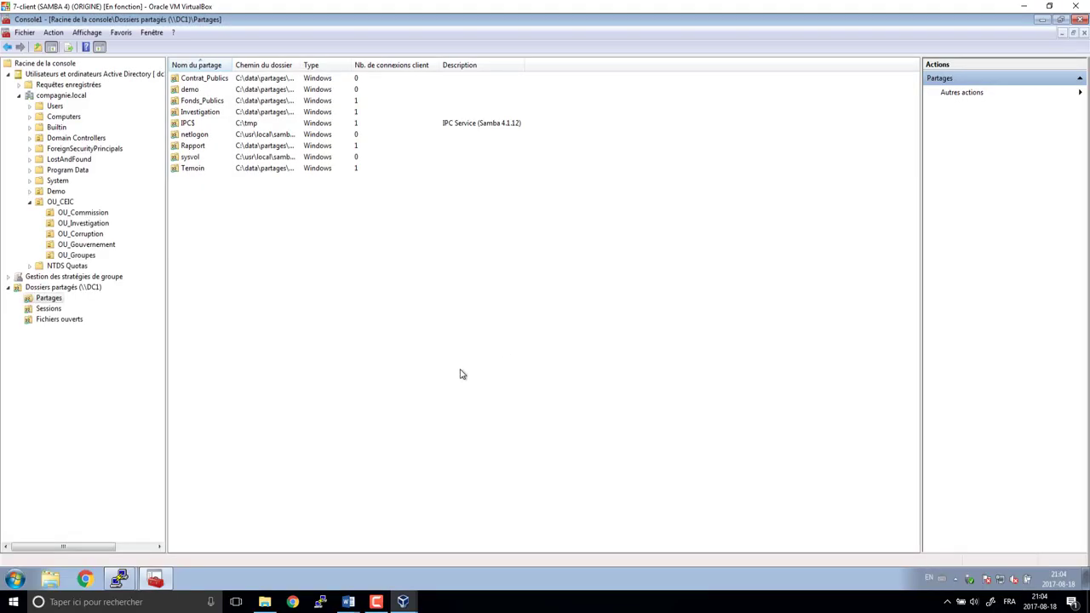
# - On Investigation's Sécurité tab, clear read & execute and folder listing for Tout le monde
pyautogui.doubleClick(204, 114)
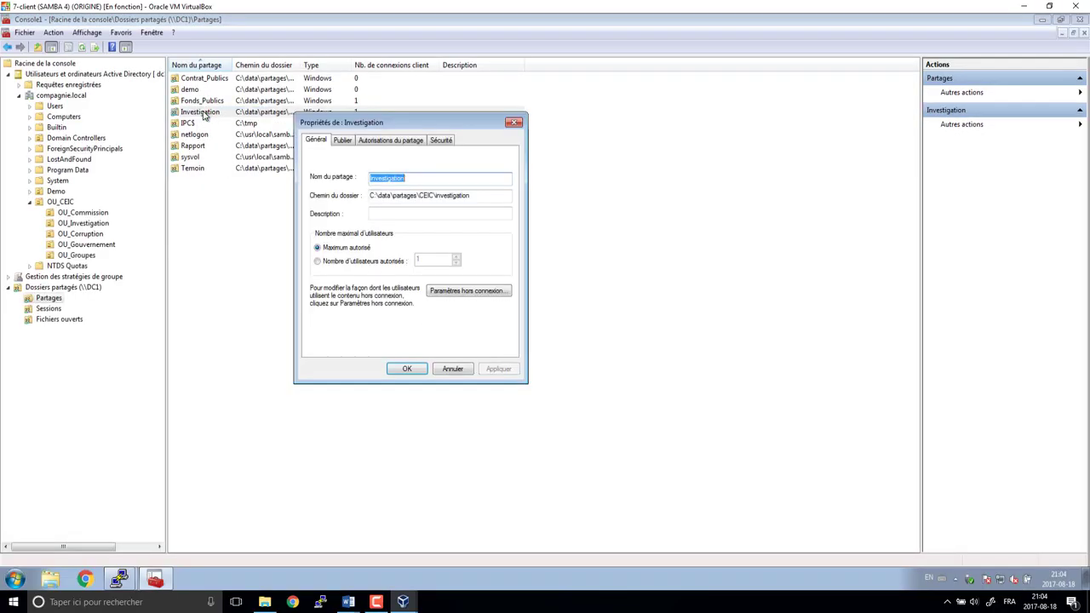
pyautogui.click(440, 139)
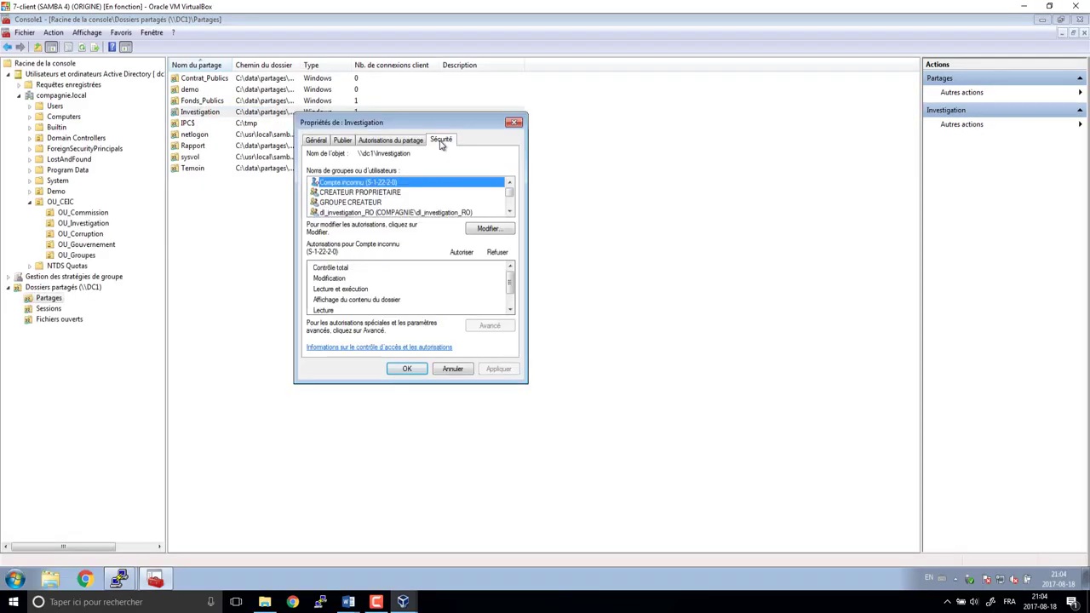
pyautogui.click(487, 227)
pyautogui.click(446, 296)
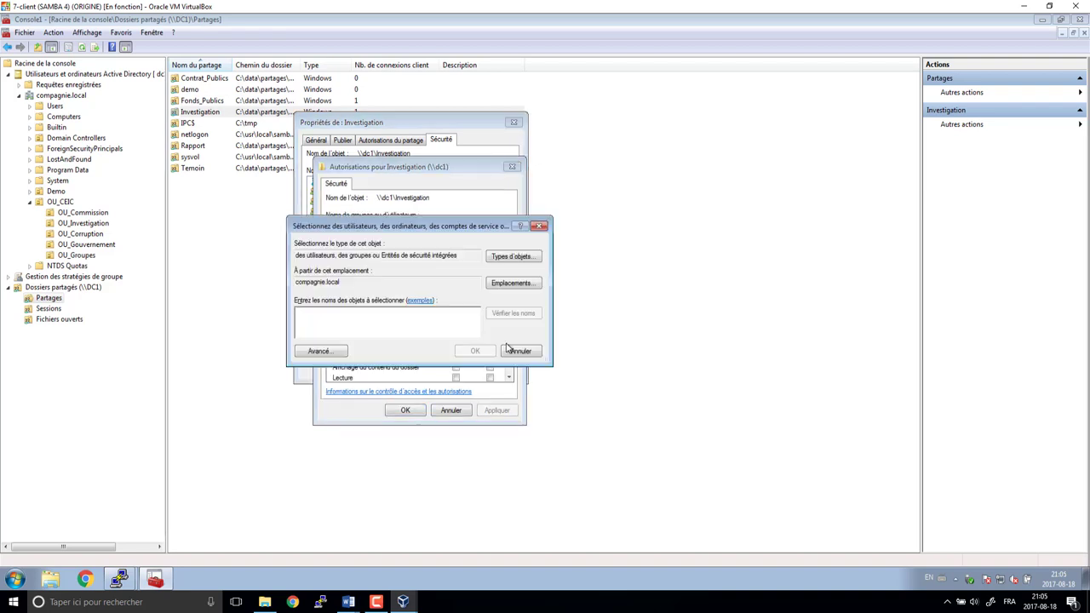
pyautogui.click(516, 350)
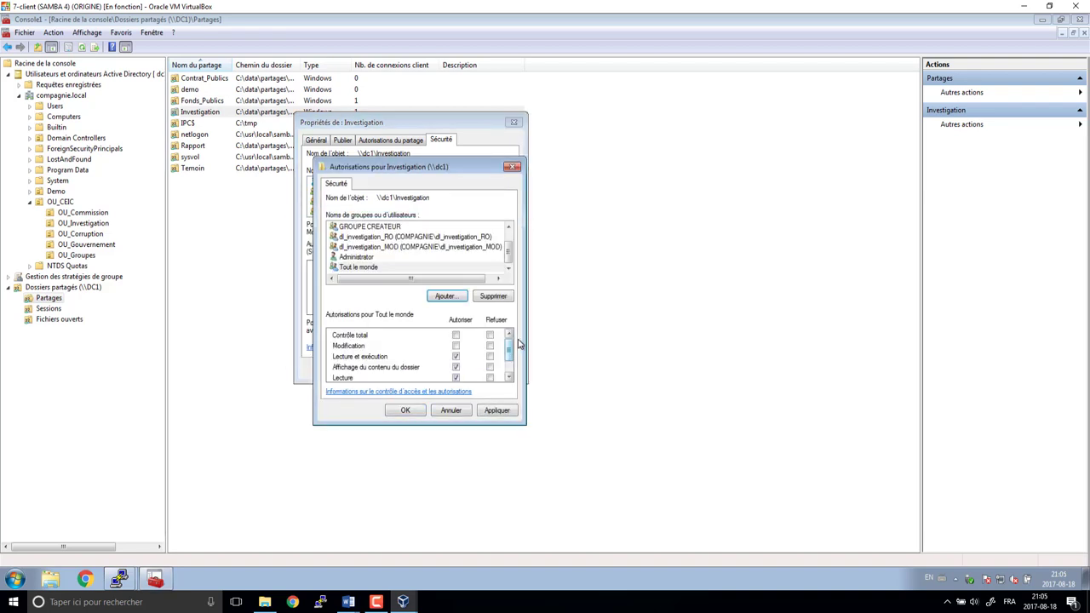
pyautogui.click(370, 269)
pyautogui.click(455, 356)
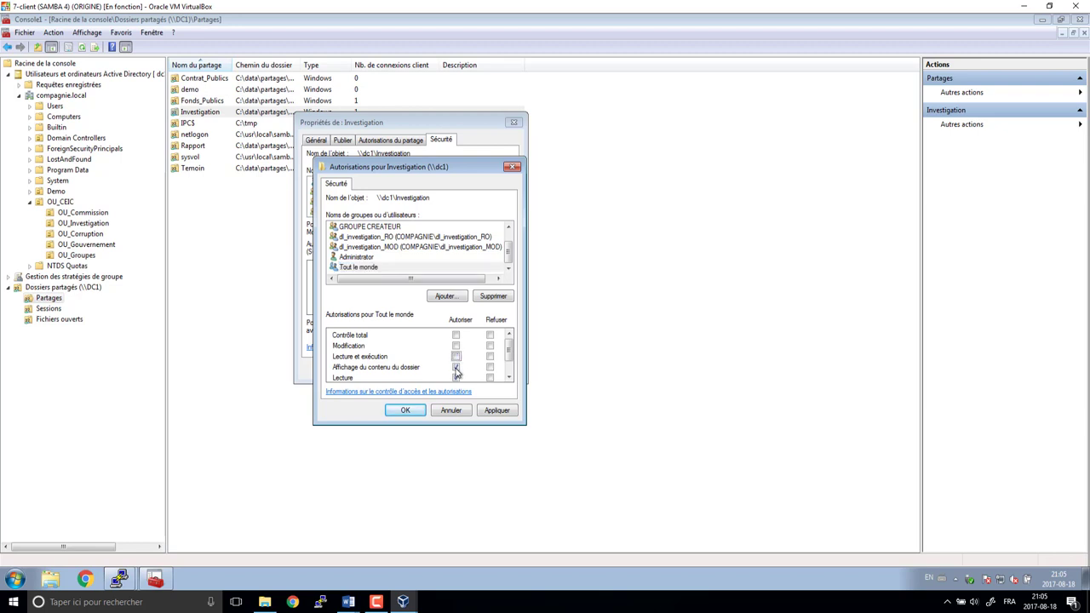
pyautogui.click(456, 369)
pyautogui.click(405, 411)
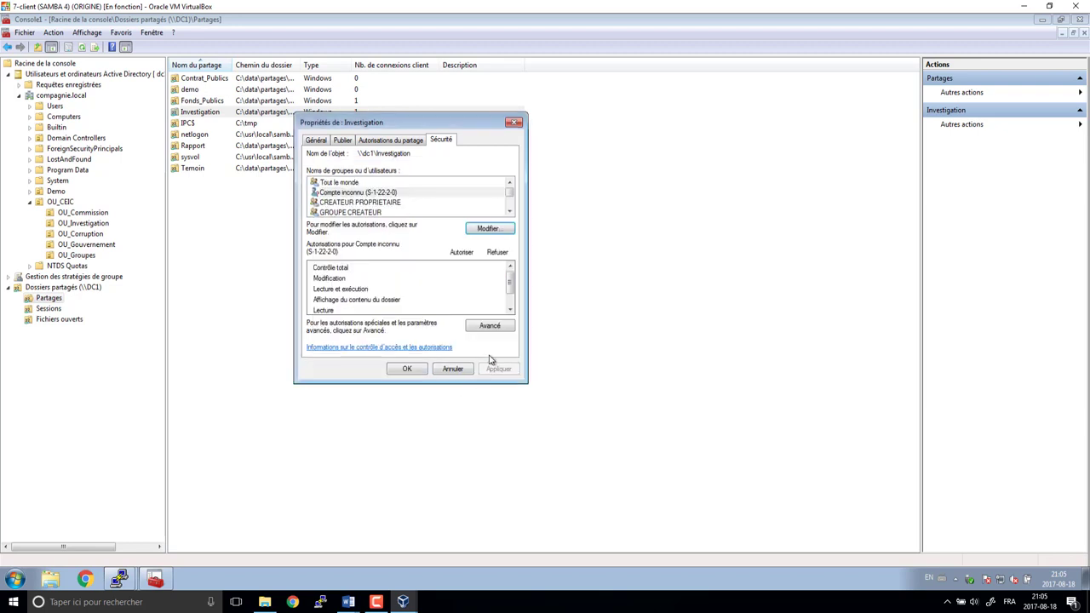
# - In advanced settings, limit Tout le monde's entry to Parcours du dossier only and close all dialogs
pyautogui.click(491, 326)
pyautogui.click(383, 368)
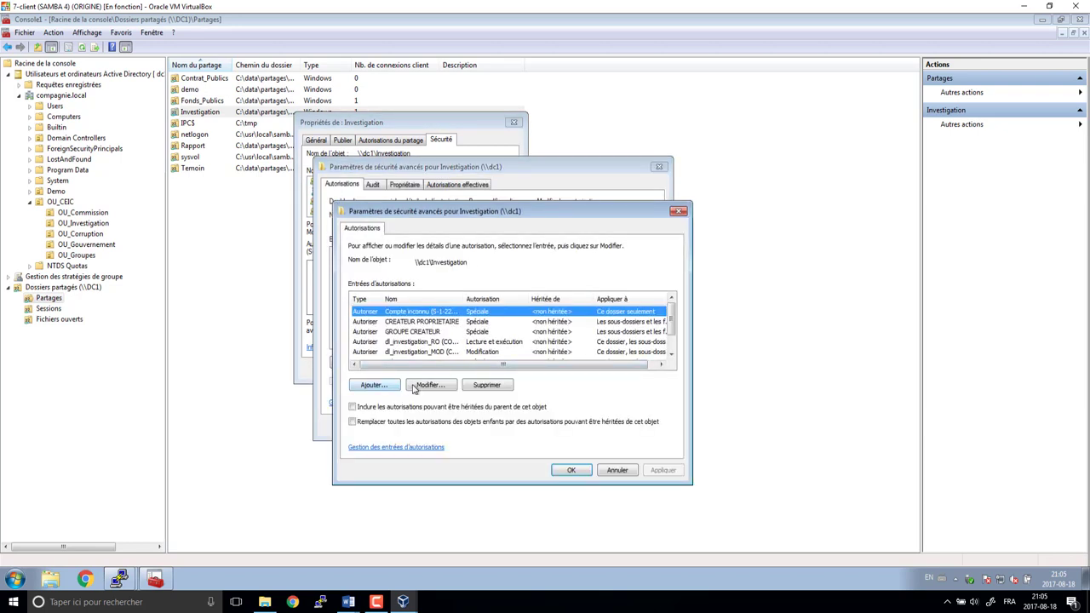
pyautogui.scroll(-1, 423, 340)
pyautogui.click(412, 352)
pyautogui.click(425, 385)
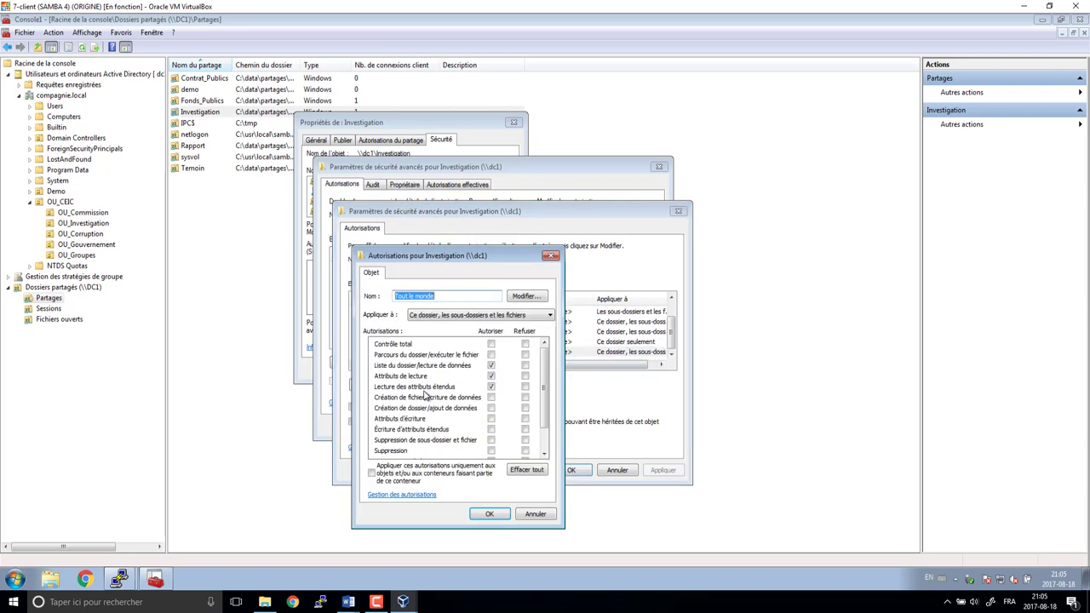
pyautogui.click(492, 386)
pyautogui.click(491, 376)
pyautogui.click(492, 366)
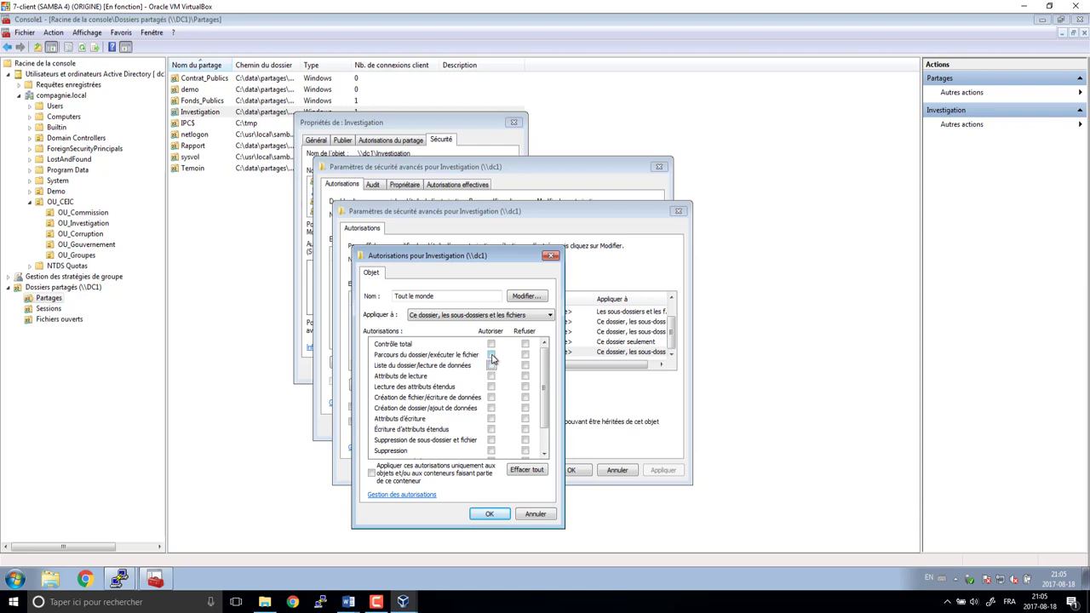
pyautogui.click(491, 355)
pyautogui.click(490, 513)
pyautogui.click(571, 470)
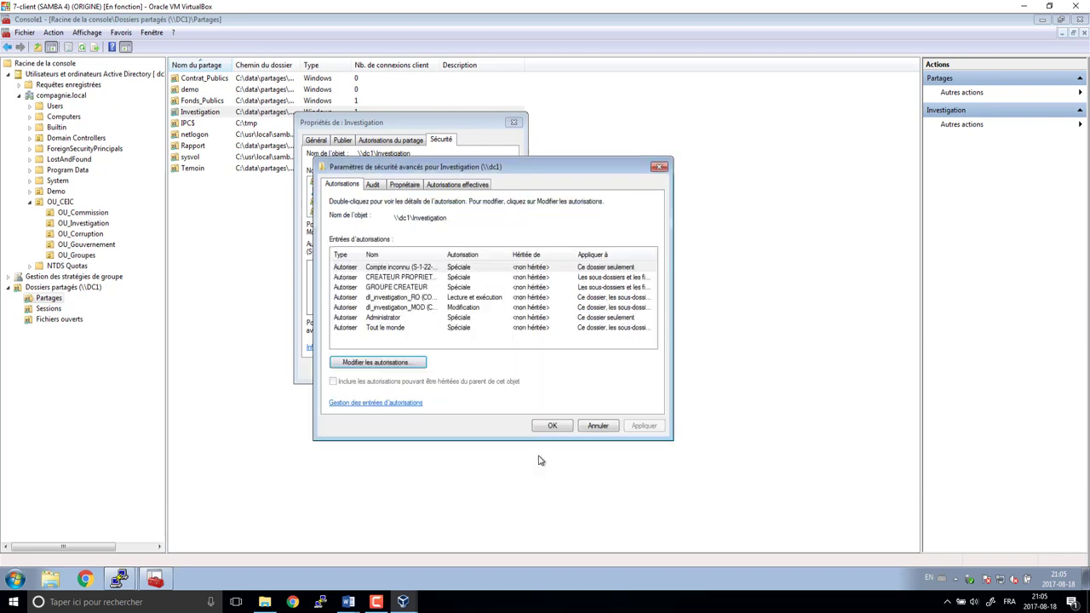
pyautogui.click(550, 432)
pyautogui.click(414, 371)
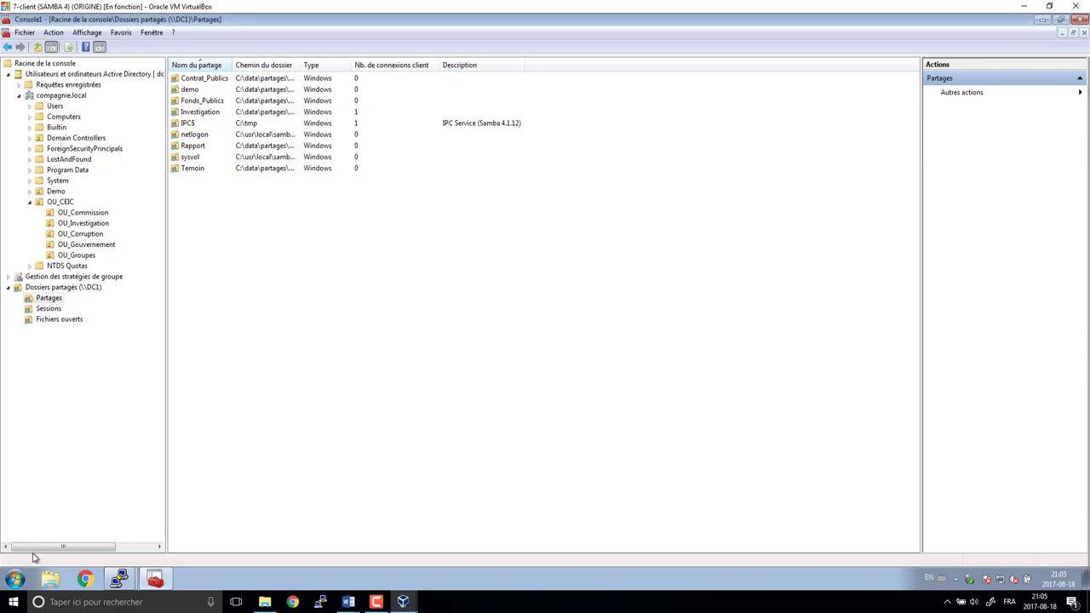
pyautogui.click(15, 579)
# - Switch user and sign in as the test domain user, dismissing the activation prompt
pyautogui.moveTo(218, 549)
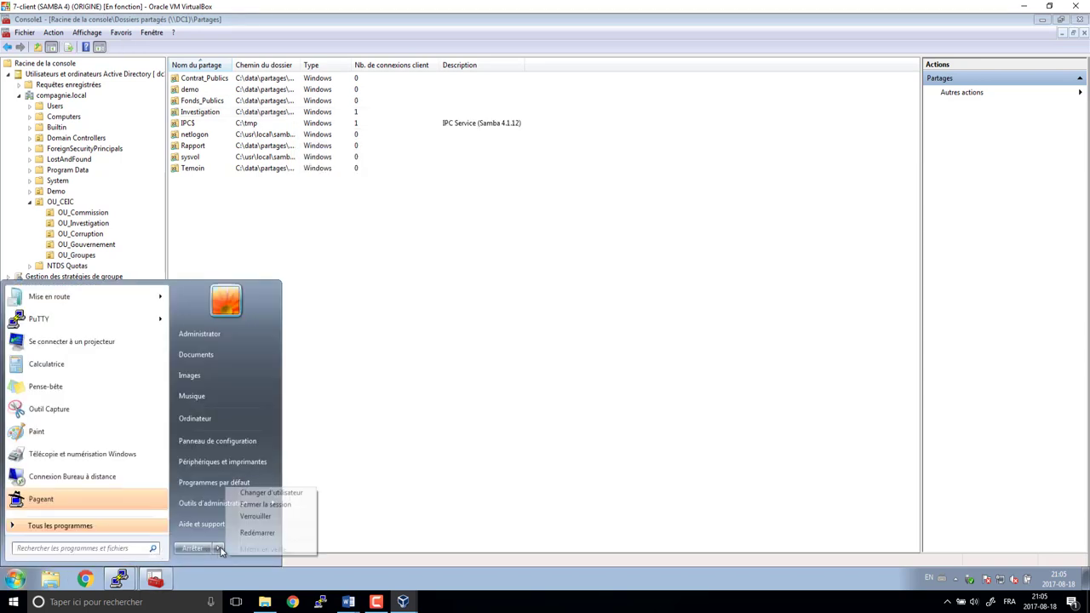
pyautogui.click(253, 495)
pyautogui.moveTo(403, 601)
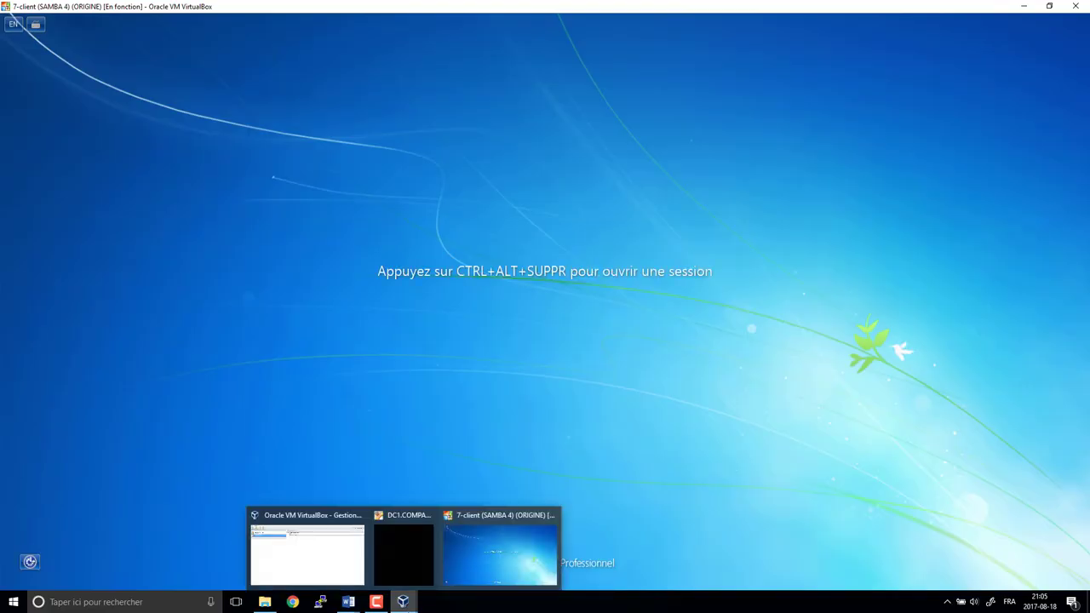
pyautogui.hotkey('ctrl', 'alt', 'Delete')
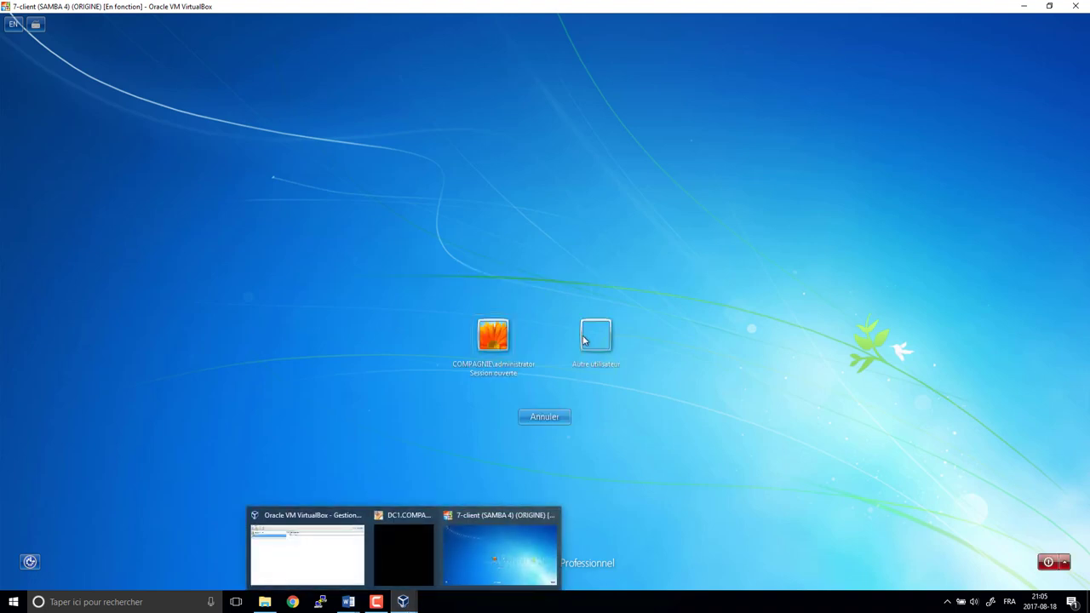
pyautogui.click(595, 336)
pyautogui.write('aamb')
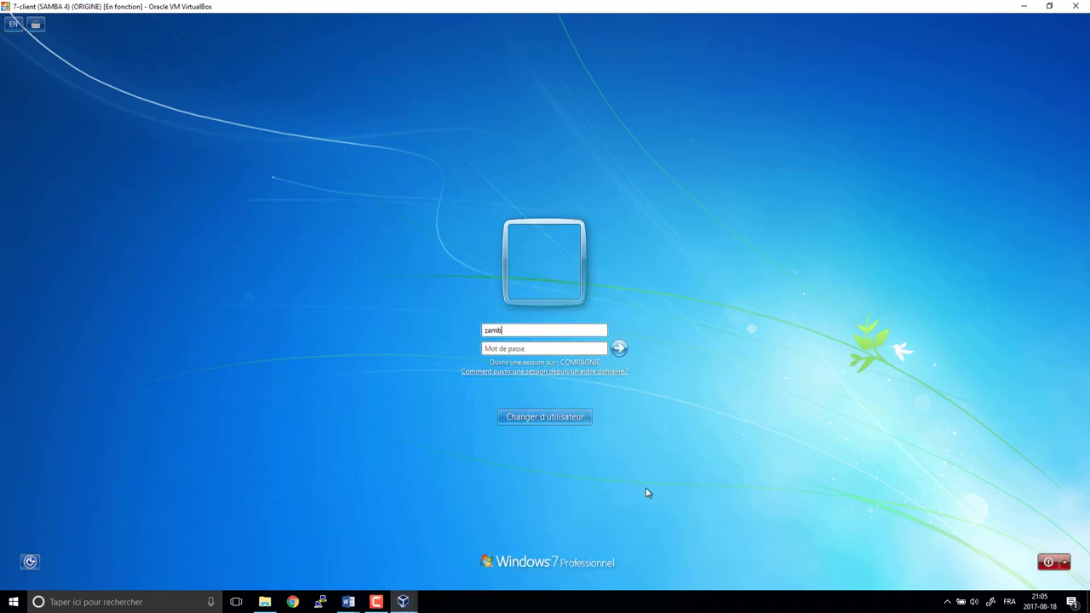
pyautogui.write('itol')
pyautogui.press('Tab')
pyautogui.write('•••••••')
pyautogui.press('Return')
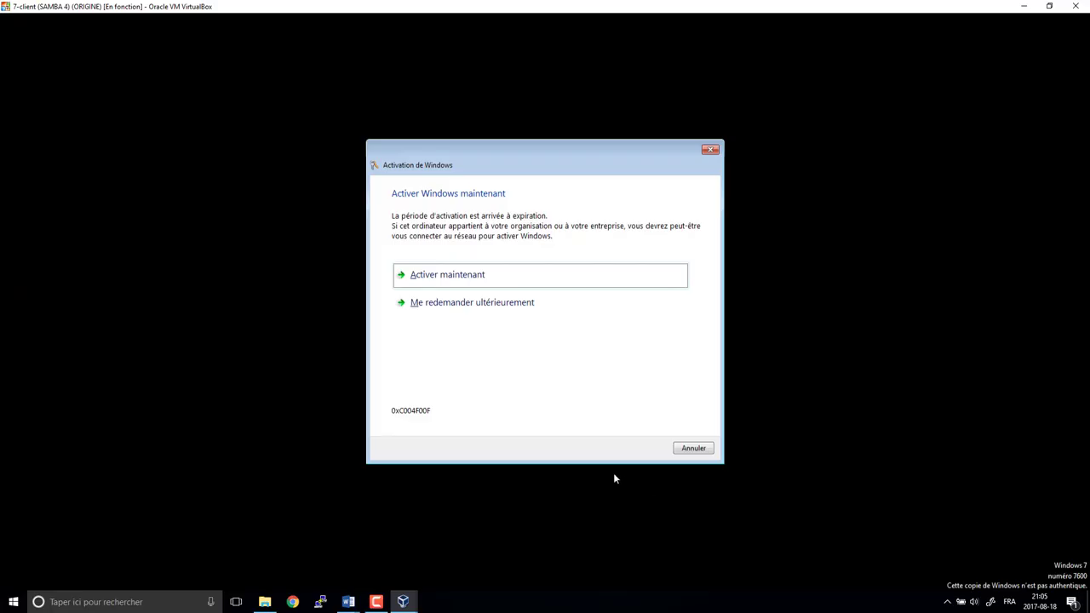
pyautogui.press('Escape')
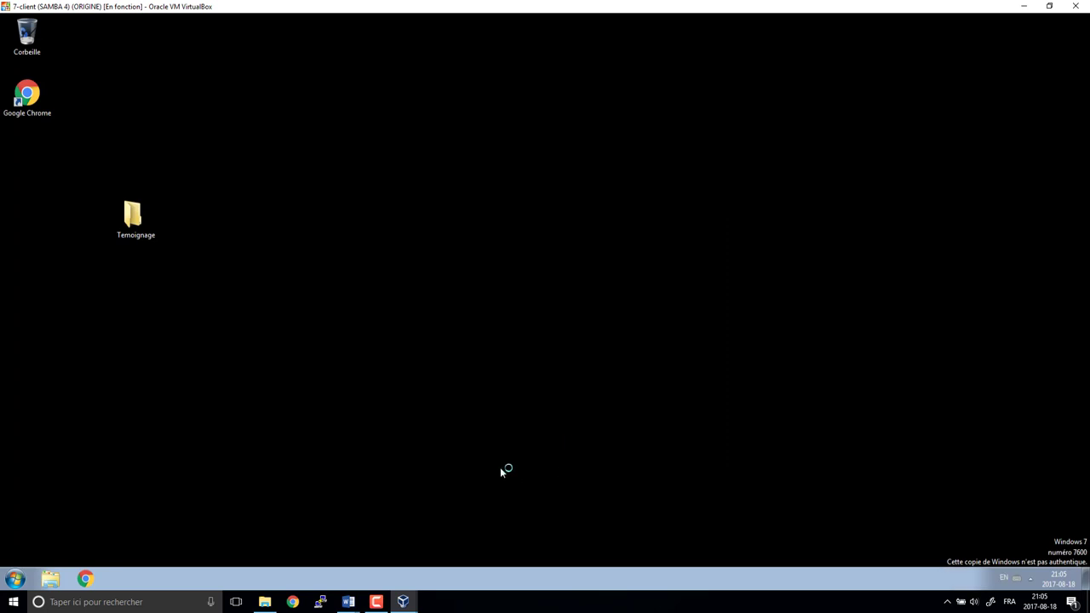
# - Open \\dc1 from Run and drag the Temoignage folder onto the Temoin share
pyautogui.press('super+r')
pyautogui.press('Return')
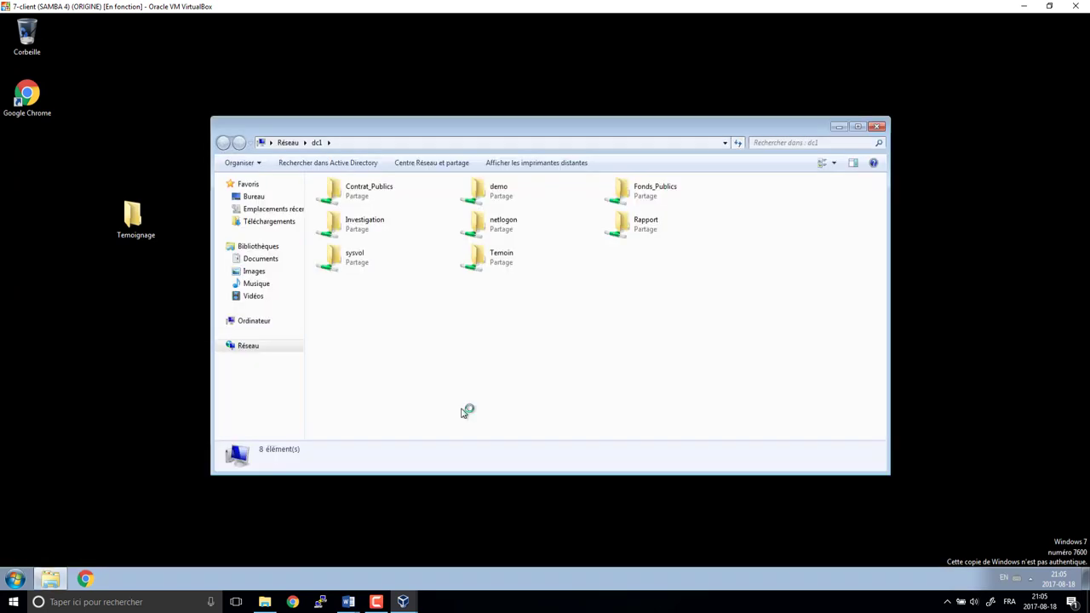
pyautogui.moveTo(136, 220); pyautogui.dragTo(482, 257)
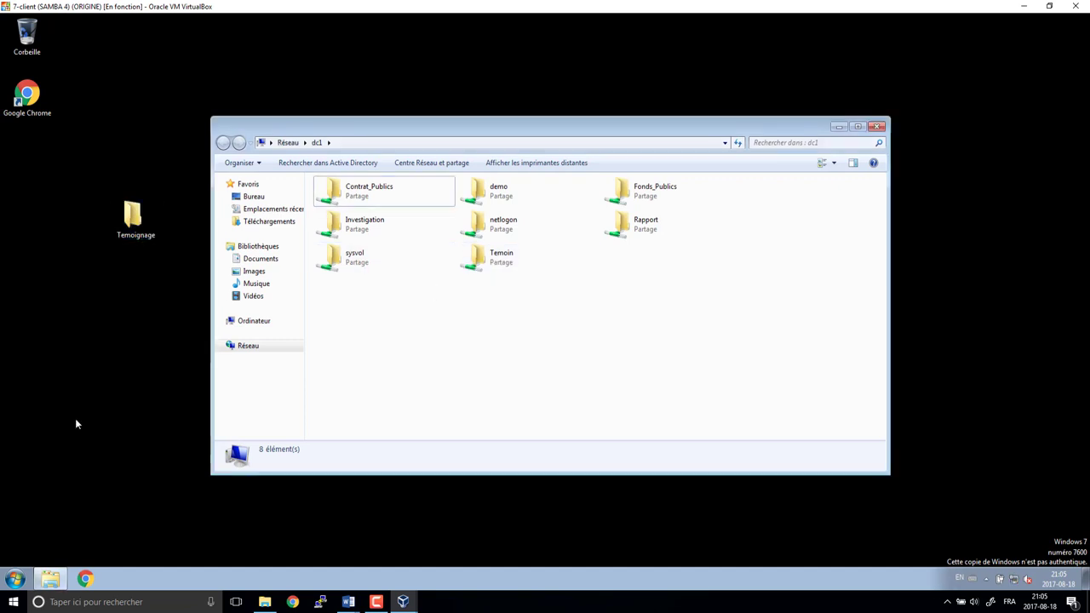
# - Switch user and unlock the administrator session with its password
pyautogui.click(15, 579)
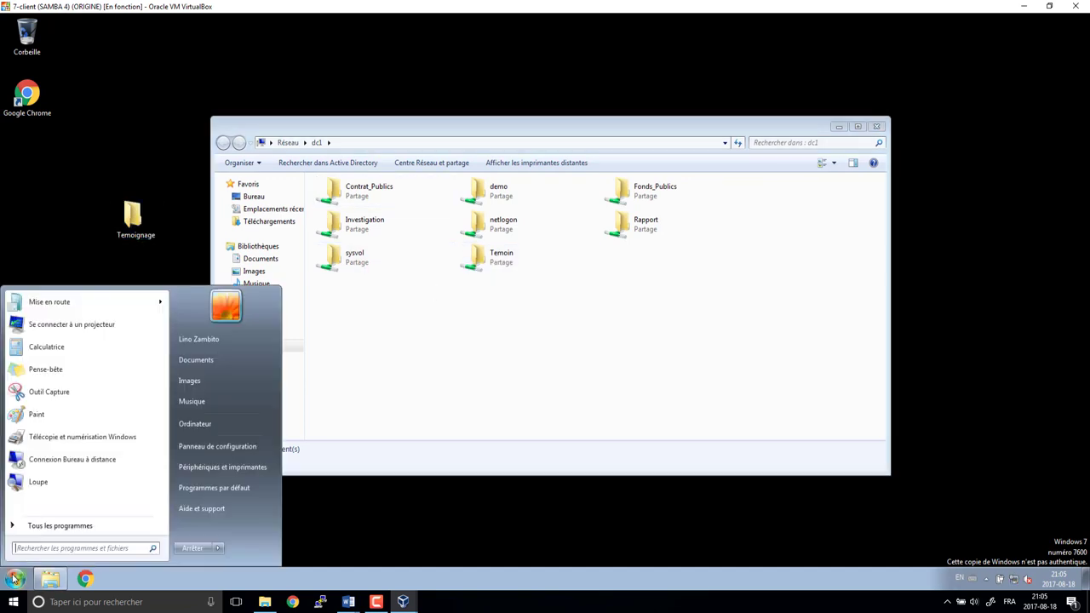
pyautogui.moveTo(231, 548)
pyautogui.click(271, 493)
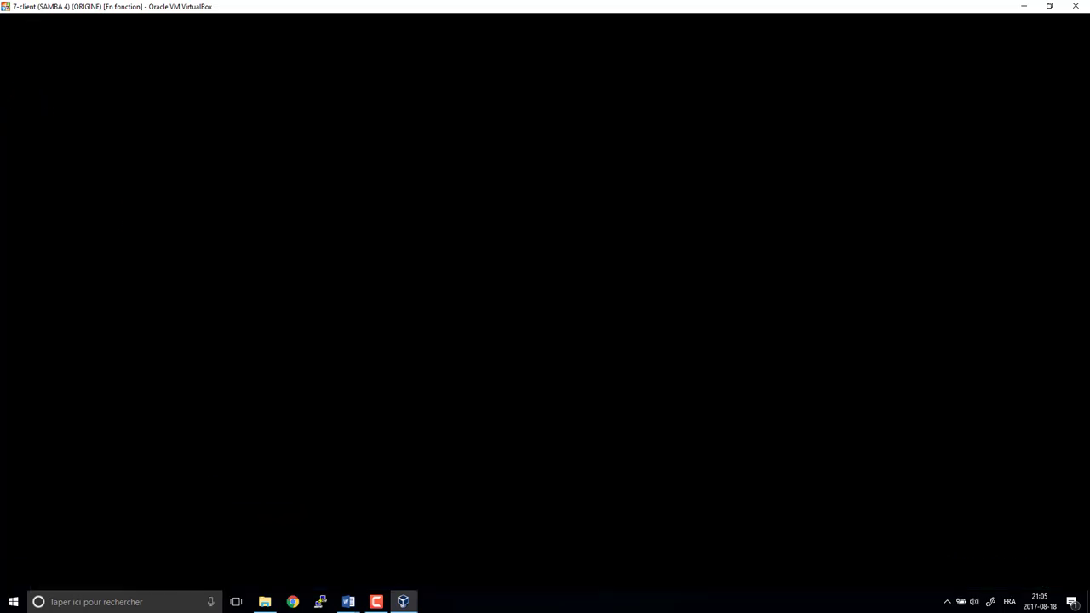
pyautogui.hotkey('ctrl', 'alt', 'Delete')
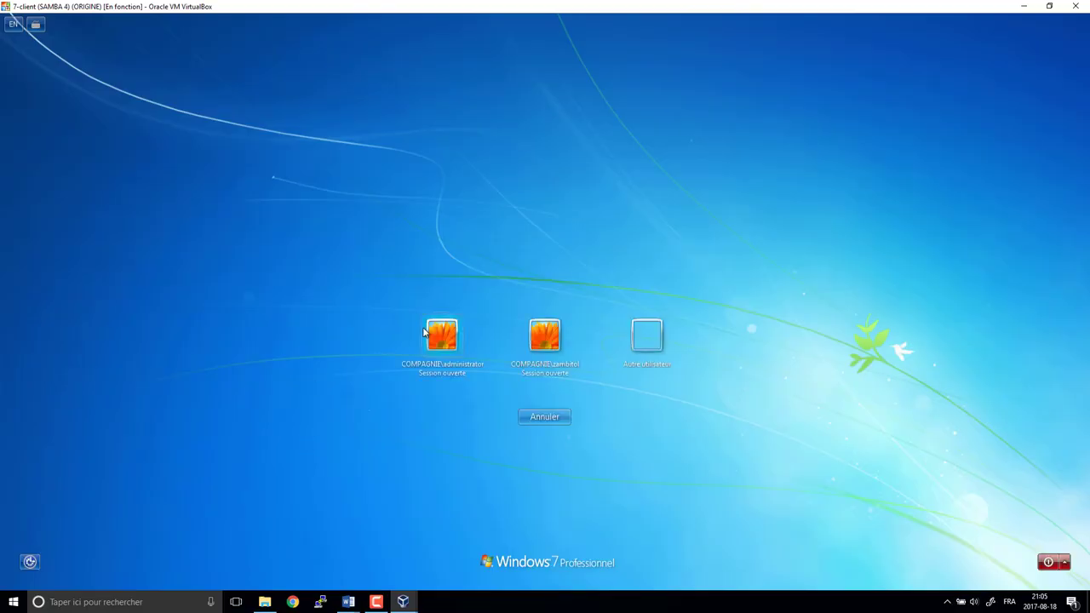
pyautogui.click(461, 329)
pyautogui.write('•••••••')
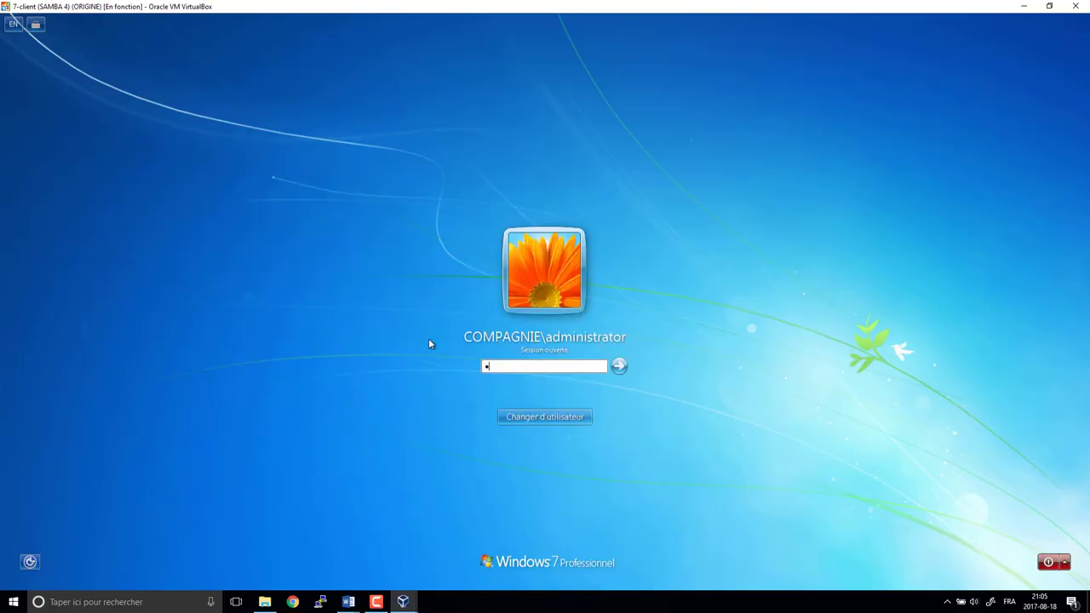
pyautogui.press('Return')
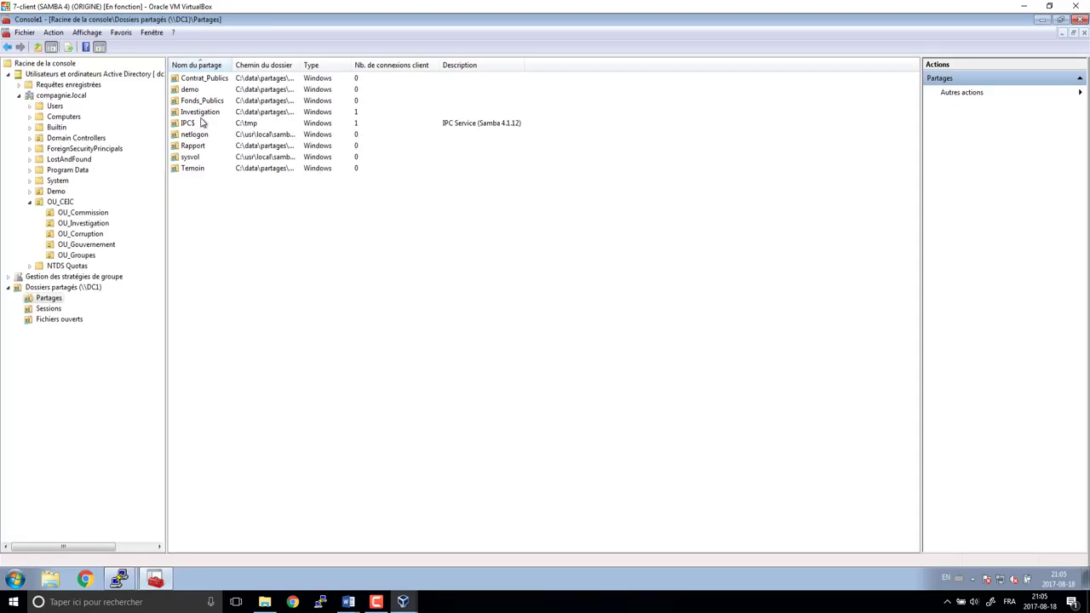
# - Open Investigation's contents, delete Nouveau dossier from the temoin folder, and close that window
pyautogui.rightClick(203, 113)
pyautogui.click(231, 124)
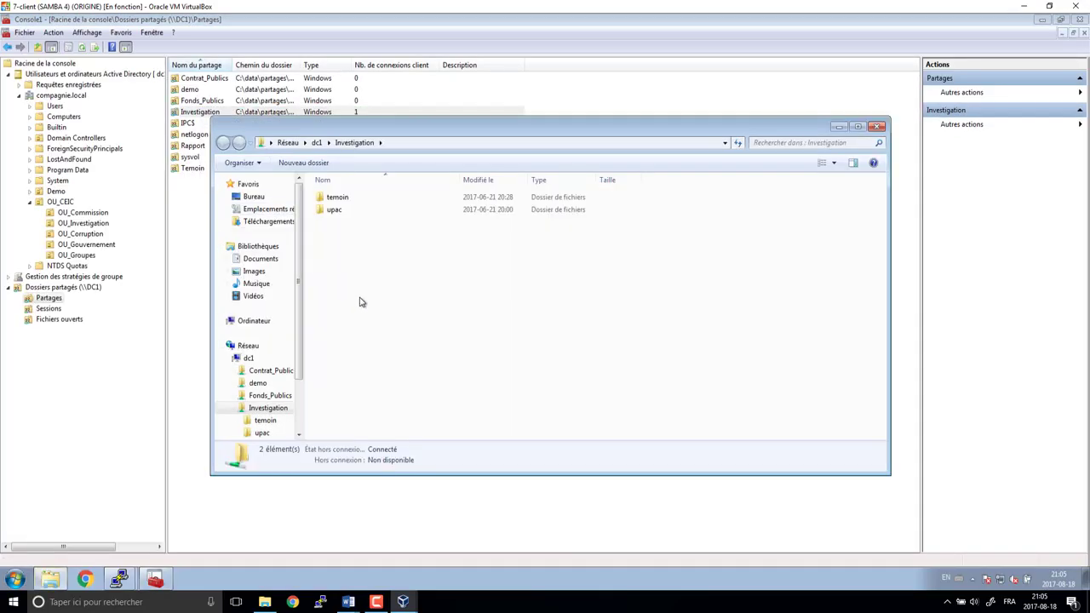
pyautogui.doubleClick(336, 202)
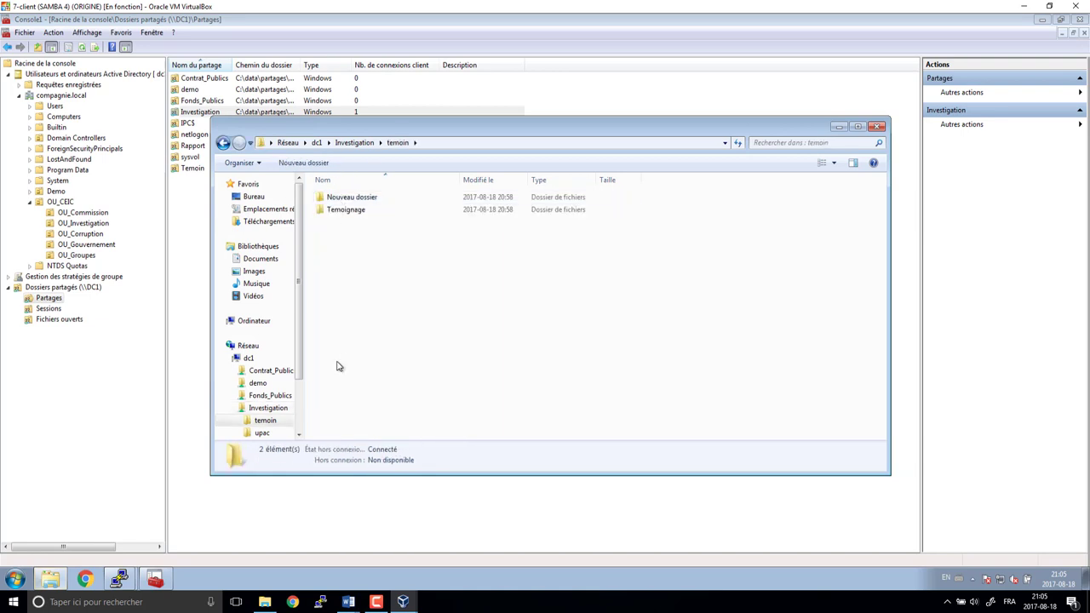
pyautogui.click(362, 198)
pyautogui.press('Delete')
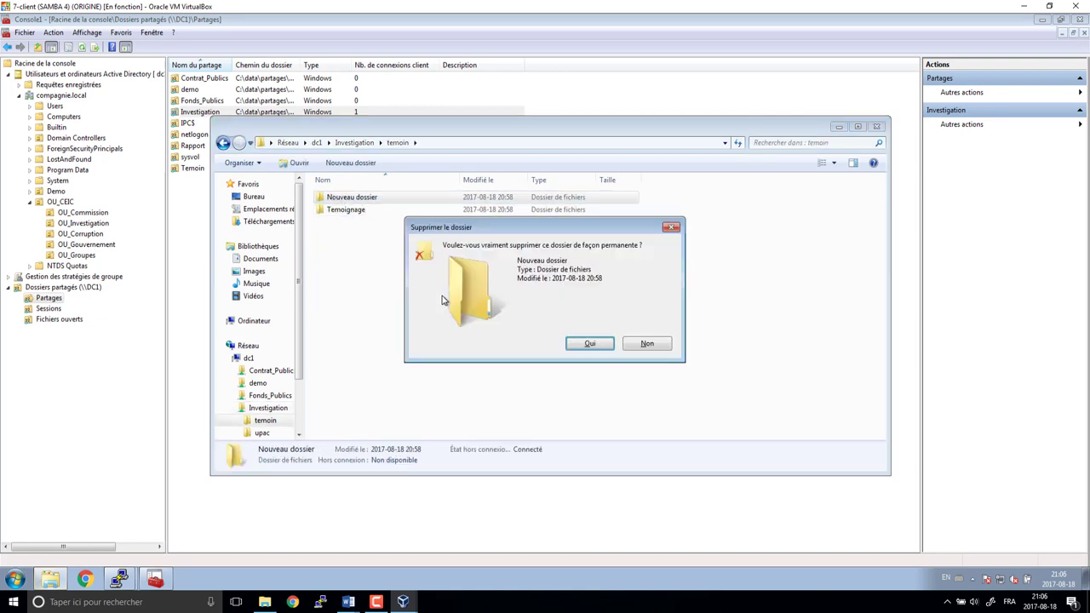
pyautogui.press('Return')
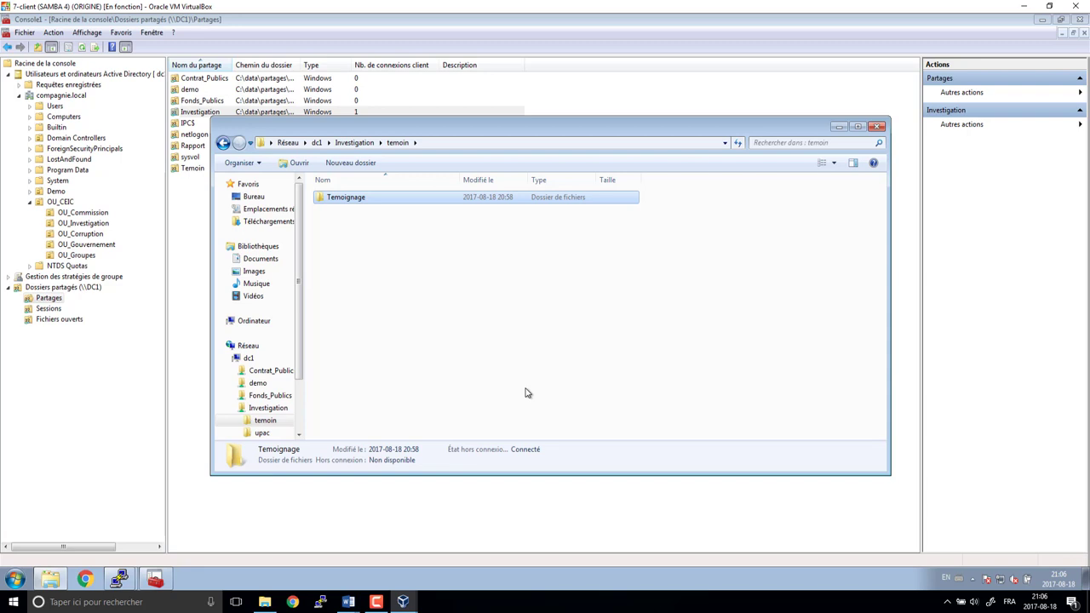
pyautogui.click(876, 127)
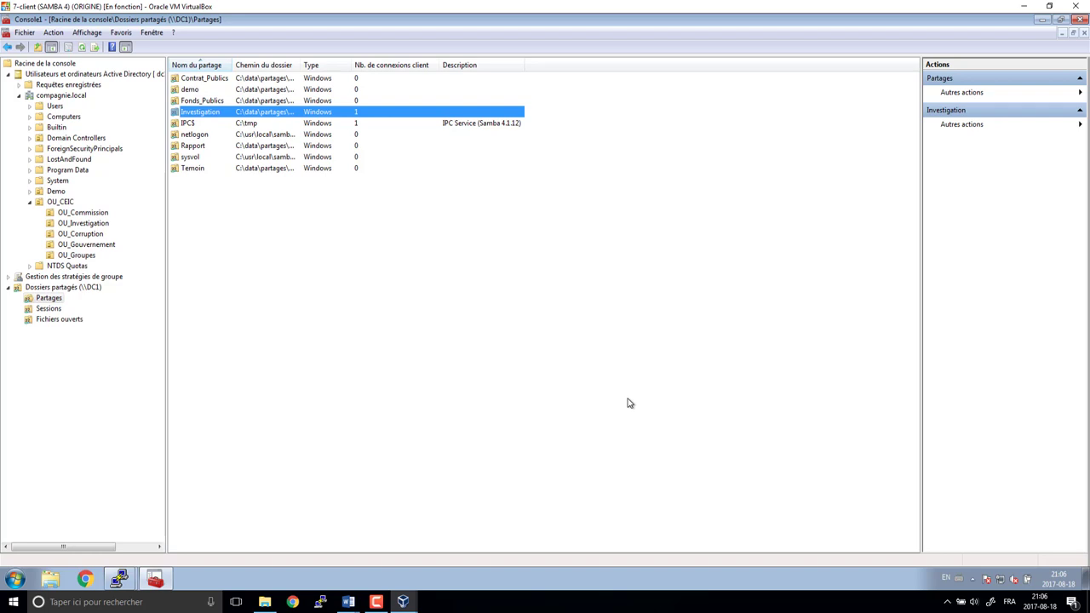
pyautogui.click(477, 385)
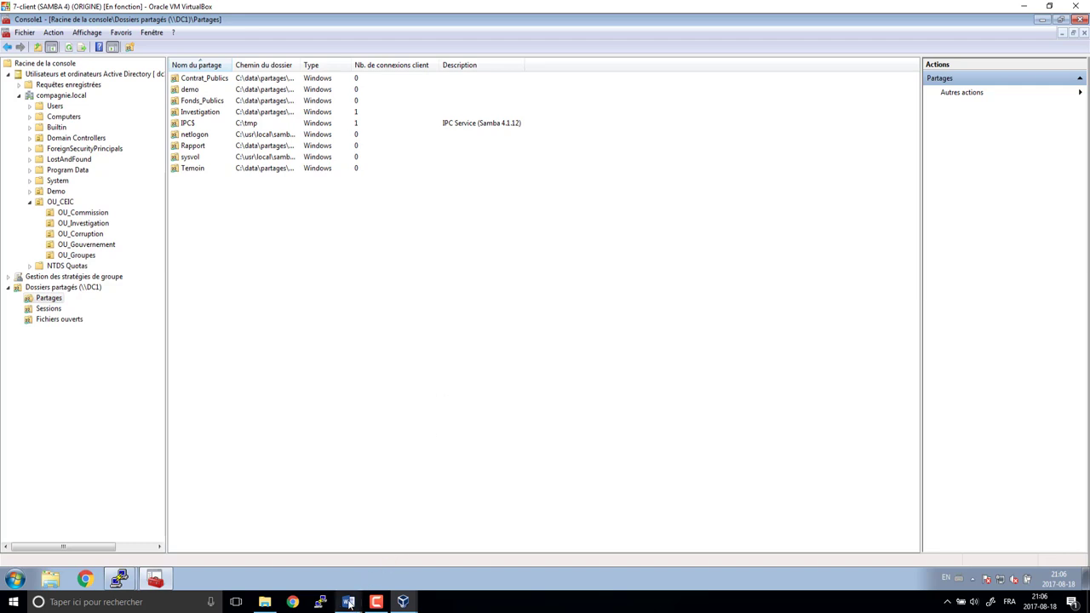
# - Bring the Word planning document to the front and maximize it to show the whole table
pyautogui.moveTo(349, 603)
pyautogui.click(404, 563)
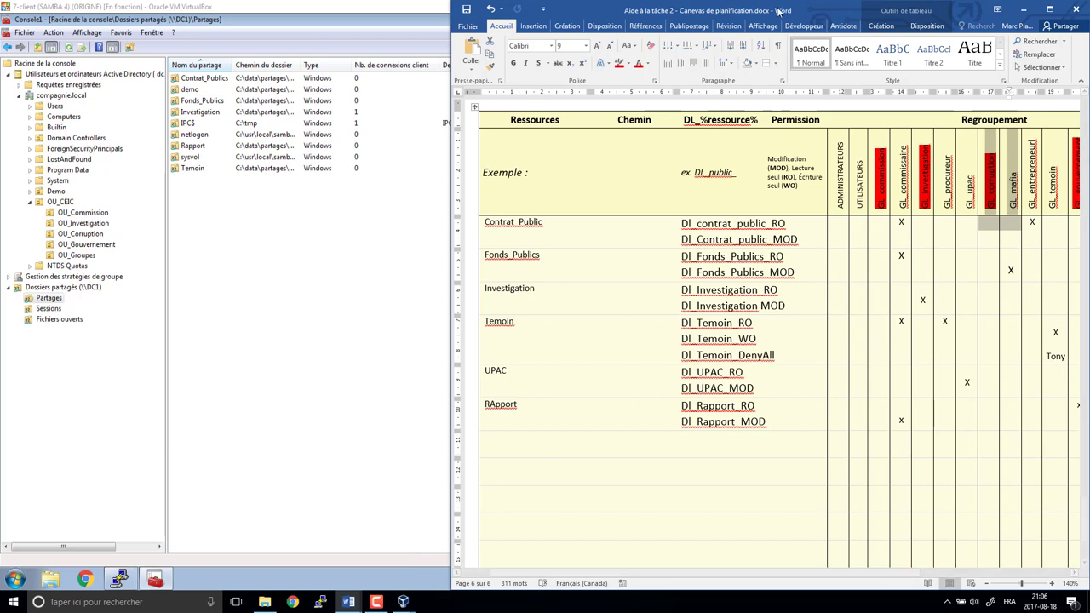
pyautogui.moveTo(780, 11); pyautogui.dragTo(554, 10)
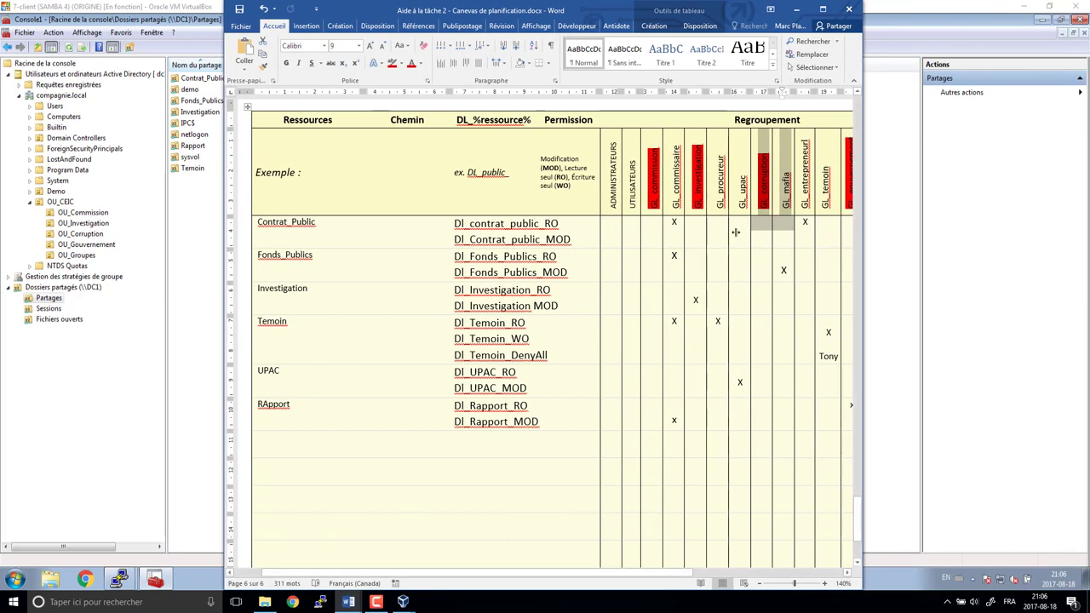
pyautogui.click(823, 9)
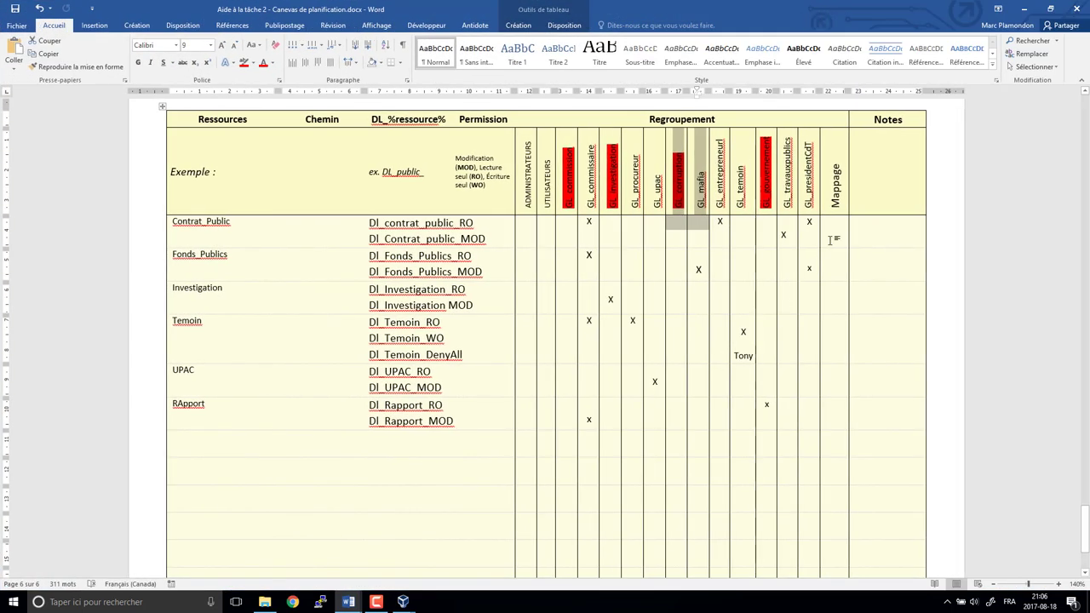
# - Enter drive letters P :, F :, I :, T :, U : and R : in the Mappage column
pyautogui.click(835, 239)
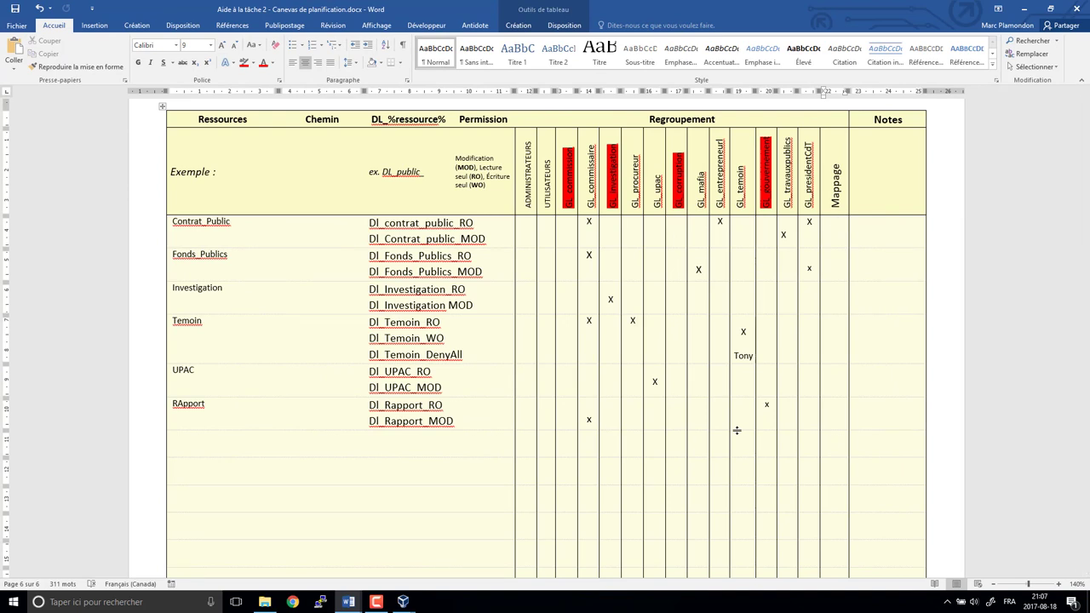
pyautogui.write('P :')
pyautogui.press('Down')
pyautogui.write('F :')
pyautogui.press('Down')
pyautogui.write('I :T :')
pyautogui.press('Down')
pyautogui.write('U :')
pyautogui.press('Down')
pyautogui.press('Down')
pyautogui.write('R :')
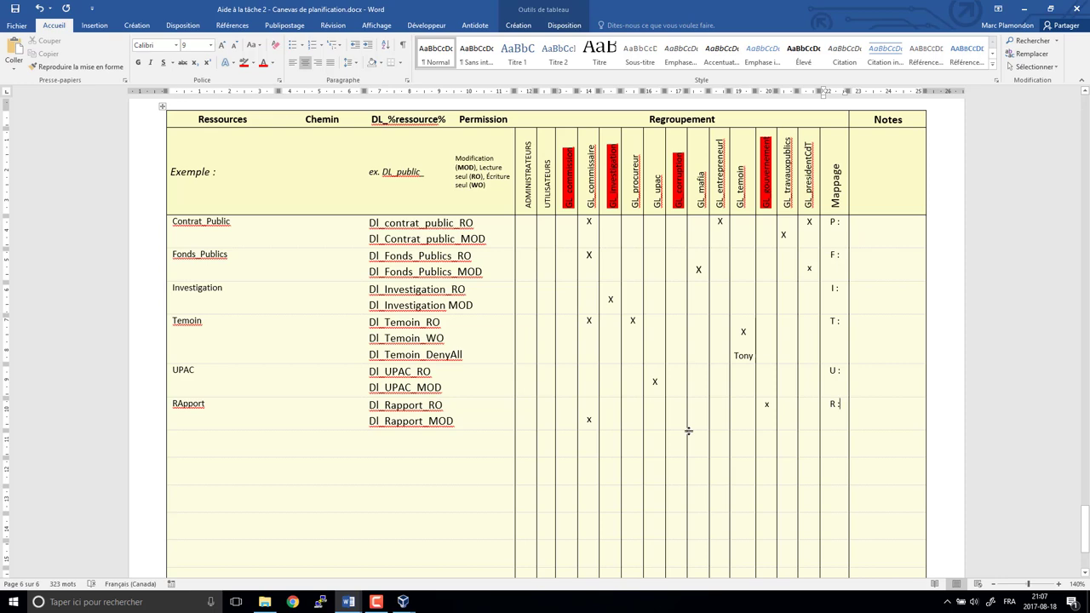
# - Restore Word to a smaller window and move it to the right side of the screen
pyautogui.click(1052, 8)
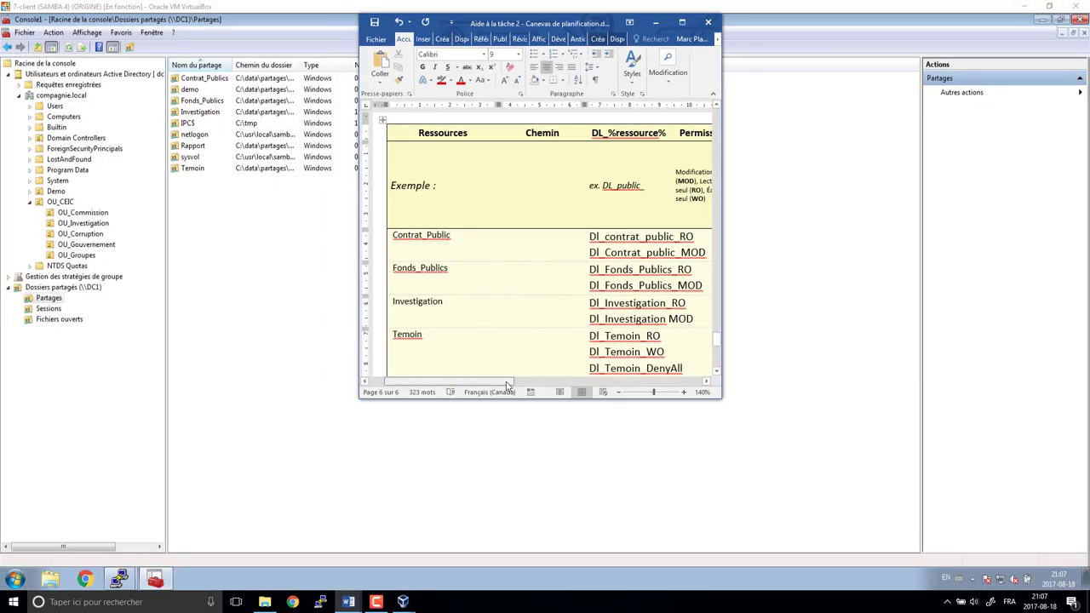
pyautogui.moveTo(507, 385); pyautogui.dragTo(690, 385)
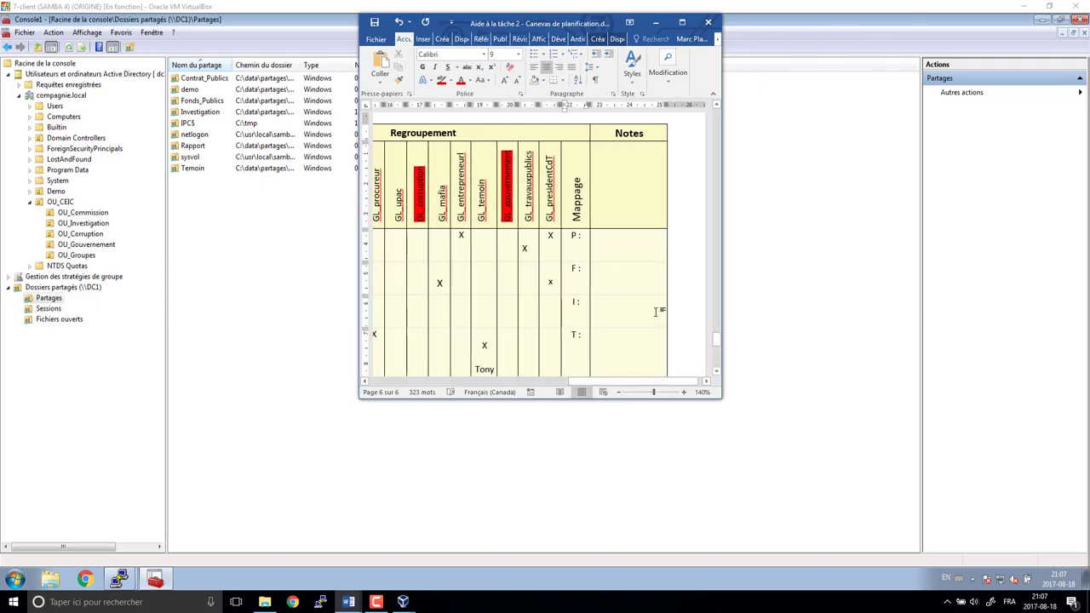
pyautogui.scroll(-2, 655, 310)
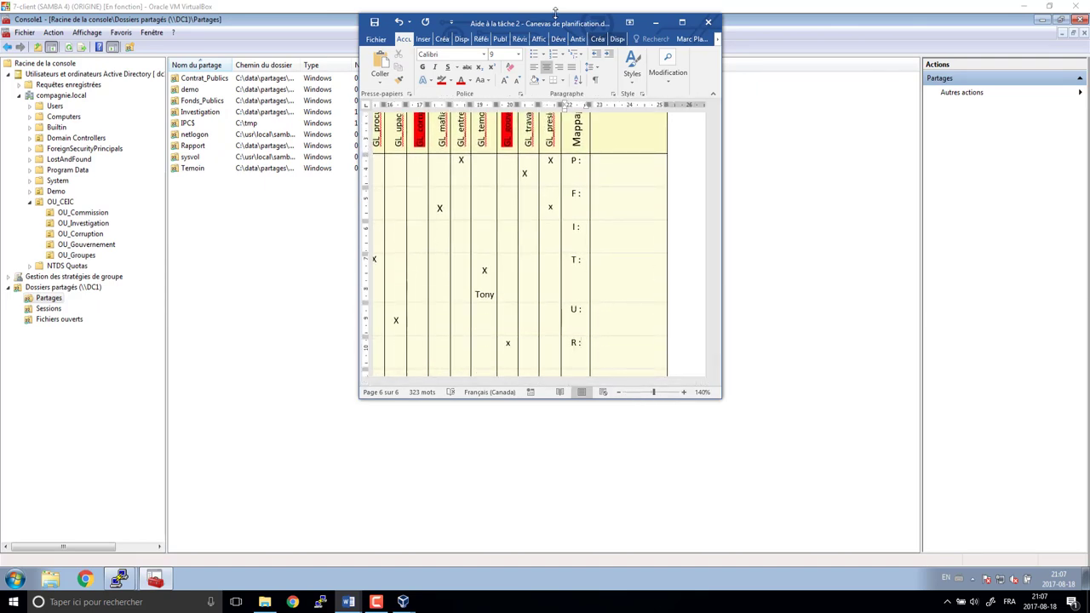
pyautogui.moveTo(552, 24); pyautogui.dragTo(911, 32)
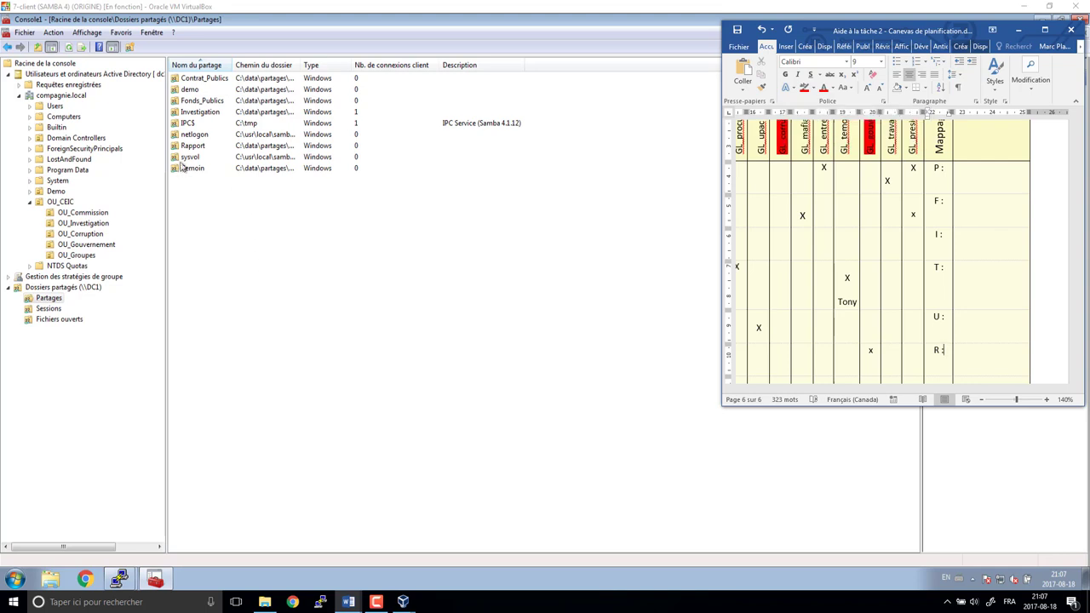
# - Open the contents of the netlogon share from the shares console
pyautogui.click(201, 124)
pyautogui.click(201, 136)
pyautogui.rightClick(205, 138)
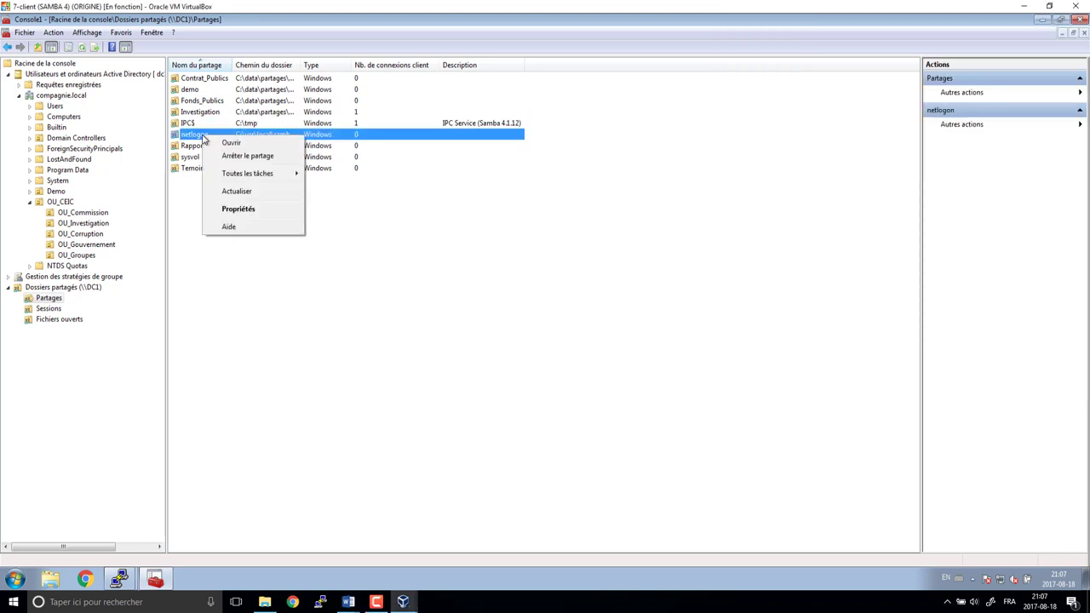
pyautogui.click(232, 143)
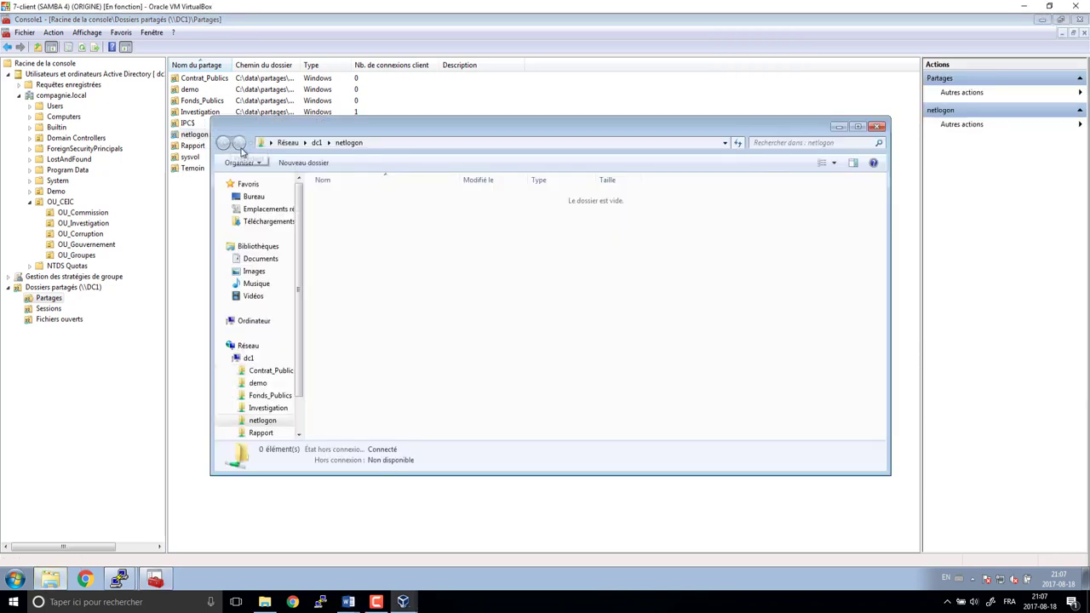
# - Create a new text document named ScOuvUsername.cmd in the empty netlogon folder
pyautogui.rightClick(348, 218)
pyautogui.moveTo(467, 347)
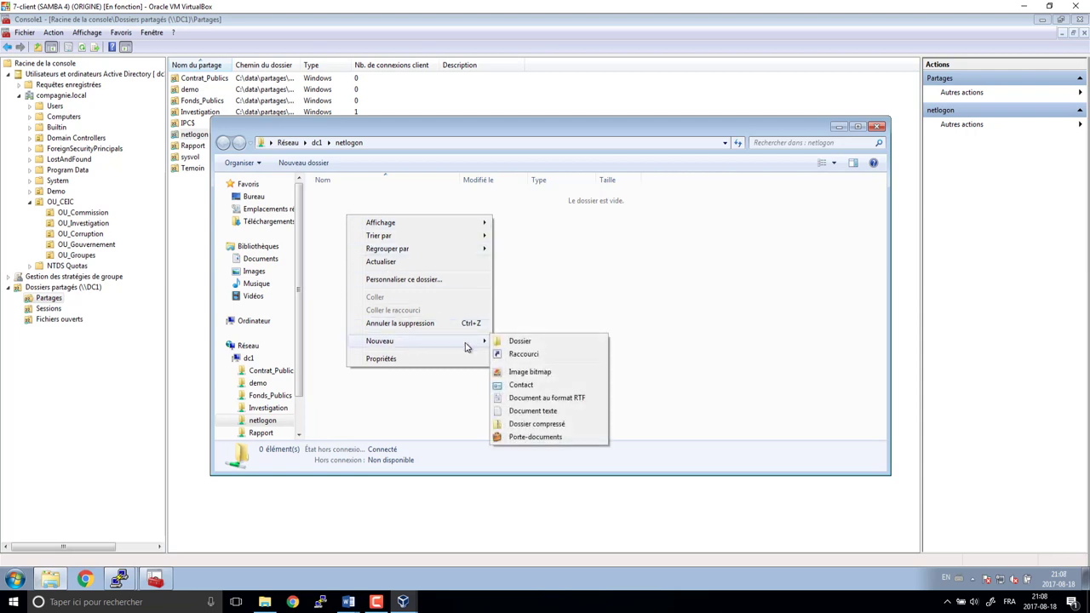
pyautogui.click(530, 410)
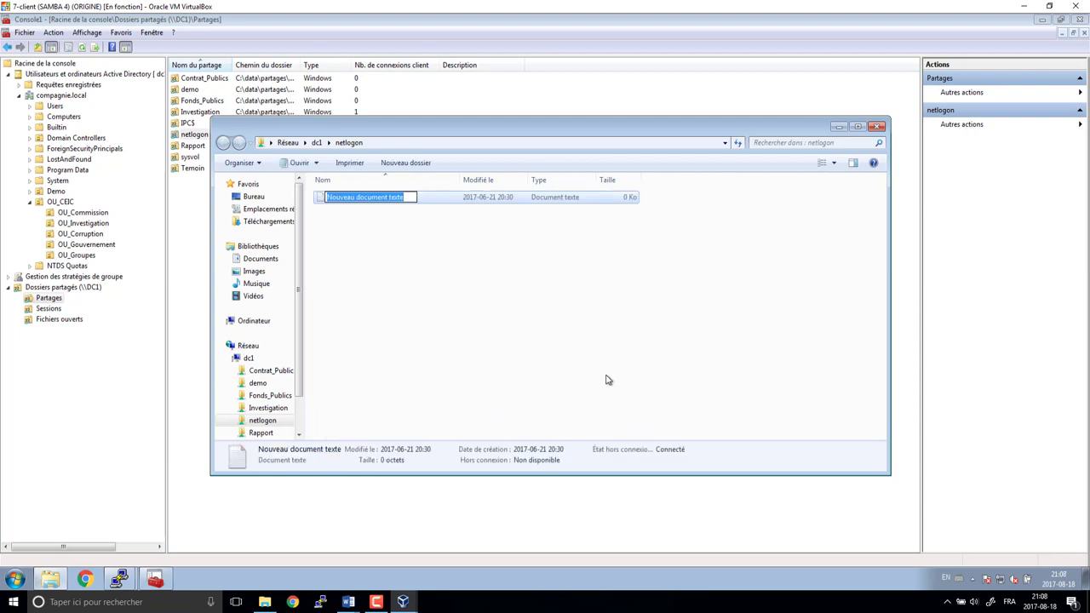
pyautogui.write('ScOuv')
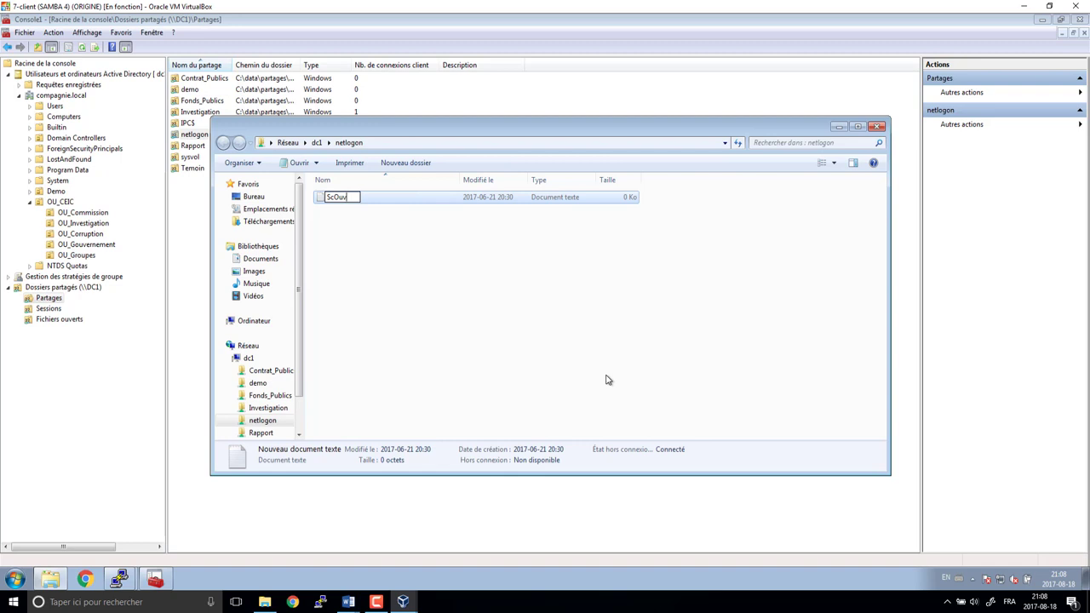
pyautogui.write('Username.cmd')
pyautogui.press('Return')
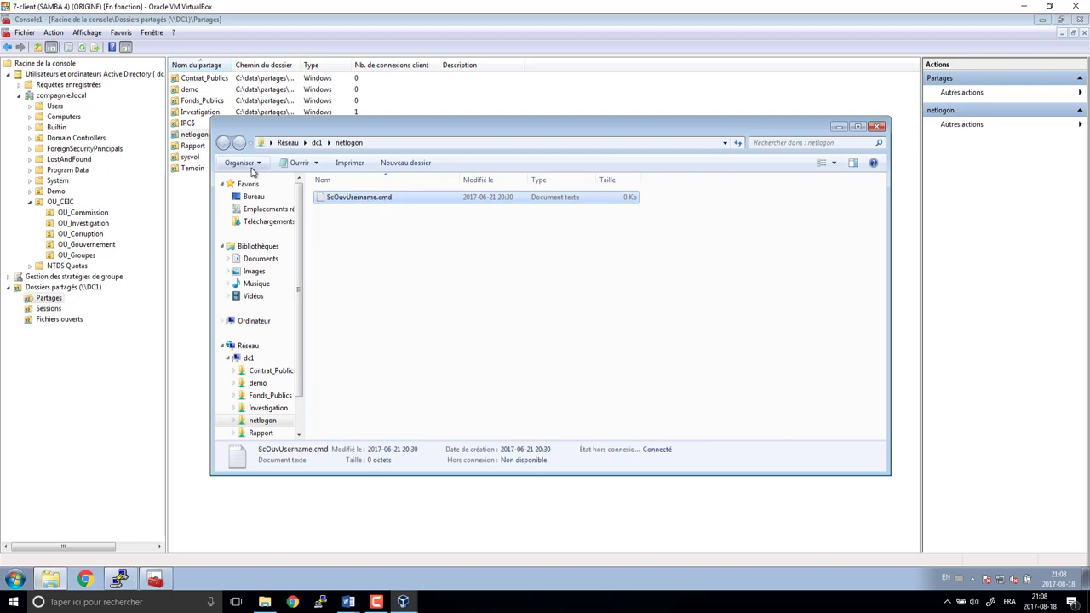
# - Turn off hiding of known file extensions in the folder options' Affichage settings
pyautogui.click(251, 170)
pyautogui.click(281, 279)
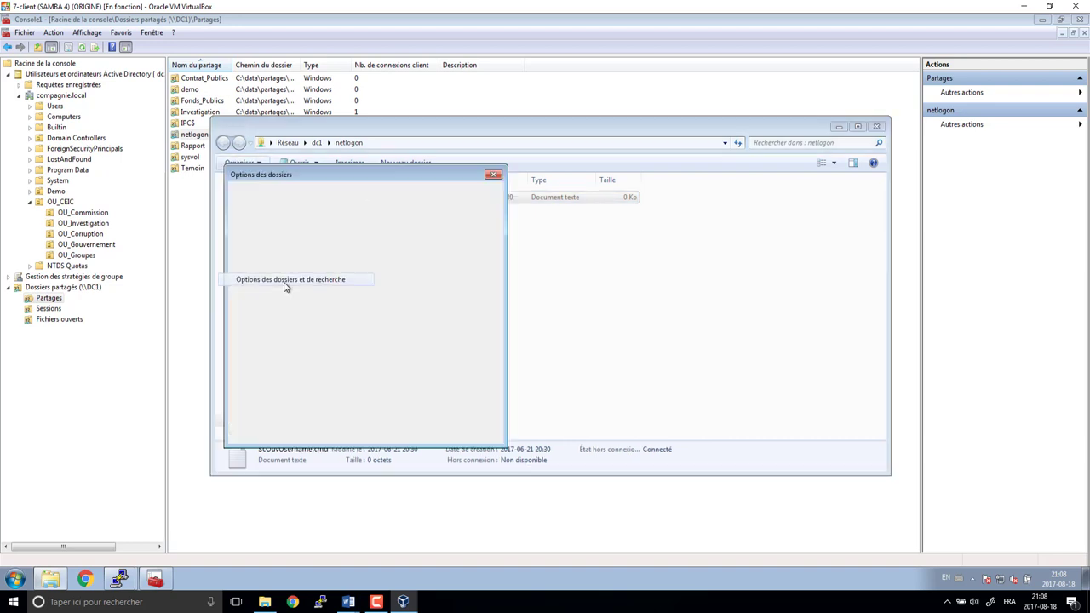
pyautogui.click(278, 192)
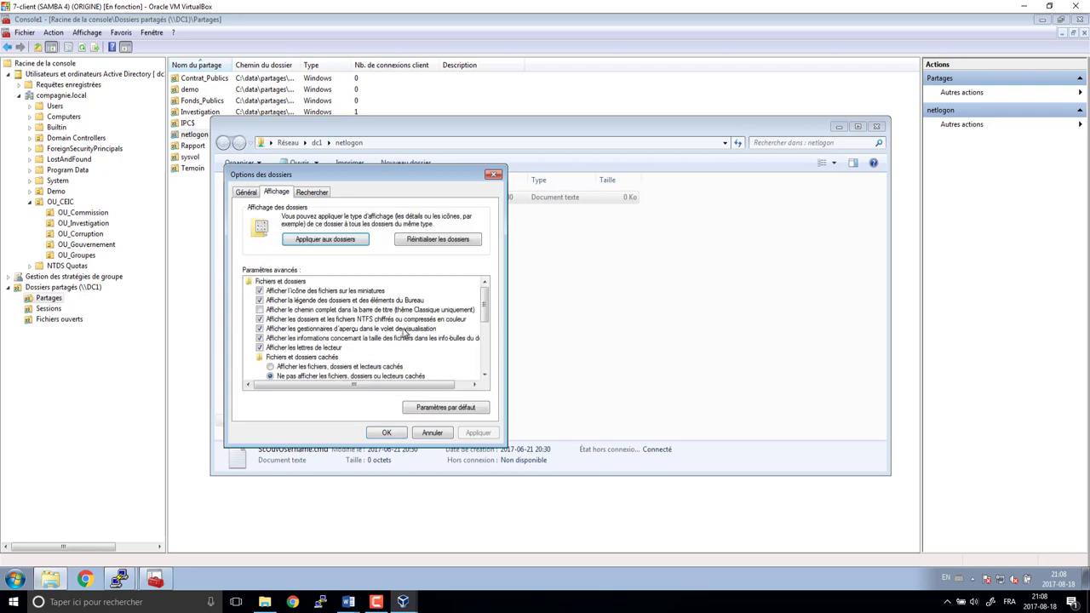
pyautogui.scroll(-4, 491, 310)
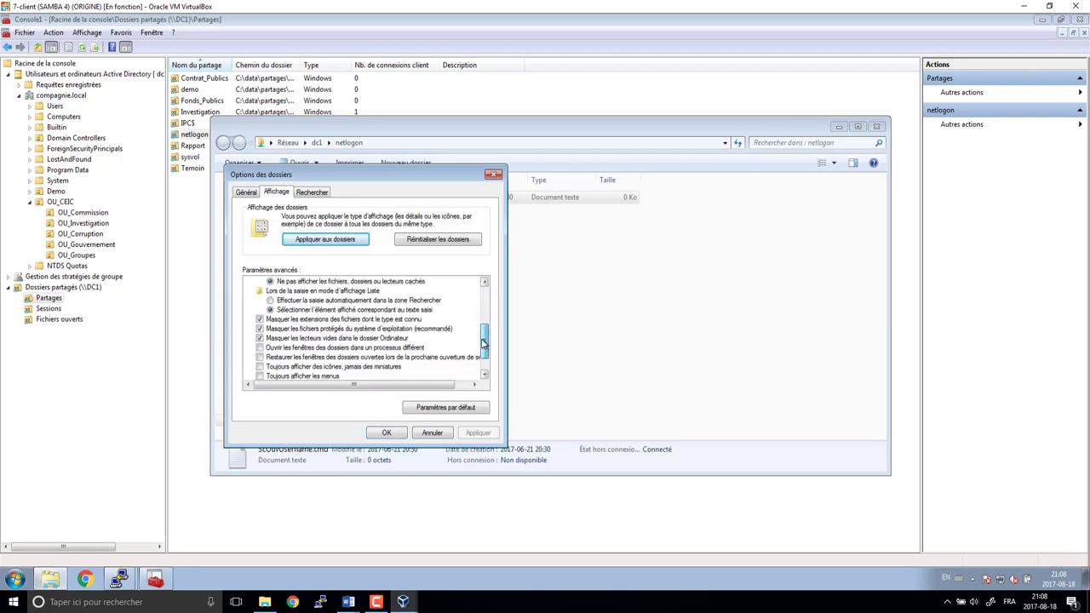
pyautogui.click(264, 319)
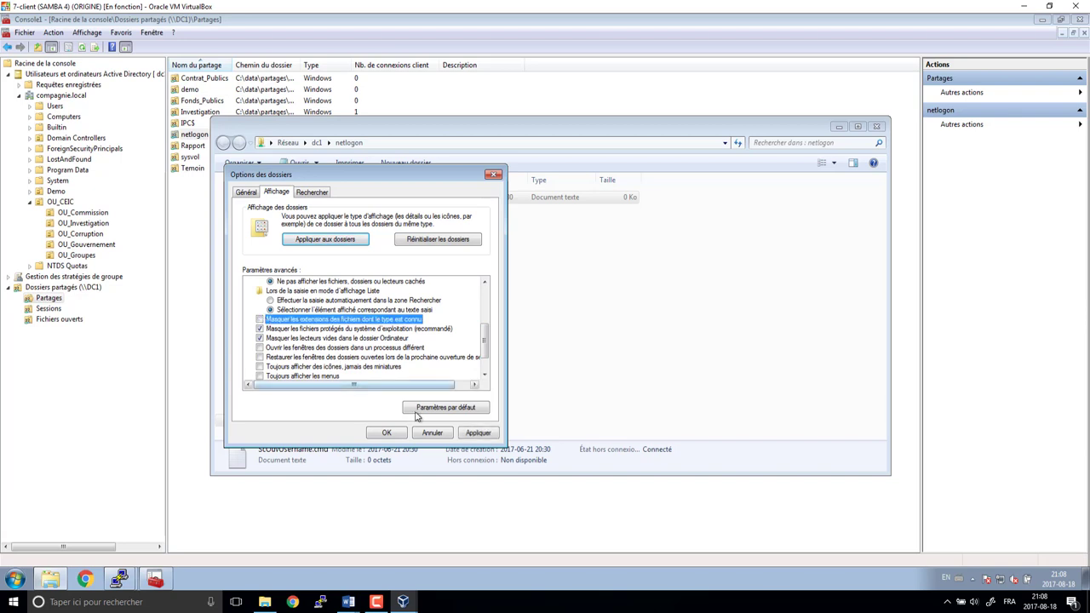
pyautogui.click(386, 433)
# - Rename ScOuvUsername.cmd.txt to ScOuvUsername.cmd by deleting the .txt extension
pyautogui.click(419, 201)
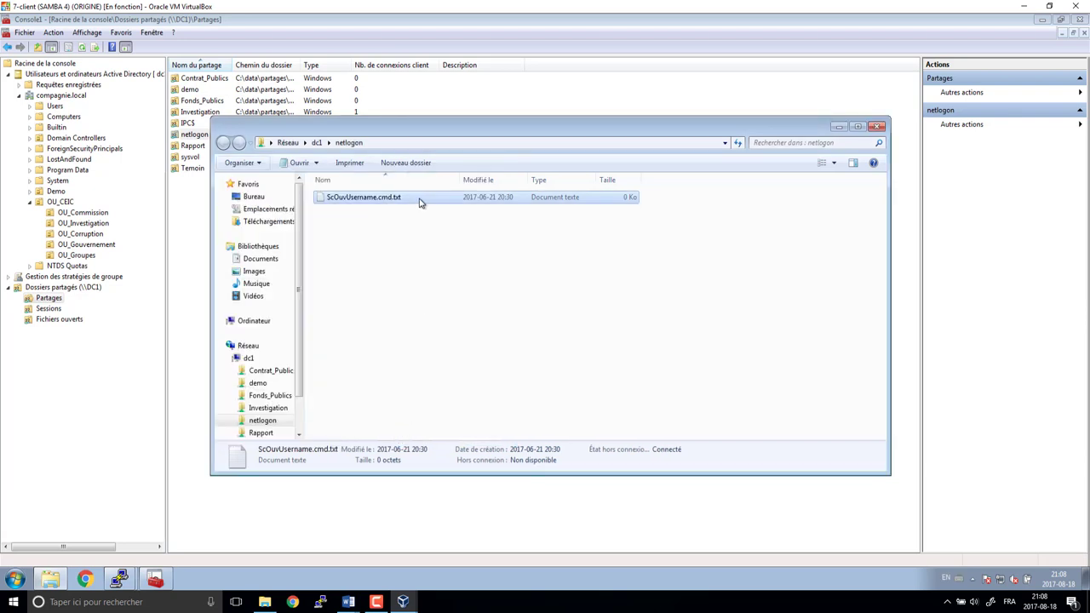
pyautogui.press('F2')
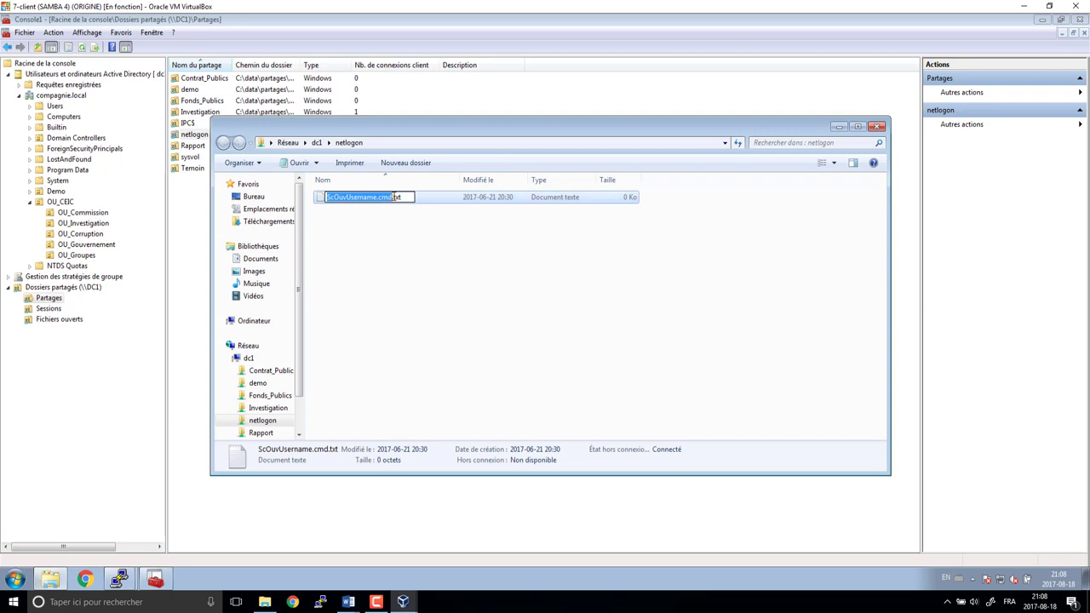
pyautogui.press('End')
pyautogui.press('BackSpace')
pyautogui.press('BackSpace')
pyautogui.press('BackSpace')
pyautogui.press('BackSpace')
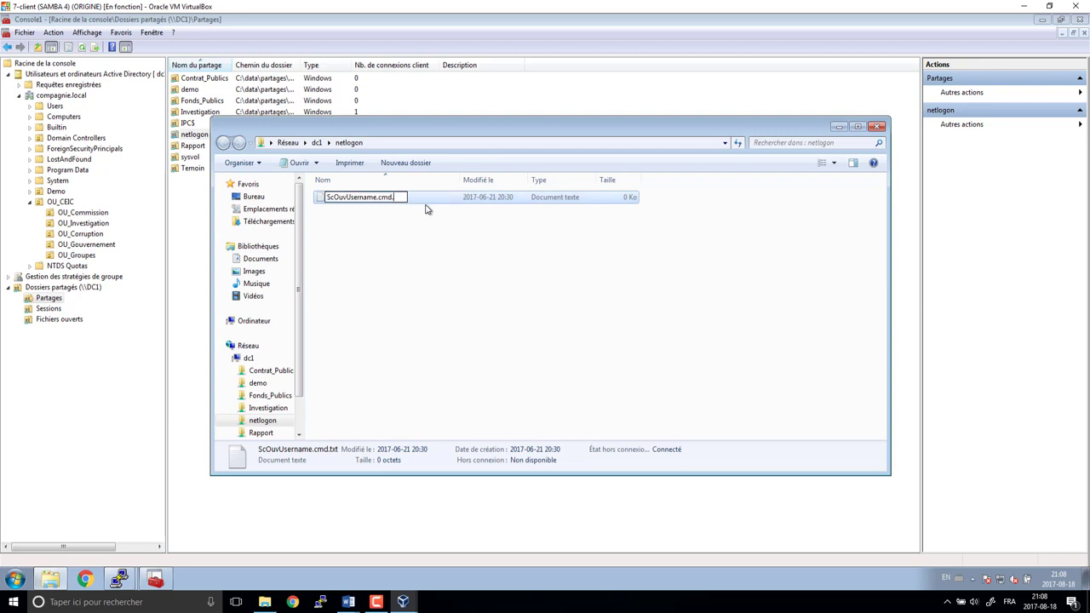
pyautogui.press('Return')
pyautogui.press('Return')
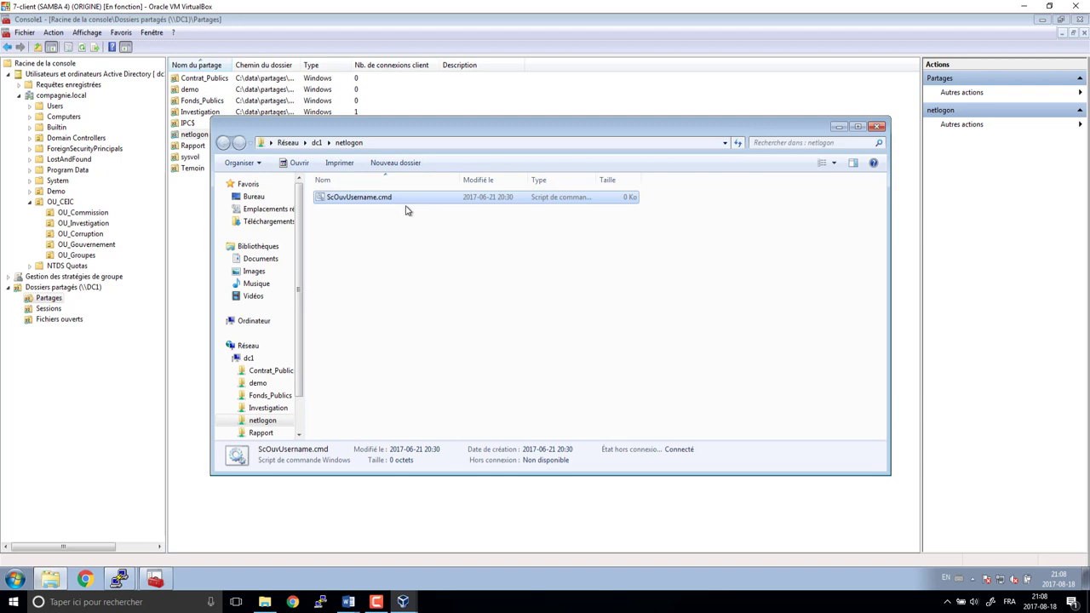
pyautogui.rightClick(371, 198)
pyautogui.click(396, 214)
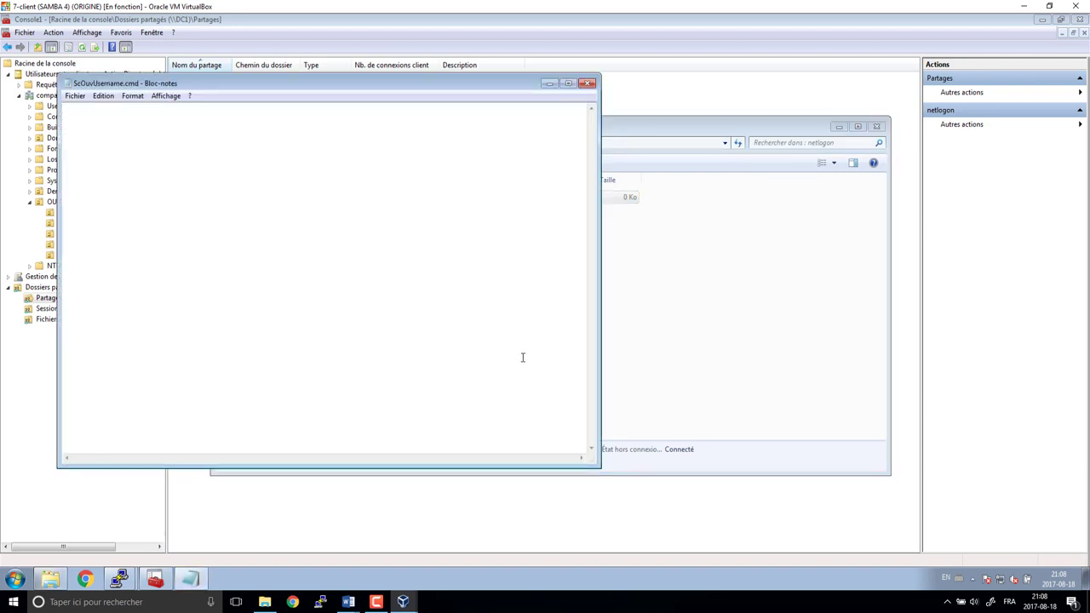
pyautogui.write('"')
pyautogui.press('BackSpace')
pyautogui.write('@echo off')
pyautogui.press('Return')
pyautogui.press('Return')
pyautogui.write('net use')
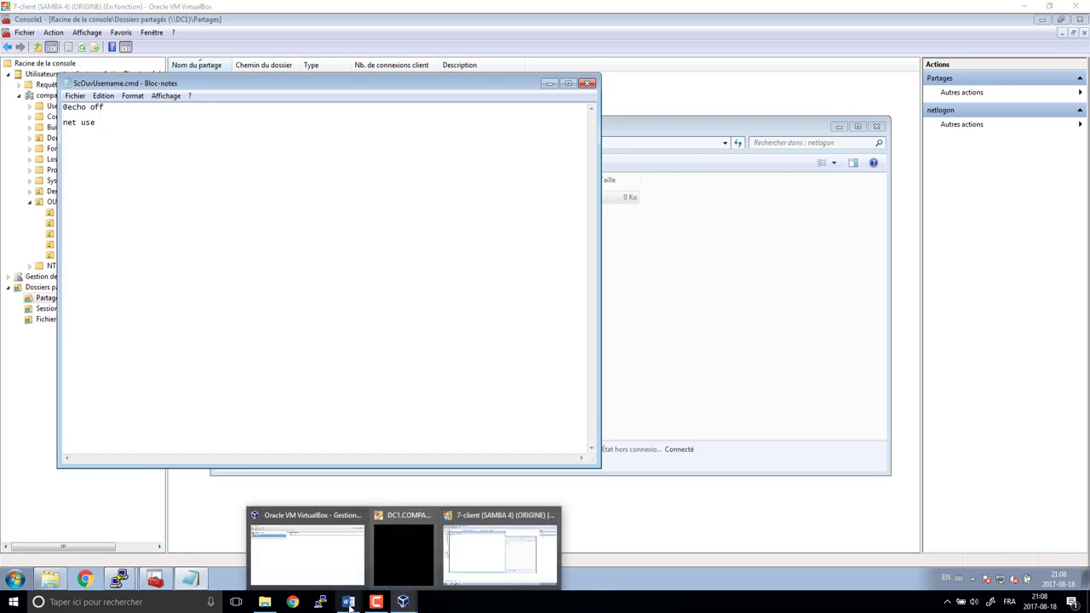
pyautogui.moveTo(349, 606)
pyautogui.click(393, 571)
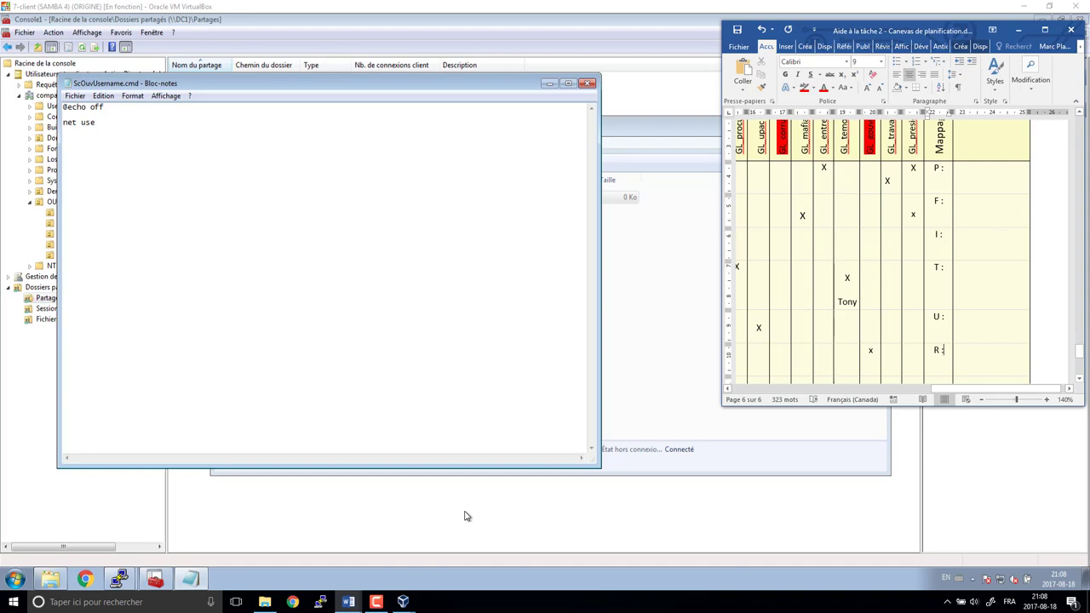
# - Enter p as the R mapping in the Word planning table, with Word docked right and the VM left
pyautogui.write('p')
pyautogui.moveTo(878, 30); pyautogui.dragTo(1089, 64)
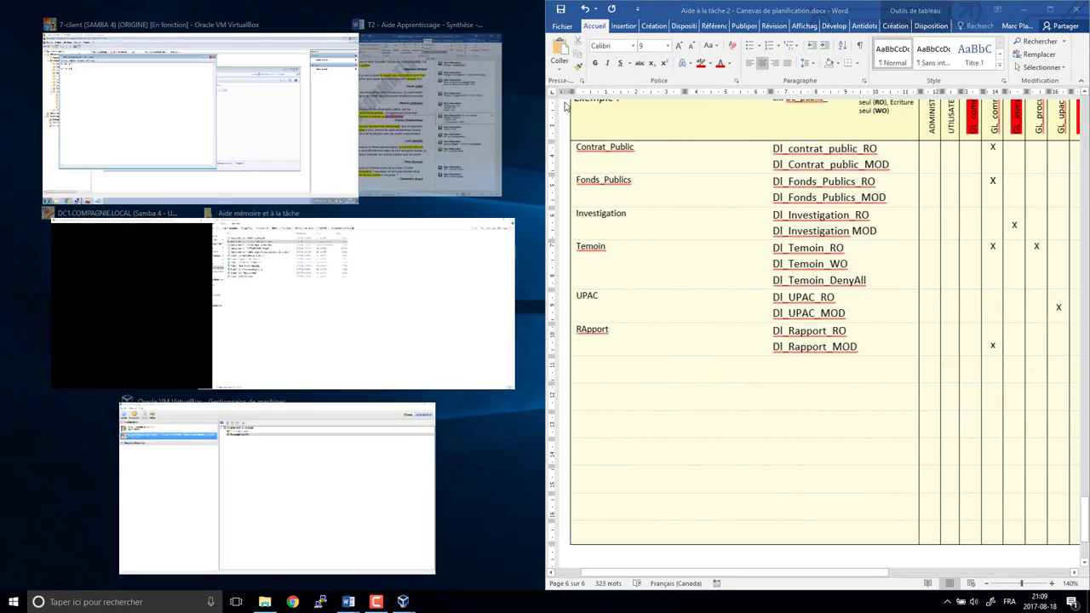
pyautogui.click(173, 144)
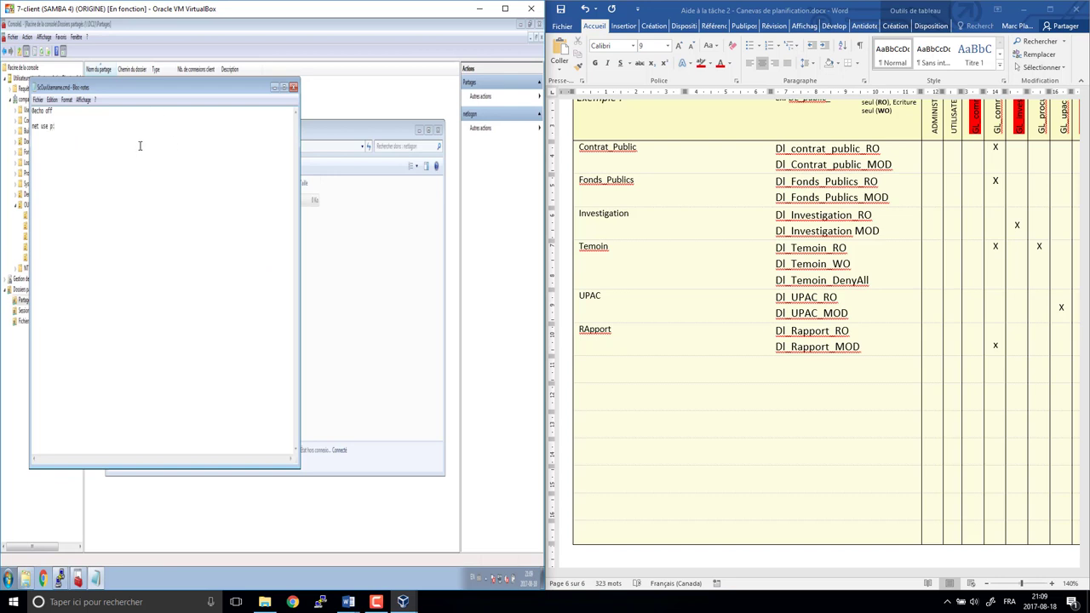
# - Complete the script line as 'net use p: \\dc1\contrat'
pyautogui.hotkey('shift', 'Home')
pyautogui.click(140, 146)
pyautogui.hotkey('shift', 'Home')
pyautogui.click(140, 146)
pyautogui.write('\\\\dc1\\contra')
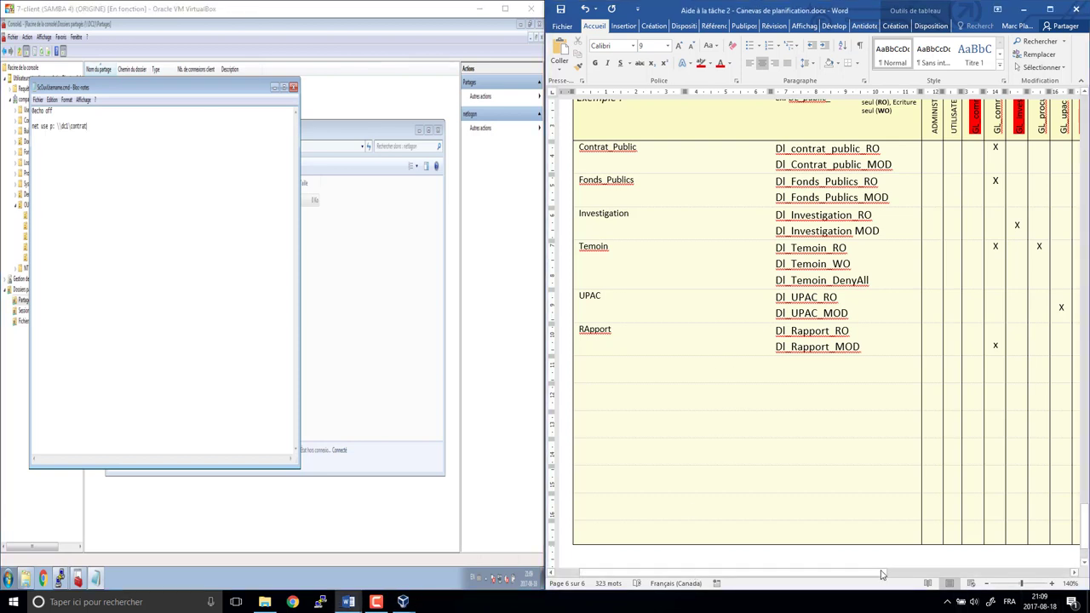
# - Rearrange Word and the full-height VM window side by side and return to the Notepad script
pyautogui.click(542, 457)
pyautogui.moveTo(542, 458); pyautogui.dragTo(798, 456)
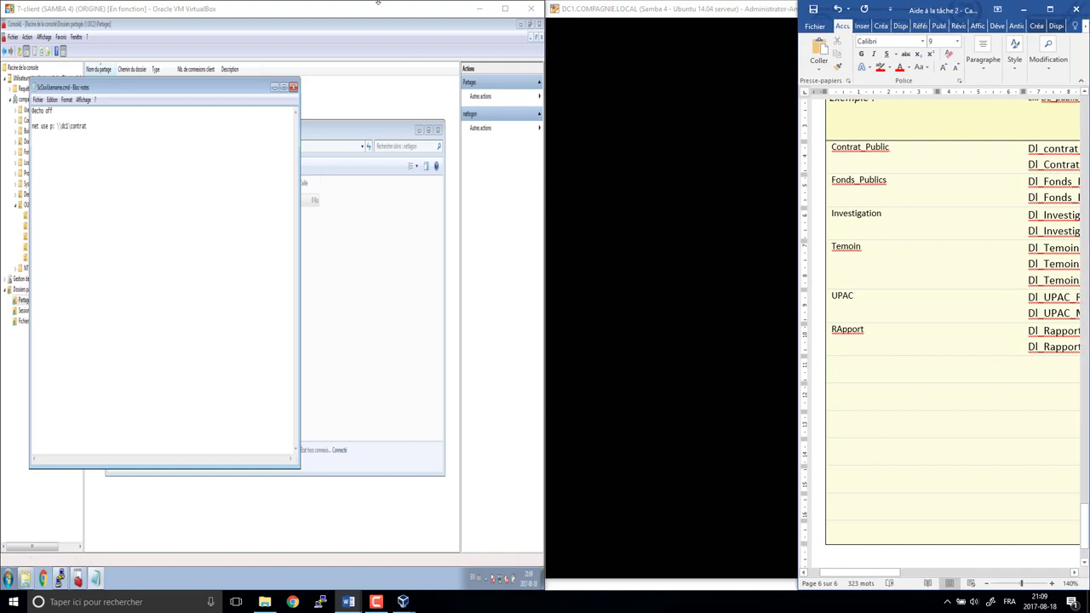
pyautogui.press('super+Up')
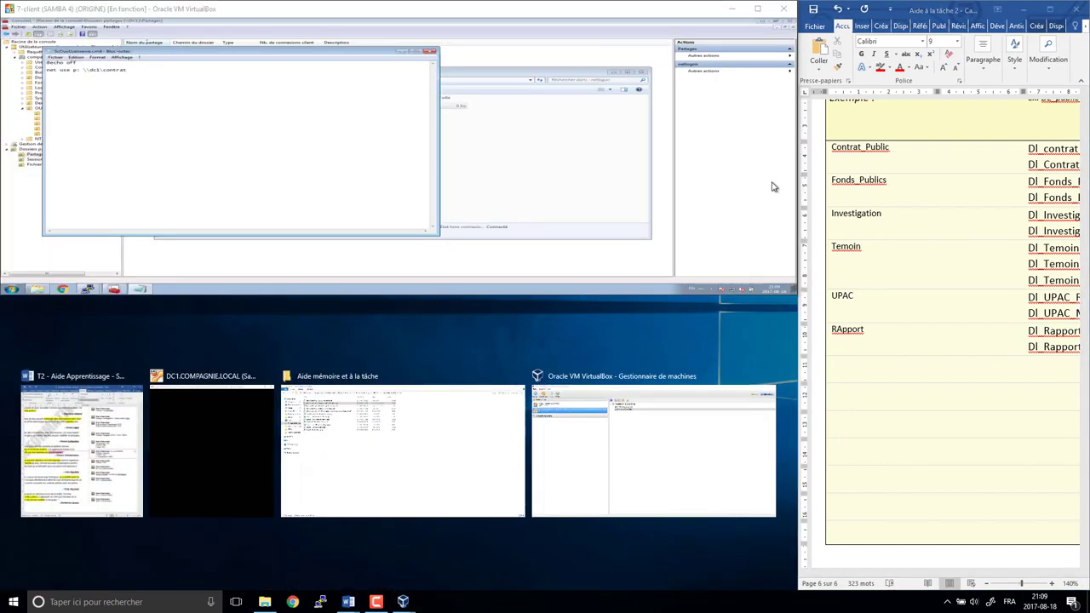
pyautogui.click(925, 264)
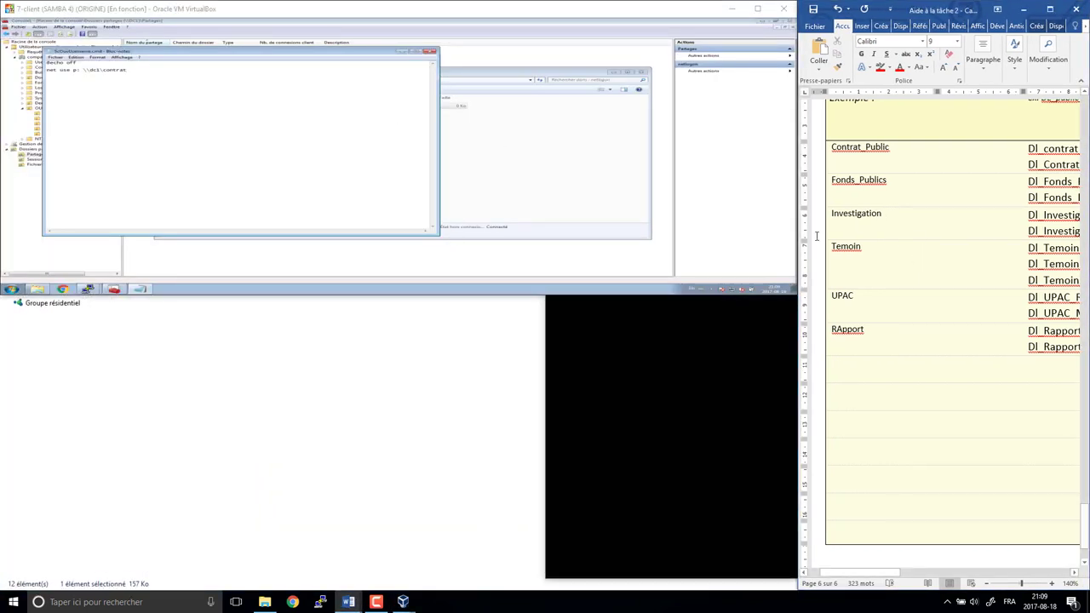
pyautogui.doubleClick(524, 294)
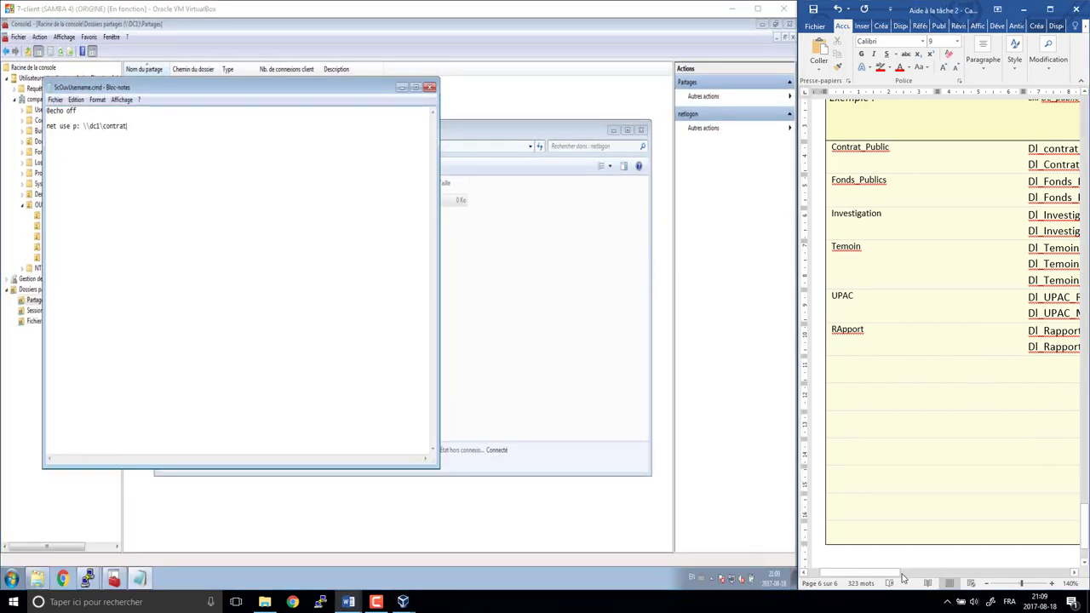
pyautogui.moveTo(888, 574); pyautogui.dragTo(1021, 576)
pyautogui.click(202, 195)
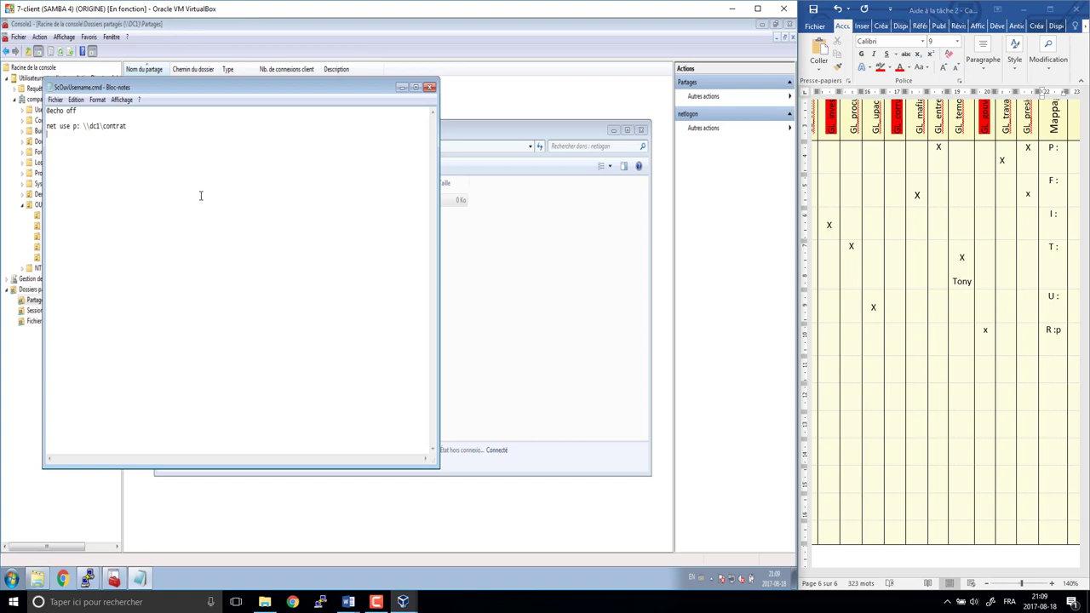
# - Add net use lines for drives f:, I:, T:, U: and r:, then maximize the VM window
pyautogui.write('net use f: ')
pyautogui.write('net use ')
pyautogui.write('I: n')
pyautogui.write('et us')
pyautogui.write('e T:')
pyautogui.press('Return')
pyautogui.write('net use U:')
pyautogui.press('Return')
pyautogui.write('net use')
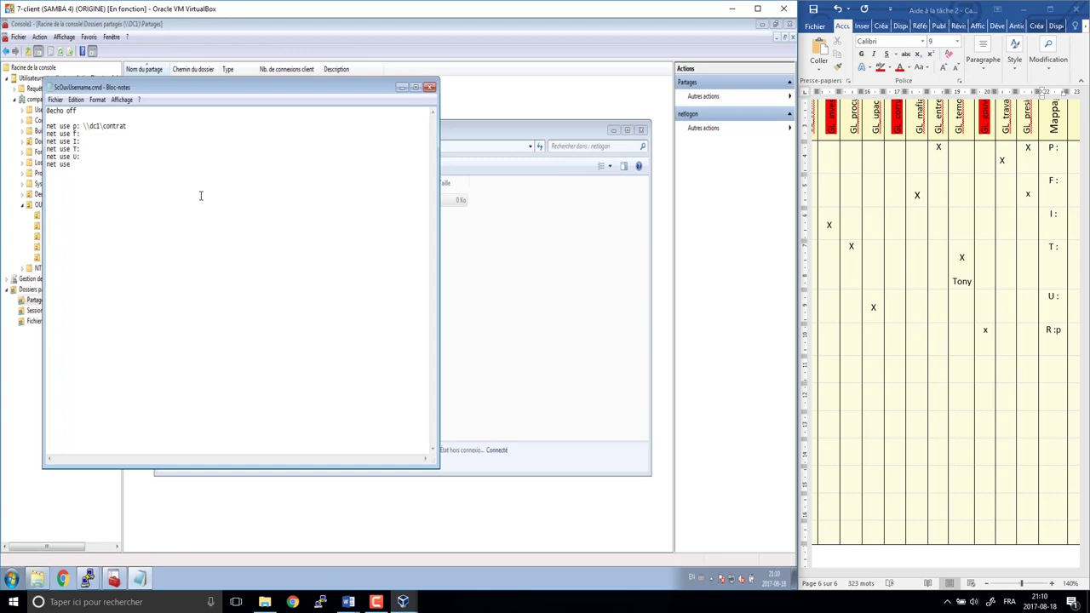
pyautogui.write(' r:')
pyautogui.click(764, 16)
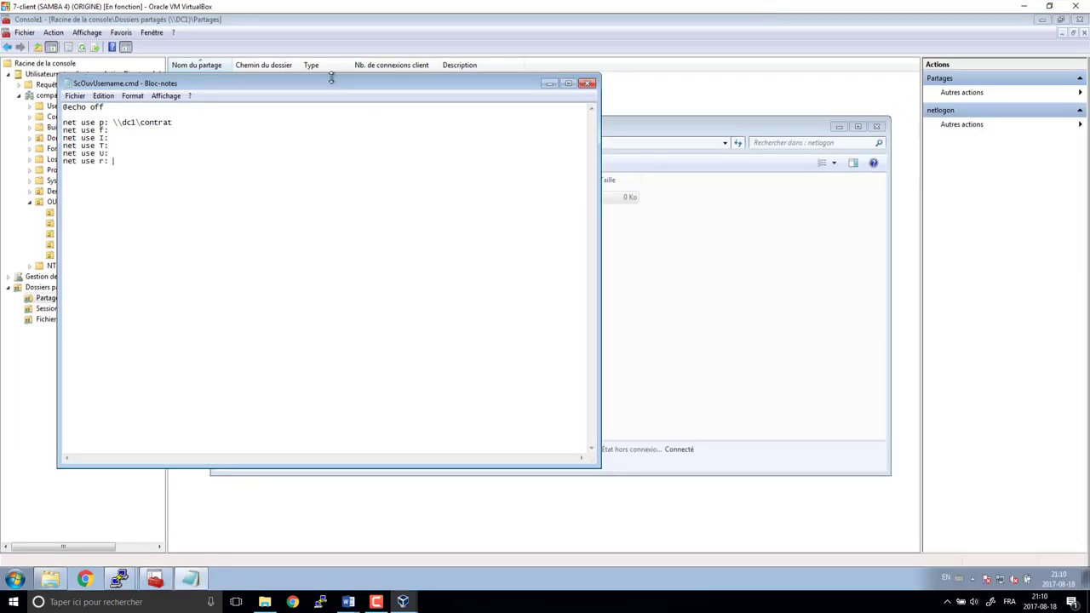
# - Place the Computer Management shares list and the Notepad script side by side
pyautogui.click(761, 129)
pyautogui.click(771, 93)
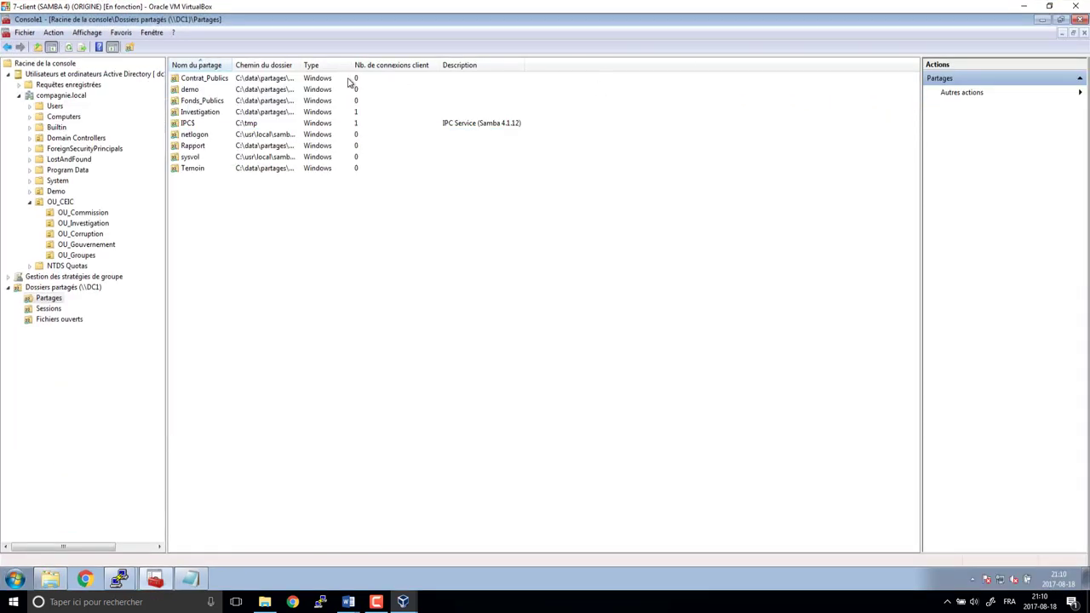
pyautogui.click(190, 580)
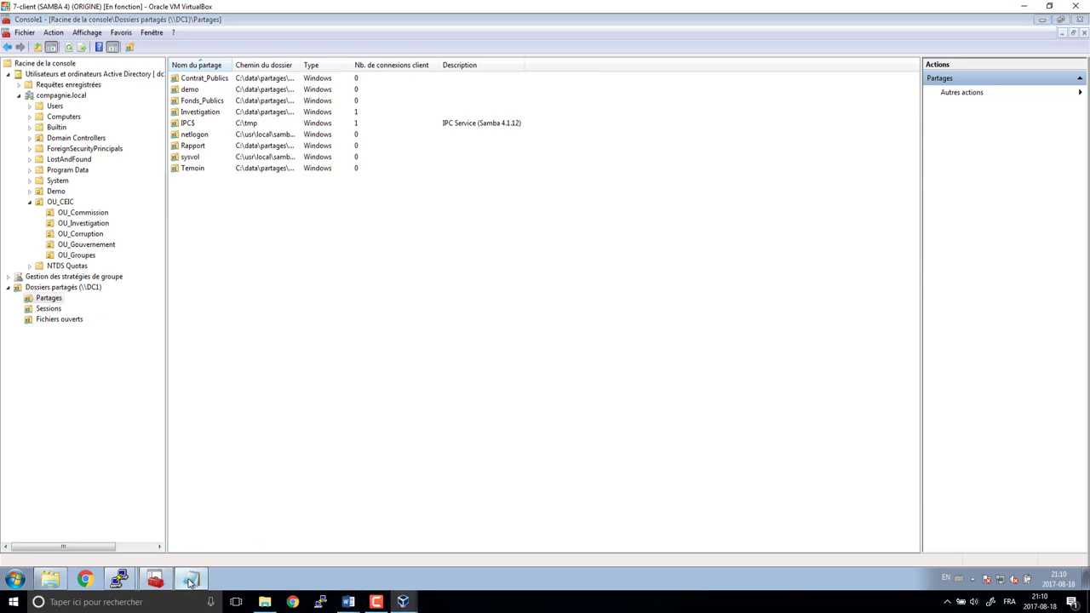
pyautogui.moveTo(292, 81); pyautogui.dragTo(599, 91)
pyautogui.click(515, 128)
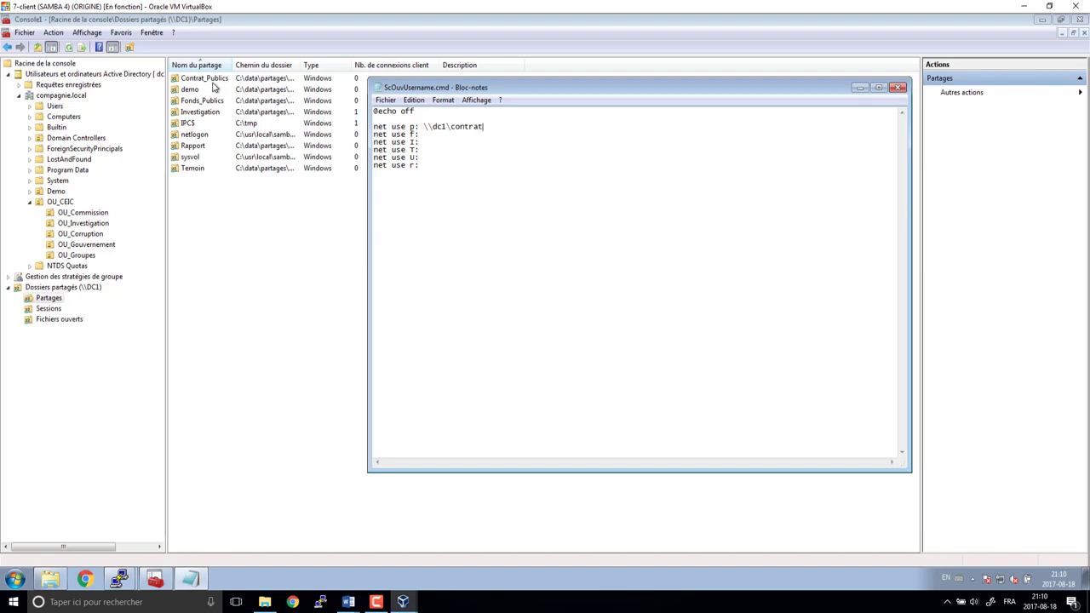
# - Replace the p: line's path with \\dc1\Contrat_Publics copied from the share's folder address
pyautogui.click(214, 80)
pyautogui.rightClick(213, 80)
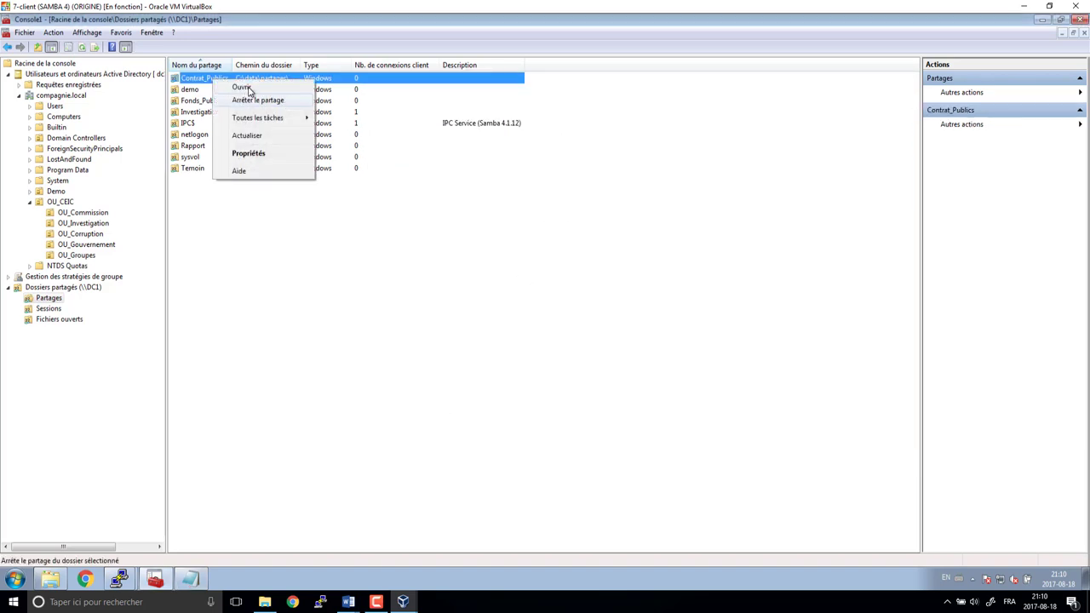
pyautogui.click(247, 88)
pyautogui.click(400, 160)
pyautogui.hotkey('ctrl', 'c')
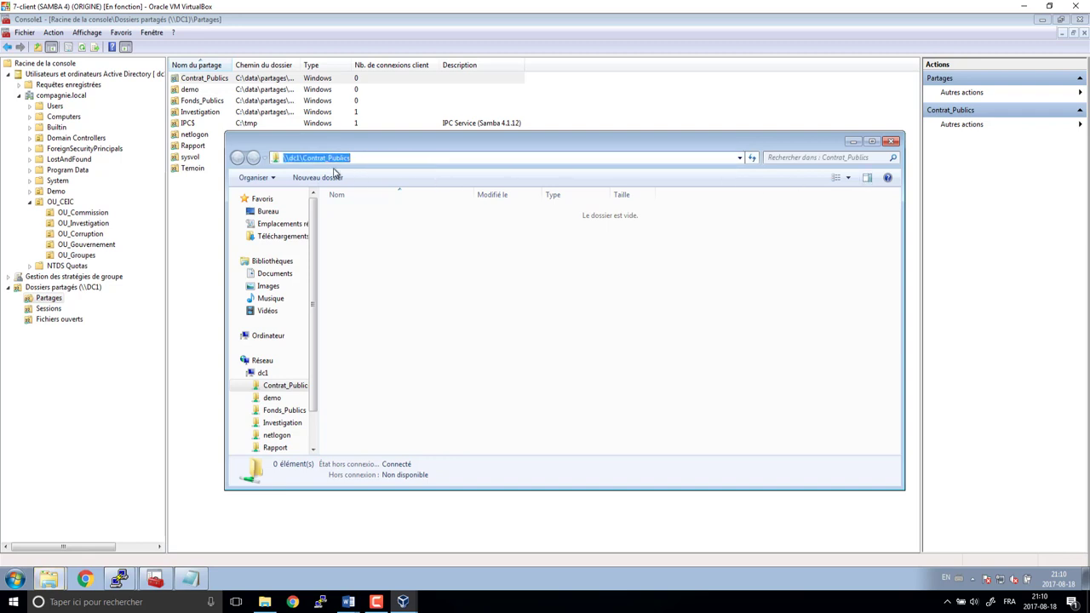
pyautogui.click(892, 141)
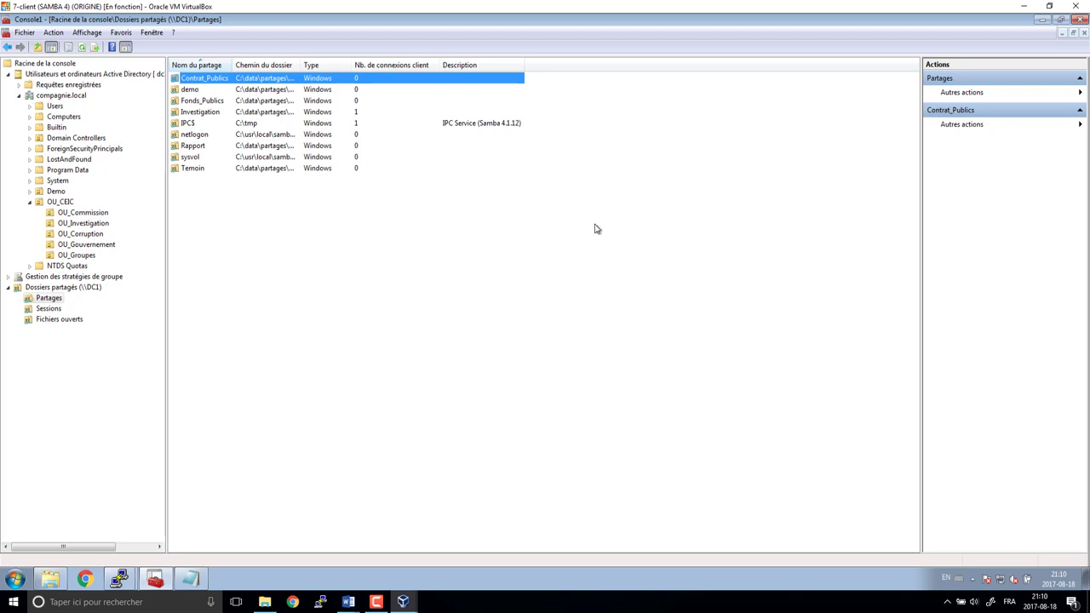
pyautogui.click(189, 579)
pyautogui.moveTo(425, 126); pyautogui.dragTo(515, 129)
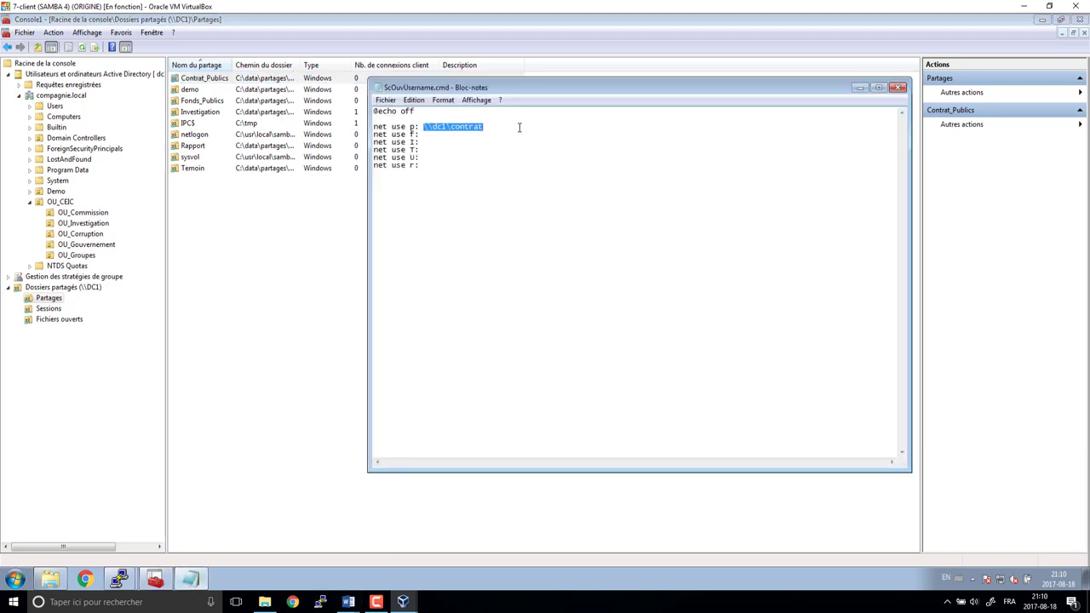
pyautogui.hotkey('ctrl', 'v')
# - Paste \\dc1\Fonds_Publics onto the f: line and capitalize the drive letters to F: and P:
pyautogui.rightClick(211, 101)
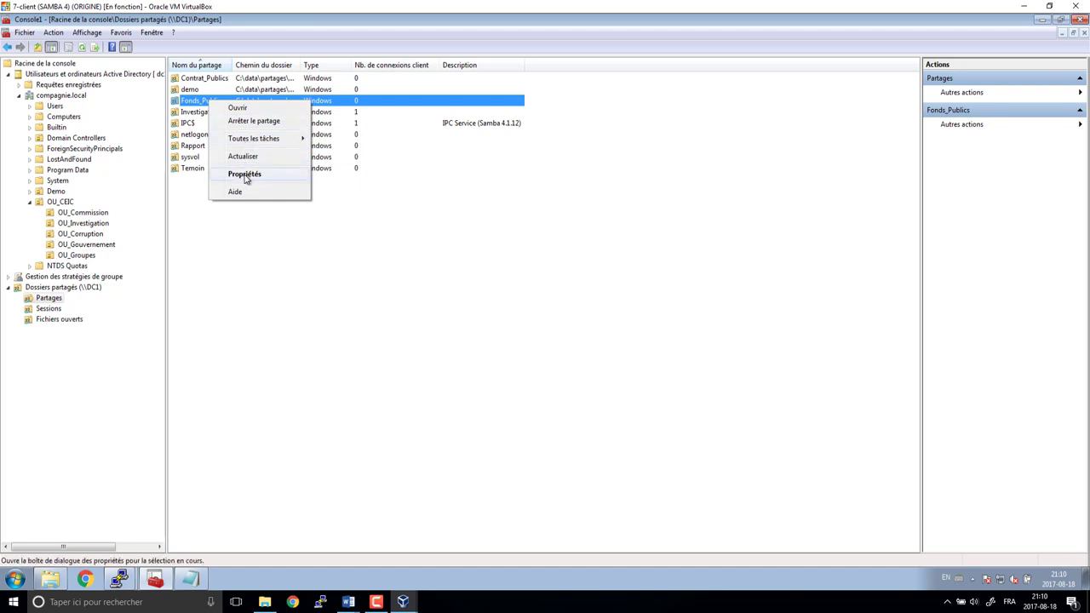
pyautogui.click(252, 107)
pyautogui.click(439, 173)
pyautogui.hotkey('ctrl', 'c')
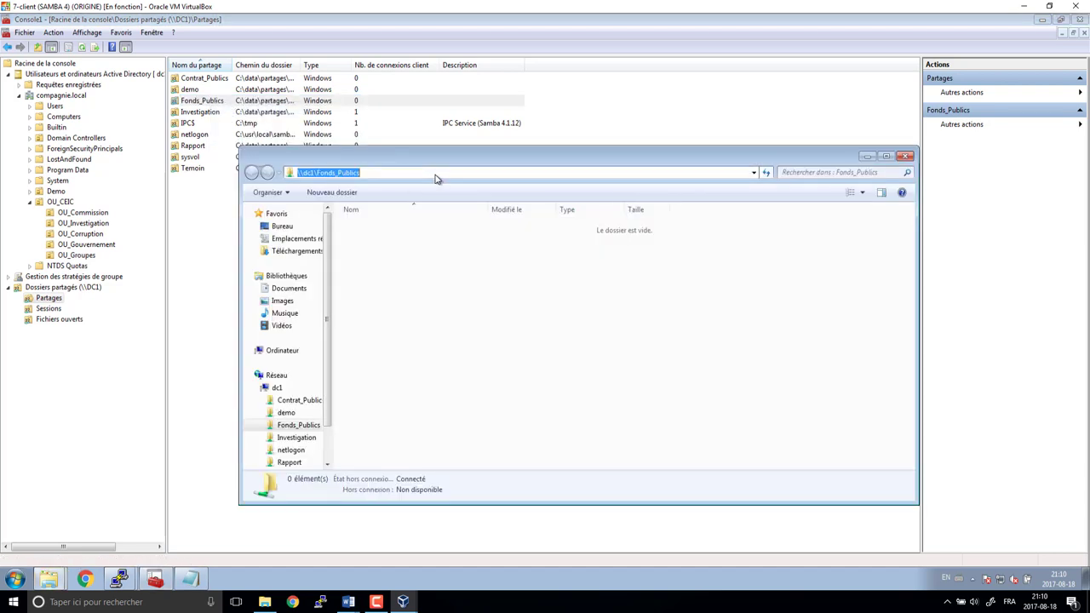
pyautogui.click(907, 156)
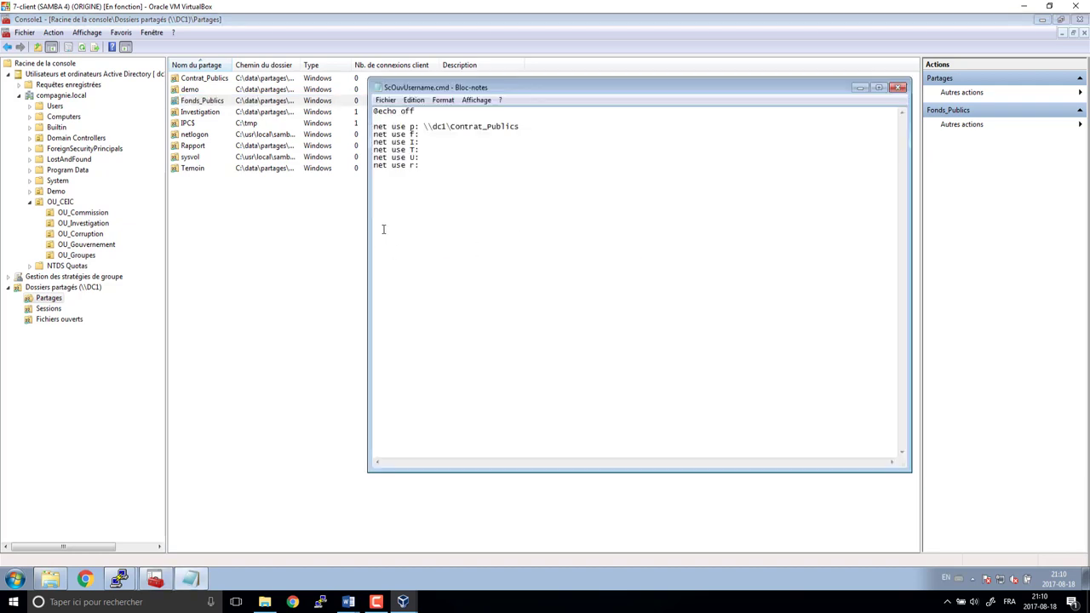
pyautogui.hotkey('ctrl', 'v')
pyautogui.press('Delete')
pyautogui.write('F')
pyautogui.press('Delete')
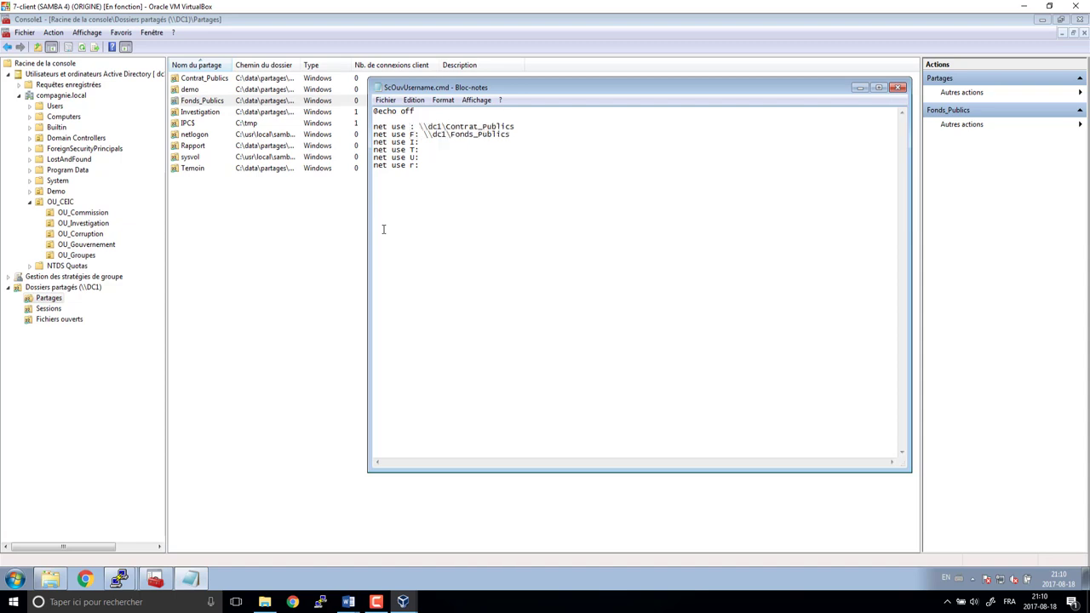
pyautogui.write('P')
# - Map I: to \\dc1\Investigation using the path copied from the Investigation share
pyautogui.click(204, 112)
pyautogui.rightClick(204, 113)
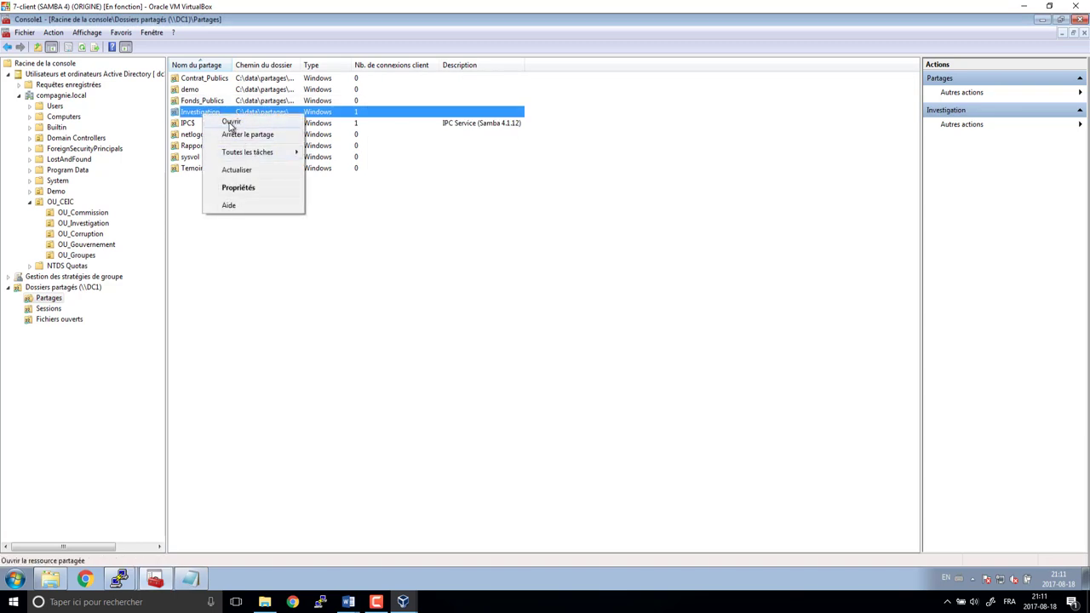
pyautogui.click(231, 122)
pyautogui.click(460, 191)
pyautogui.hotkey('ctrl', 'c')
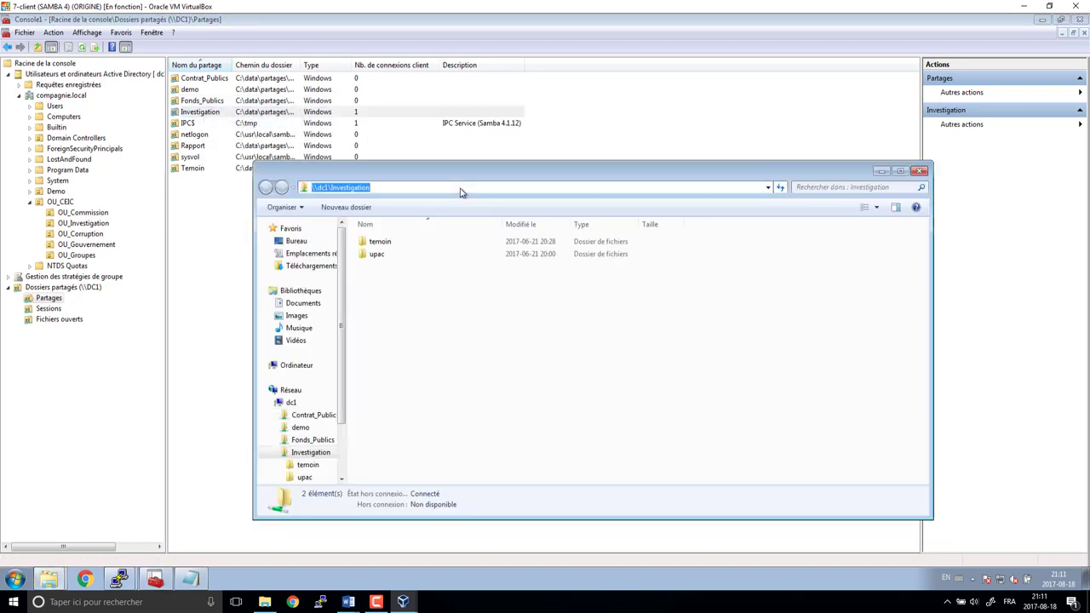
pyautogui.click(921, 172)
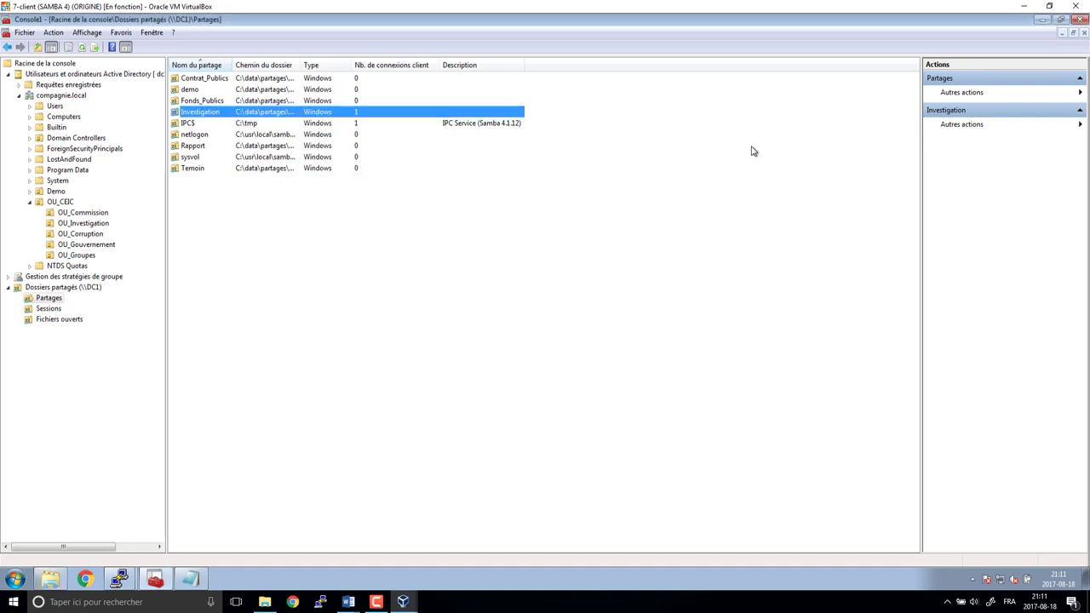
pyautogui.hotkey('alt', 'Tab')
pyautogui.click(468, 143)
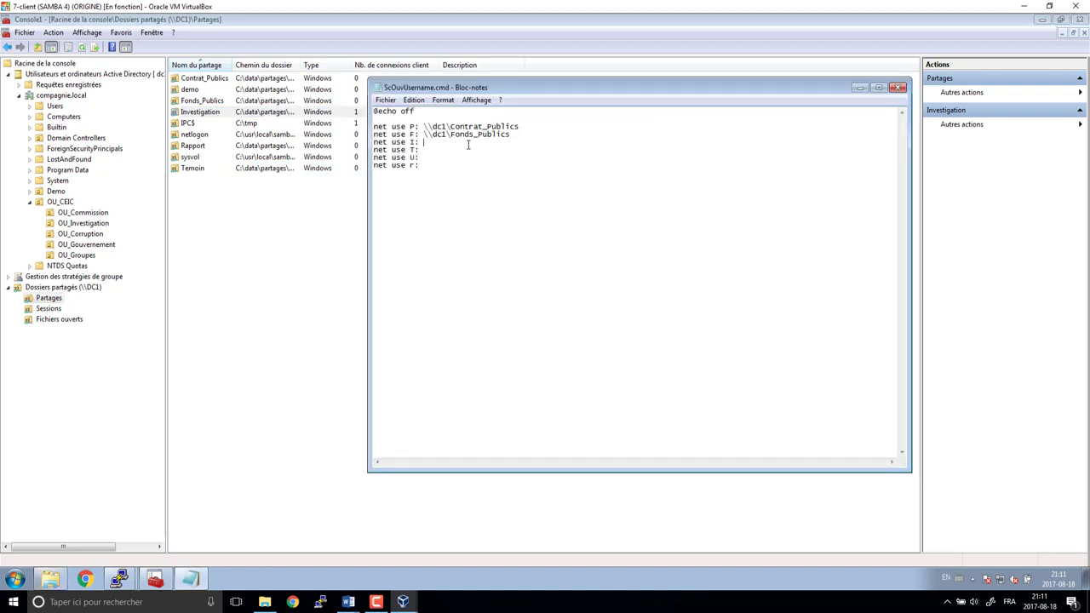
pyautogui.hotkey('ctrl', 'v')
pyautogui.hotkey('alt', 'Tab')
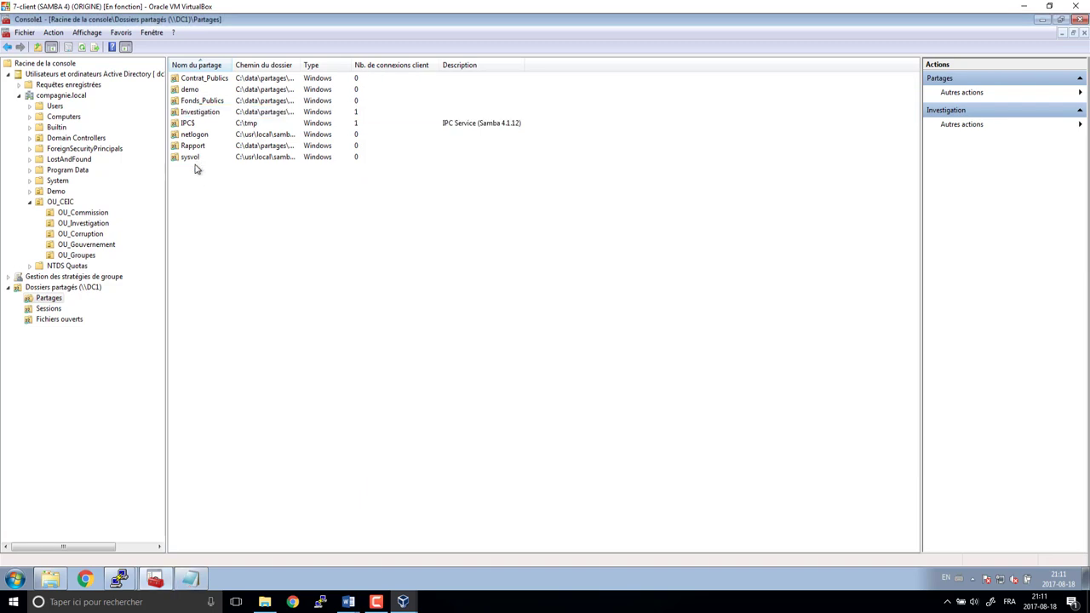
# - Map T: to \\dc1\Temoin using the path copied from the Temoin share
pyautogui.rightClick(194, 168)
pyautogui.click(223, 177)
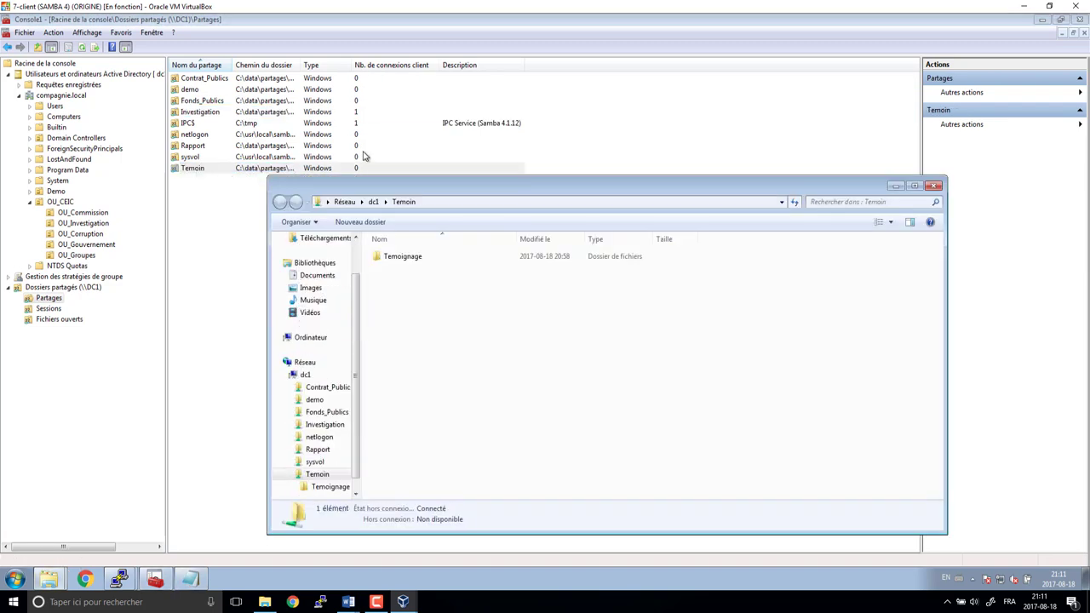
pyautogui.click(487, 203)
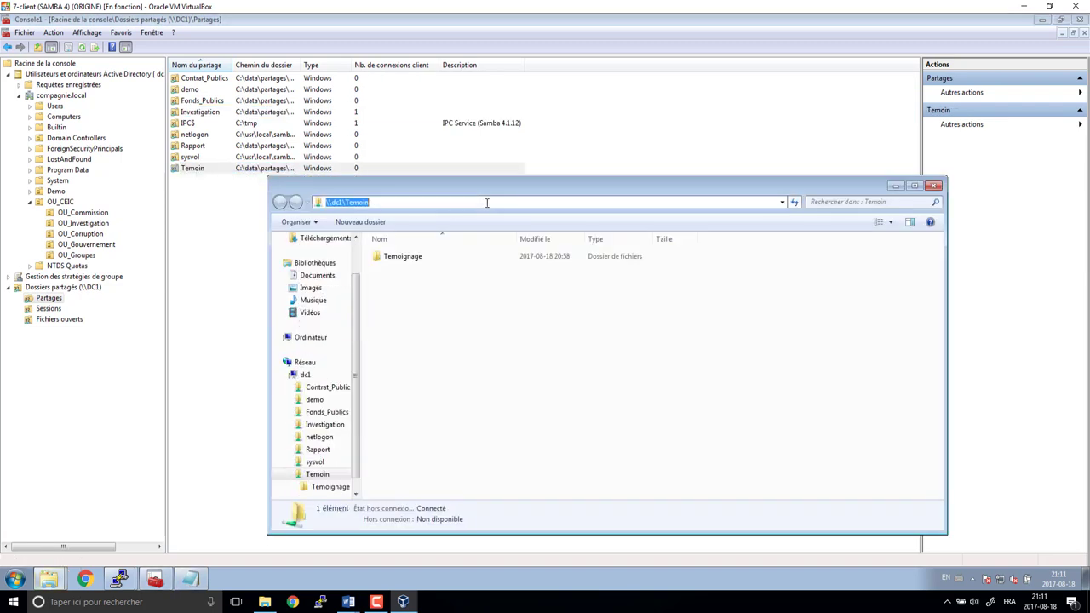
pyautogui.click(934, 186)
pyautogui.hotkey('alt', 'Tab')
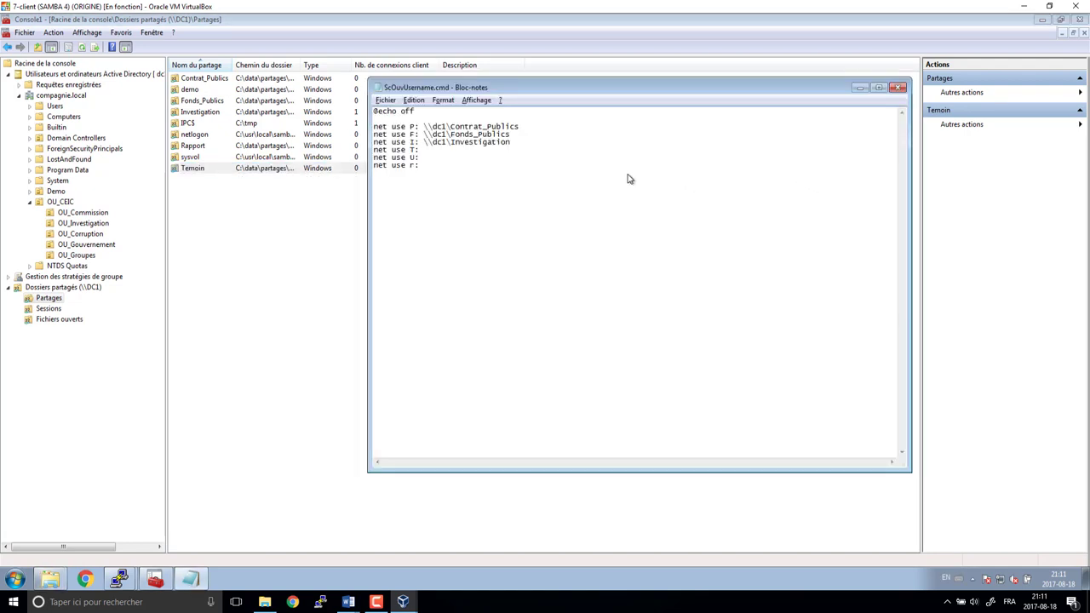
pyautogui.write('\\\\dc1\\Temoin')
pyautogui.hotkey('alt', 'Tab')
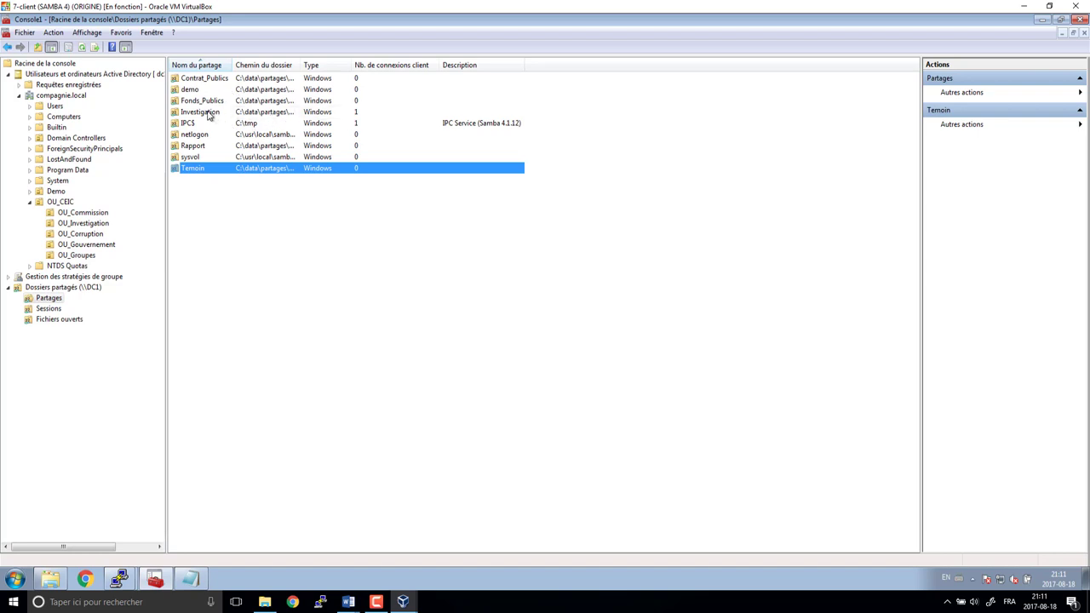
# - Map U: to \\dc1\Investigation\upac using the upac folder's copied path
pyautogui.click(207, 114)
pyautogui.rightClick(208, 114)
pyautogui.click(241, 117)
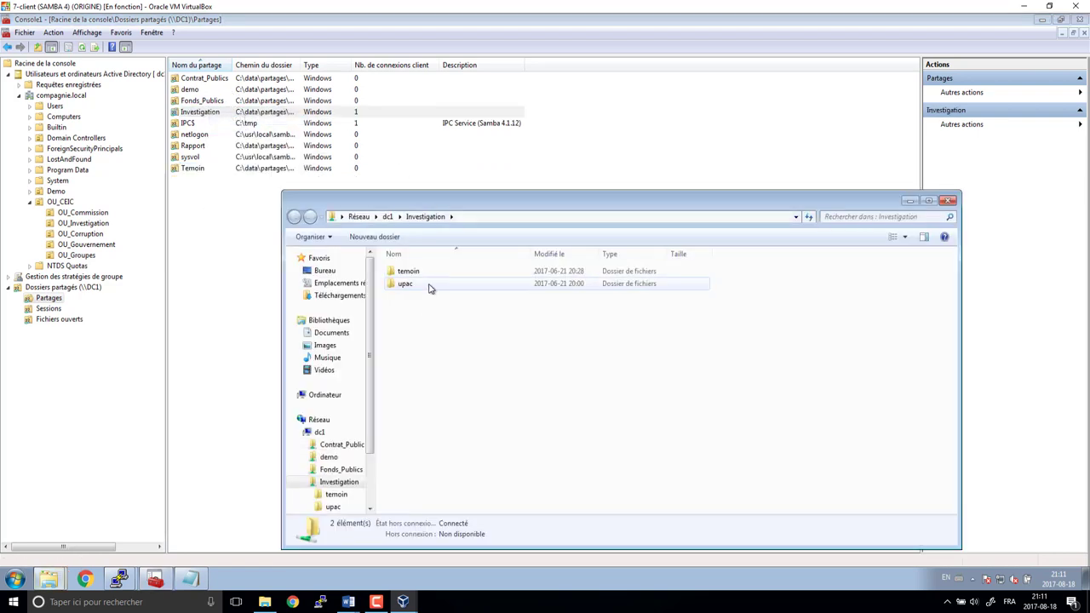
pyautogui.doubleClick(402, 284)
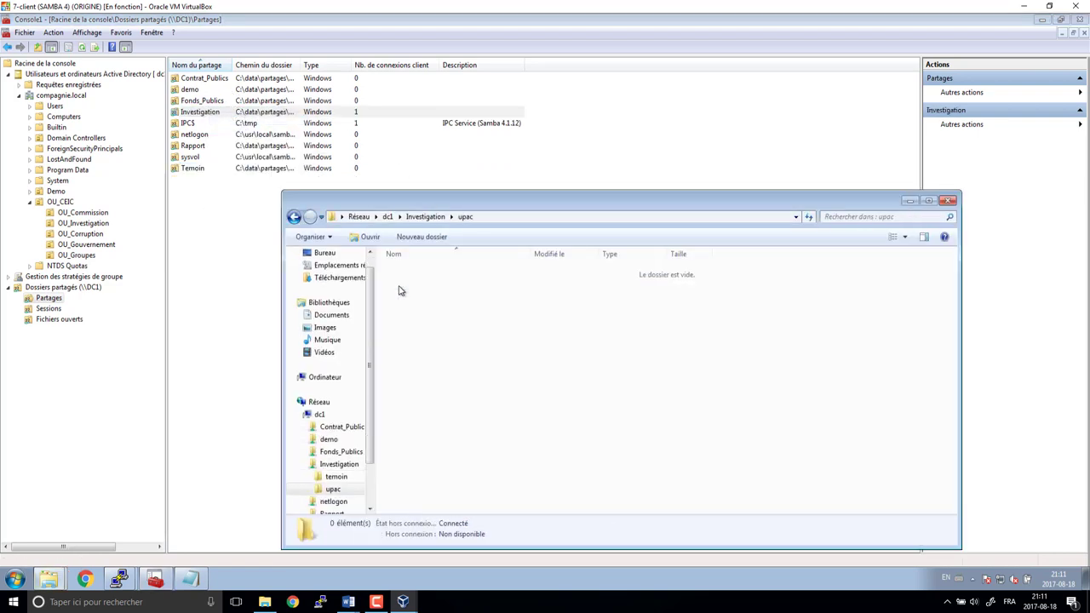
pyautogui.click(500, 224)
pyautogui.hotkey('ctrl', 'c')
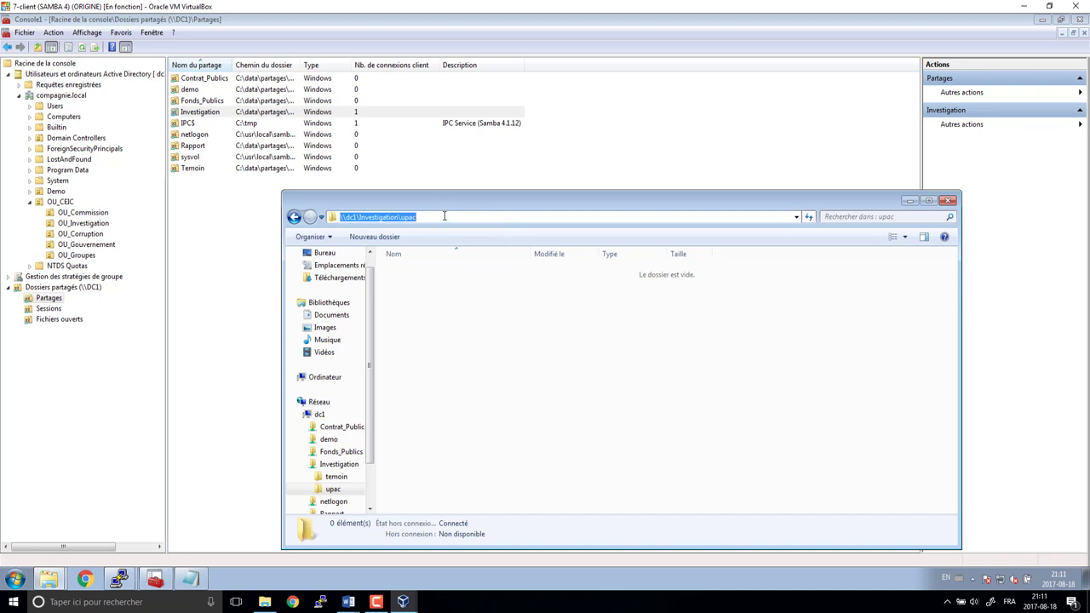
pyautogui.click(947, 200)
pyautogui.hotkey('alt', 'Tab')
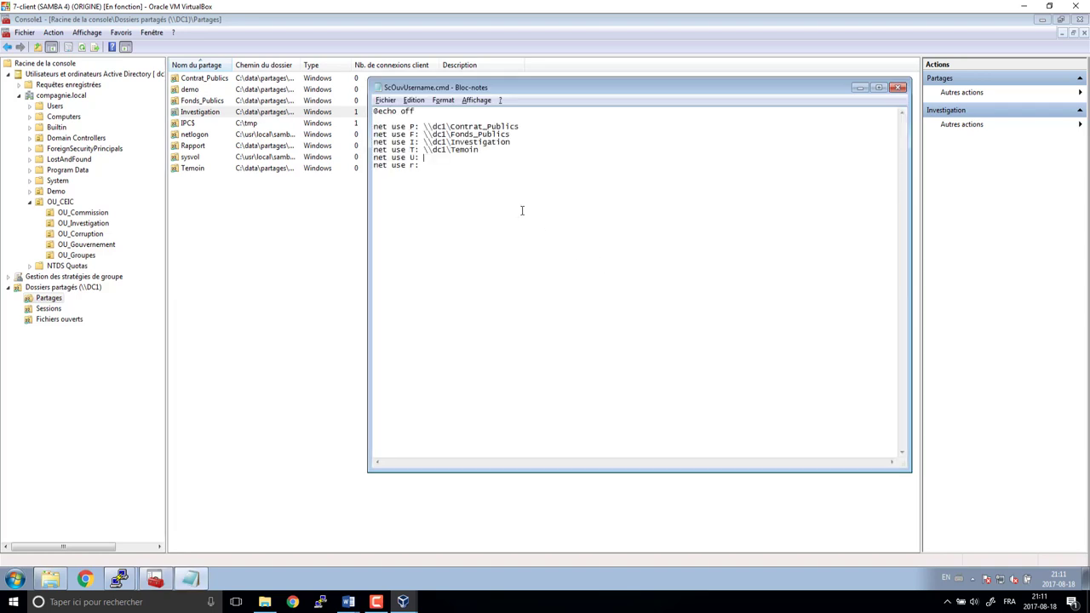
pyautogui.hotkey('ctrl', 'v')
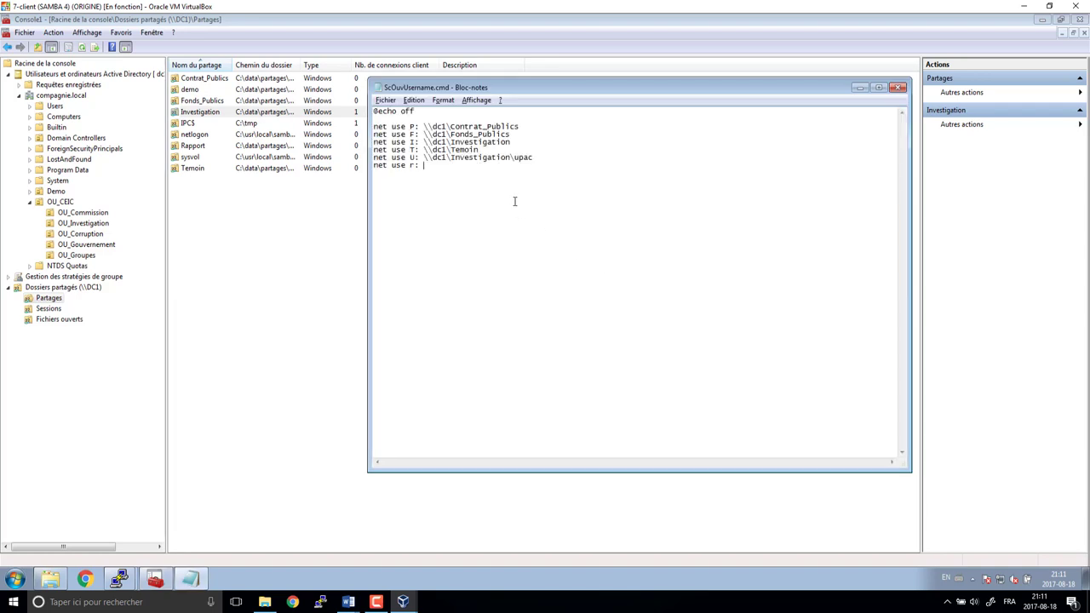
pyautogui.hotkey('alt', 'Tab')
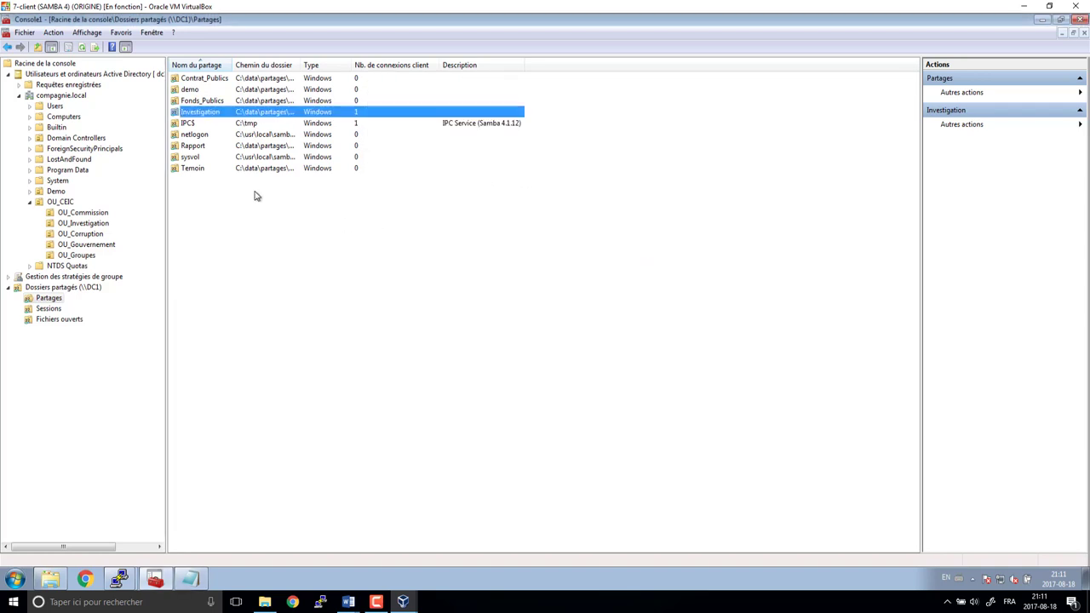
# - Map r: to \\dc1\Rapport copied from the Rapport share, then close the script
pyautogui.click(193, 146)
pyautogui.rightClick(192, 146)
pyautogui.click(213, 154)
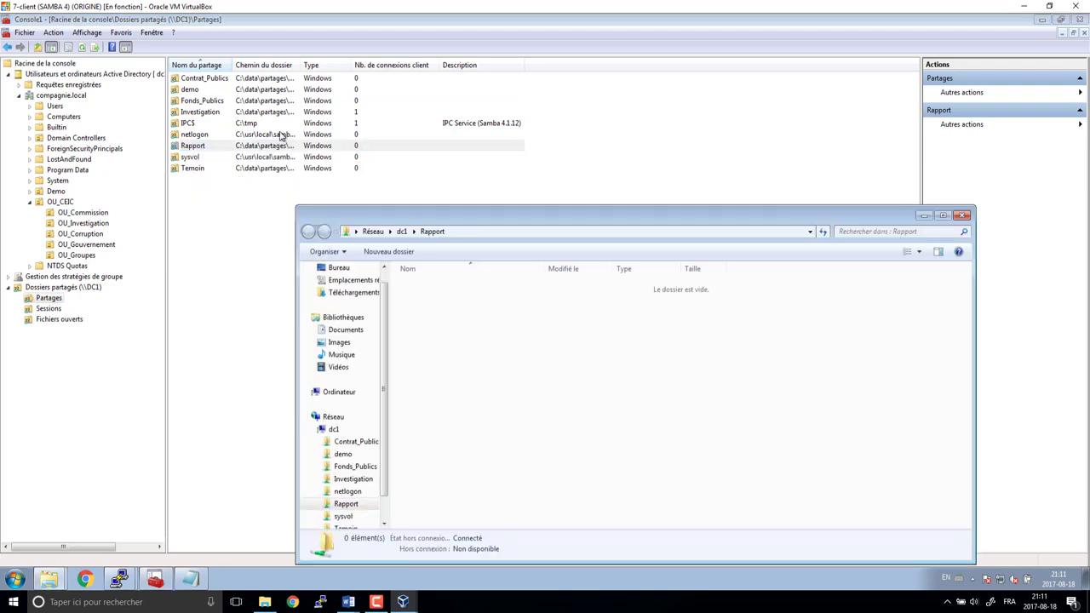
pyautogui.click(482, 233)
pyautogui.hotkey('ctrl', 'c')
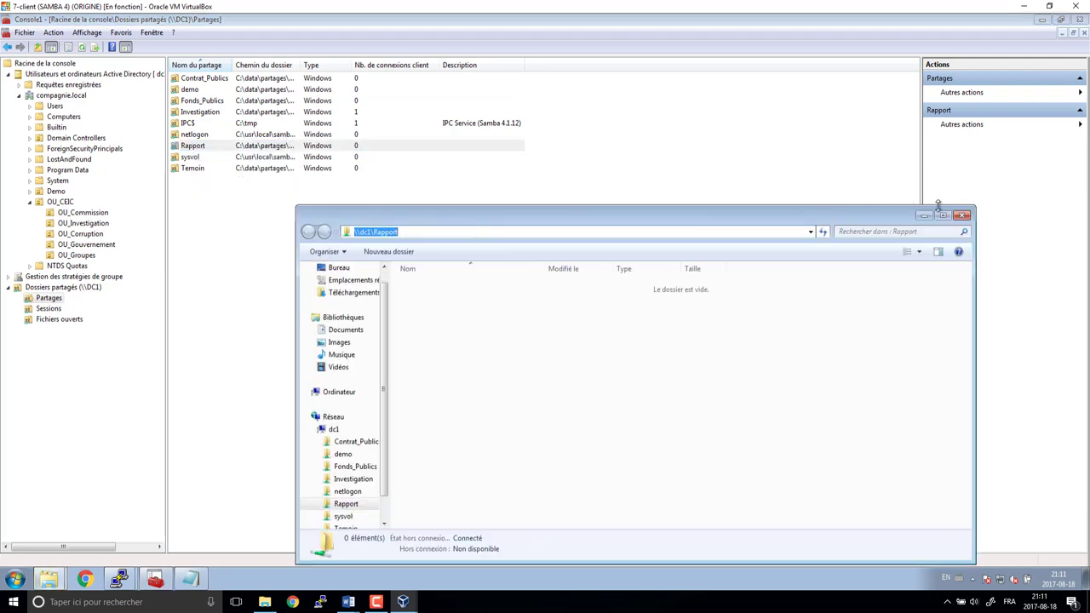
pyautogui.click(962, 215)
pyautogui.hotkey('alt', 'Tab')
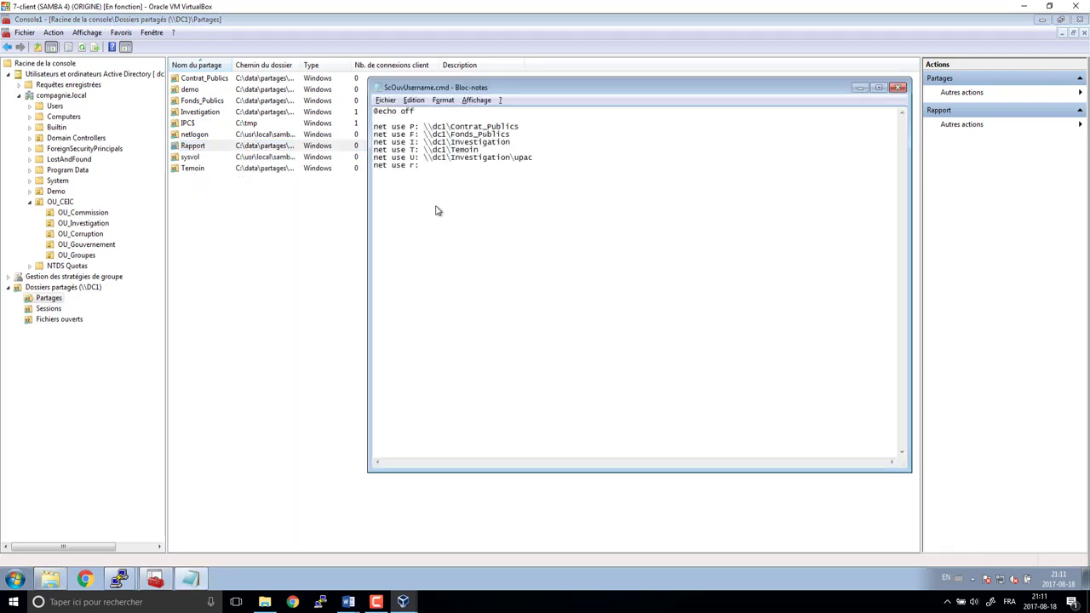
pyautogui.hotkey('ctrl', 'v')
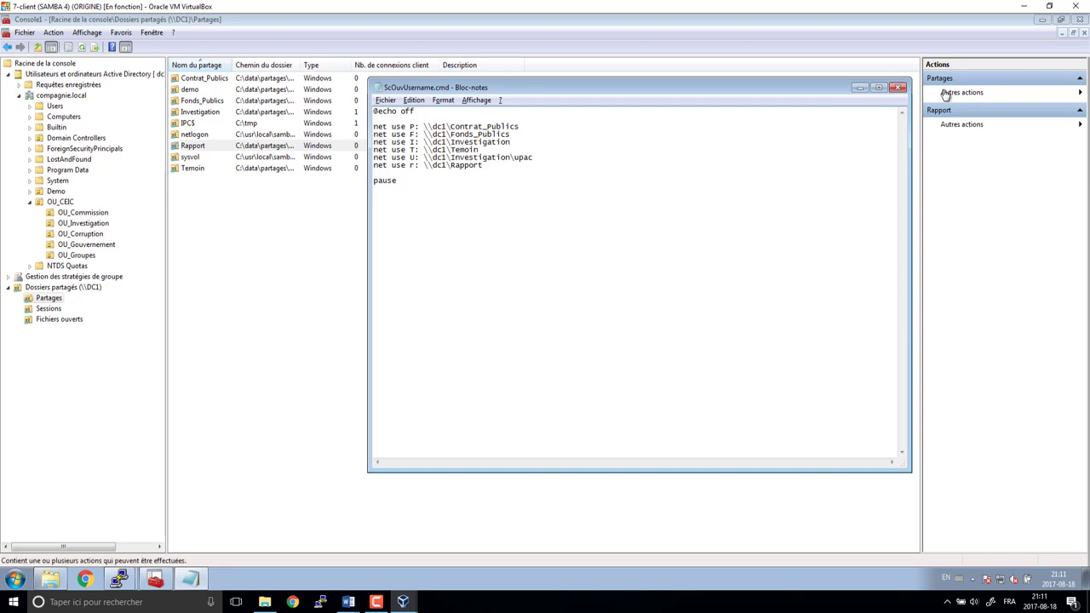
pyautogui.click(897, 87)
# - Save ScOuvUsername.cmd and open the netlogon share in Explorer
pyautogui.click(486, 307)
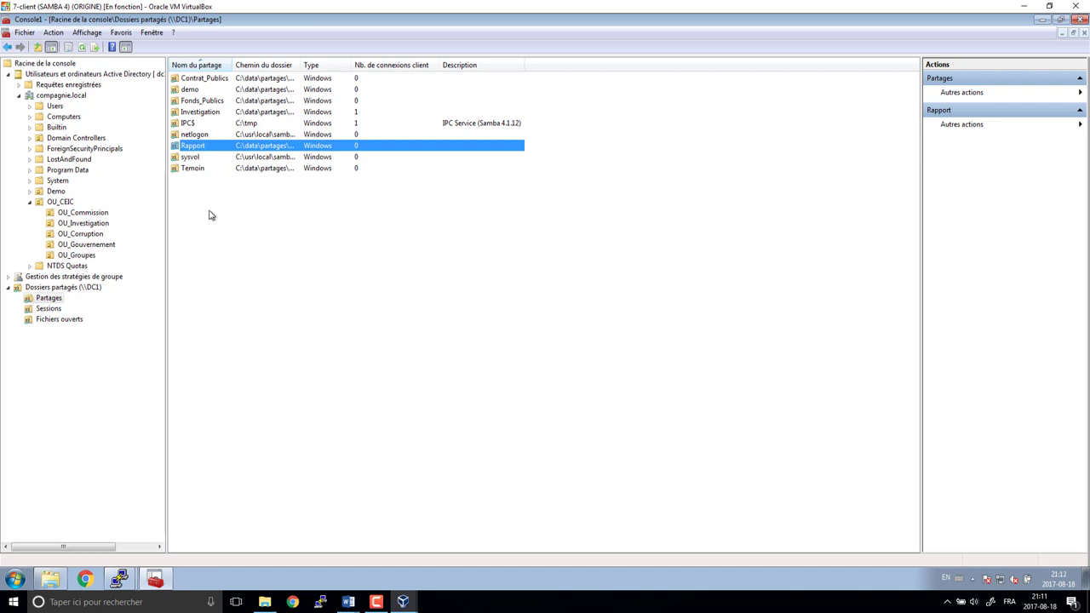
pyautogui.click(201, 138)
pyautogui.rightClick(201, 138)
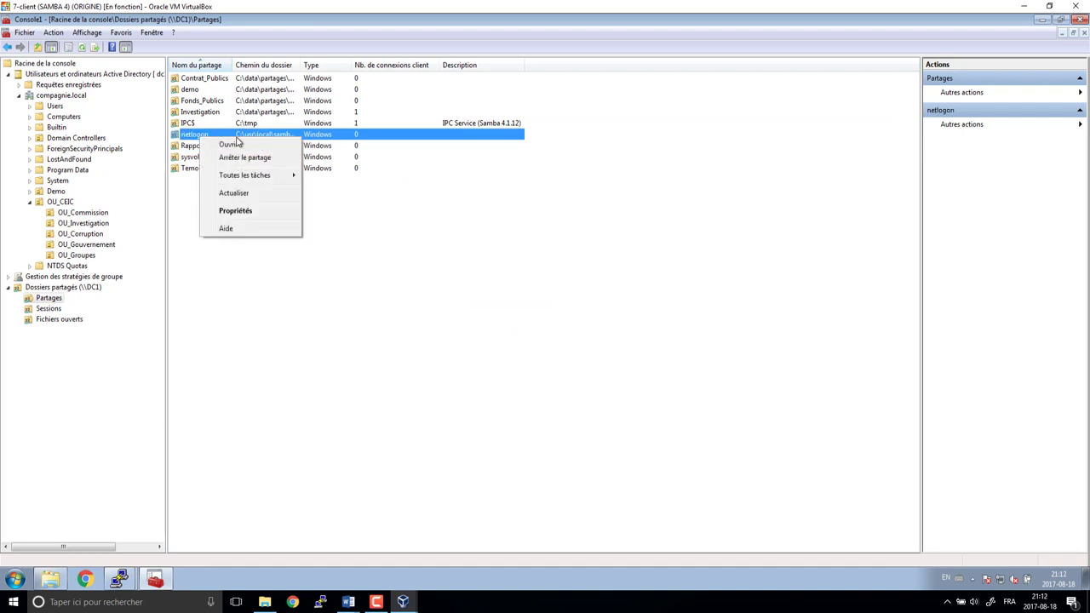
pyautogui.click(229, 144)
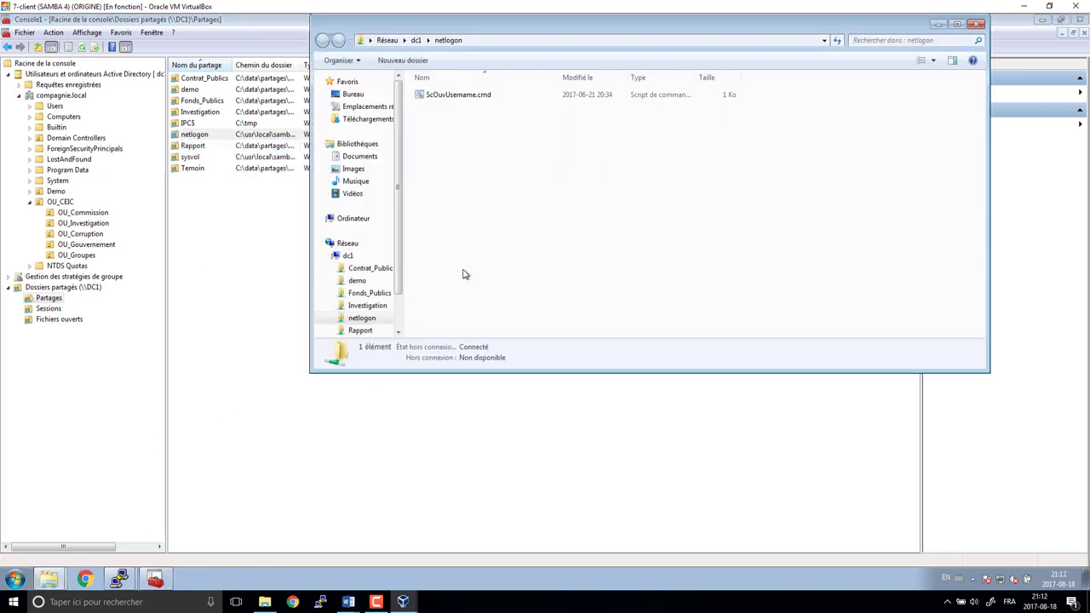
# - Run ScOuvUsername.cmd from netlogon and dismiss its finished console window
pyautogui.click(451, 96)
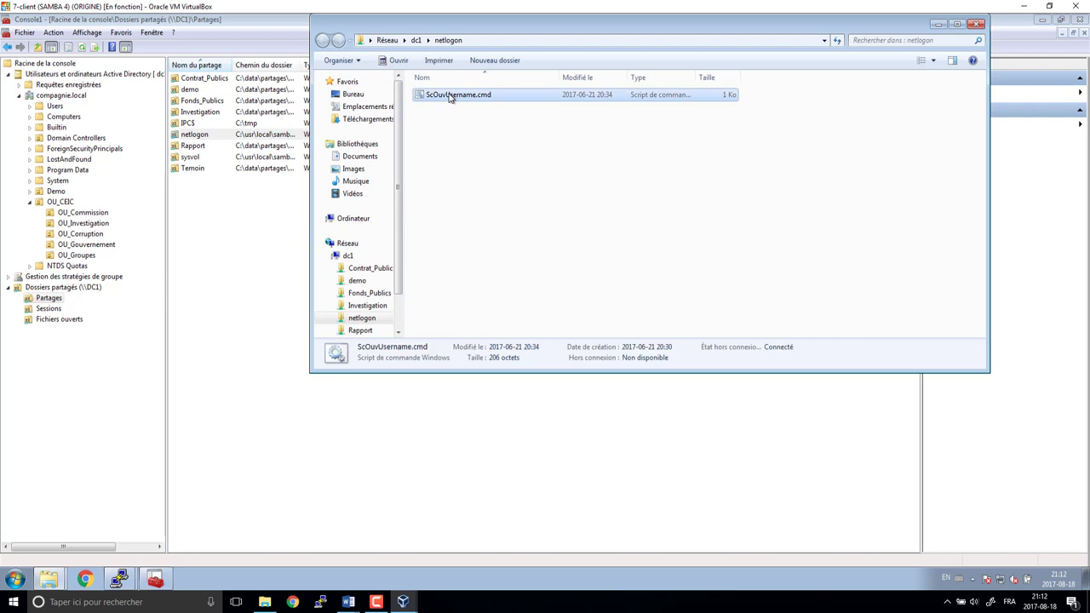
pyautogui.rightClick(451, 96)
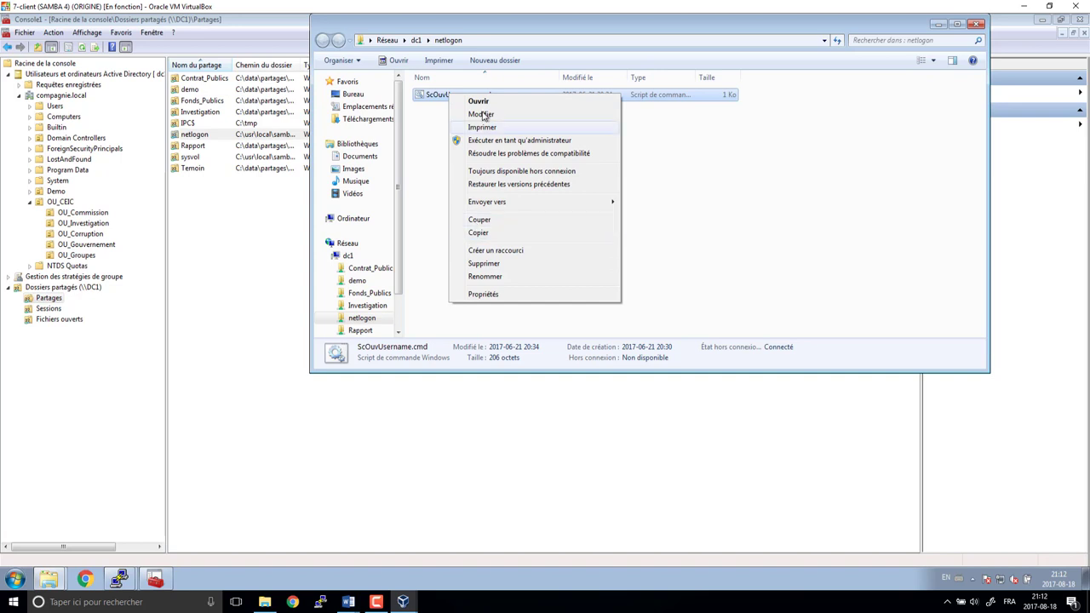
pyautogui.click(478, 101)
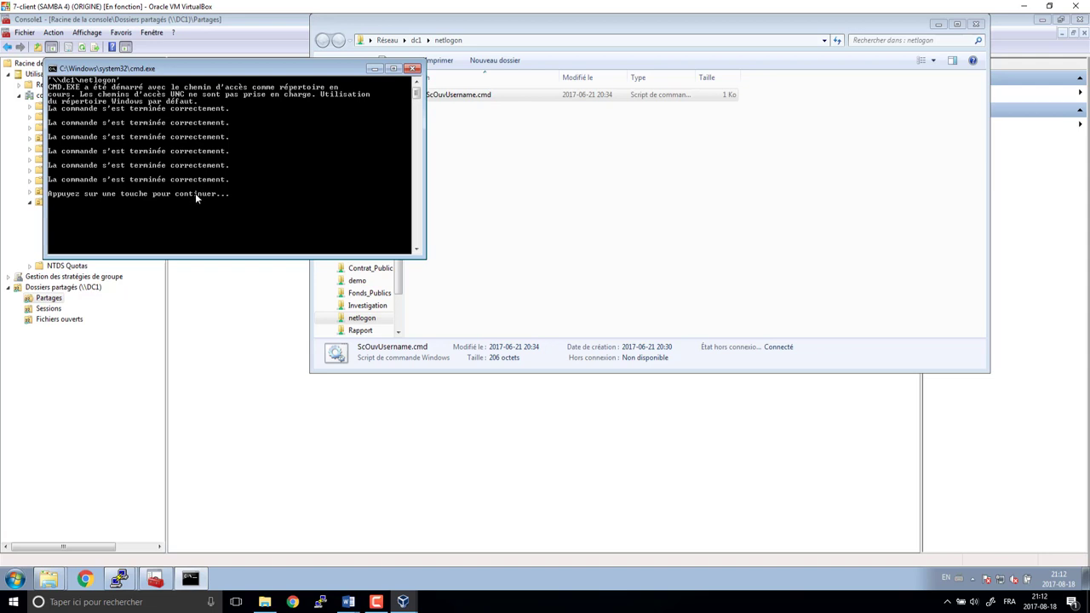
pyautogui.press('Return')
# - Check in Computer that network drives F:, I:, P:, R:, T: and U: are mapped
pyautogui.click(16, 580)
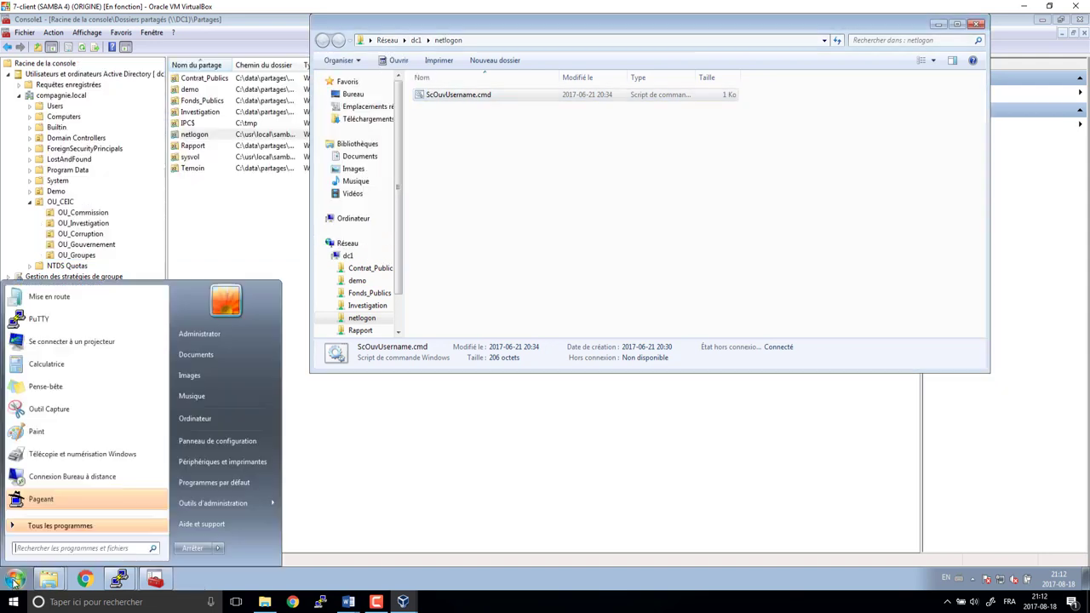
pyautogui.click(210, 419)
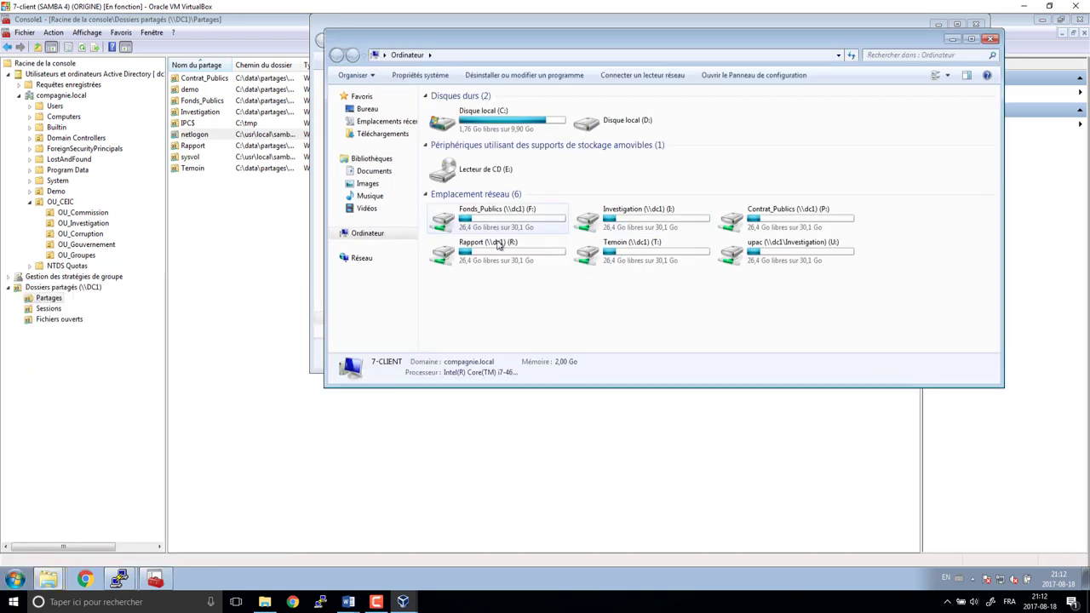
pyautogui.moveTo(917, 218); pyautogui.dragTo(426, 302)
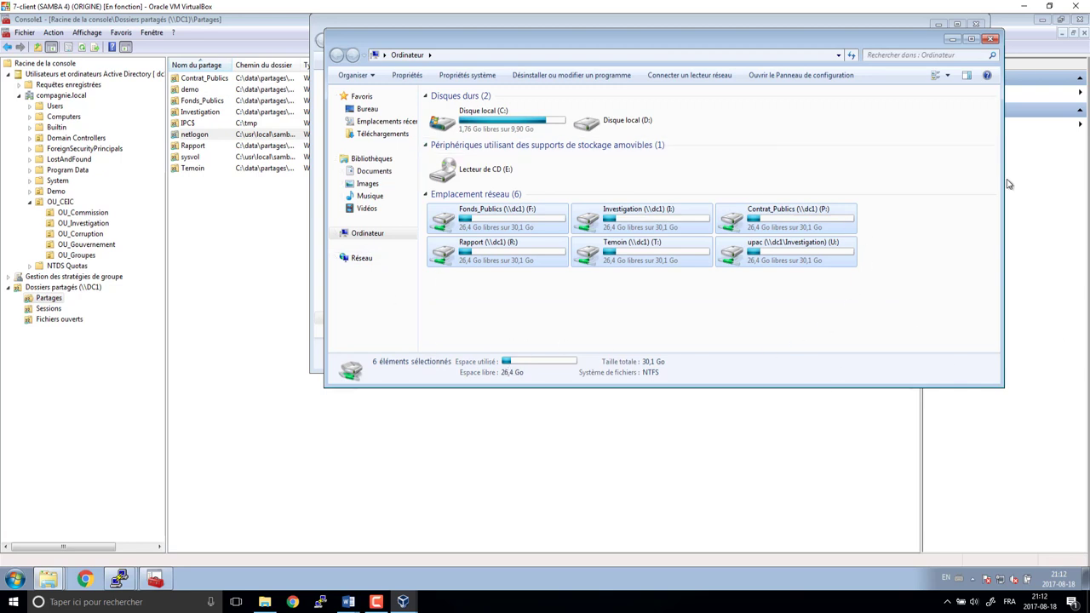
pyautogui.click(992, 46)
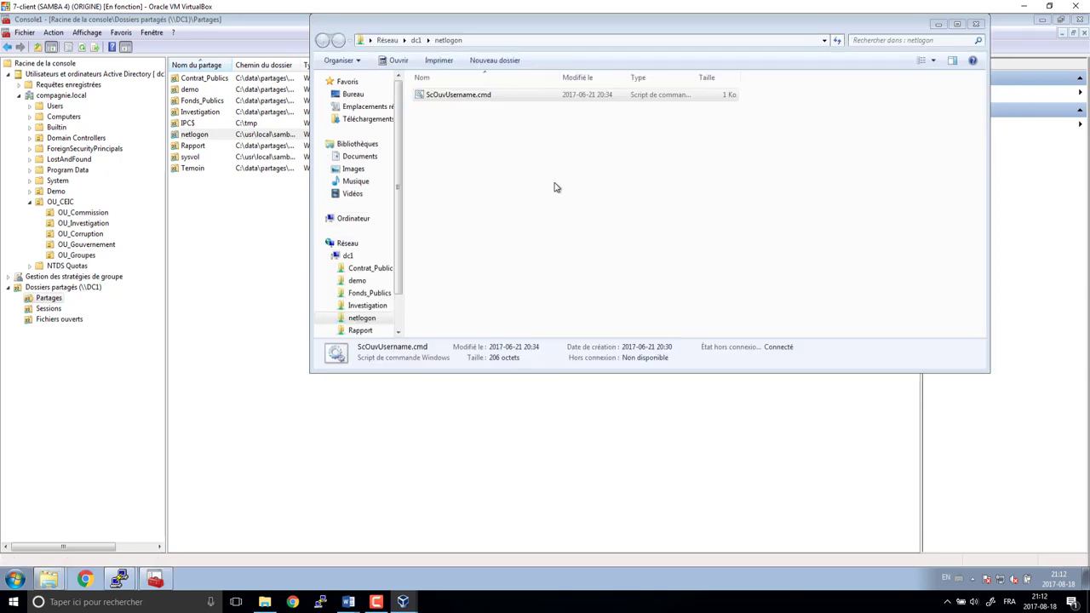
# - Look up the user listed in OU_Commission in Active Directory Users and Computers
pyautogui.moveTo(605, 28); pyautogui.dragTo(730, 122)
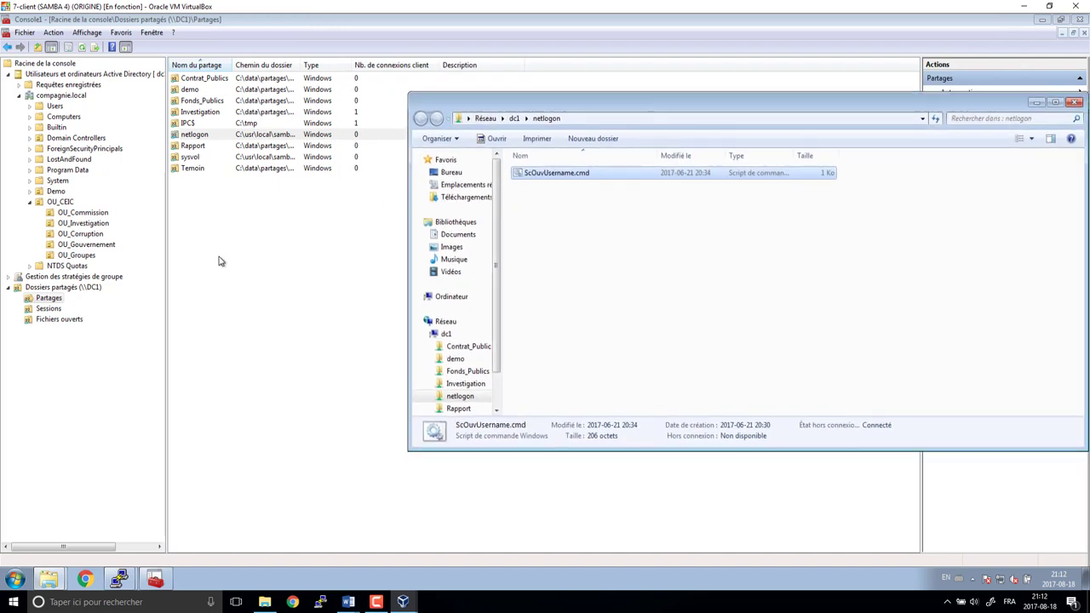
pyautogui.click(96, 246)
pyautogui.click(88, 214)
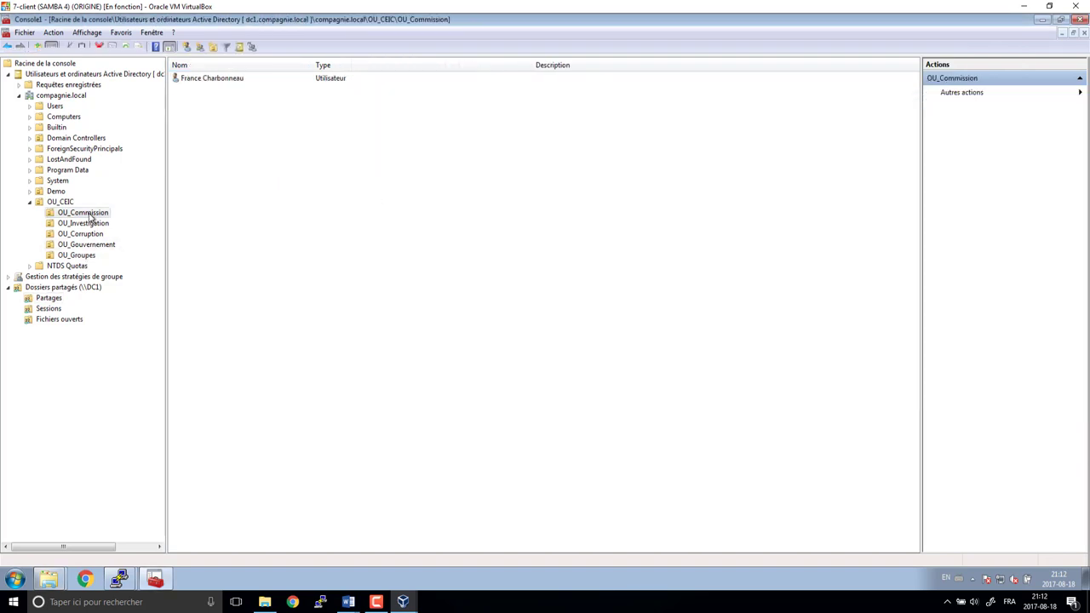
pyautogui.hotkey('alt', 'Tab')
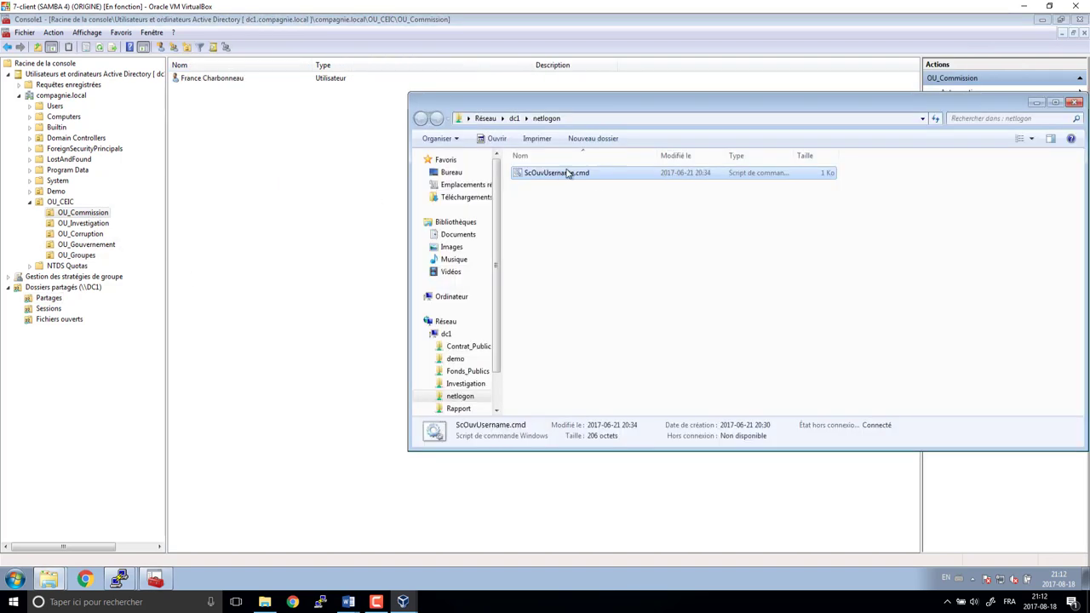
# - Duplicate ScOuvUsername.cmd in netlogon and rename the copy ScOuv plus the Commission user's login name
pyautogui.rightClick(565, 174)
pyautogui.click(588, 310)
pyautogui.hotkey('ctrl', 'v')
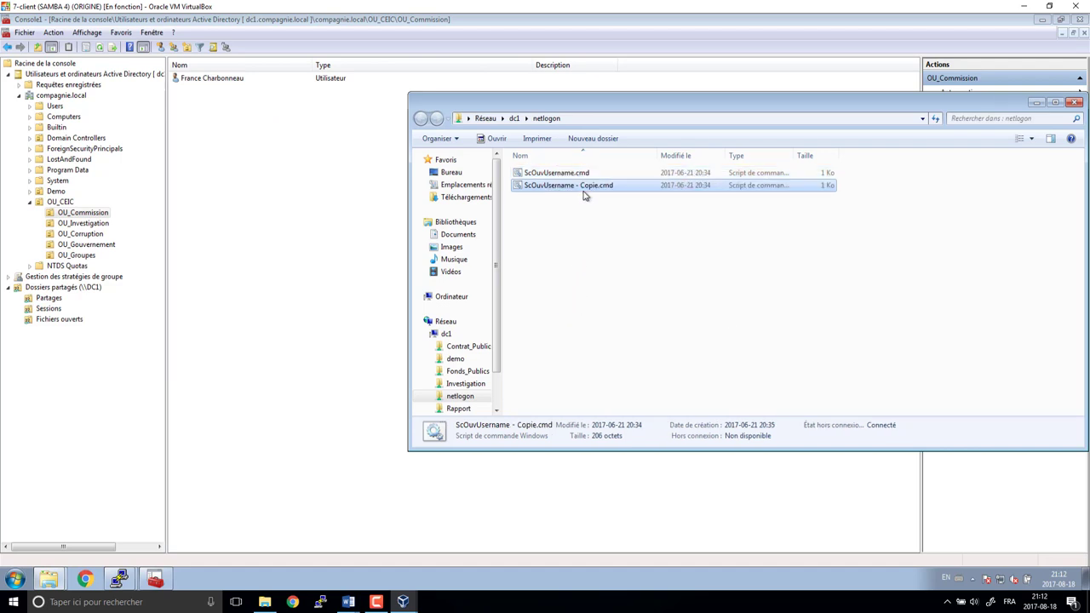
pyautogui.click(588, 187)
pyautogui.click(599, 186)
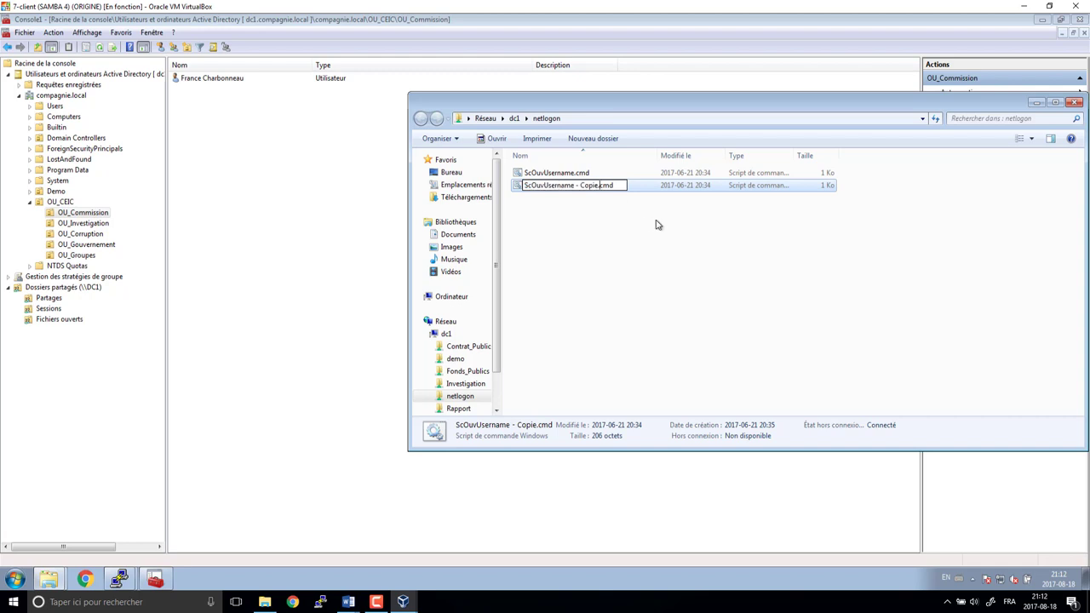
pyautogui.press('BackSpace')
pyautogui.press('BackSpace')
pyautogui.press('BackSpace')
pyautogui.press('BackSpace')
pyautogui.press('BackSpace')
pyautogui.press('BackSpace')
pyautogui.press('BackSpace')
pyautogui.press('BackSpace')
pyautogui.press('BackSpace')
pyautogui.press('BackSpace')
pyautogui.press('BackSpace')
pyautogui.press('BackSpace')
pyautogui.press('BackSpace')
pyautogui.press('BackSpace')
pyautogui.press('BackSpace')
pyautogui.press('BackSpace')
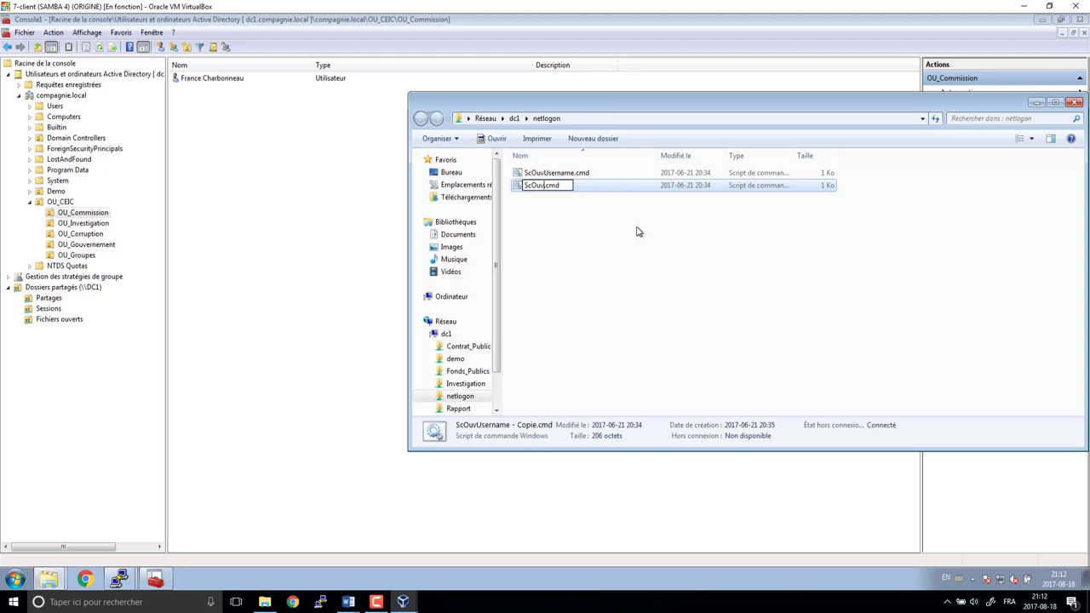
pyautogui.write('charbonneauc')
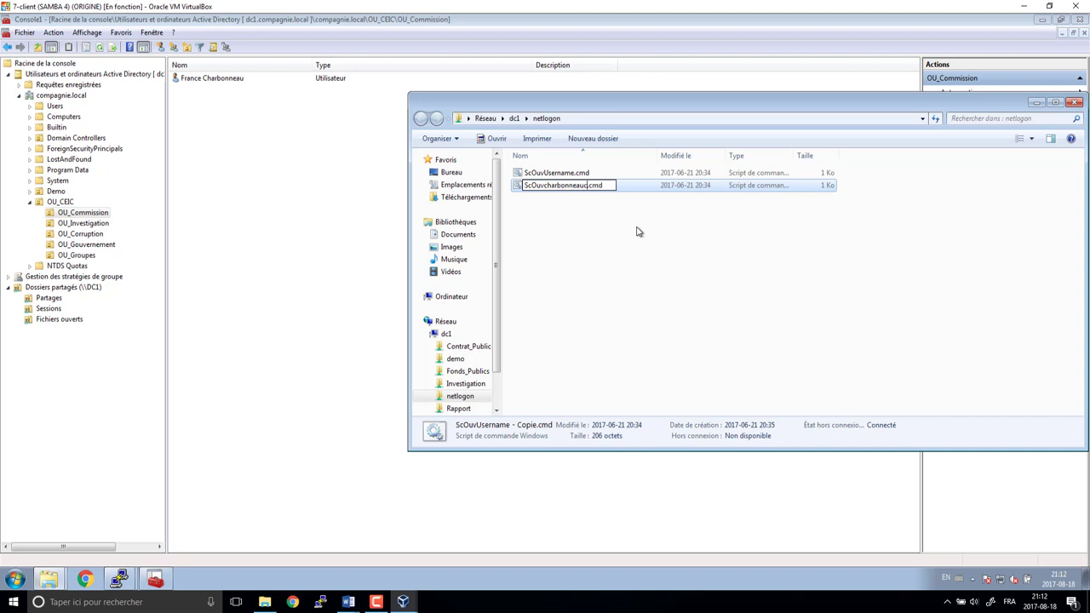
pyautogui.press('Return')
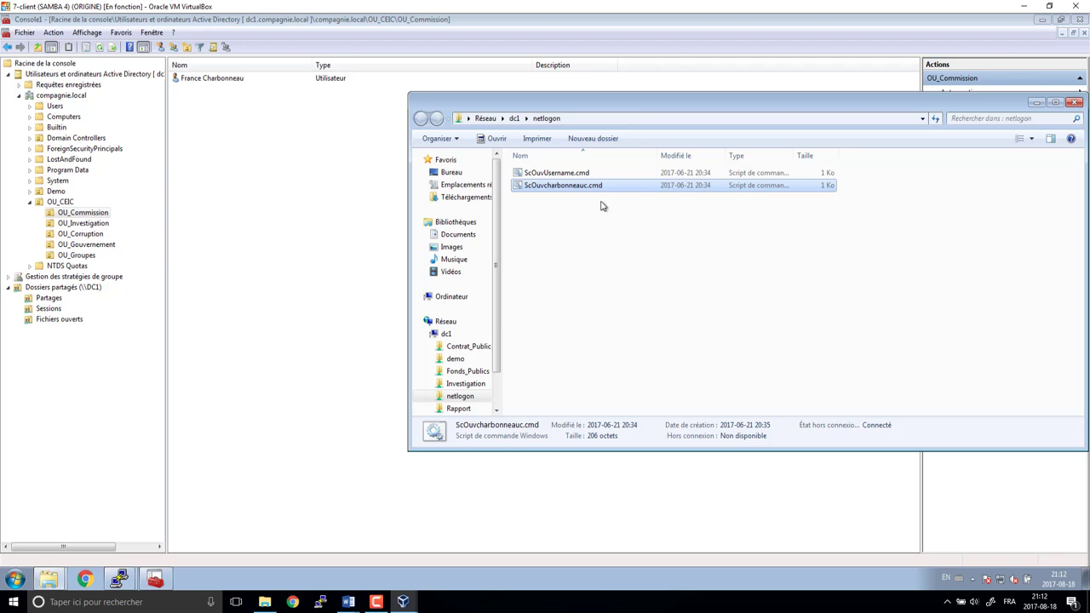
pyautogui.press('F2')
pyautogui.hotkey('ctrl', 'c')
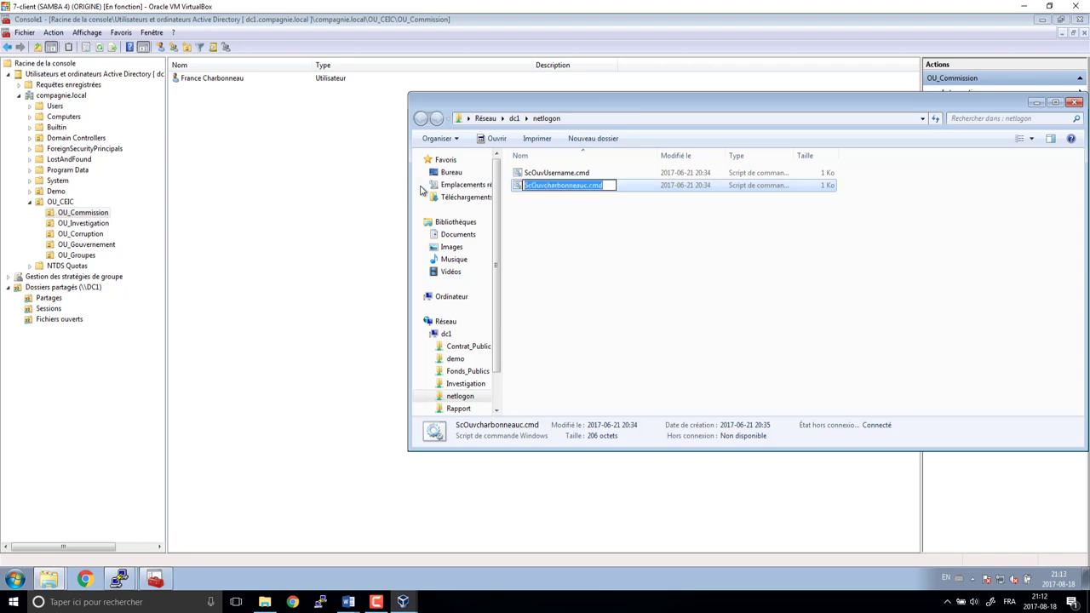
pyautogui.click(303, 181)
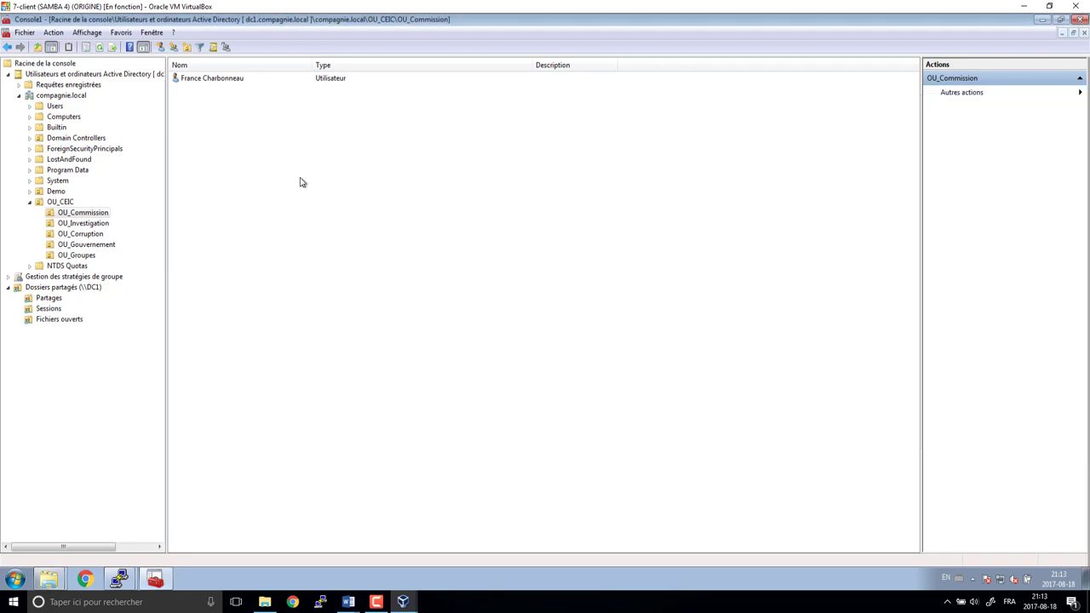
# - Set the Commission user's Profile logon script to their renamed ScOuv .cmd file, then view OU_Investigation
pyautogui.rightClick(225, 76)
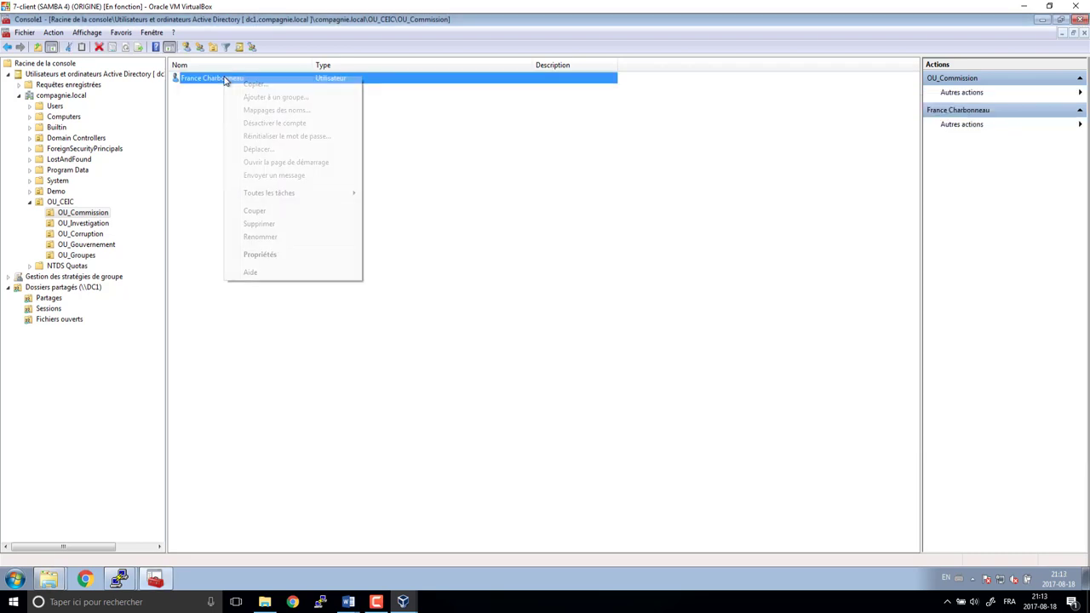
pyautogui.click(263, 255)
pyautogui.click(413, 152)
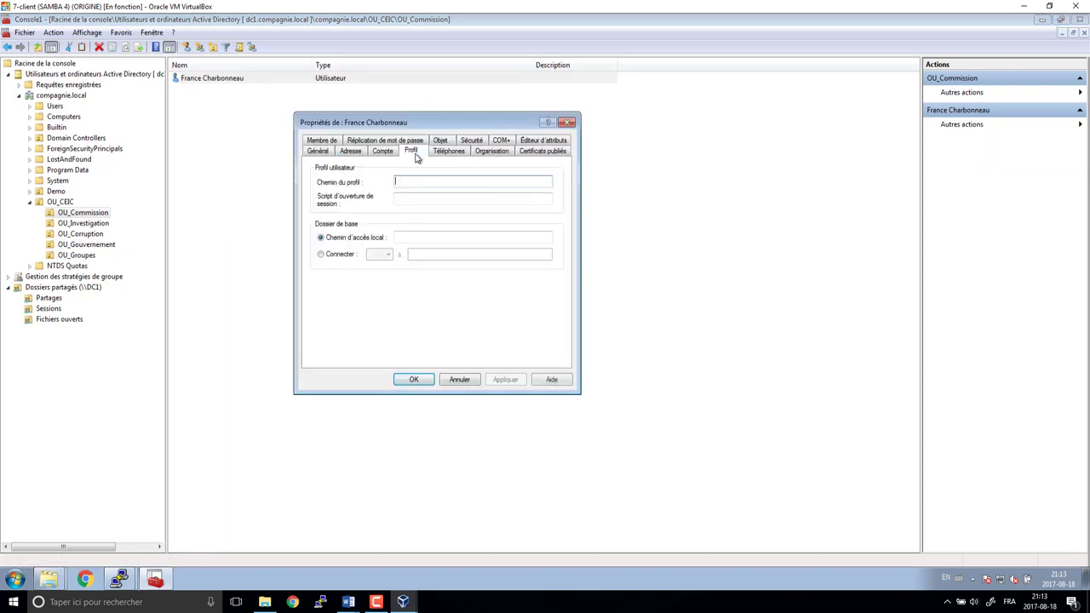
pyautogui.click(405, 199)
pyautogui.hotkey('ctrl', 'v')
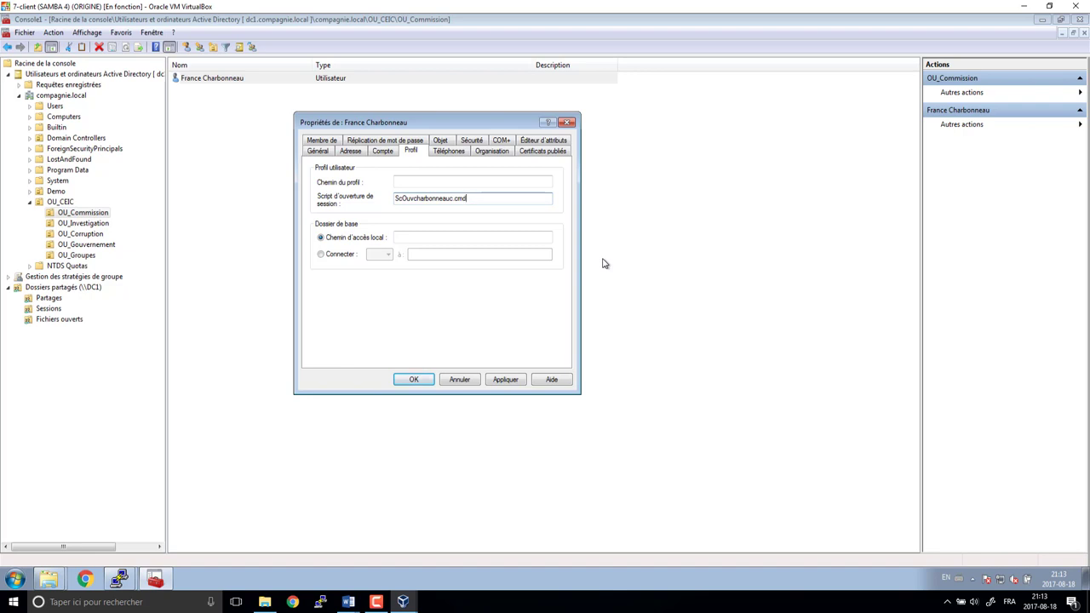
pyautogui.click(413, 379)
pyautogui.click(87, 226)
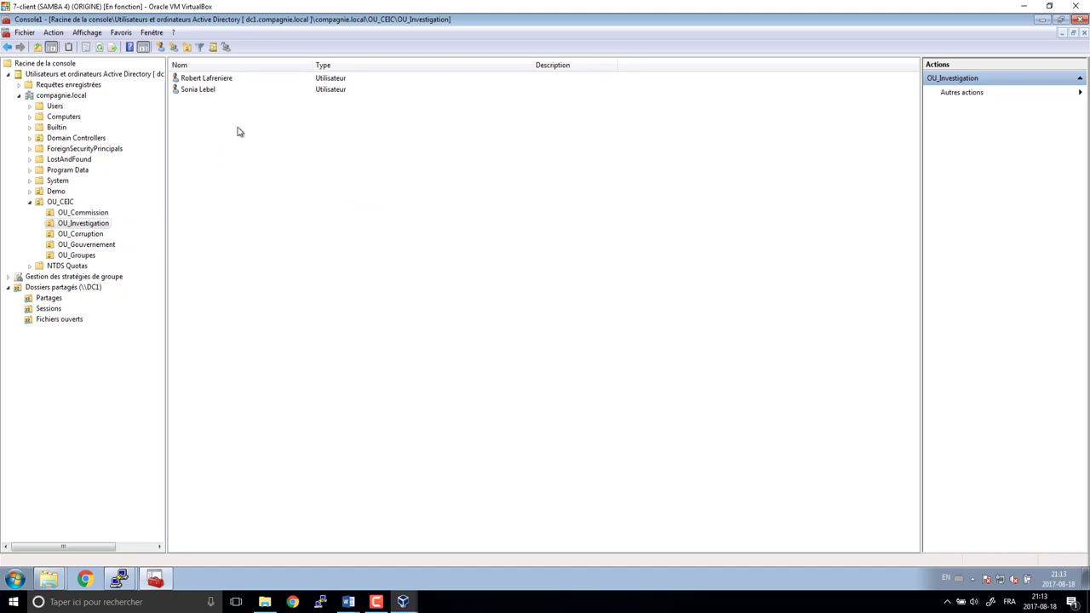
# - Open the first Investigation user's properties and read their logon name on the Account tab
pyautogui.click(223, 79)
pyautogui.rightClick(220, 79)
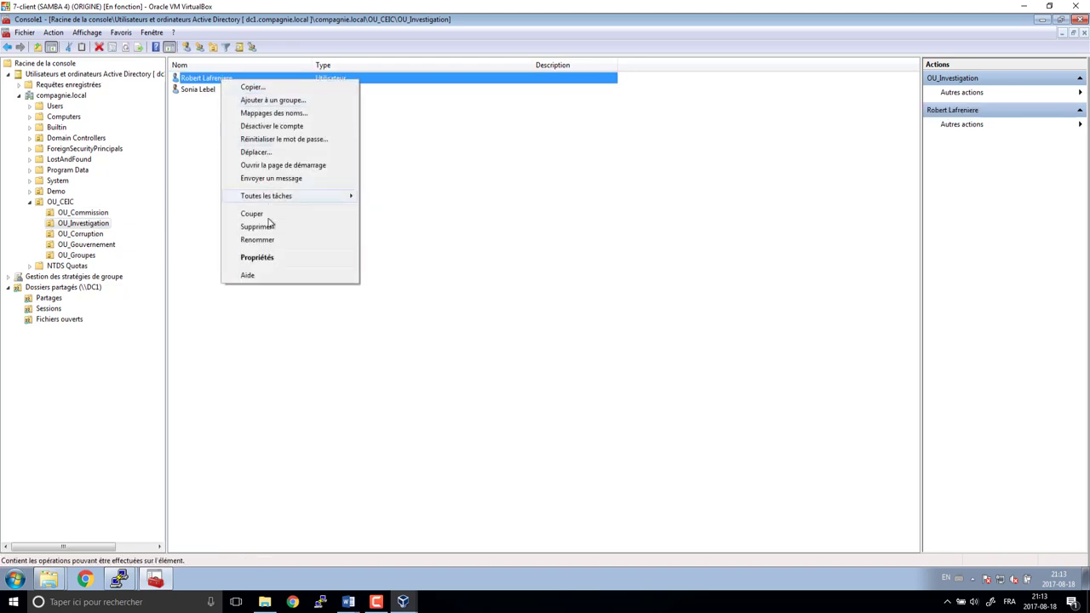
pyautogui.click(257, 258)
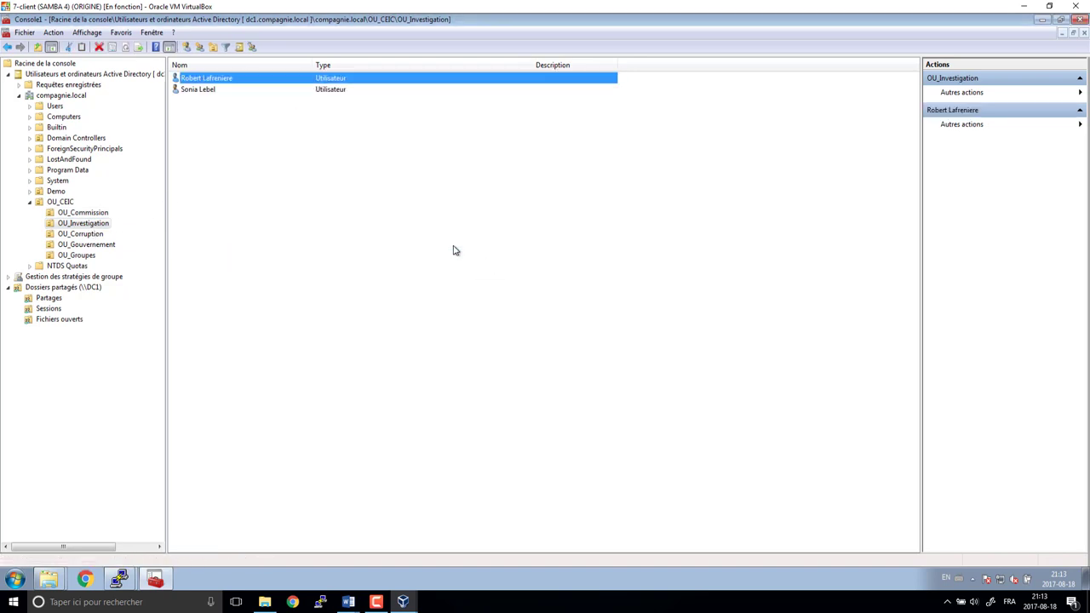
pyautogui.click(382, 150)
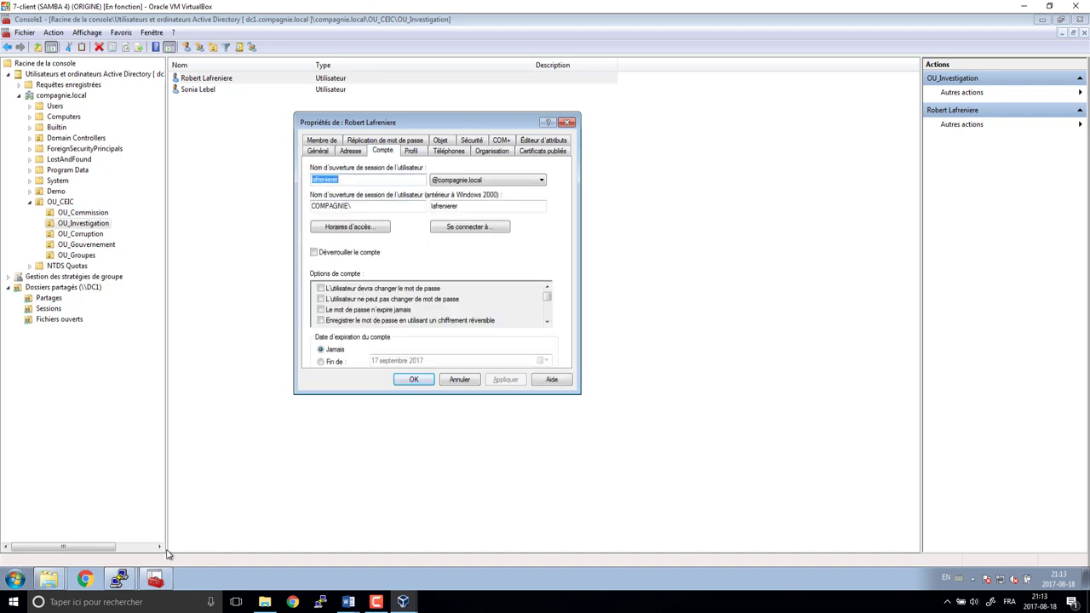
pyautogui.click(48, 579)
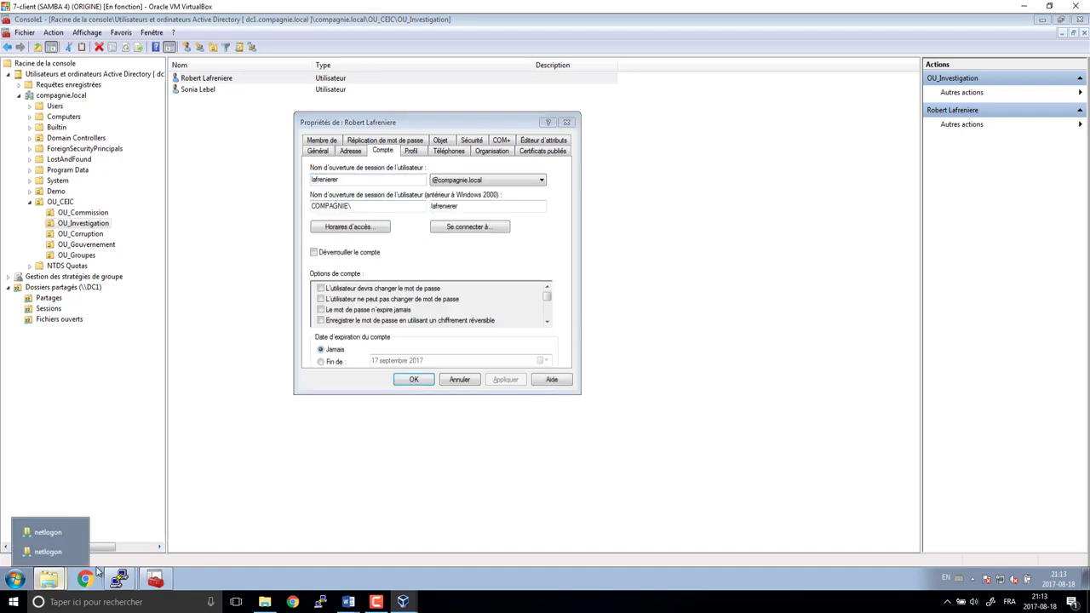
pyautogui.click(48, 532)
pyautogui.click(408, 211)
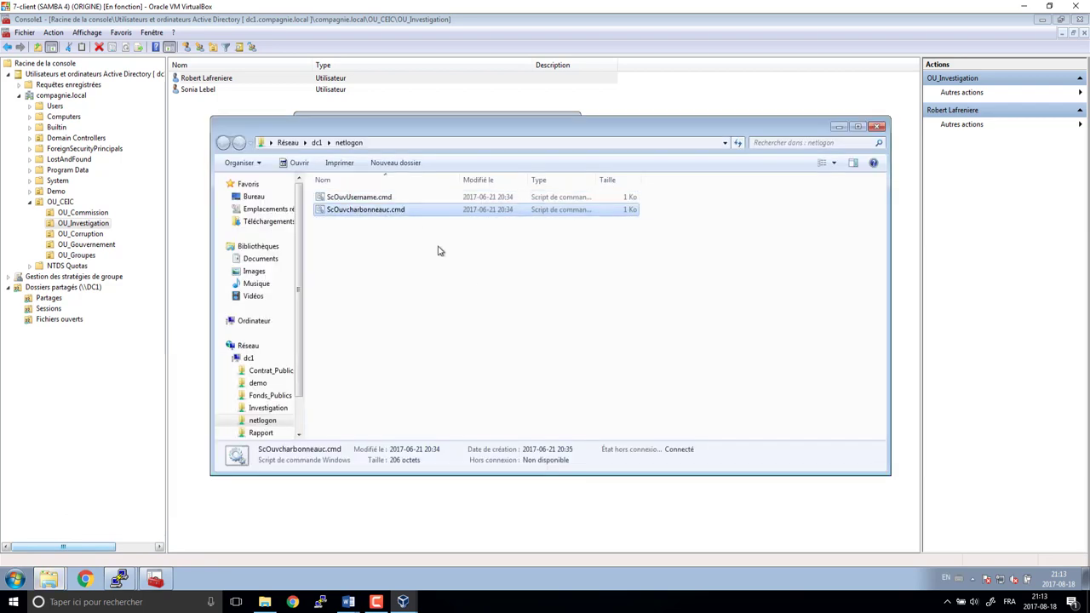
pyautogui.hotkey('ctrl', 'c')
pyautogui.hotkey('ctrl', 'v')
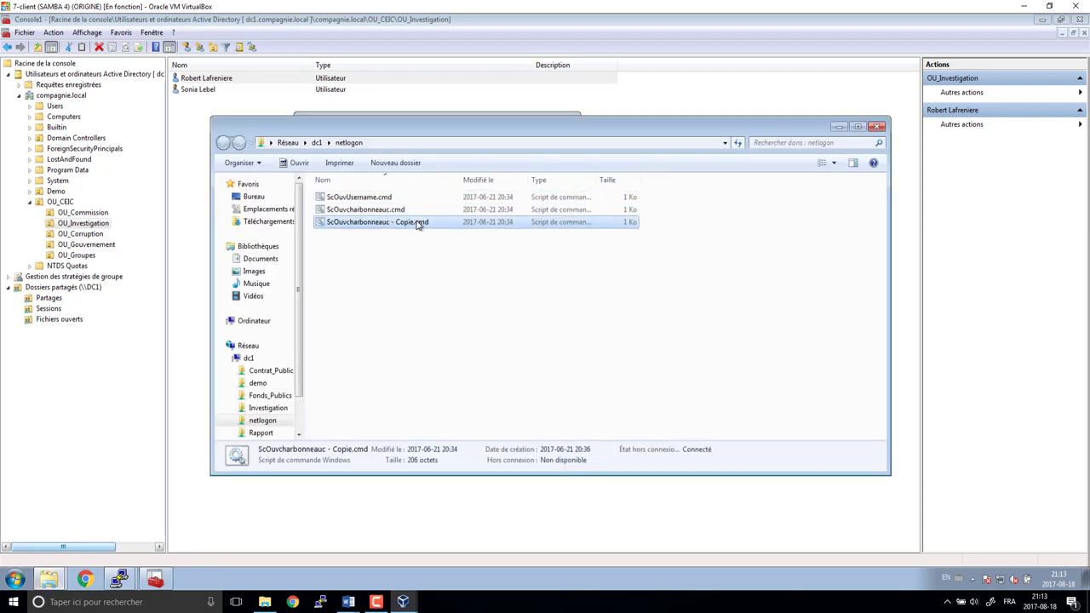
# - Rename the copy to ScOuvlafrenierer.cmd, restoring the missing dot before the extension
pyautogui.click(418, 224)
pyautogui.press('Right')
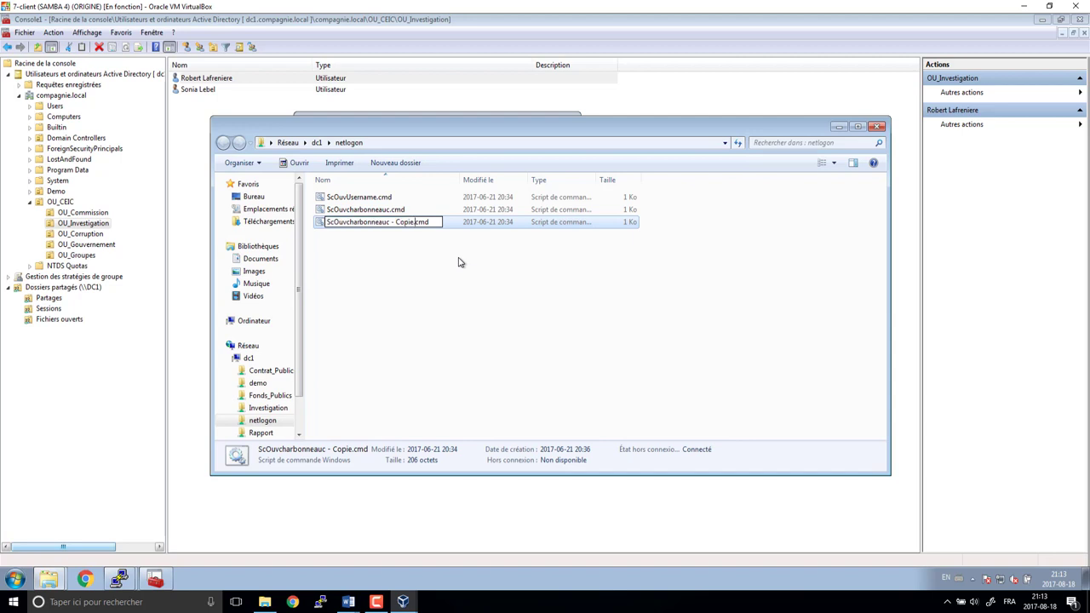
pyautogui.press('BackSpace')
pyautogui.press('BackSpace')
pyautogui.press('BackSpace')
pyautogui.press('BackSpace')
pyautogui.press('BackSpace')
pyautogui.press('BackSpace')
pyautogui.press('BackSpace')
pyautogui.press('BackSpace')
pyautogui.press('BackSpace')
pyautogui.press('BackSpace')
pyautogui.press('BackSpace')
pyautogui.press('BackSpace')
pyautogui.press('BackSpace')
pyautogui.press('BackSpace')
pyautogui.press('BackSpace')
pyautogui.press('BackSpace')
pyautogui.press('BackSpace')
pyautogui.press('BackSpace')
pyautogui.press('BackSpace')
pyautogui.press('BackSpace')
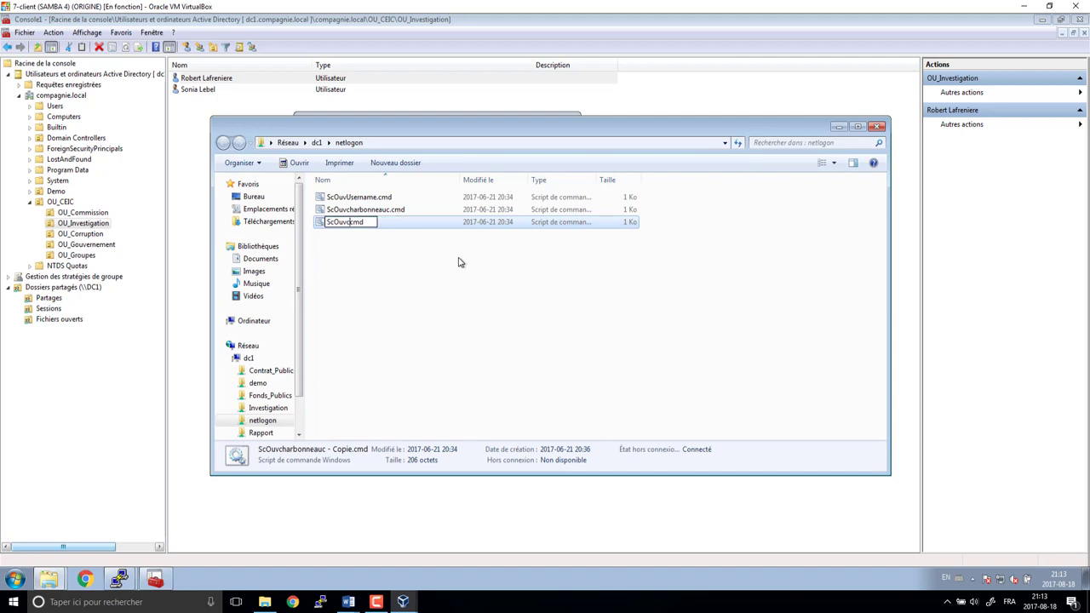
pyautogui.write('lafrenierer')
pyautogui.press('Return')
pyautogui.press('Return')
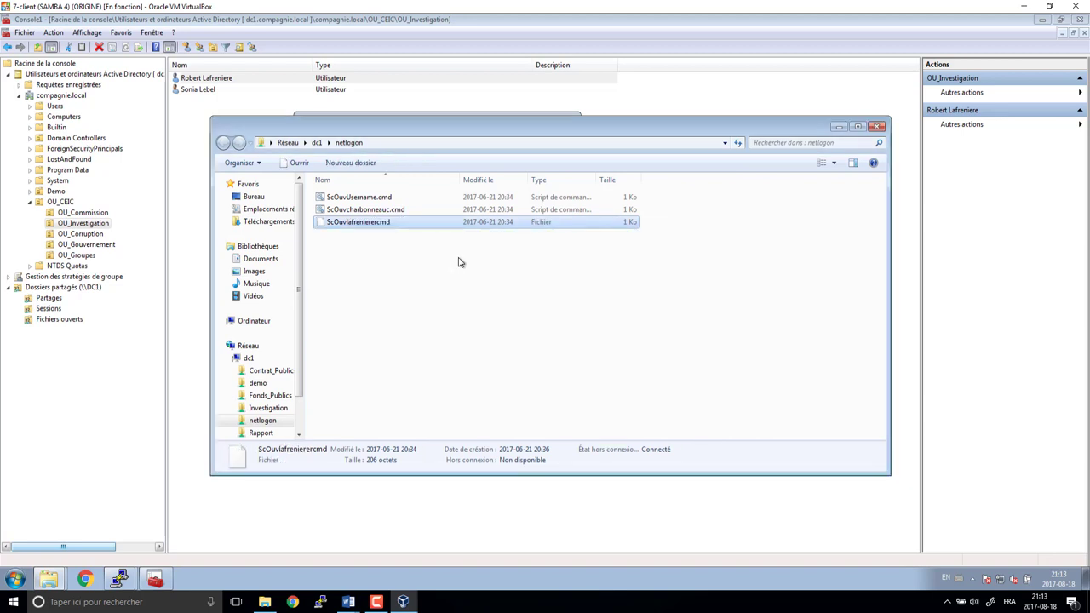
pyautogui.click(402, 227)
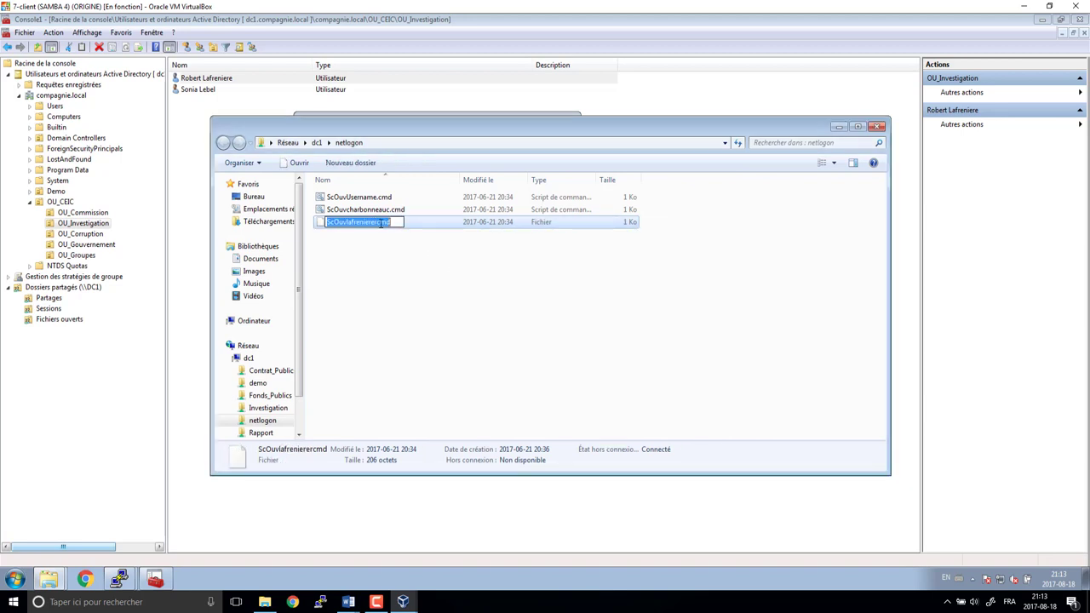
pyautogui.click(380, 223)
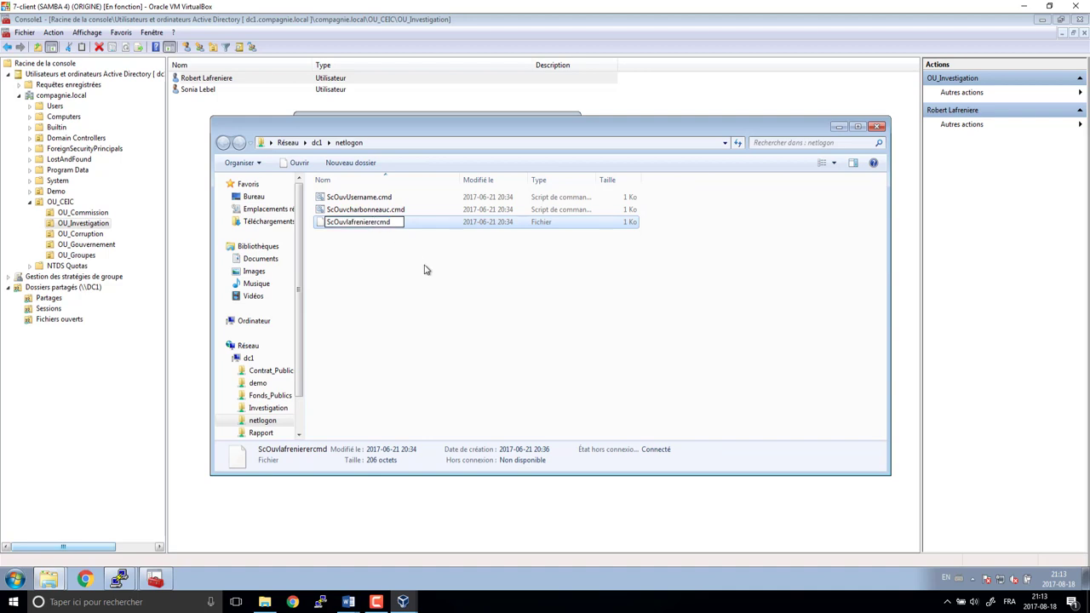
pyautogui.write('.')
pyautogui.press('Return')
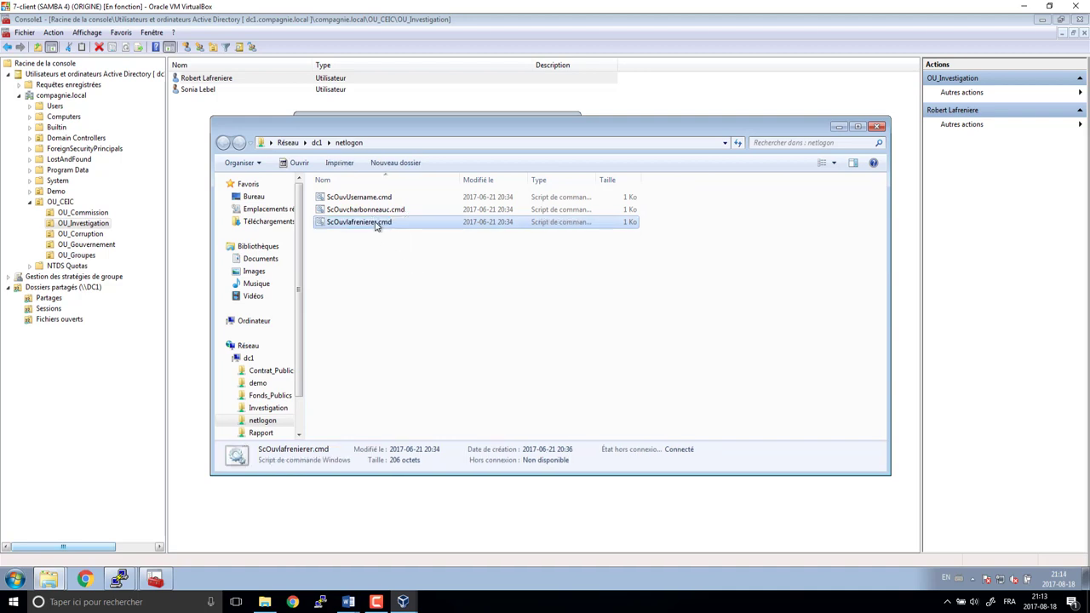
# - Set ScOuvlafrenierer.cmd as the first Investigation user's logon script on the Profile tab
pyautogui.click(379, 224)
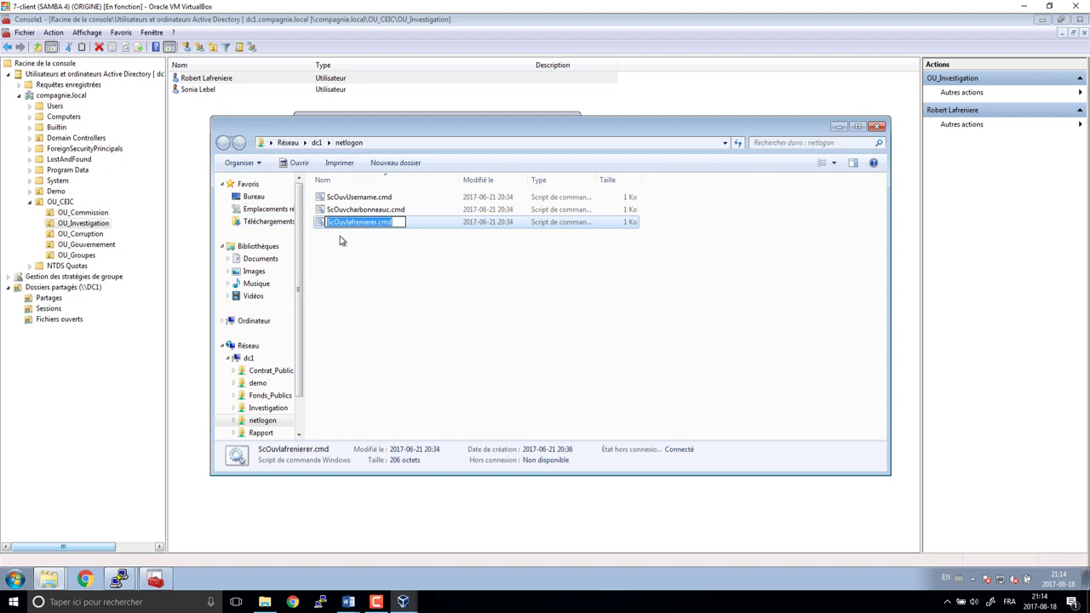
pyautogui.click(199, 125)
pyautogui.doubleClick(213, 78)
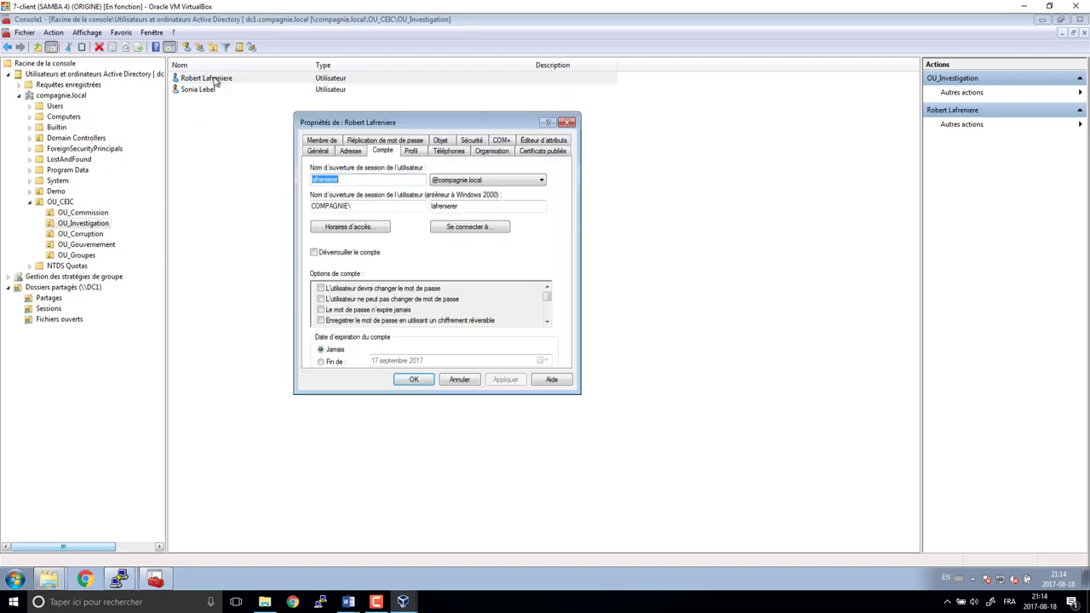
pyautogui.click(414, 153)
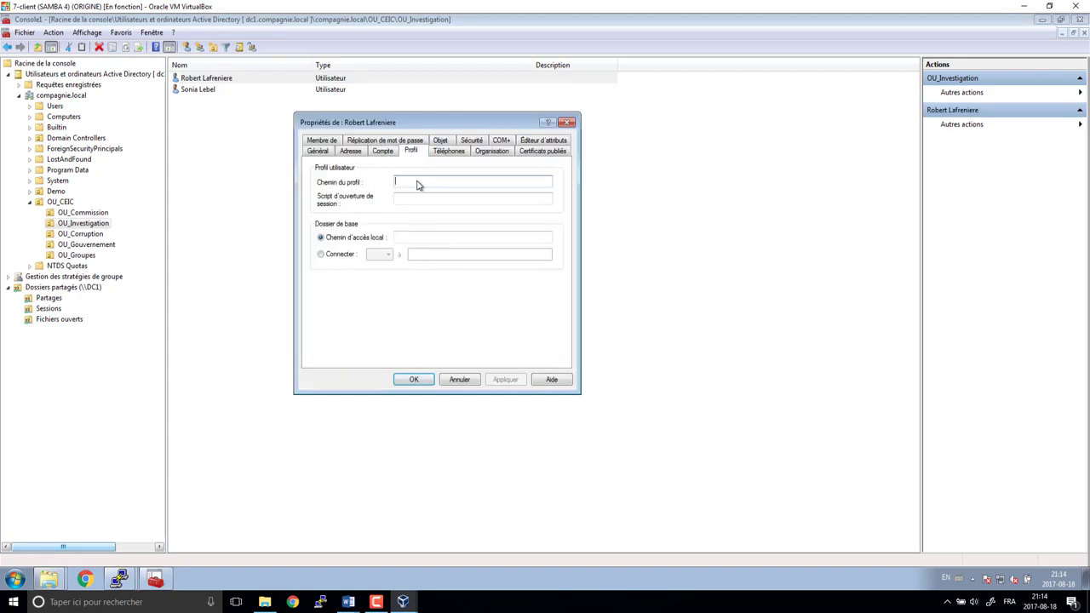
pyautogui.click(415, 197)
pyautogui.hotkey('ctrl', 'v')
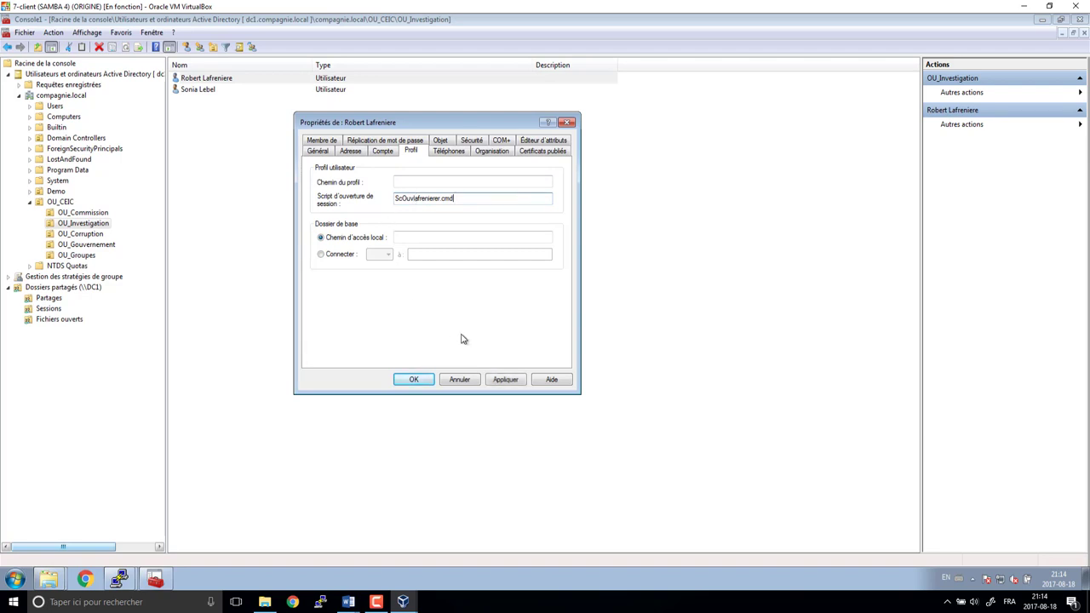
pyautogui.click(426, 381)
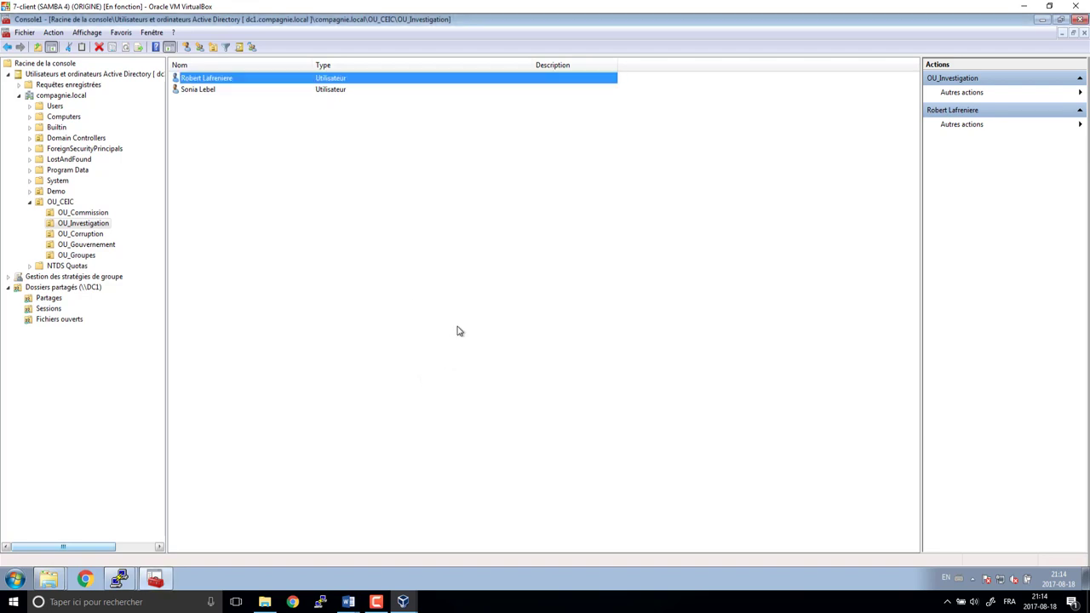
pyautogui.click(209, 88)
# - With the second user's Profile tab open, duplicate ScOuvlafrenierer.cmd and rename it ScOuvlebels.cmd
pyautogui.doubleClick(208, 88)
pyautogui.click(380, 150)
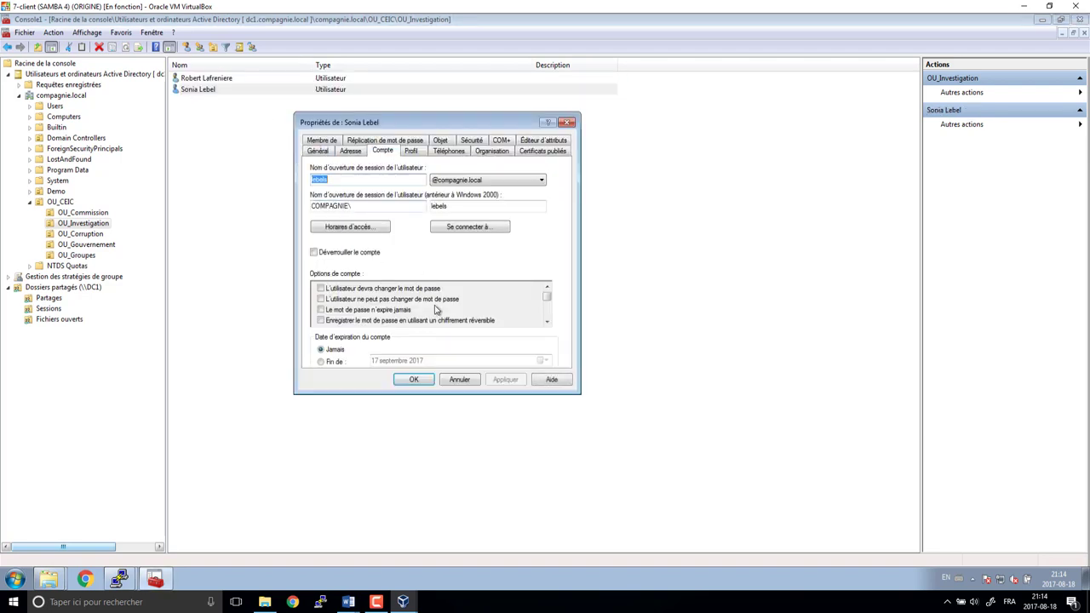
pyautogui.click(414, 152)
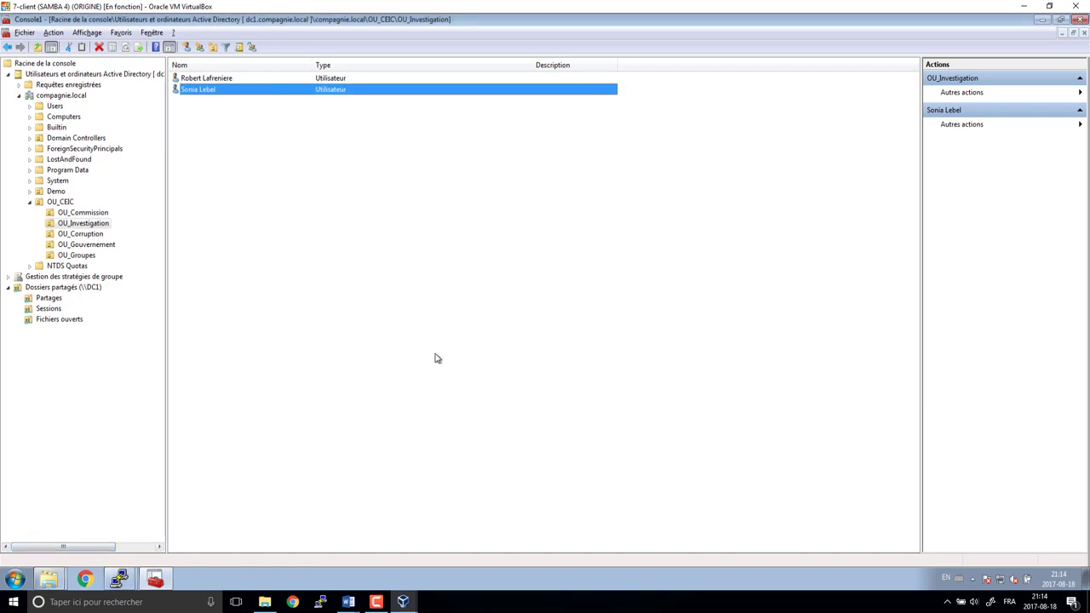
pyautogui.hotkey('alt', 'Tab')
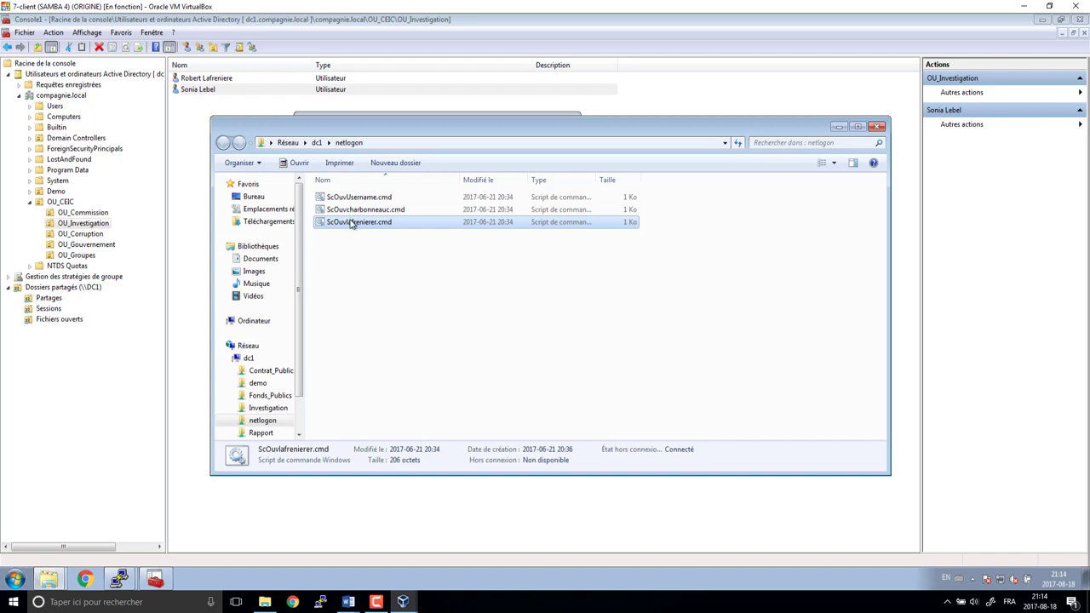
pyautogui.hotkey('ctrl', 'v')
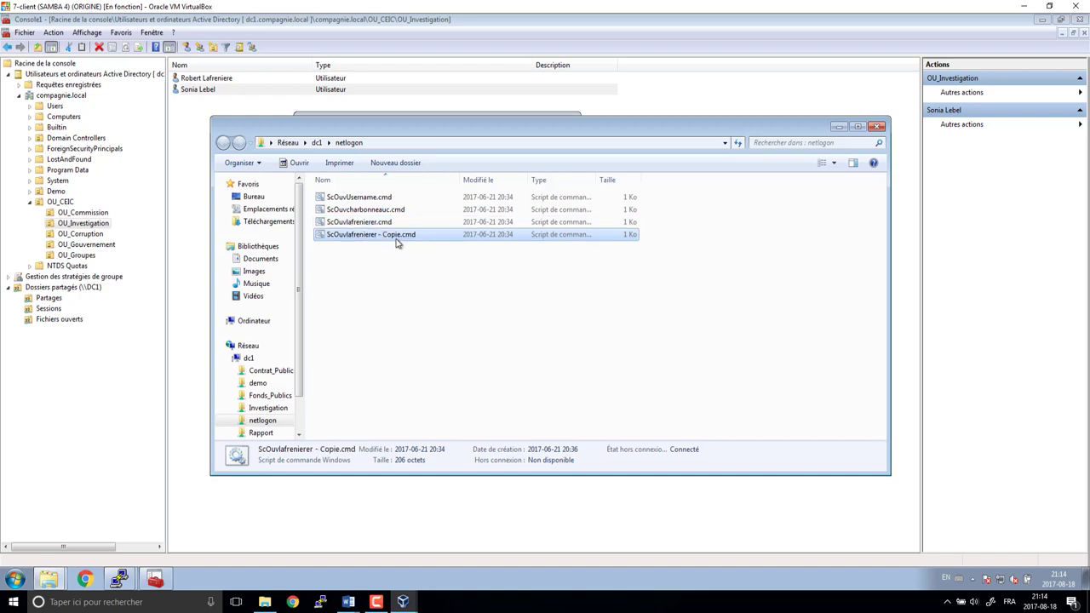
pyautogui.click(354, 235)
pyautogui.click(348, 235)
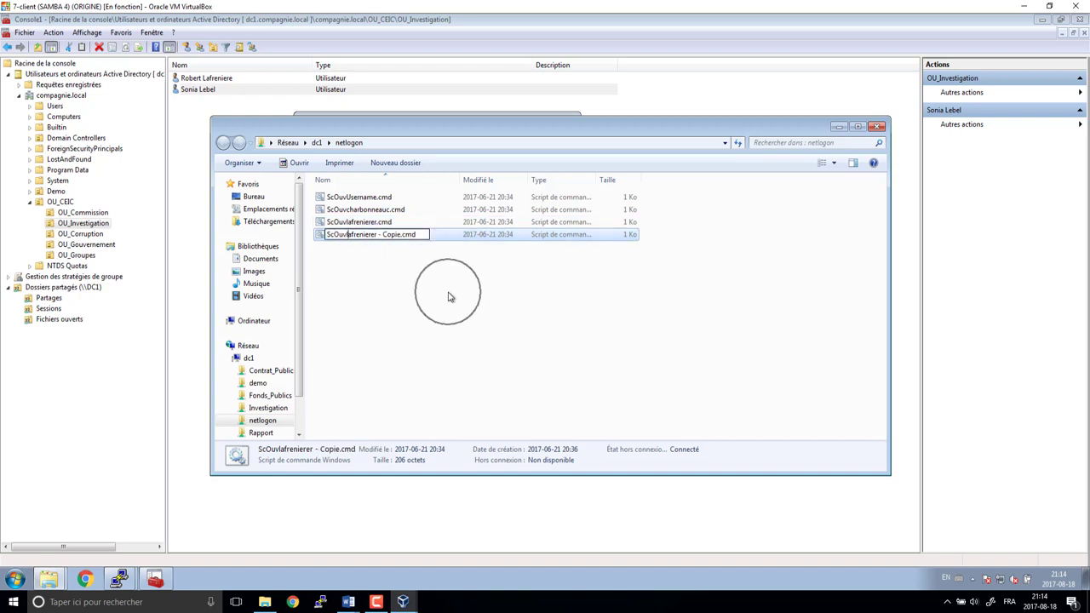
pyautogui.hotkey('shift', 'Right')
pyautogui.hotkey('shift', 'Right')
pyautogui.hotkey('shift', 'Right')
pyautogui.hotkey('shift', 'Right')
pyautogui.hotkey('shift', 'Right')
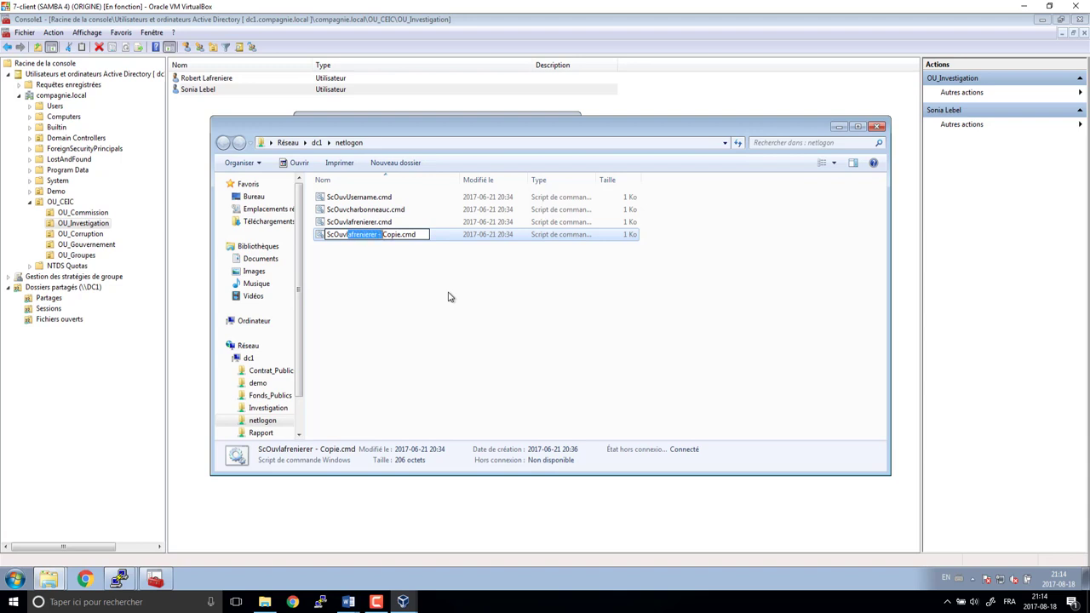
pyautogui.press('Delete')
pyautogui.press('Delete')
pyautogui.press('Delete')
pyautogui.press('Delete')
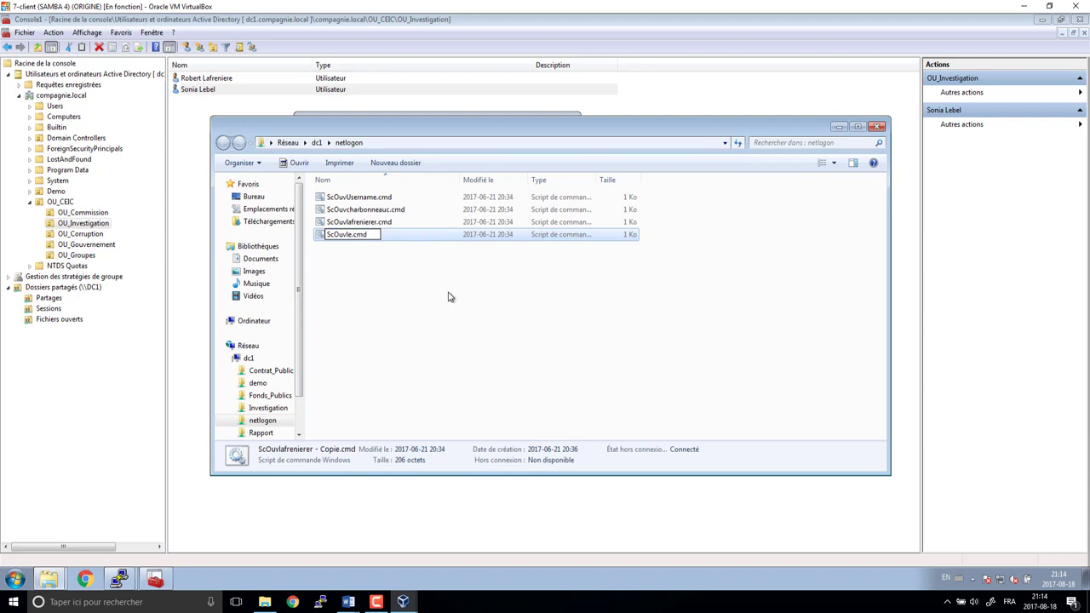
pyautogui.write('bels')
pyautogui.press('Return')
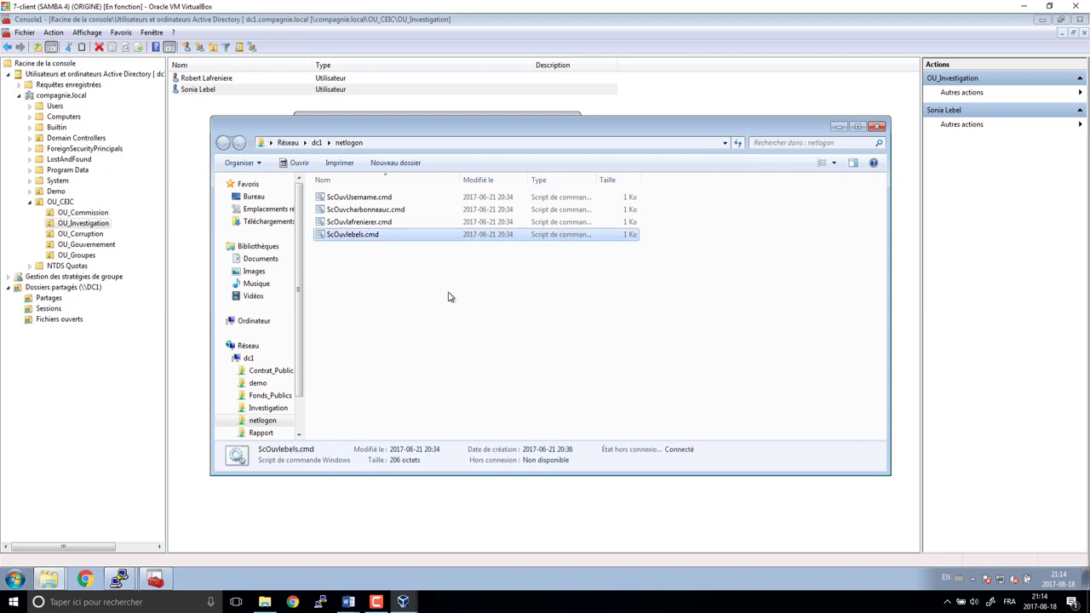
# - Enter ScOuvlebels.cmd as the second Investigation user's logon script and confirm
pyautogui.press('F2')
pyautogui.hotkey('ctrl', 'a')
pyautogui.hotkey('ctrl', 'c')
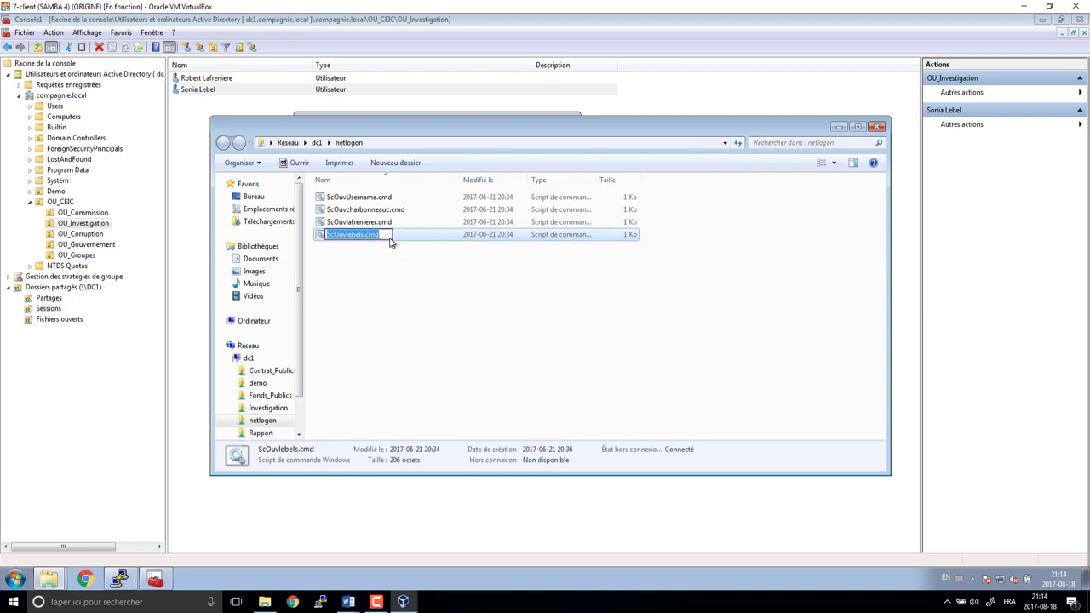
pyautogui.press('Escape')
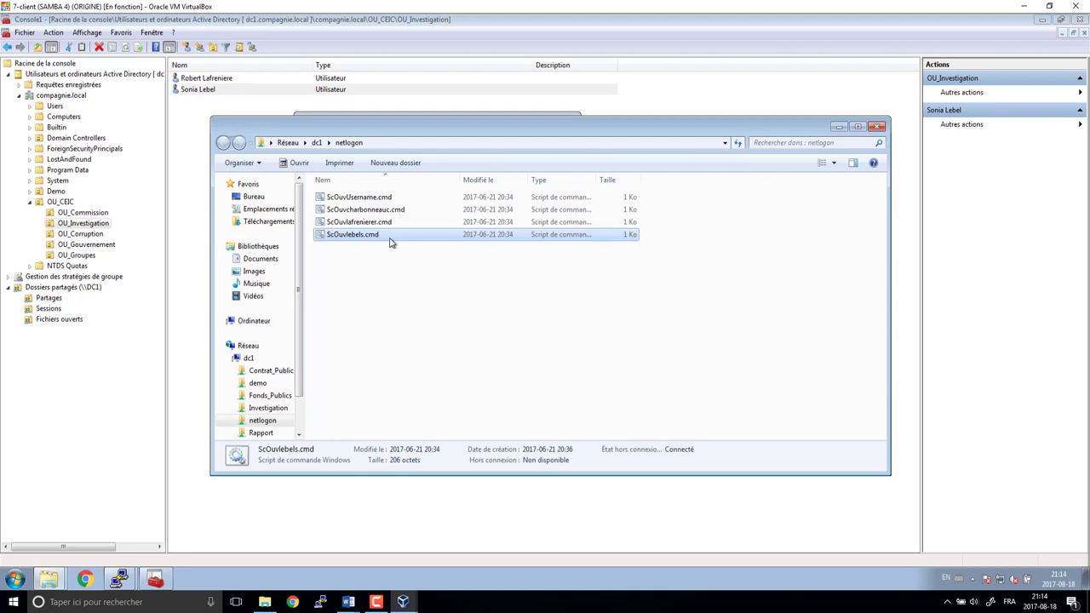
pyautogui.hotkey('alt', 'Tab')
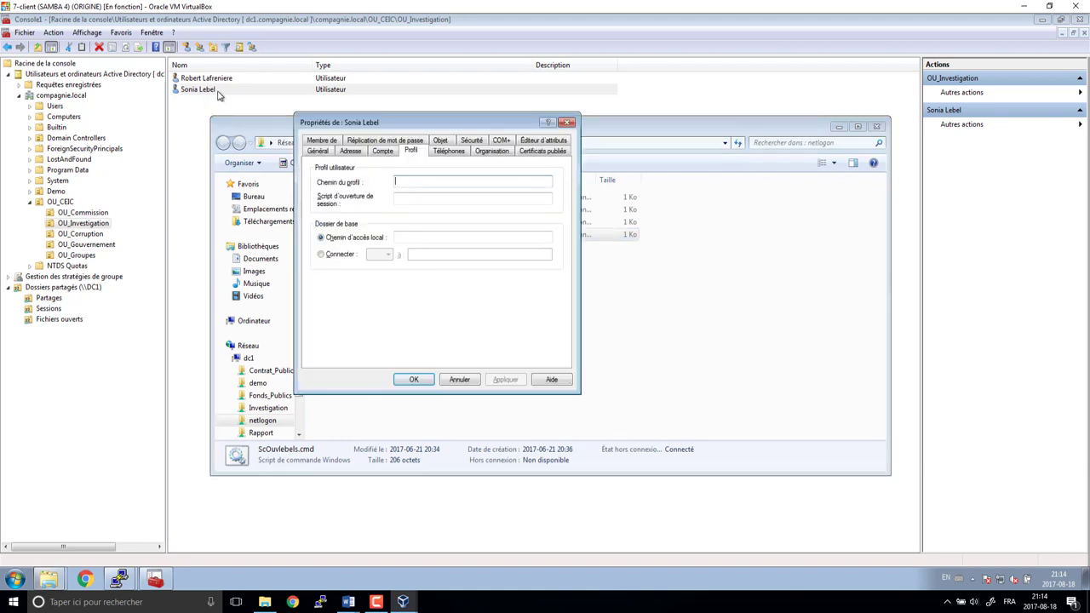
pyautogui.press('Tab')
pyautogui.hotkey('ctrl', 'v')
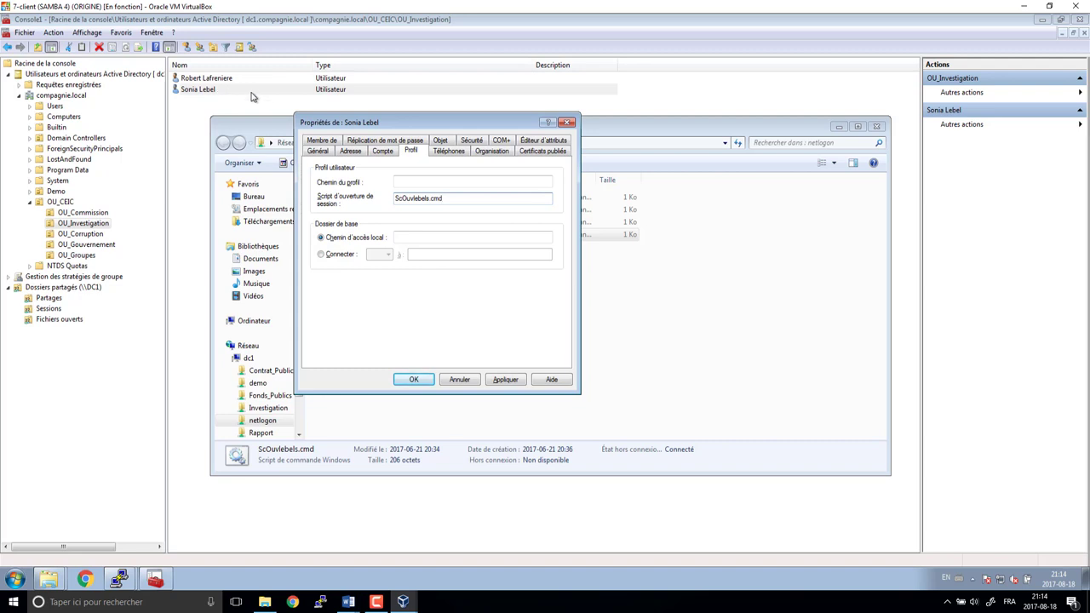
pyautogui.click(415, 381)
pyautogui.click(226, 79)
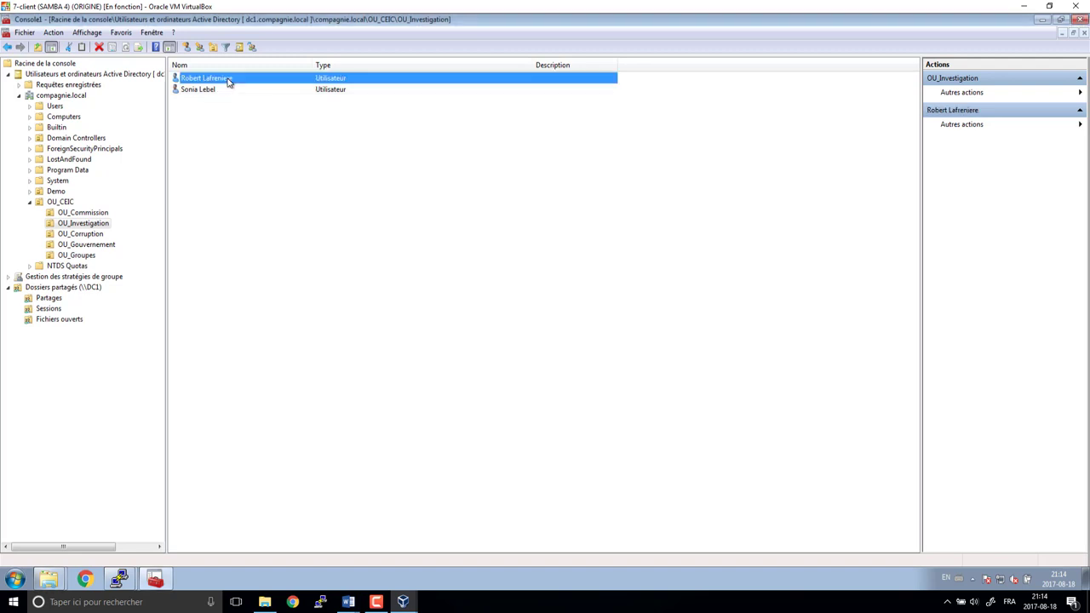
# - Open the Profile tab of the first OU_Corruption user's properties
pyautogui.click(92, 236)
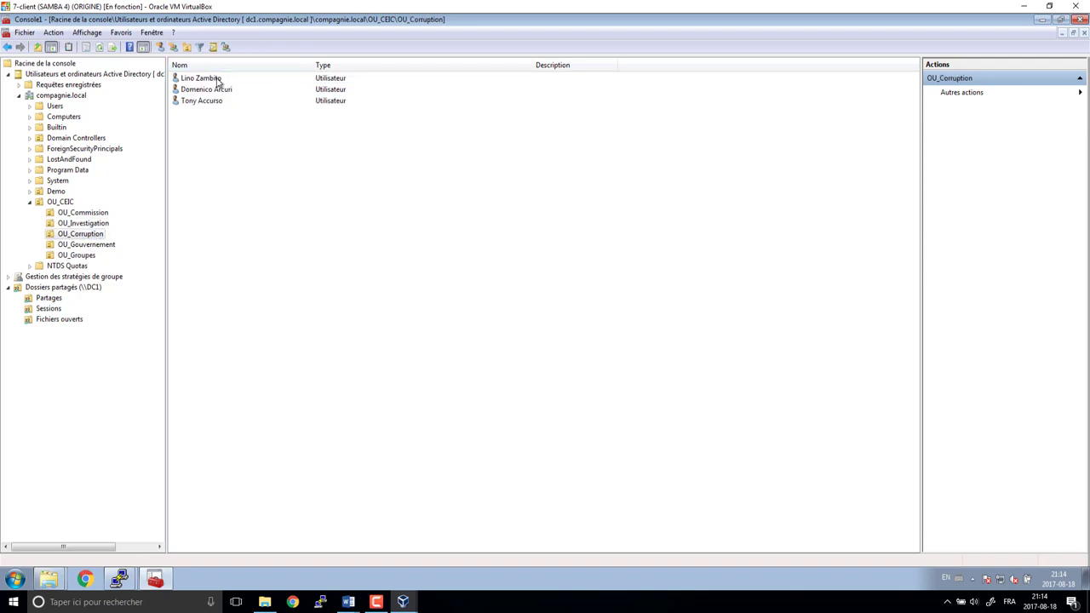
pyautogui.doubleClick(216, 78)
pyautogui.click(410, 153)
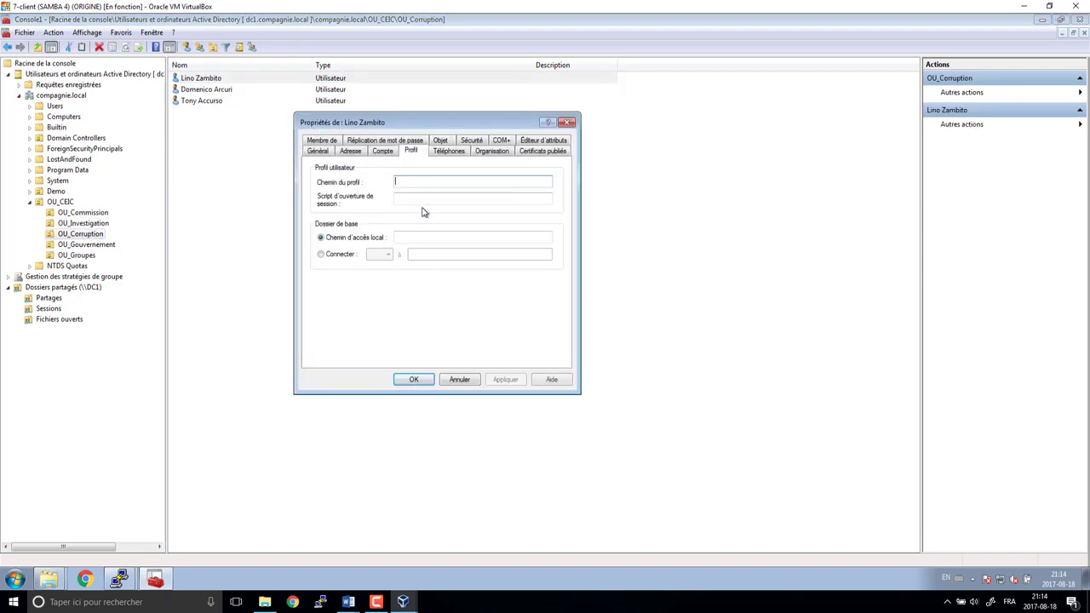
pyautogui.hotkey('alt', 'Tab')
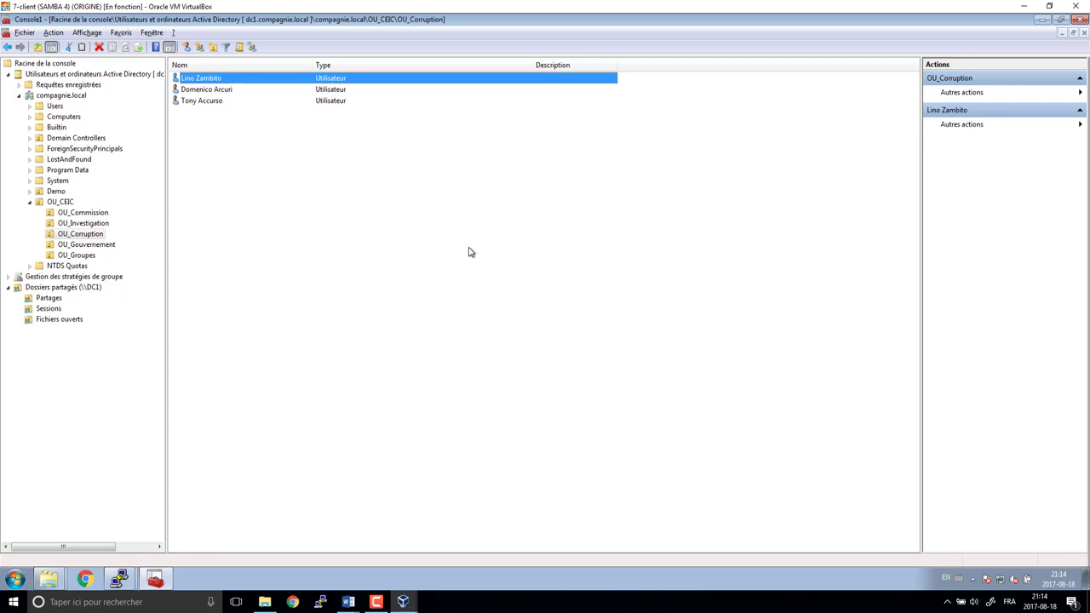
pyautogui.hotkey('alt', 'Tab')
# - Paste a script copy in netlogon, rename it for this user, and set it as their logon script
pyautogui.hotkey('ctrl', 'v')
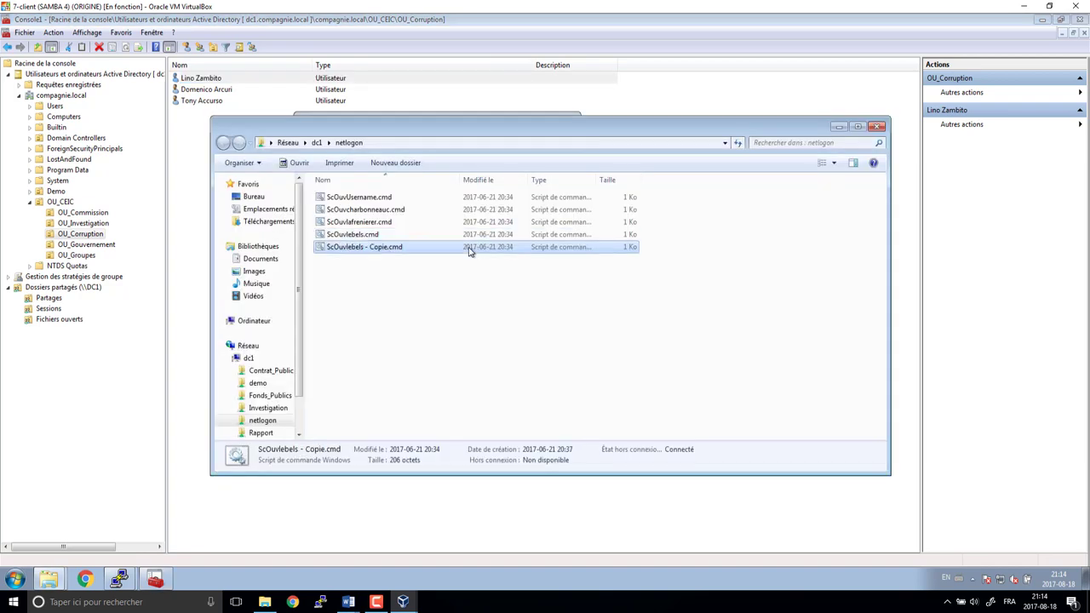
pyautogui.press('F2')
pyautogui.press('Right')
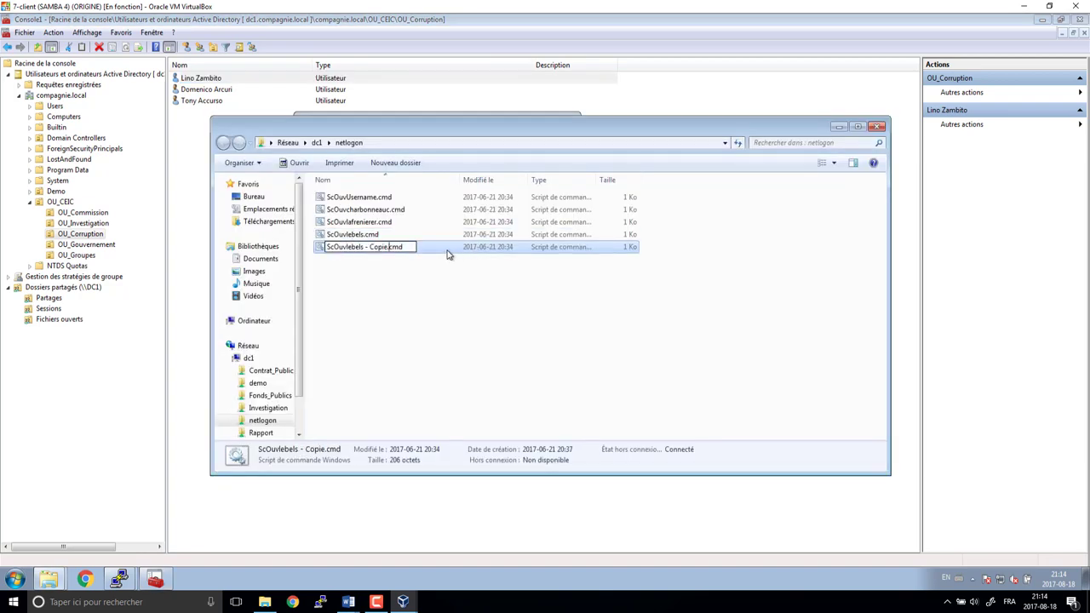
pyautogui.hotkey('ctrl', 'shift', 'Left')
pyautogui.write('zambitol')
pyautogui.hotkey('ctrl', 'a')
pyautogui.hotkey('ctrl', 'c')
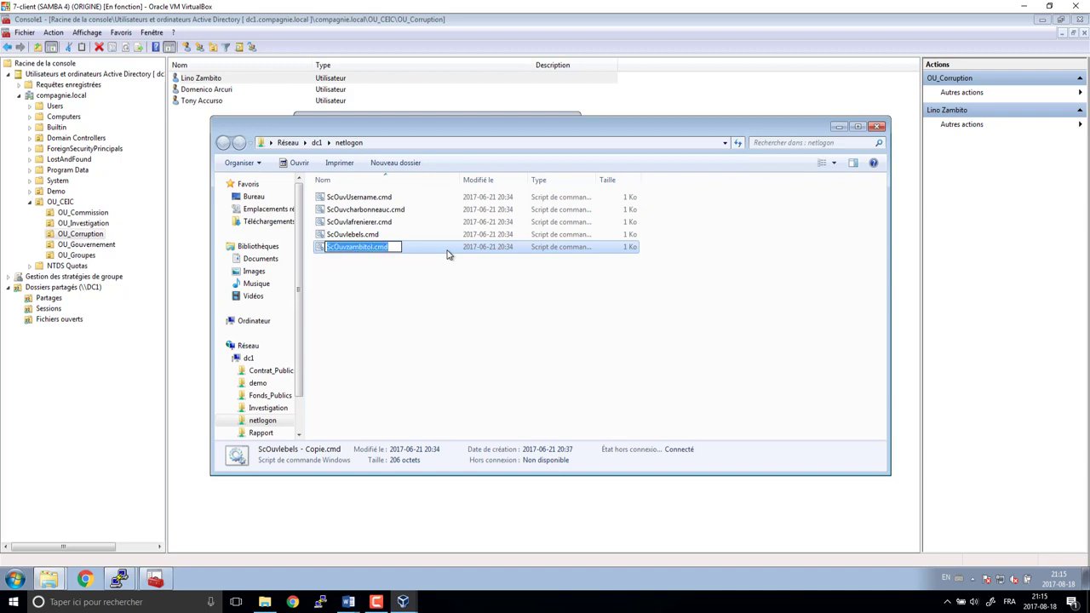
pyautogui.press('Return')
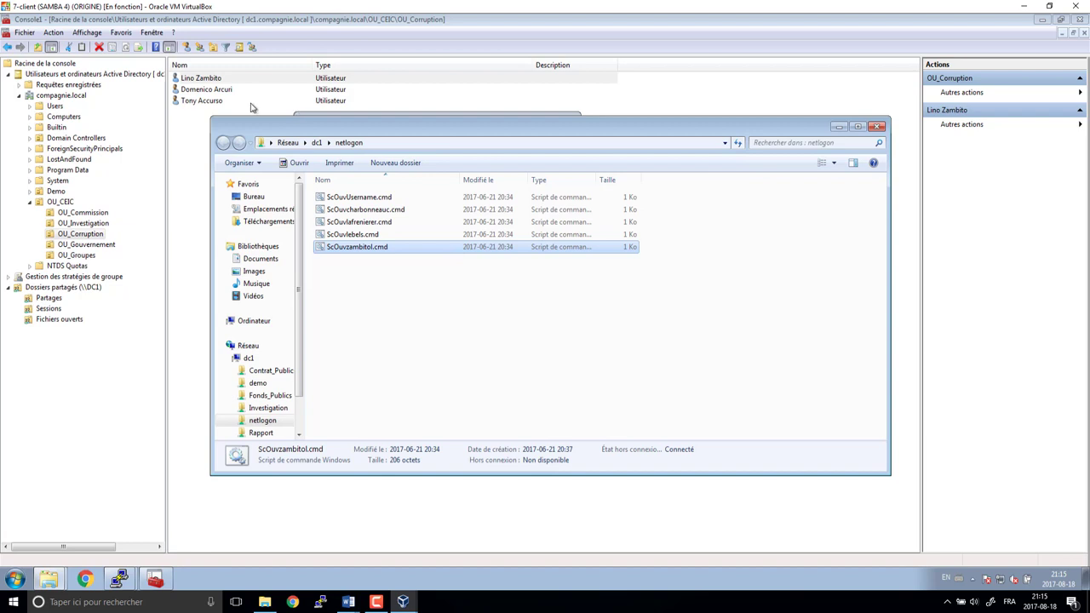
pyautogui.doubleClick(202, 82)
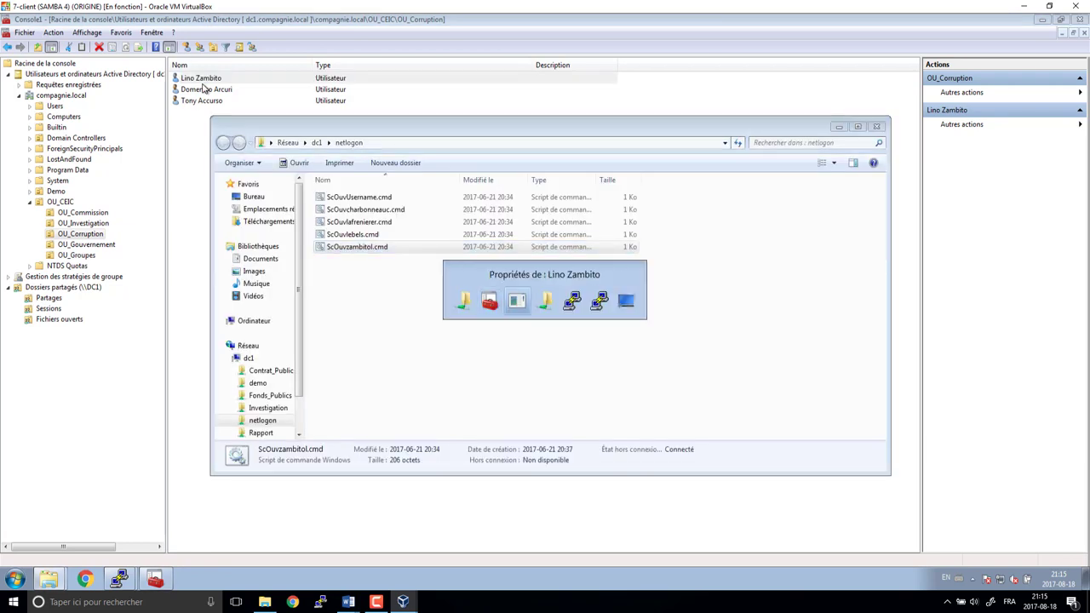
pyautogui.hotkey('ctrl', 'v')
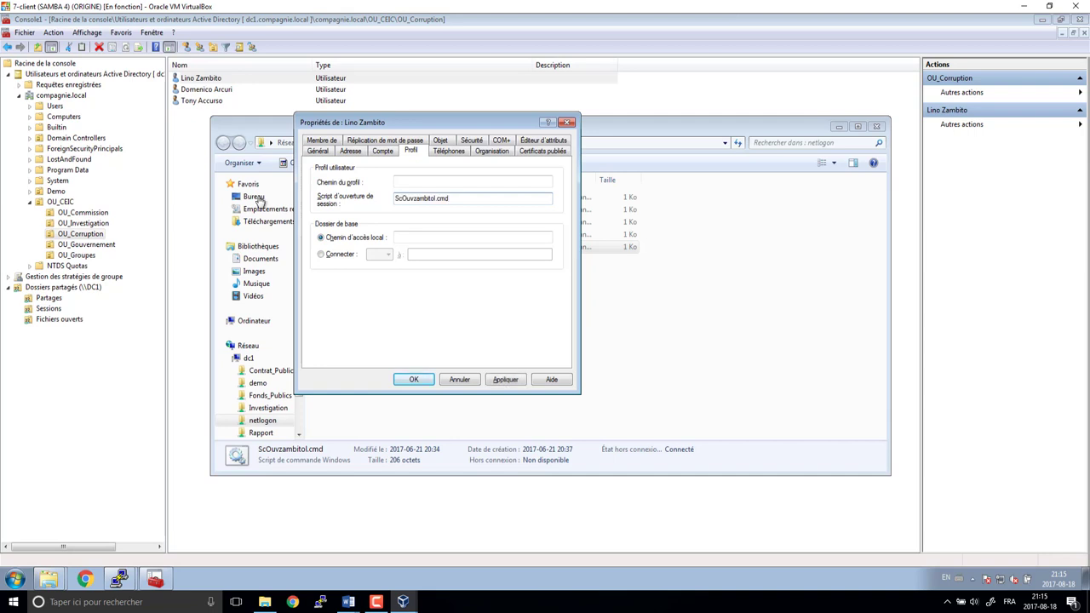
pyautogui.click(414, 379)
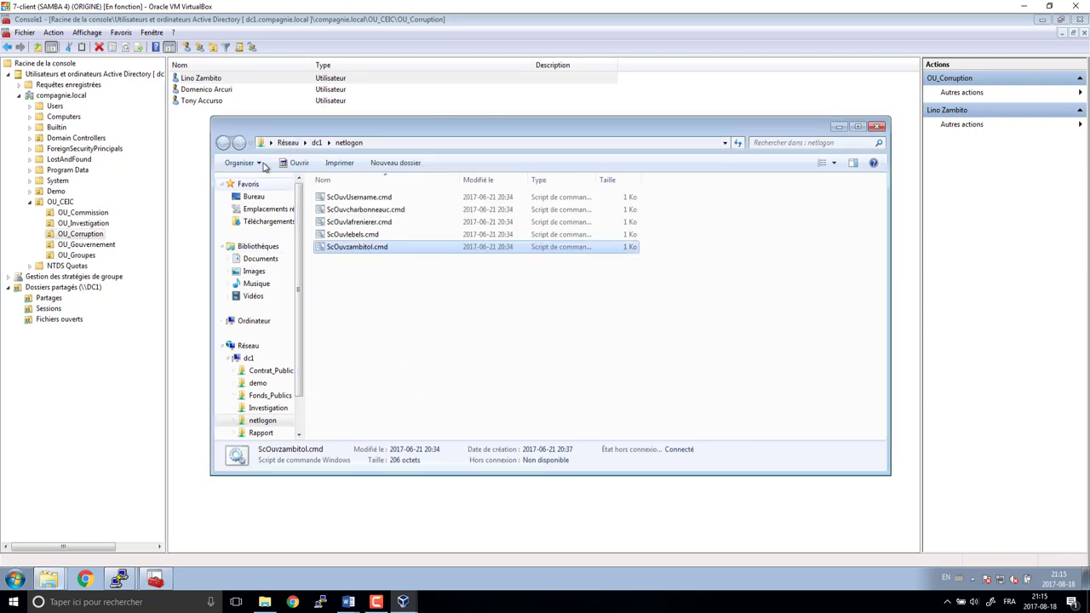
# - Open the second OU_Corruption user's Profile tab with the logon script field focused
pyautogui.doubleClick(220, 91)
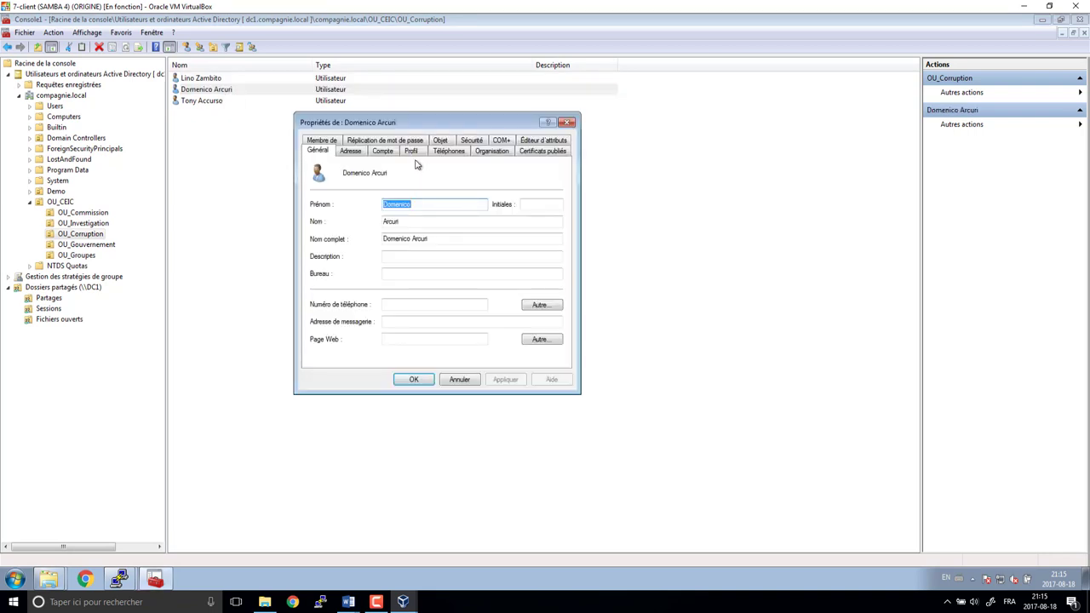
pyautogui.click(410, 151)
pyautogui.click(413, 198)
pyautogui.hotkey('alt', 'Tab')
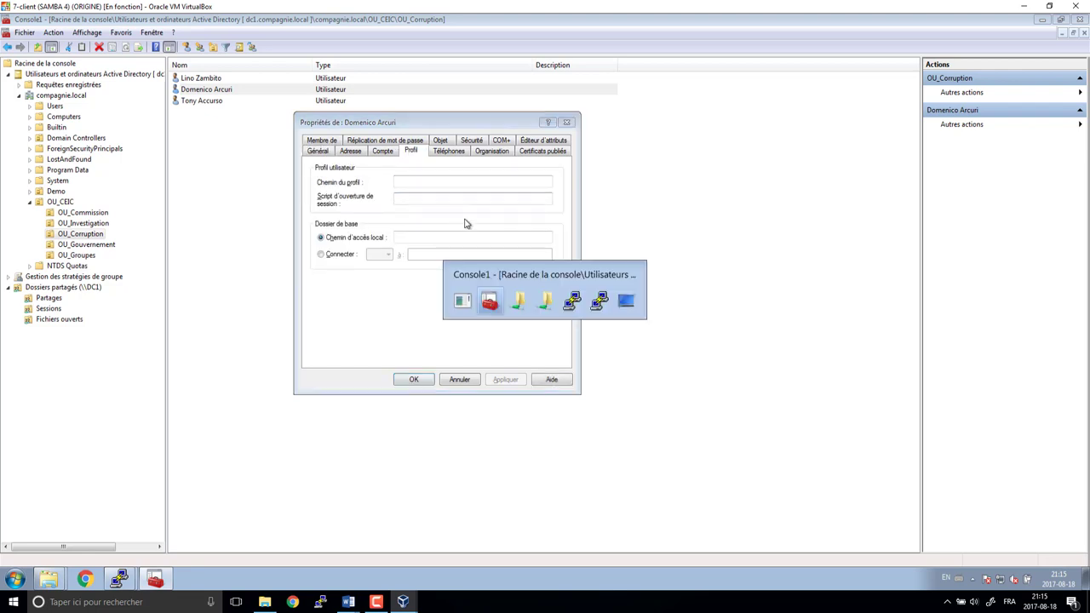
pyautogui.hotkey('alt', 'Tab')
pyautogui.press('Tab')
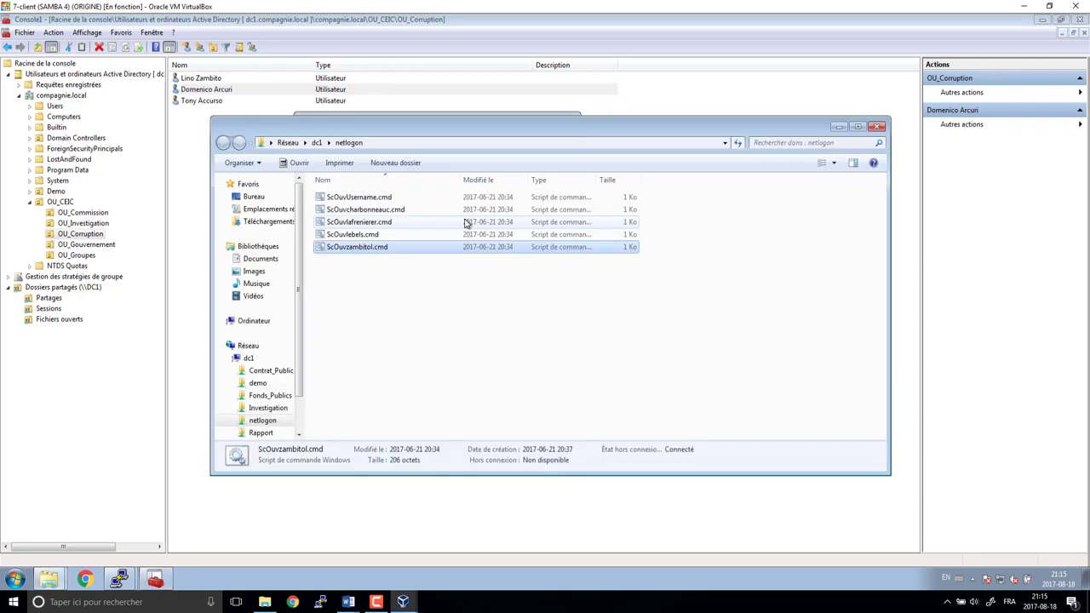
# - Paste a copy of the latest script in netlogon and rename it for this user
pyautogui.hotkey('ctrl', 'v')
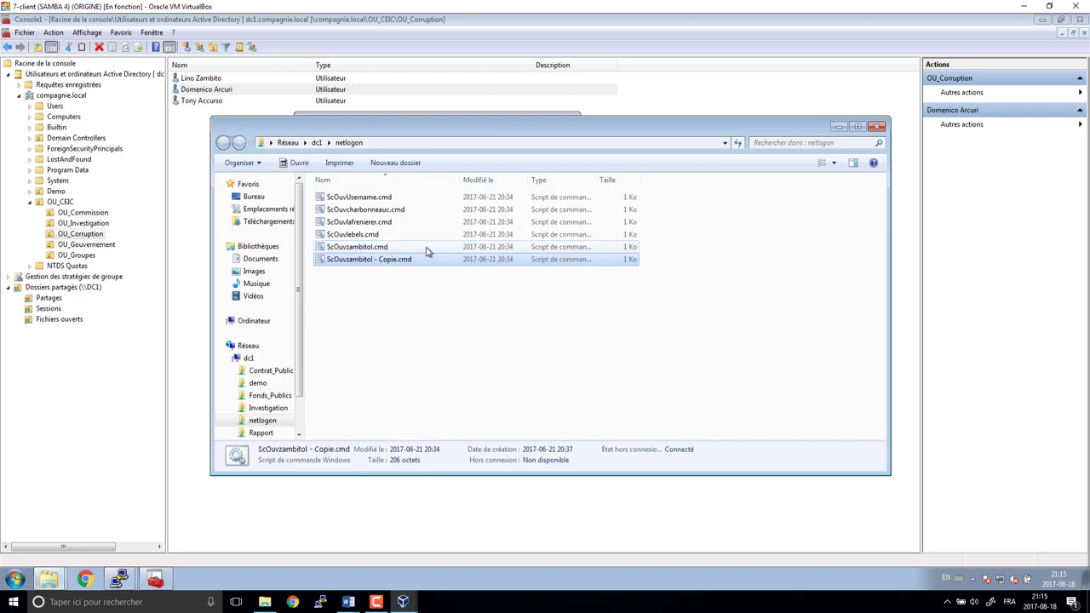
pyautogui.click(419, 263)
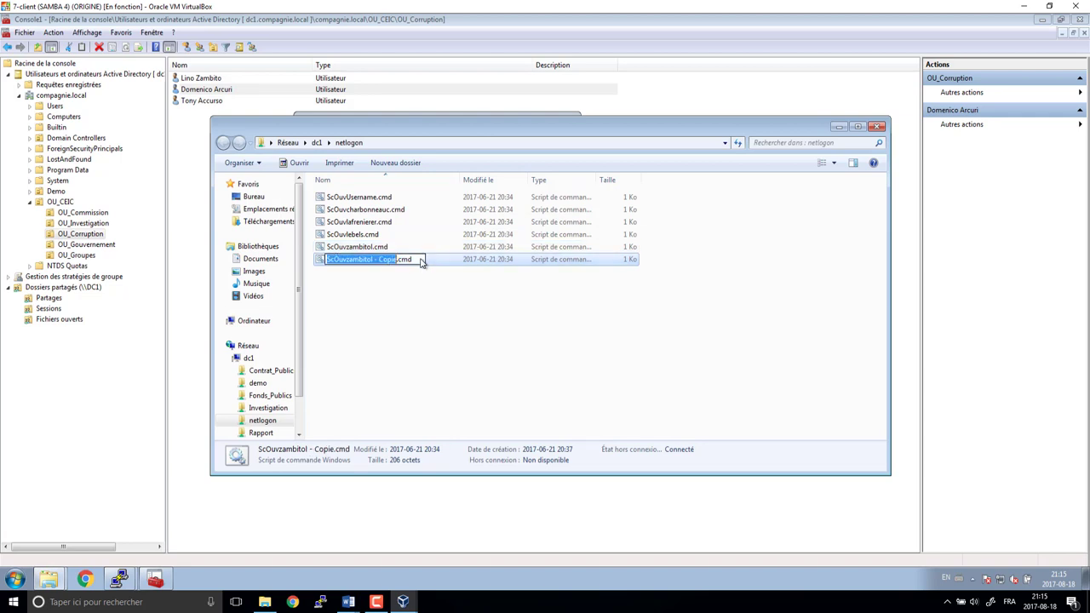
pyautogui.click(416, 267)
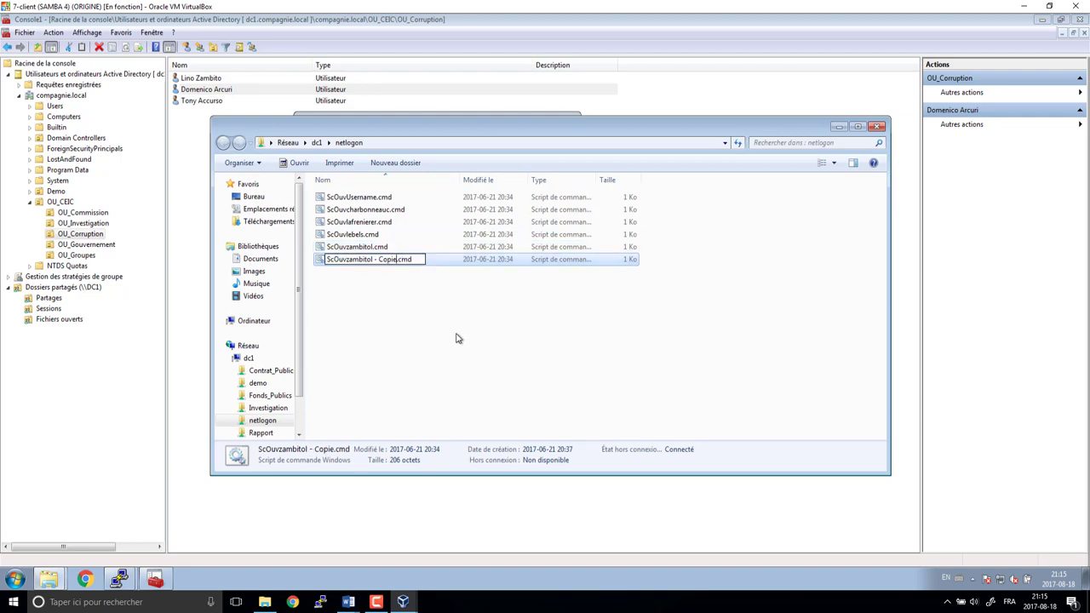
pyautogui.hotkey('shift', 'Left')
pyautogui.hotkey('shift', 'Left')
pyautogui.hotkey('shift', 'Left')
pyautogui.hotkey('shift', 'Left')
pyautogui.hotkey('shift', 'Left')
pyautogui.hotkey('shift', 'Left')
pyautogui.hotkey('shift', 'Left')
pyautogui.hotkey('shift', 'Left')
pyautogui.hotkey('shift', 'Left')
pyautogui.hotkey('shift', 'Left')
pyautogui.write('arcuridf')
pyautogui.press('BackSpace')
pyautogui.press('Return')
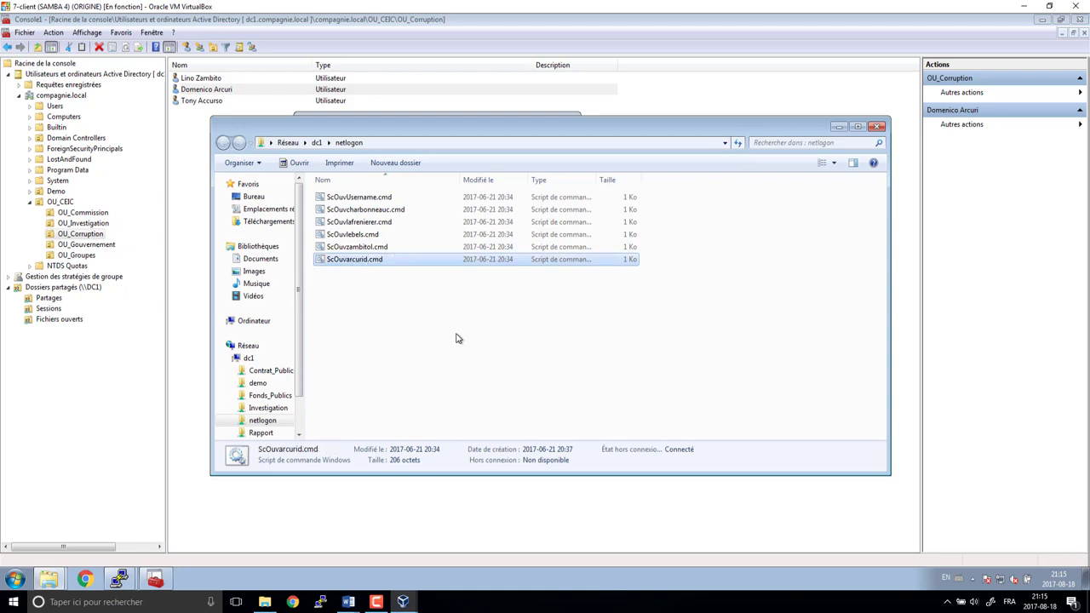
pyautogui.click(371, 262)
pyautogui.press('Return')
# - Set the new script name as the second user's logon script, then open the third user
pyautogui.click(384, 302)
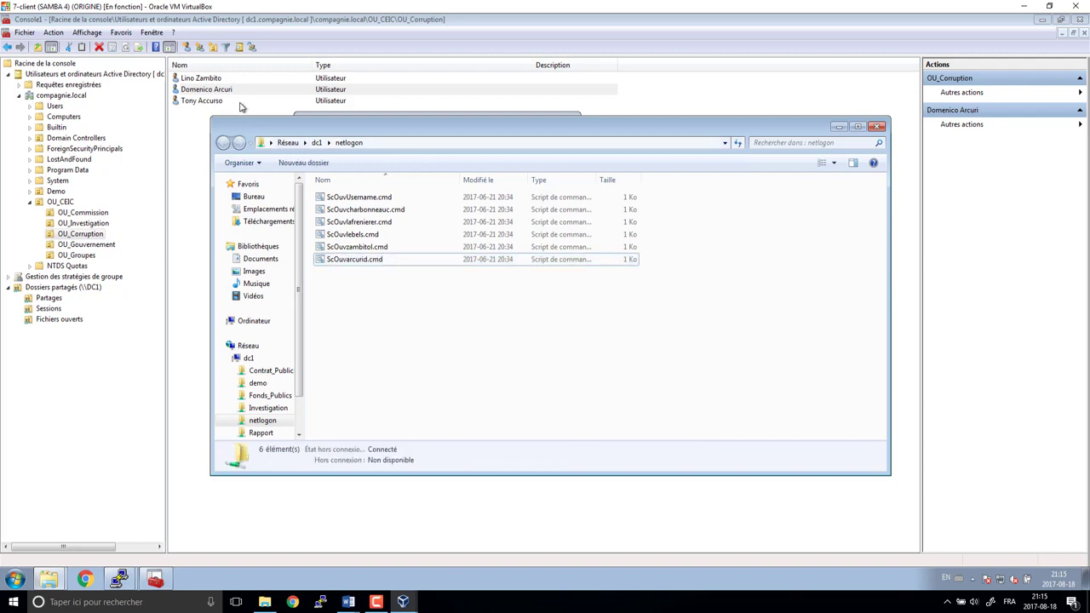
pyautogui.doubleClick(238, 95)
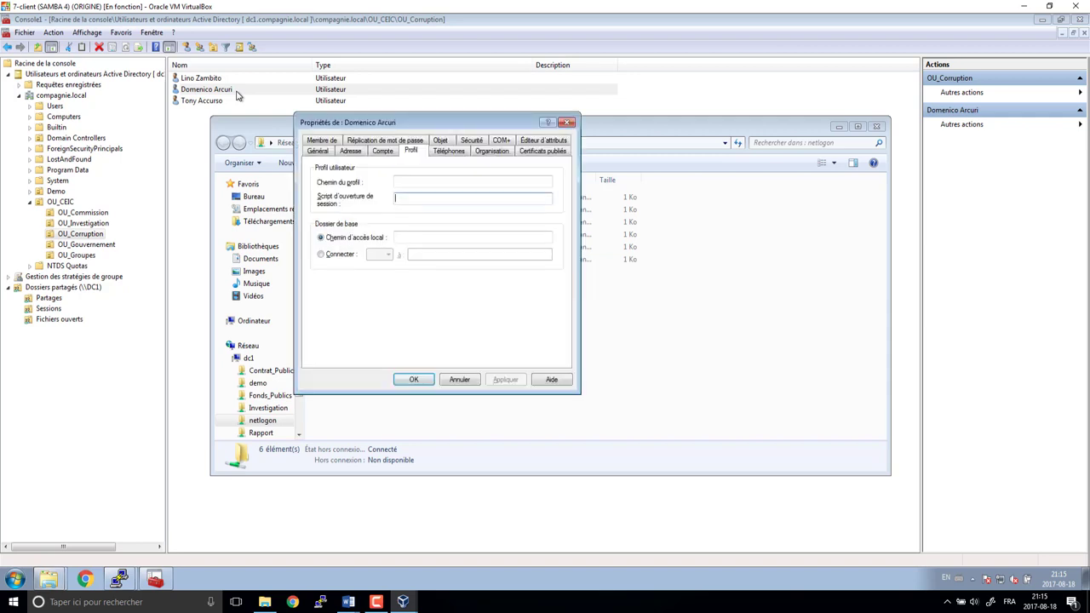
pyautogui.write('ScOuvarcurid.cmd')
pyautogui.press('Return')
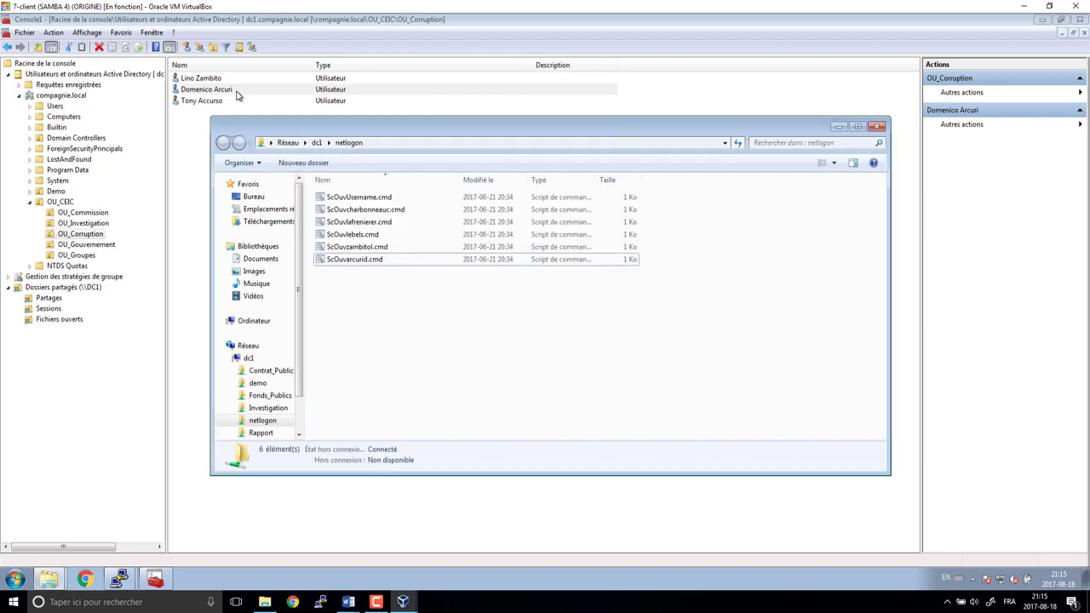
pyautogui.doubleClick(224, 102)
# - Show the third user's Profile tab and duplicate the most recent script in netlogon
pyautogui.click(384, 152)
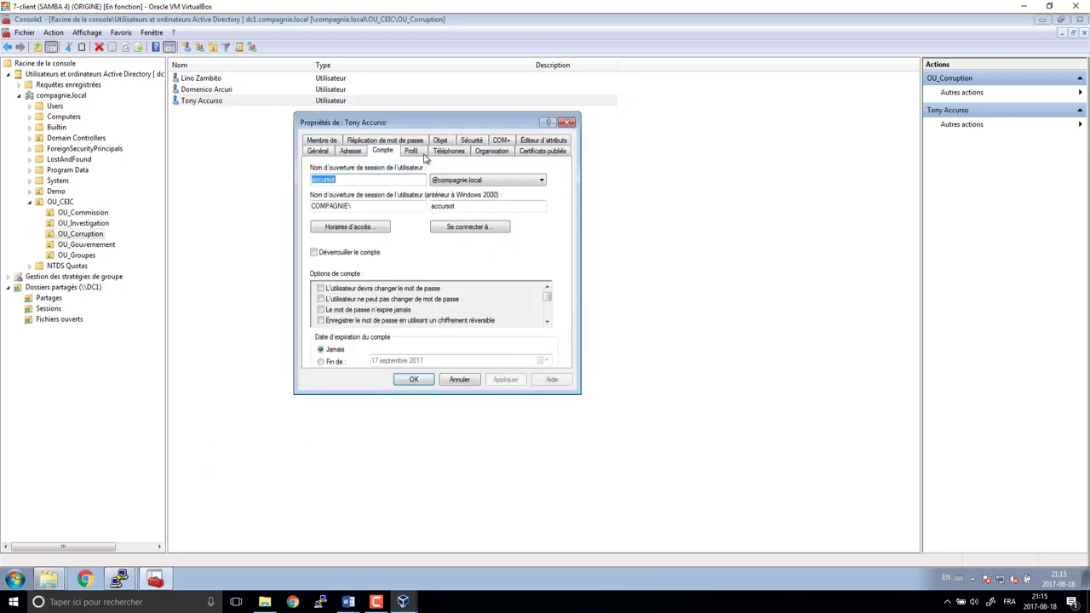
pyautogui.click(414, 153)
pyautogui.hotkey('alt', 'Tab')
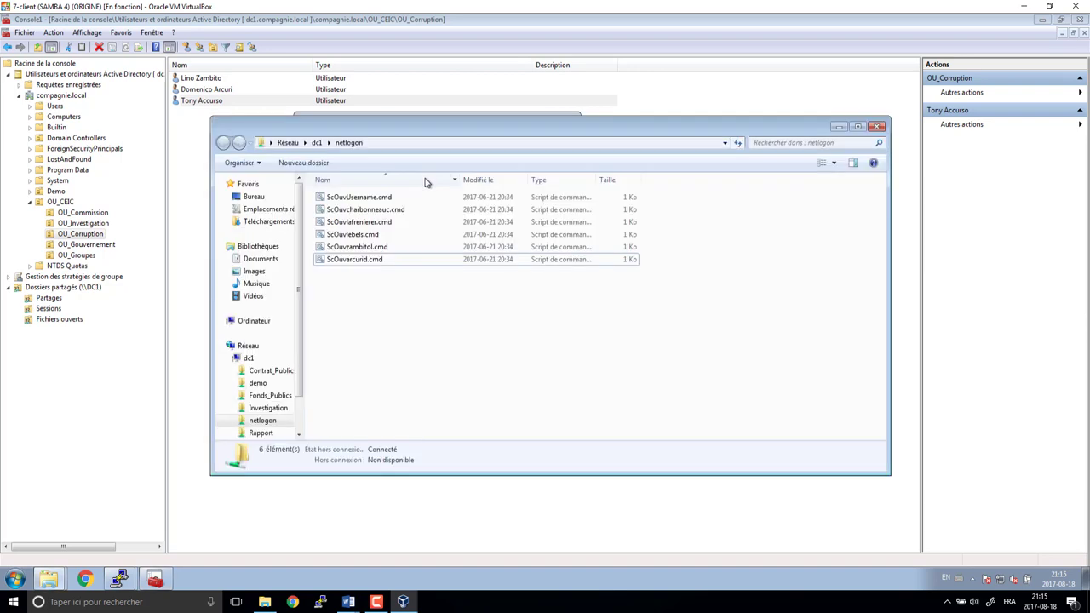
pyautogui.click(402, 261)
pyautogui.hotkey('ctrl', 'c')
pyautogui.hotkey('ctrl', 'v')
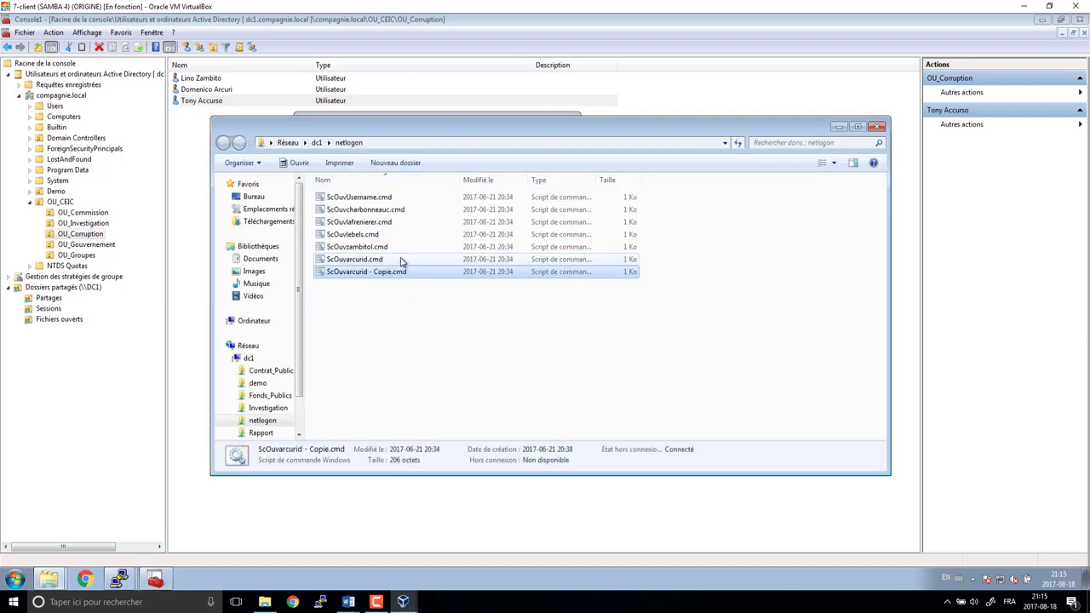
# - Rename the copy to ScOuvacursot.cmd and copy its name
pyautogui.click(388, 273)
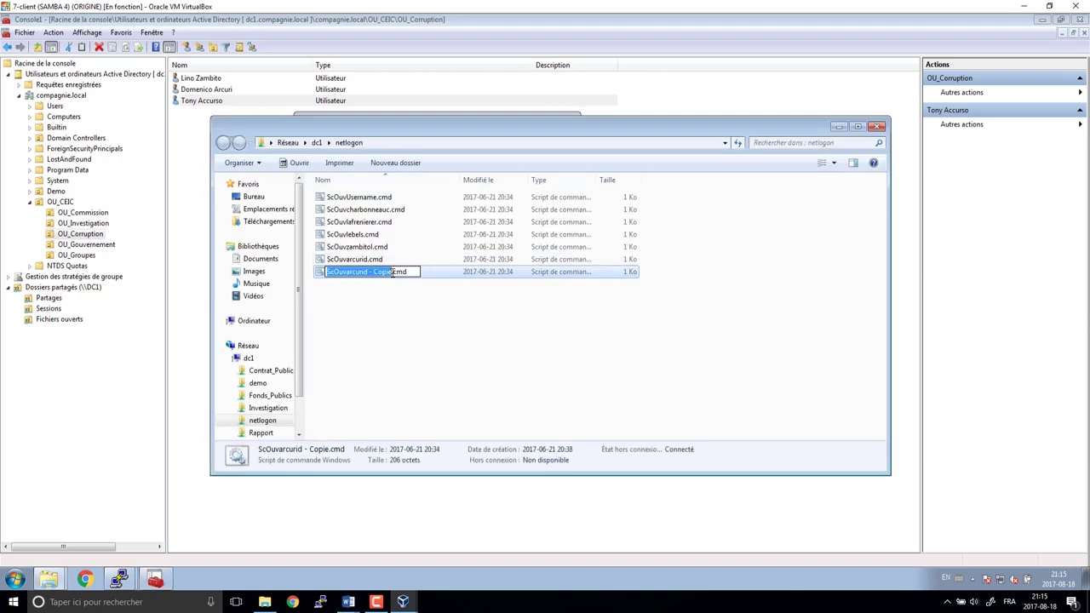
pyautogui.click(385, 273)
pyautogui.moveTo(385, 272); pyautogui.dragTo(351, 286)
pyautogui.press('BackSpace')
pyautogui.press('BackSpace')
pyautogui.write('ccur')
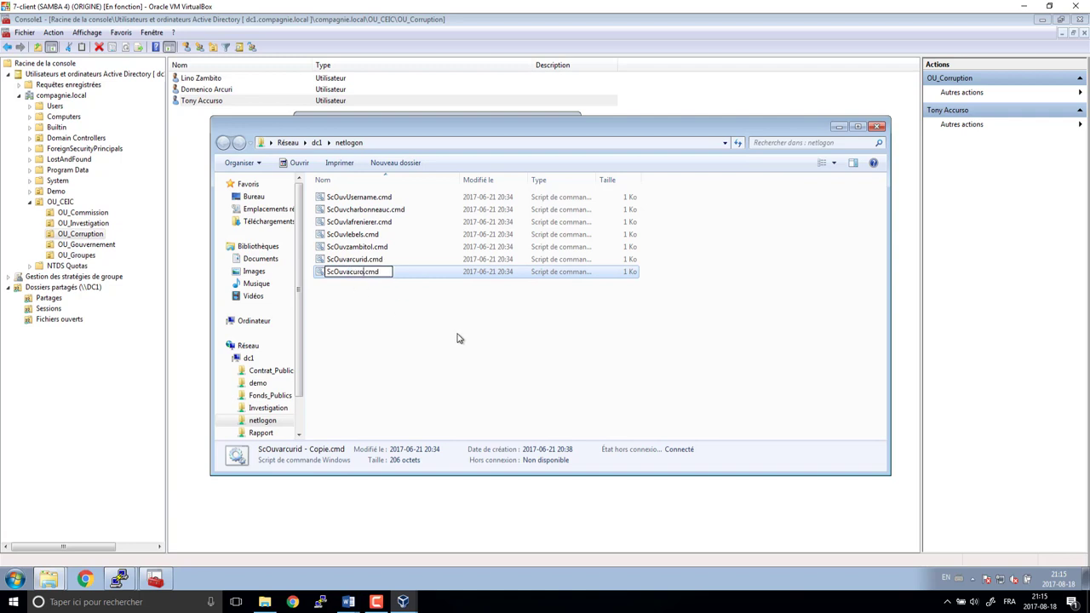
pyautogui.write('sot')
pyautogui.hotkey('ctrl', 'a')
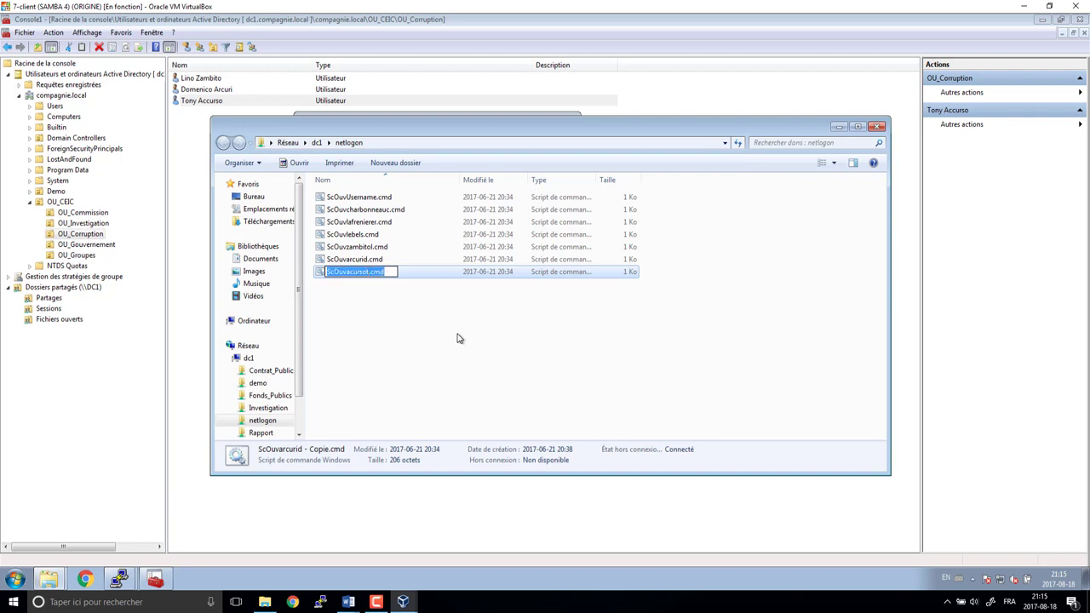
pyautogui.press('Return')
# - Set ScOuvacursot.cmd as the third OU_Corruption user's logon script
pyautogui.doubleClick(213, 101)
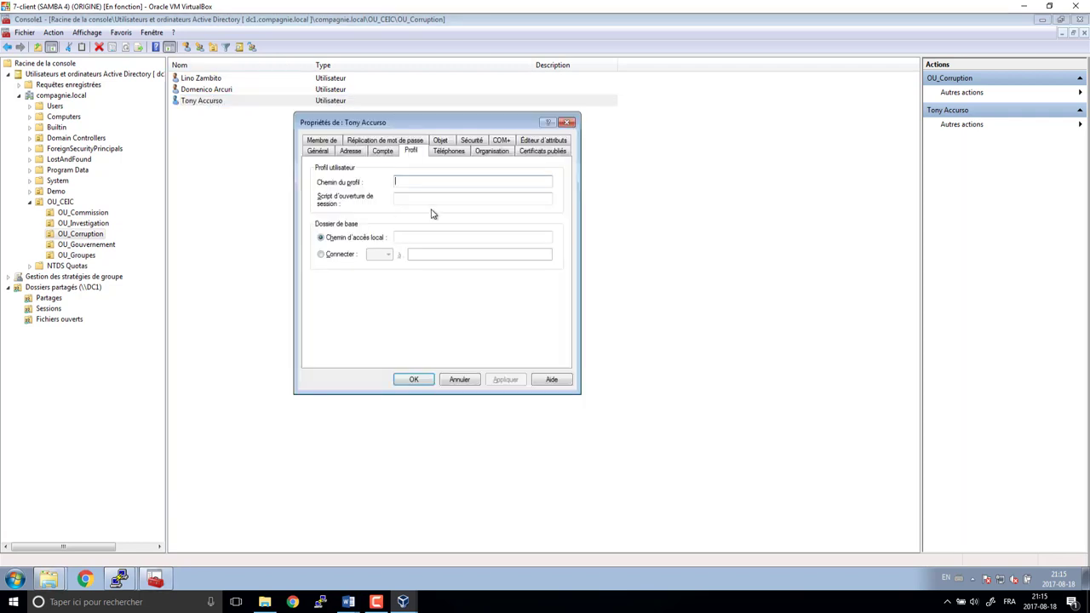
pyautogui.click(420, 199)
pyautogui.hotkey('ctrl', 'v')
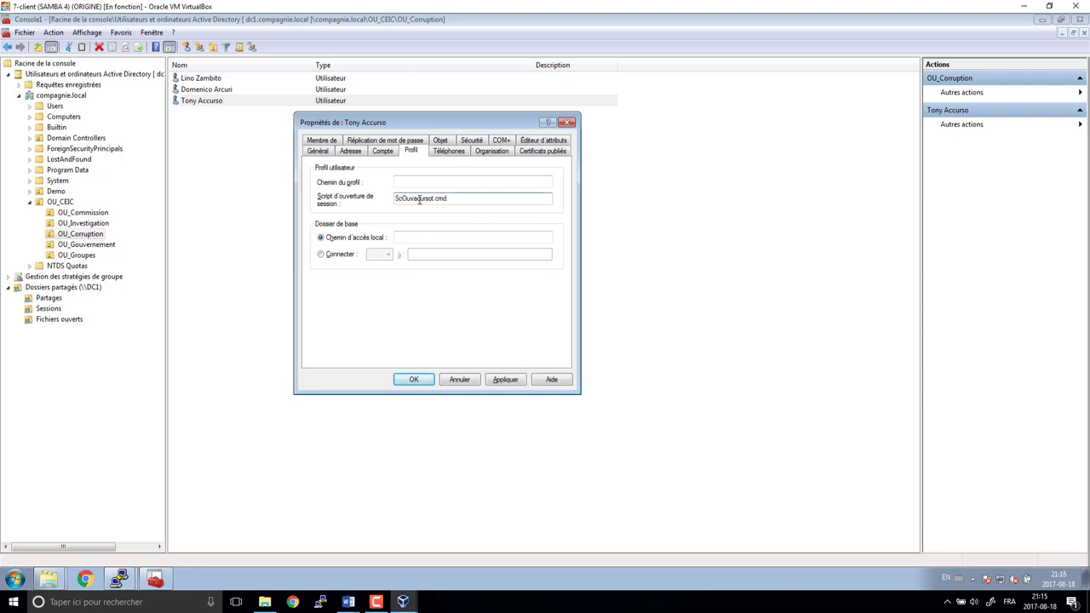
pyautogui.press('Return')
# - Show OU_Gouvernement and open the first user's Profile tab
pyautogui.click(94, 245)
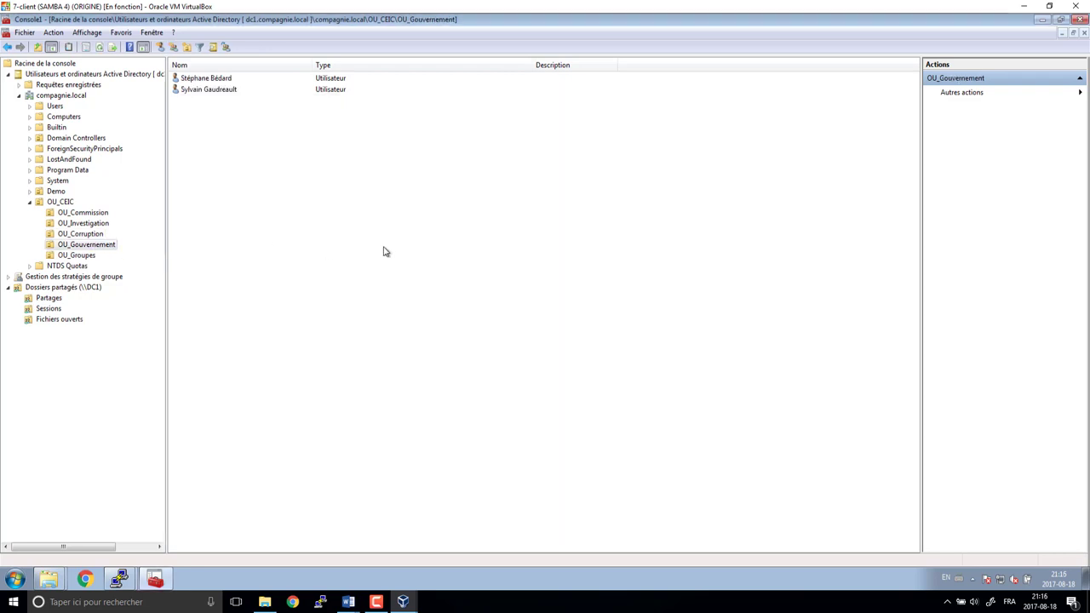
pyautogui.doubleClick(209, 79)
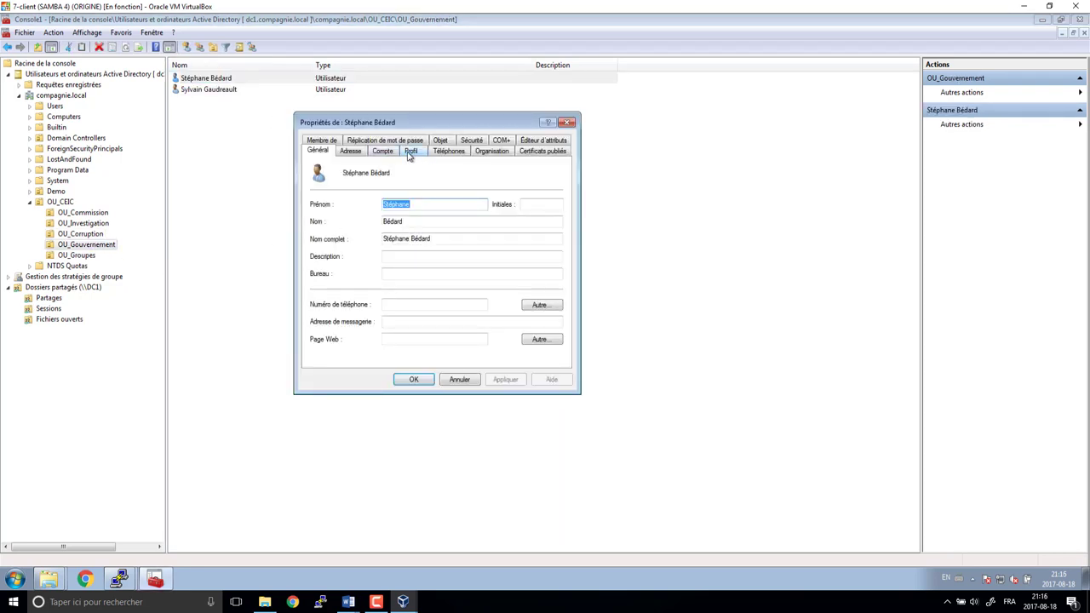
pyautogui.click(411, 151)
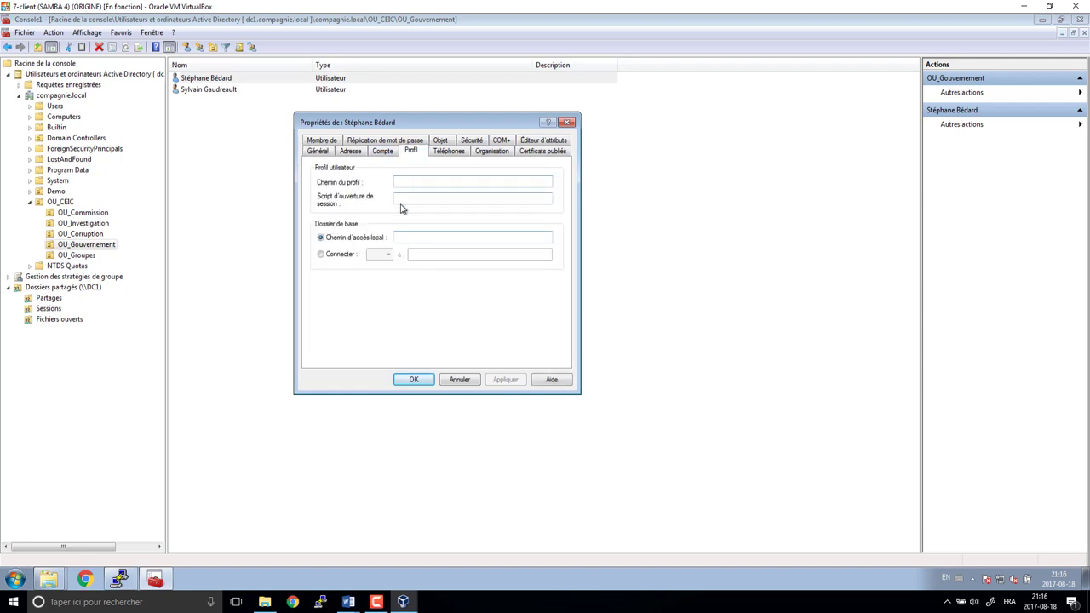
pyautogui.hotkey('alt', 'Tab')
pyautogui.hotkey('alt', 'Tab')
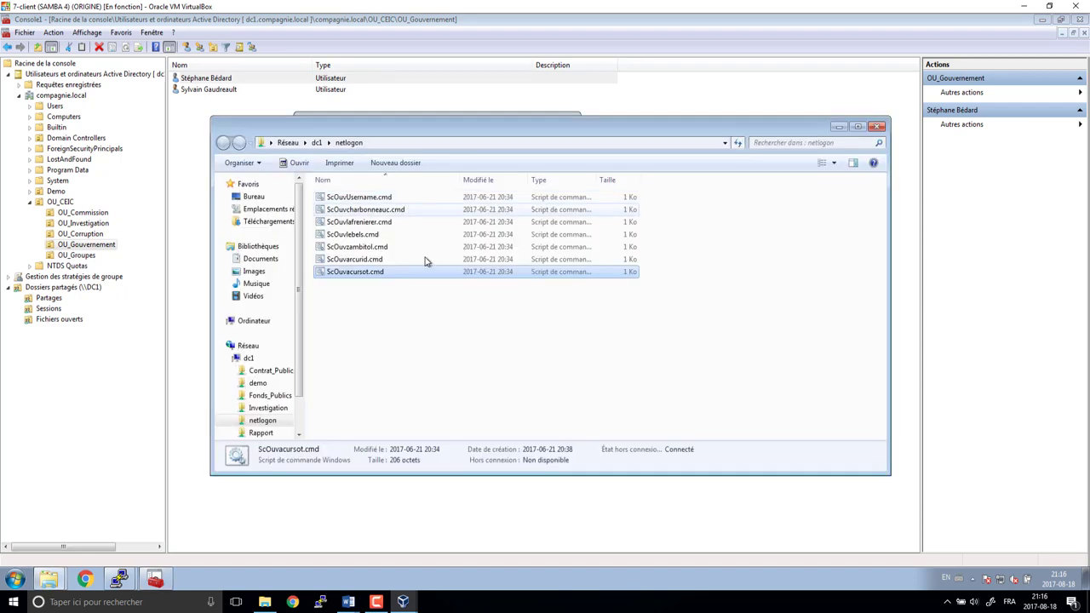
# - Rename ScOuvacursot - Copie.cmd in netlogon to ScOuvbedards.cmd
pyautogui.click(457, 284)
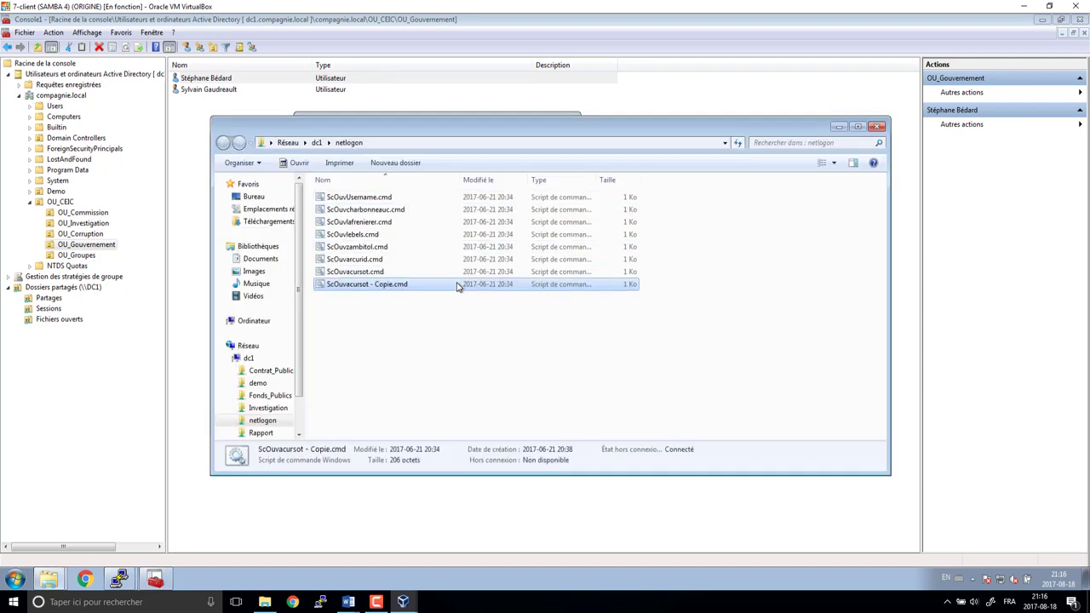
pyautogui.click(395, 286)
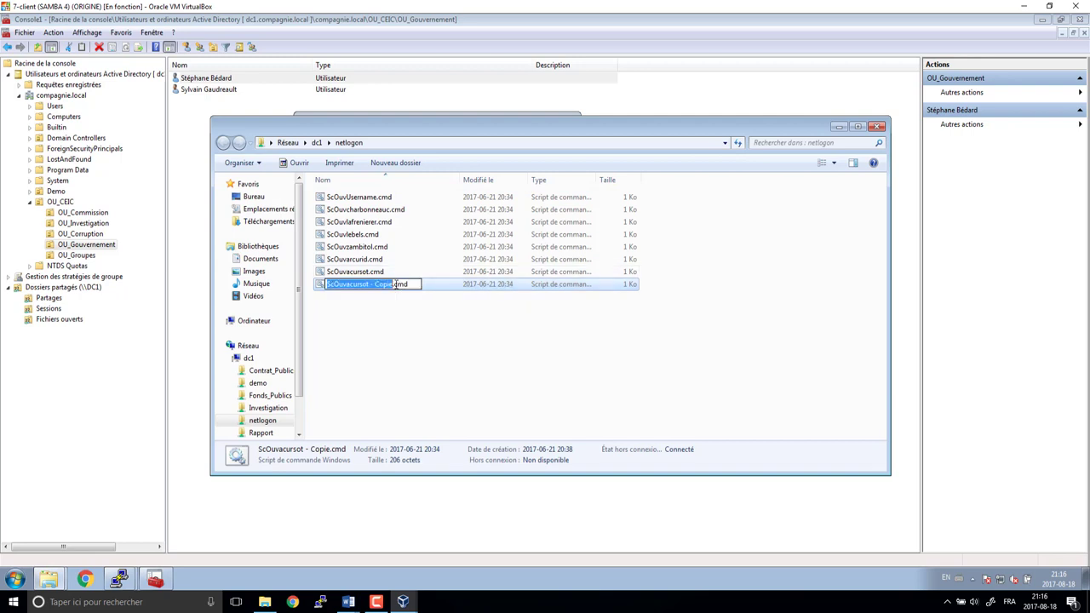
pyautogui.click(396, 284)
pyautogui.hotkey('ctrl', 'shift', 'Left')
pyautogui.hotkey('ctrl', 'shift', 'Left')
pyautogui.hotkey('ctrl', 'shift', 'Left')
pyautogui.write('bedards')
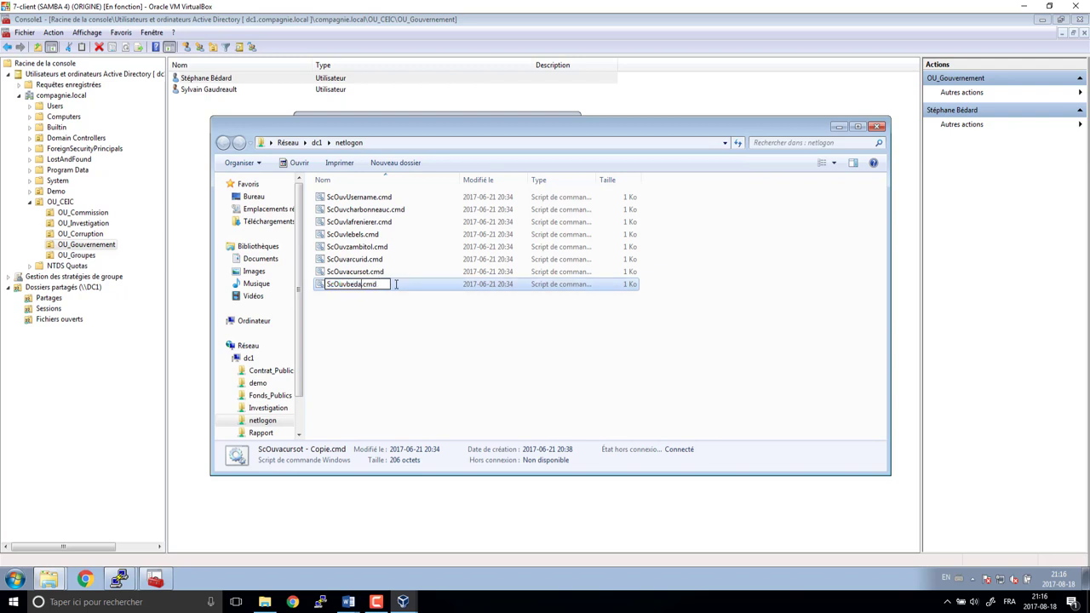
pyautogui.press('Return')
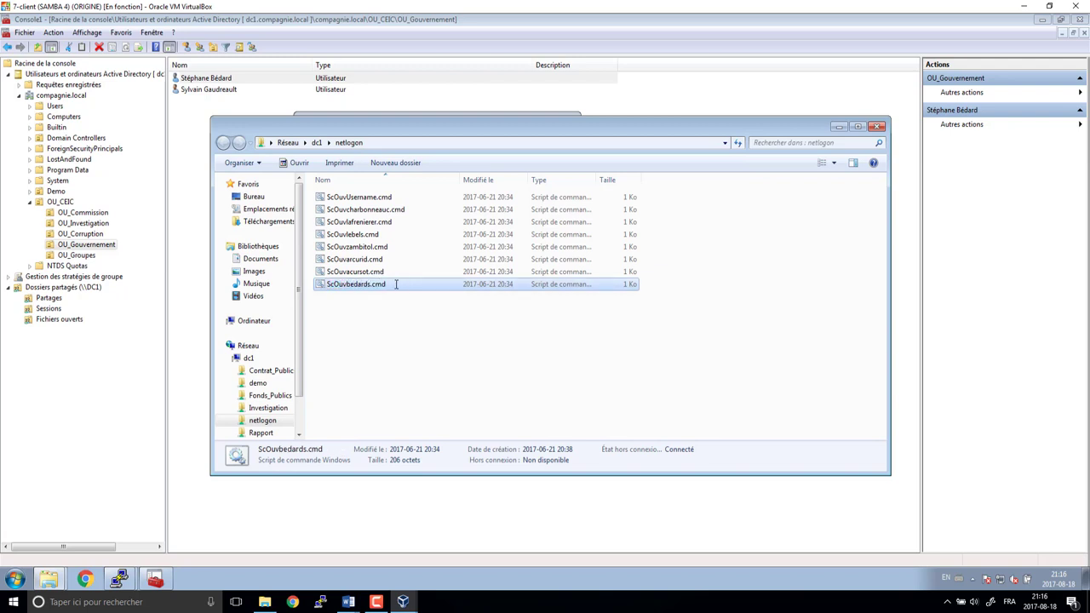
# - Reselect the full ScOuvbedards.cmd name for copying, then deselect the files
pyautogui.hotkey('ctrl', 'a')
pyautogui.press('F2')
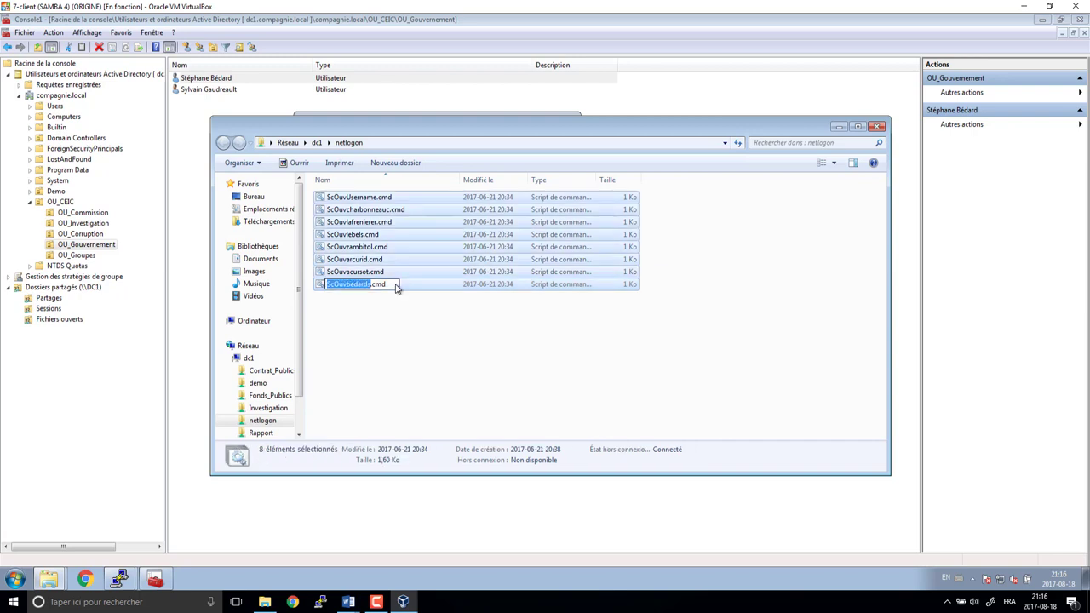
pyautogui.click(396, 287)
pyautogui.hotkey('ctrl', 'a')
pyautogui.hotkey('ctrl', 'c')
pyautogui.click(383, 313)
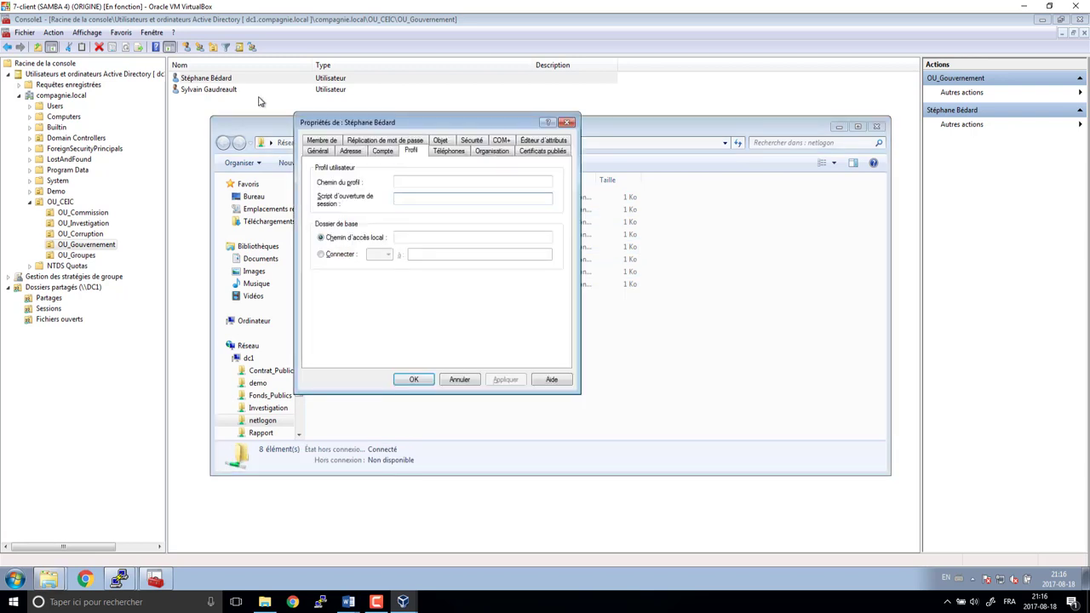
pyautogui.hotkey('ctrl', 'v')
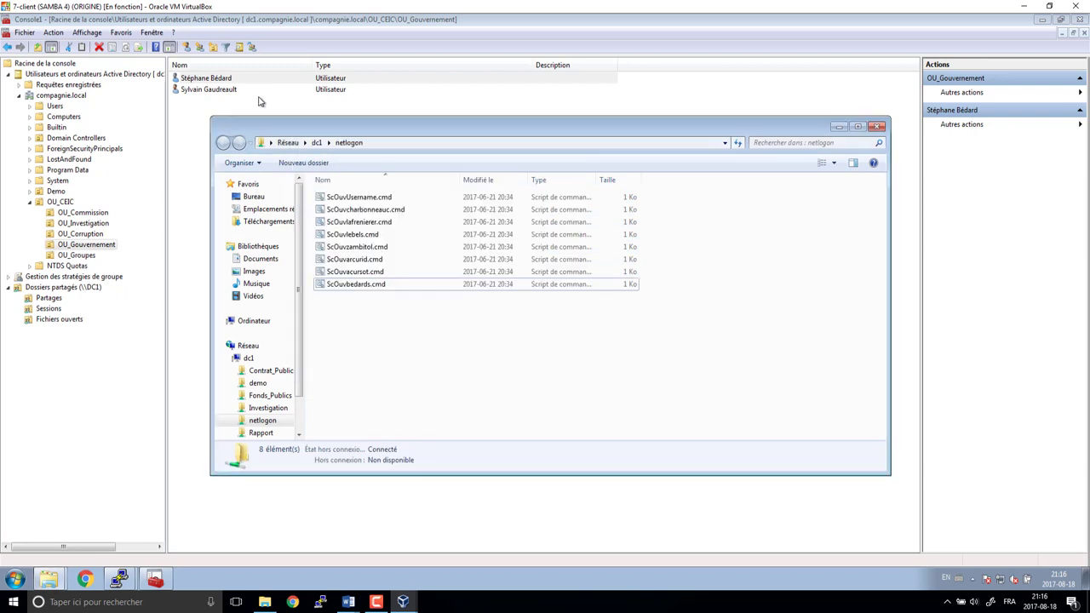
# - Open the second OU_Gouvernement user's Profile tab and duplicate ScOuvbedards.cmd in netlogon
pyautogui.doubleClick(237, 90)
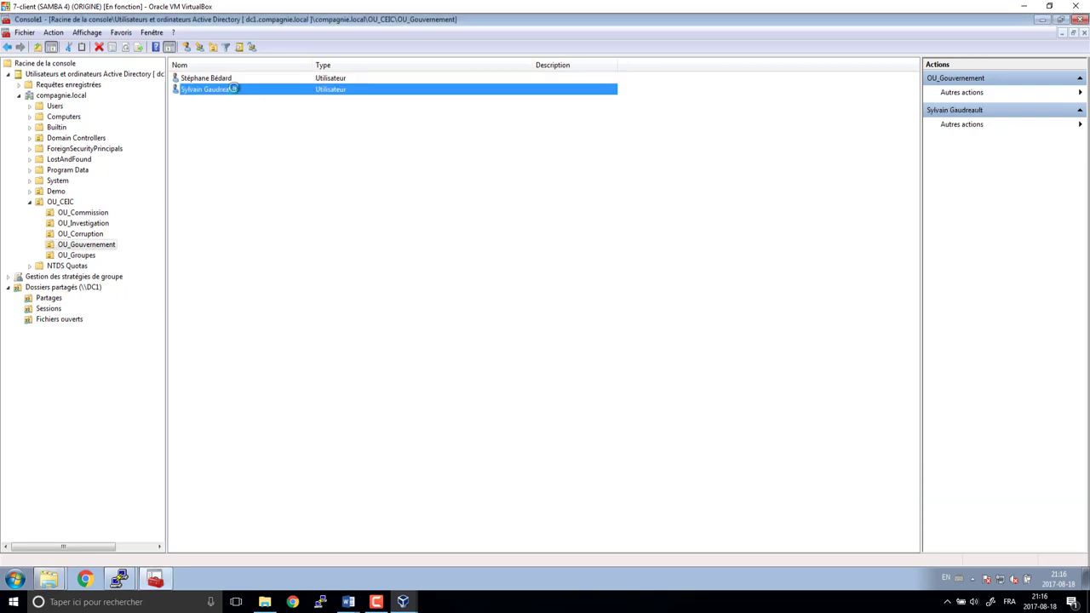
pyautogui.click(412, 152)
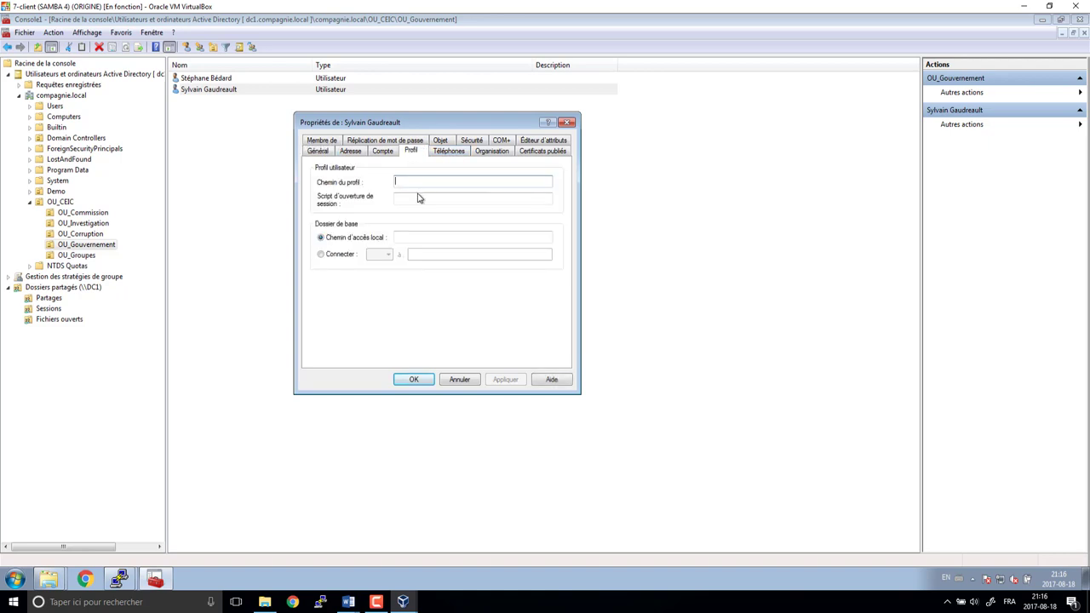
pyautogui.hotkey('alt', 'Tab')
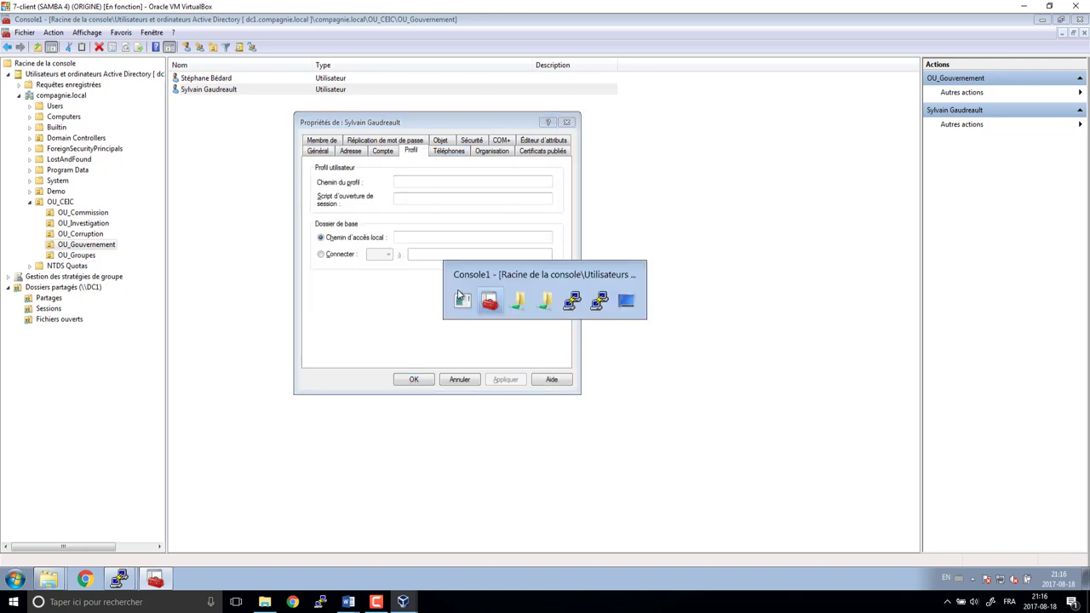
pyautogui.hotkey('alt', 'Tab')
pyautogui.click(458, 289)
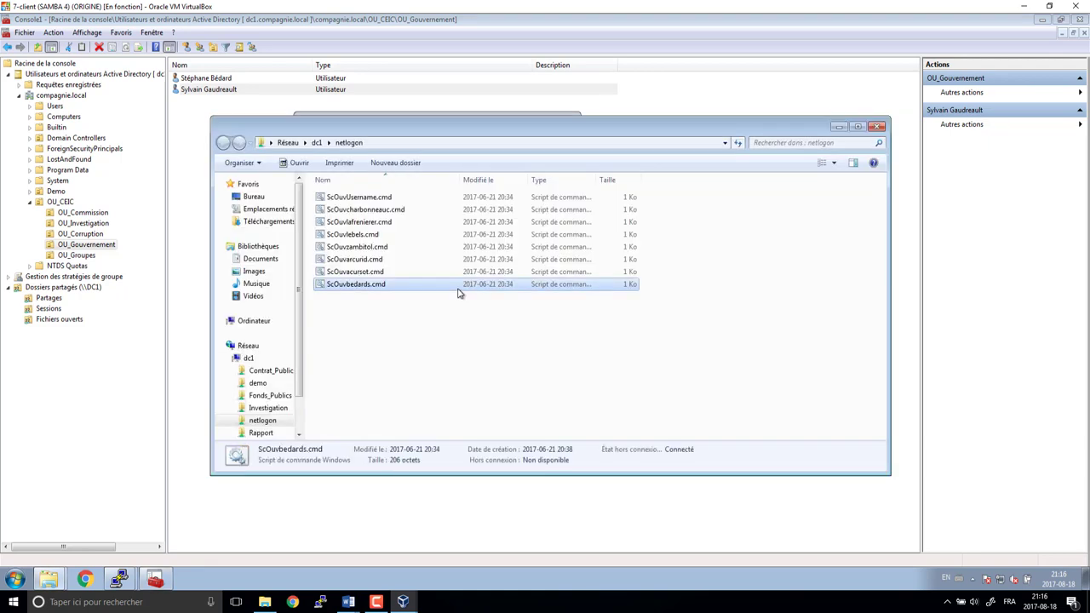
pyautogui.hotkey('ctrl', 'c')
pyautogui.hotkey('ctrl', 'v')
# - Rename the duplicate to ScOuvgaudreaults.cmd
pyautogui.click(417, 299)
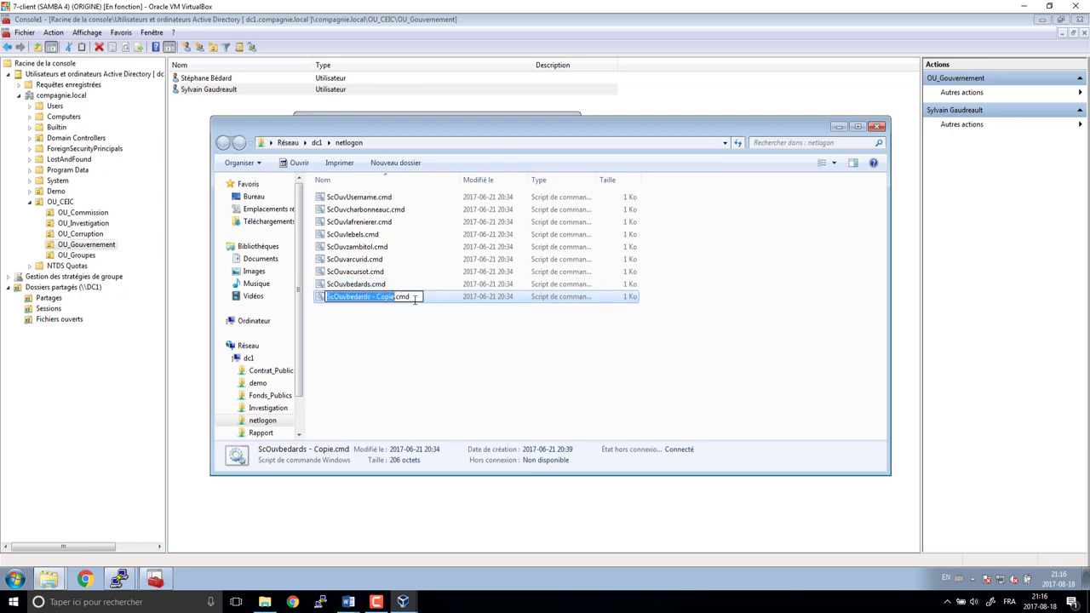
pyautogui.press('Right')
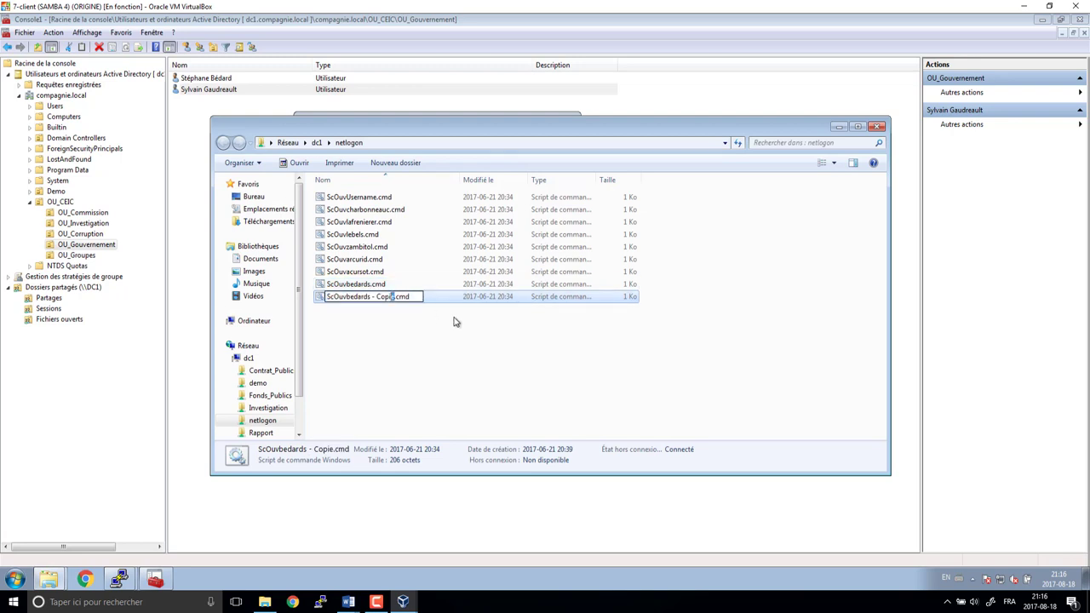
pyautogui.hotkey('shift', 'Left')
pyautogui.hotkey('shift', 'Left')
pyautogui.hotkey('shift', 'Left')
pyautogui.hotkey('shift', 'Left')
pyautogui.hotkey('shift', 'Left')
pyautogui.hotkey('shift', 'Left')
pyautogui.hotkey('shift', 'Left')
pyautogui.hotkey('shift', 'Left')
pyautogui.hotkey('shift', 'Left')
pyautogui.hotkey('shift', 'Left')
pyautogui.hotkey('shift', 'Left')
pyautogui.hotkey('shift', 'Left')
pyautogui.write('gaudreaults')
pyautogui.press('Return')
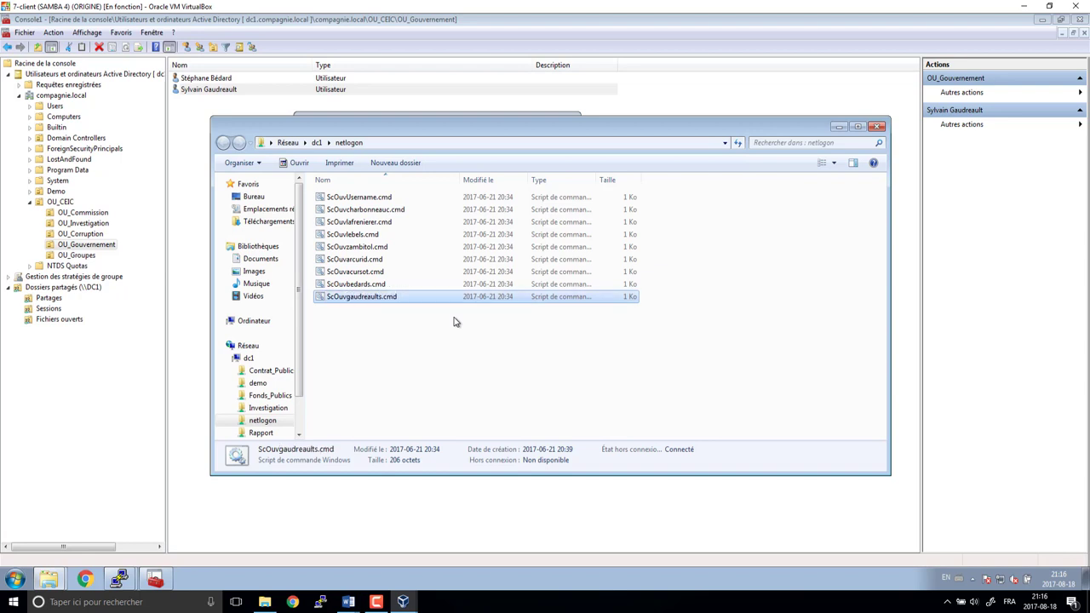
pyautogui.press('F2')
pyautogui.hotkey('ctrl', 'a')
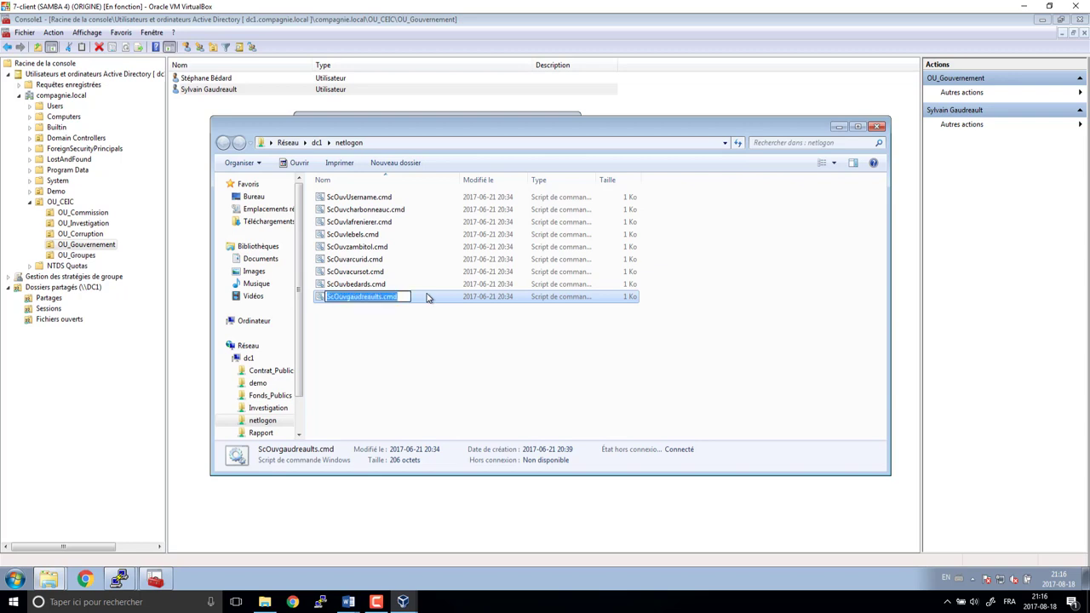
pyautogui.hotkey('ctrl', 'c')
pyautogui.press('Escape')
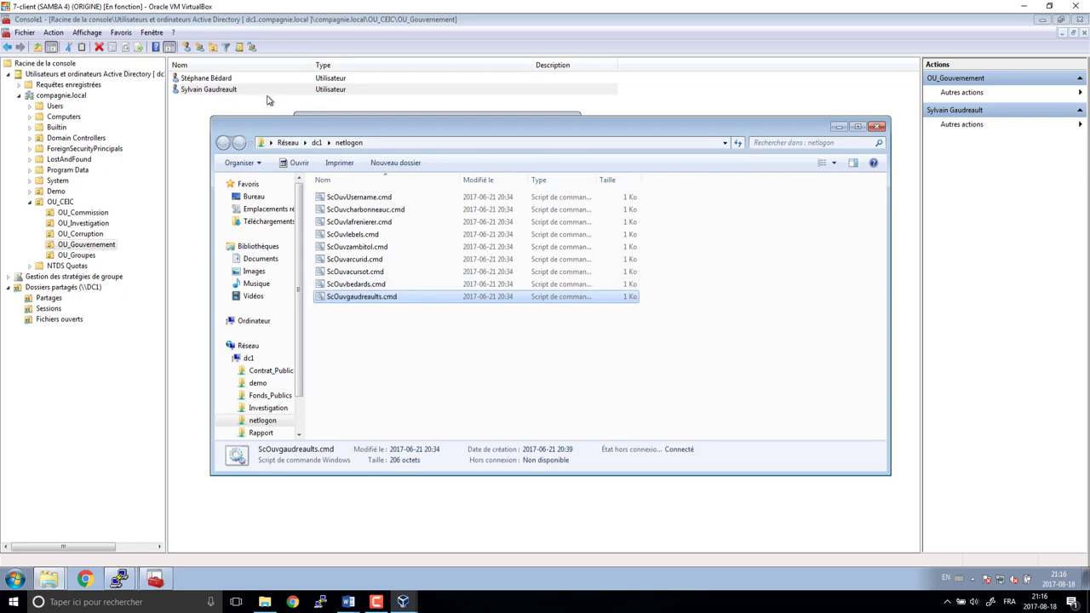
pyautogui.click(267, 101)
pyautogui.hotkey('ctrl', 'v')
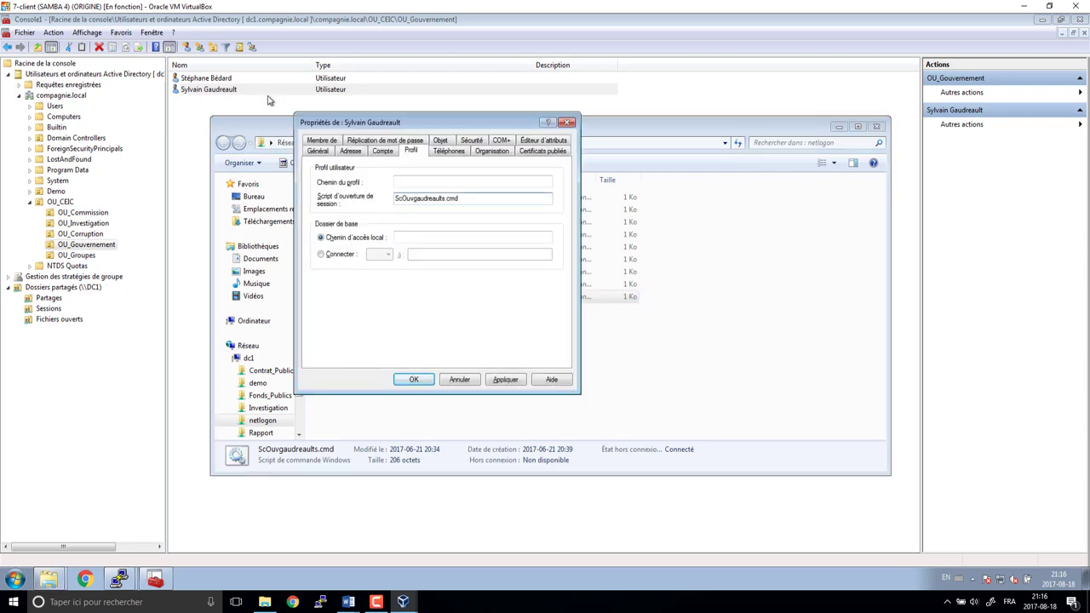
pyautogui.click(415, 380)
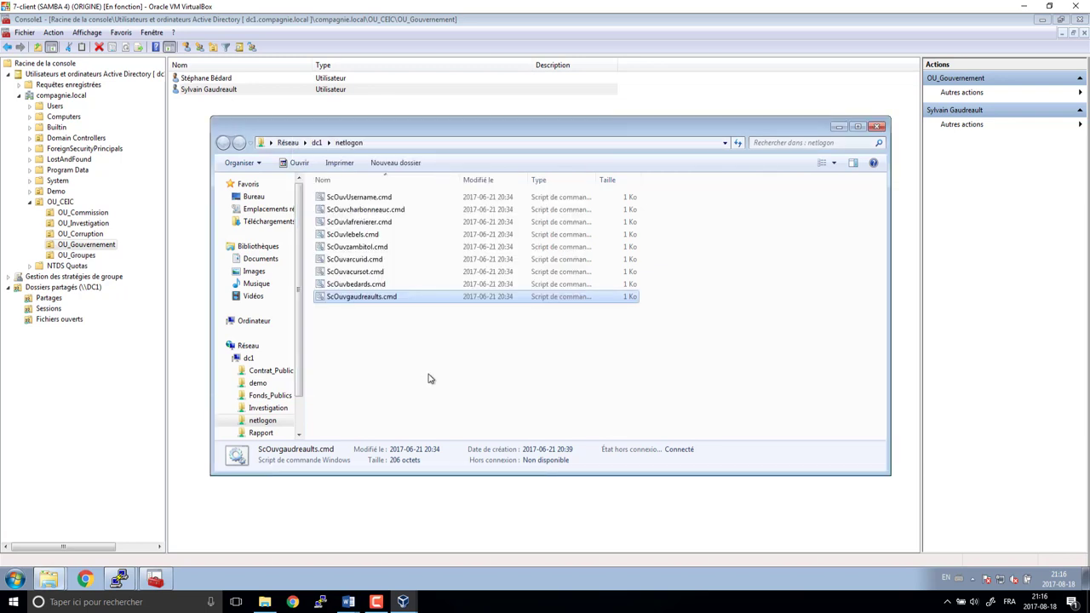
pyautogui.click(385, 215)
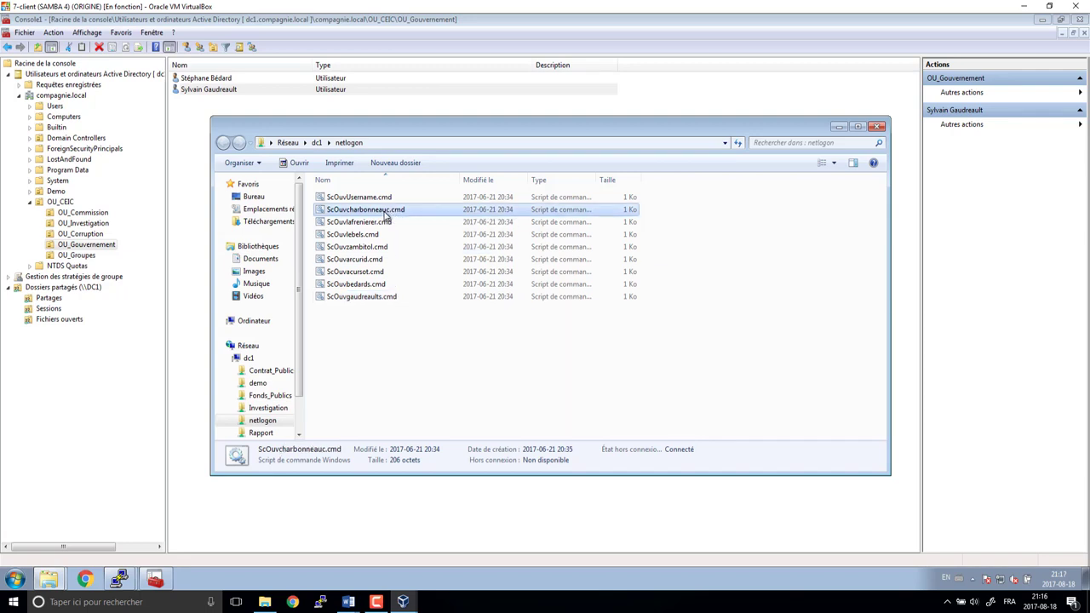
pyautogui.rightClick(385, 215)
pyautogui.click(409, 228)
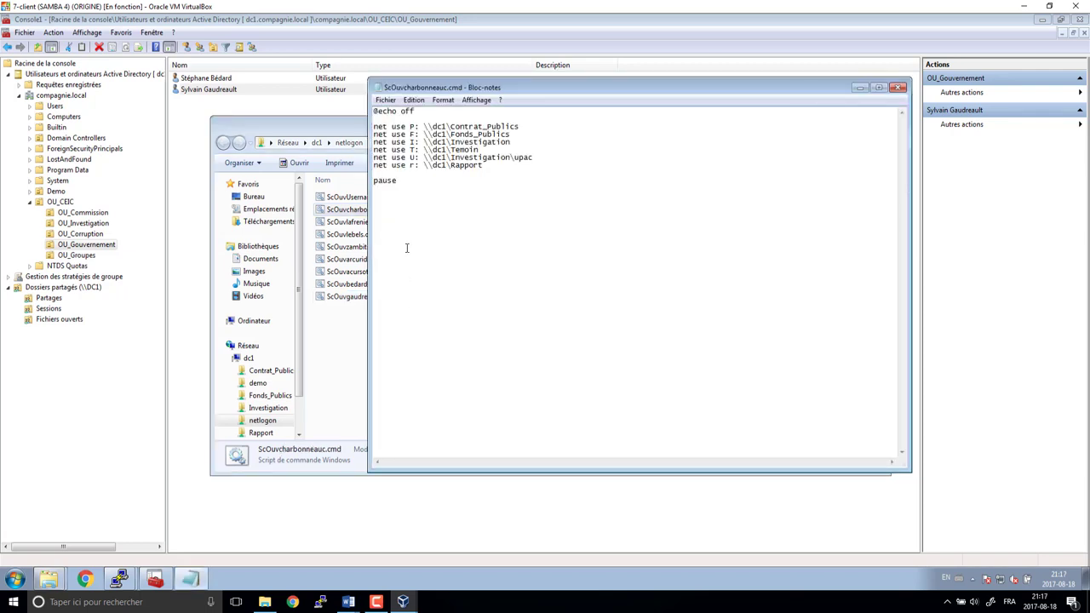
pyautogui.click(462, 127)
pyautogui.write('rem ')
pyautogui.write('rem')
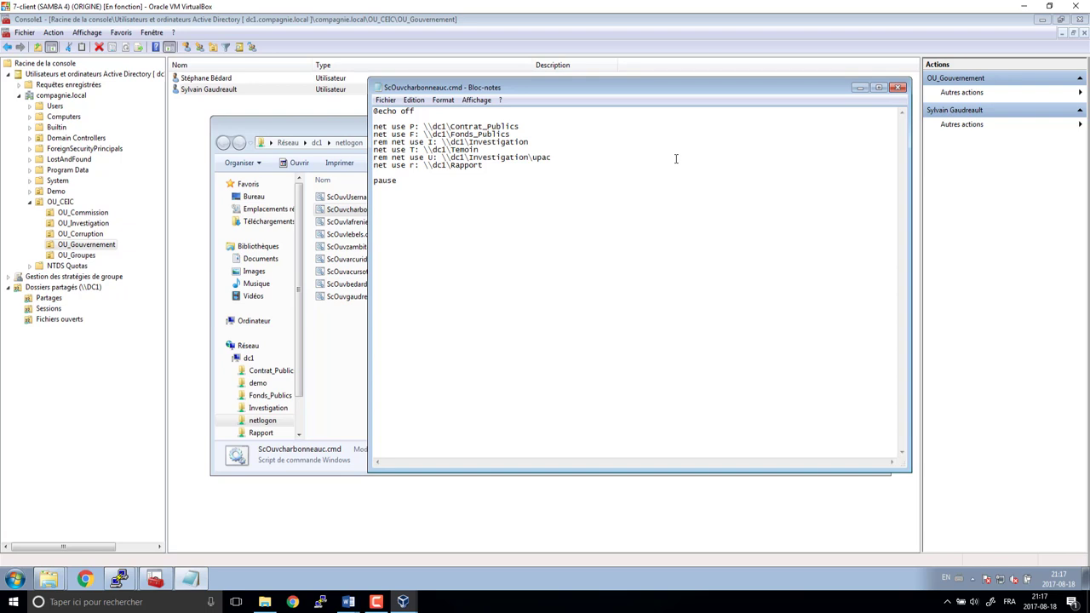
pyautogui.hotkey('shift', 'End')
pyautogui.press('Delete')
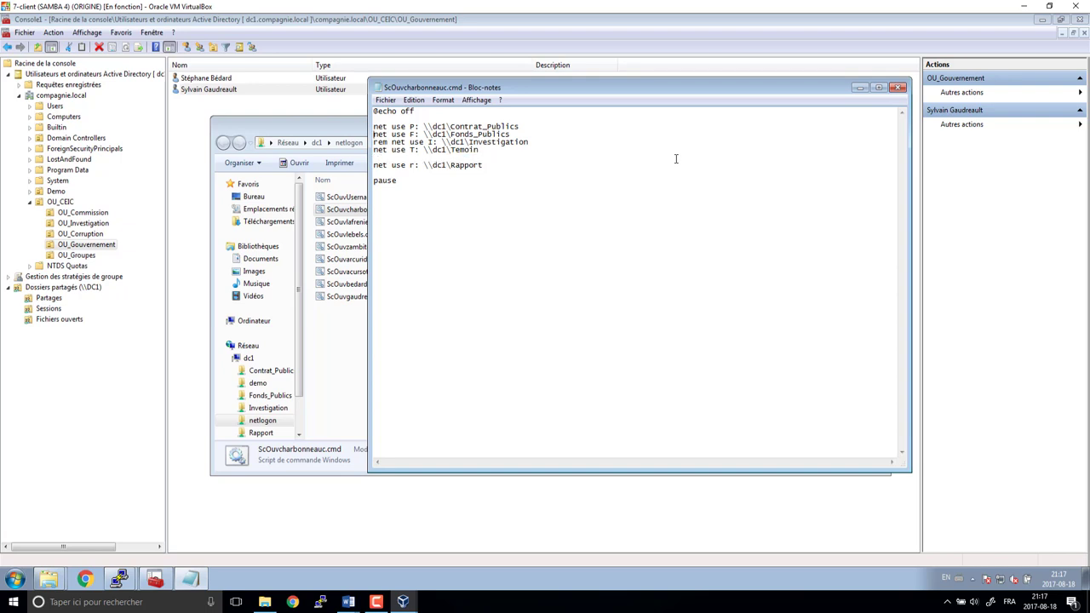
# - Delete the I: mapping line, leftover blank lines and the pause line, then save the script
pyautogui.hotkey('shift', 'End')
pyautogui.press('Delete')
pyautogui.press('Delete')
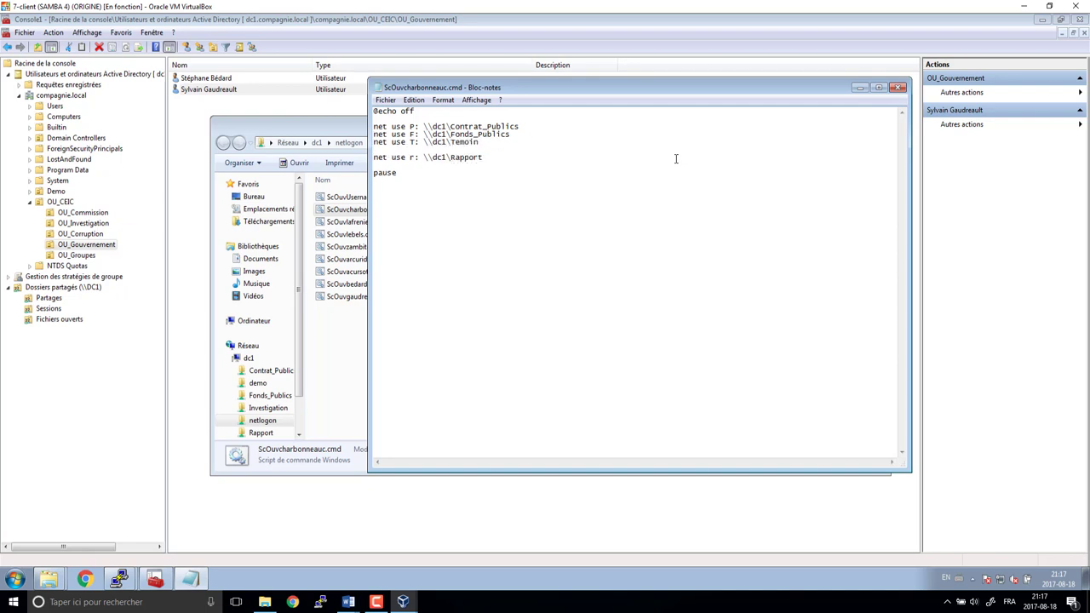
pyautogui.press('Down')
pyautogui.press('Delete')
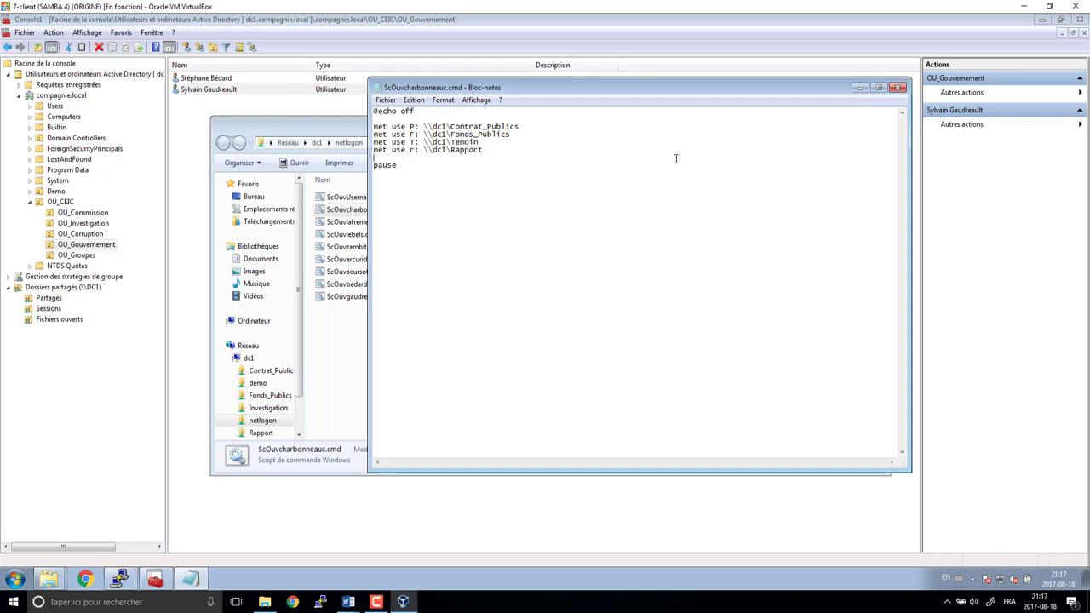
pyautogui.hotkey('shift', 'End')
pyautogui.press('Delete')
pyautogui.press('BackSpace')
pyautogui.click(897, 87)
pyautogui.click(482, 303)
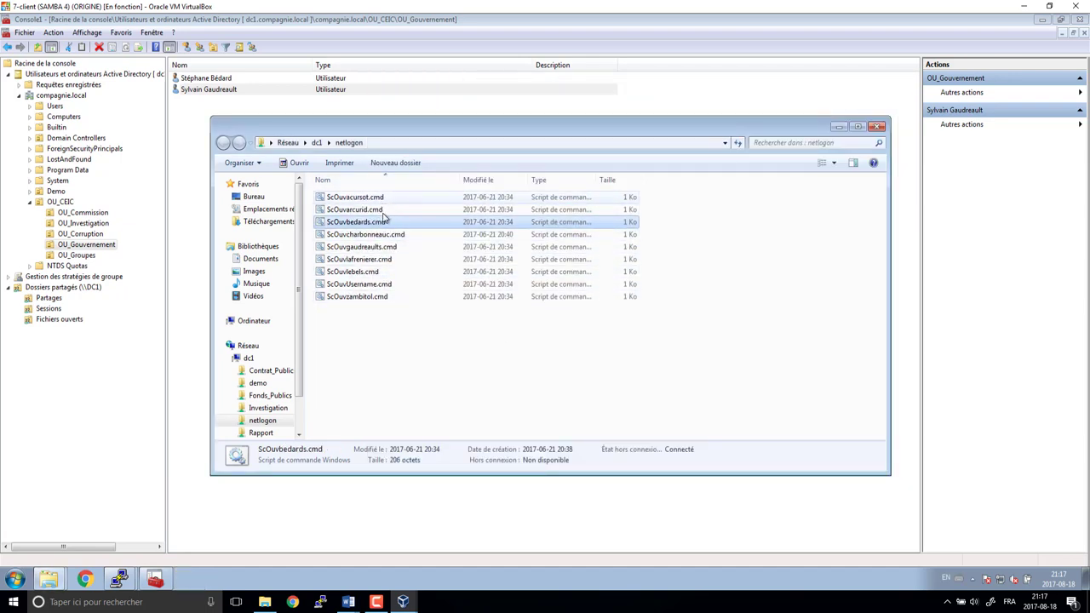
# - Open ScOuvacursot.cmd in Notepad for editing
pyautogui.click(377, 198)
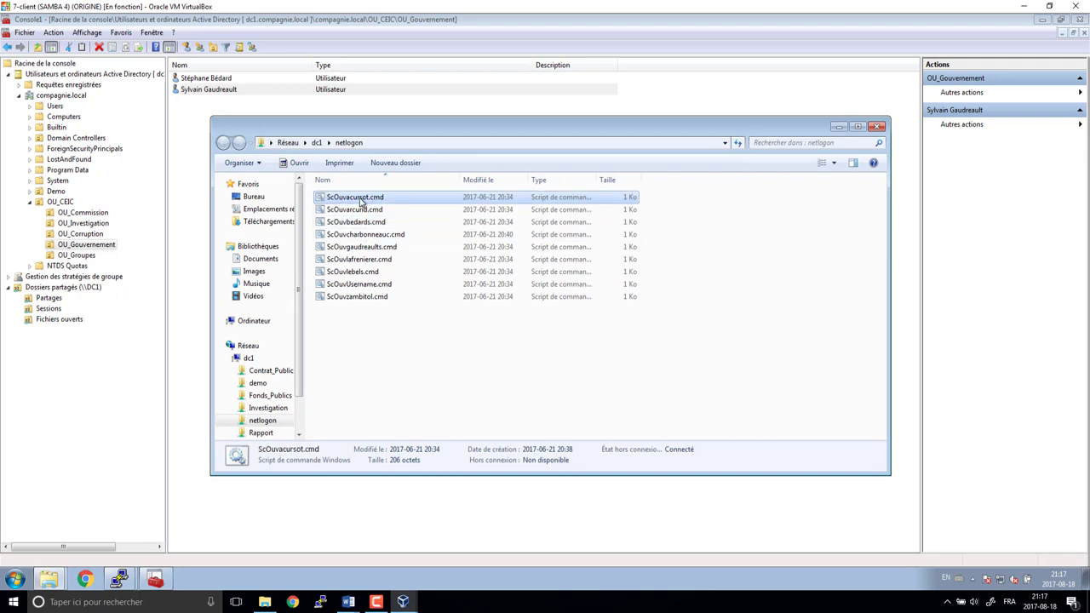
pyautogui.rightClick(361, 200)
pyautogui.click(394, 215)
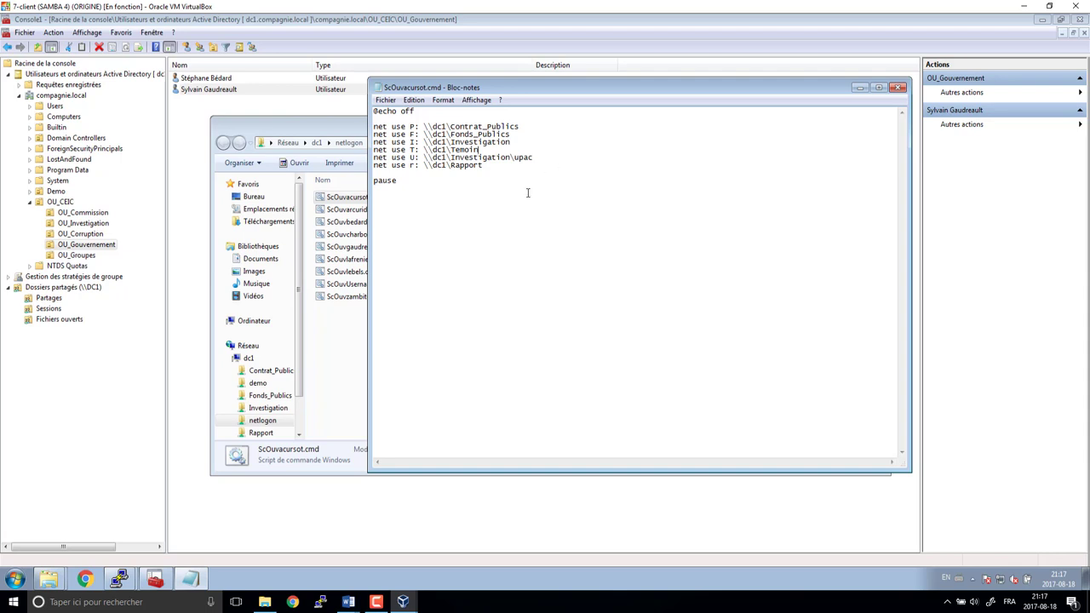
# - Review the server's shared folders, then display the OU_Groupes security groups in Active Directory
pyautogui.click(56, 299)
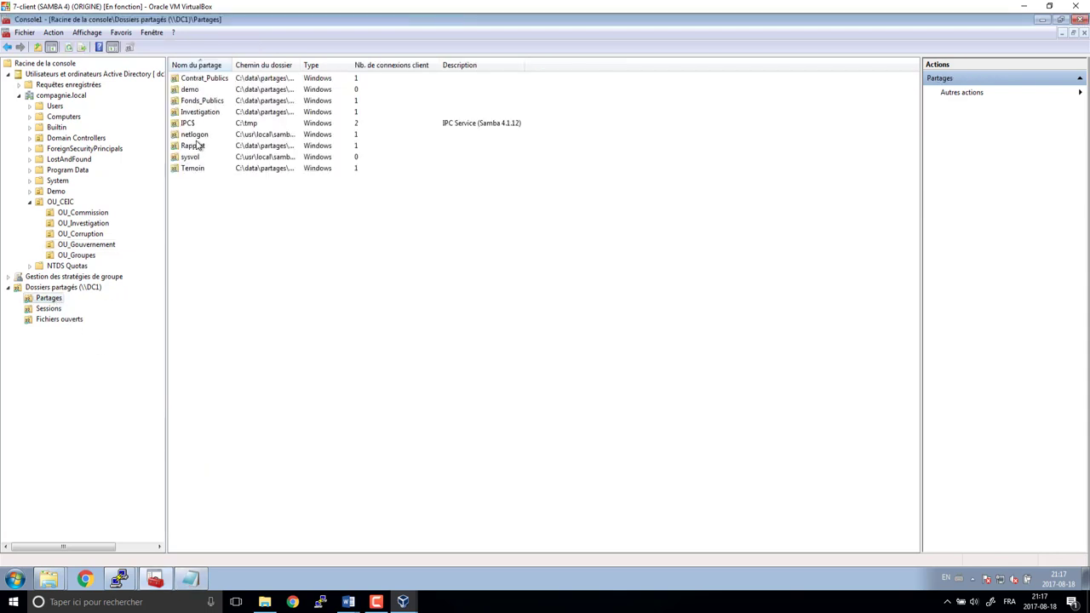
pyautogui.rightClick(195, 169)
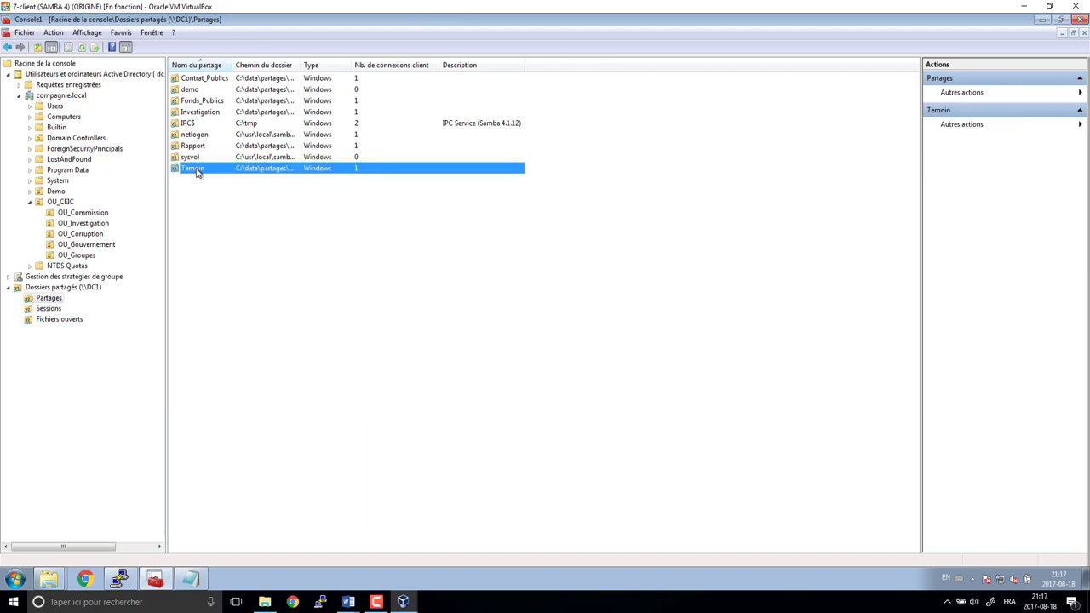
pyautogui.click(170, 226)
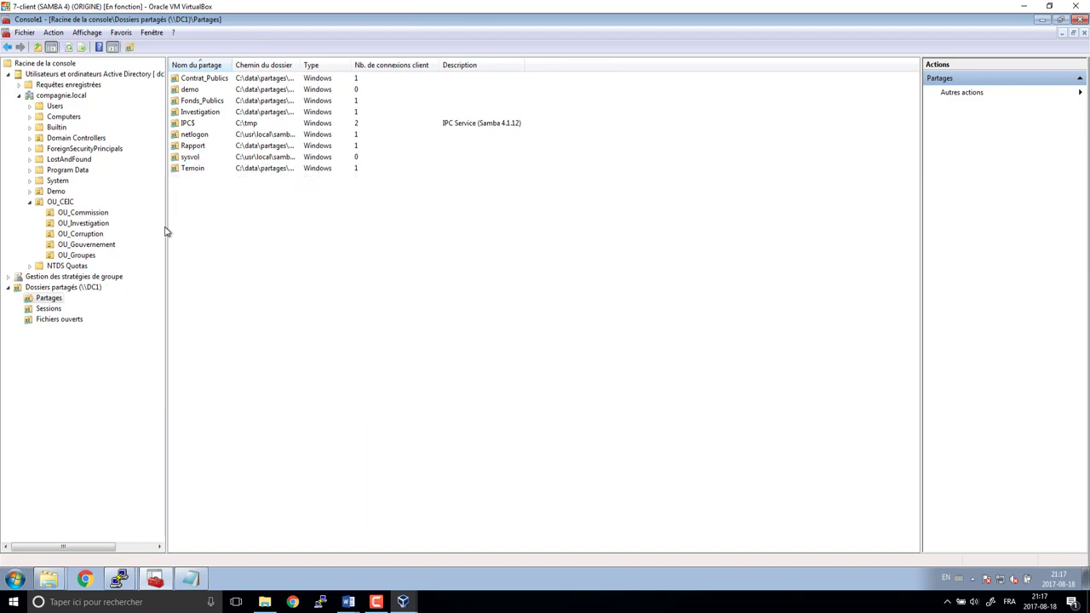
pyautogui.click(76, 255)
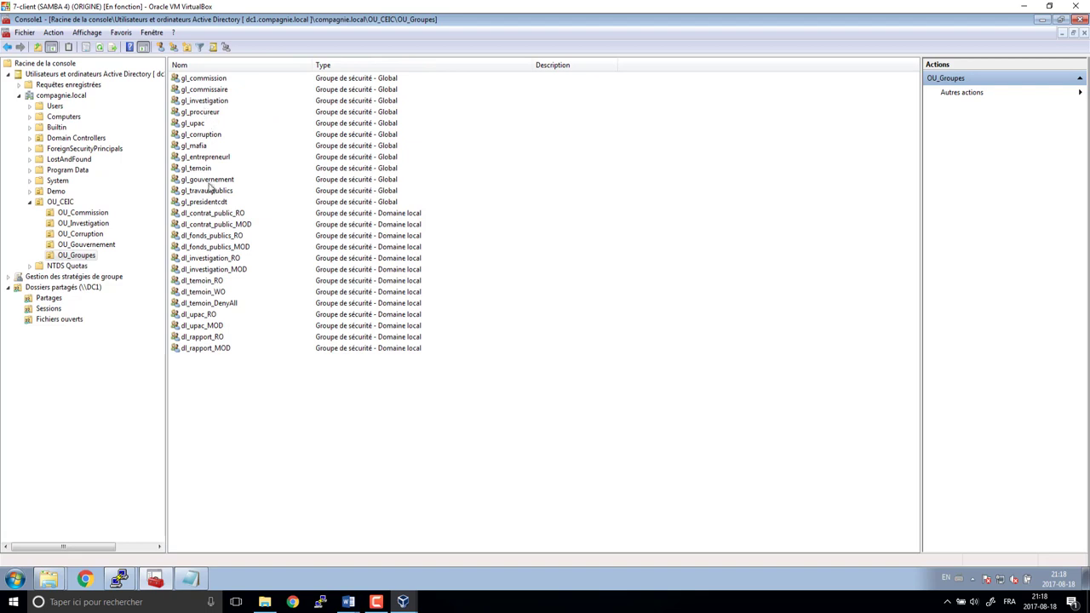
# - Add an OU_Corruption user to the dl_temoin_DenyAll group's member list
pyautogui.doubleClick(233, 306)
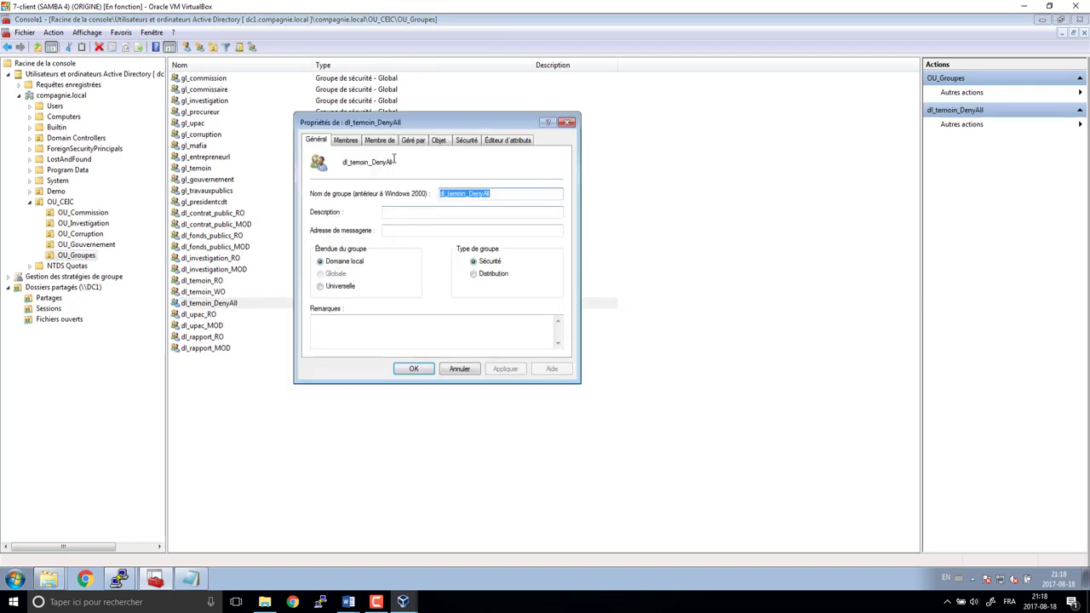
pyautogui.click(346, 142)
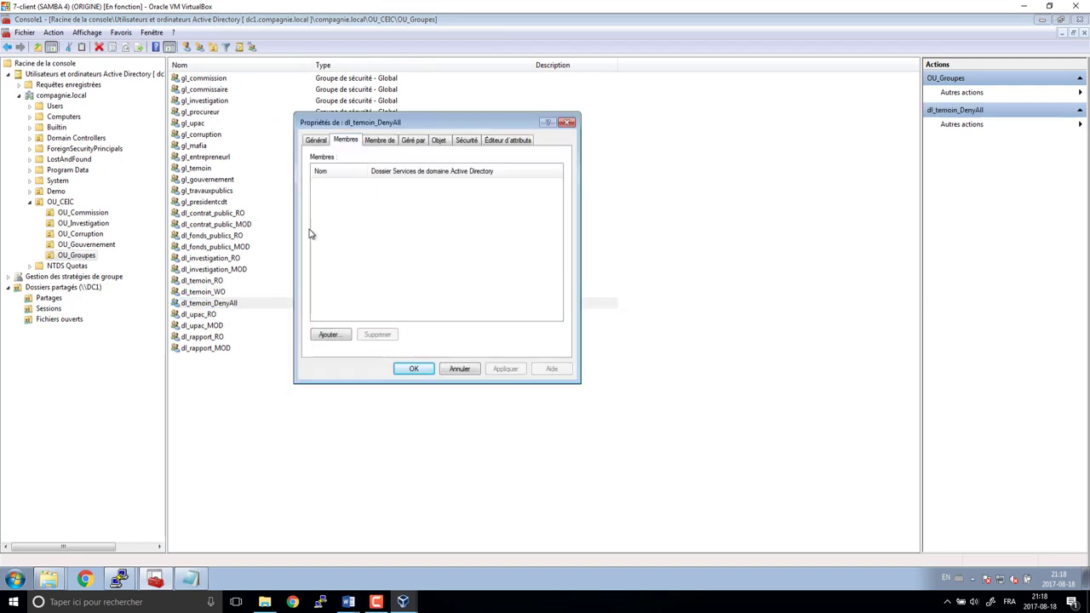
pyautogui.click(330, 335)
pyautogui.write('tony')
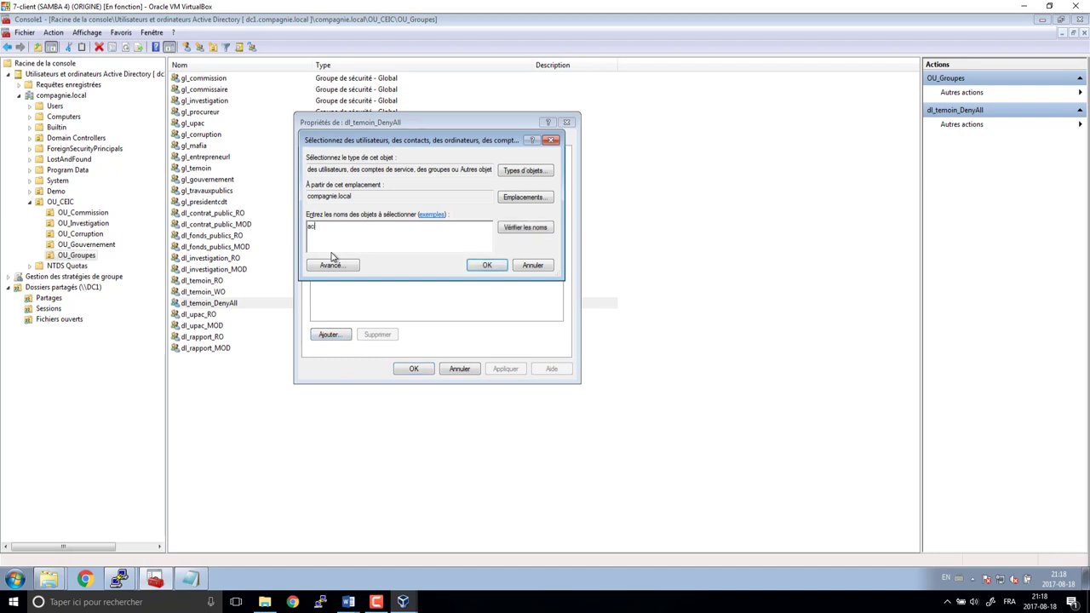
pyautogui.press('Return')
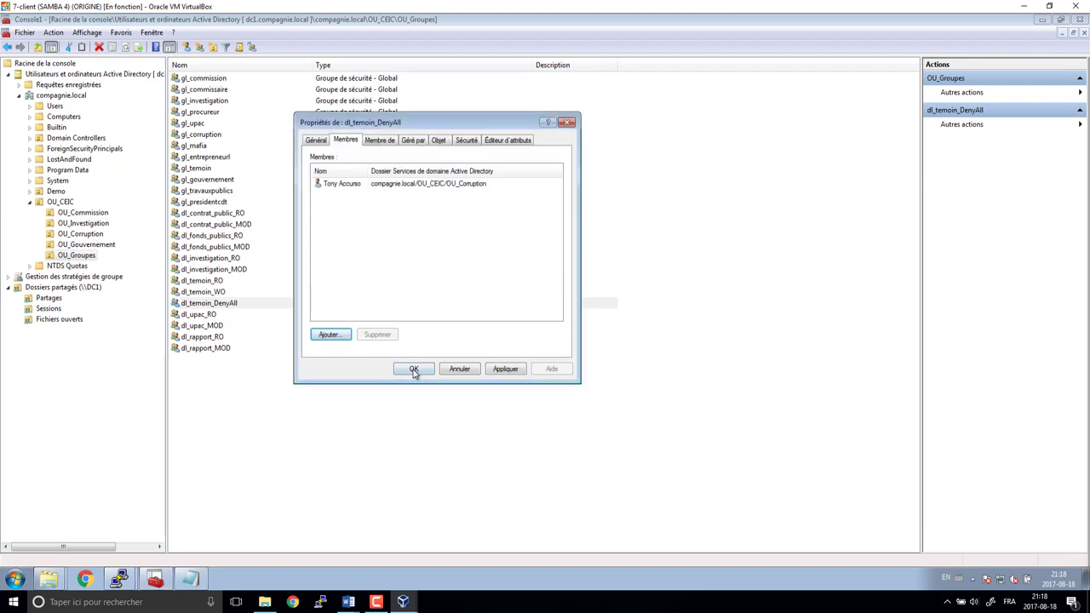
pyautogui.click(414, 369)
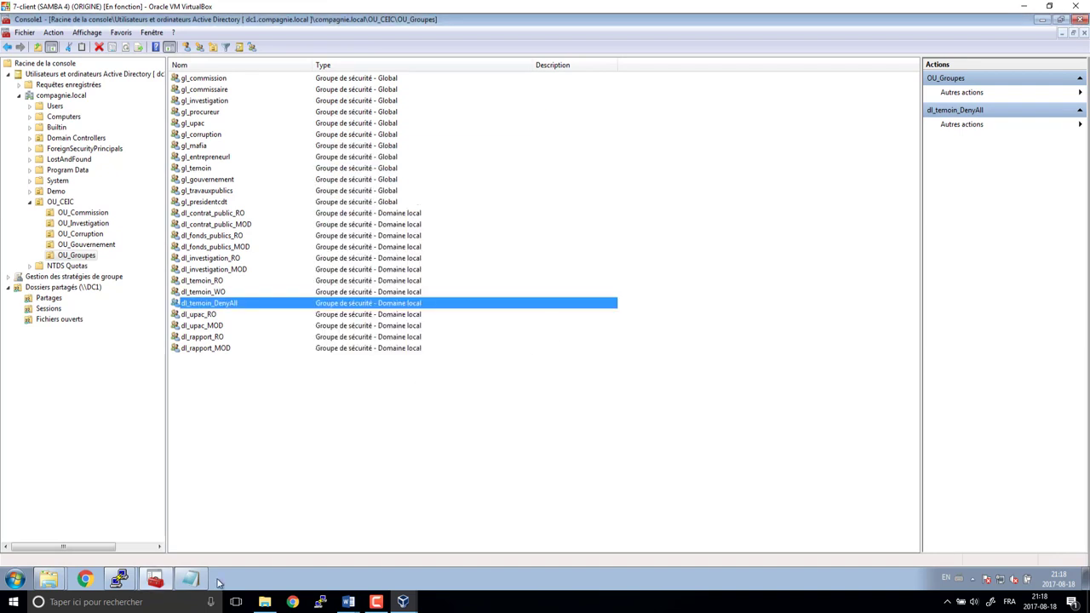
pyautogui.click(190, 580)
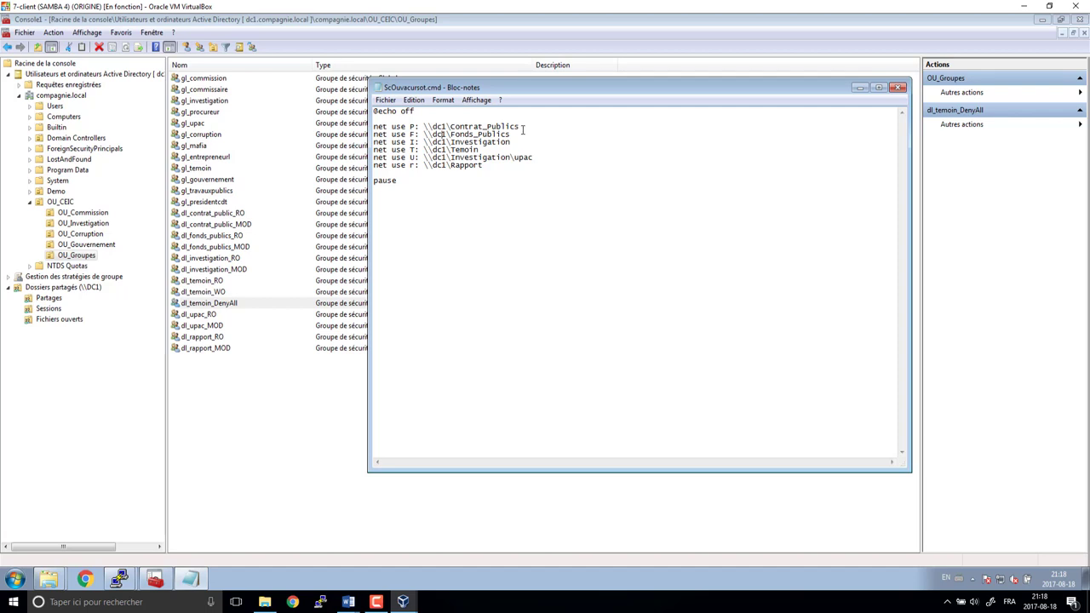
# - Delete the F: through r: mappings and pause line from ScOuvacursot.cmd, keeping only P:, and save
pyautogui.moveTo(523, 128); pyautogui.dragTo(387, 136)
pyautogui.click(375, 136)
pyautogui.hotkey('shift', 'End')
pyautogui.hotkey('shift', 'Down')
pyautogui.hotkey('shift', 'Down')
pyautogui.hotkey('shift', 'Down')
pyautogui.hotkey('shift', 'Down')
pyautogui.hotkey('shift', 'Down')
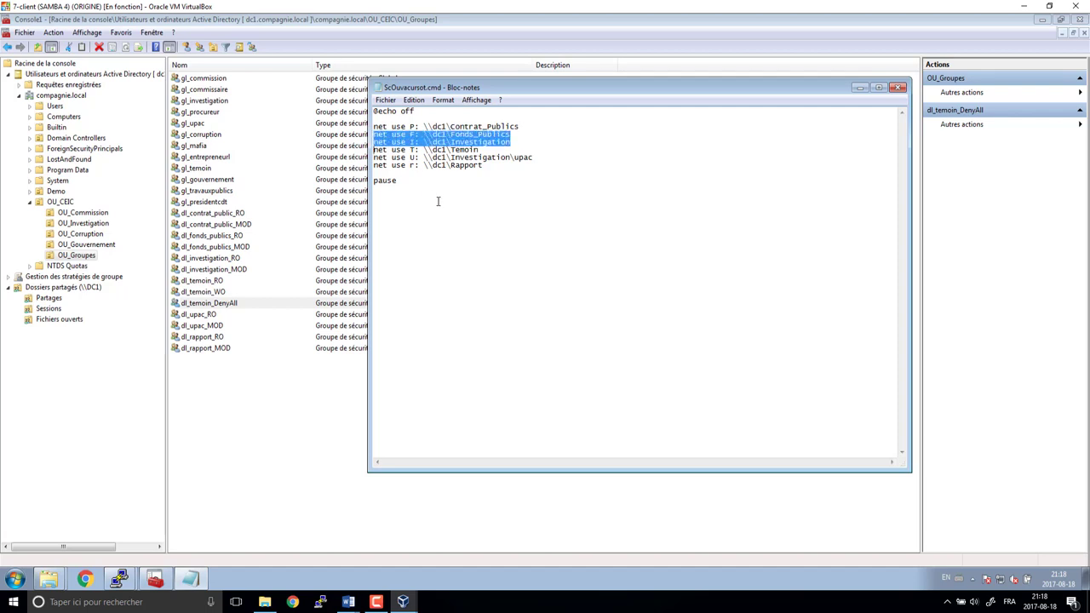
pyautogui.press('Delete')
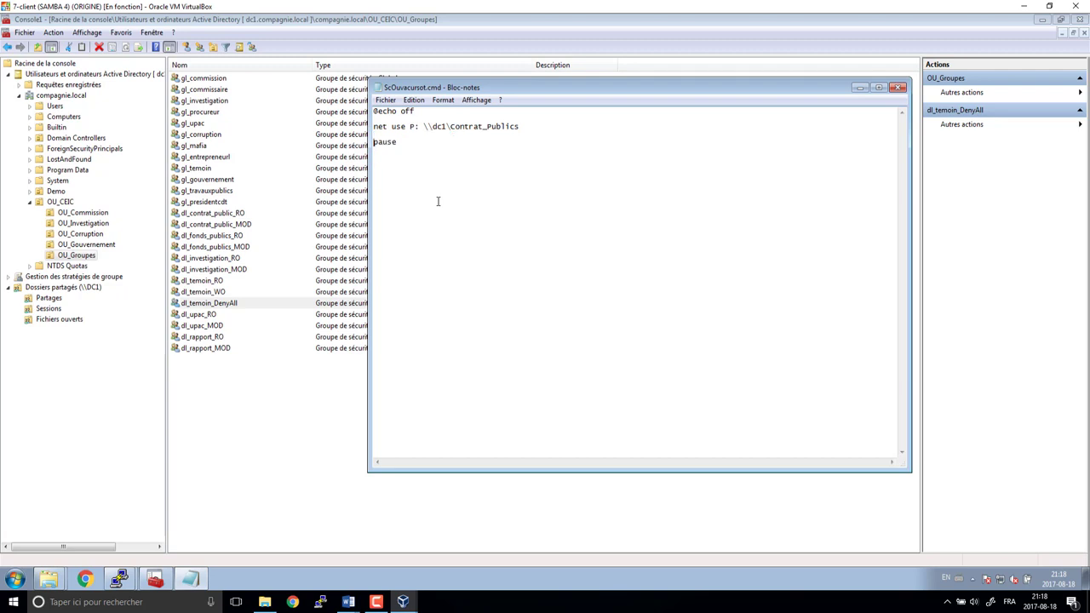
pyautogui.hotkey('shift', 'End')
pyautogui.press('BackSpace')
pyautogui.press('BackSpace')
pyautogui.click(896, 90)
pyautogui.click(498, 308)
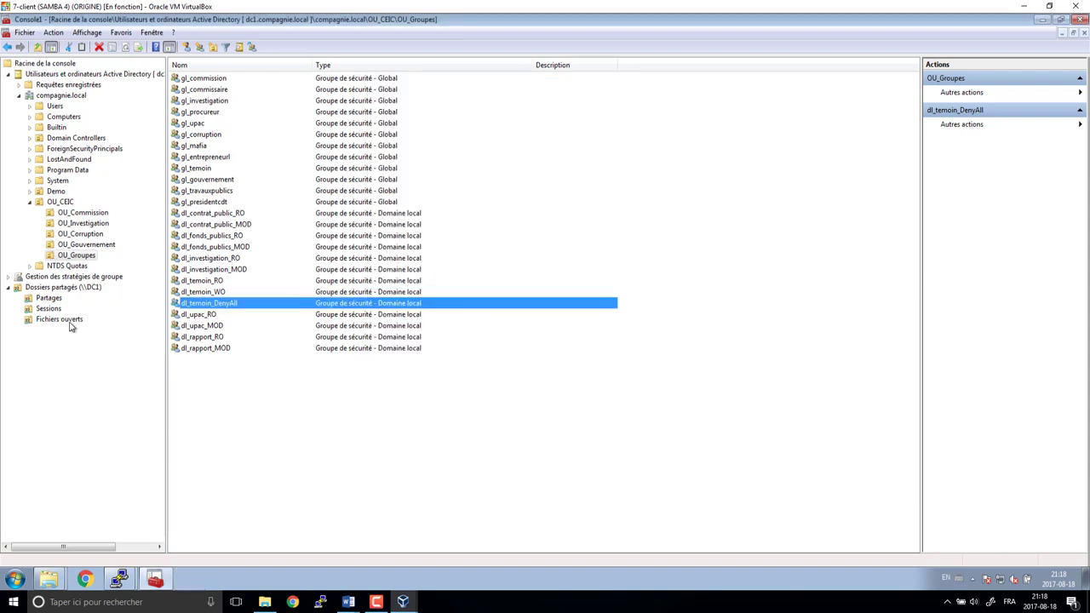
# - Open ScOuvarcurid.cmd, delete the I: through r: mappings and pause line, and save it
pyautogui.hotkey('alt', 'Tab')
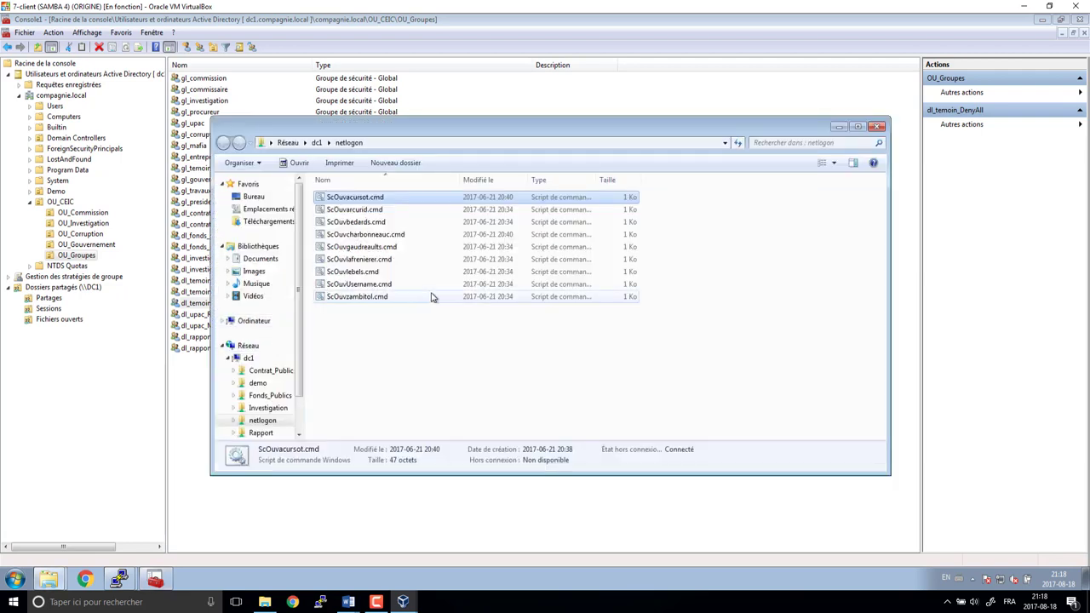
pyautogui.click(356, 211)
pyautogui.rightClick(356, 211)
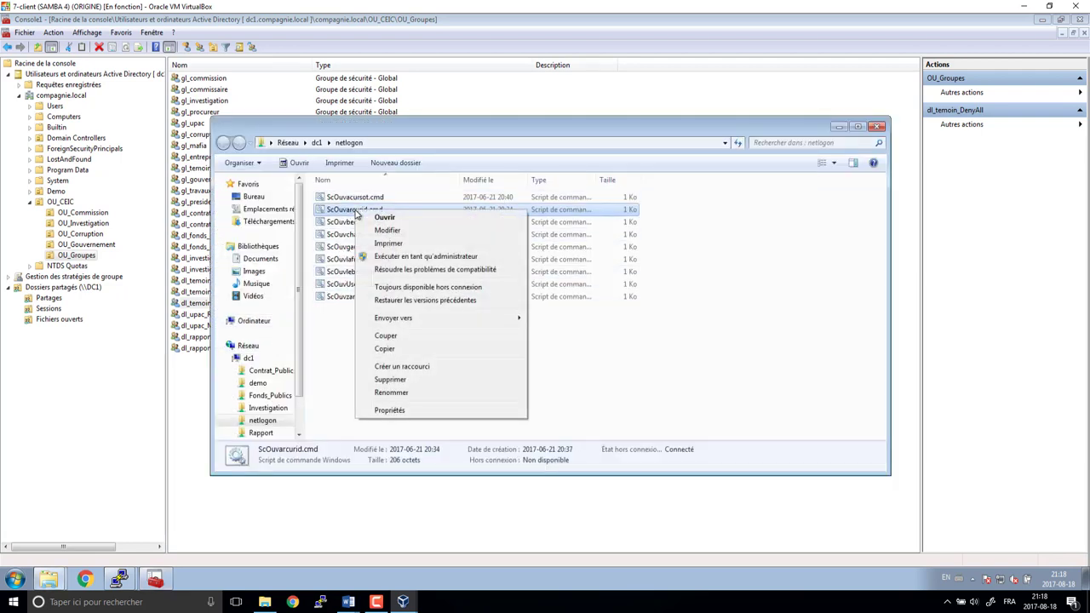
pyautogui.click(388, 230)
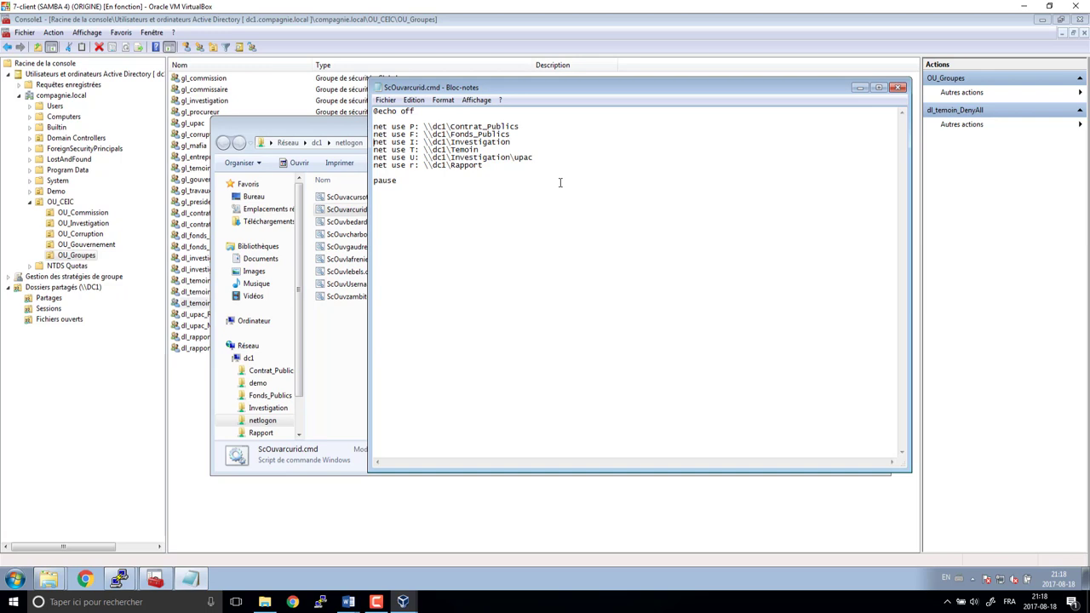
pyautogui.hotkey('shift', 'Down')
pyautogui.hotkey('shift', 'Down')
pyautogui.hotkey('shift', 'Down')
pyautogui.hotkey('shift', 'Down')
pyautogui.hotkey('shift', 'Down')
pyautogui.hotkey('shift', 'Down')
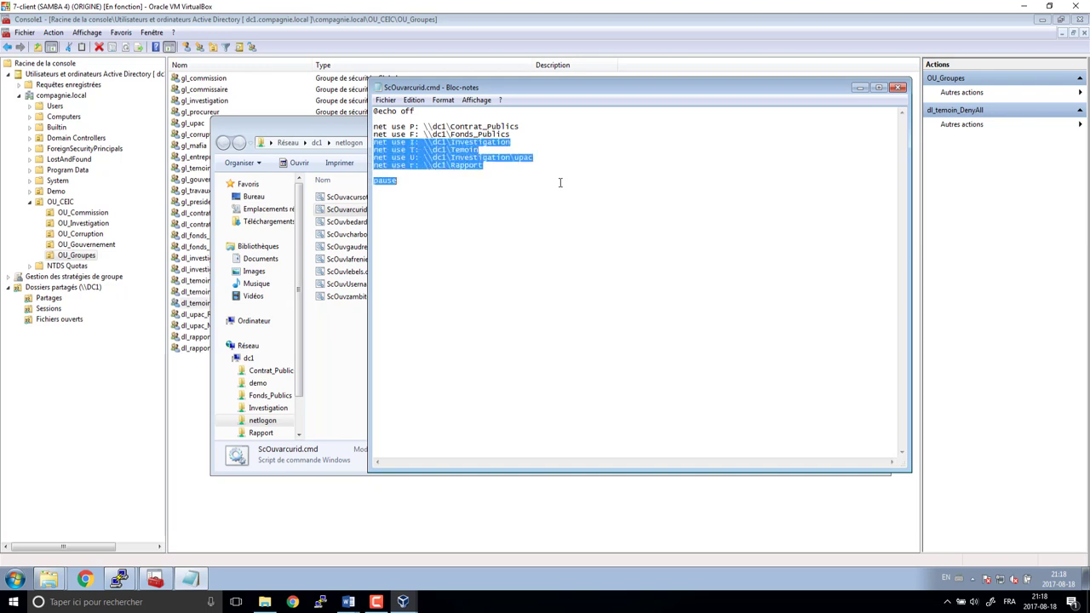
pyautogui.press('Delete')
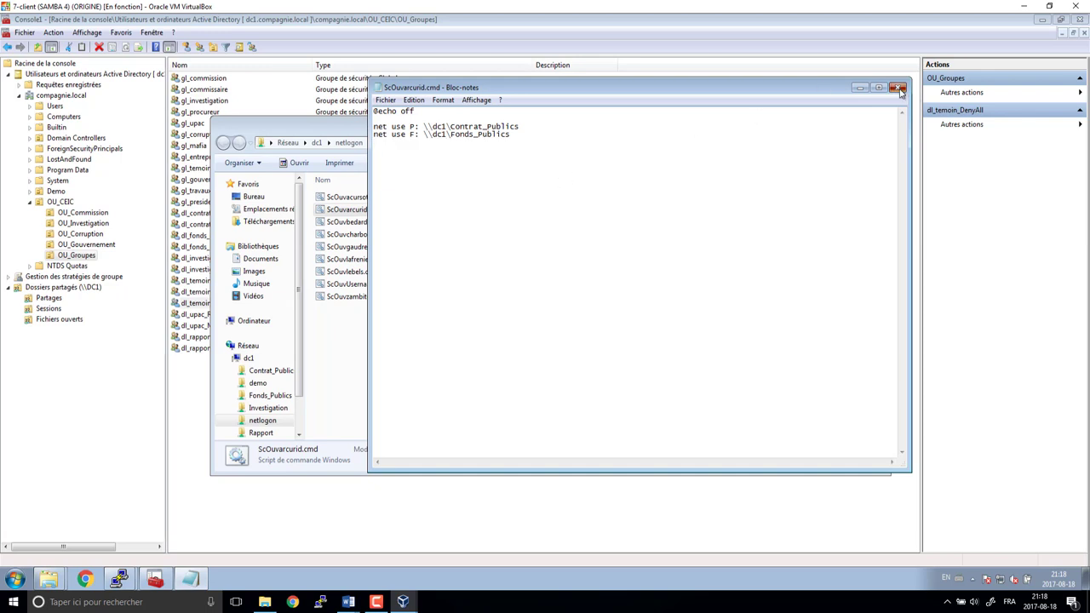
pyautogui.click(899, 87)
pyautogui.click(486, 308)
# - Open ScOuvbedards.cmd for editing and check the table in the Word planning document
pyautogui.rightClick(361, 222)
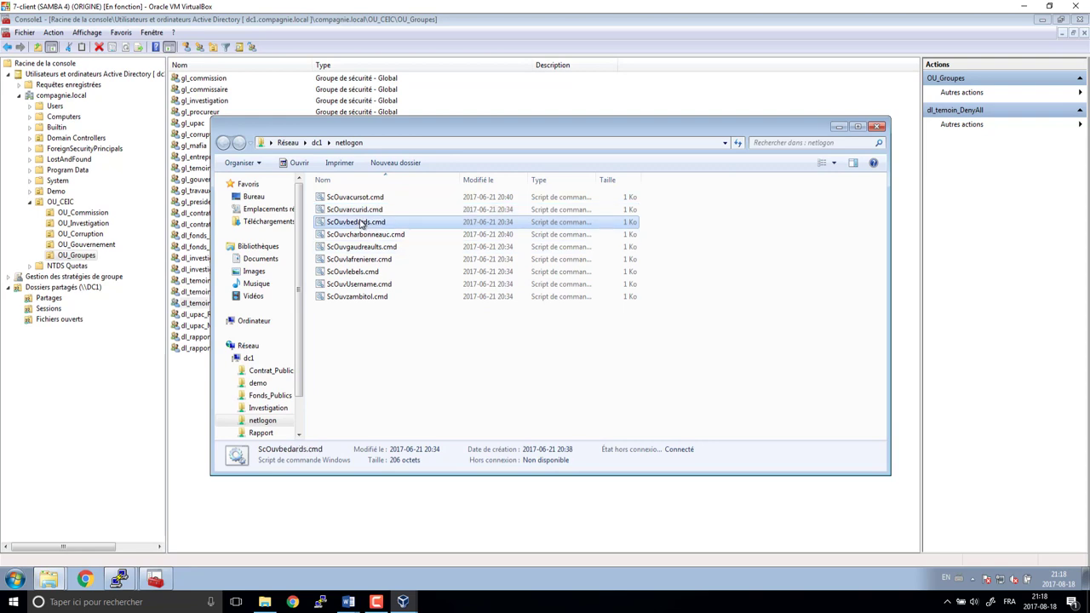
pyautogui.click(392, 241)
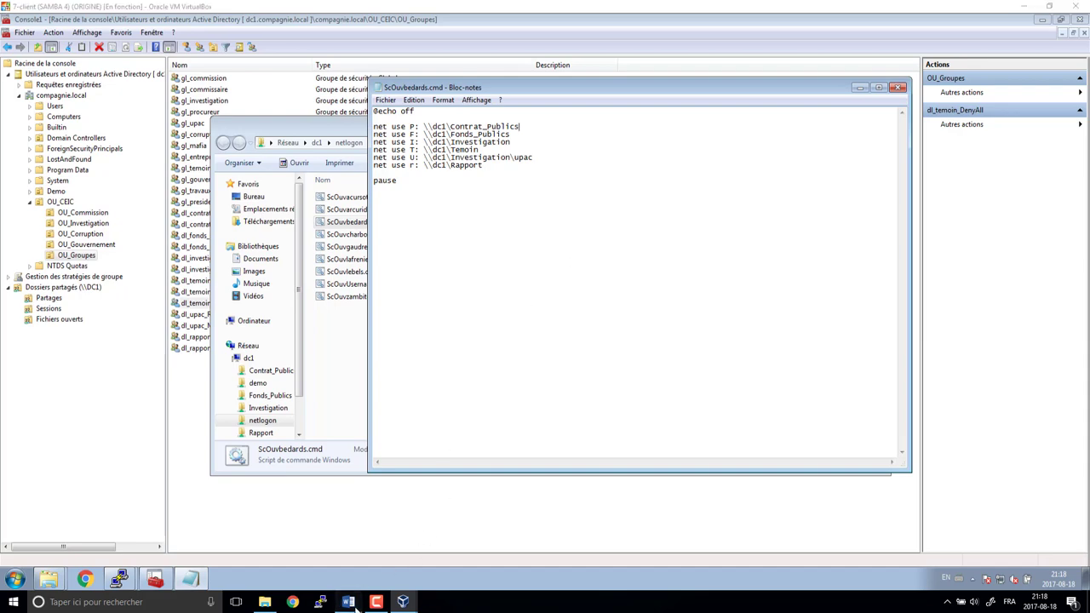
pyautogui.moveTo(362, 603)
pyautogui.click(383, 579)
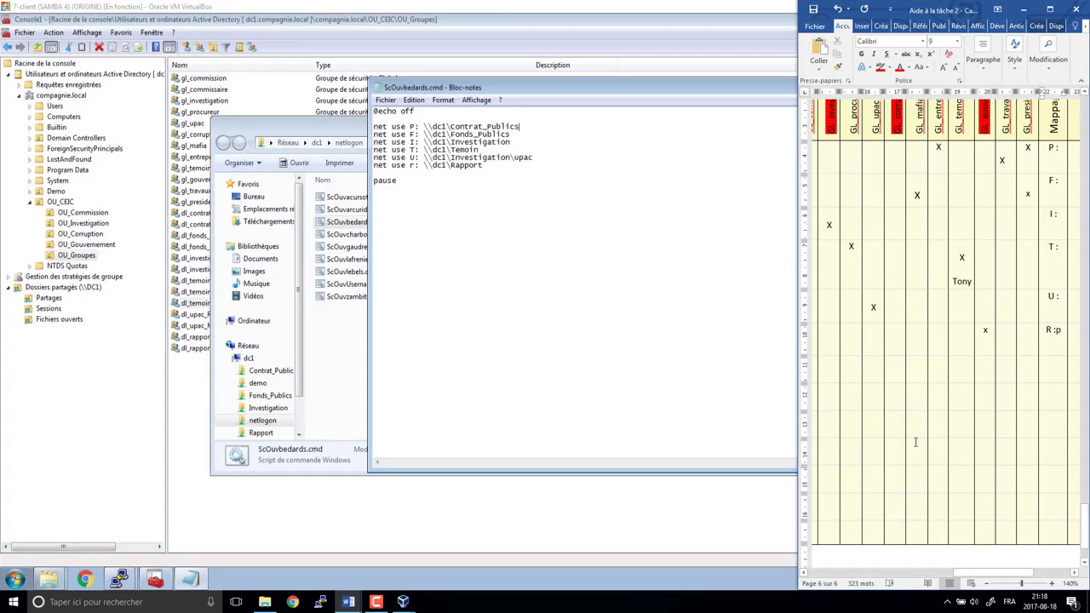
pyautogui.scroll(5, 937, 341)
pyautogui.moveTo(1084, 494); pyautogui.dragTo(1084, 230)
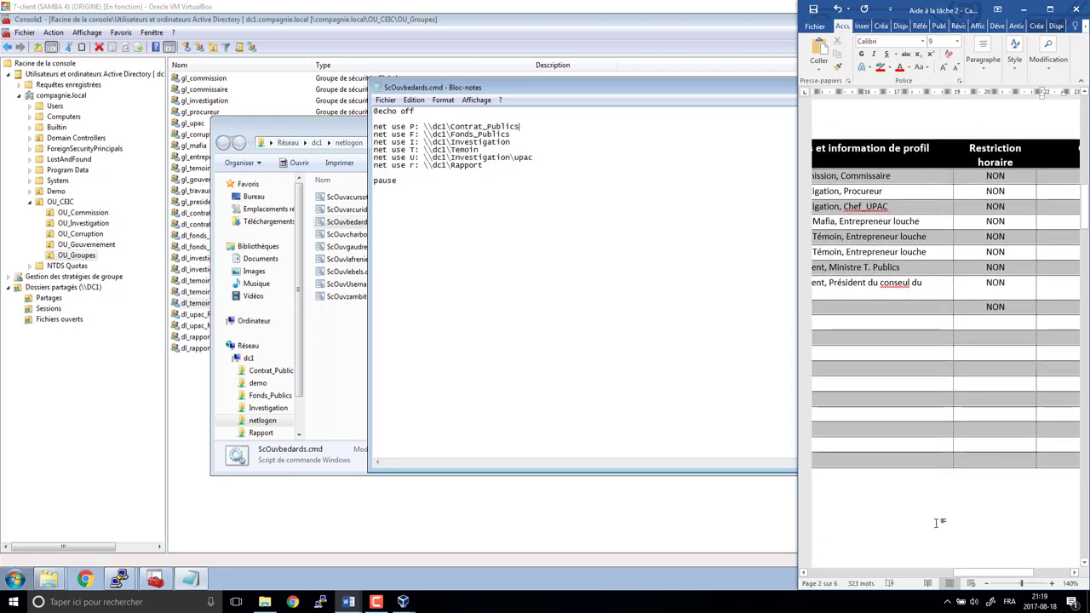
pyautogui.moveTo(988, 572); pyautogui.dragTo(912, 568)
pyautogui.click(498, 141)
# - Delete the I:, T: and U: mapping lines and the pause line from ScOuvbedards.cmd
pyautogui.moveTo(519, 127); pyautogui.dragTo(474, 134)
pyautogui.click(509, 136)
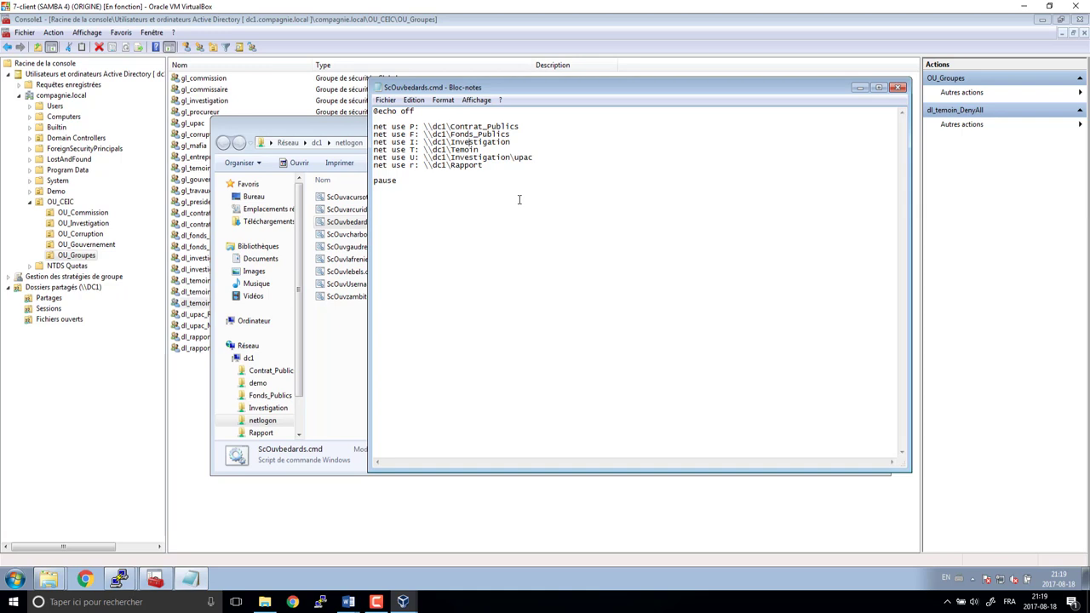
pyautogui.hotkey('shift', 'Down')
pyautogui.hotkey('shift', 'Down')
pyautogui.hotkey('shift', 'Down')
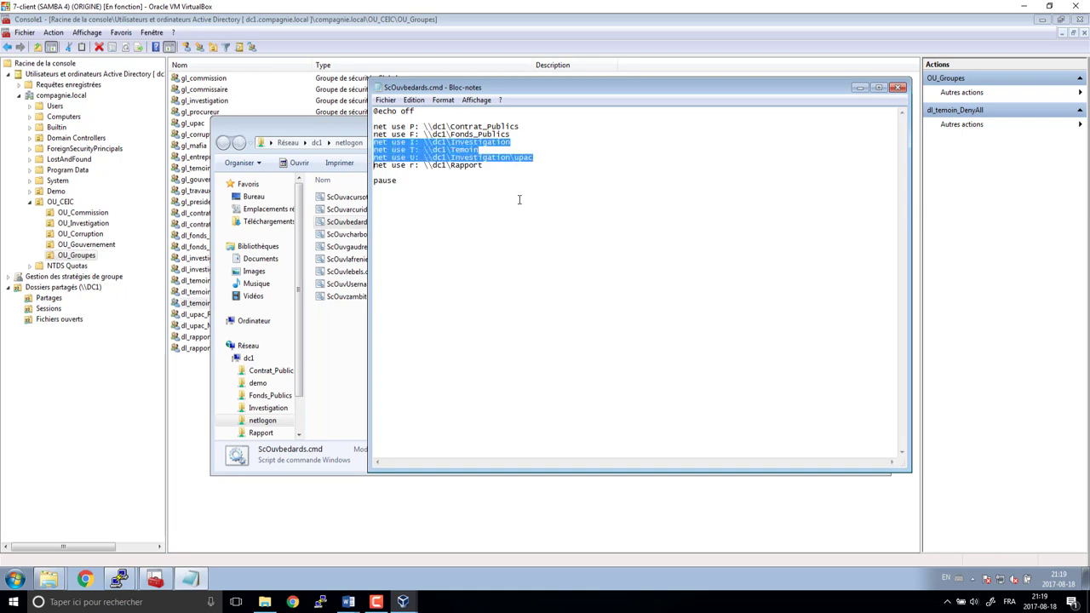
pyautogui.press('Delete')
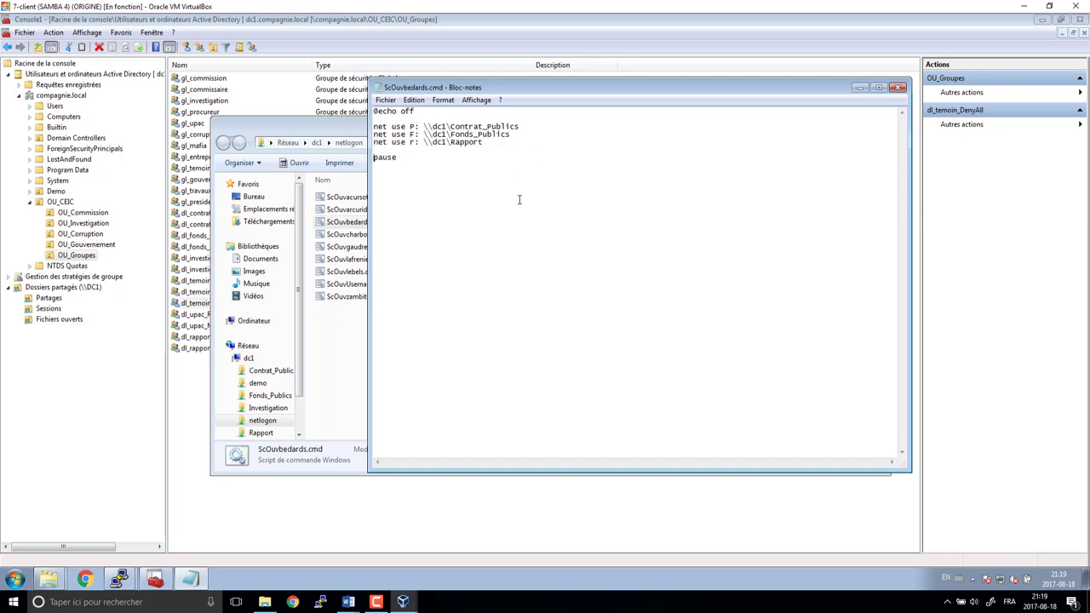
pyautogui.hotkey('shift', 'End')
pyautogui.press('Delete')
# - Save ScOuvbedards.cmd, then trim ScOuvgaudreaults.cmd to its P: and r: mappings and save it
pyautogui.click(898, 88)
pyautogui.click(479, 303)
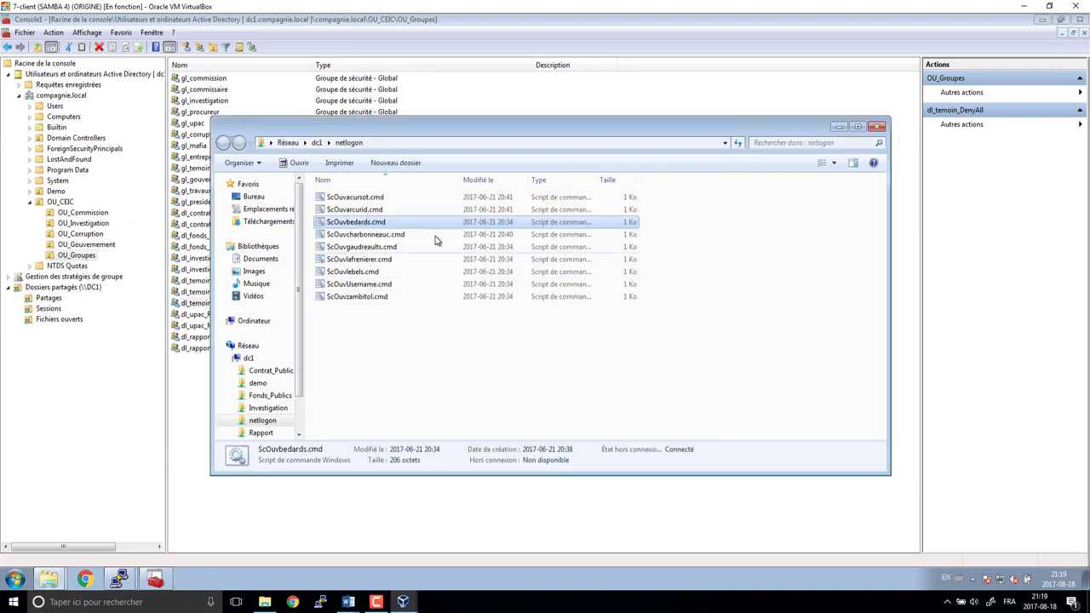
pyautogui.click(378, 235)
pyautogui.click(370, 248)
pyautogui.rightClick(368, 250)
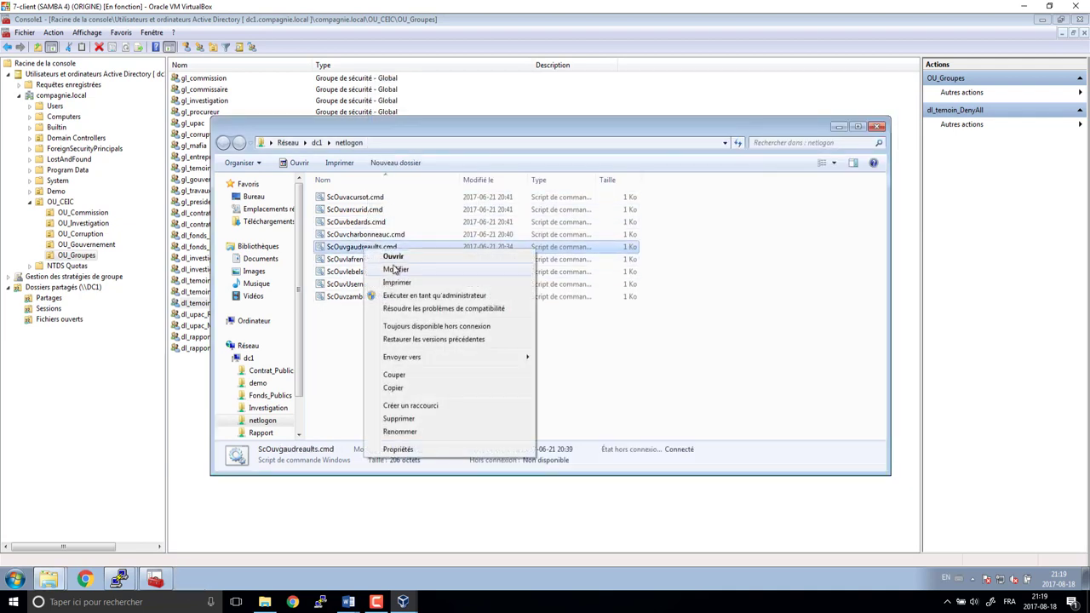
pyautogui.click(393, 269)
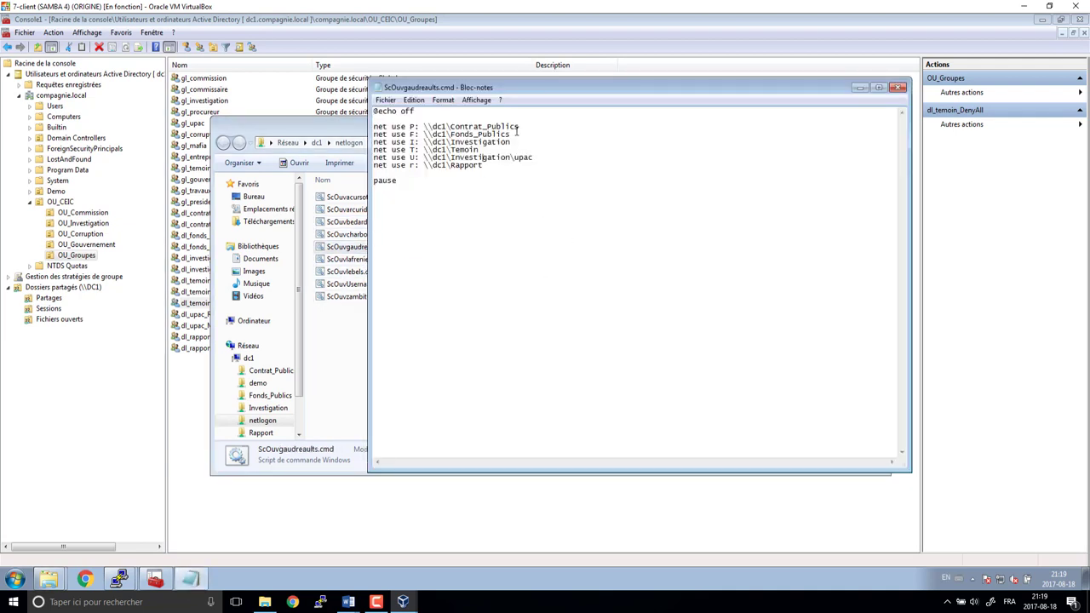
pyautogui.moveTo(513, 134); pyautogui.dragTo(390, 133)
pyautogui.click(375, 135)
pyautogui.hotkey('shift', 'Down')
pyautogui.hotkey('shift', 'Down')
pyautogui.hotkey('shift', 'Down')
pyautogui.hotkey('shift', 'Down')
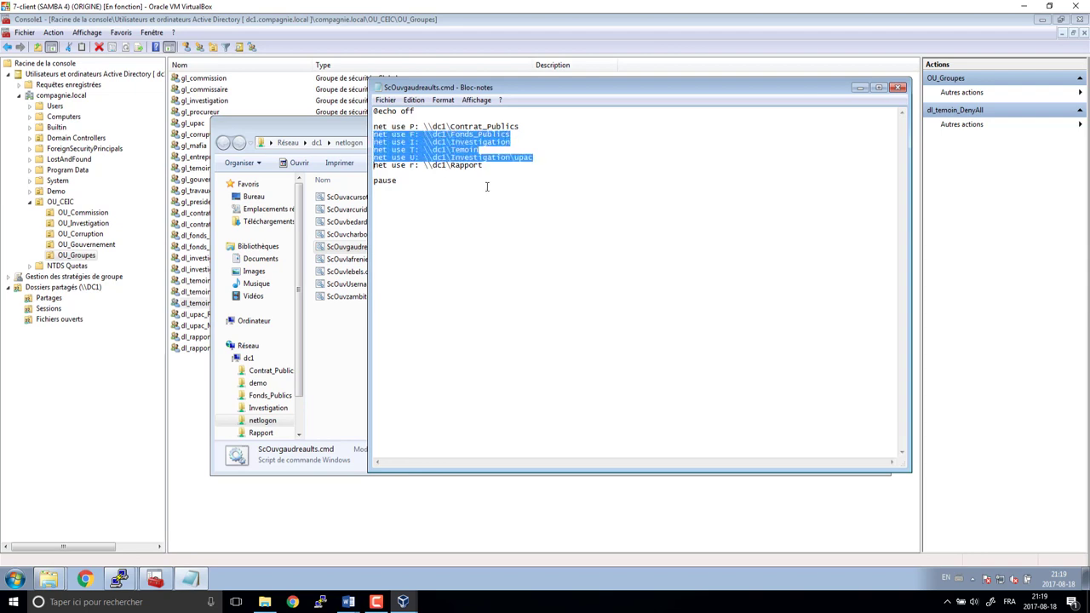
pyautogui.press('Delete')
pyautogui.hotkey('shift', 'Down')
pyautogui.hotkey('shift', 'Down')
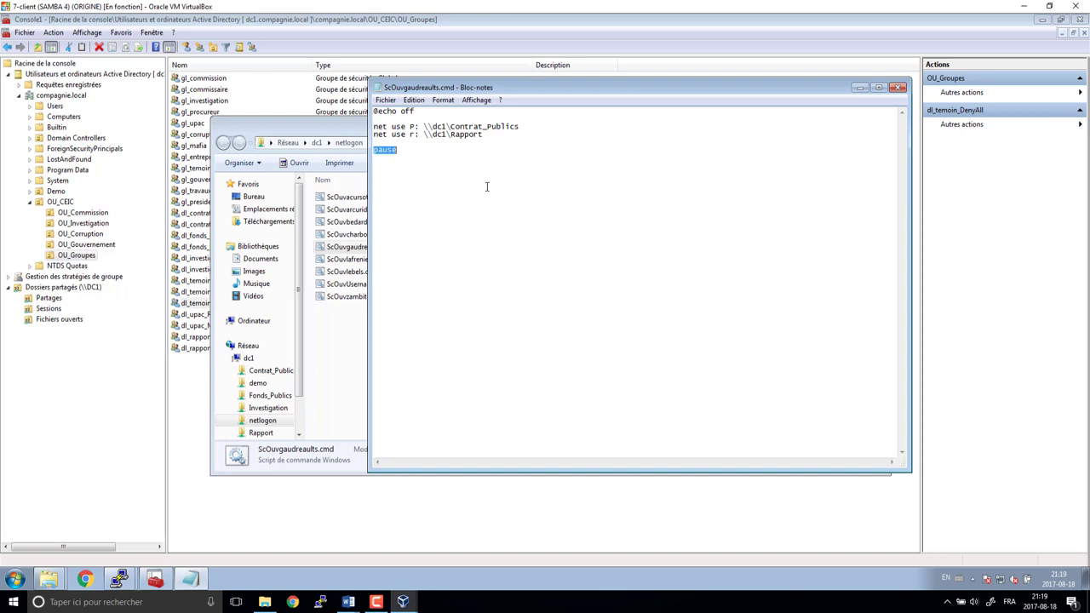
pyautogui.press('Delete')
pyautogui.click(899, 87)
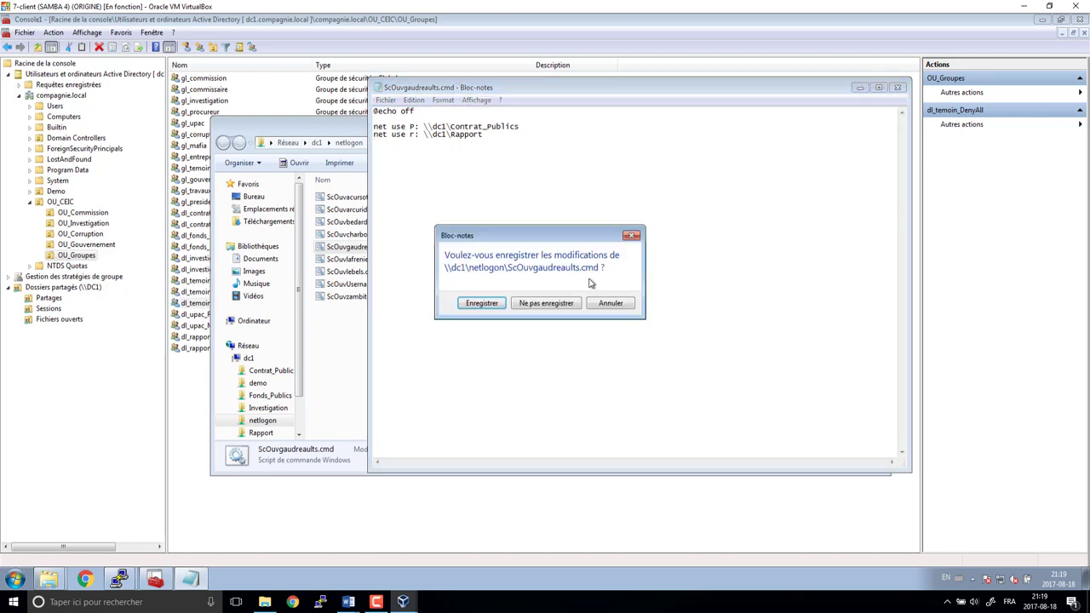
pyautogui.click(479, 305)
# - Cut ScOuvlafrenier.cmd to only the I: Investigation and U: upac mappings, removing pause
pyautogui.click(357, 260)
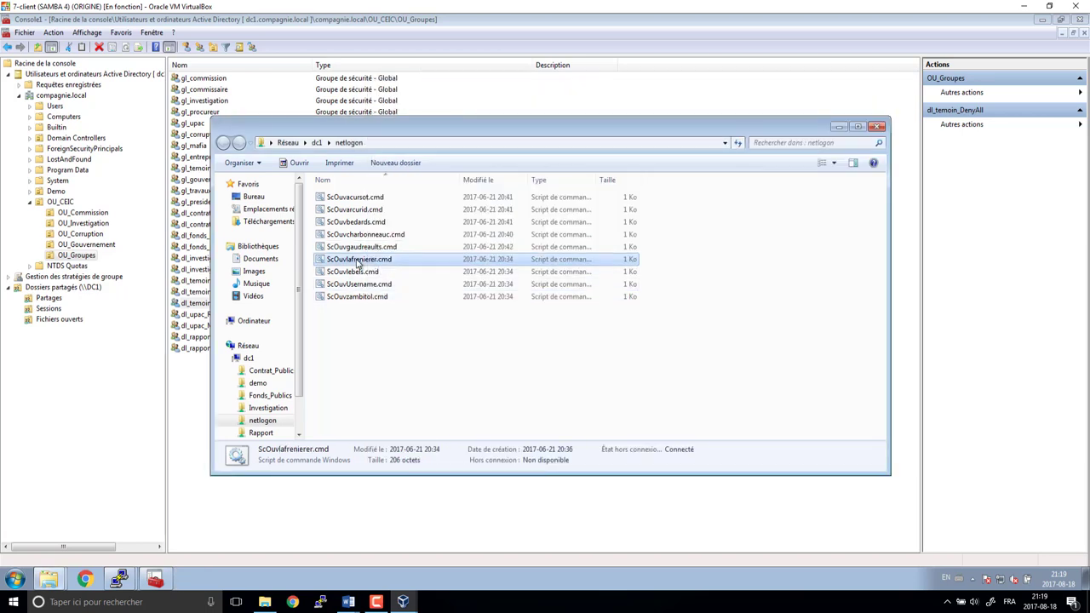
pyautogui.rightClick(357, 259)
pyautogui.click(397, 282)
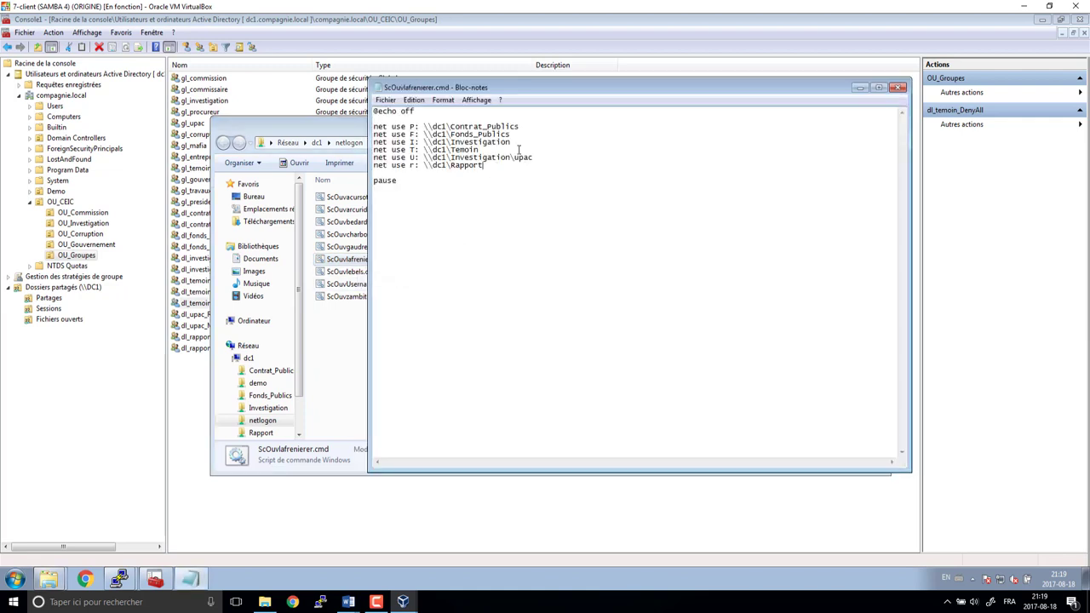
pyautogui.moveTo(521, 136); pyautogui.dragTo(357, 122)
pyautogui.press('Delete')
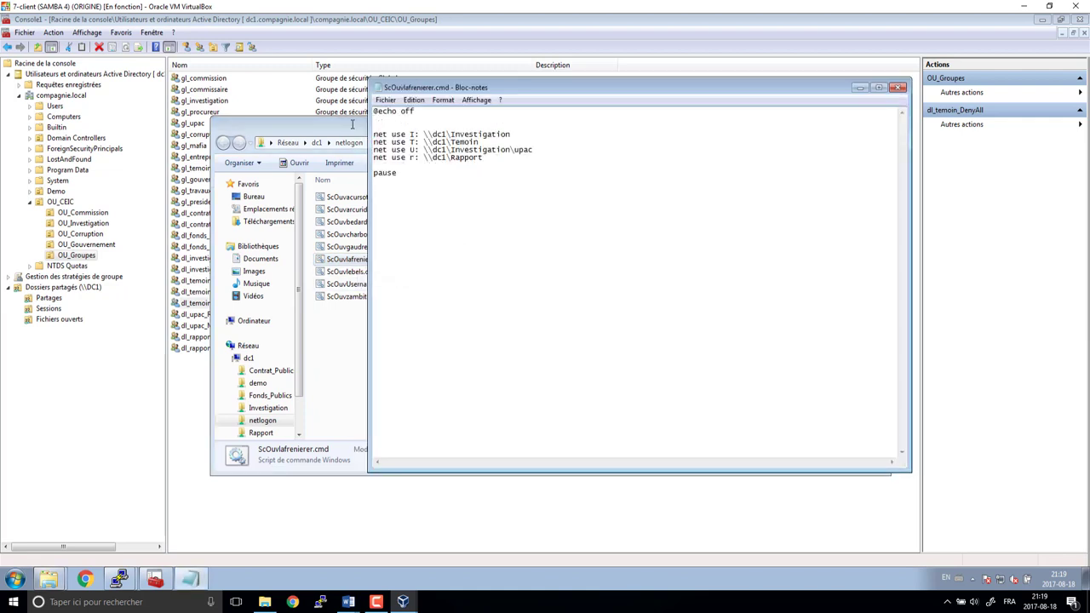
pyautogui.press('Delete')
pyautogui.hotkey('shift', 'Down')
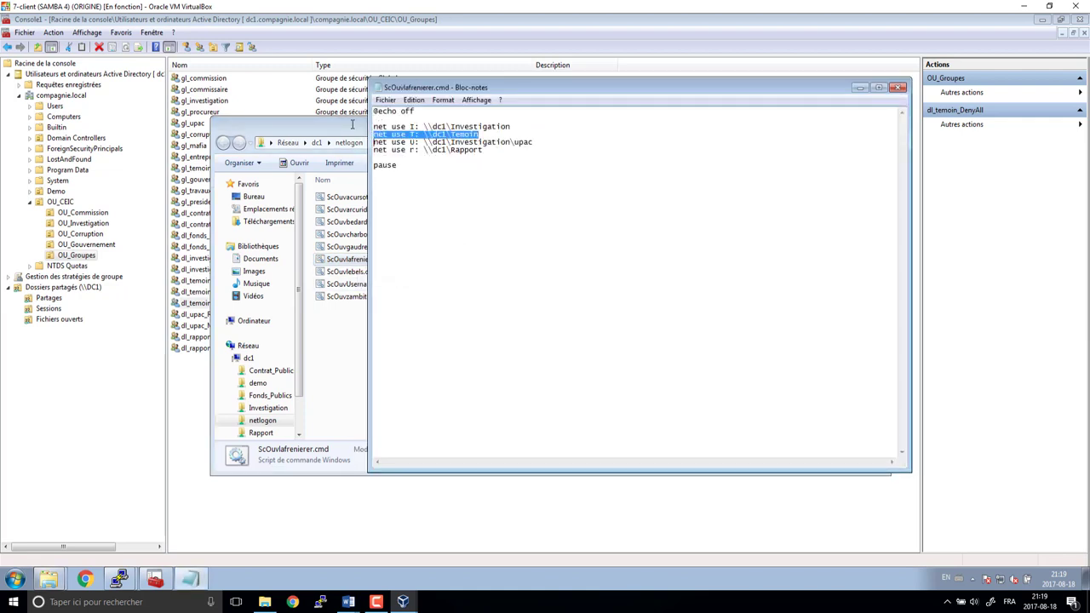
pyautogui.press('Delete')
pyautogui.hotkey('shift', 'End')
pyautogui.press('Delete')
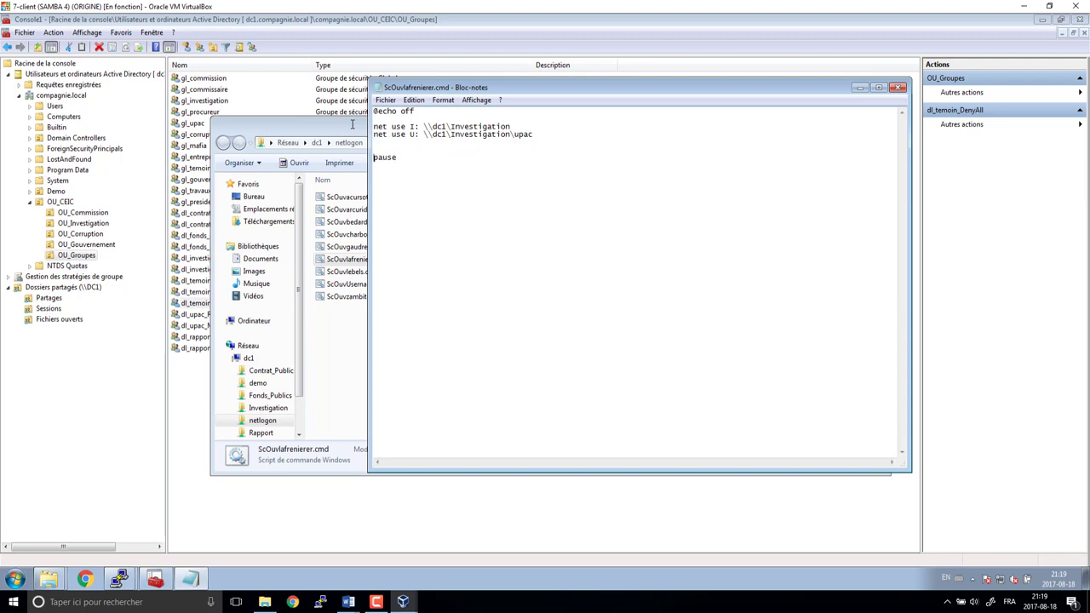
pyautogui.hotkey('shift', 'End')
pyautogui.press('Delete')
pyautogui.press('BackSpace')
pyautogui.press('BackSpace')
# - Save ScOuvlafrenier.cmd, then cut ScOuvlebels.cmd to its I: and T: mappings and save it
pyautogui.click(896, 89)
pyautogui.click(500, 300)
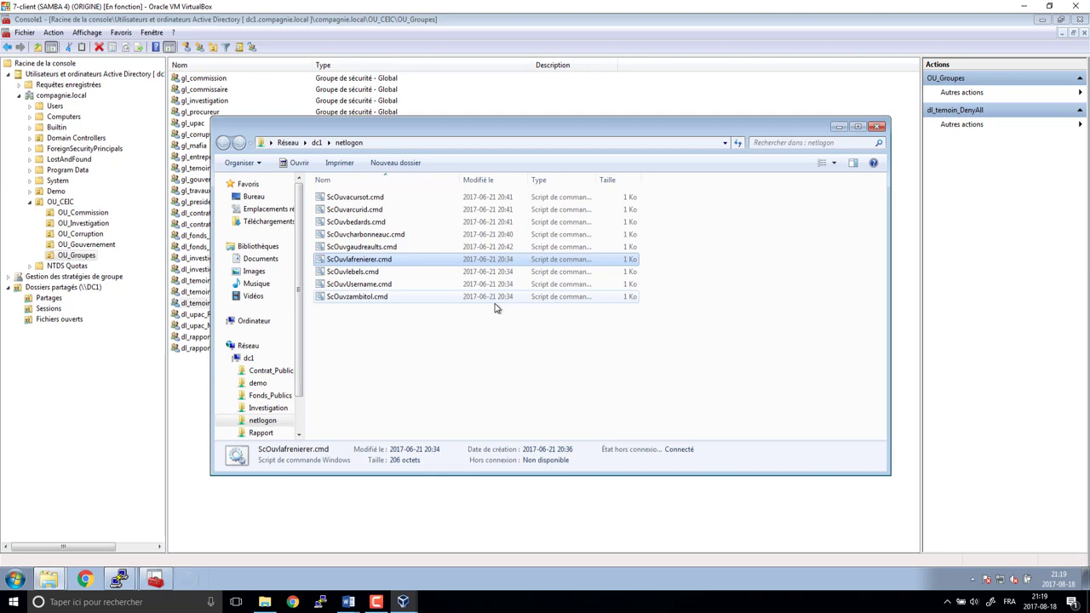
pyautogui.rightClick(356, 271)
pyautogui.click(379, 294)
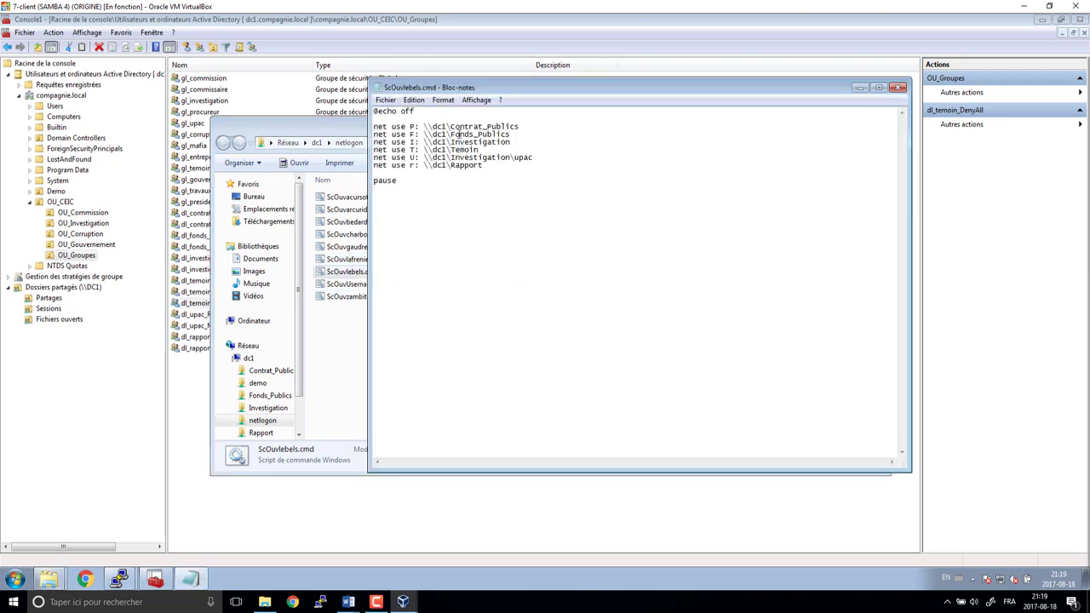
pyautogui.moveTo(511, 135); pyautogui.dragTo(332, 116)
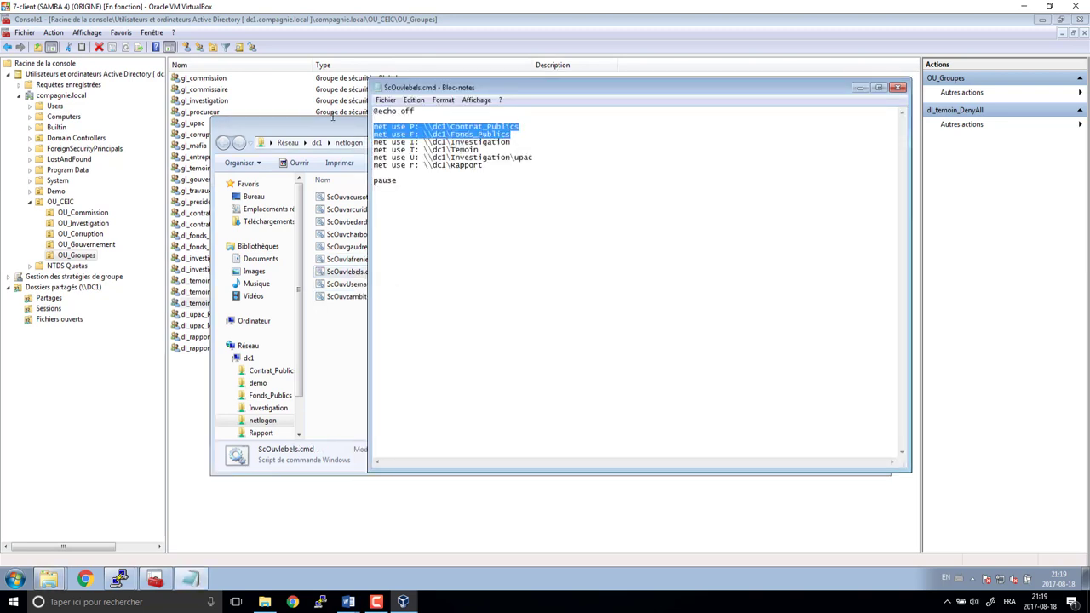
pyautogui.press('Delete')
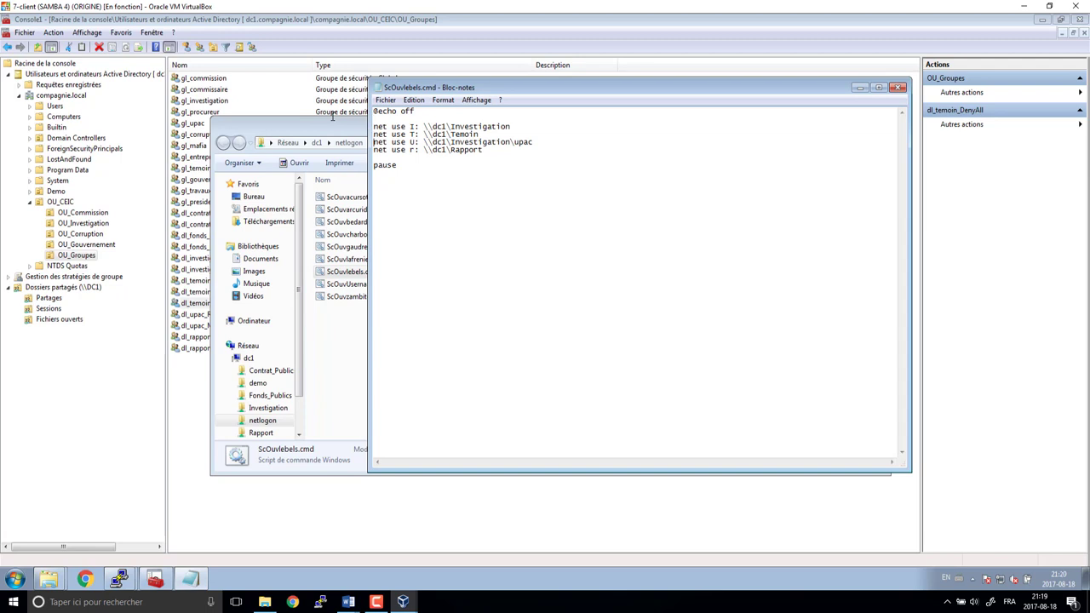
pyautogui.hotkey('shift', 'Down')
pyautogui.hotkey('shift', 'Down')
pyautogui.press('Delete')
pyautogui.hotkey('shift', 'Down')
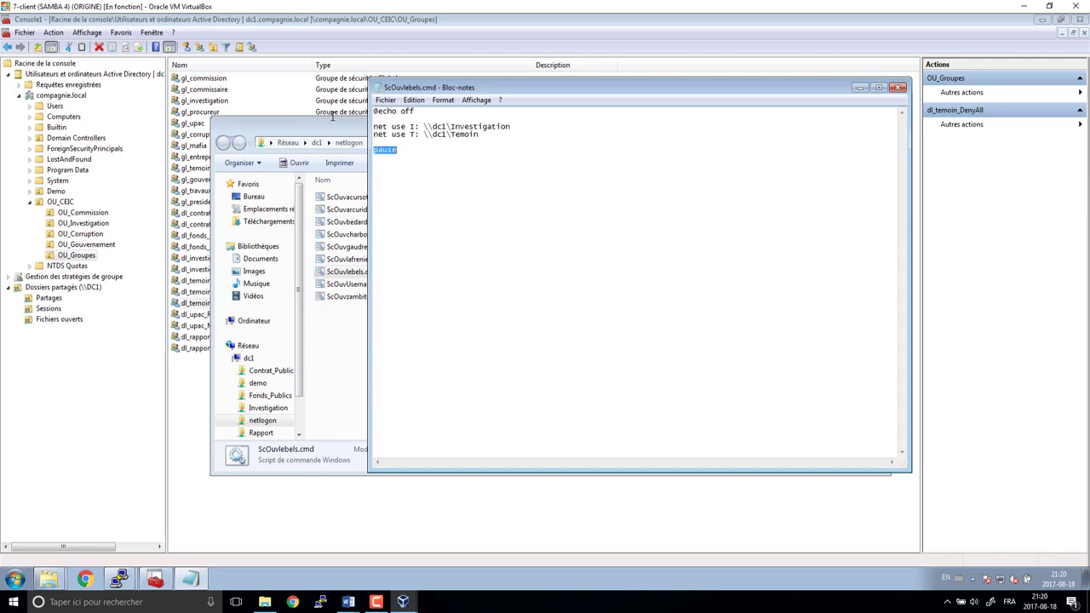
pyautogui.press('Delete')
pyautogui.click(899, 87)
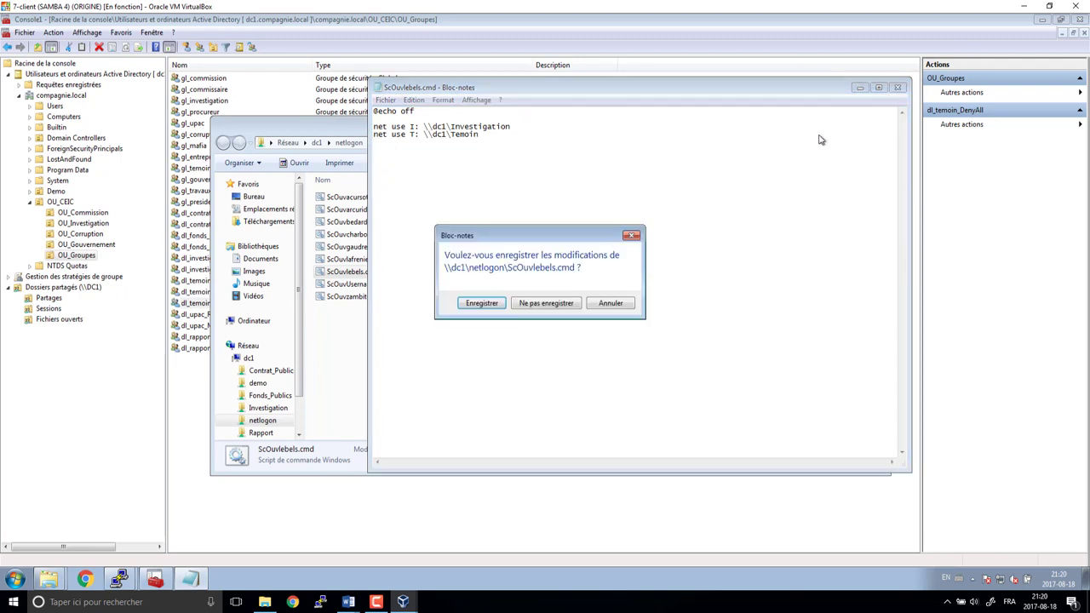
pyautogui.click(480, 302)
# - Trim ScOuvzambitol.cmd to the P: Contrat_Publics and T: Temoin mappings and save it
pyautogui.click(364, 286)
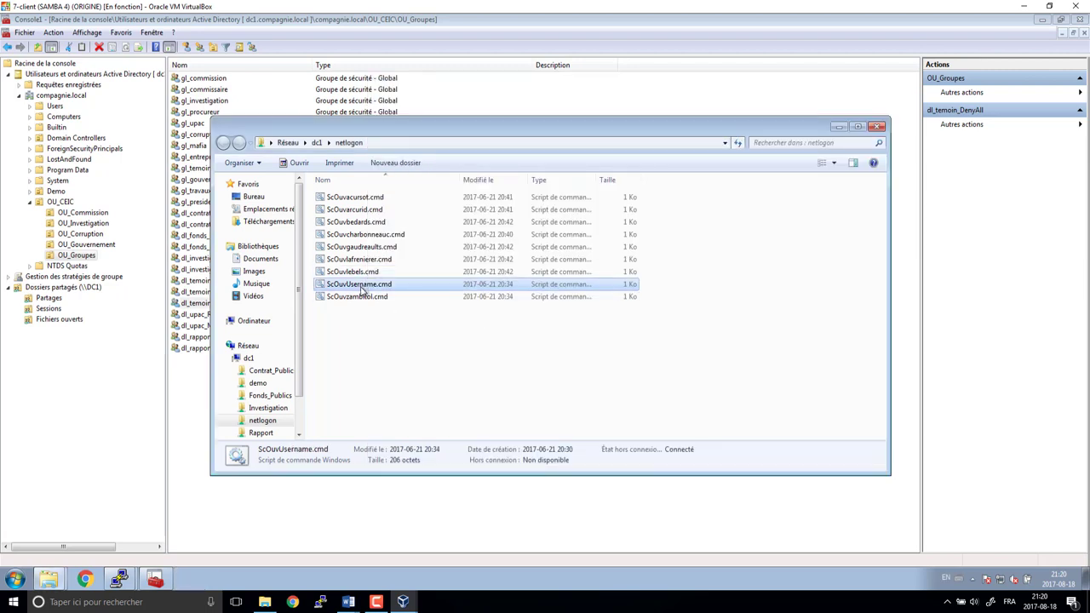
pyautogui.click(358, 301)
pyautogui.rightClick(358, 301)
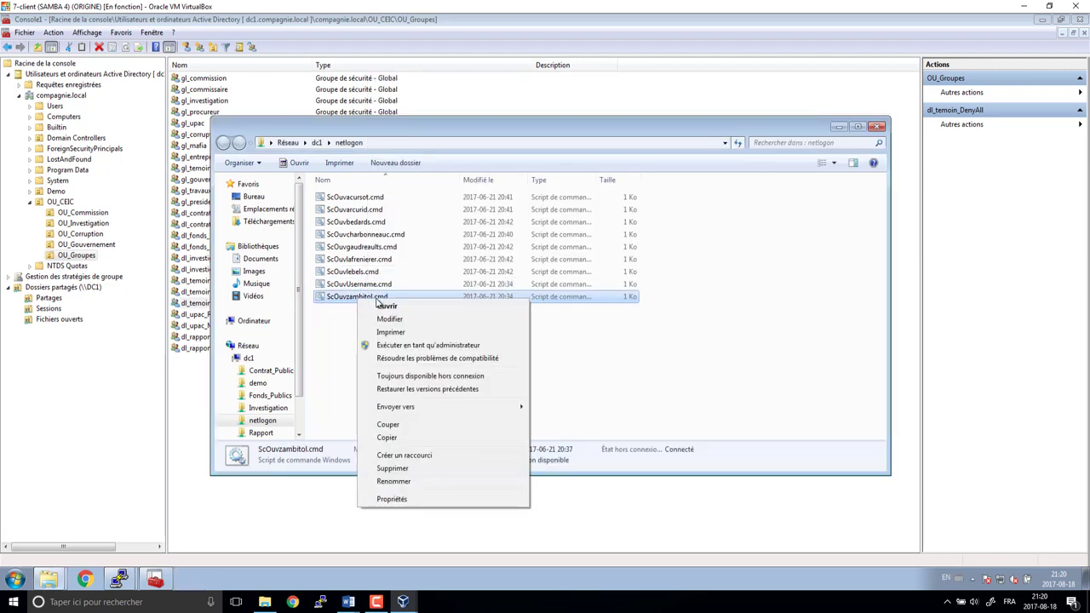
pyautogui.click(390, 318)
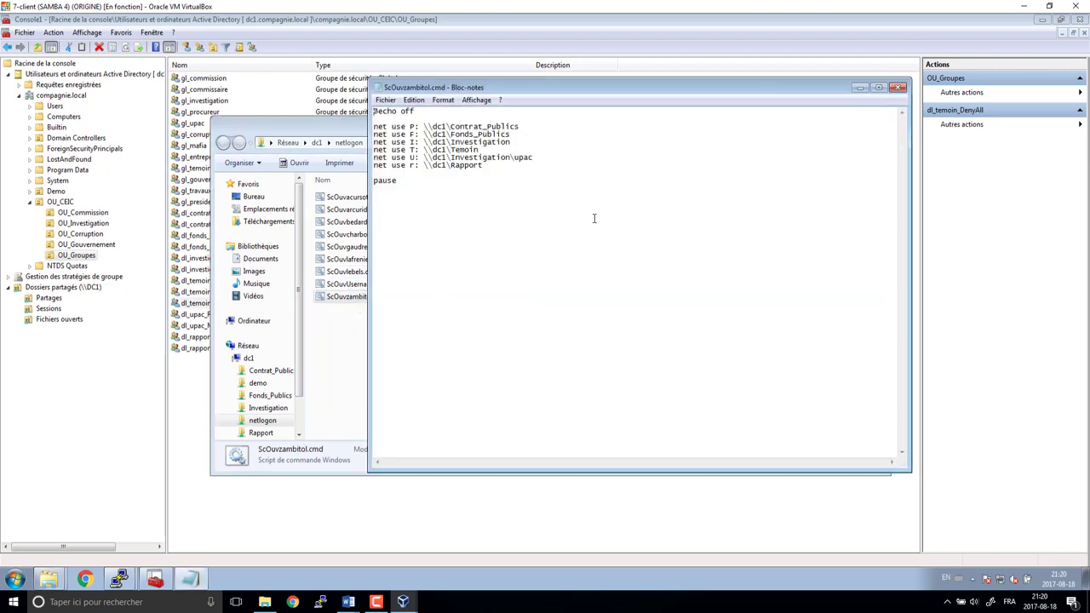
pyautogui.click(534, 126)
pyautogui.hotkey('shift', 'End')
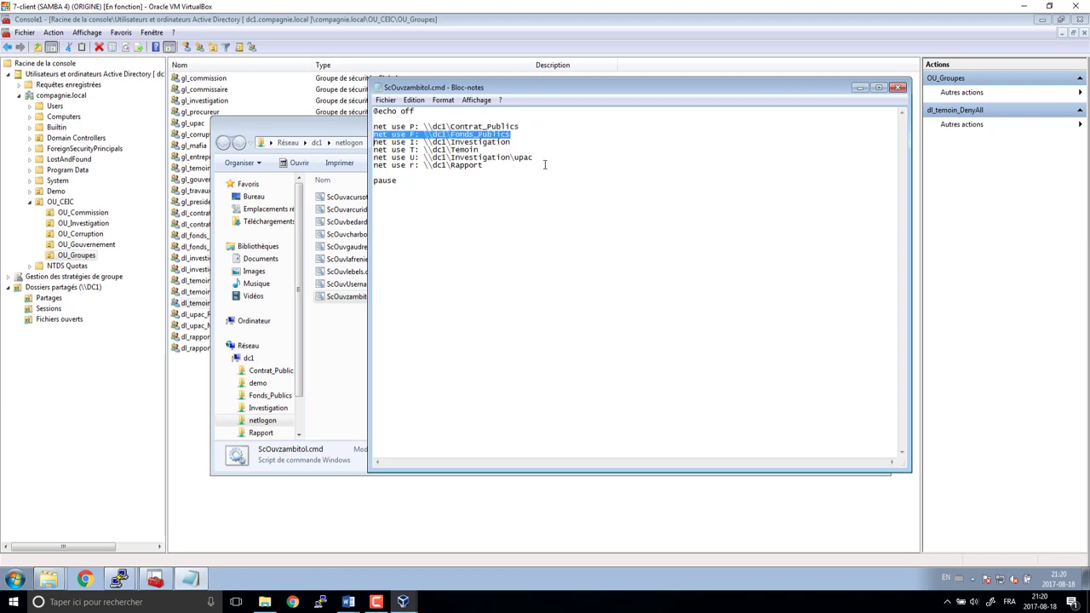
pyautogui.hotkey('shift', 'Down')
pyautogui.press('Delete')
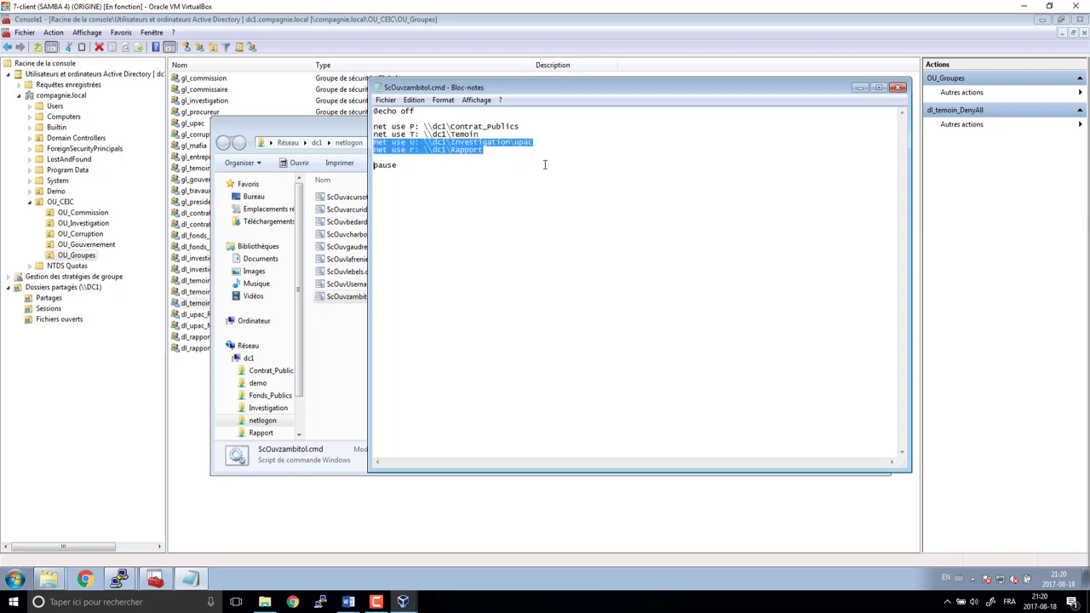
pyautogui.hotkey('shift', 'End')
pyautogui.press('Delete')
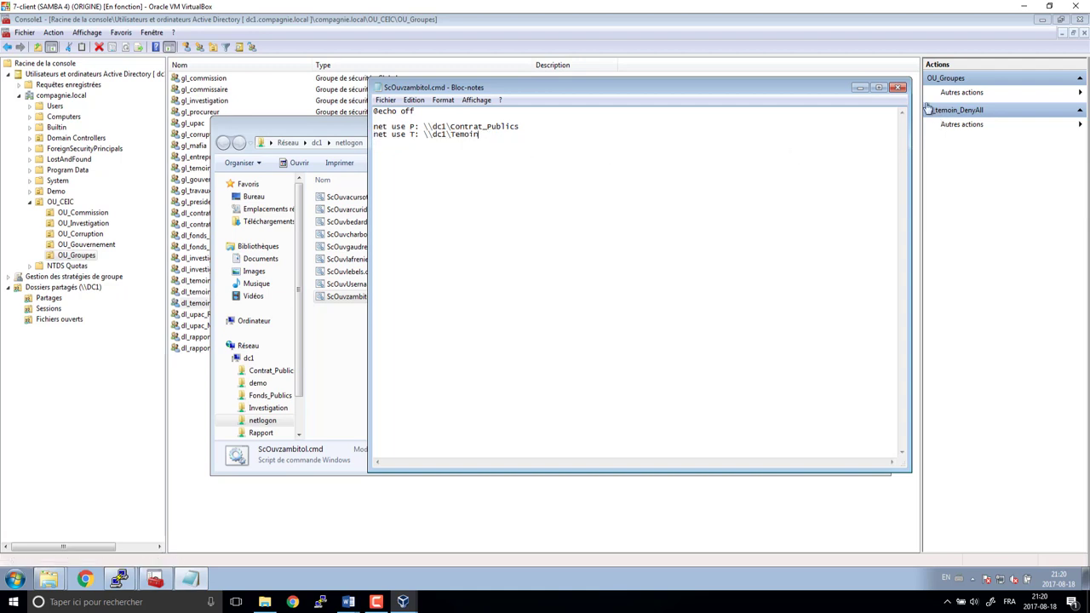
pyautogui.click(897, 87)
pyautogui.click(482, 304)
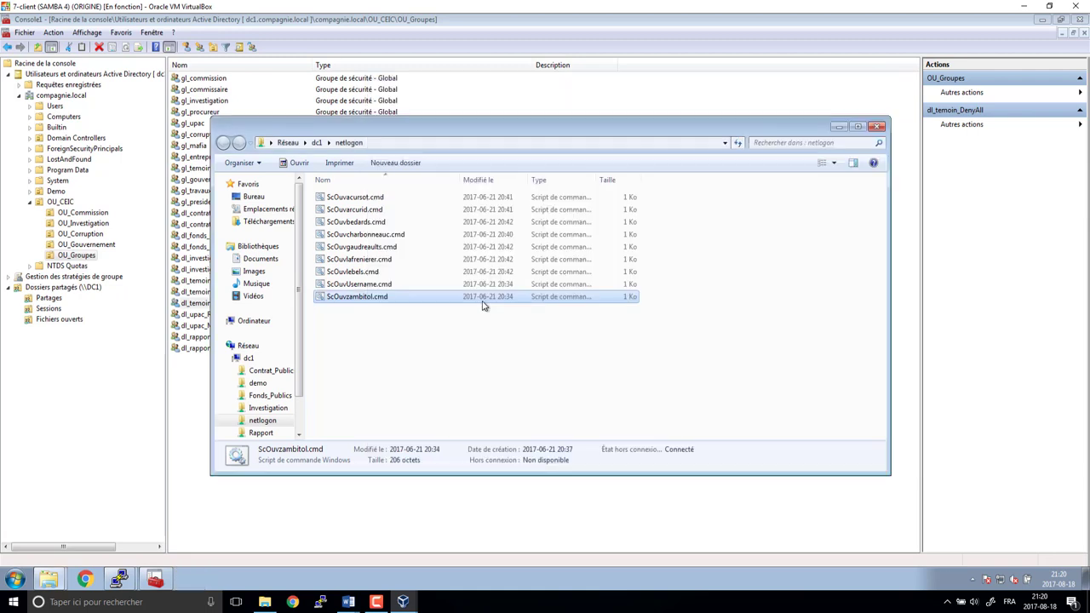
# - Create a new folder in netlogon, then delete it again
pyautogui.click(359, 321)
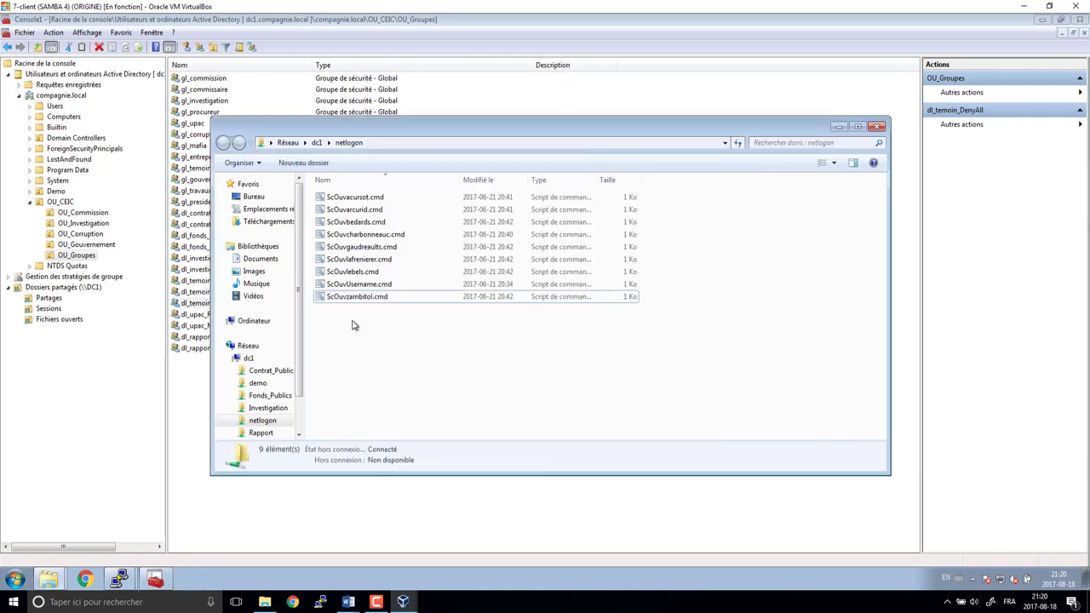
pyautogui.rightClick(352, 318)
pyautogui.moveTo(384, 443)
pyautogui.click(516, 445)
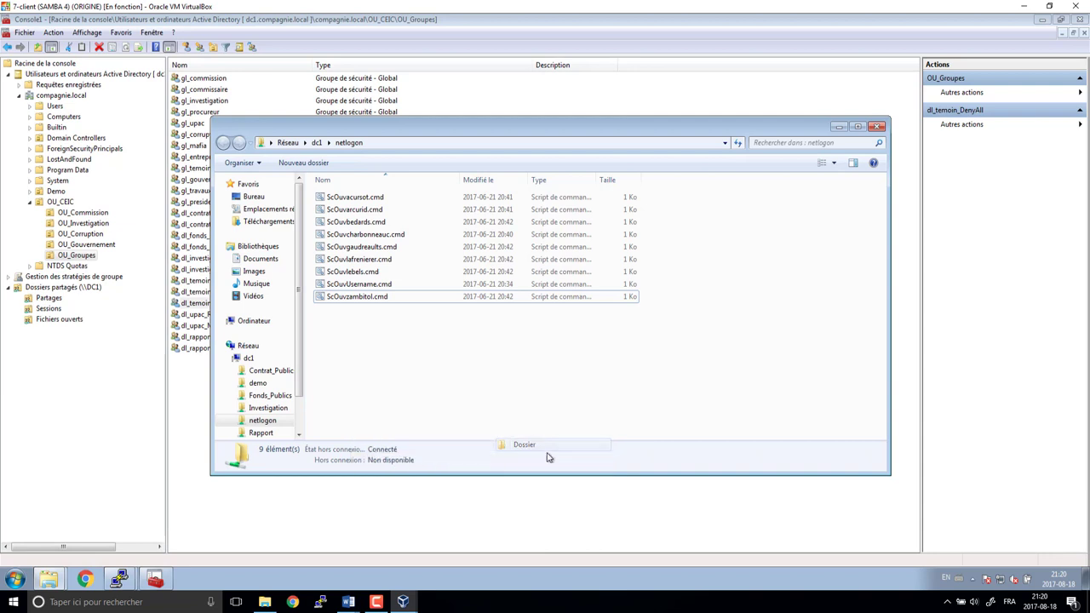
pyautogui.press('Return')
pyautogui.press('Delete')
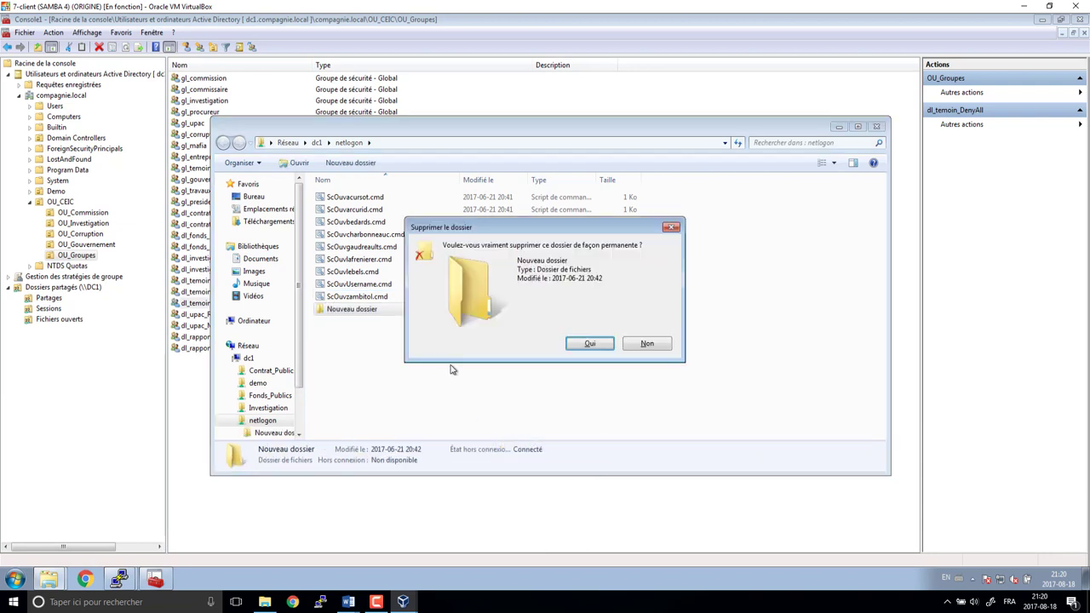
pyautogui.click(580, 344)
# - Create a new text document named 2017-08-18-MP and open it
pyautogui.rightClick(343, 328)
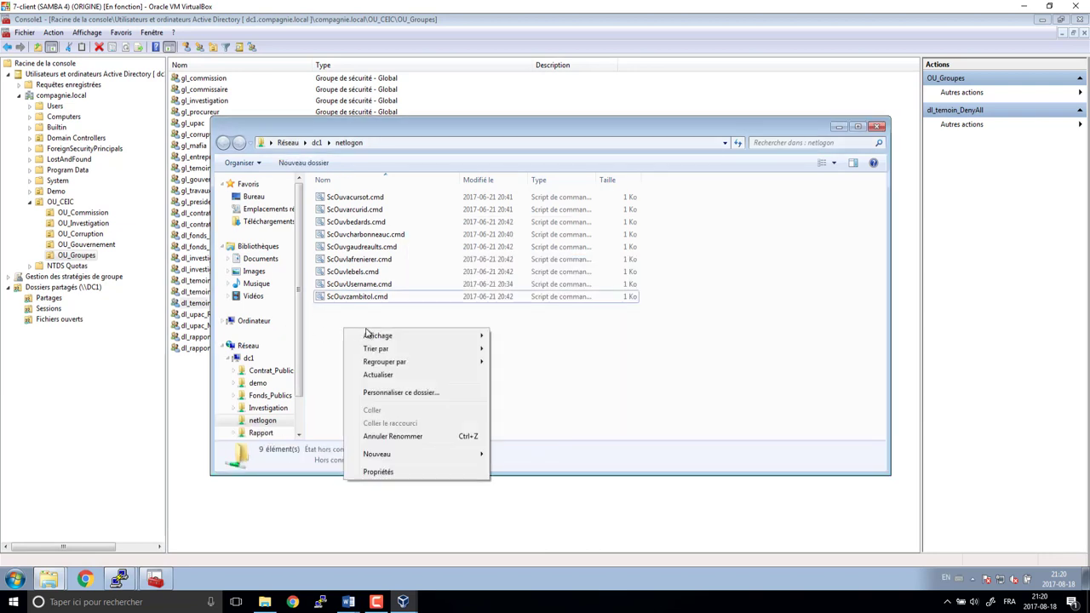
pyautogui.moveTo(390, 457)
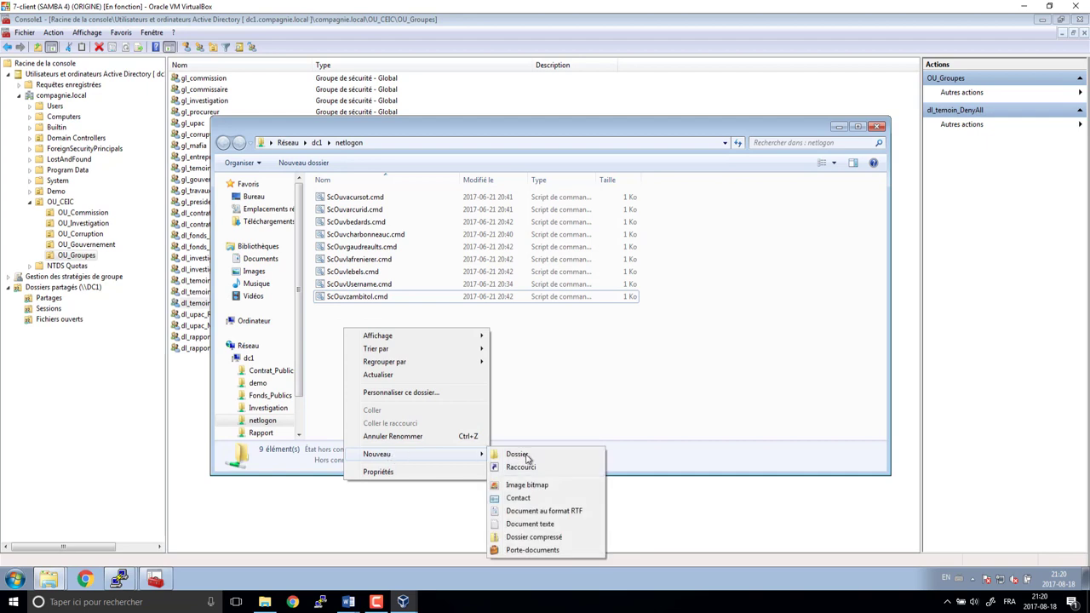
pyautogui.click(529, 525)
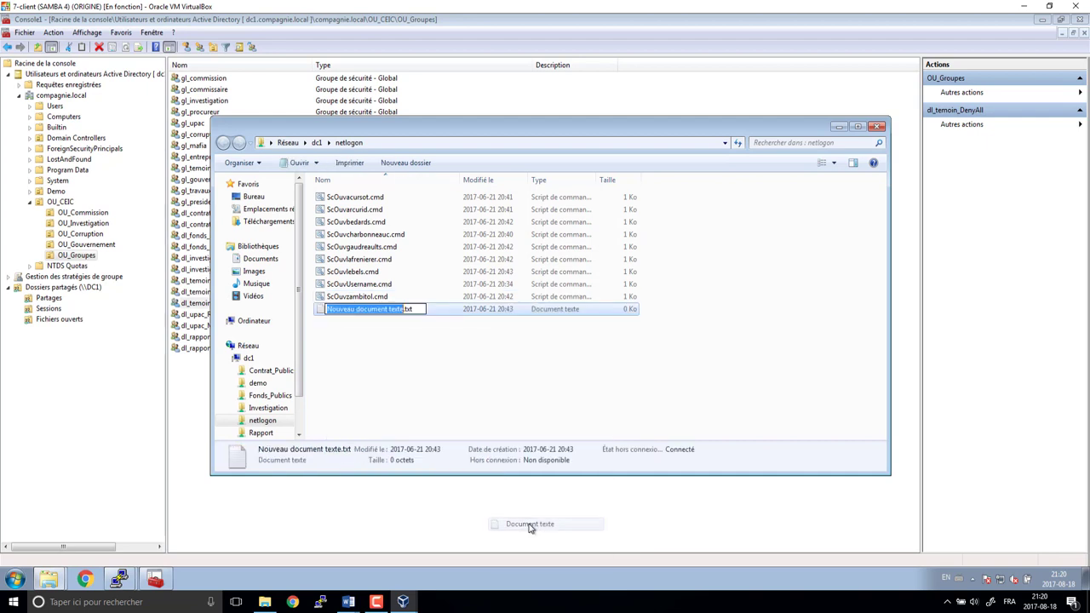
pyautogui.write('2017-08')
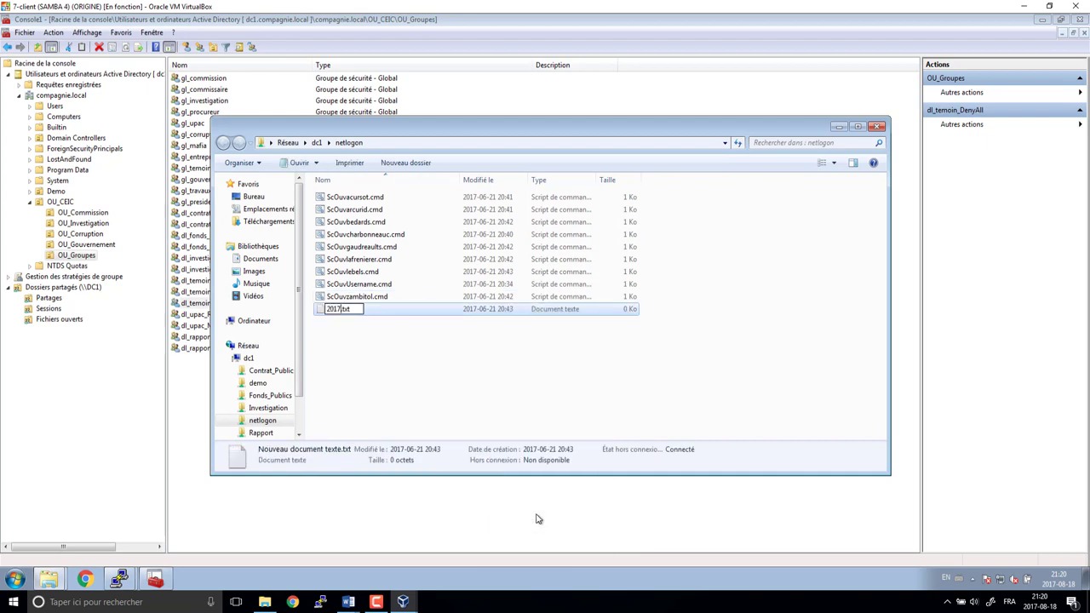
pyautogui.write('-18-MP')
pyautogui.press('Return')
pyautogui.press('Return')
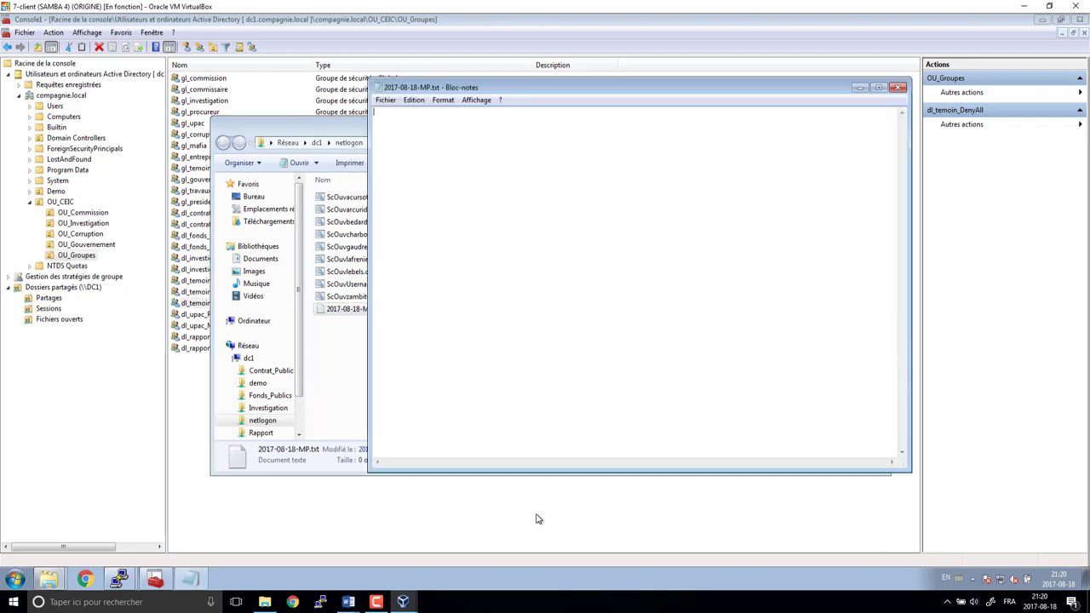
# - Type a plus-sign rule, then the PLANIFICATION DES PARTAGES and groups-and-users planning lines
pyautogui.write('++++++++++++++++++++++++++++')
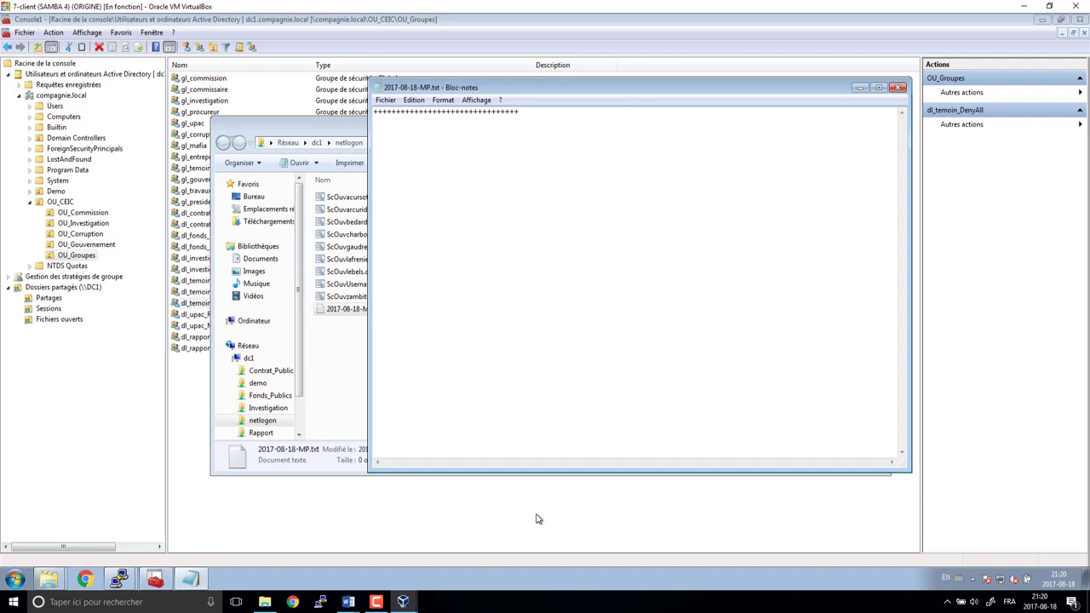
pyautogui.press('Return')
pyautogui.write('PLANIFI')
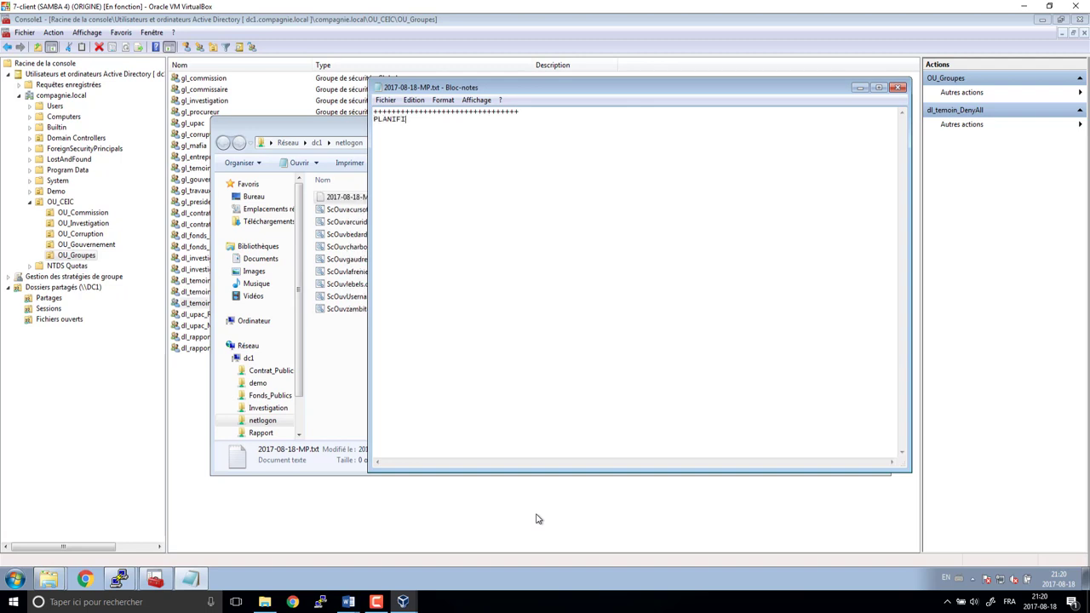
pyautogui.write('CATION DES PARTAGES')
pyautogui.write('PLANAFI')
pyautogui.write('CATION DES G')
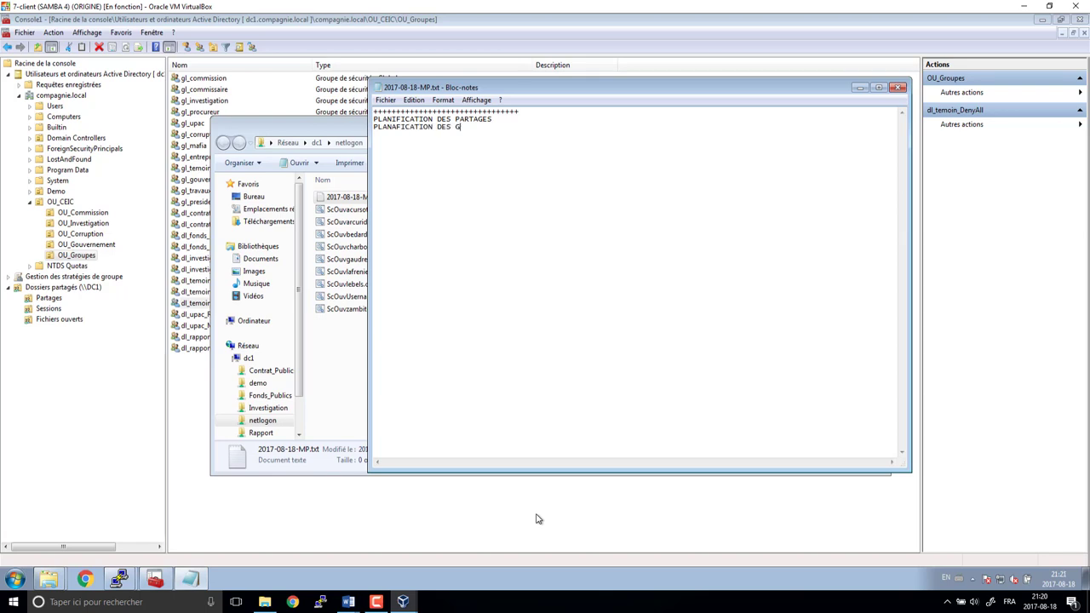
pyautogui.write('ROUPES ET DES UTIL')
pyautogui.write('ISATA')
pyautogui.write('UR ')
pyautogui.write('S')
pyautogui.press('Return')
# - Add another plus-sign rule followed by the heading PARTAGE CRÉER
pyautogui.write('=======')
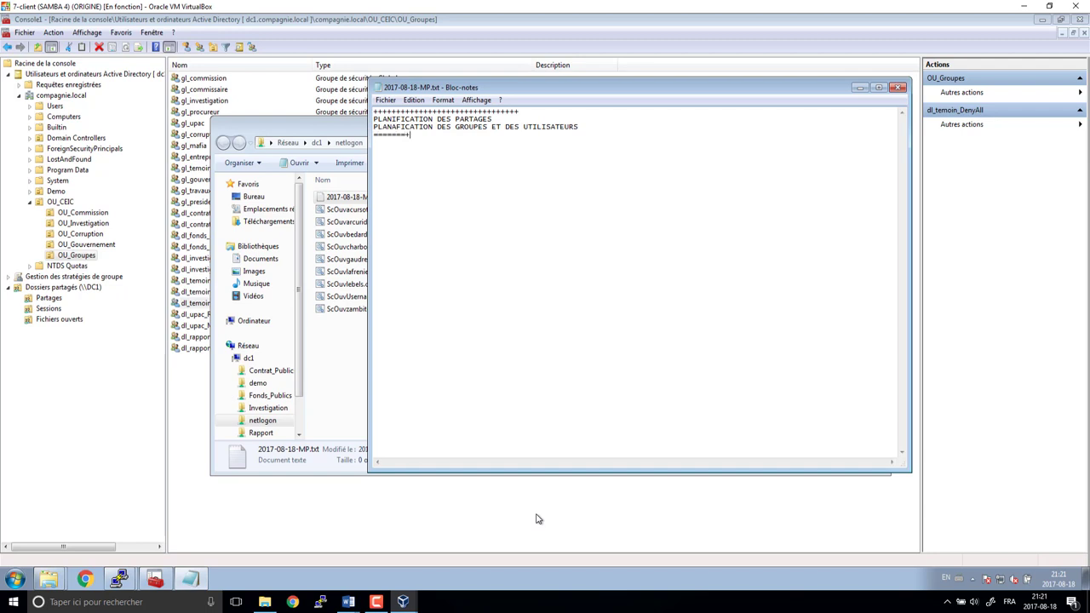
pyautogui.write('=')
pyautogui.press('BackSpace')
pyautogui.press('BackSpace')
pyautogui.press('BackSpace')
pyautogui.press('BackSpace')
pyautogui.press('BackSpace')
pyautogui.press('BackSpace')
pyautogui.press('BackSpace')
pyautogui.press('BackSpace')
pyautogui.write('++++++++++++++++++++++++++++++++ partages')
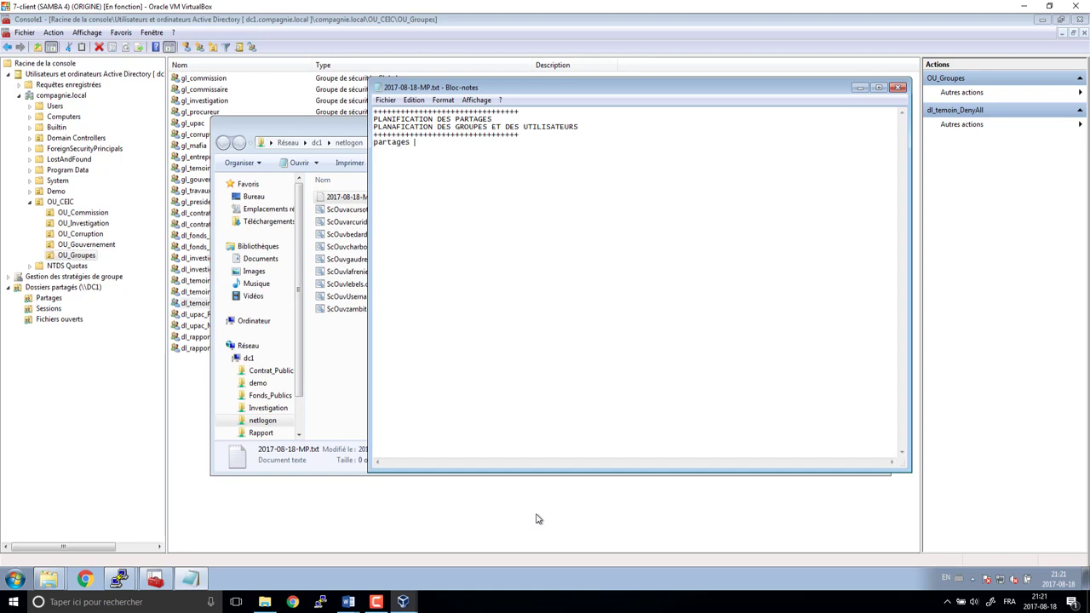
pyautogui.hotkey('shift', 'Home')
pyautogui.press('BackSpace')
pyautogui.write('PARTAGE CRÉER')
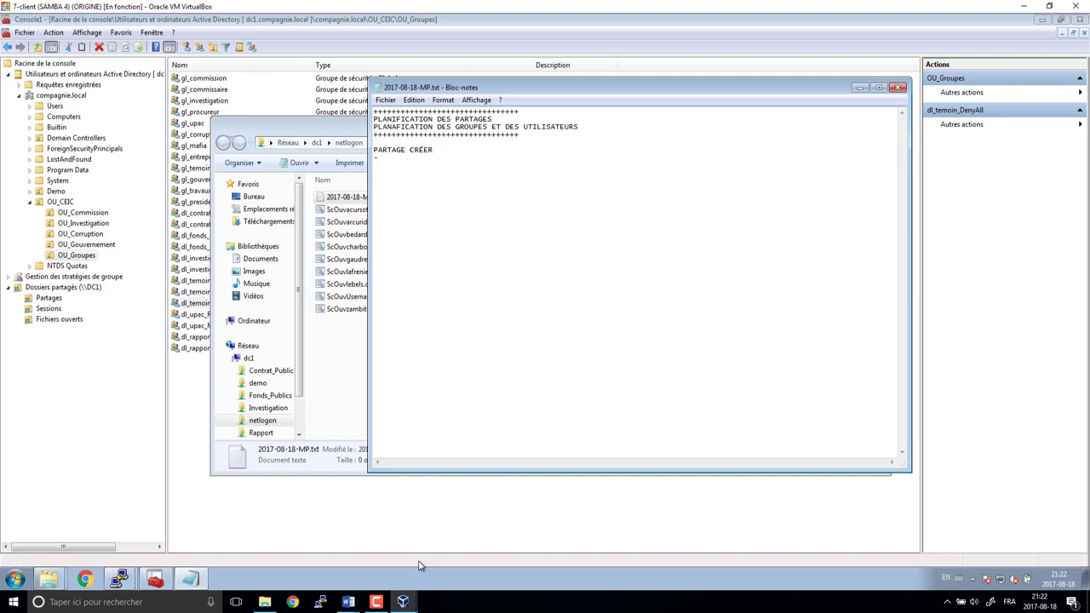
pyautogui.click(375, 599)
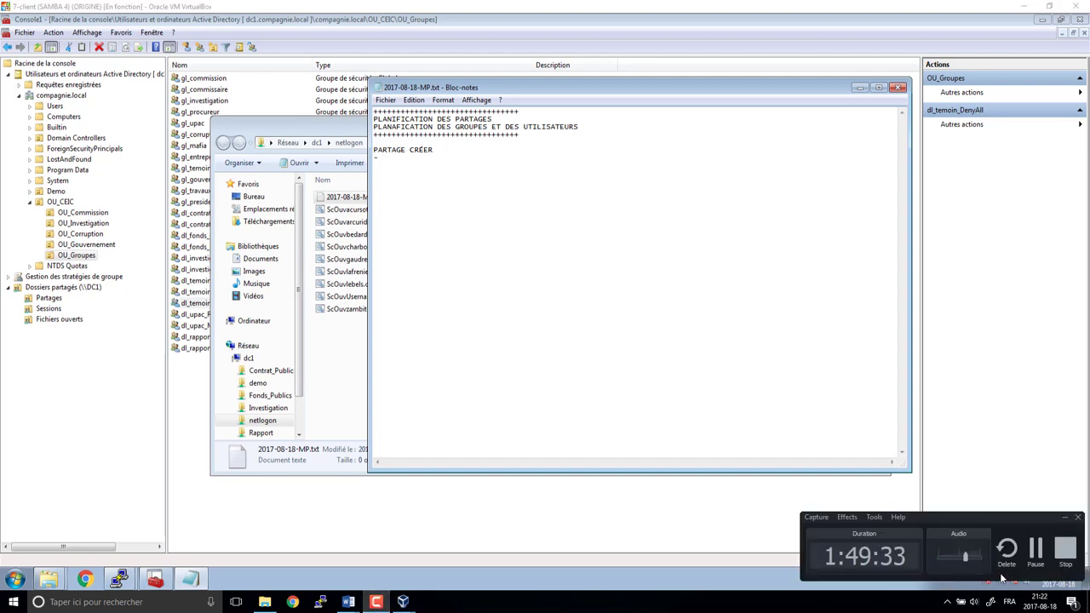
pyautogui.click(1064, 555)
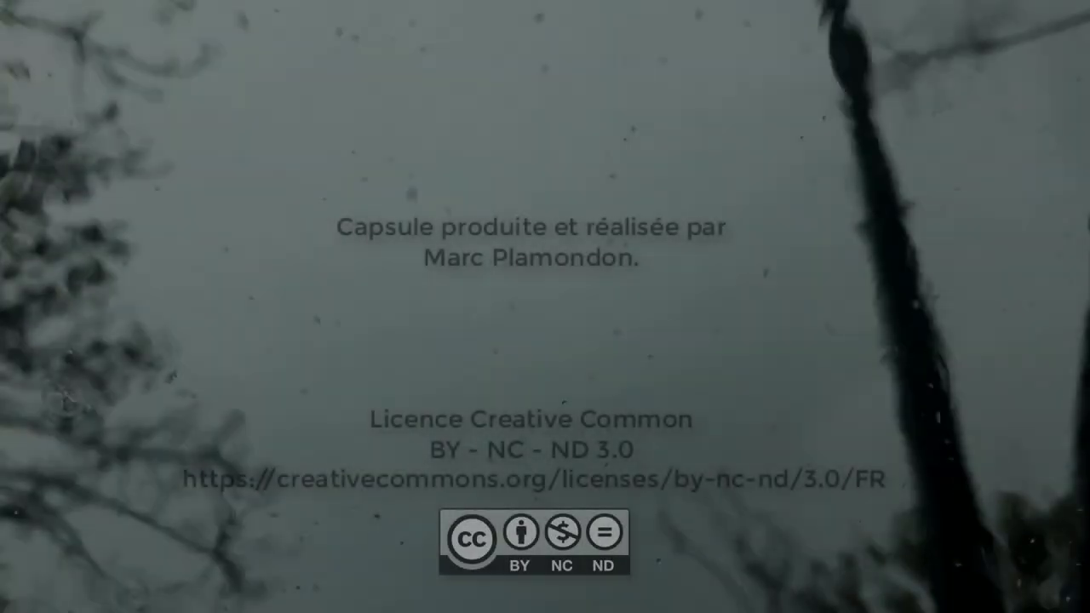